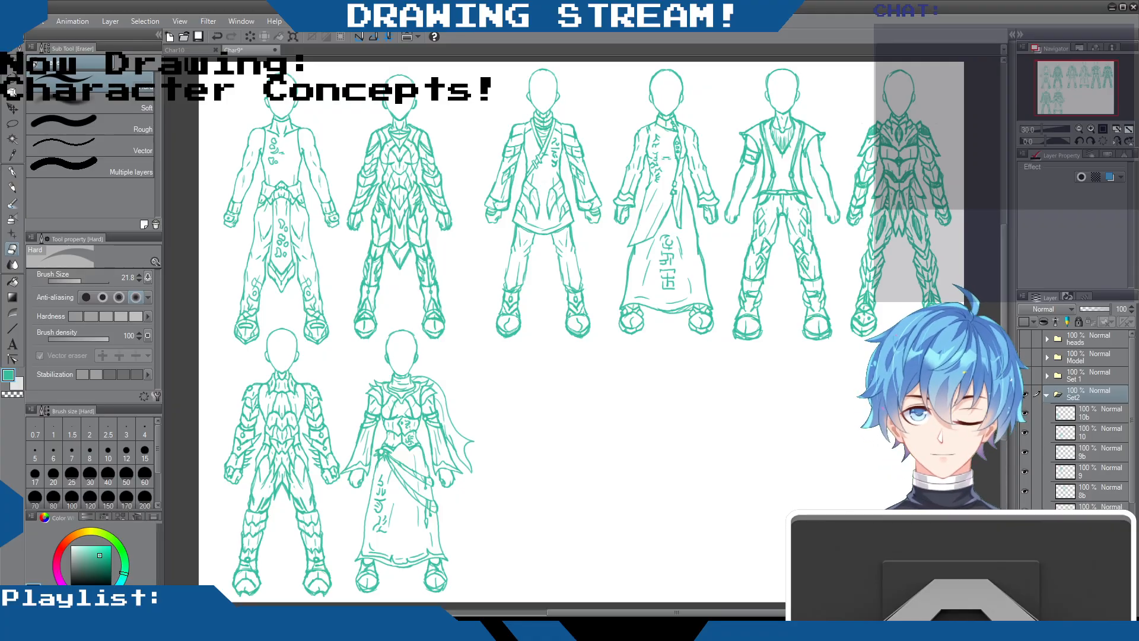
Select layer 10b in the Set2 folder and switch to the Mechanical pencil
left_click_drag(1002, 263, 983, 249)
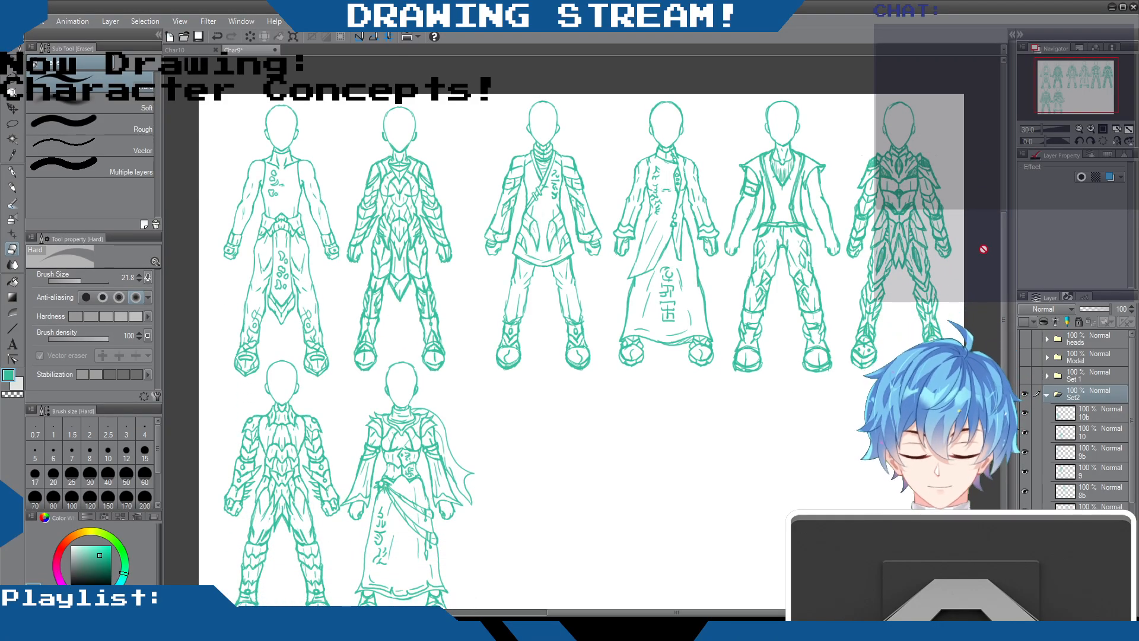
mouse_move(689, 614)
left_mouse_down()
mouse_move(642, 613)
mouse_move(689, 614)
left_mouse_up()
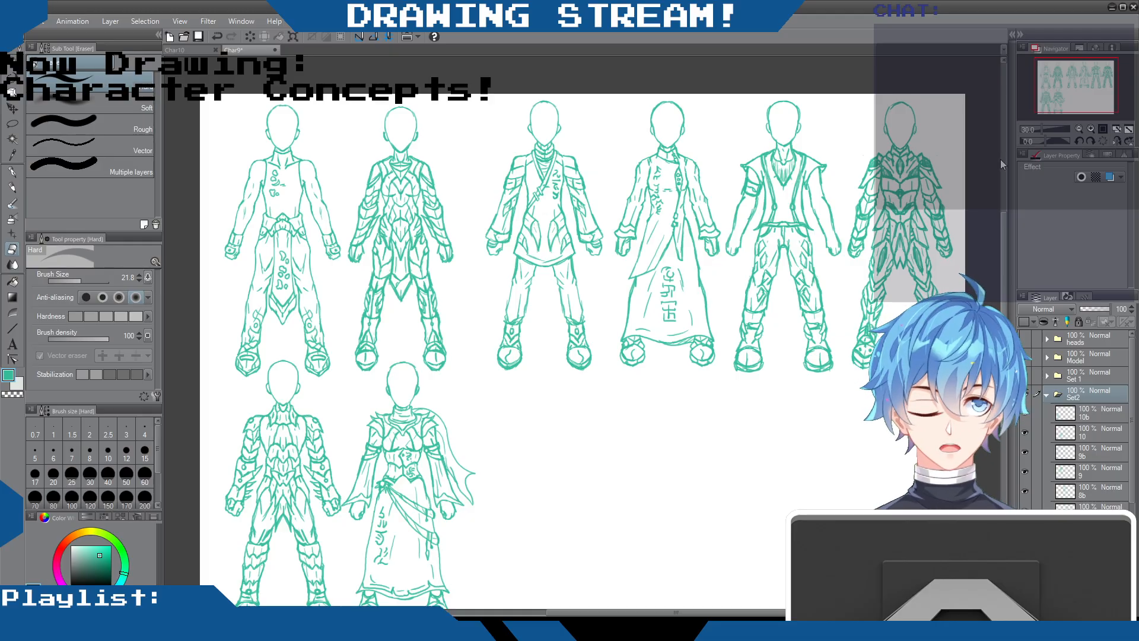
mouse_move(1005, 230)
left_mouse_down()
mouse_move(1009, 186)
mouse_move(1000, 247)
left_mouse_up()
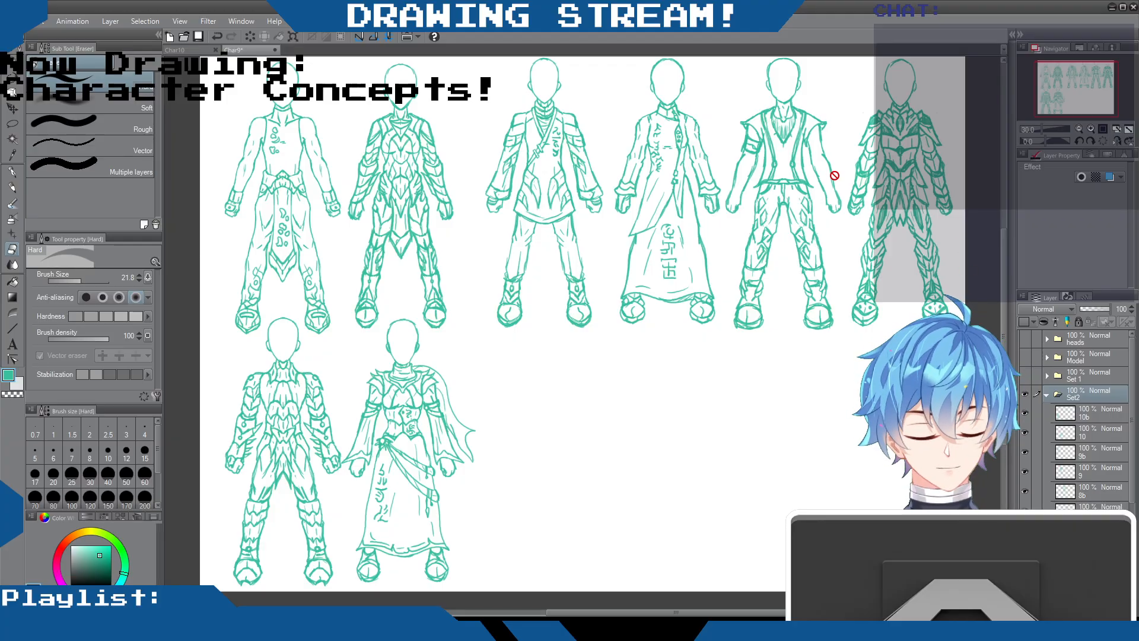
left_click(1097, 411)
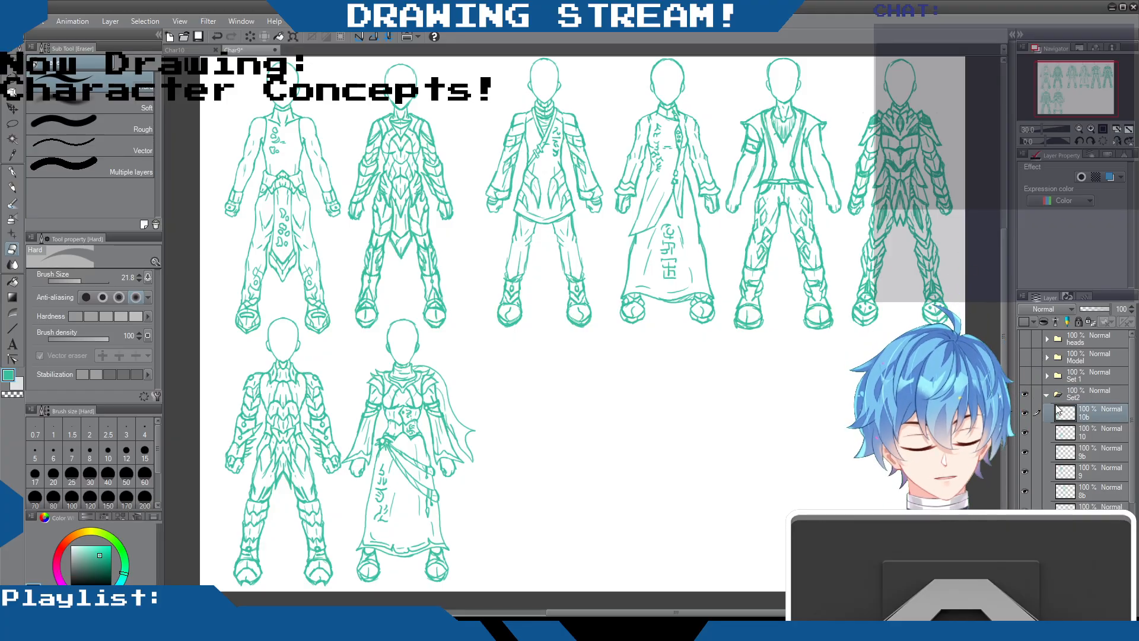
left_click(1023, 395)
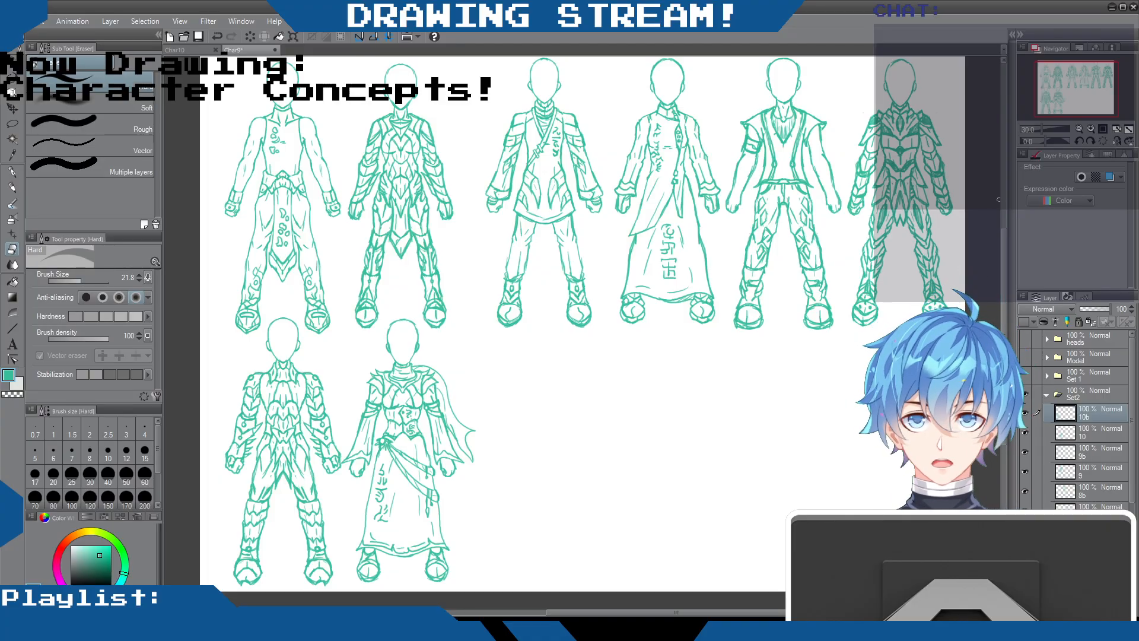
mouse_move(1001, 253)
left_mouse_down()
mouse_move(1002, 241)
mouse_move(1001, 251)
left_mouse_up()
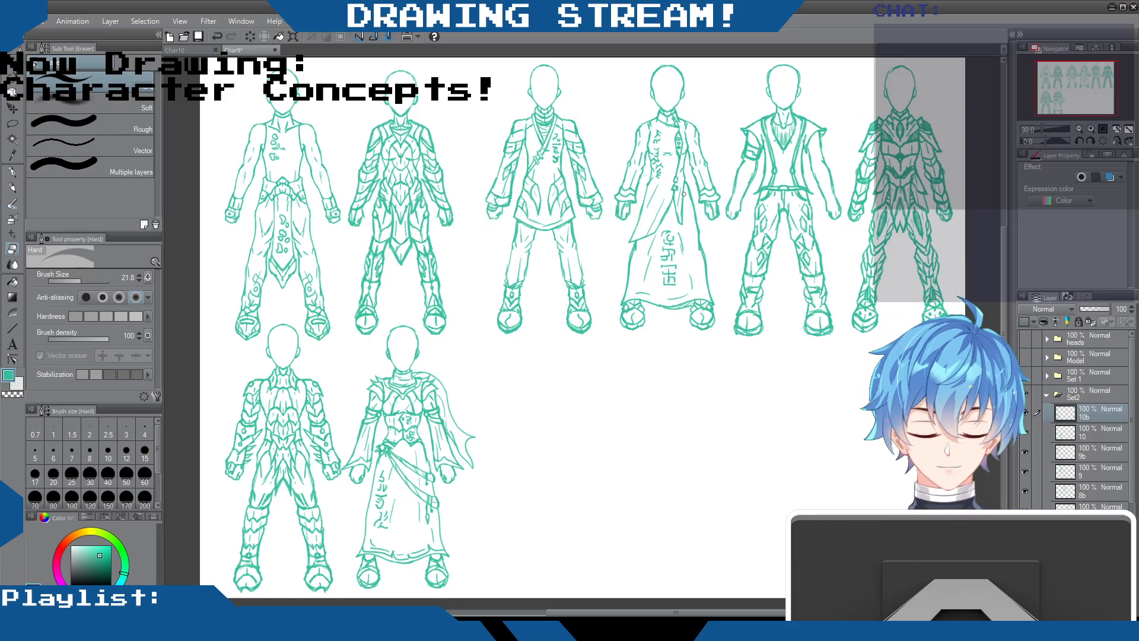
left_click(13, 188)
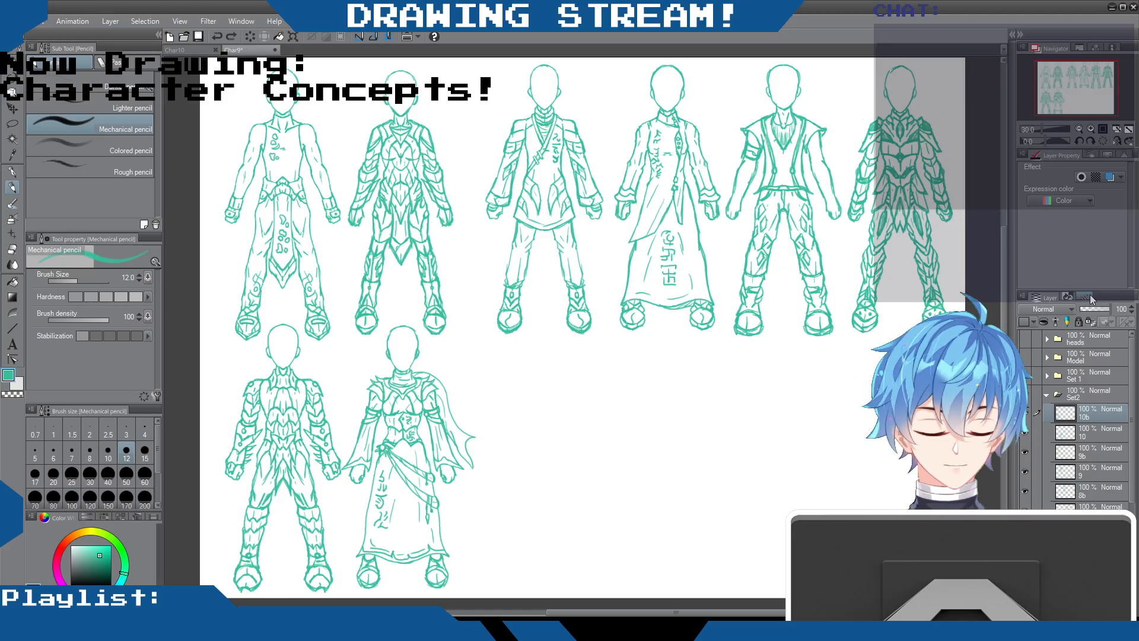
Show the Set 1 folder in place of Set2 to view its outfit sketches, and bring Set2 back
left_click(1025, 393)
left_click(1024, 375)
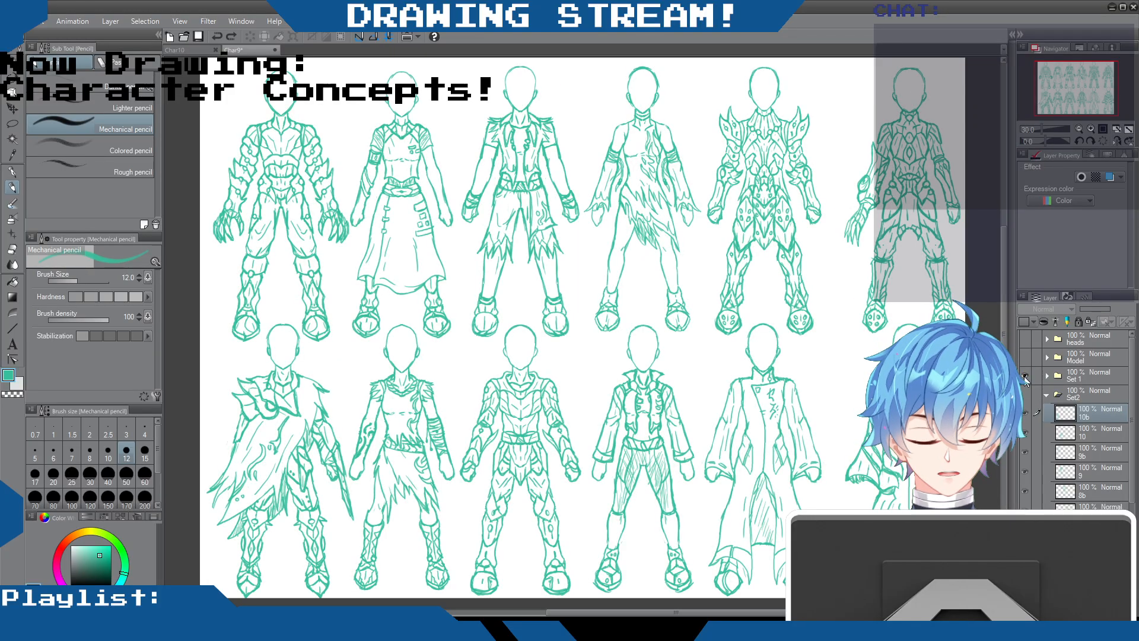
left_click(1024, 376)
left_click(1025, 394)
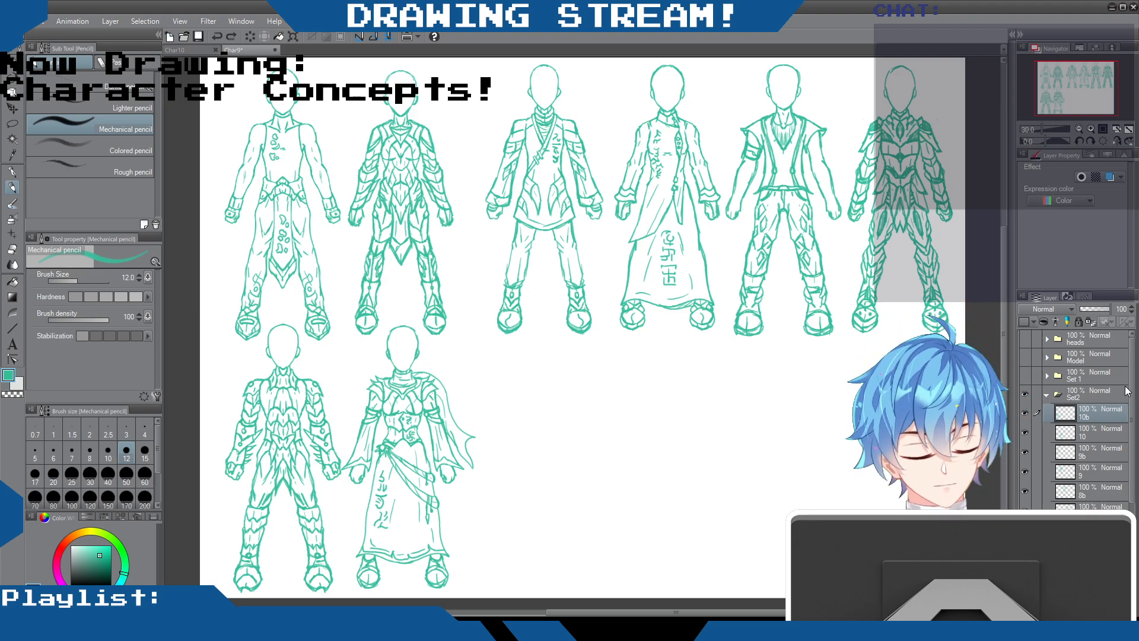
Make the front primary f and center line guide layers visible
scroll(1047, 454, "down", 5)
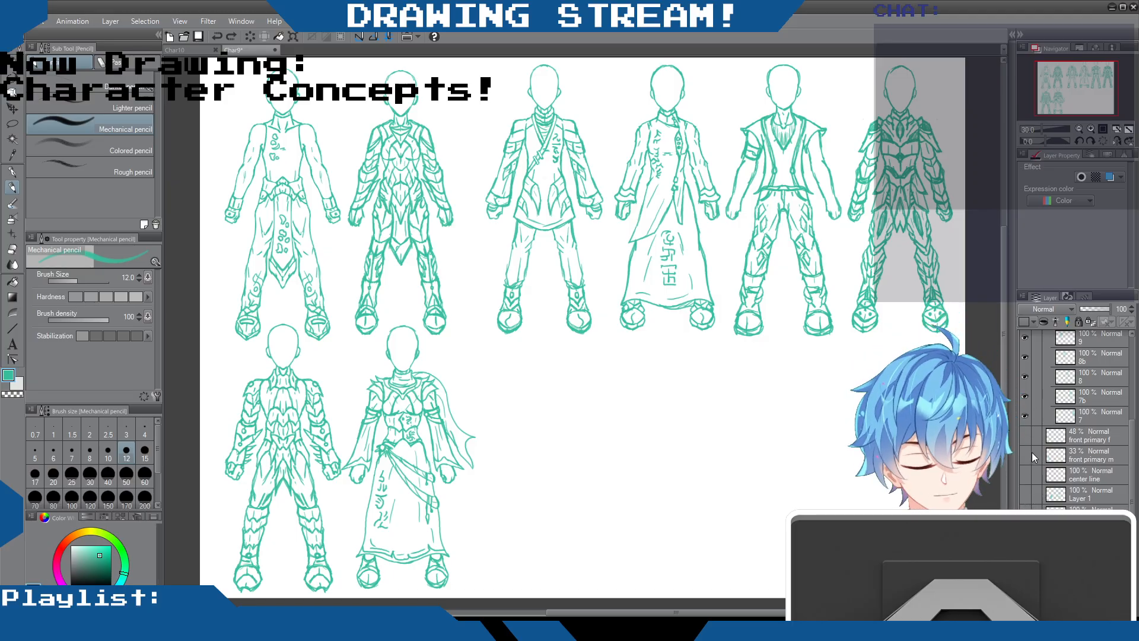
left_click(1025, 436)
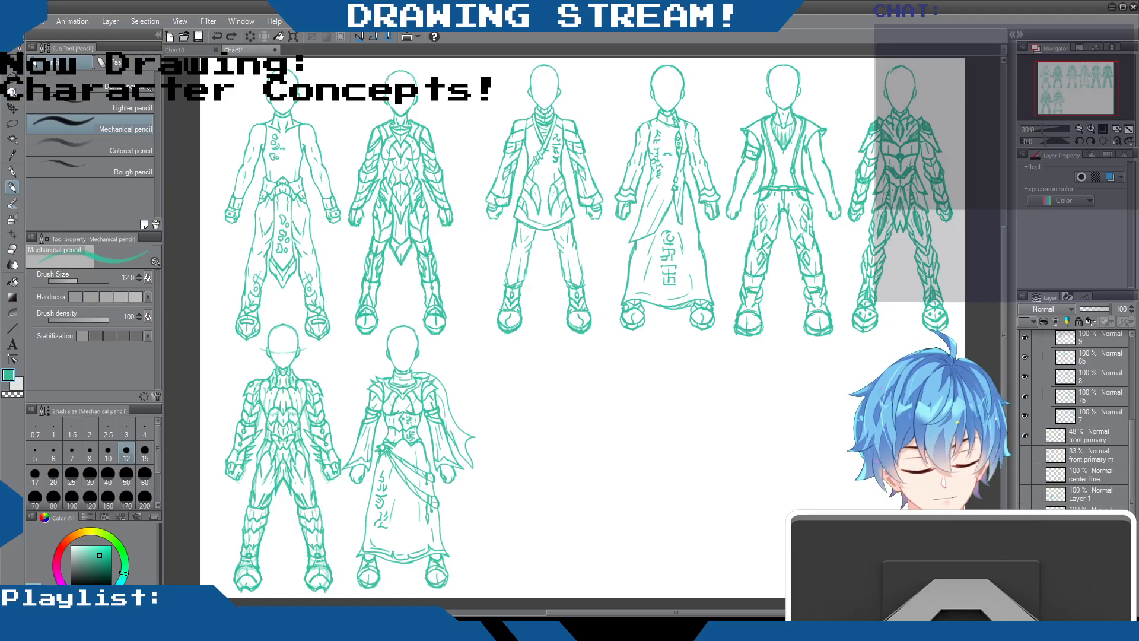
left_click(1024, 473)
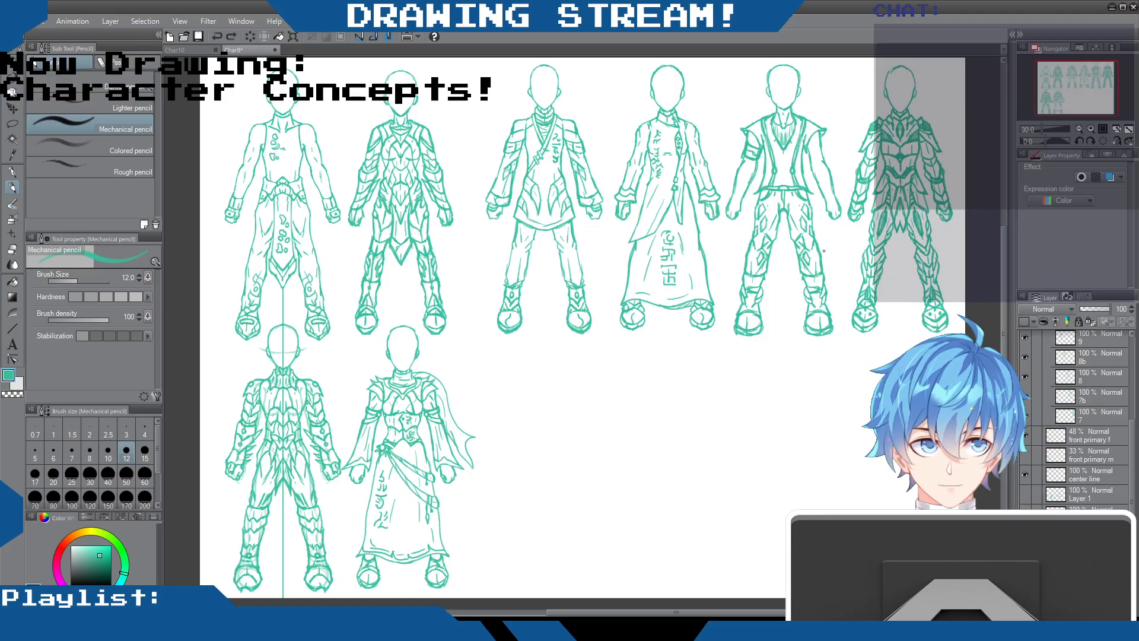
Compare the Set 1 and Set2 outfit sketches by alternating the folders' visibility, leaving Set 1 shown
scroll(1061, 415, "up", 4)
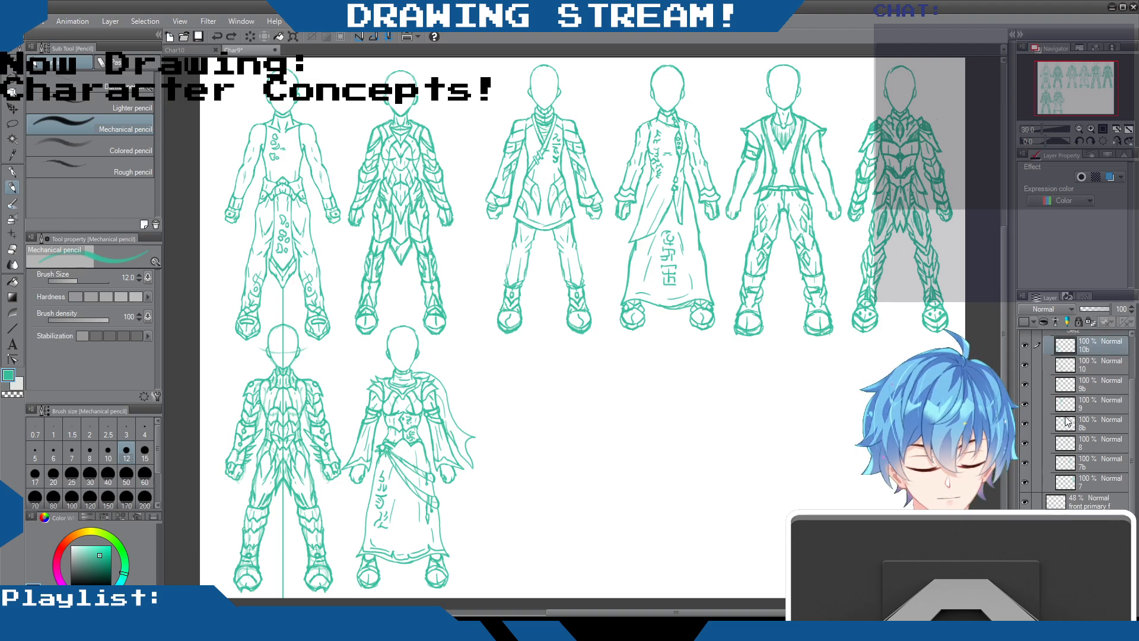
left_click(1024, 393)
left_click(1024, 376)
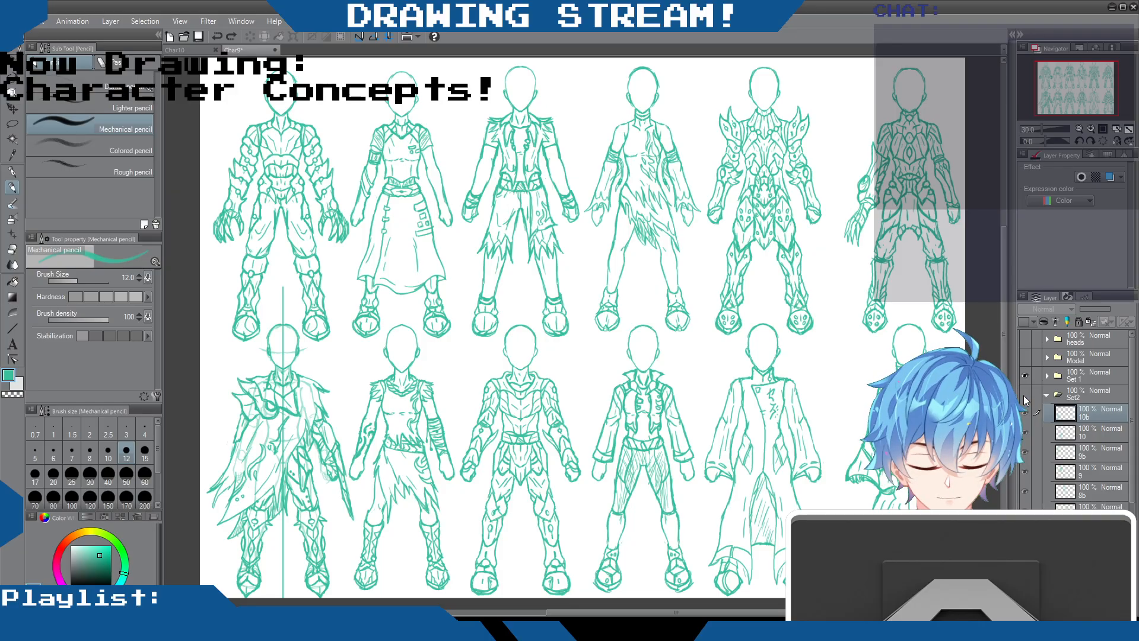
left_click(1023, 395)
left_click(1023, 394)
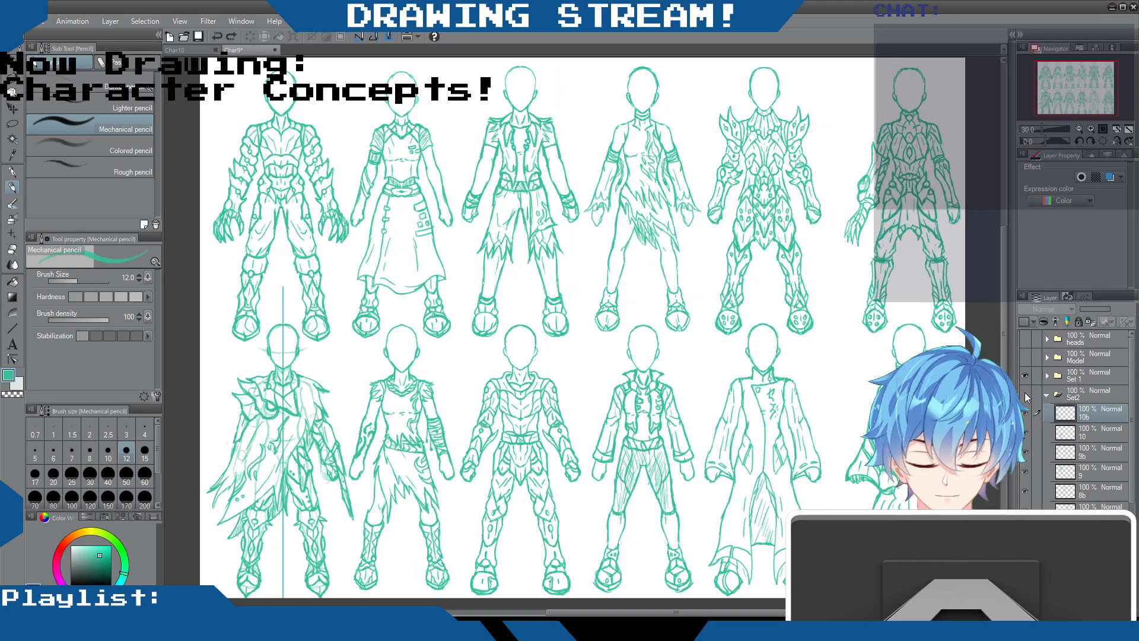
left_click(1025, 376)
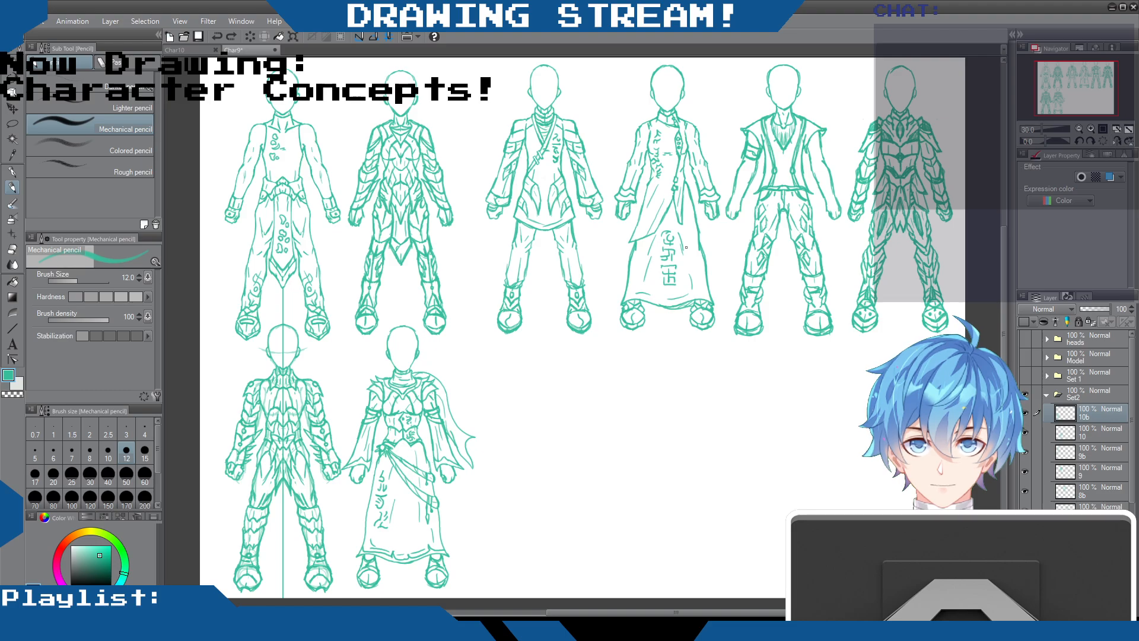
left_click(1025, 394)
left_click(1027, 376)
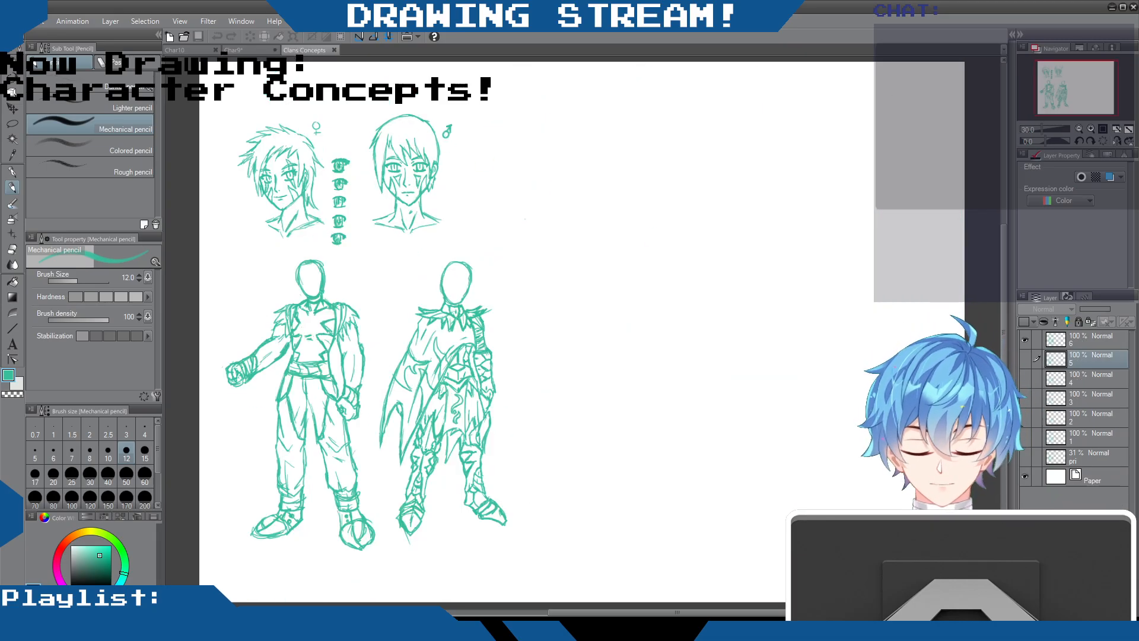
Examine the figures on layers 6, 5 and 4 of the Clans Concepts document against the Set 1 outfits
left_click(240, 52)
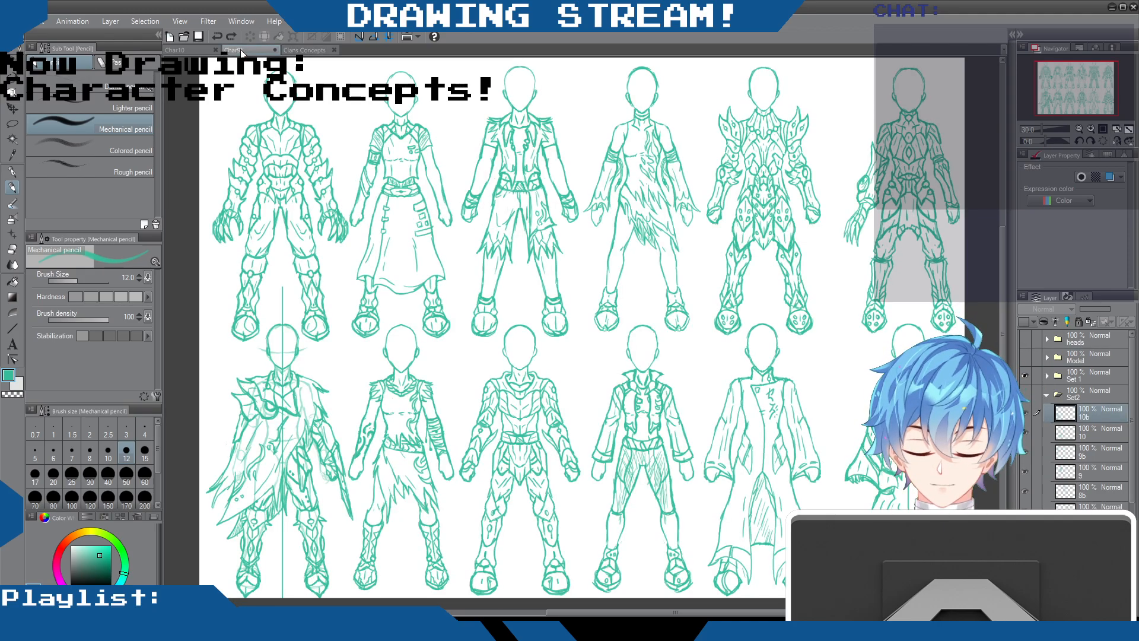
left_click(304, 50)
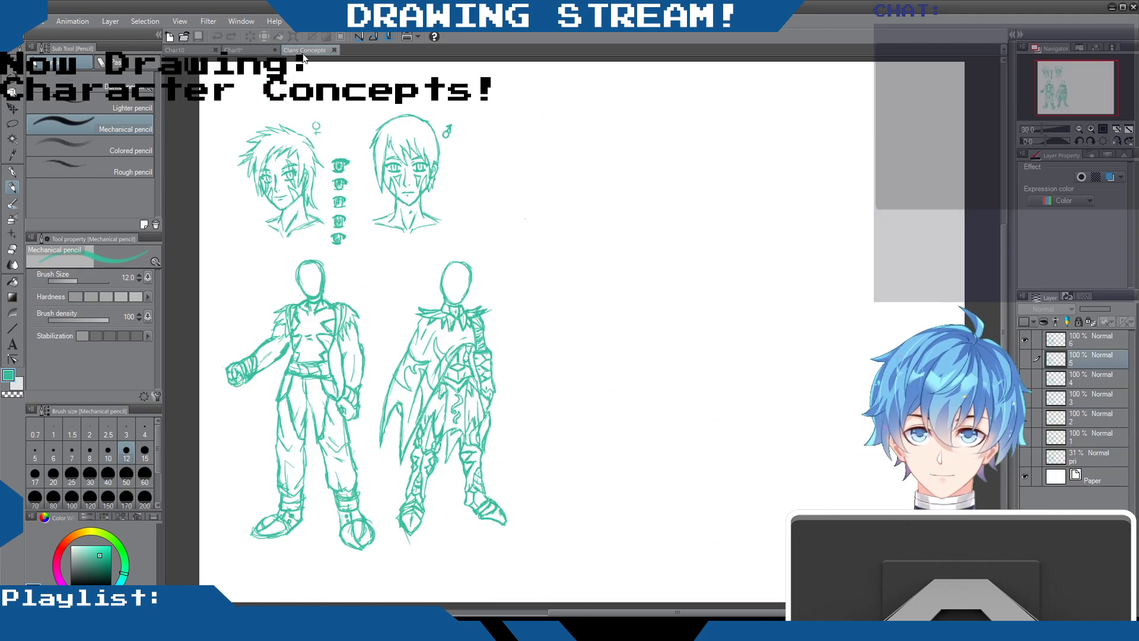
left_click(1024, 340)
left_click(1025, 359)
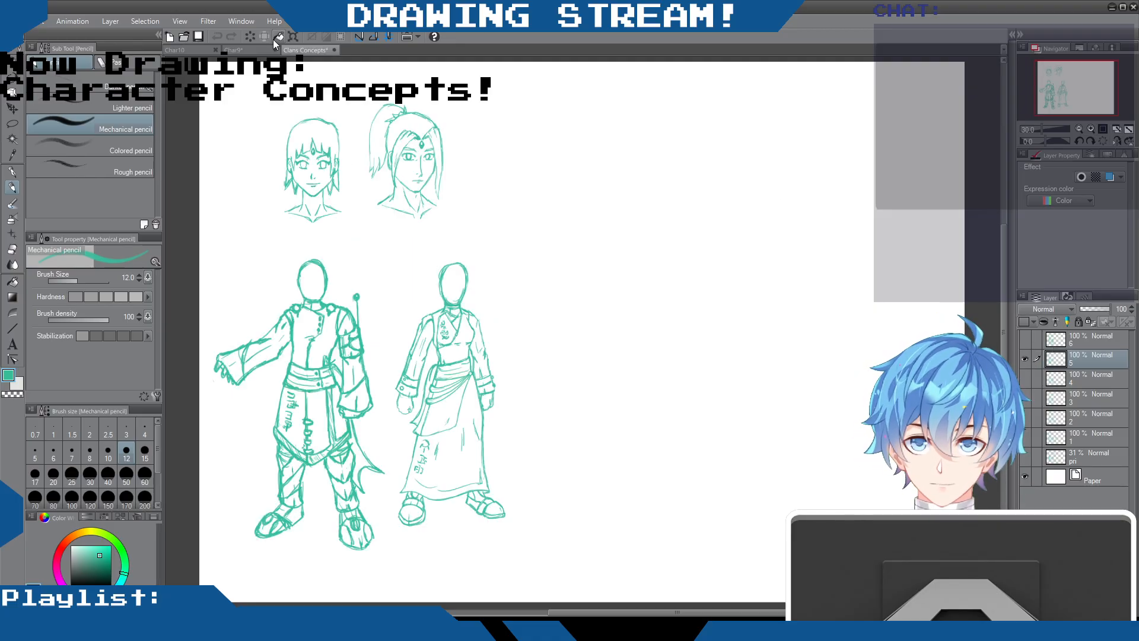
left_click(253, 52)
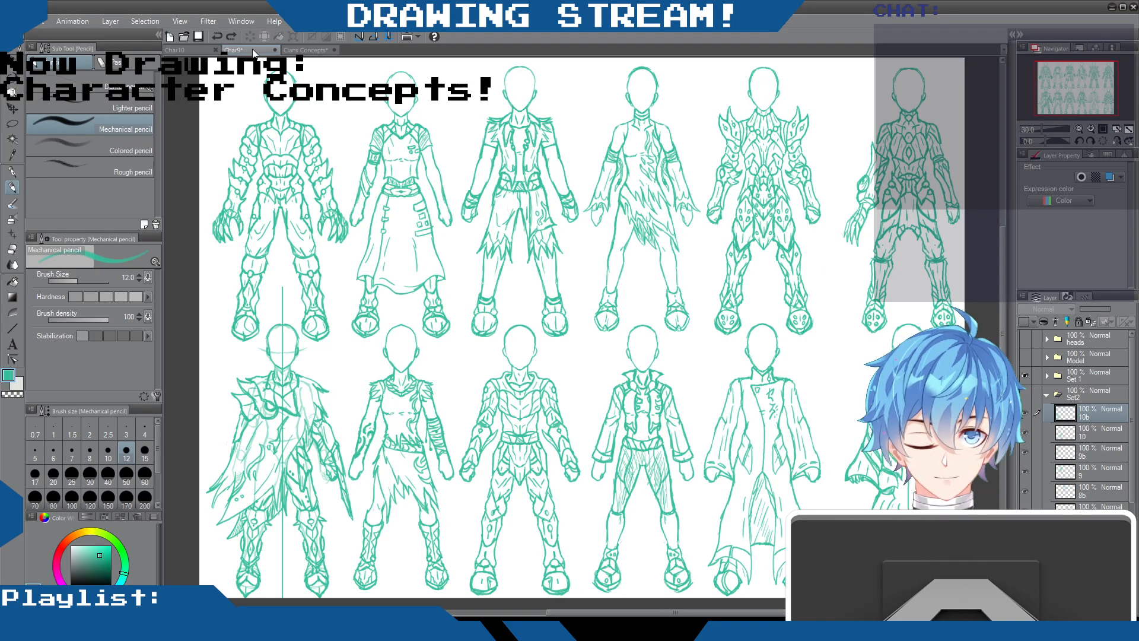
left_click(305, 50)
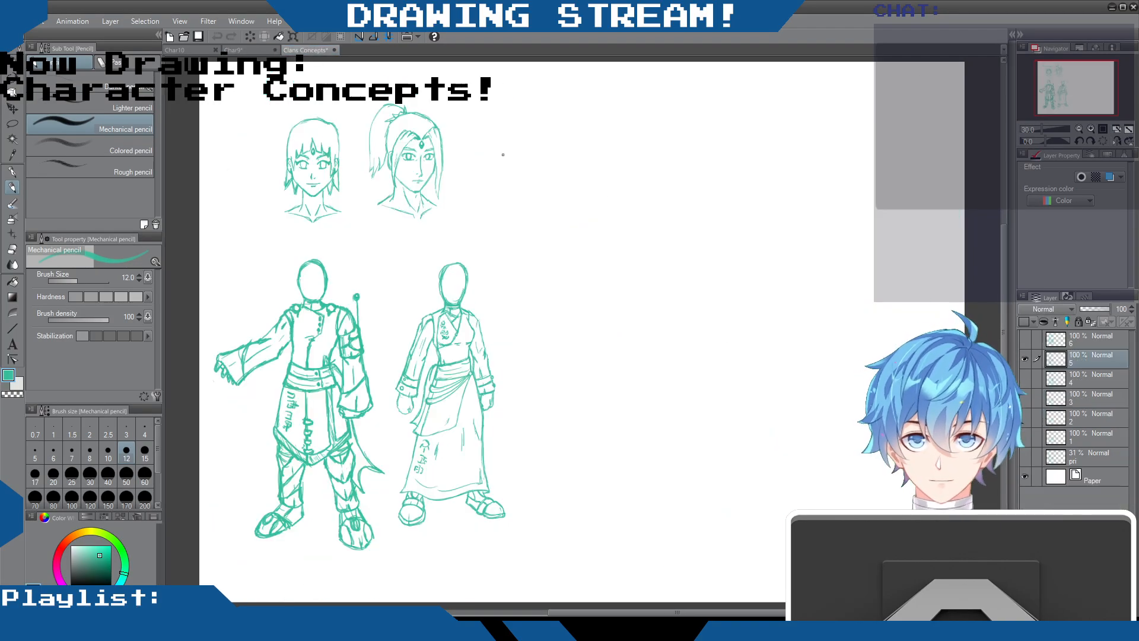
left_click(1024, 360)
left_click(1026, 379)
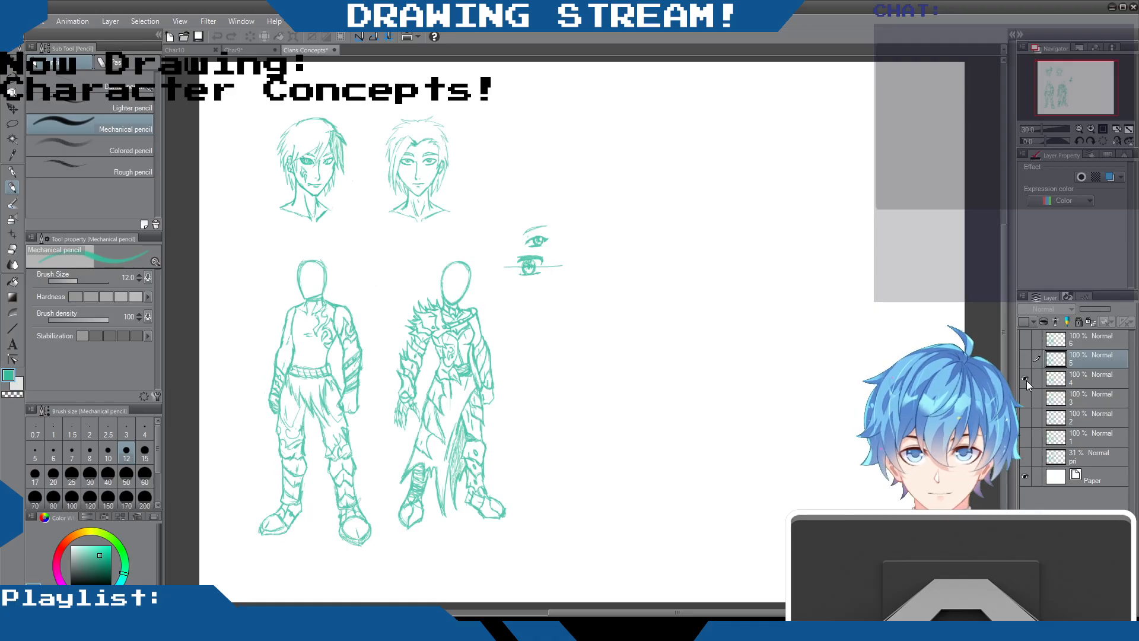
left_click(243, 51)
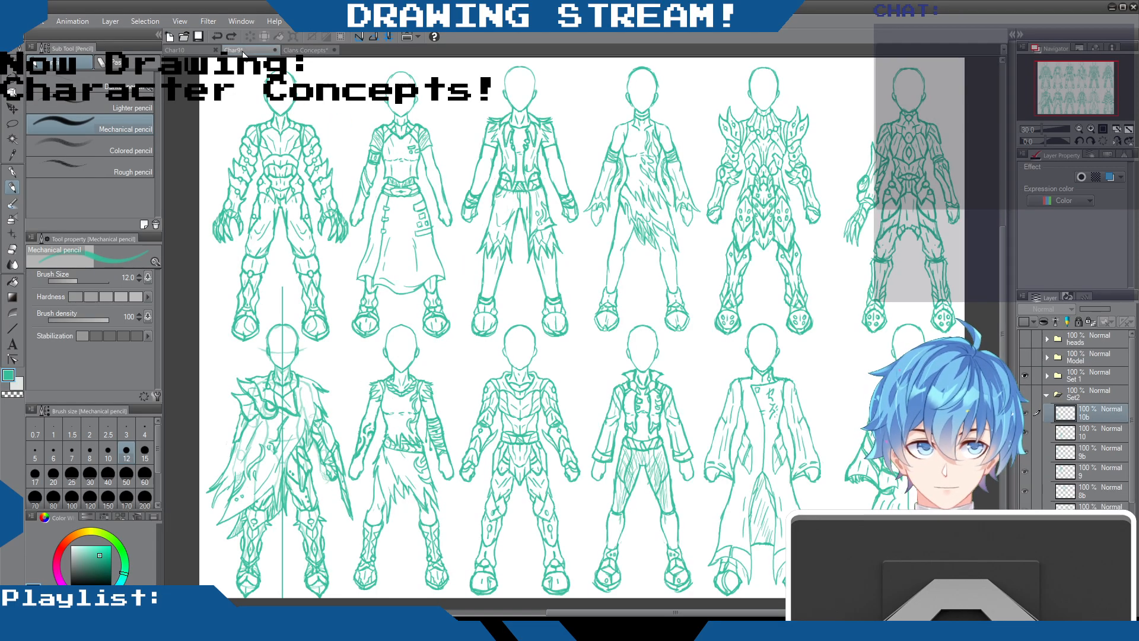
Review the Model, Set 1 and Set2 folders one at a time alongside the Clans Concepts figures, ending with Set2 shown
left_click(1021, 373)
left_click(1024, 360)
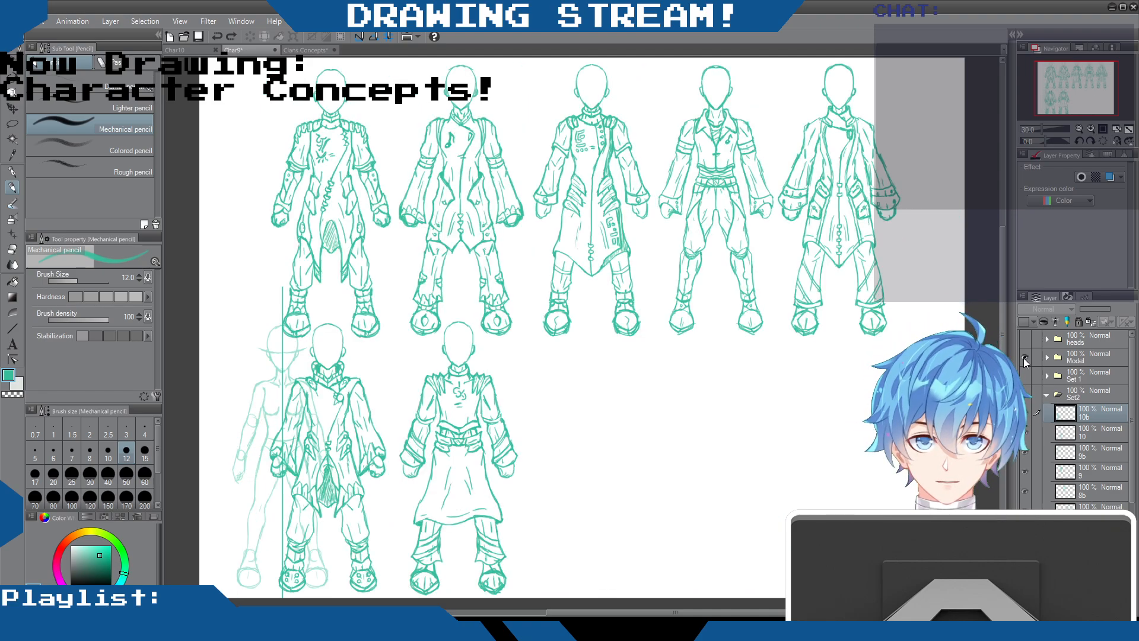
left_click(1023, 357)
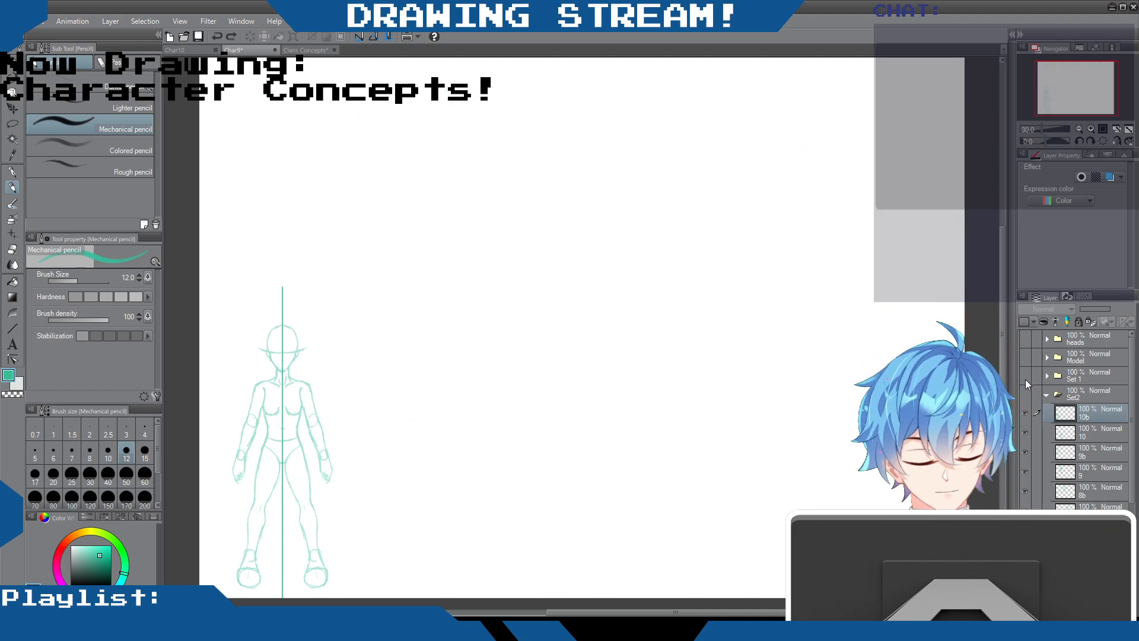
left_click(1027, 357)
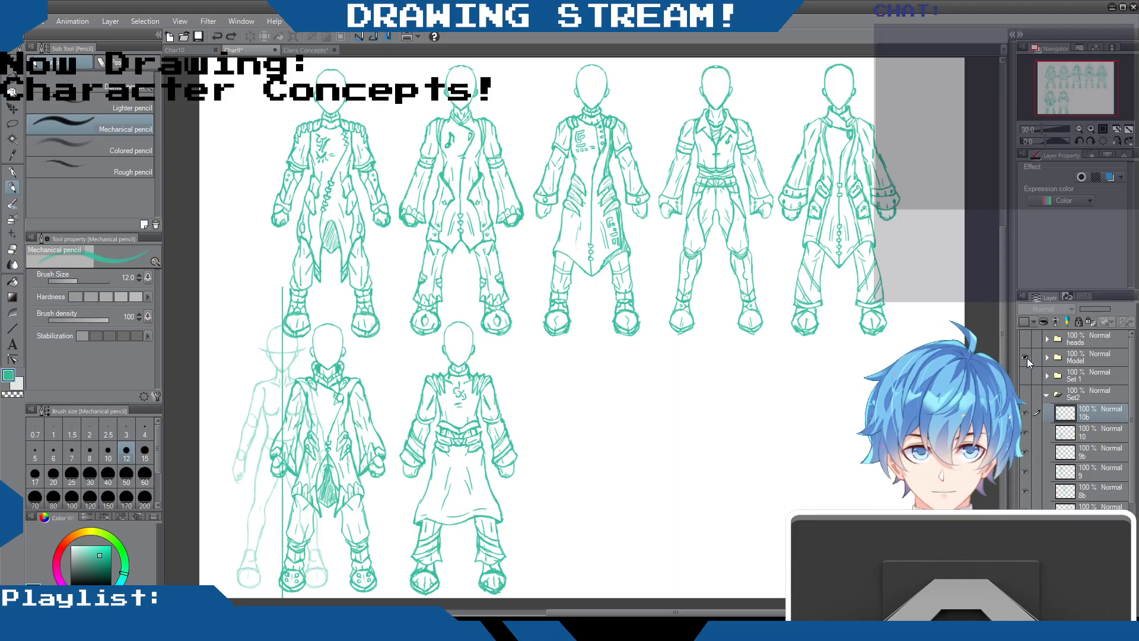
left_click(1027, 357)
left_click(1025, 375)
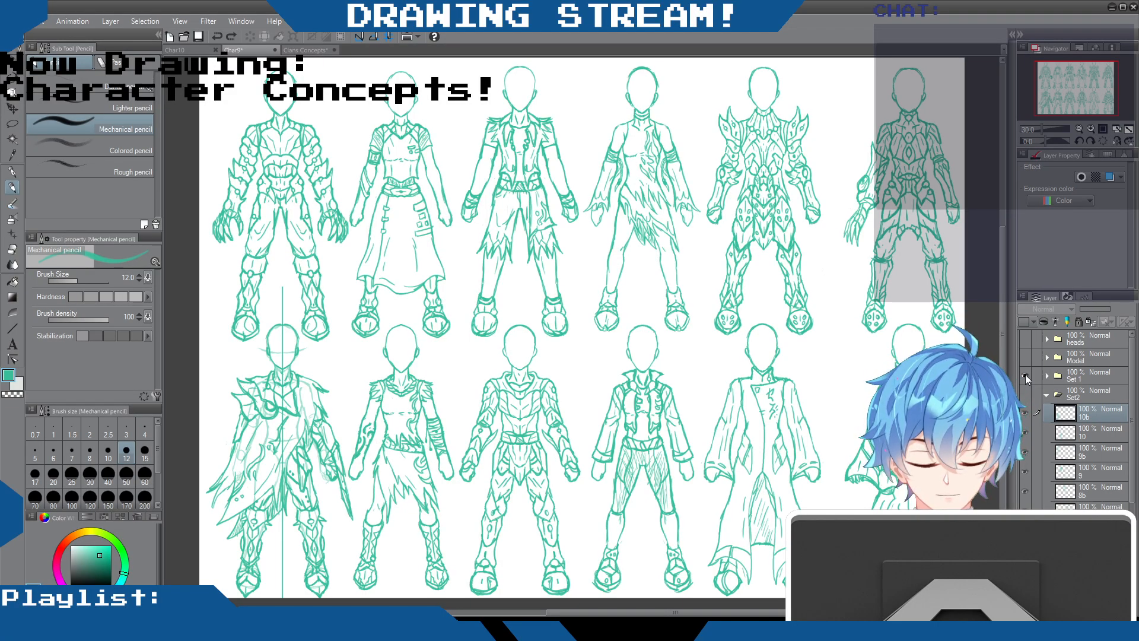
left_click(1025, 375)
left_click(1025, 394)
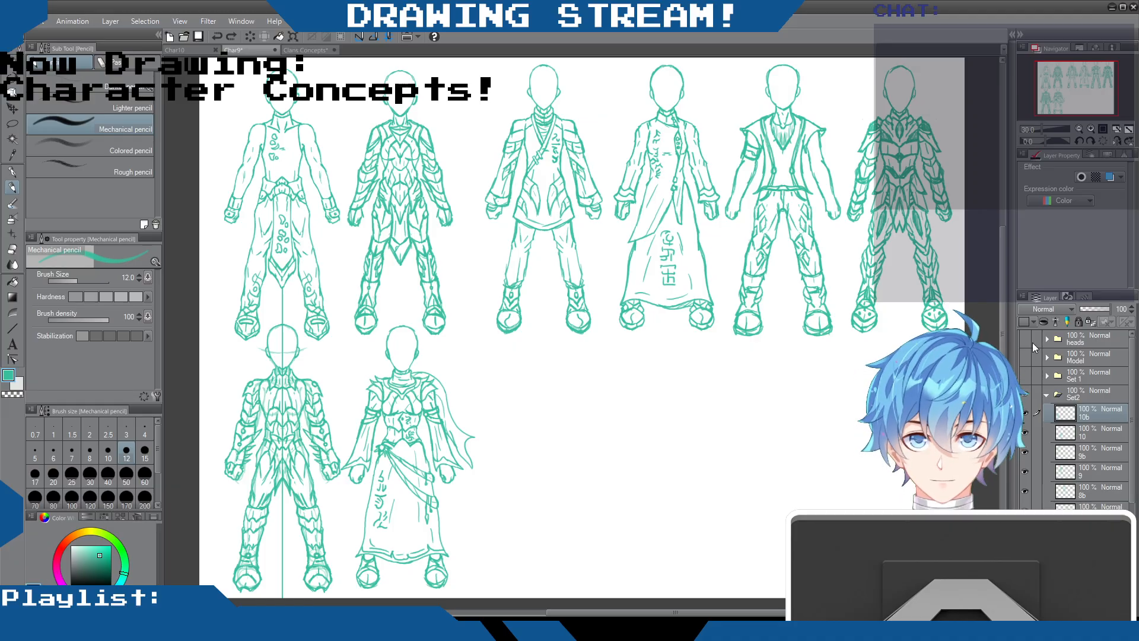
left_click(294, 51)
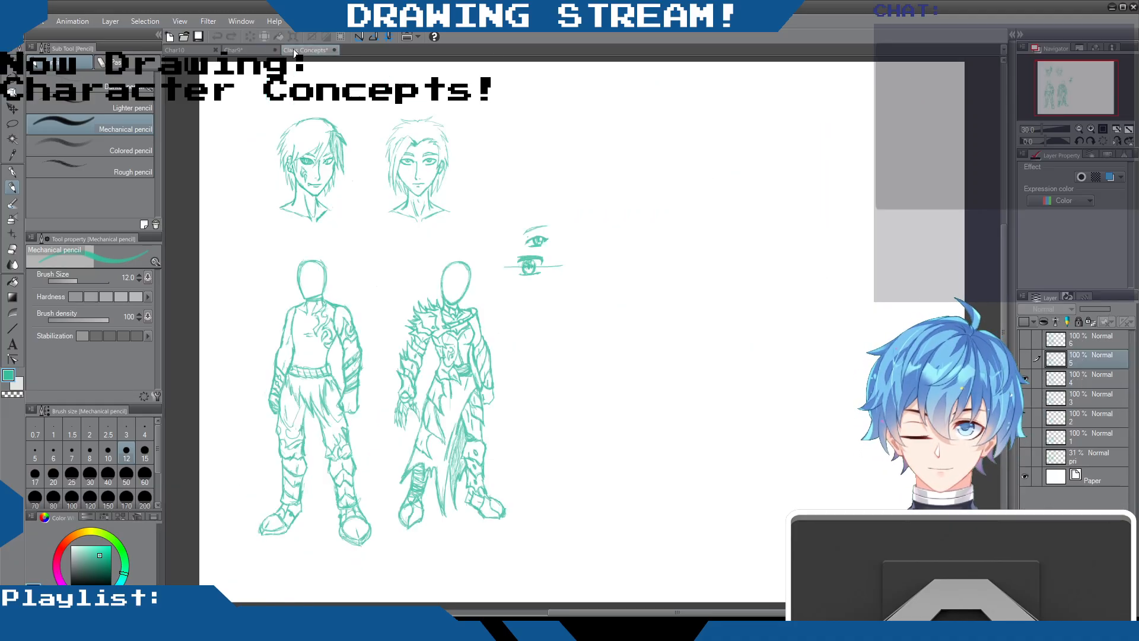
left_click(255, 50)
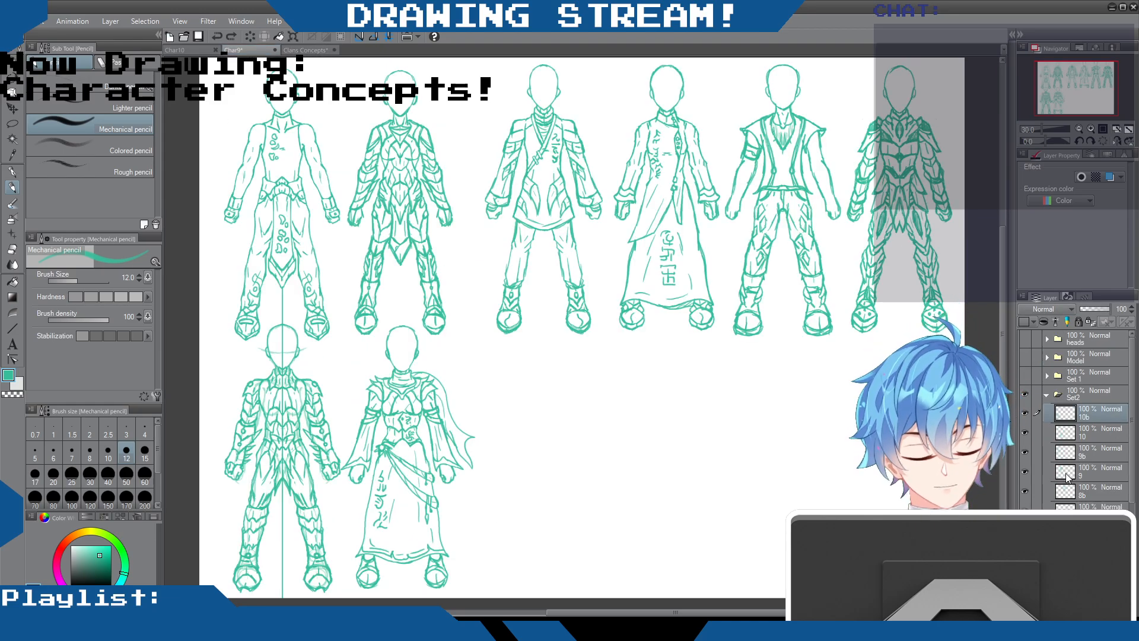
Add a new layer at the top of the Set2 folder, above layer 10b
scroll(1040, 397, "down", 3)
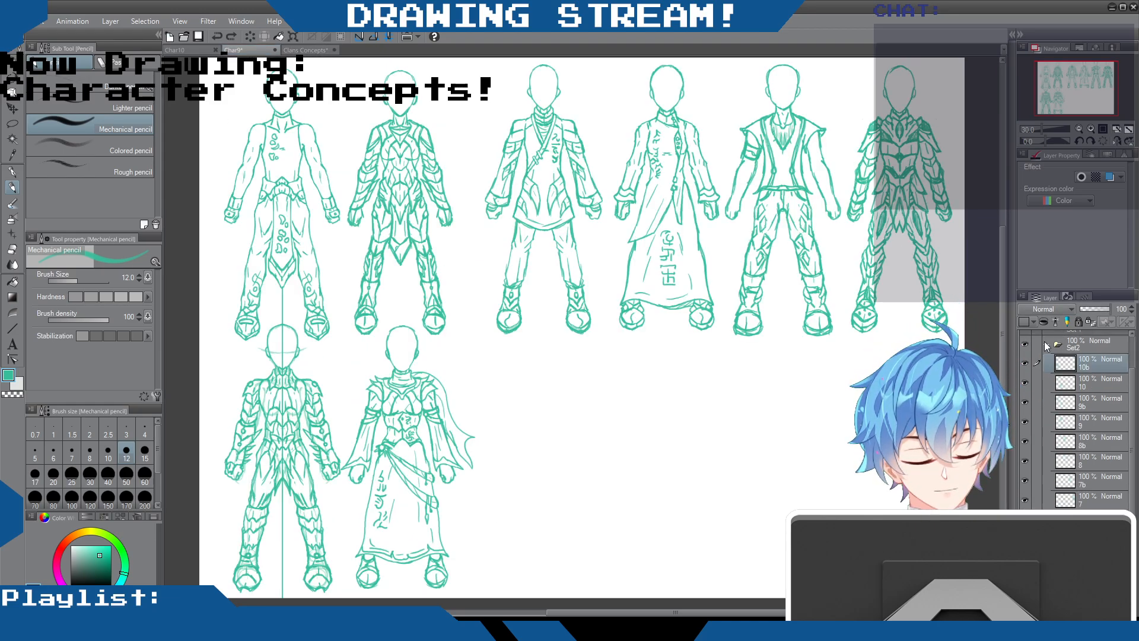
scroll(1044, 344, "up", 3)
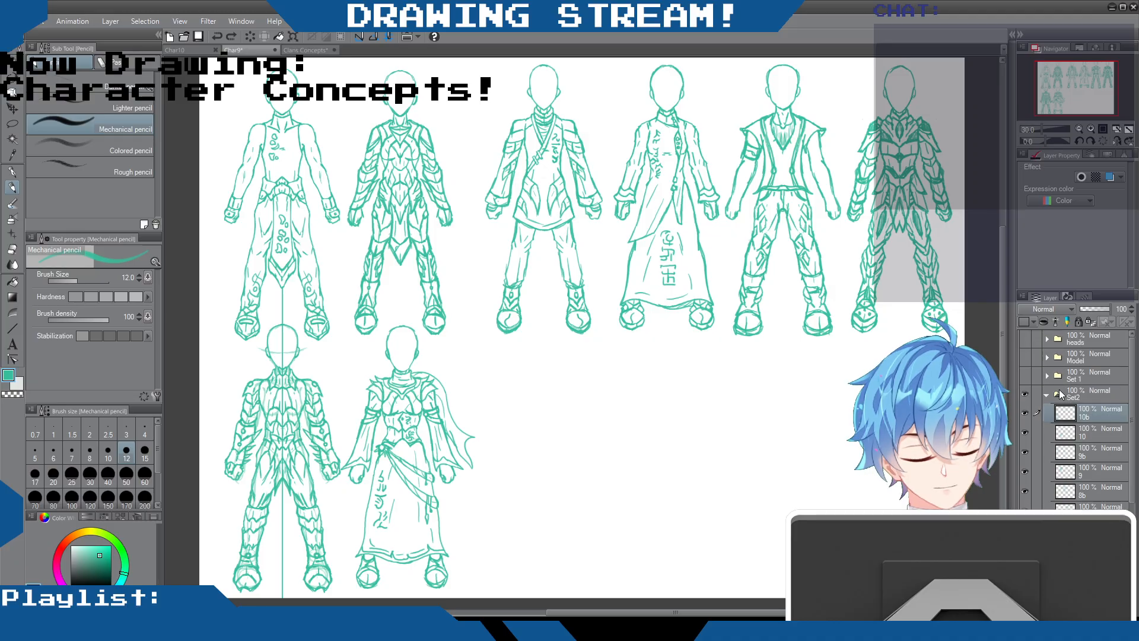
left_click(1048, 393)
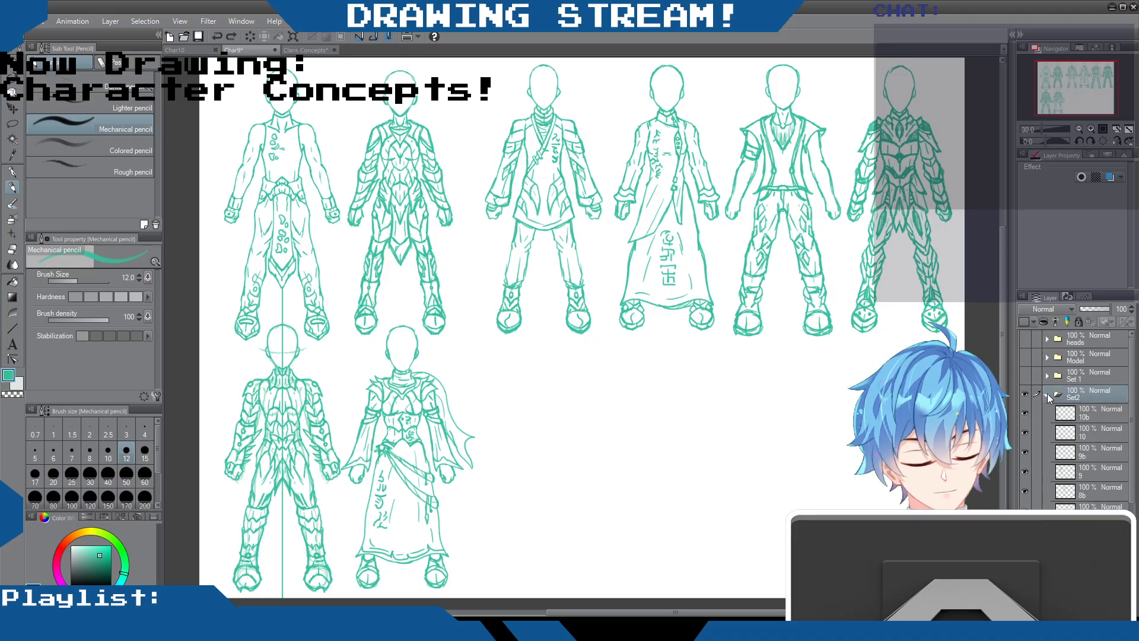
left_click(1083, 415)
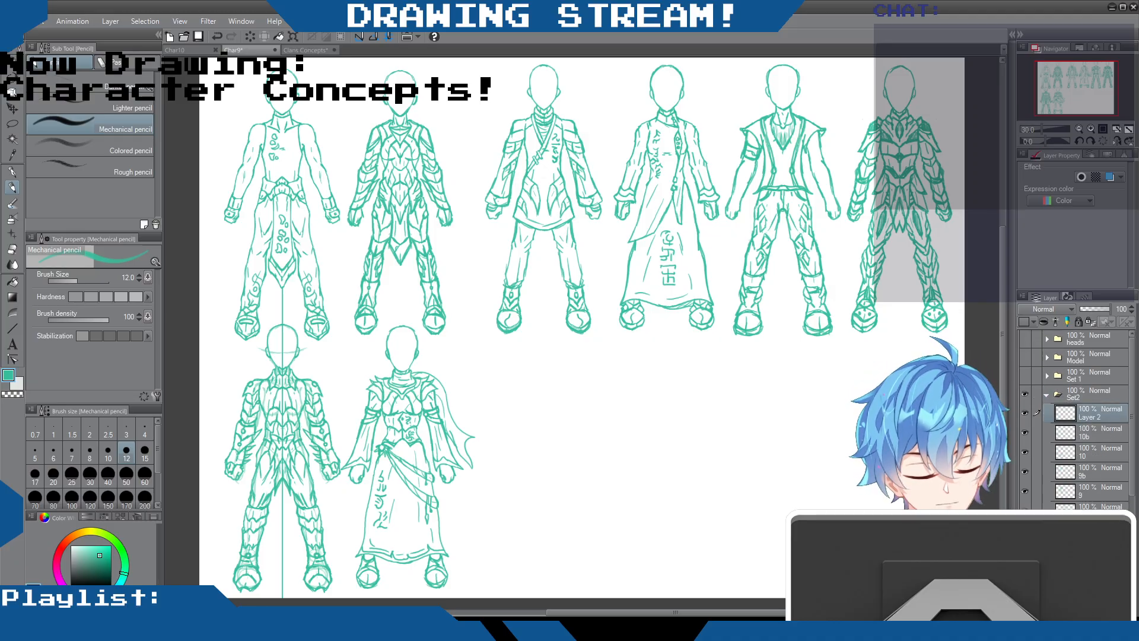
Move the two lower-row outfits on layers 10b and 10 together across to the far end of the row, clear of the base model
scroll(1077, 421, "down", 3)
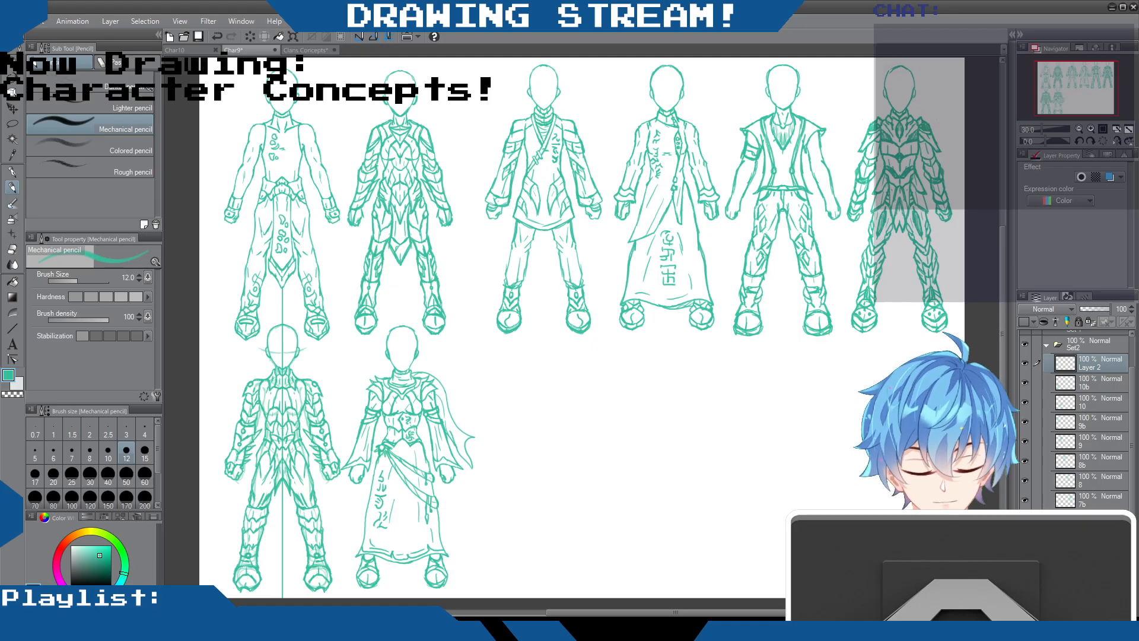
left_click(1091, 382)
left_click(1091, 404, "ctrl")
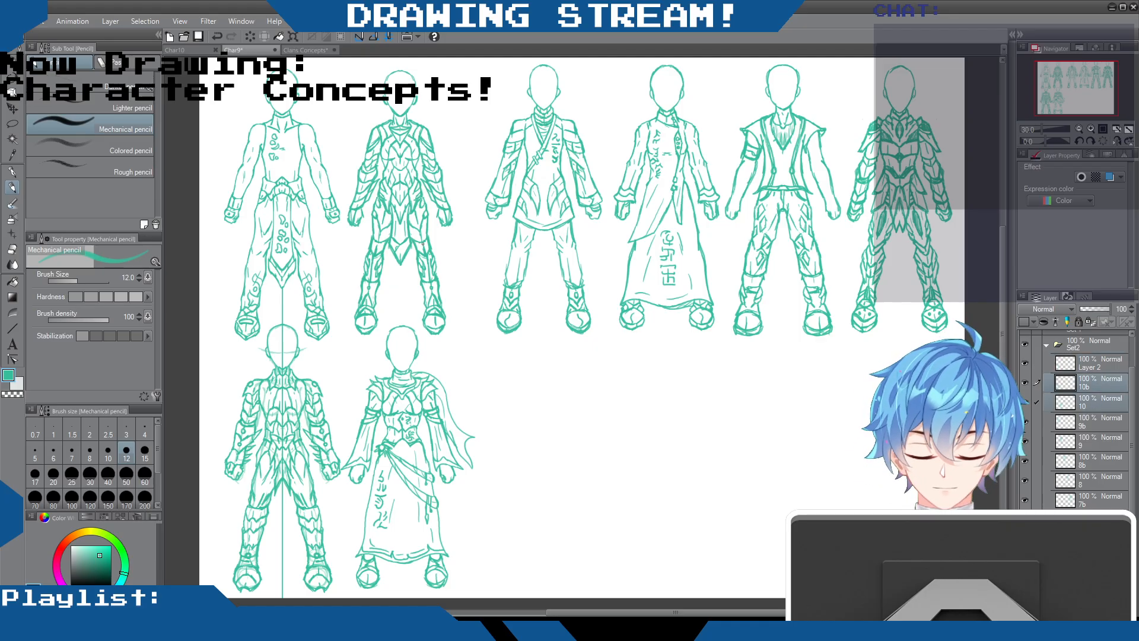
left_click(12, 107)
left_click_drag(336, 419, 834, 422)
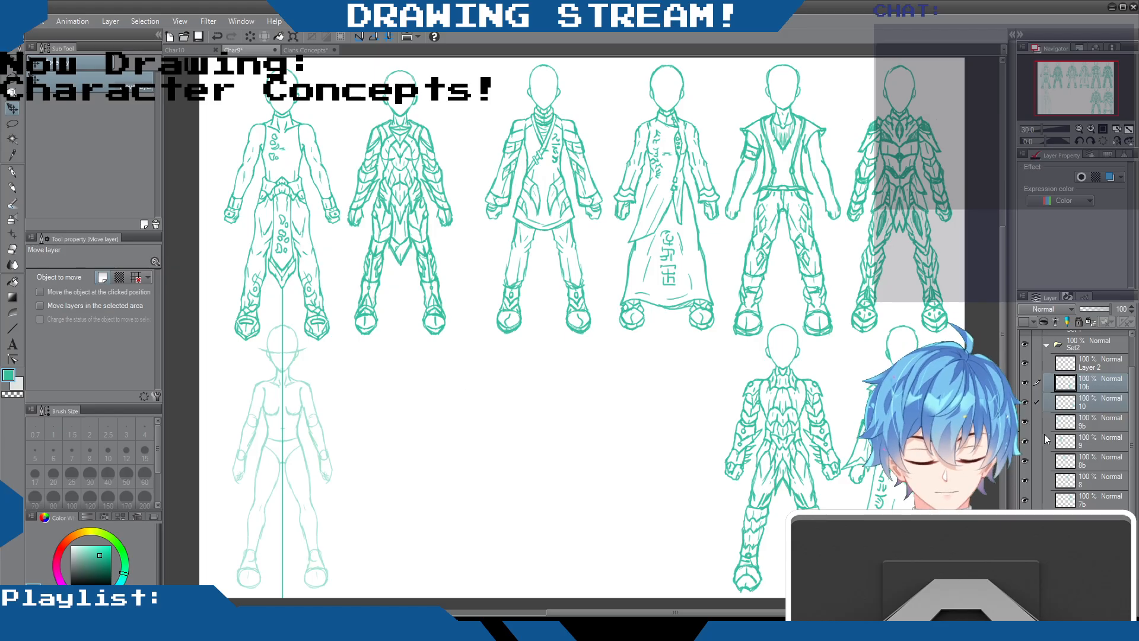
Hide the "front primary f" base layer and show the male base figure in its place for drawing the next outfit
scroll(1044, 433, "down", 2)
left_click(1024, 488)
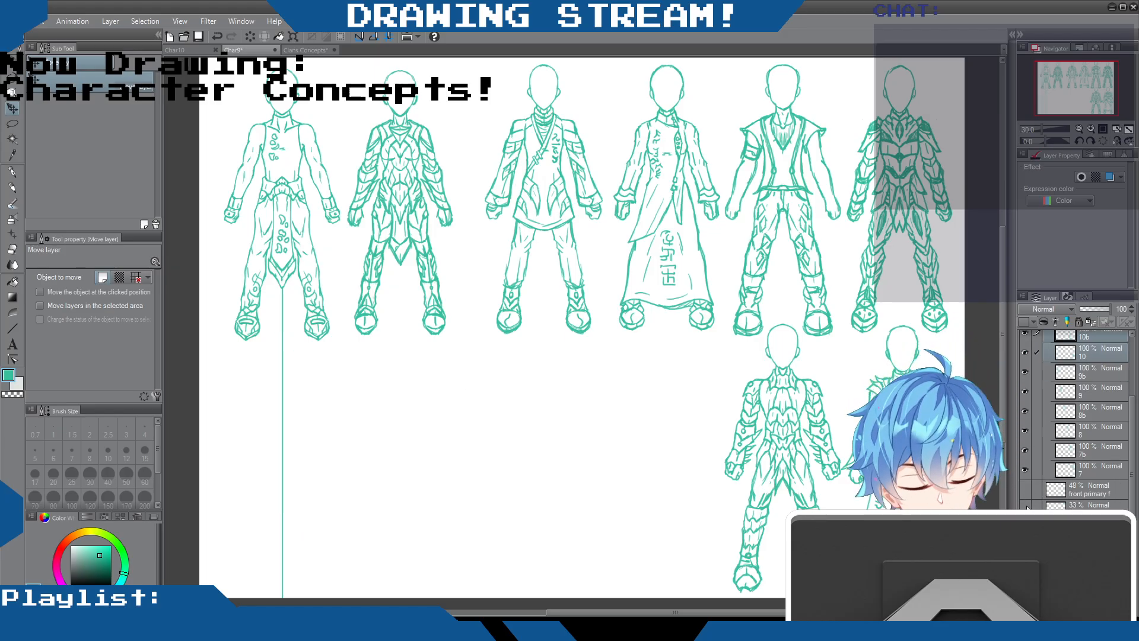
scroll(211, 310, "up", 2)
scroll(434, 288, "down", 1)
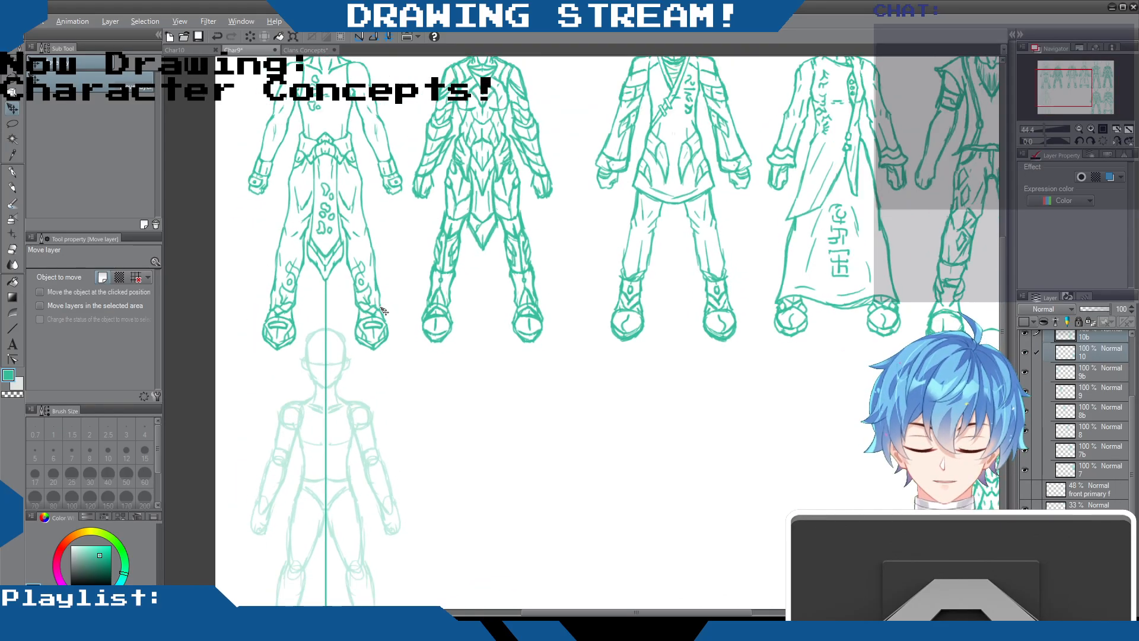
left_click_drag(999, 251, 1003, 305)
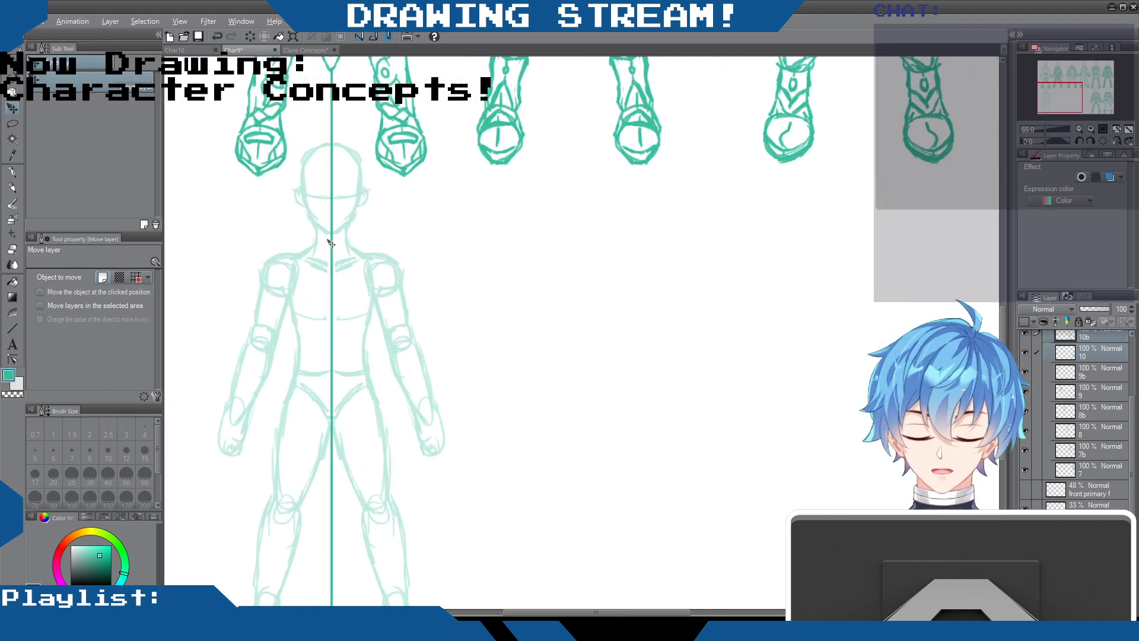
scroll(346, 282, "up", 2)
left_click_drag(556, 605, 517, 603)
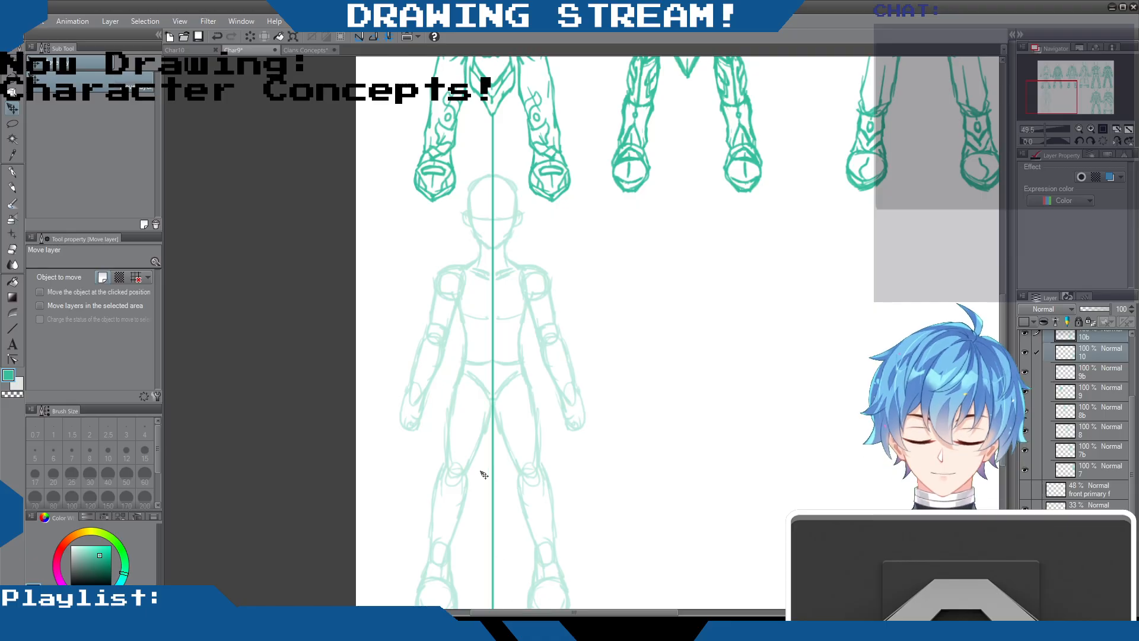
scroll(526, 323, "up", 1)
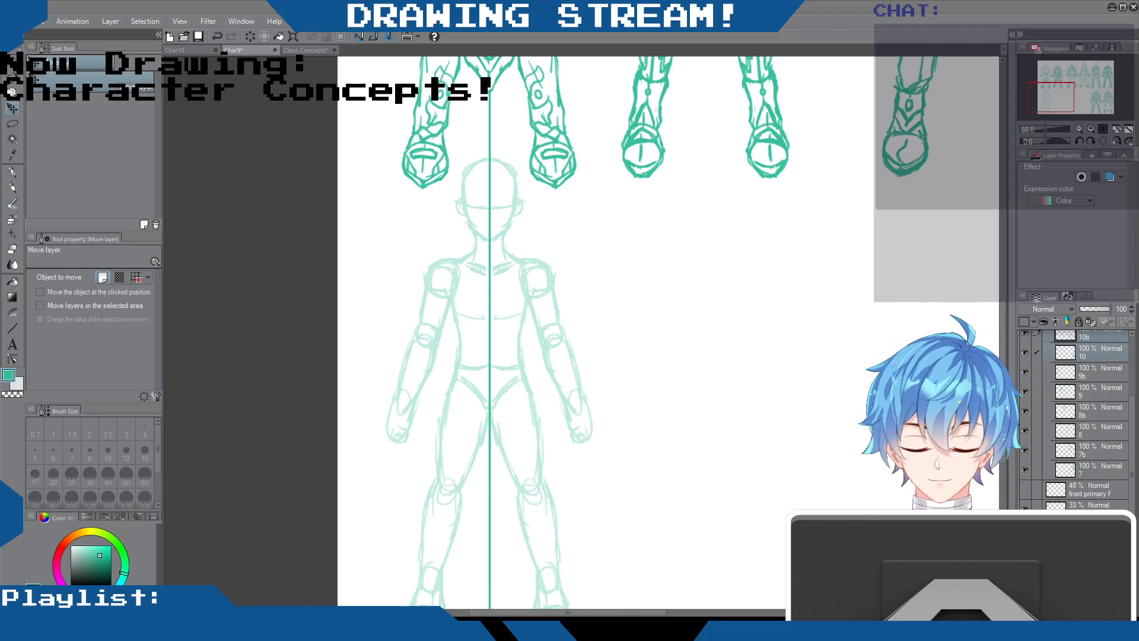
Sketch half of the head, collar and torso armour with oval studs on one side of the base figure's centre line, using the Mechanical pencil
key("p")
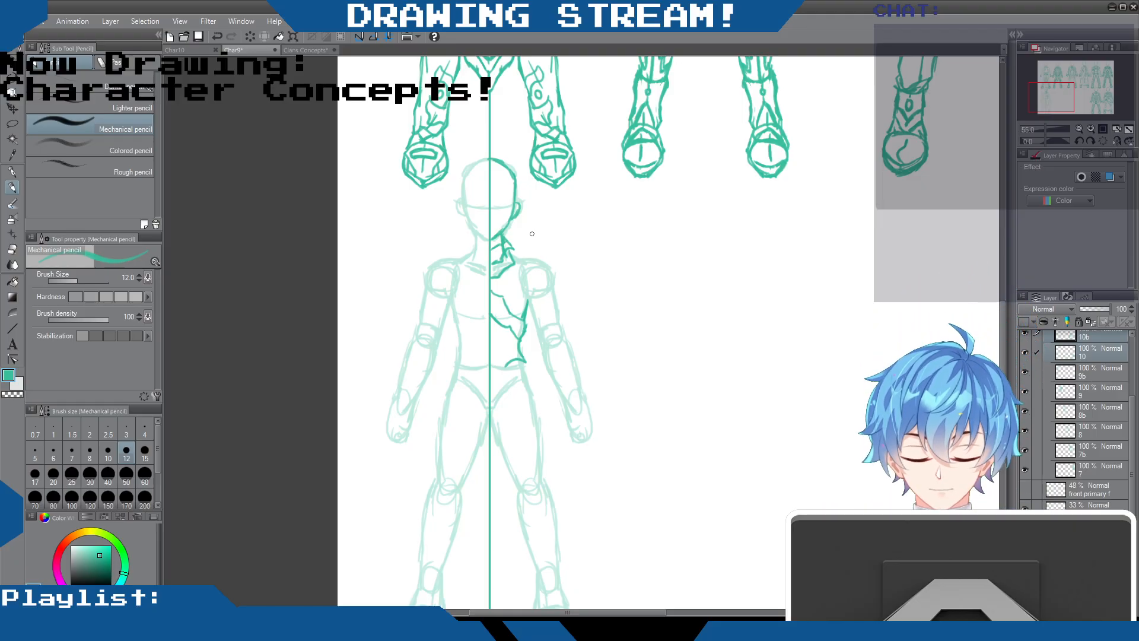
left_click_drag(513, 256, 524, 260)
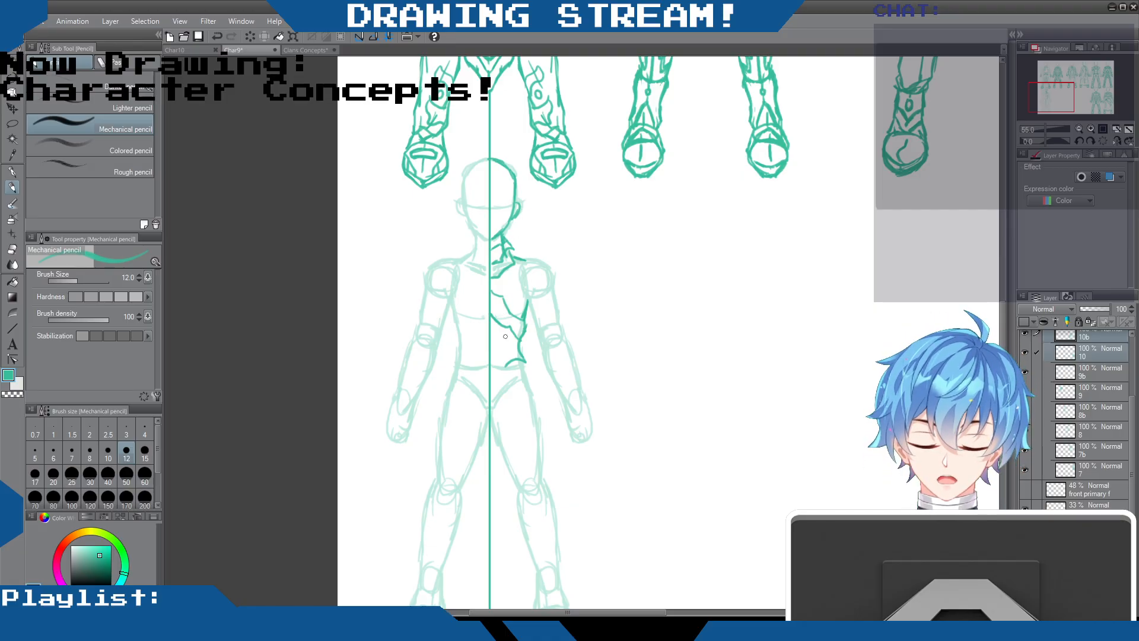
left_click_drag(505, 335, 504, 342)
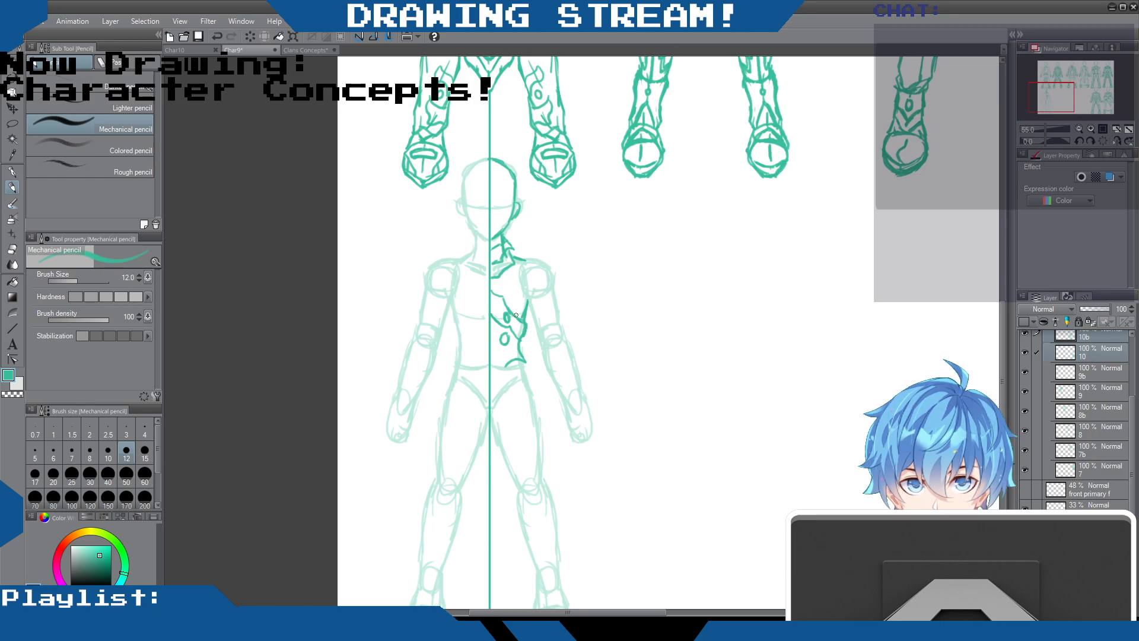
mouse_move(578, 264)
left_mouse_down()
mouse_move(591, 275)
mouse_move(606, 268)
mouse_move(609, 241)
mouse_move(579, 239)
left_mouse_up()
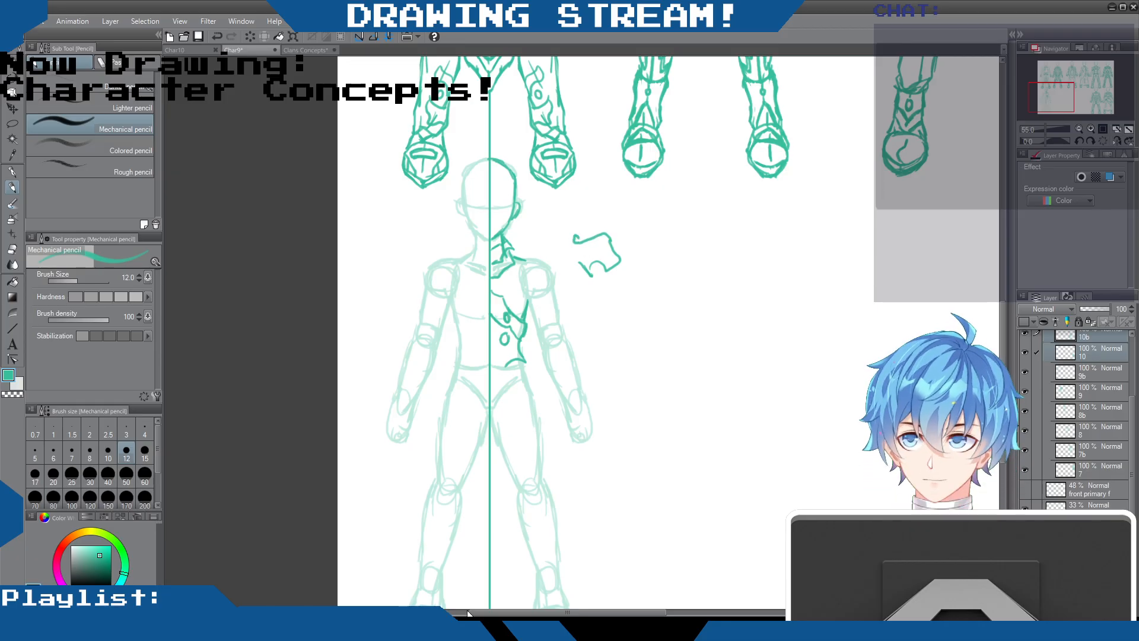
key("ctrl+z")
key("ctrl+z")
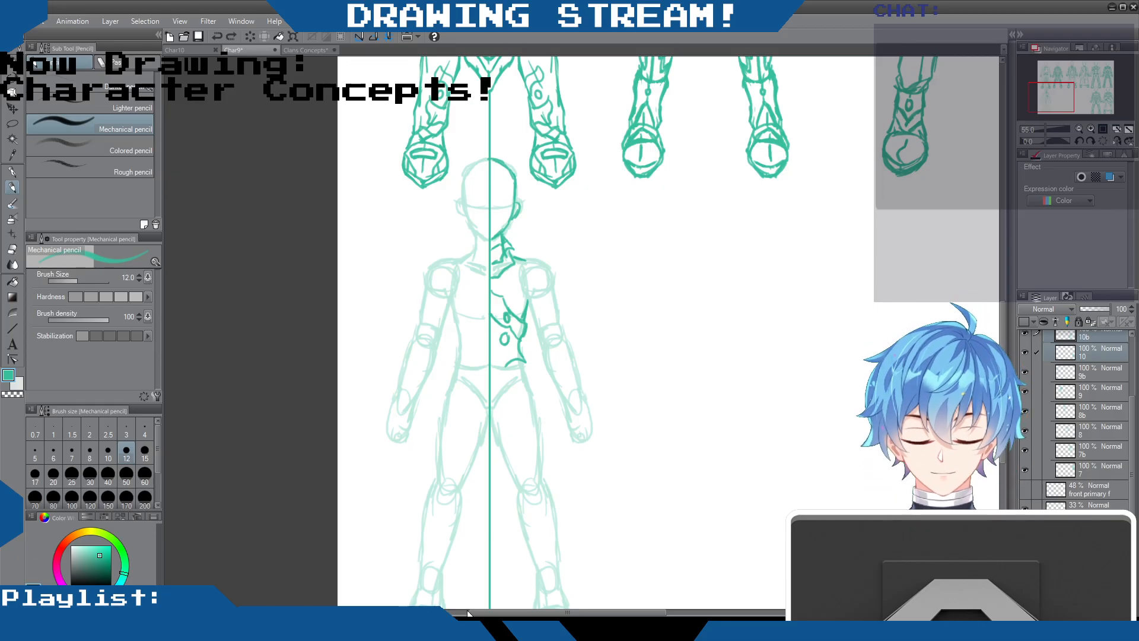
Reinforce the upper chest armour line beside the figure's centre guide
left_click_drag(490, 289, 507, 303)
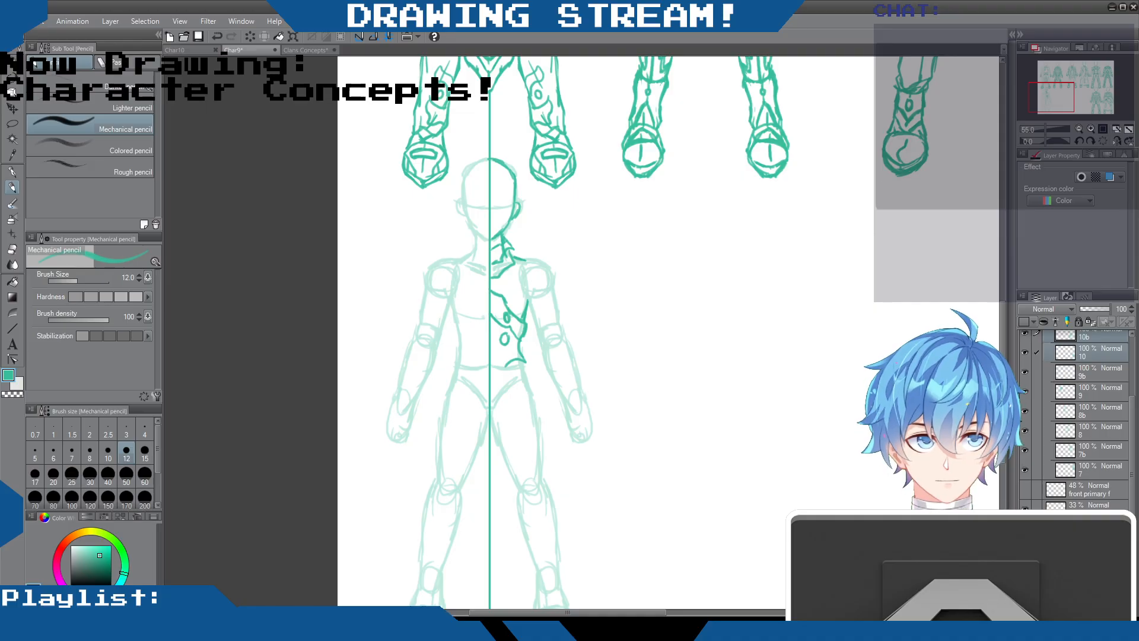
mouse_move(679, 340)
left_mouse_down()
mouse_move(688, 350)
mouse_move(694, 321)
left_mouse_up()
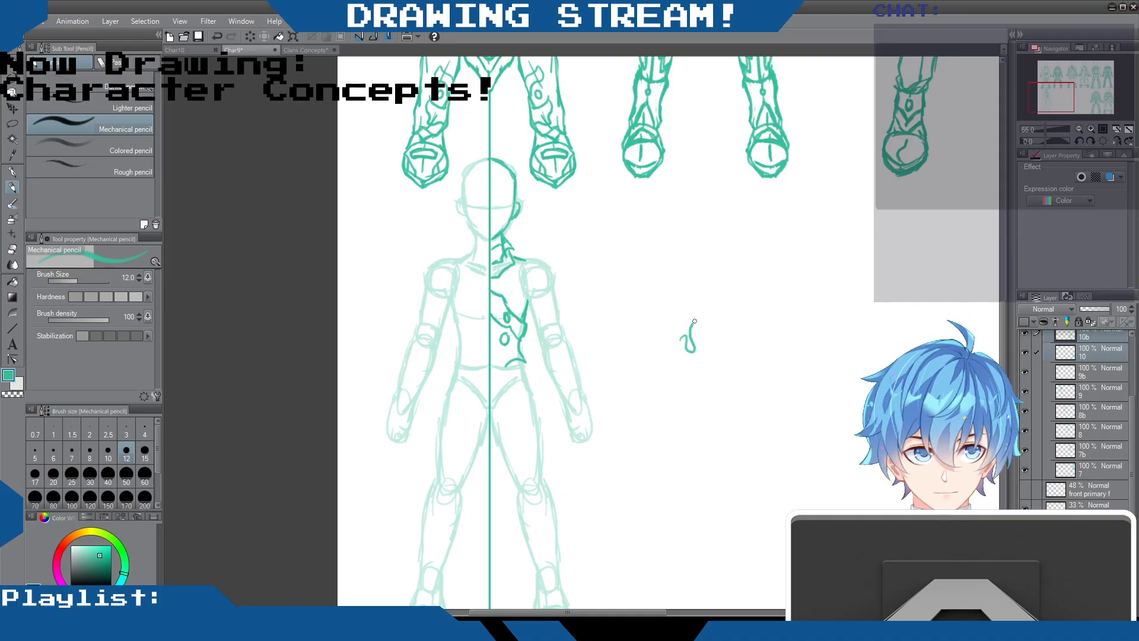
left_click_drag(607, 287, 613, 301)
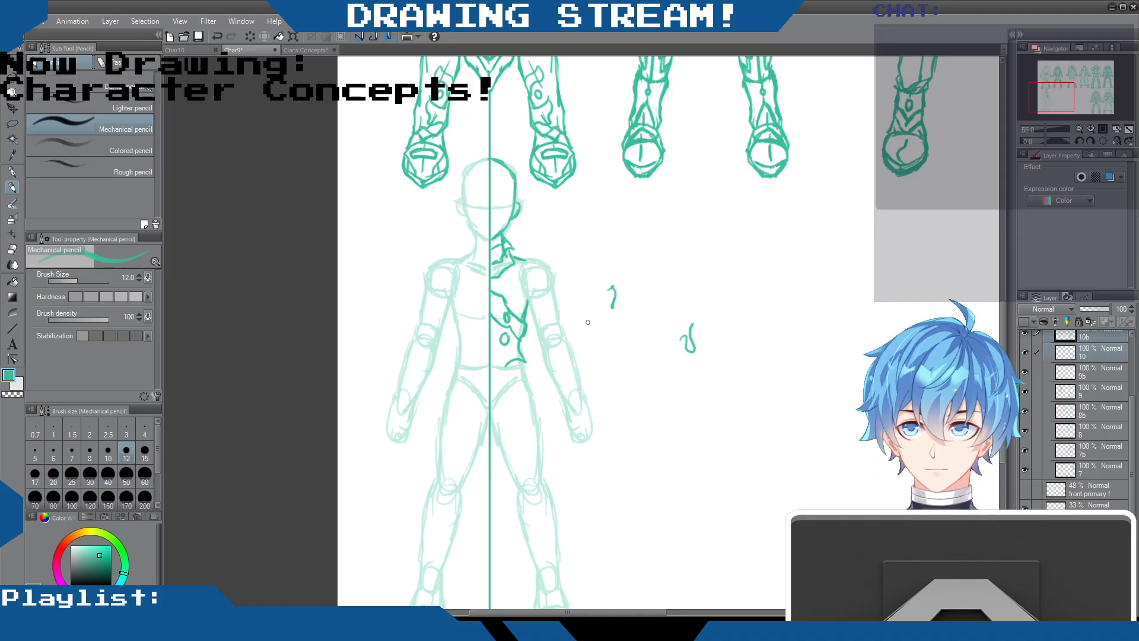
key("ctrl+z")
key("ctrl+z")
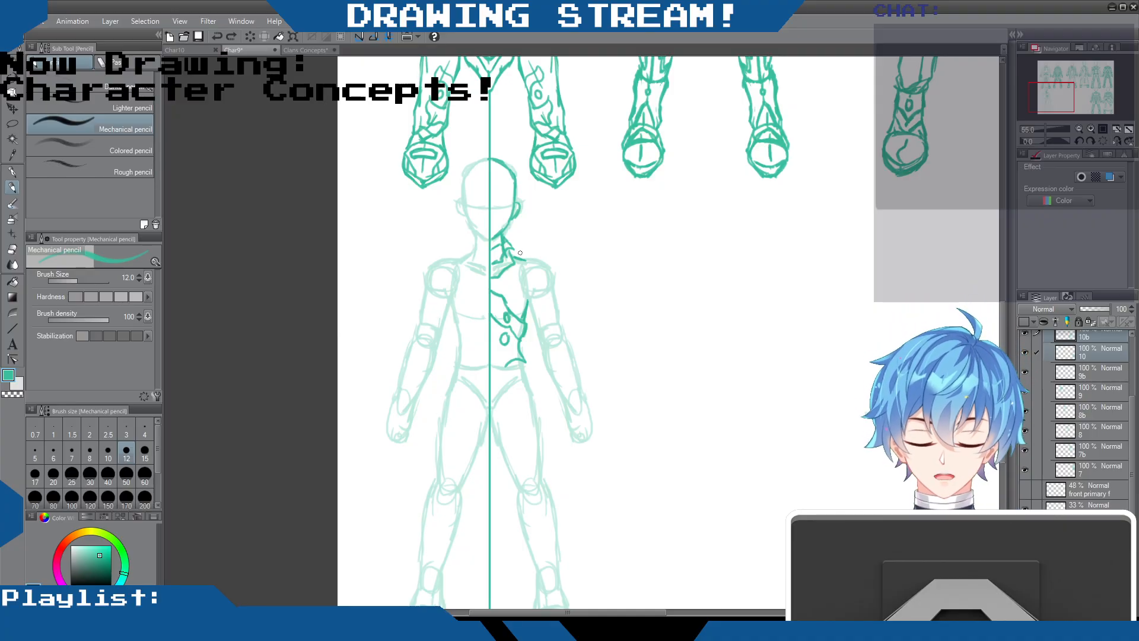
Sketch the shoulder line beside the collar and a pointed armour plate below the waist
left_click_drag(513, 254, 526, 259)
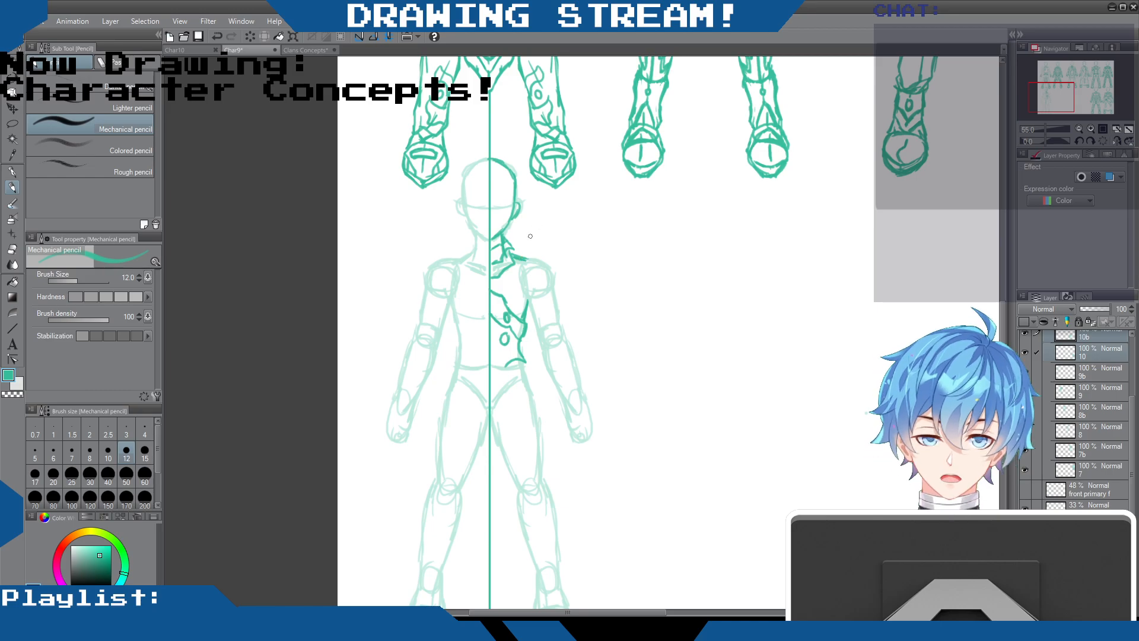
mouse_move(508, 358)
left_mouse_down()
mouse_move(500, 370)
mouse_move(529, 388)
mouse_move(503, 401)
mouse_move(491, 381)
mouse_move(506, 400)
left_mouse_up()
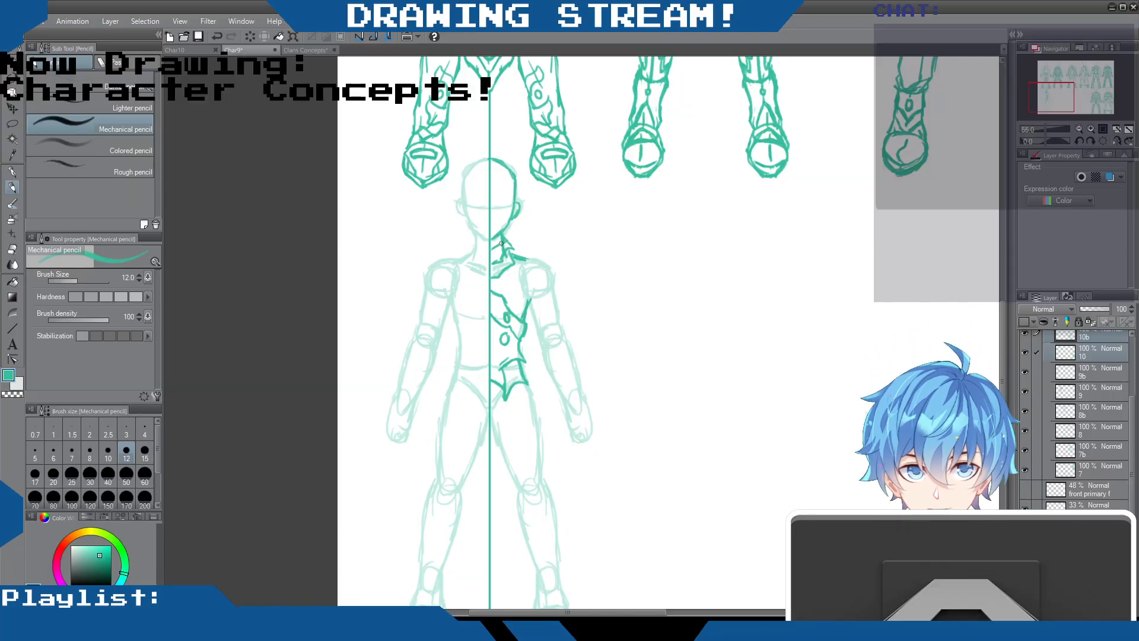
Erase the spiked outer edge of the collar, redraw it as a closer-fitting collar, and retouch the oval stud on the abdomen
left_click(12, 249)
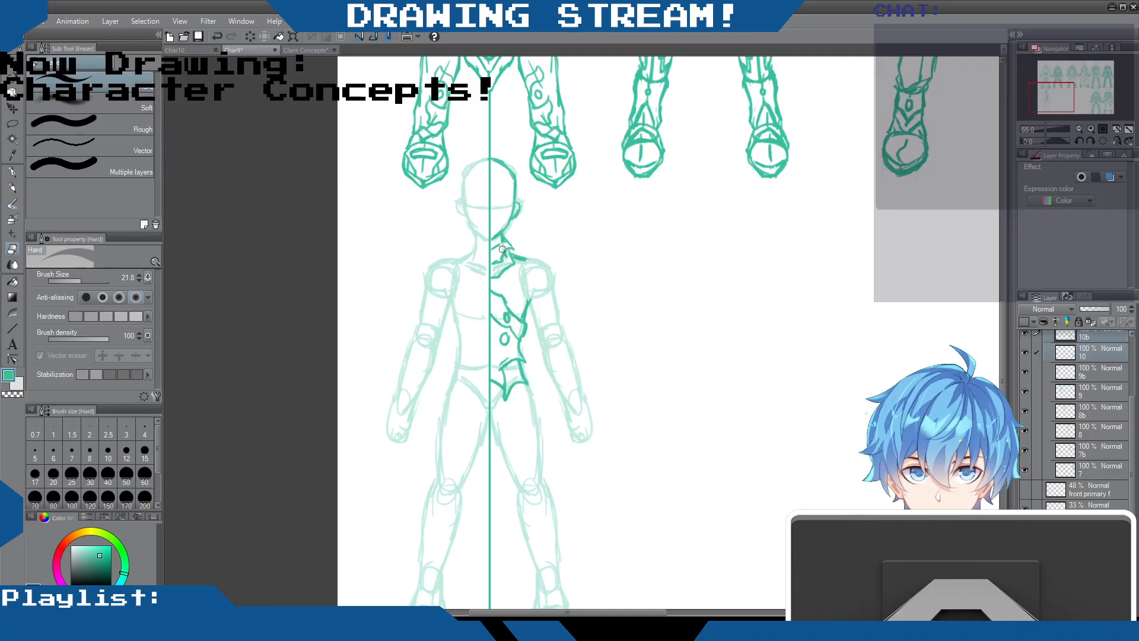
mouse_move(511, 248)
left_mouse_down()
mouse_move(525, 260)
mouse_move(511, 239)
left_mouse_up()
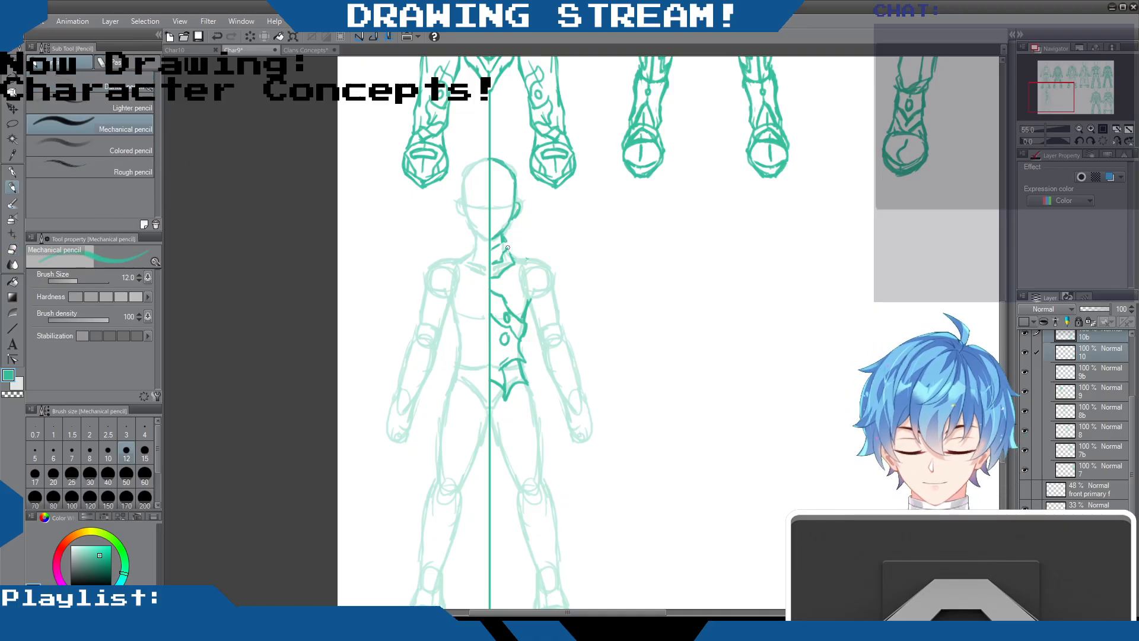
left_click_drag(505, 240, 515, 262)
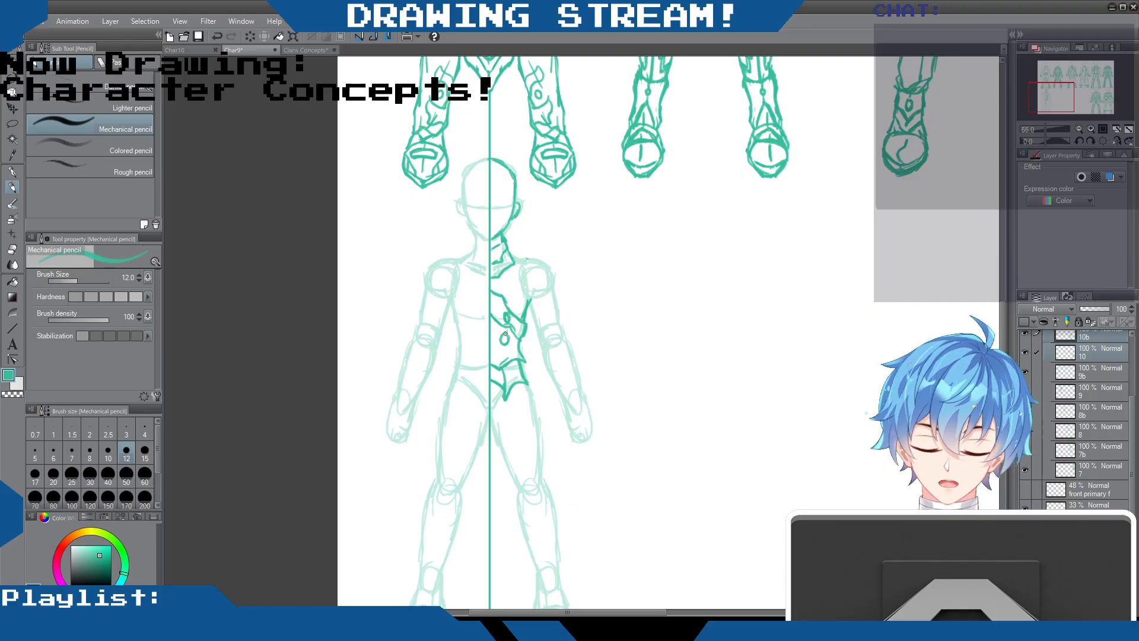
left_click_drag(503, 340, 502, 341)
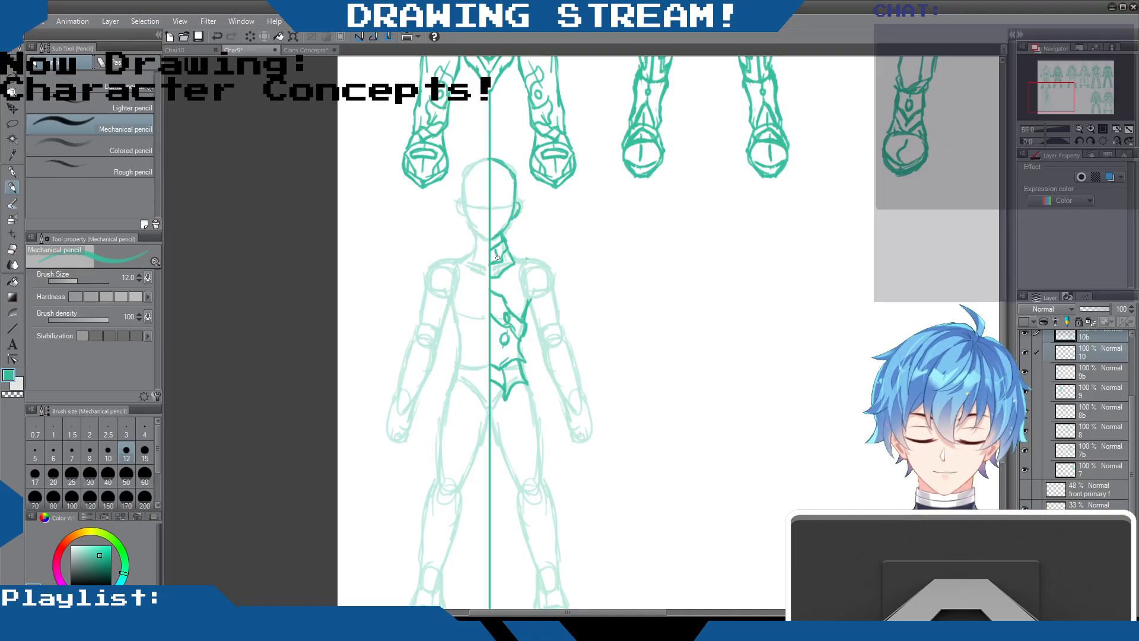
mouse_move(520, 259)
left_mouse_down()
mouse_move(512, 286)
mouse_move(553, 285)
mouse_move(569, 368)
left_mouse_up()
left_click_drag(529, 322, 587, 410)
mouse_move(440, 255)
left_mouse_down()
mouse_move(461, 276)
mouse_move(416, 293)
left_mouse_up()
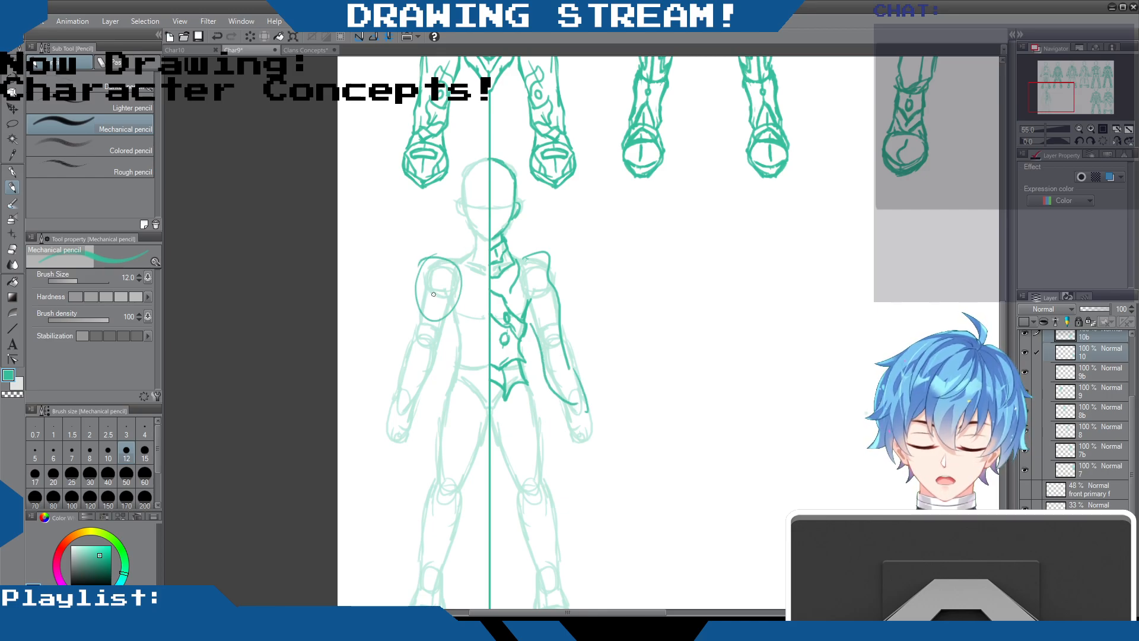
key("ctrl+z")
key("ctrl+z")
key("ctrl+z")
key("ctrl+z")
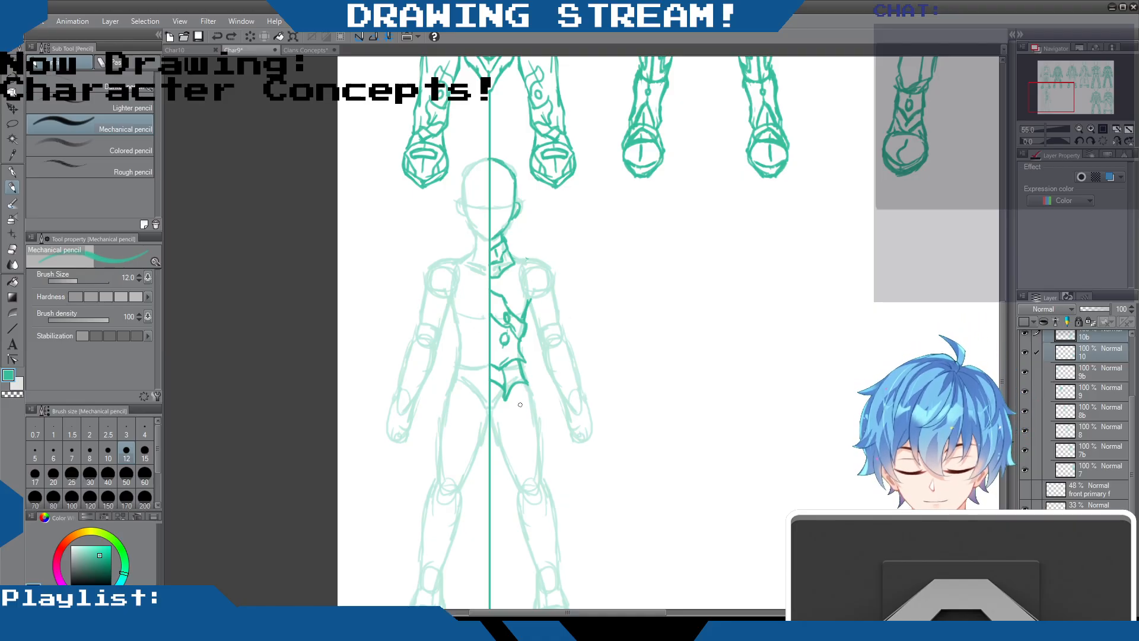
Sketch spiked thigh armour with small studs, a ragged cloth edge along the inner leg and the top of the knee guard
mouse_move(501, 441)
left_mouse_down()
mouse_move(501, 422)
mouse_move(521, 429)
mouse_move(523, 409)
mouse_move(542, 439)
mouse_move(538, 456)
mouse_move(515, 452)
mouse_move(514, 464)
mouse_move(497, 445)
mouse_move(519, 467)
left_mouse_up()
left_click_drag(529, 386, 539, 432)
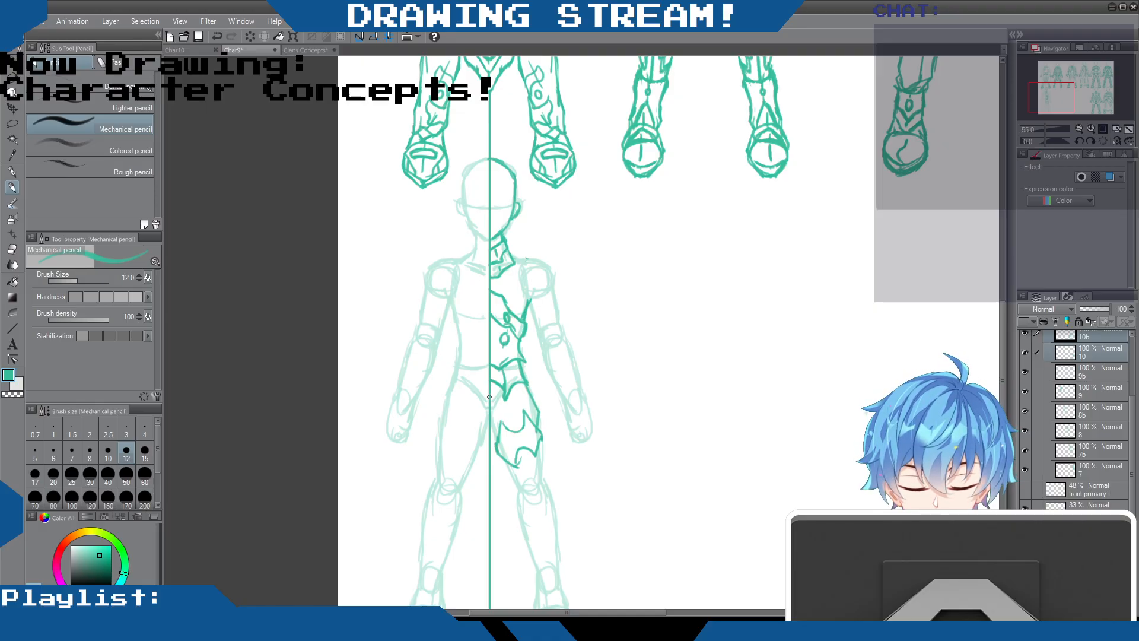
mouse_move(502, 389)
left_mouse_down()
mouse_move(488, 441)
mouse_move(501, 405)
mouse_move(503, 486)
mouse_move(493, 427)
mouse_move(501, 483)
mouse_move(491, 502)
mouse_move(493, 511)
left_mouse_up()
left_click_drag(534, 447, 540, 460)
mouse_move(504, 412)
left_mouse_down()
mouse_move(519, 429)
mouse_move(508, 445)
mouse_move(527, 442)
mouse_move(549, 477)
mouse_move(508, 481)
mouse_move(517, 486)
mouse_move(510, 476)
mouse_move(532, 468)
mouse_move(514, 466)
left_mouse_up()
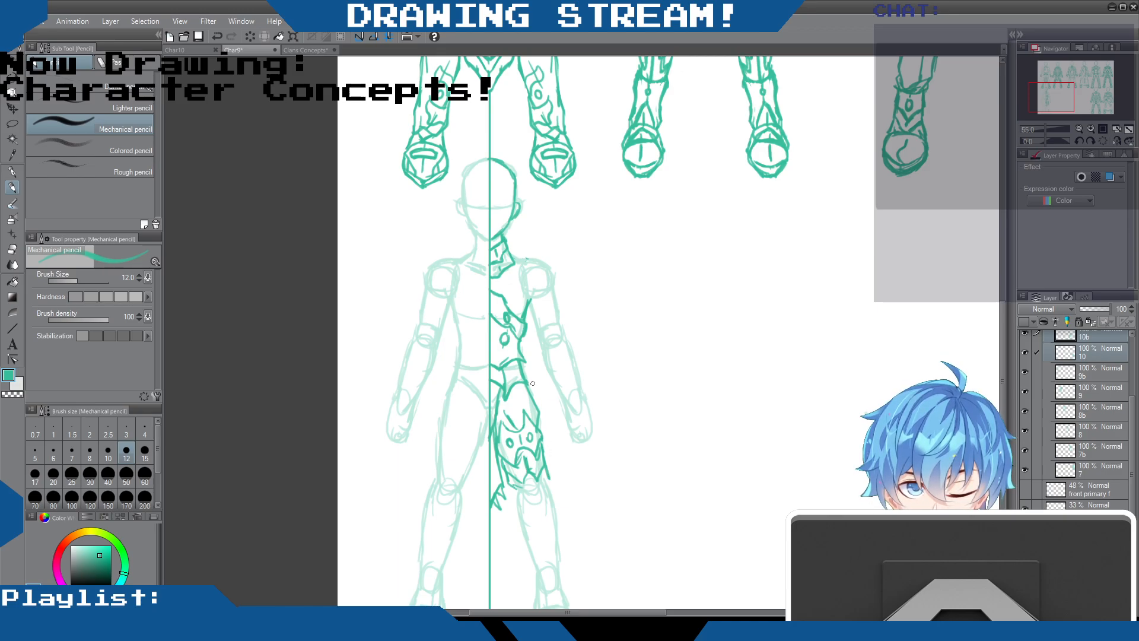
left_click_drag(509, 481, 519, 487)
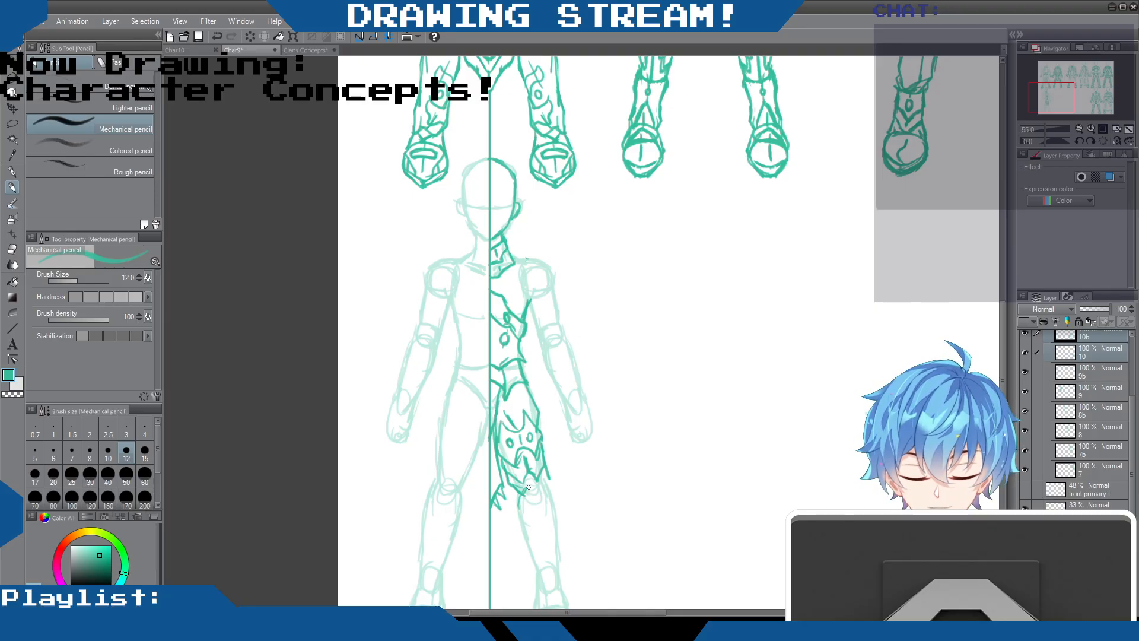
Sketch the layered knee, shin and ankle armour plates down the same lower leg
mouse_move(525, 481)
left_mouse_down()
mouse_move(516, 509)
mouse_move(551, 481)
mouse_move(554, 531)
mouse_move(537, 514)
mouse_move(528, 529)
mouse_move(522, 519)
mouse_move(559, 536)
mouse_move(556, 513)
mouse_move(563, 572)
left_mouse_up()
mouse_move(522, 532)
left_mouse_down()
mouse_move(528, 589)
mouse_move(528, 579)
mouse_move(535, 600)
mouse_move(546, 581)
mouse_move(561, 596)
mouse_move(547, 580)
mouse_move(561, 593)
left_mouse_up()
left_click_drag(560, 541, 562, 597)
left_click_drag(546, 527, 558, 539)
mouse_move(536, 494)
left_mouse_down()
mouse_move(552, 534)
mouse_move(528, 538)
mouse_move(556, 554)
mouse_move(553, 535)
mouse_move(545, 550)
mouse_move(534, 542)
mouse_move(548, 543)
mouse_move(541, 530)
mouse_move(550, 581)
left_mouse_up()
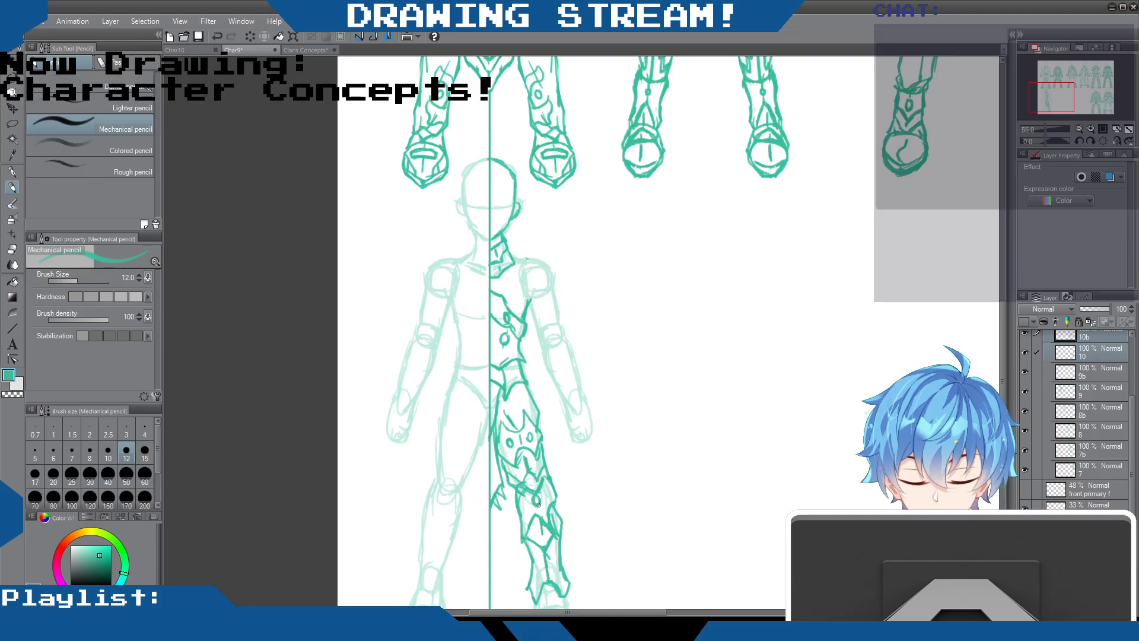
Add spikes to the outer shin armour, erase the overlapping lines inside them, and redraw their base and the adjoining knee plate edges
mouse_move(552, 503)
left_mouse_down()
mouse_move(578, 524)
mouse_move(573, 538)
left_mouse_up()
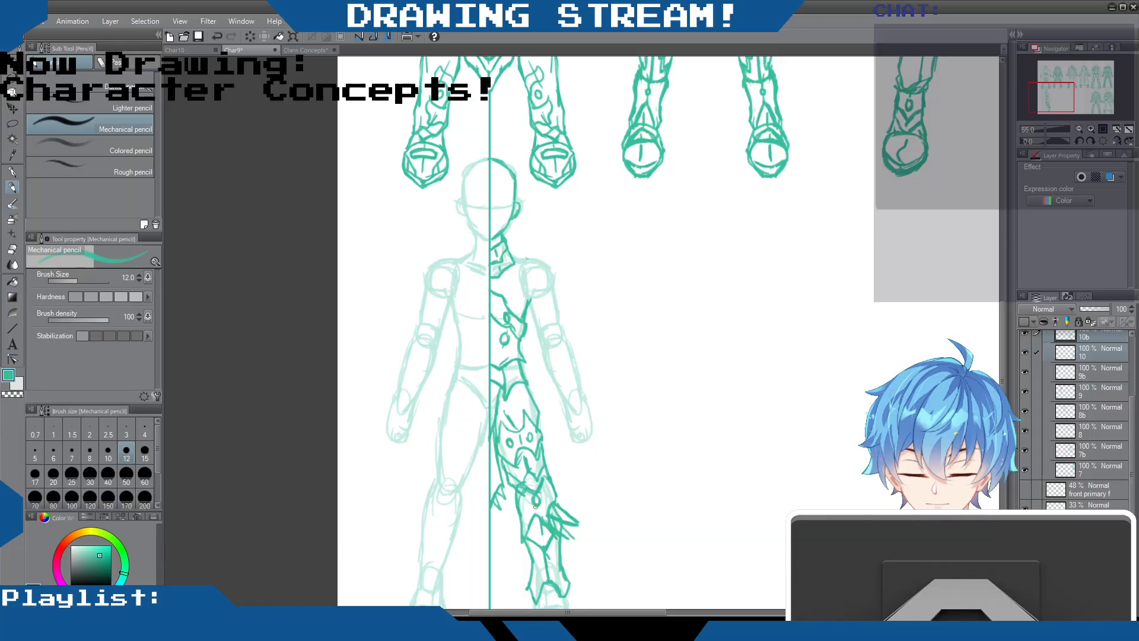
left_click(18, 249)
mouse_move(557, 508)
left_mouse_down()
mouse_move(567, 535)
mouse_move(548, 528)
mouse_move(558, 537)
left_mouse_up()
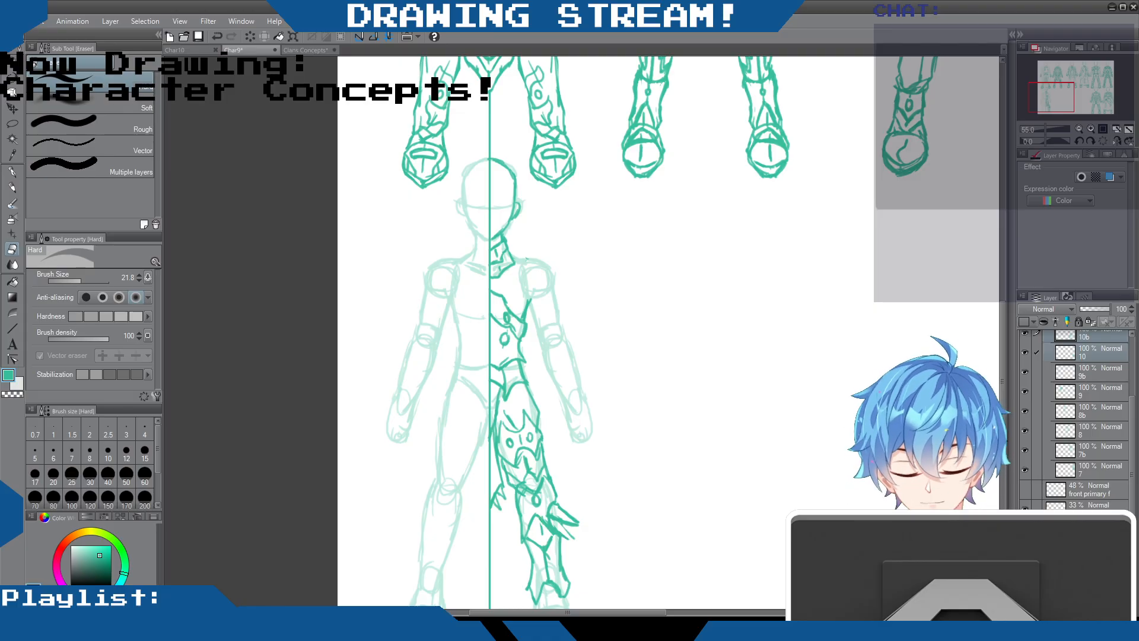
left_click(19, 190)
left_click_drag(561, 521, 573, 538)
mouse_move(561, 534)
left_mouse_down()
mouse_move(560, 510)
mouse_move(577, 522)
mouse_move(529, 530)
left_mouse_up()
left_click_drag(515, 489, 525, 525)
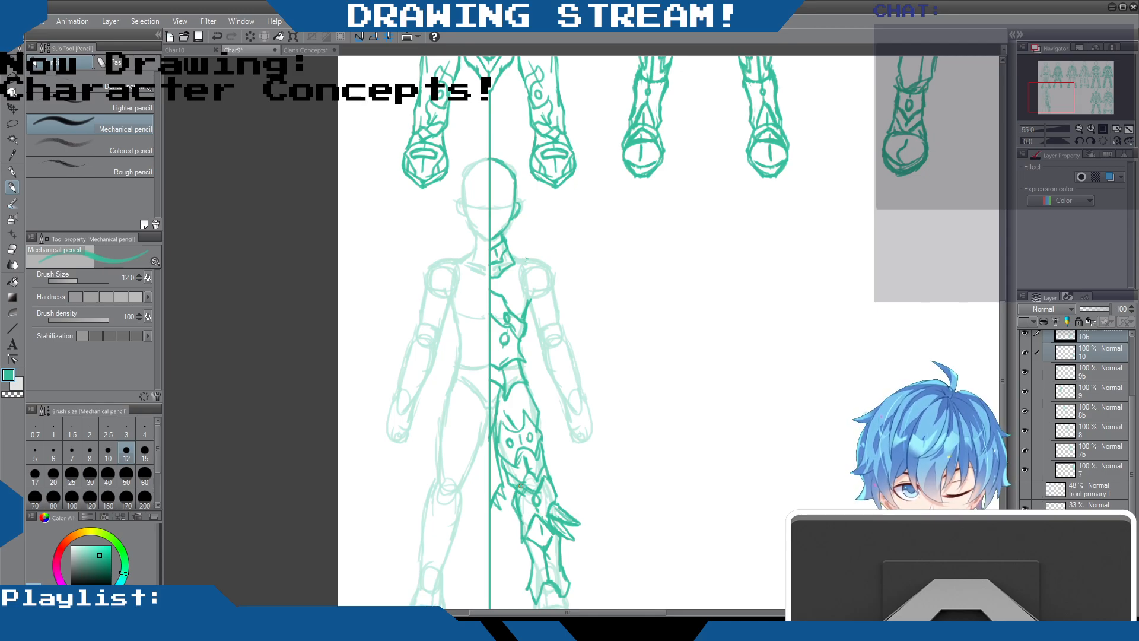
Refine the collar and shoulder lines, and draw long fold lines running down from the shoulder across the upper chest
left_click(12, 249)
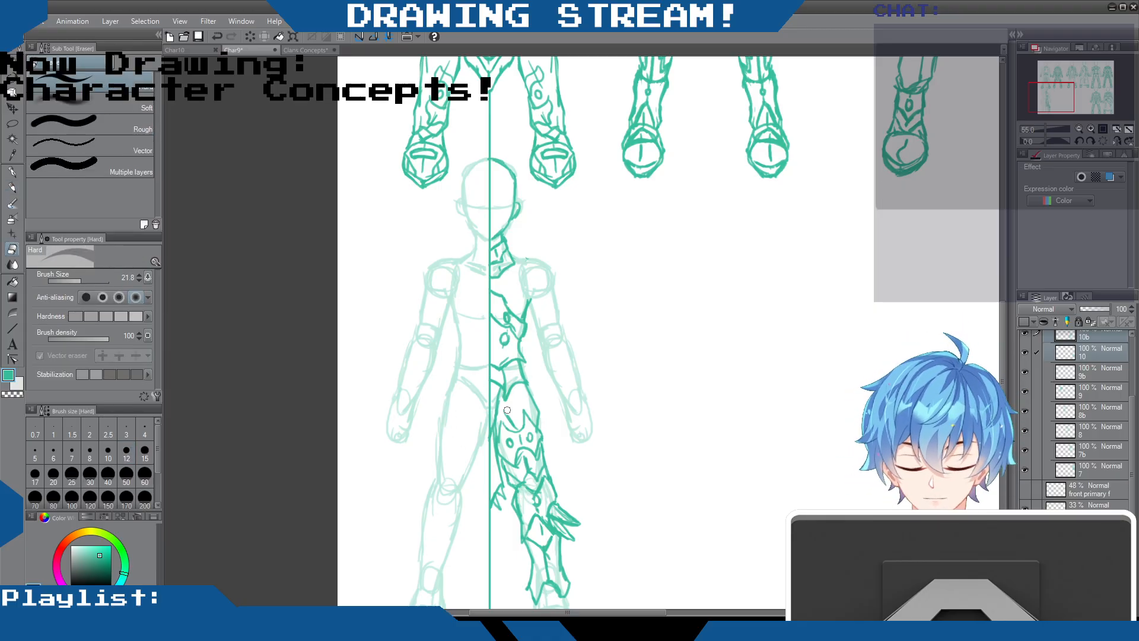
left_click(12, 186)
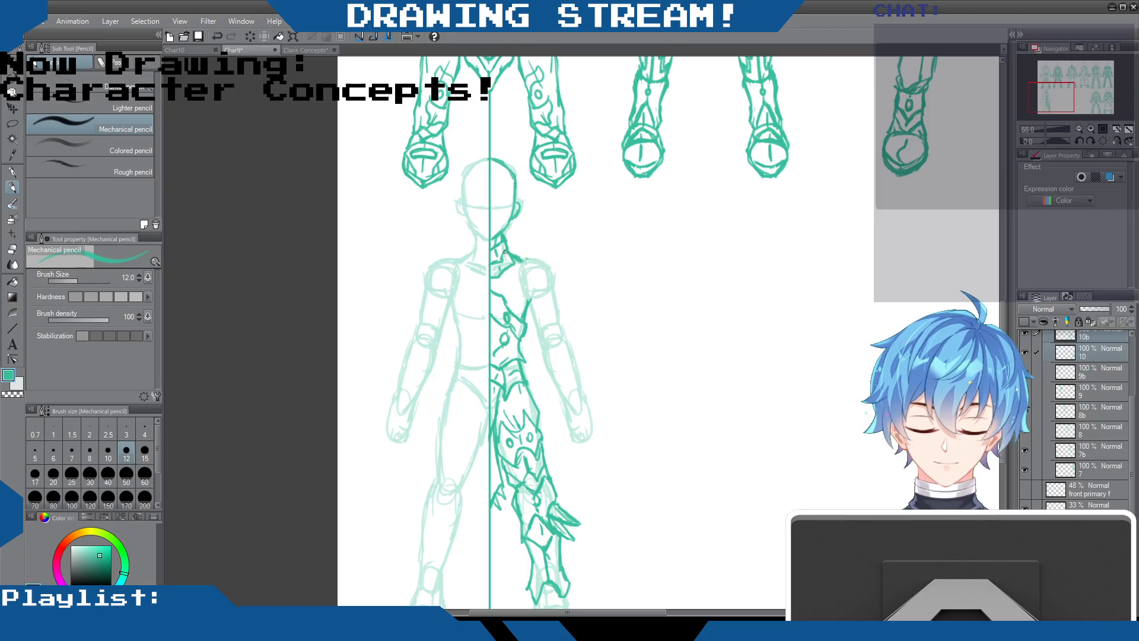
left_click_drag(498, 279, 507, 310)
left_click_drag(513, 272, 522, 309)
left_click_drag(517, 267, 530, 300)
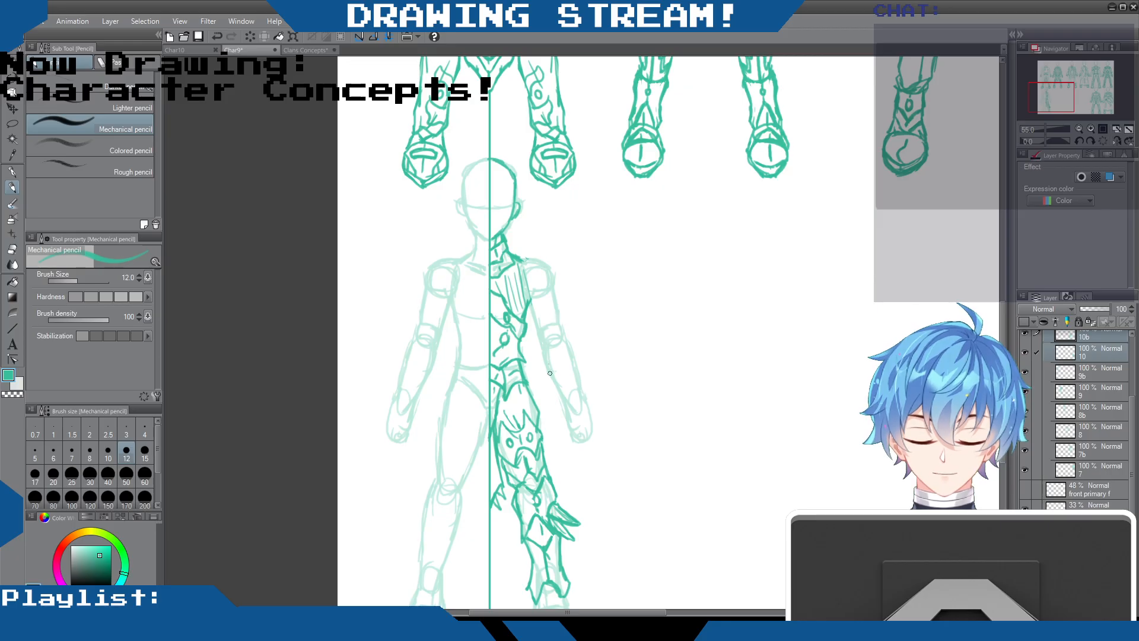
Undo the trial sleeve lines on the arm and the long fold lines across the upper chest
mouse_move(556, 386)
left_mouse_down()
mouse_move(572, 381)
mouse_move(556, 386)
left_mouse_up()
left_click_drag(560, 346, 563, 380)
left_click_drag(554, 307, 555, 342)
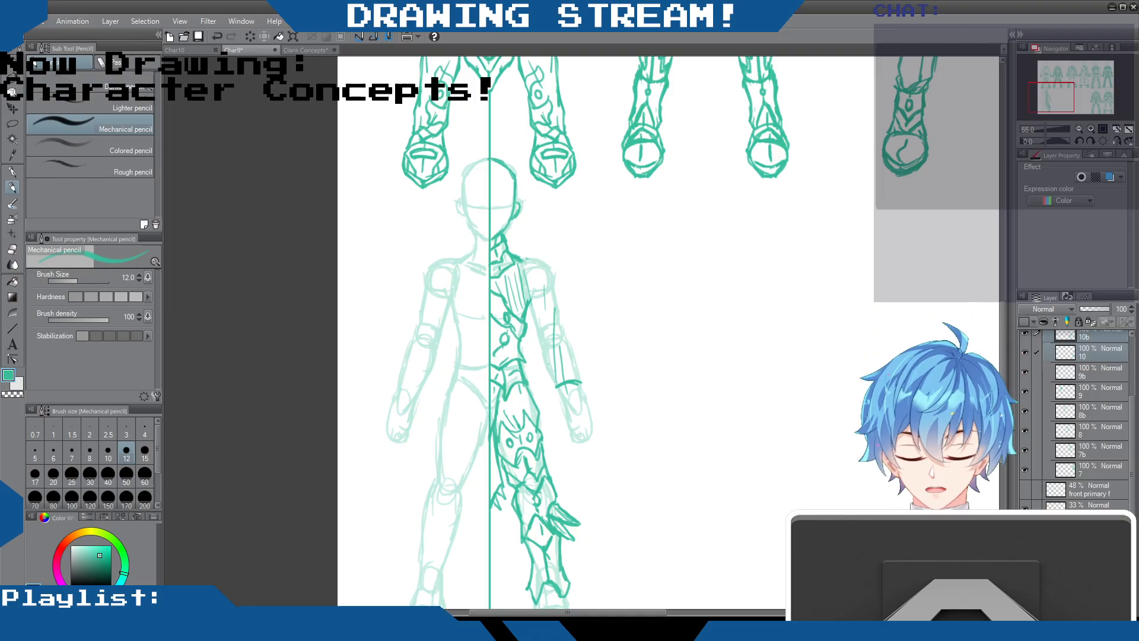
key("ctrl+z")
key("ctrl+z")
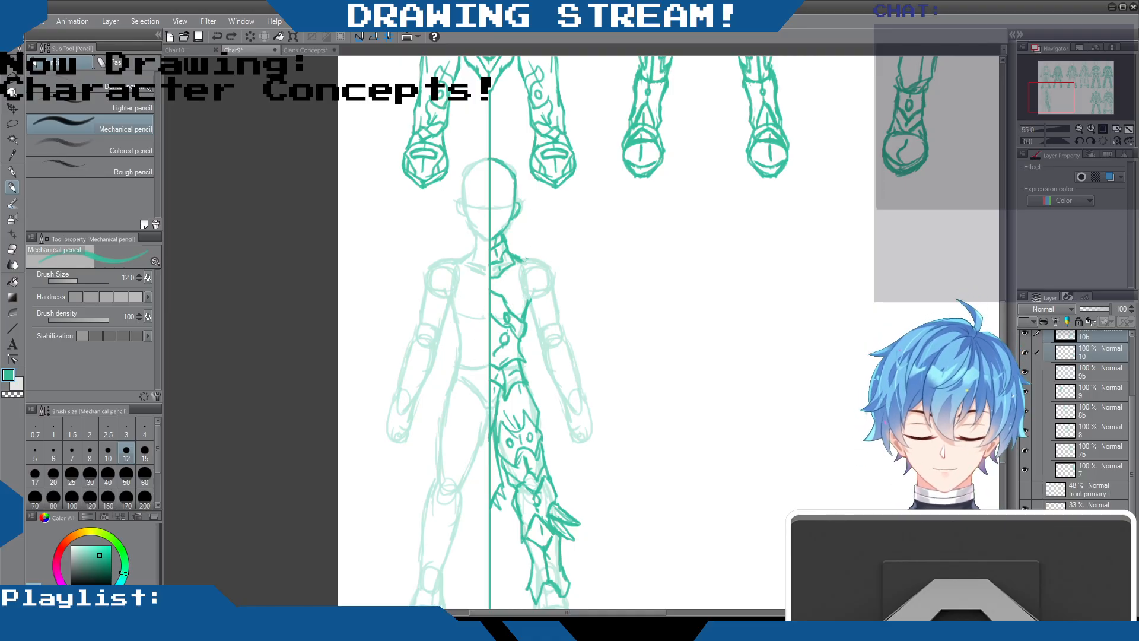
Sketch crossed ankle plates and pointed foot armour over the figure's armoured leg
left_click_drag(1001, 351, 1001, 415)
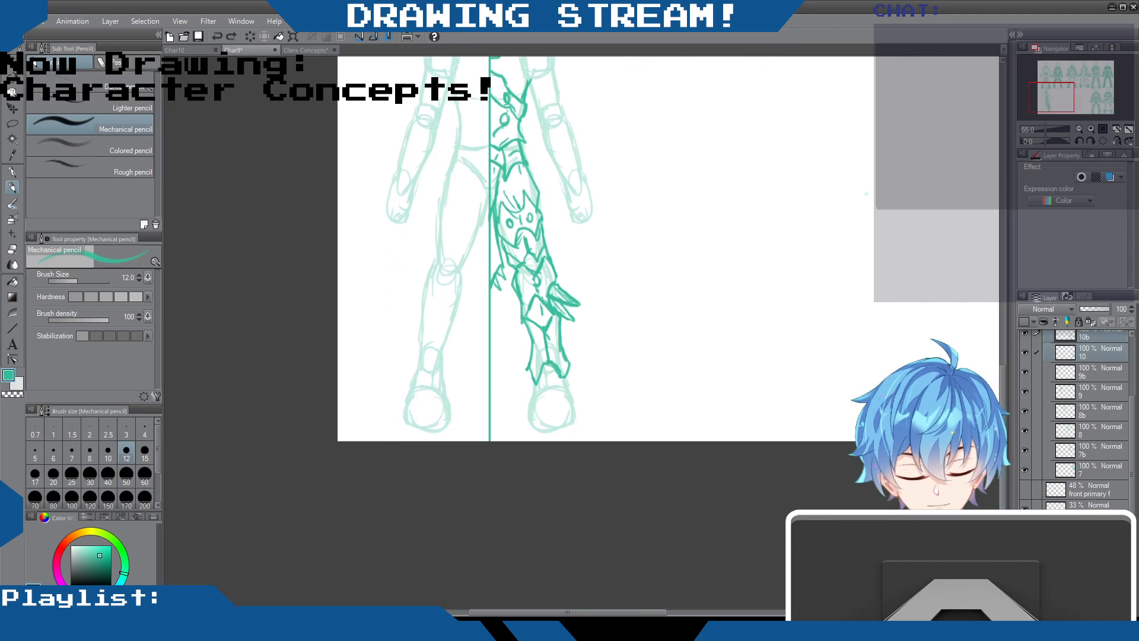
mouse_move(557, 372)
left_mouse_down()
mouse_move(571, 401)
mouse_move(564, 428)
mouse_move(537, 408)
mouse_move(539, 427)
mouse_move(528, 396)
mouse_move(533, 426)
mouse_move(529, 399)
mouse_move(548, 385)
mouse_move(566, 428)
mouse_move(571, 400)
mouse_move(548, 438)
left_mouse_up()
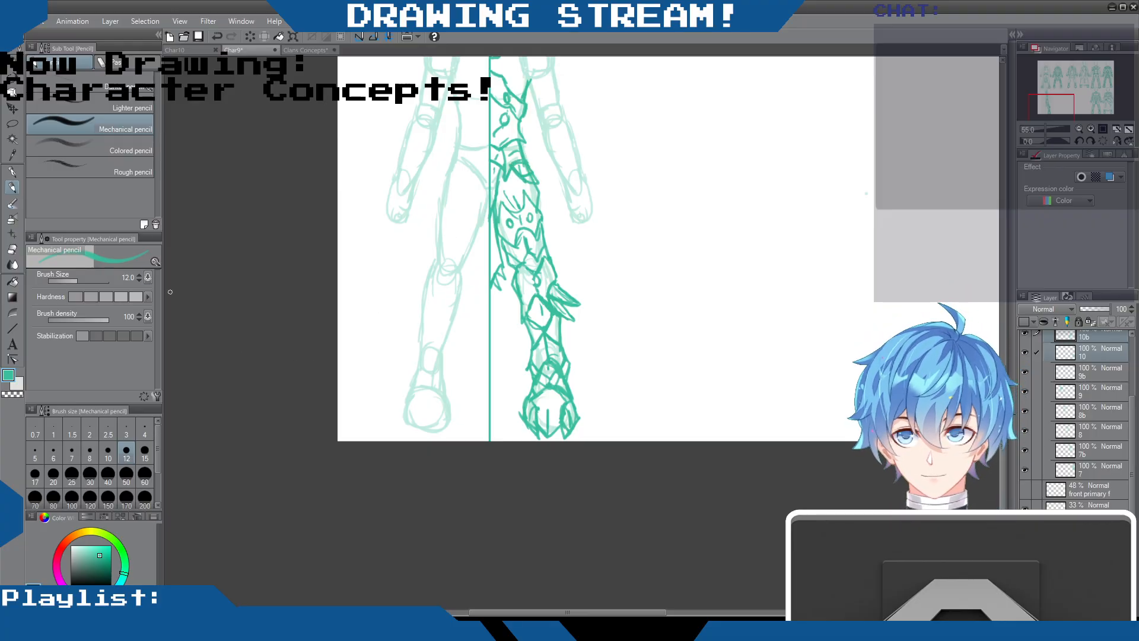
Clean up the thigh armour by erasing stray lines and redrawing the spiked marks along its upper plate
left_click(12, 251)
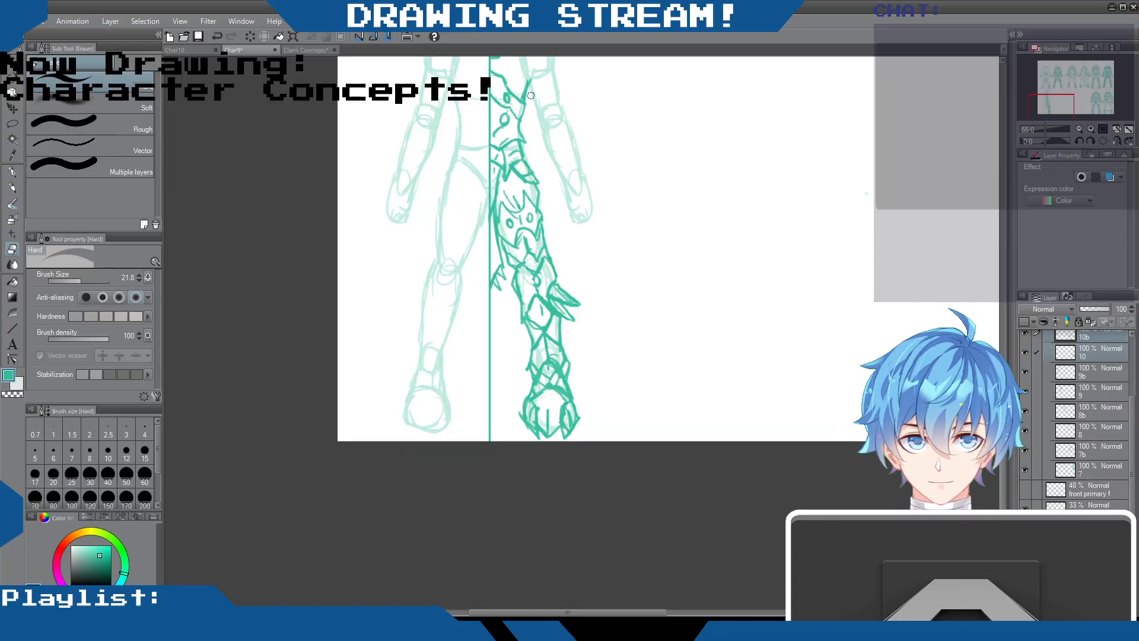
left_click(17, 187)
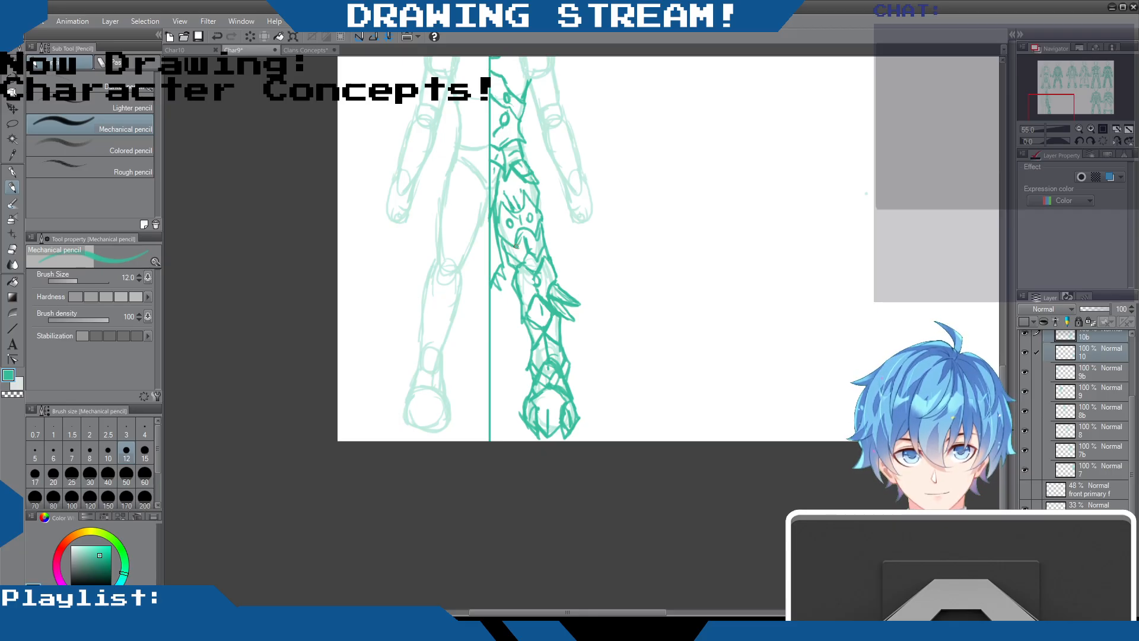
left_click(14, 249)
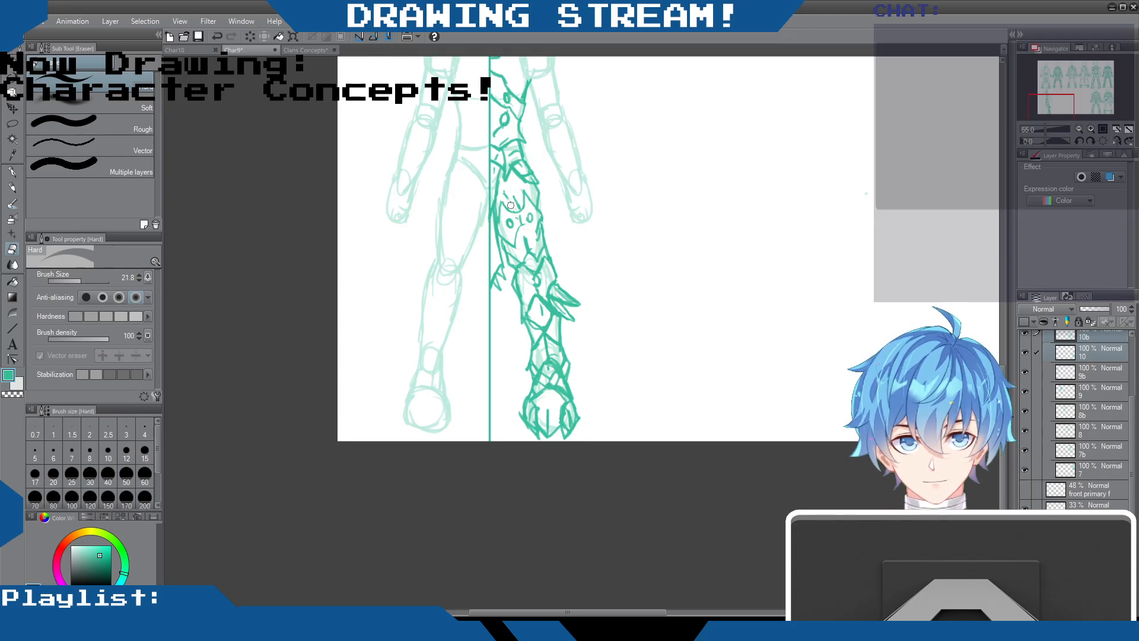
left_click(12, 188)
left_click_drag(506, 194, 518, 211)
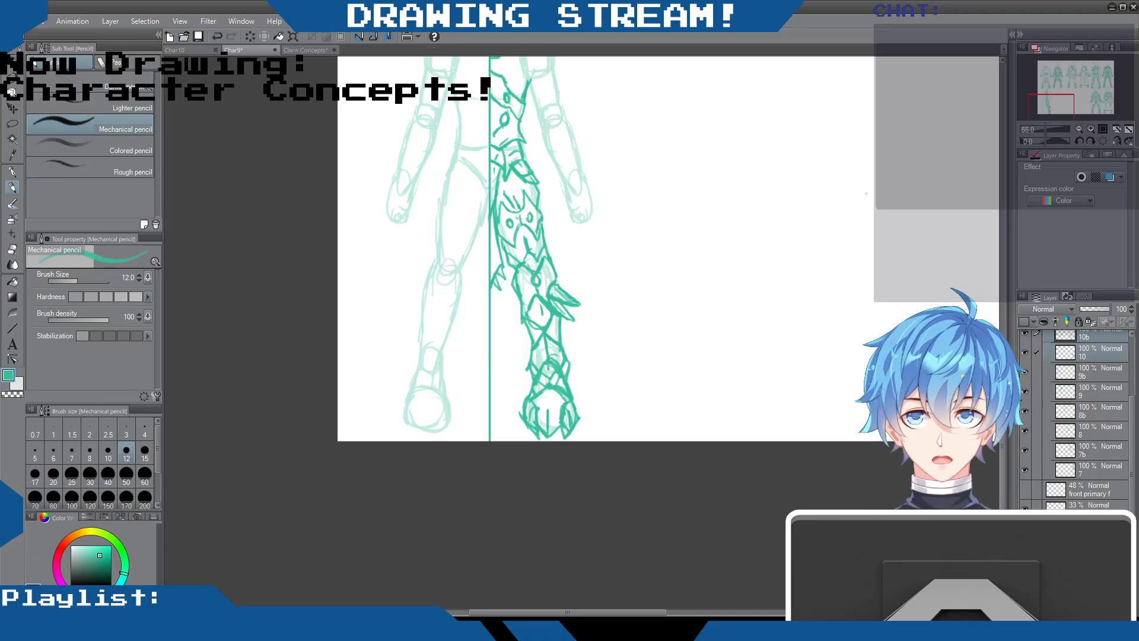
left_click_drag(1002, 384, 1003, 346)
mouse_move(544, 152)
left_mouse_down()
mouse_move(568, 159)
mouse_move(617, 423)
mouse_move(627, 572)
left_mouse_up()
key("ctrl+z")
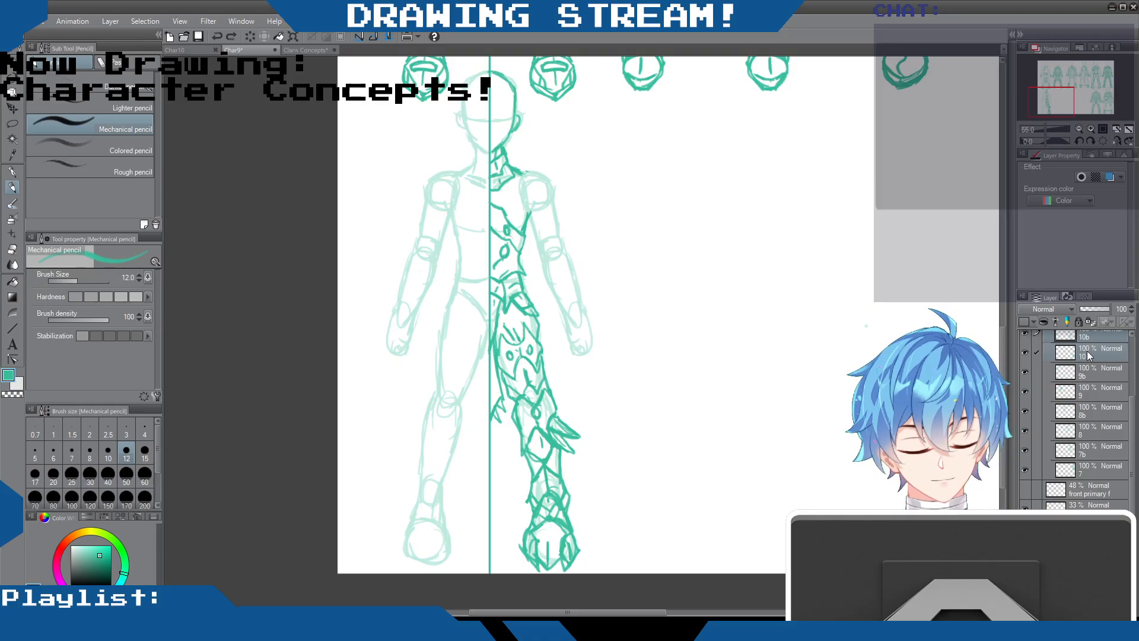
Check which Set2 layer holds the new half-armour sketch by hiding and showing the top layers
scroll(1094, 379, "up", 3)
left_click(1026, 377)
left_click(1026, 396)
left_click(1026, 397)
left_click(1026, 399)
left_click(1027, 398)
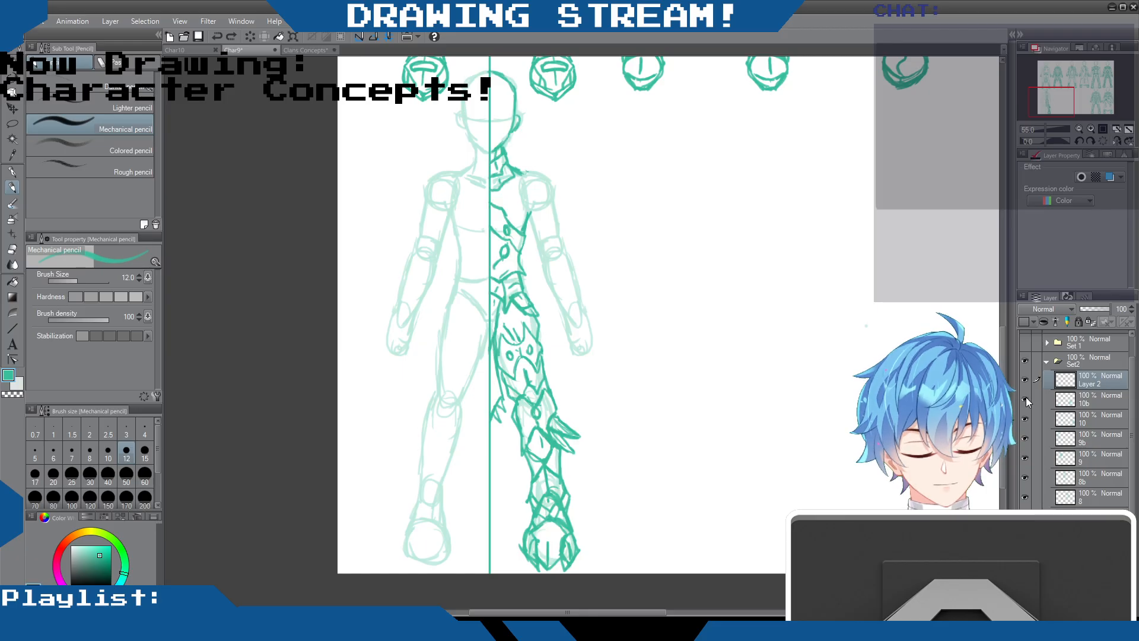
Copy a rectangular selection around the half-armoured figure from layer 10b and paste it above Layer 2
left_click(1094, 400)
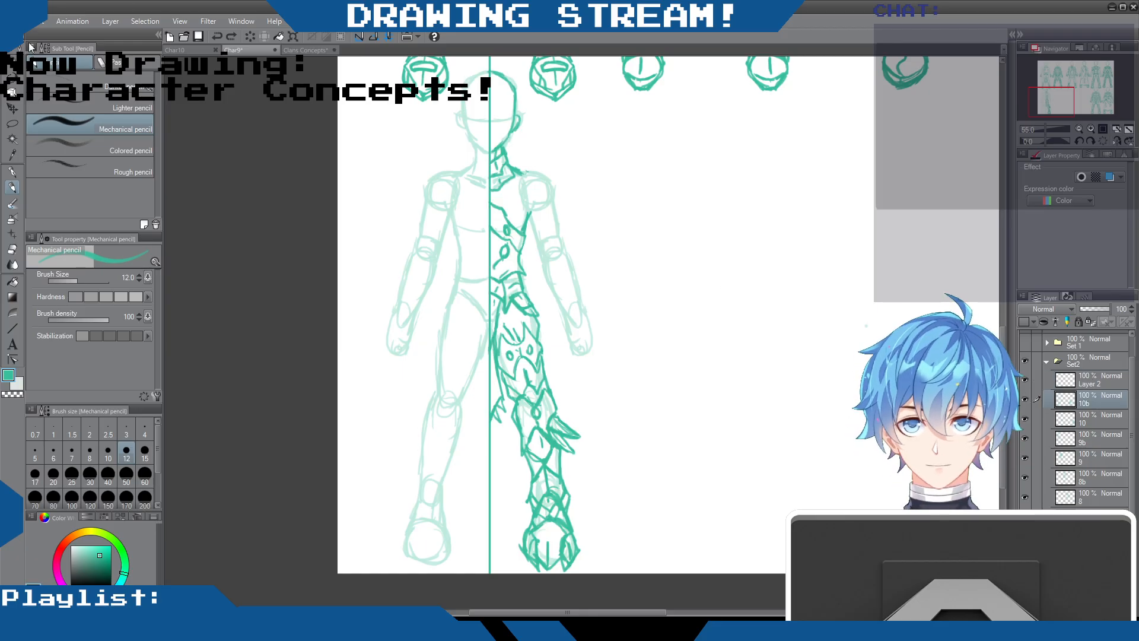
left_click(17, 123)
left_click(49, 78)
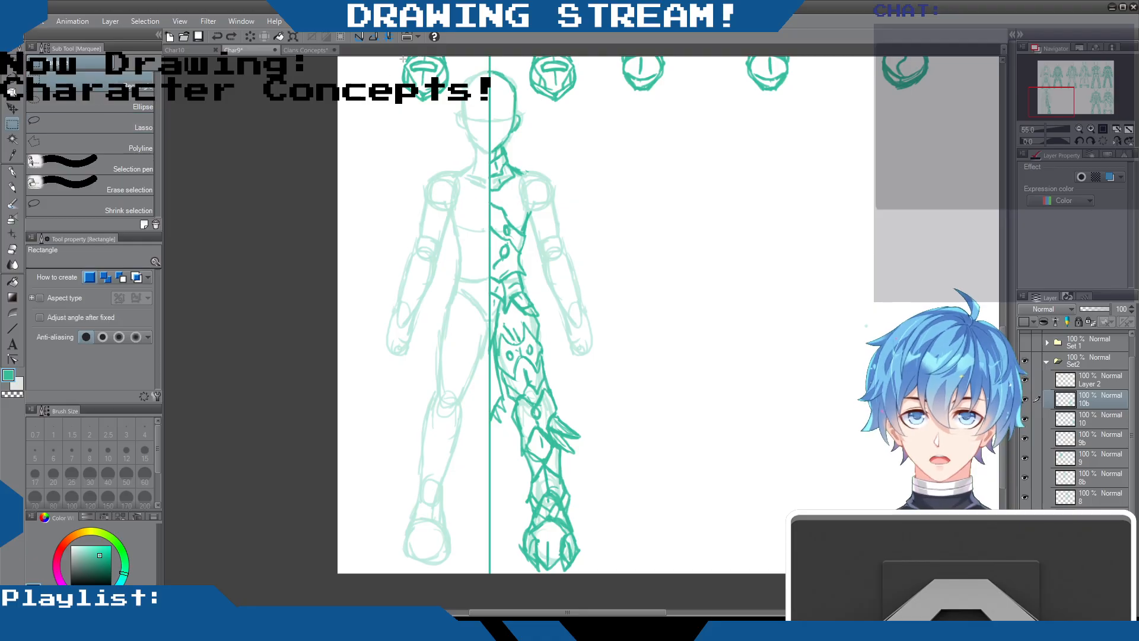
mouse_move(383, 66)
left_mouse_down()
mouse_move(569, 261)
mouse_move(716, 546)
mouse_move(716, 599)
mouse_move(716, 573)
left_mouse_up()
key("ctrl+c")
left_click(1096, 383)
key("ctrl+v")
Merge the pasted armour copy with Layer 2, rename the layer 11 and clear the selection
left_click(1092, 404)
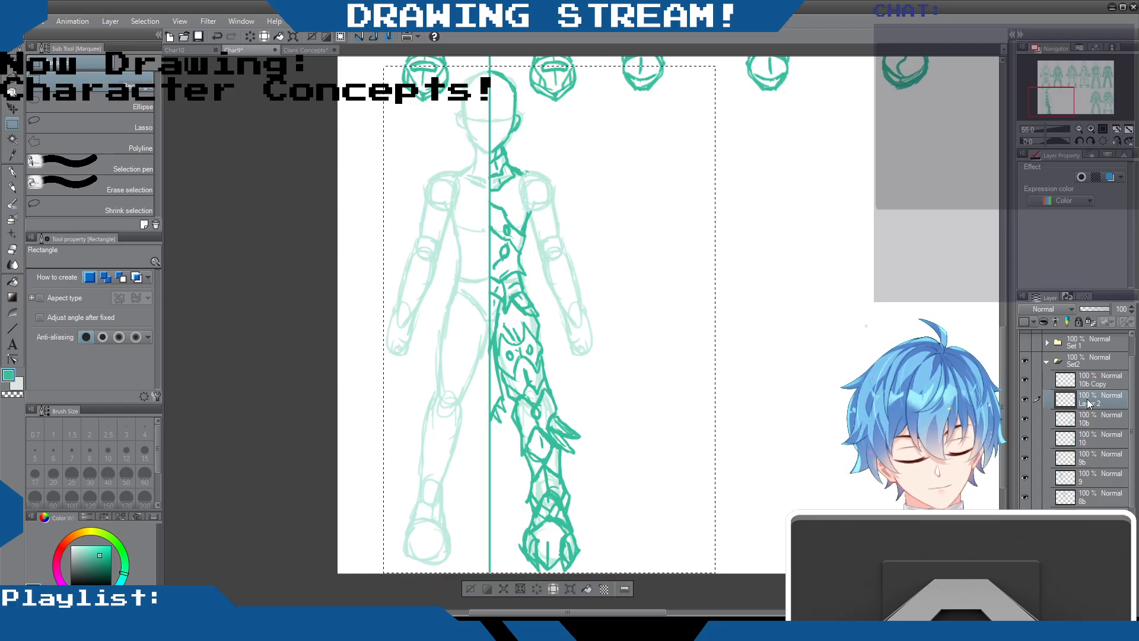
key("ctrl+e")
left_click(1087, 384)
double_click(1092, 384)
type("11")
key("Return")
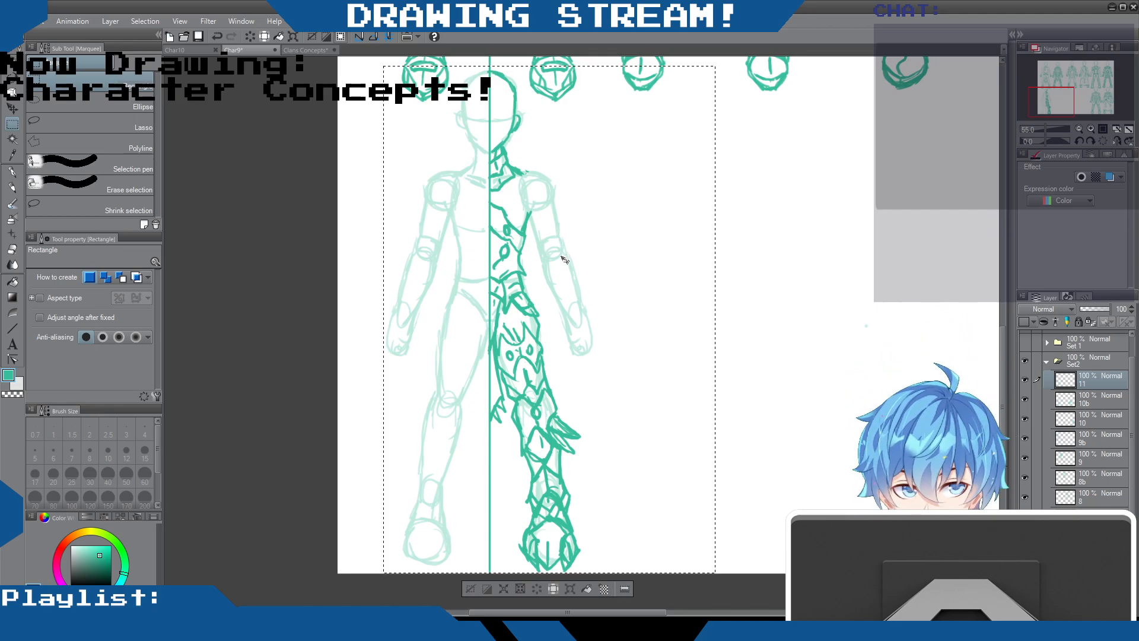
key("ctrl+d")
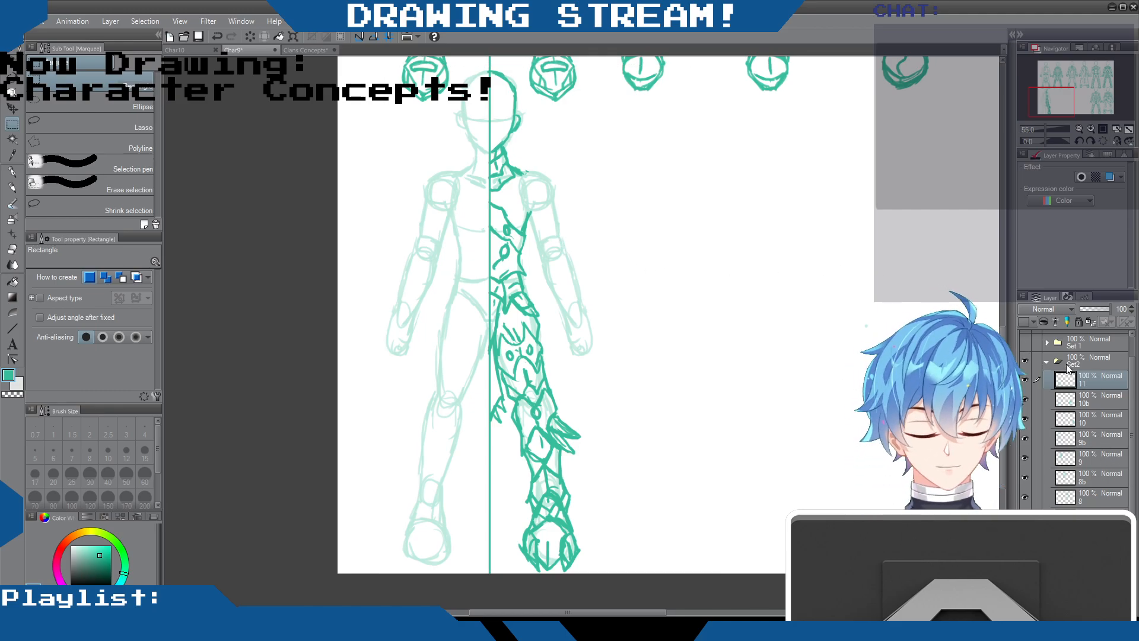
Duplicate layer 11, flip the copy horizontally, align it on the figure's other half along the centre guide, and merge it into layer 11
key("ctrl+c")
key("ctrl+v")
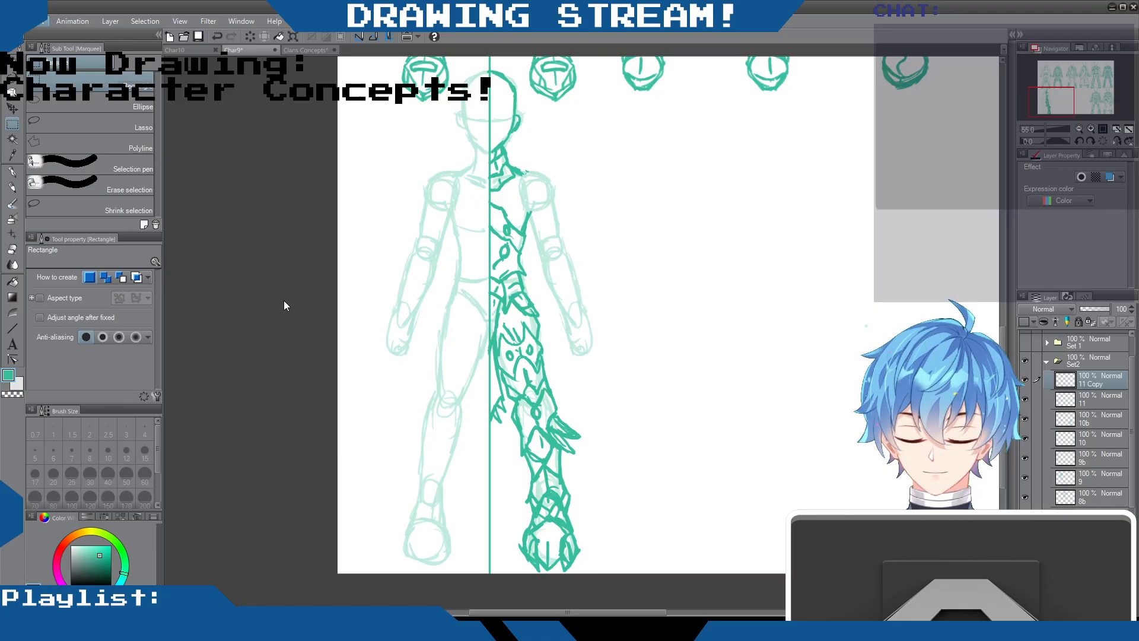
key("ctrl+t")
left_click_drag(535, 330, 444, 330)
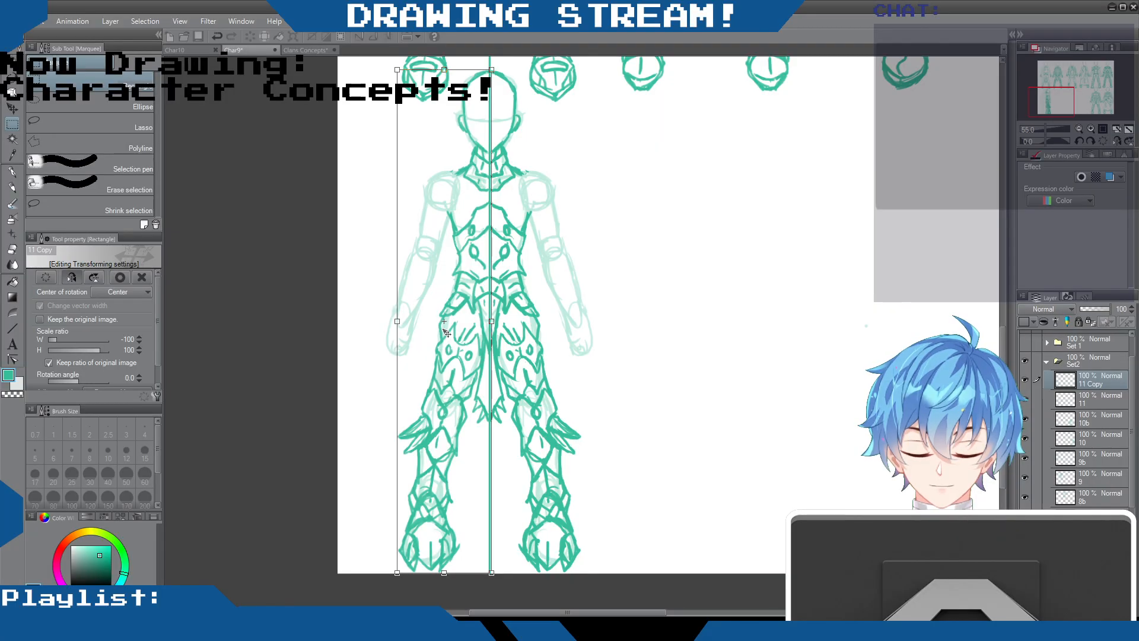
left_click_drag(446, 332, 446, 332)
key("Return")
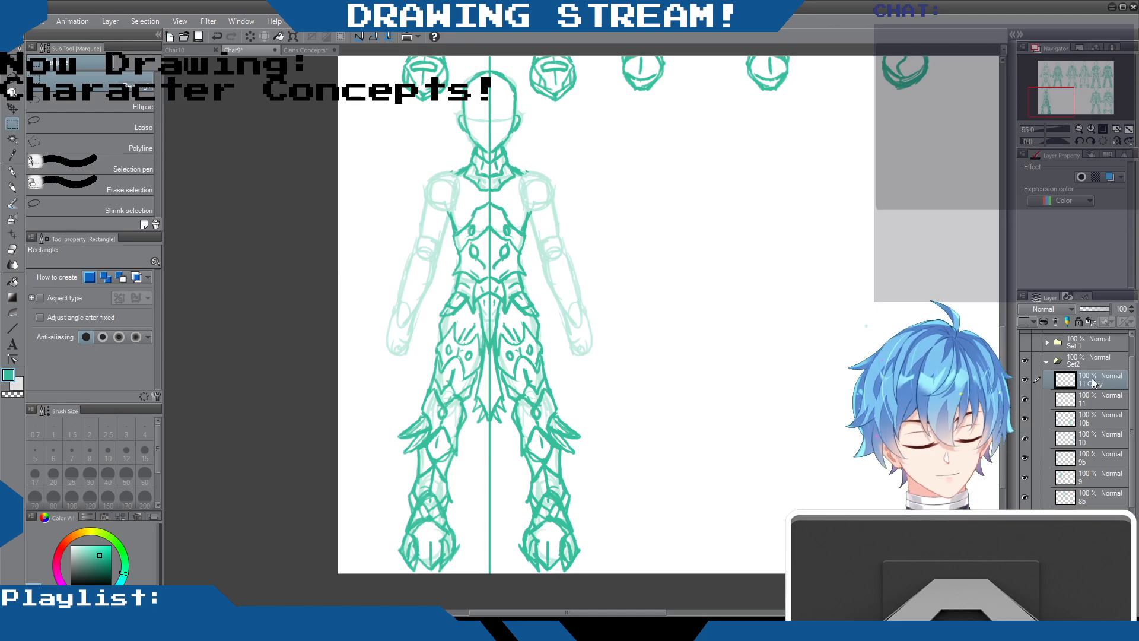
key("ctrl+e")
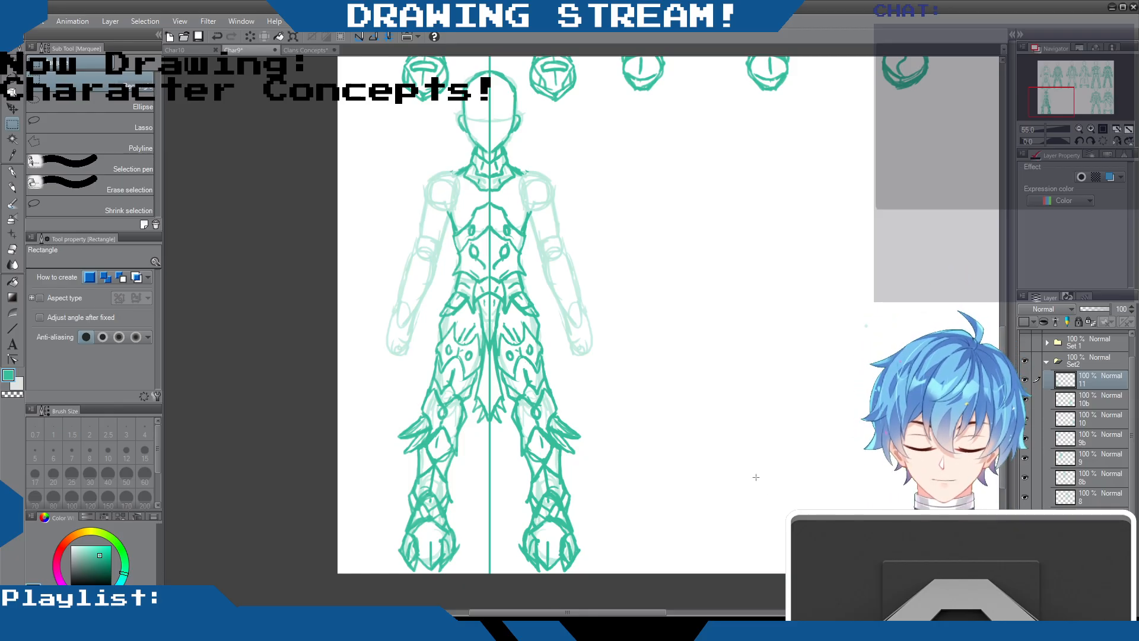
Hide layer 11, delete the leftover half-armour sketch from layer 10b, clear the selection and show layer 11 again
left_click(1024, 380)
left_click(1024, 380)
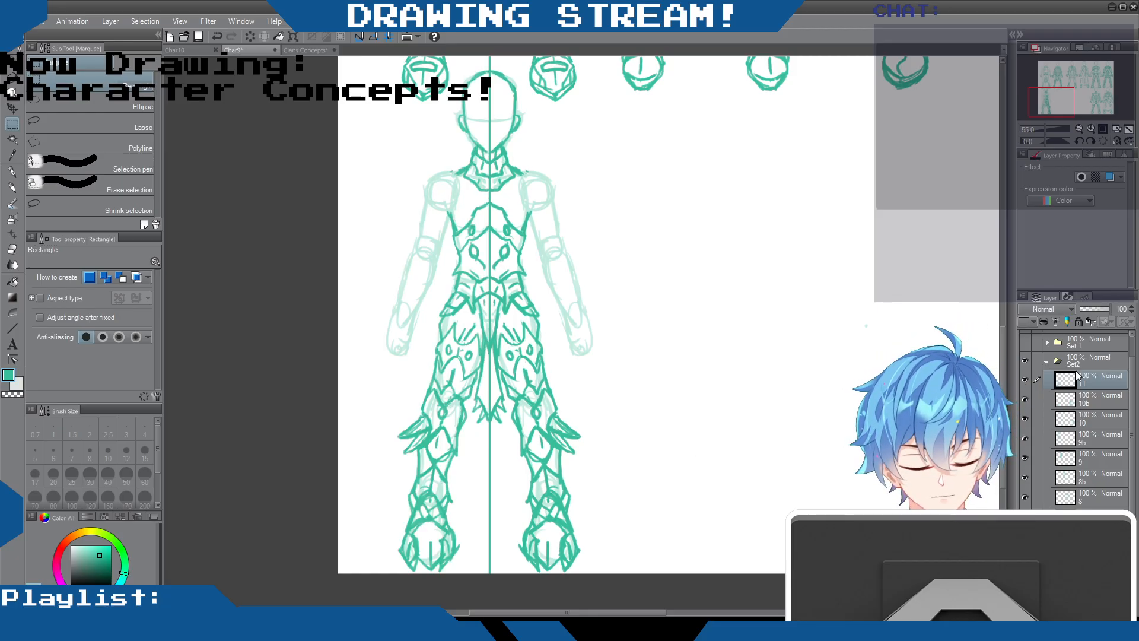
left_click(1024, 380)
left_click(1024, 399)
left_click(1023, 399)
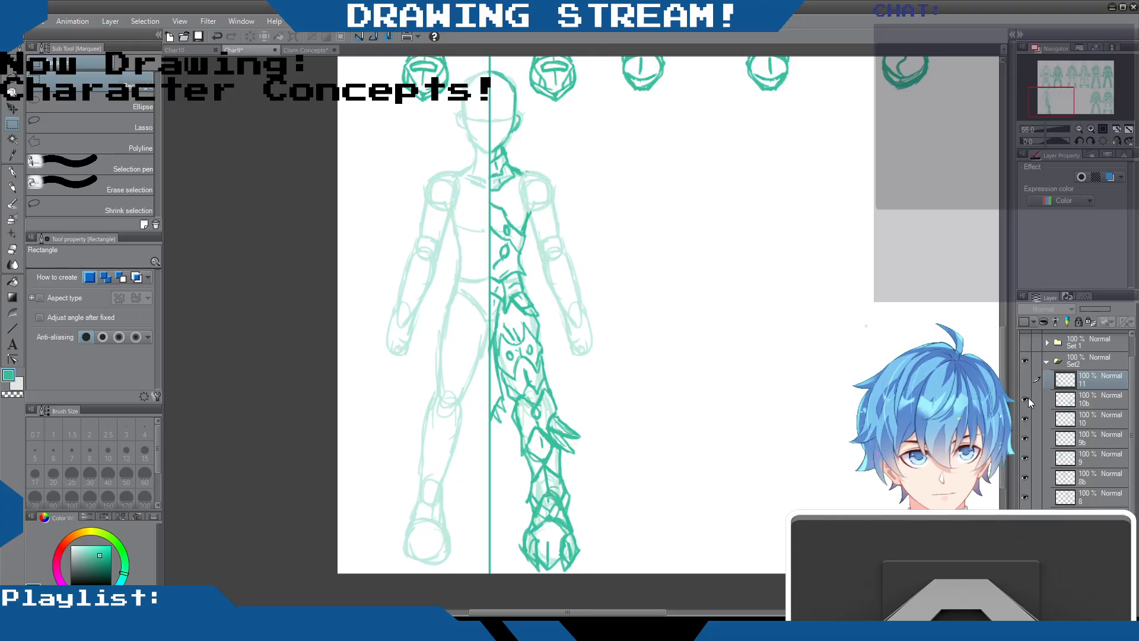
left_click(1086, 401)
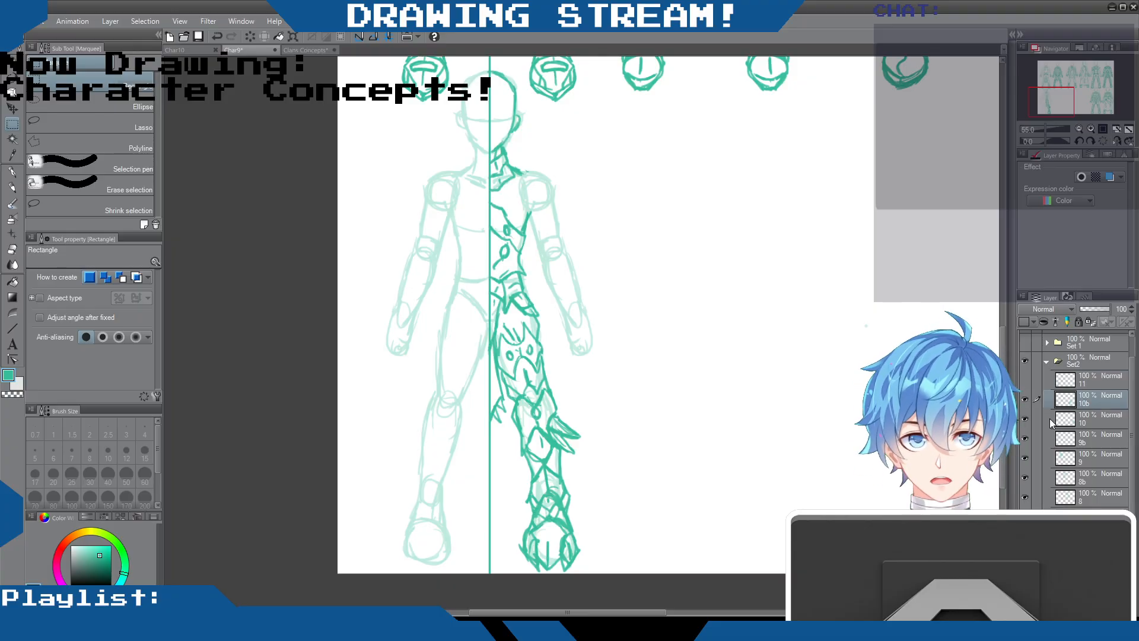
mouse_move(411, 61)
left_mouse_down()
mouse_move(595, 421)
mouse_move(646, 611)
left_mouse_up()
key("Delete")
left_click(455, 437)
scroll(694, 371, "up", 1)
left_click(1024, 382)
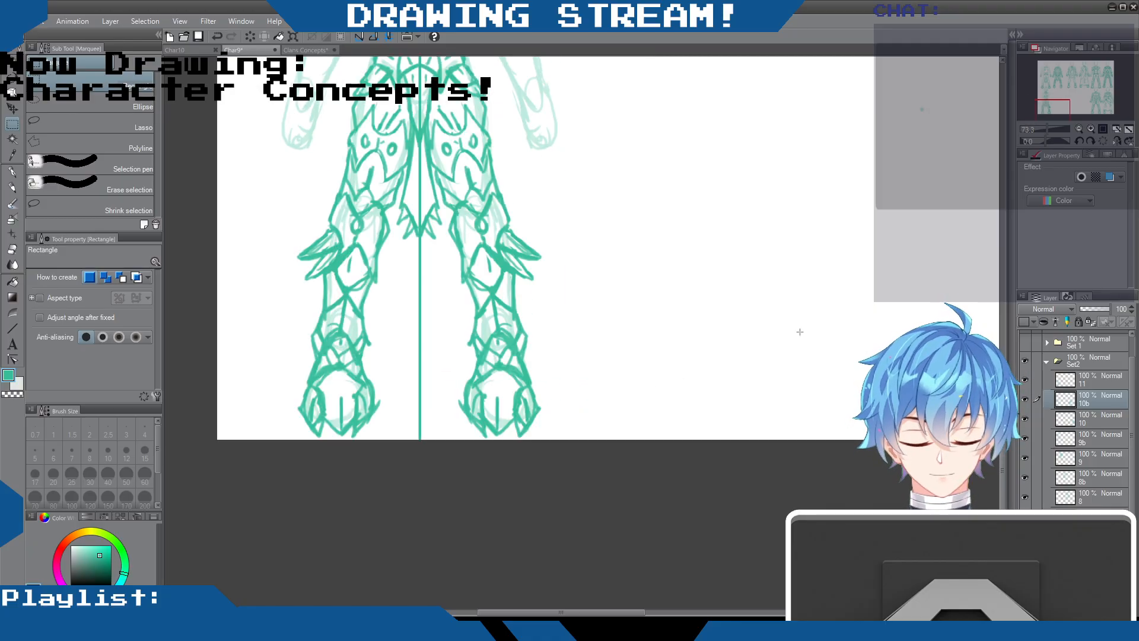
Sketch a spiked shoulder guard on one side with overlapping plates running from it across the upper chest
scroll(487, 269, "down", 1)
scroll(486, 268, "down", 2)
scroll(486, 269, "up", 2)
left_click_drag(1002, 455, 1002, 391)
scroll(419, 315, "up", 1)
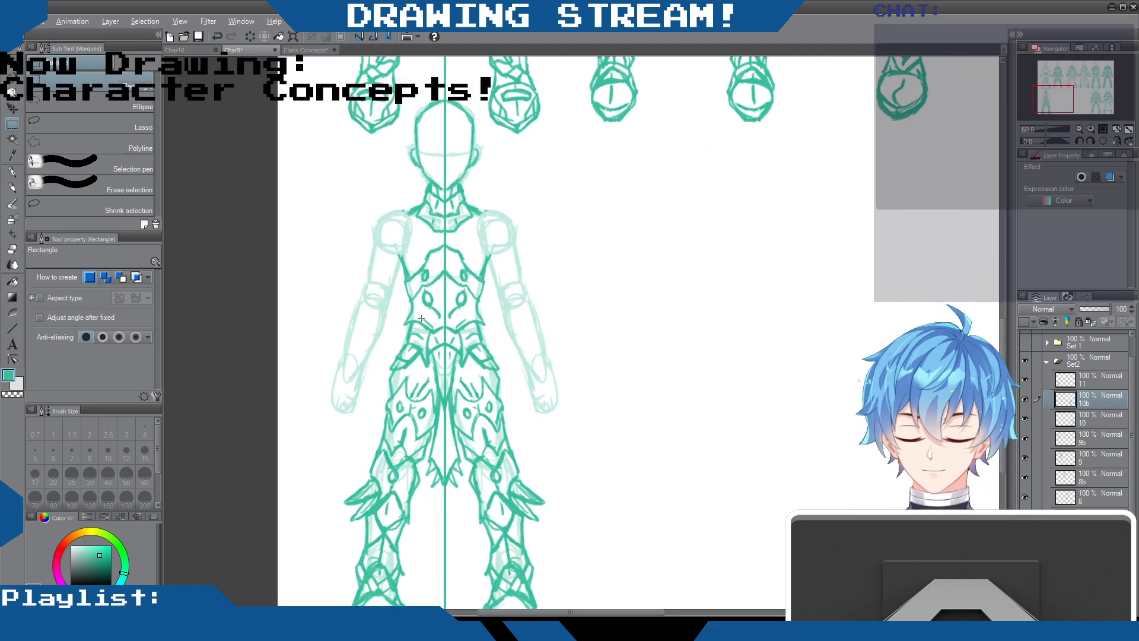
left_click(12, 187)
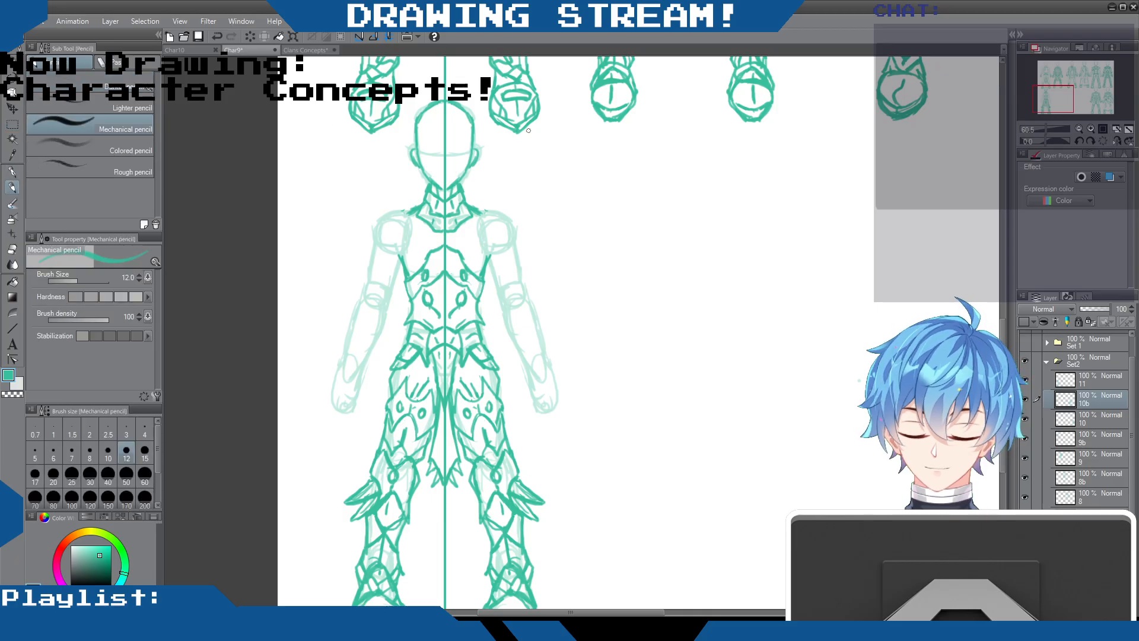
mouse_move(478, 211)
left_mouse_down()
mouse_move(476, 245)
mouse_move(493, 262)
mouse_move(526, 202)
mouse_move(508, 207)
mouse_move(509, 179)
mouse_move(481, 209)
mouse_move(495, 212)
mouse_move(494, 236)
mouse_move(512, 232)
mouse_move(489, 193)
mouse_move(481, 203)
mouse_move(507, 203)
mouse_move(467, 233)
mouse_move(476, 239)
mouse_move(451, 241)
mouse_move(476, 239)
mouse_move(436, 232)
mouse_move(476, 245)
mouse_move(442, 241)
left_mouse_up()
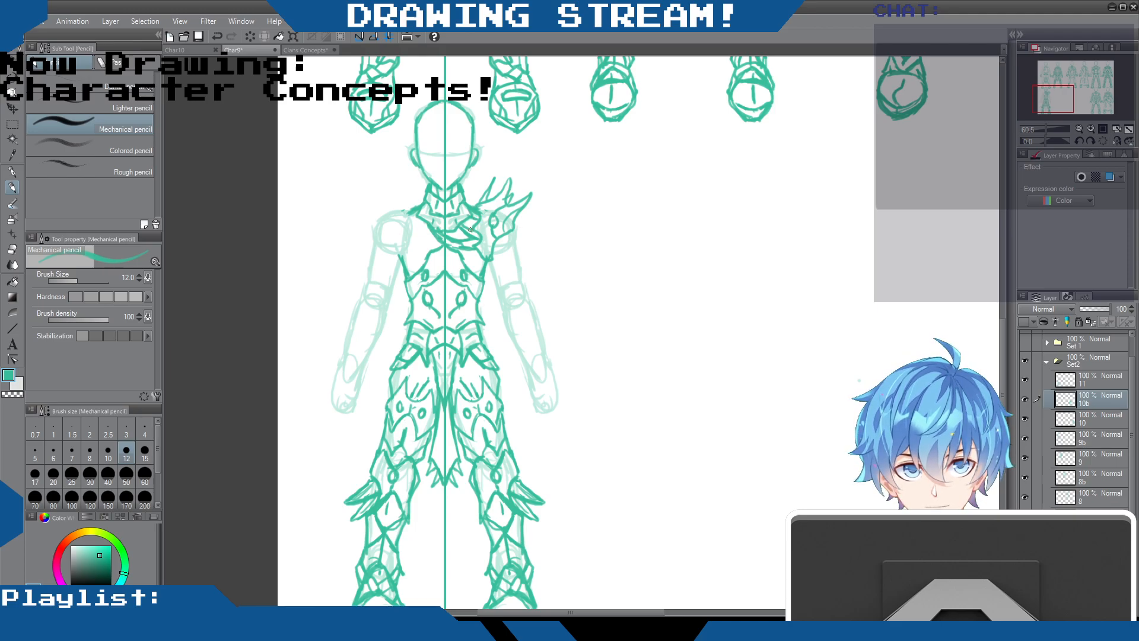
mouse_move(462, 247)
left_mouse_down()
mouse_move(478, 255)
mouse_move(467, 261)
mouse_move(484, 257)
mouse_move(469, 266)
mouse_move(492, 253)
left_mouse_up()
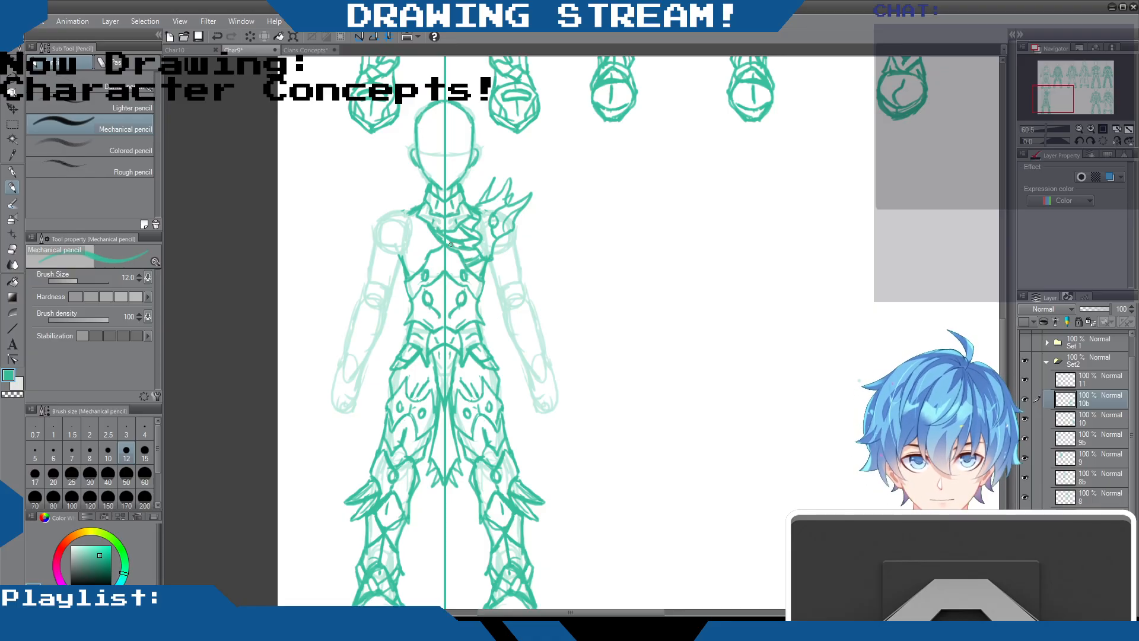
Extend the shoulder spikes and sketch the upper arm outline, the elbow guard and the forearm guard below it
mouse_move(514, 219)
left_mouse_down()
mouse_move(498, 252)
mouse_move(520, 256)
mouse_move(523, 285)
mouse_move(513, 260)
mouse_move(487, 260)
mouse_move(498, 299)
mouse_move(499, 286)
mouse_move(507, 300)
mouse_move(532, 301)
left_mouse_up()
left_click_drag(508, 174, 498, 195)
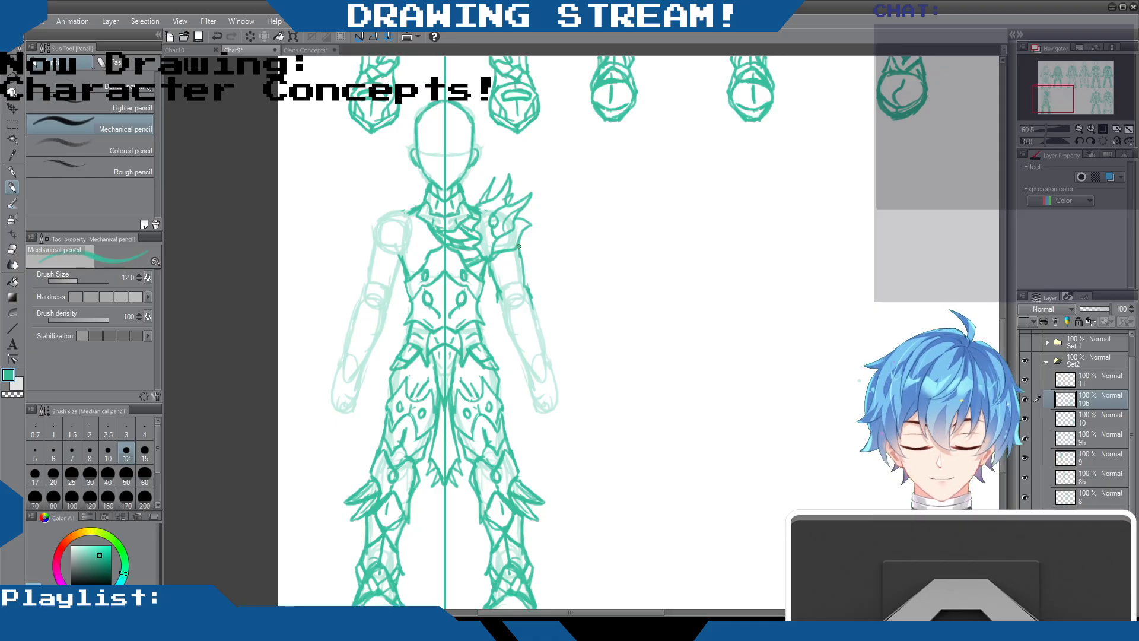
mouse_move(521, 269)
left_mouse_down()
mouse_move(529, 303)
mouse_move(499, 301)
mouse_move(529, 284)
mouse_move(535, 306)
mouse_move(517, 285)
mouse_move(498, 295)
mouse_move(499, 317)
mouse_move(506, 330)
mouse_move(531, 324)
mouse_move(537, 298)
mouse_move(541, 331)
mouse_move(506, 333)
mouse_move(511, 347)
mouse_move(539, 328)
mouse_move(551, 364)
left_mouse_up()
left_click_drag(532, 291, 539, 328)
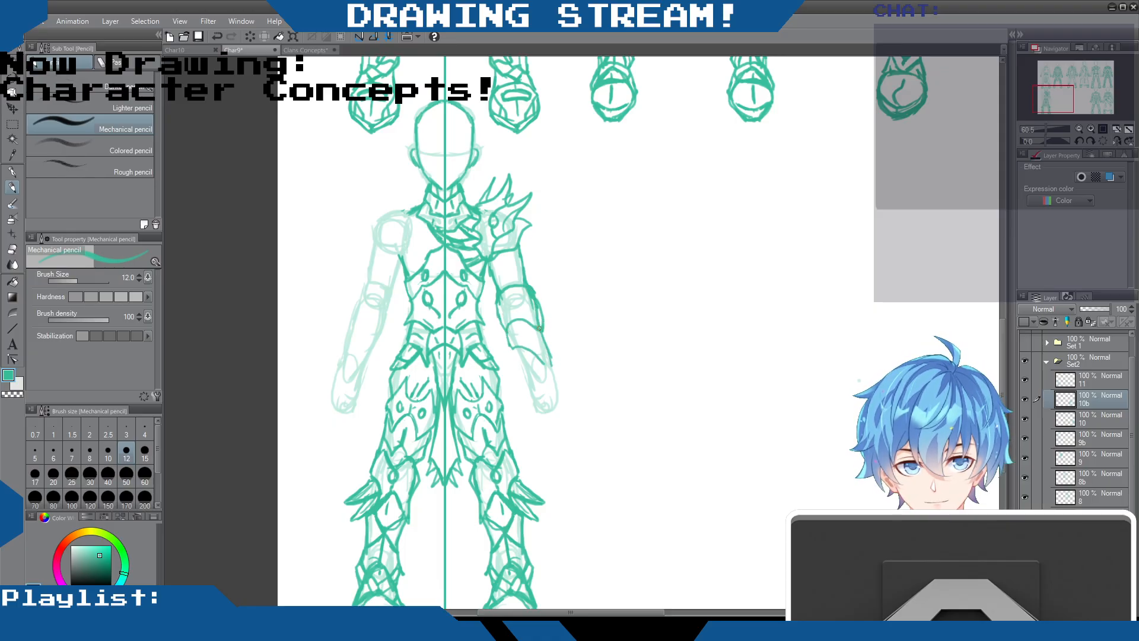
Erase the elbow guard lines between the upper arm edge and the forearm guard
left_click(12, 248)
left_click_drag(526, 287, 544, 328)
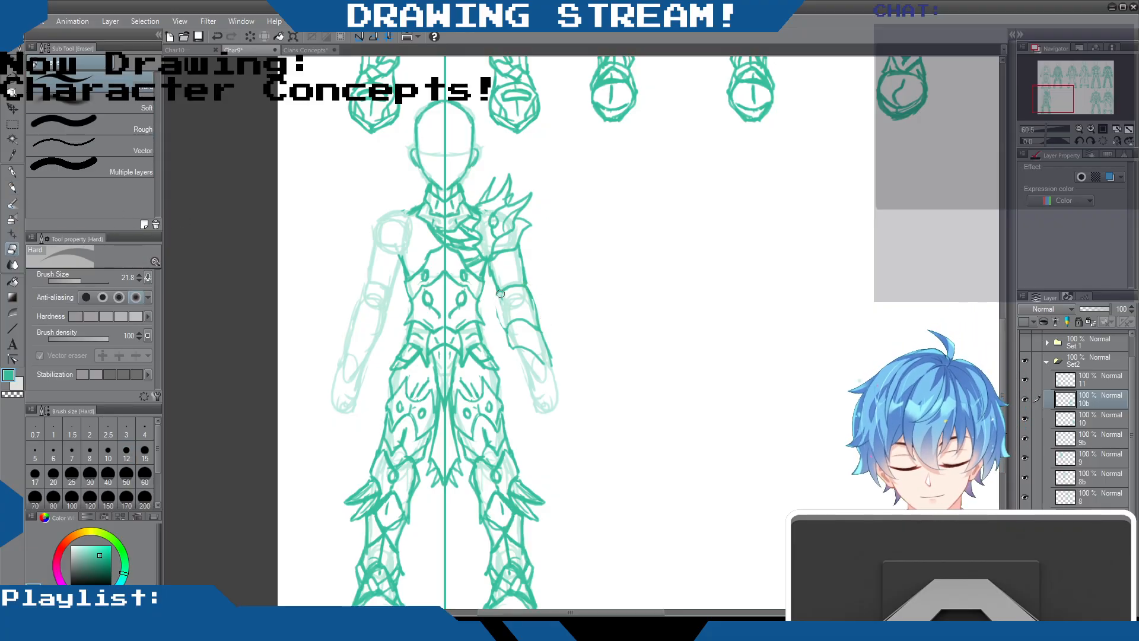
key("p")
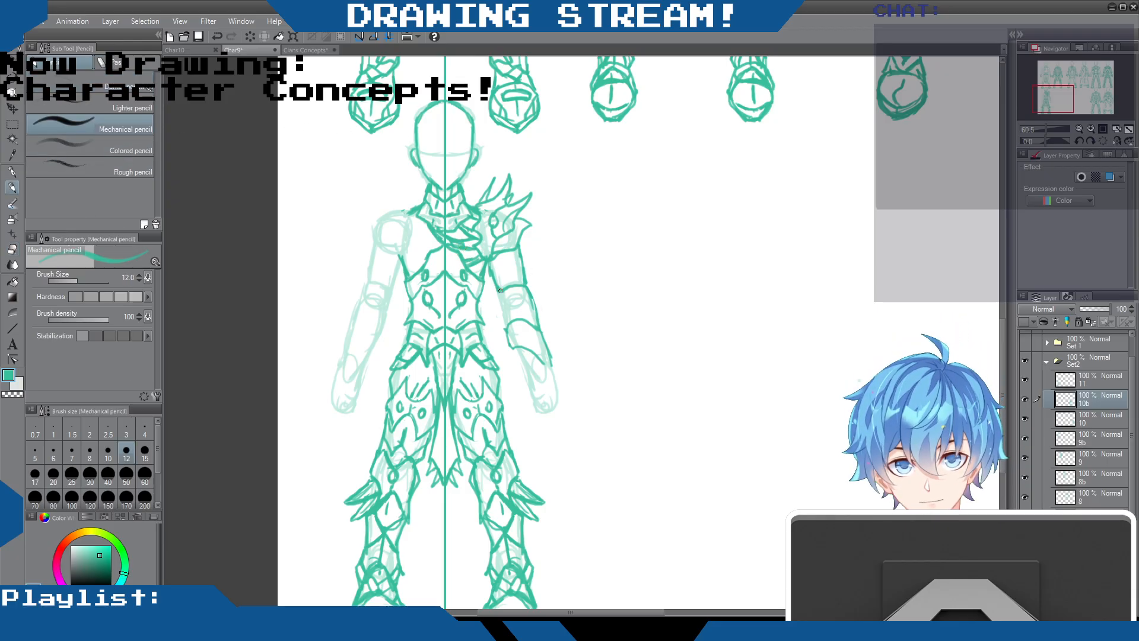
Sketch the inner forearm edge, wrist guard and clenched glove, and clean up the line at the inner elbow
mouse_move(496, 289)
left_mouse_down()
mouse_move(522, 370)
mouse_move(552, 375)
mouse_move(537, 359)
mouse_move(548, 363)
mouse_move(527, 376)
mouse_move(556, 402)
left_mouse_up()
mouse_move(551, 360)
left_mouse_down()
mouse_move(559, 401)
mouse_move(535, 388)
mouse_move(534, 403)
mouse_move(557, 393)
mouse_move(526, 372)
mouse_move(534, 408)
left_mouse_up()
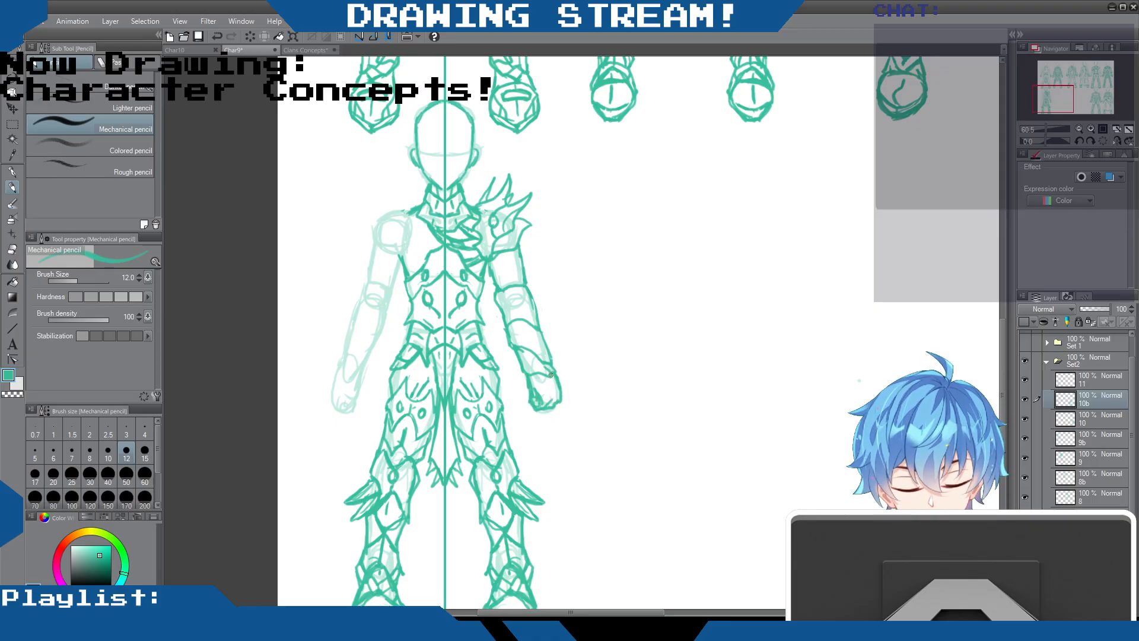
mouse_move(551, 361)
left_mouse_down()
mouse_move(541, 375)
mouse_move(554, 387)
left_mouse_up()
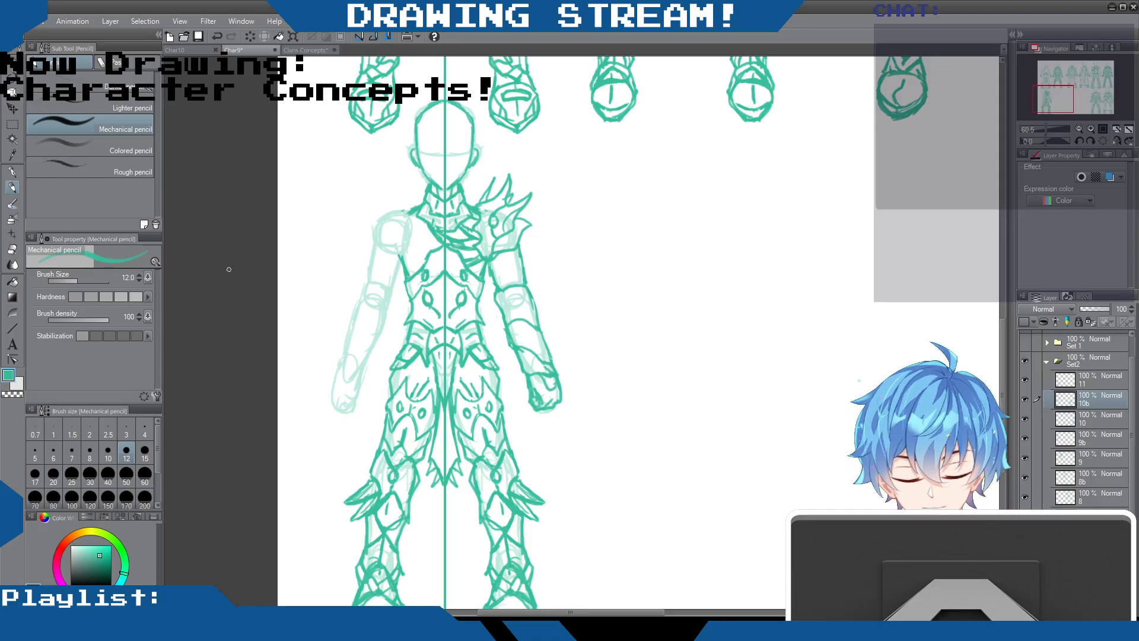
left_click(13, 248)
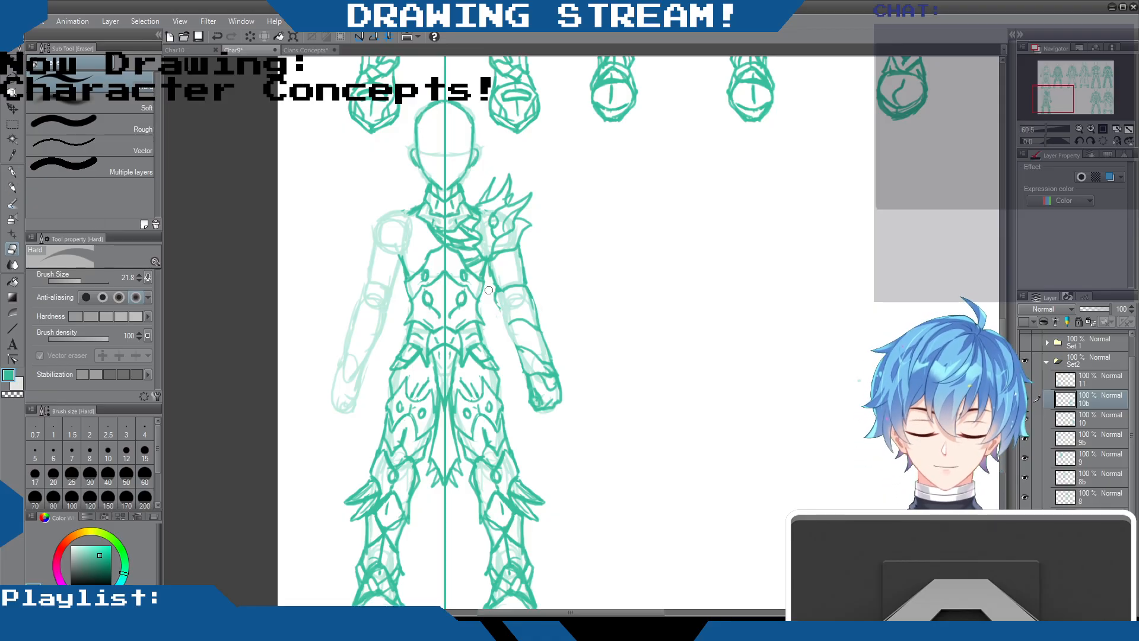
left_click(12, 187)
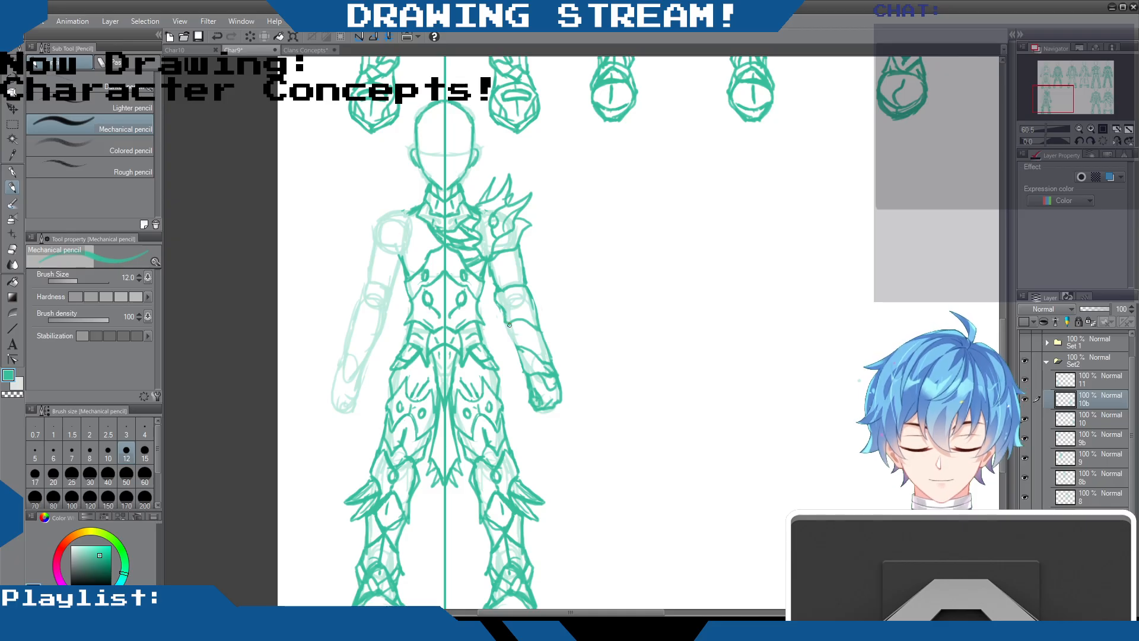
Detail the spiked-shoulder arm with spikes along the inner forearm guard, oval gems at the elbow and extra shoulder spikes
mouse_move(500, 305)
left_mouse_down()
mouse_move(486, 302)
mouse_move(507, 321)
mouse_move(488, 315)
mouse_move(521, 370)
mouse_move(494, 338)
mouse_move(523, 372)
left_mouse_up()
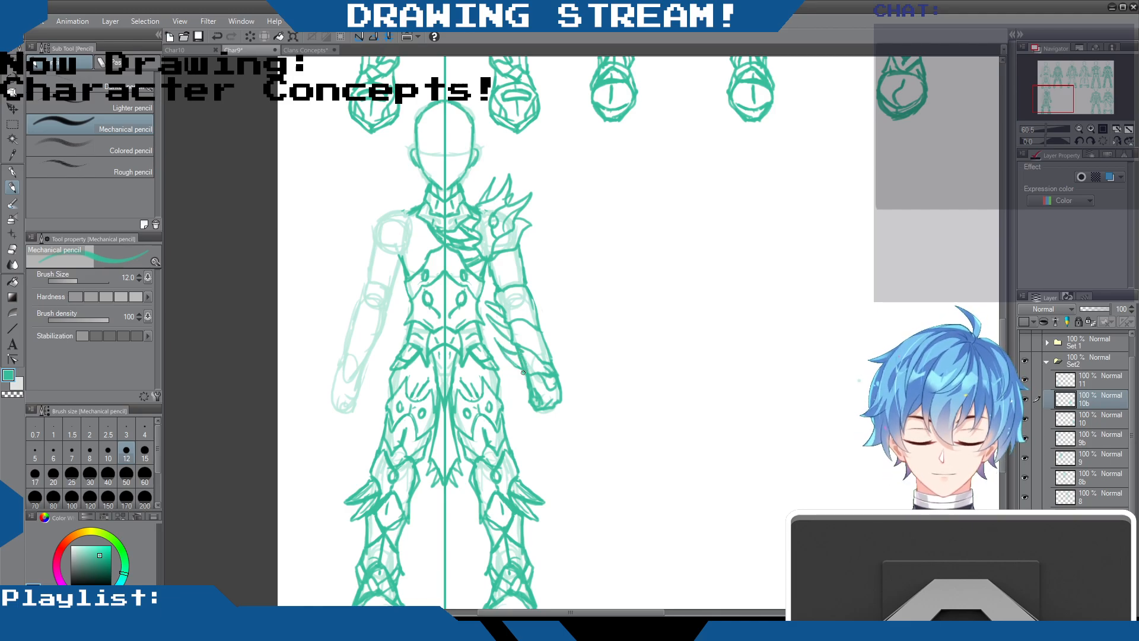
left_click_drag(541, 328, 549, 361)
left_click_drag(524, 285, 548, 368)
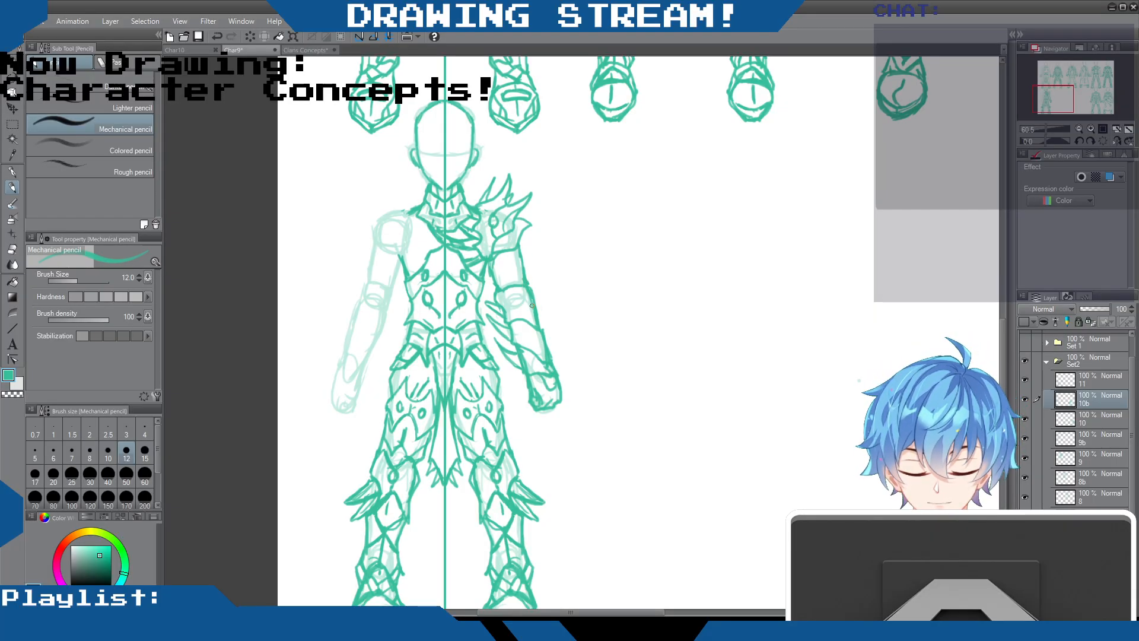
left_click_drag(517, 294, 538, 371)
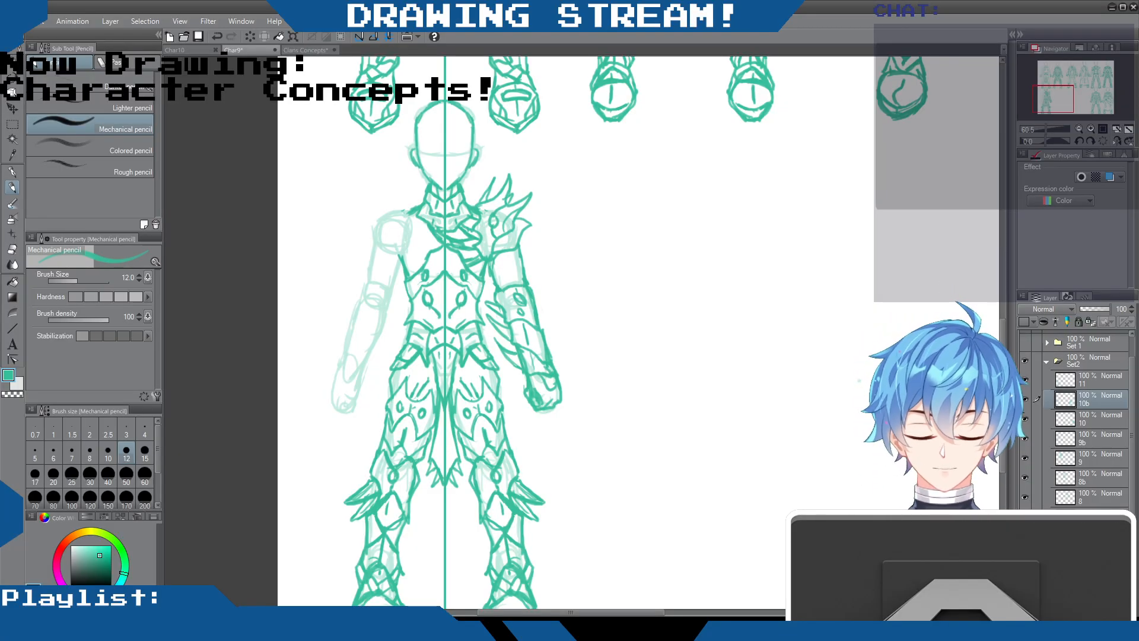
mouse_move(523, 205)
left_mouse_down()
mouse_move(524, 232)
mouse_move(535, 232)
mouse_move(506, 234)
mouse_move(525, 267)
left_mouse_up()
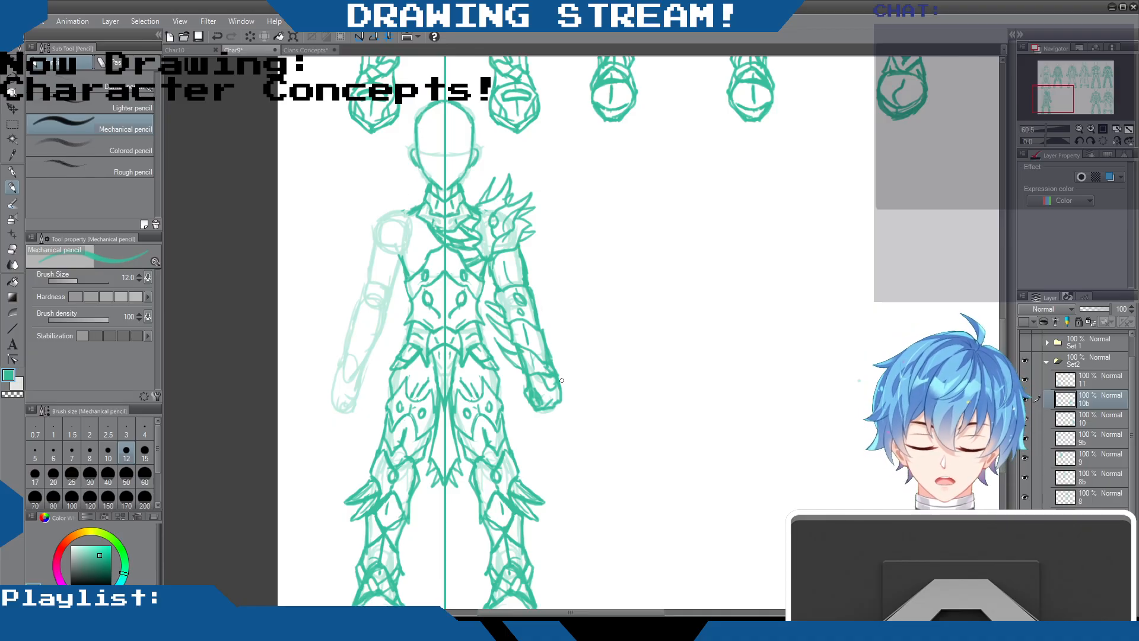
Sketch the opposite arm's outline from shoulder to wrist, with overlapping bands wrapped around the shoulder and upper arm
mouse_move(402, 210)
left_mouse_down()
mouse_move(382, 218)
mouse_move(364, 276)
mouse_move(362, 293)
mouse_move(394, 282)
mouse_move(389, 301)
mouse_move(360, 291)
mouse_move(380, 325)
left_mouse_up()
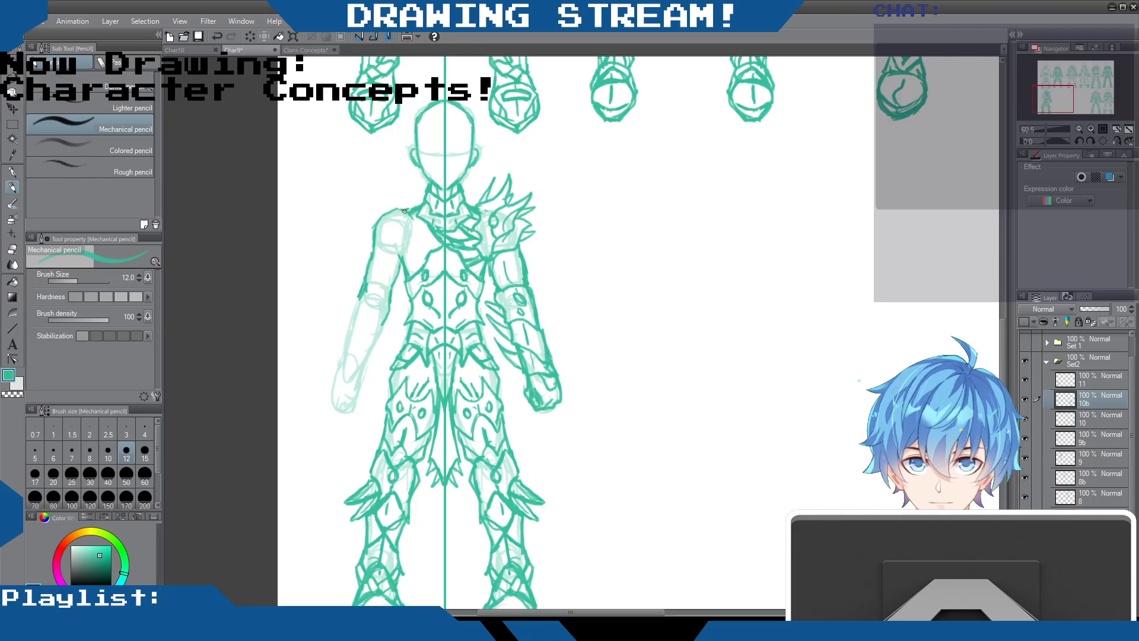
mouse_move(414, 228)
left_mouse_down()
mouse_move(402, 257)
mouse_move(408, 243)
mouse_move(385, 211)
mouse_move(410, 235)
mouse_move(381, 224)
mouse_move(401, 246)
mouse_move(376, 239)
mouse_move(397, 276)
mouse_move(372, 260)
mouse_move(382, 281)
mouse_move(365, 282)
mouse_move(390, 319)
mouse_move(357, 300)
mouse_move(382, 326)
mouse_move(357, 299)
mouse_move(354, 308)
mouse_move(386, 328)
mouse_move(366, 357)
mouse_move(352, 327)
mouse_move(338, 362)
mouse_move(362, 364)
left_mouse_up()
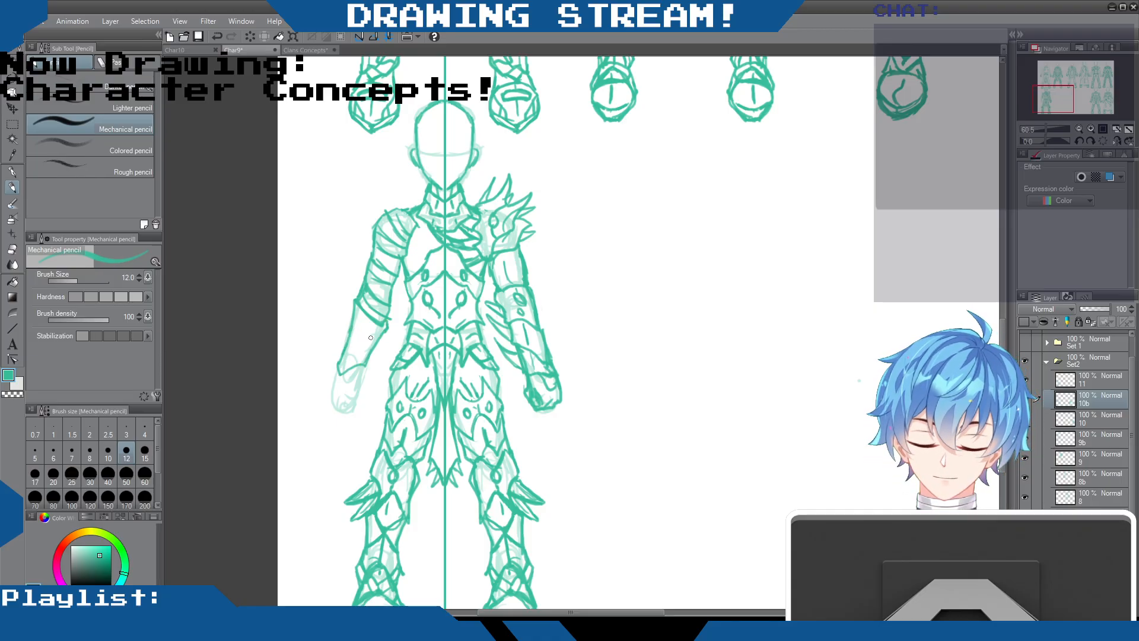
mouse_move(389, 295)
left_mouse_down()
mouse_move(402, 262)
mouse_move(388, 262)
mouse_move(398, 268)
left_mouse_up()
left_click_drag(376, 248, 391, 264)
left_click_drag(384, 212, 403, 207)
mouse_move(396, 209)
left_mouse_down()
mouse_move(378, 223)
mouse_move(420, 208)
mouse_move(421, 223)
left_mouse_up()
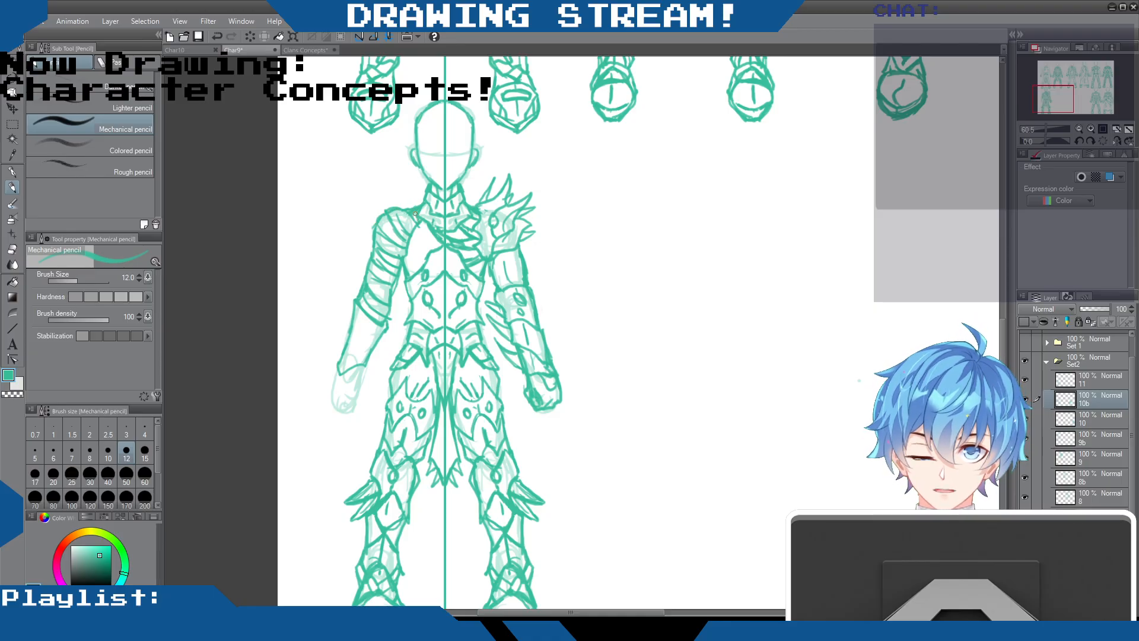
Fill in the banded sleeve with extra wrap lines and add a small oval gem near the shoulder
left_click_drag(368, 280, 389, 294)
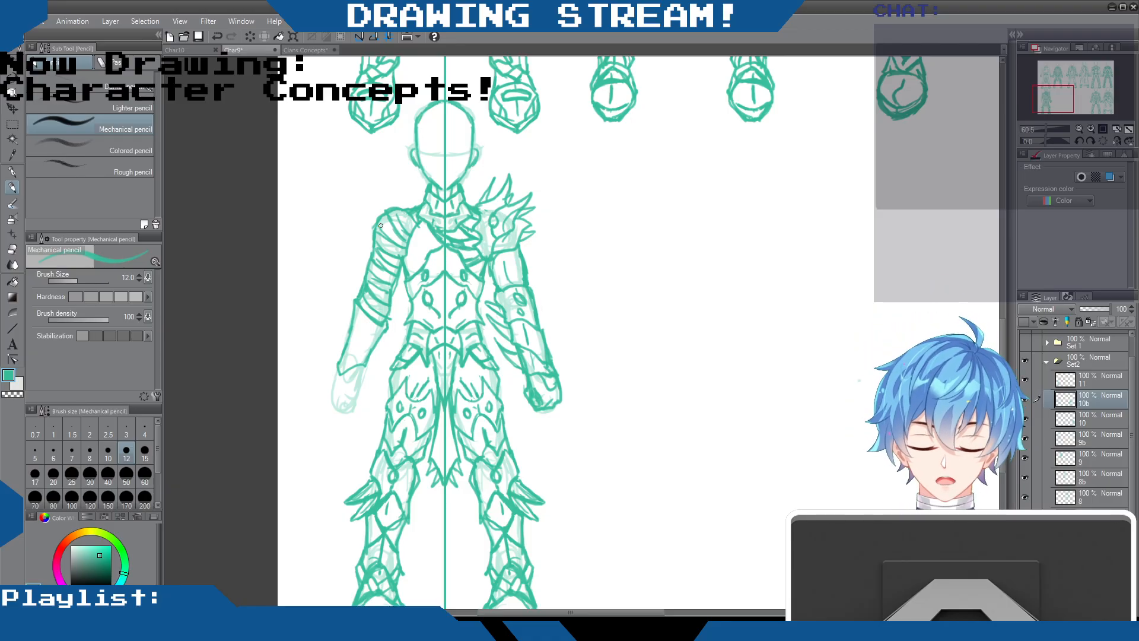
mouse_move(396, 224)
left_mouse_down()
mouse_move(386, 319)
mouse_move(366, 303)
mouse_move(387, 323)
mouse_move(372, 354)
left_mouse_up()
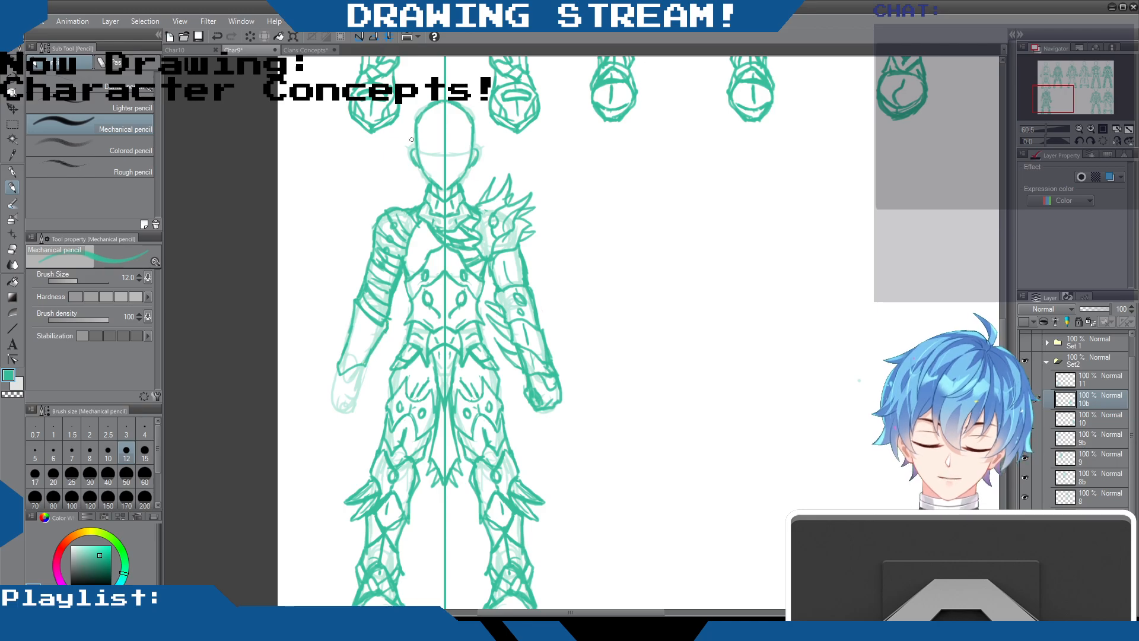
left_click_drag(402, 206, 387, 234)
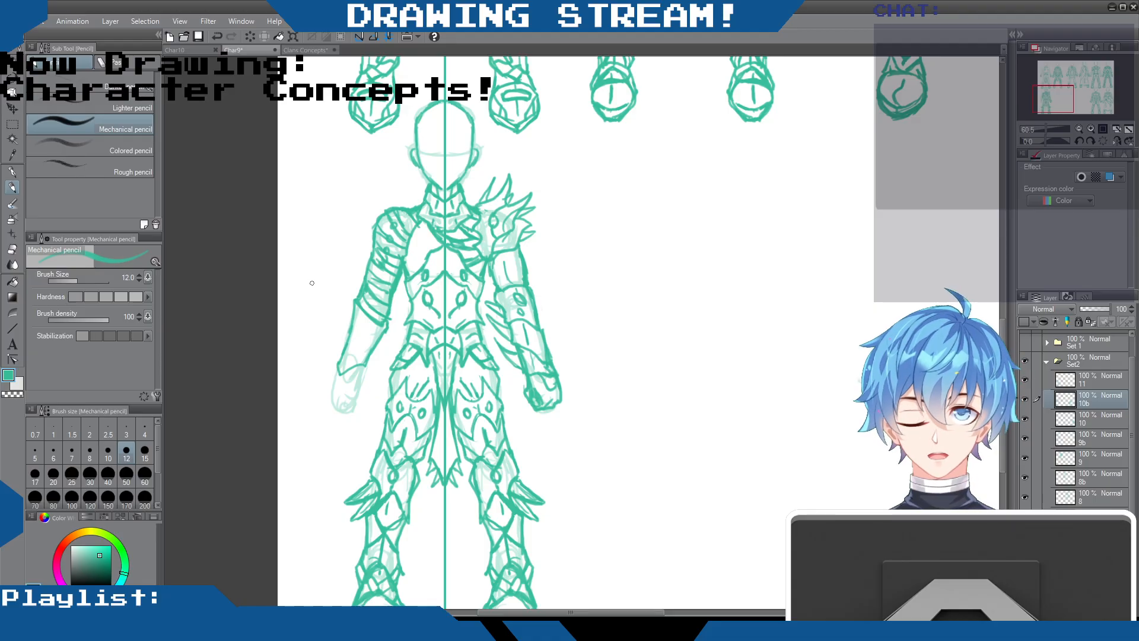
mouse_move(376, 287)
left_mouse_down()
mouse_move(392, 297)
mouse_move(378, 272)
mouse_move(389, 284)
left_mouse_up()
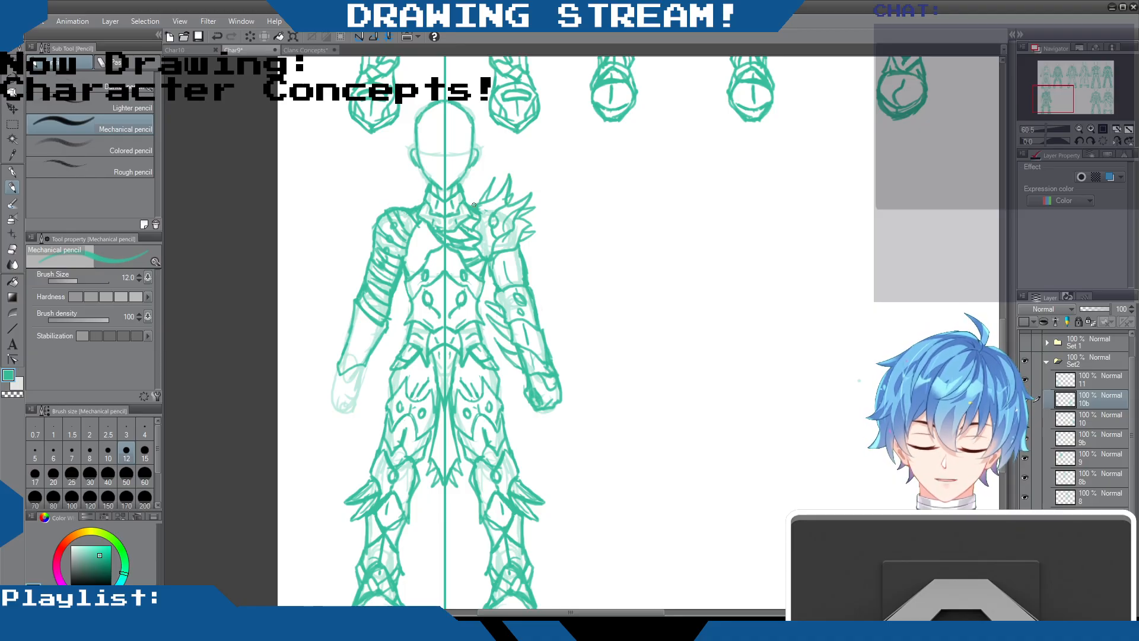
Select the rectangular area around the torso and arms and cut the arm and shoulder armour from layer 10b
key("e")
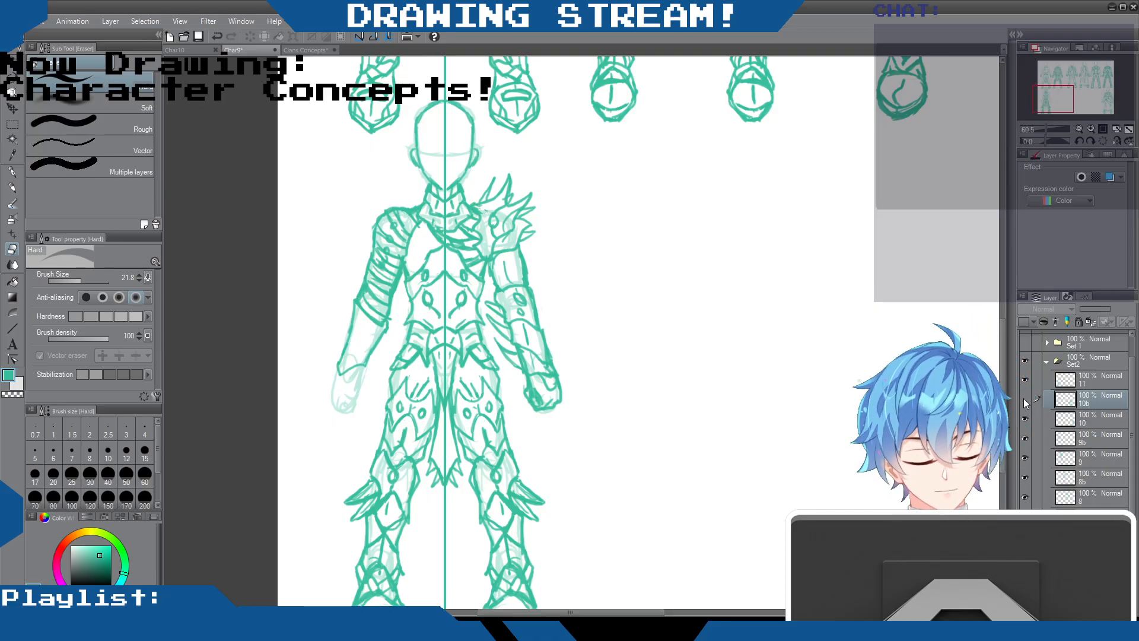
left_click(1024, 398)
left_click(1024, 398)
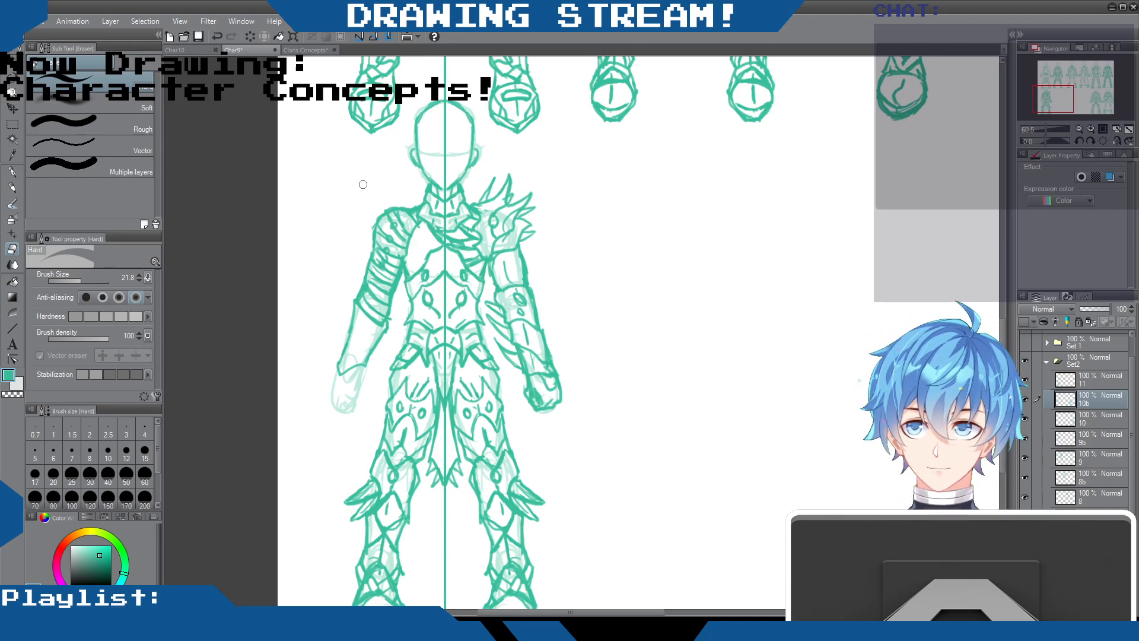
left_click(12, 124)
mouse_move(293, 166)
left_mouse_down()
mouse_move(432, 337)
mouse_move(658, 503)
mouse_move(671, 408)
mouse_move(678, 439)
left_mouse_up()
key("Delete")
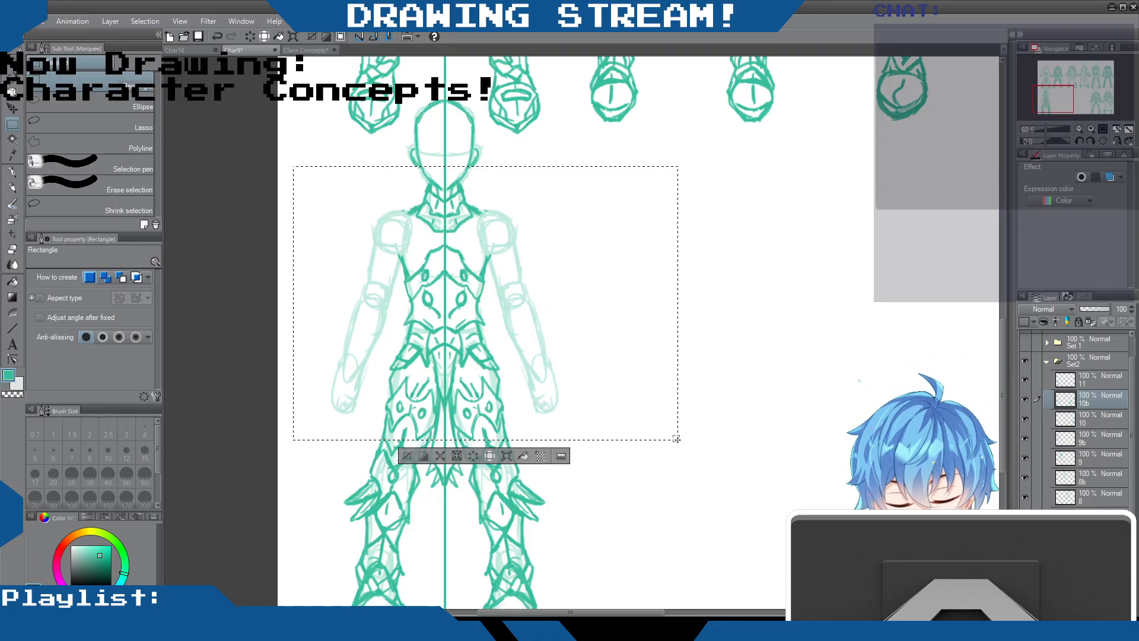
left_click(1088, 379)
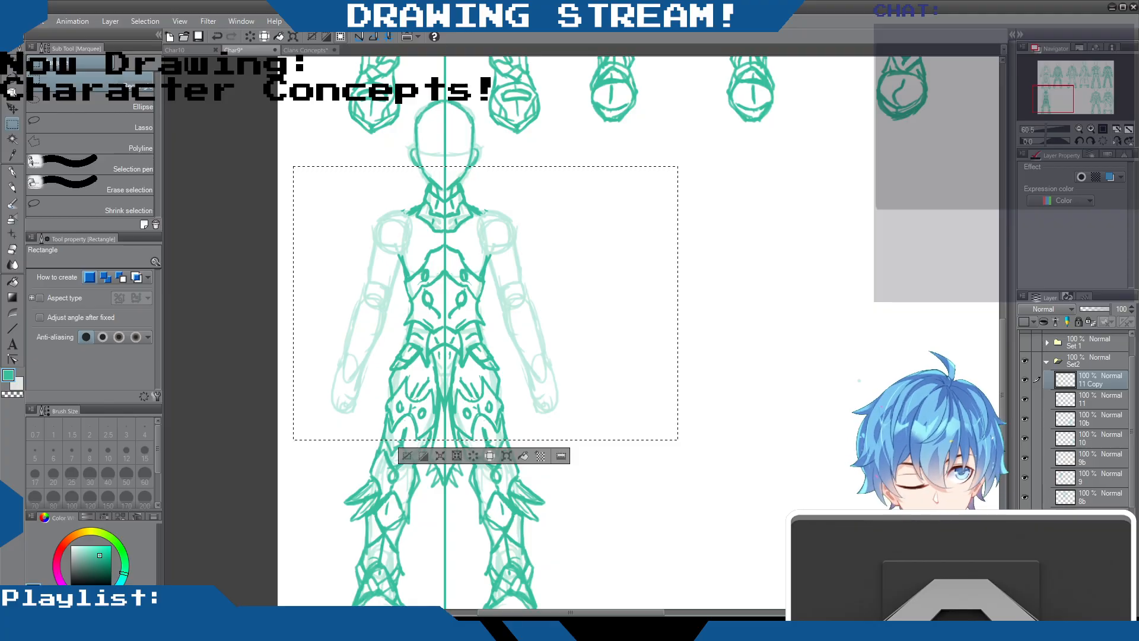
left_click(1071, 403)
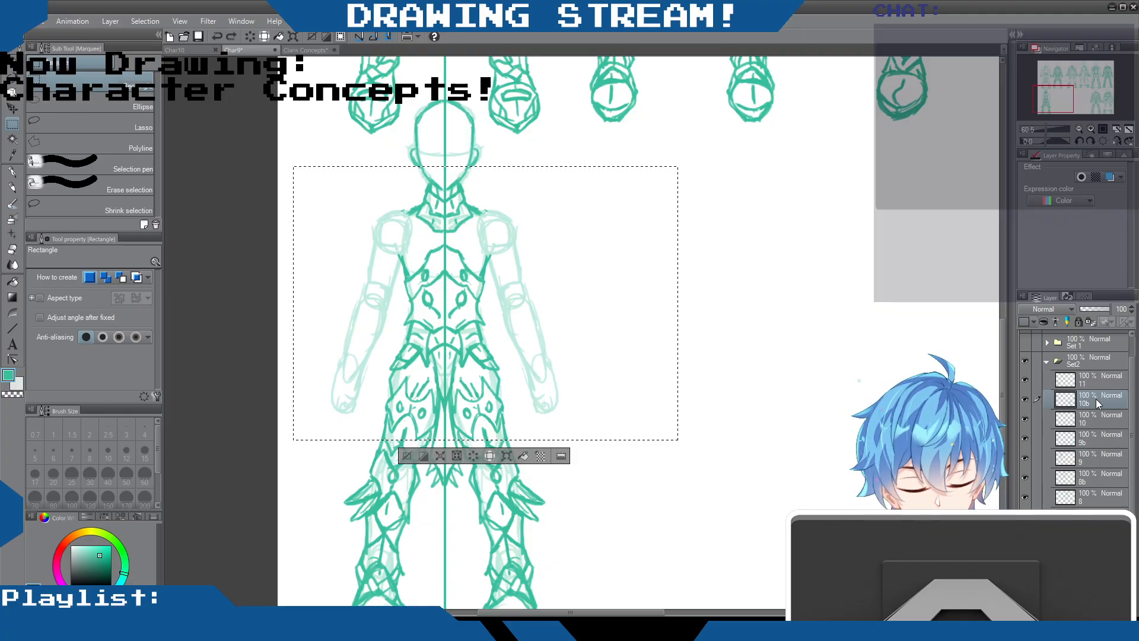
left_click(1026, 398)
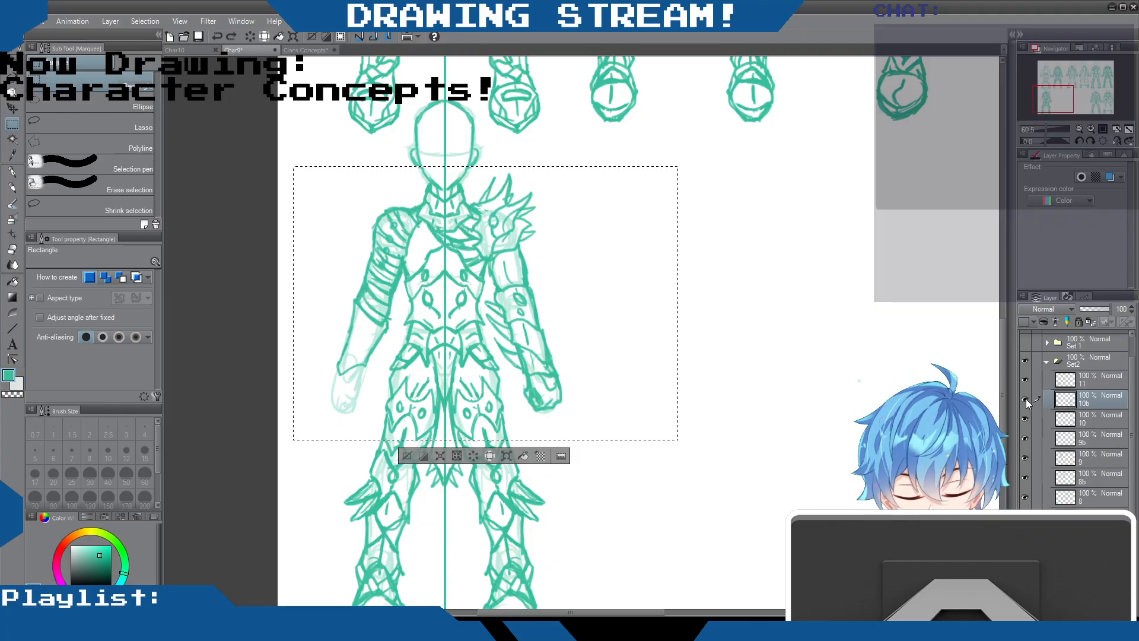
left_click(1026, 399)
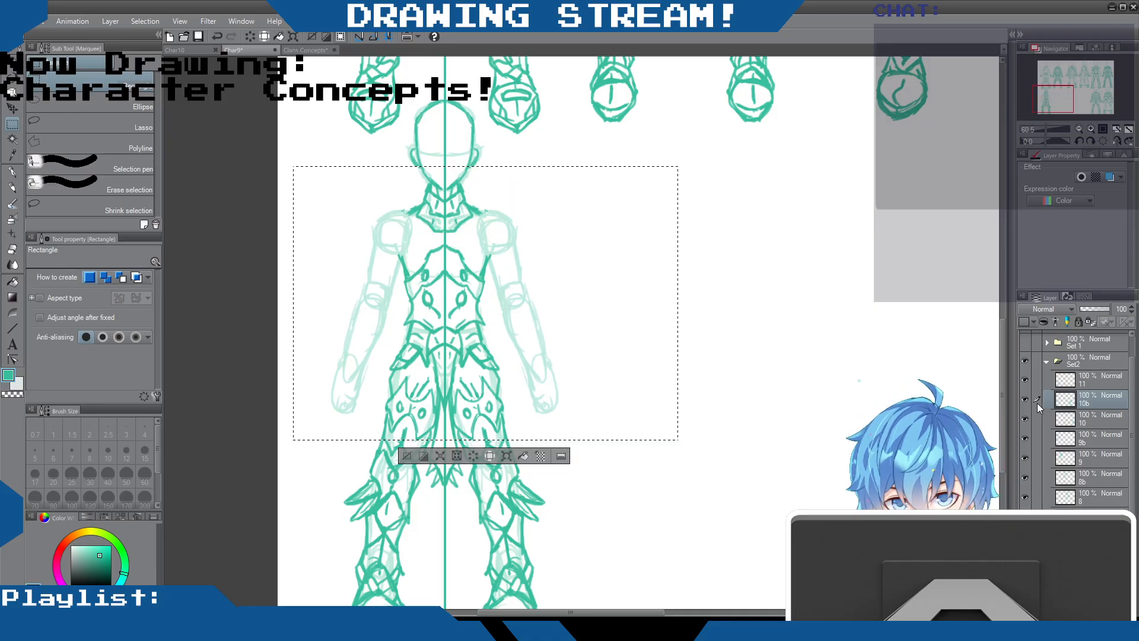
Paste the cut arm armour and merge it into layer 11, clear the selection and save the file
left_click(1089, 381)
key("ctrl+v")
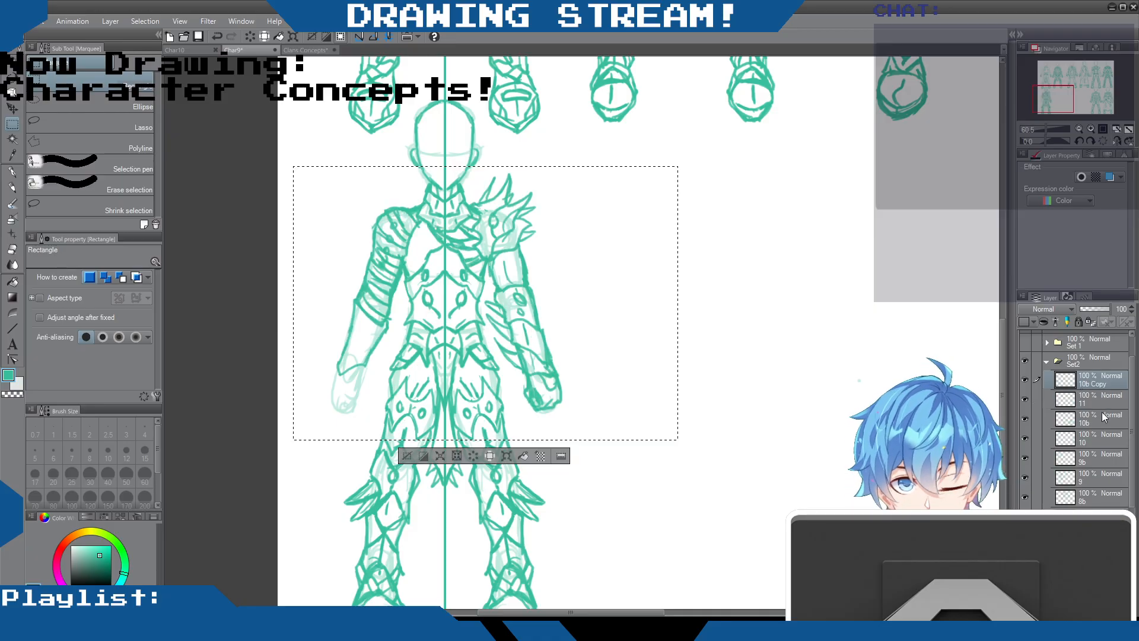
key("ctrl+z")
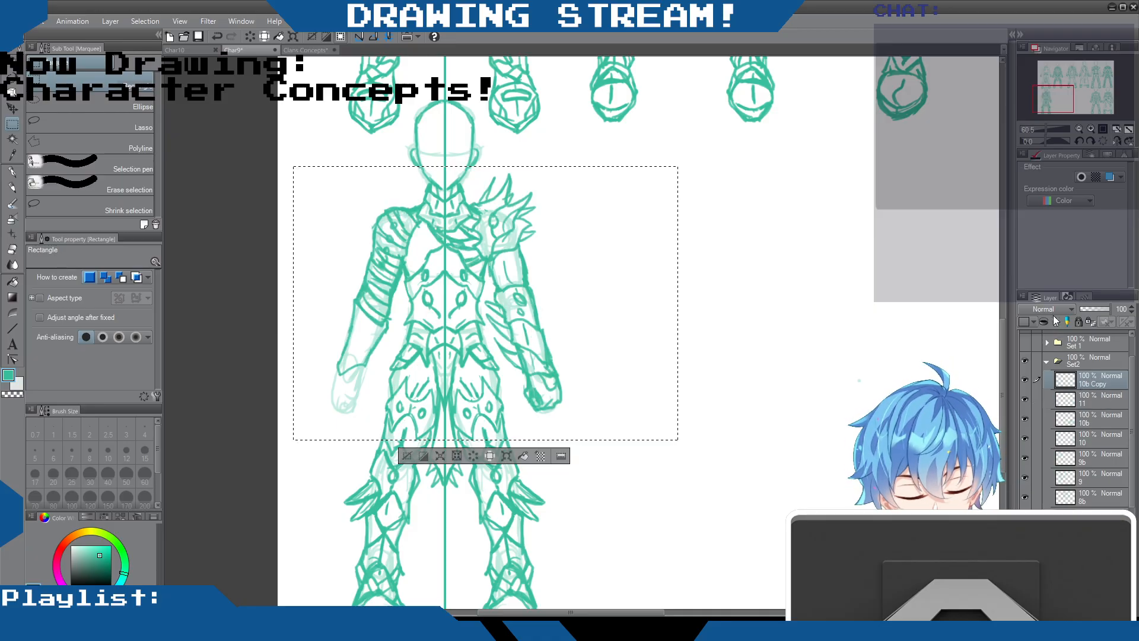
left_click(1026, 379)
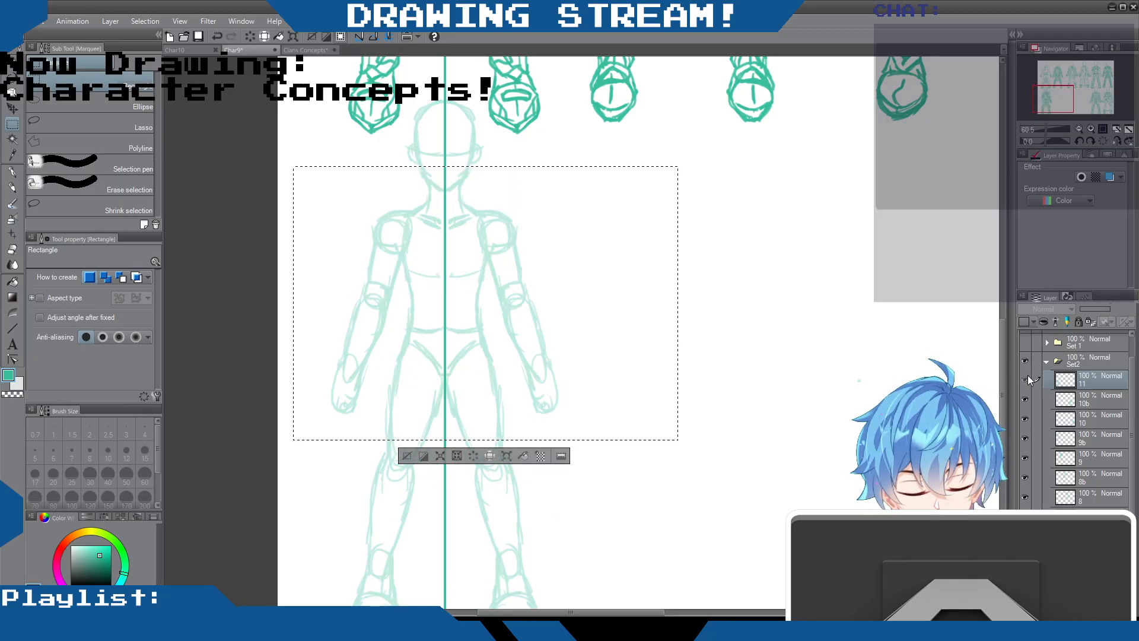
left_click(1026, 379)
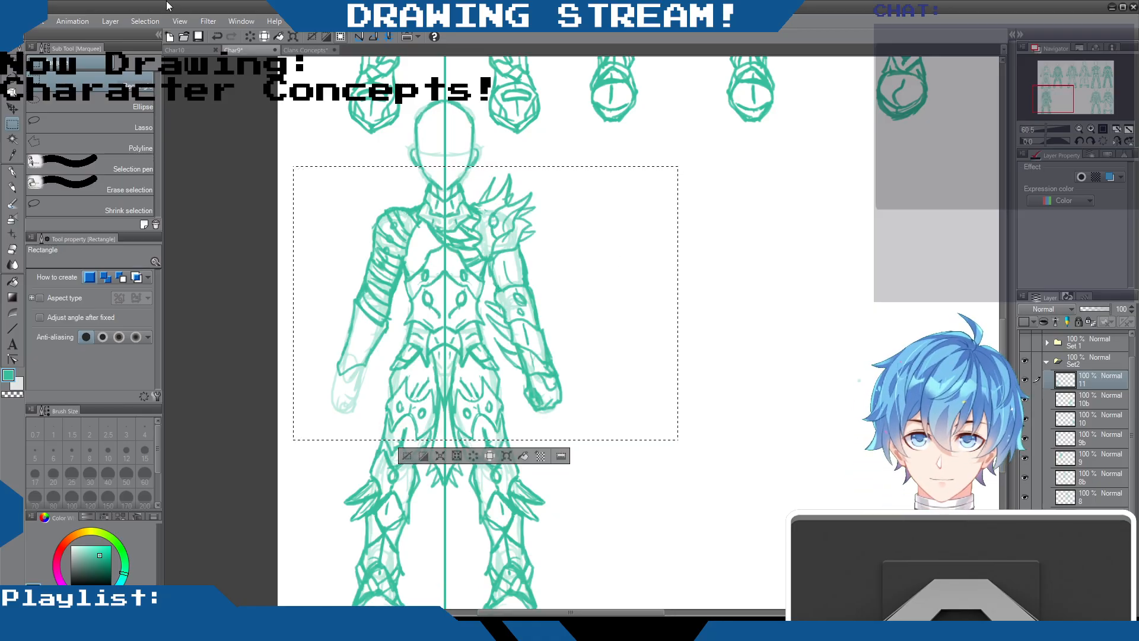
key("ctrl+d")
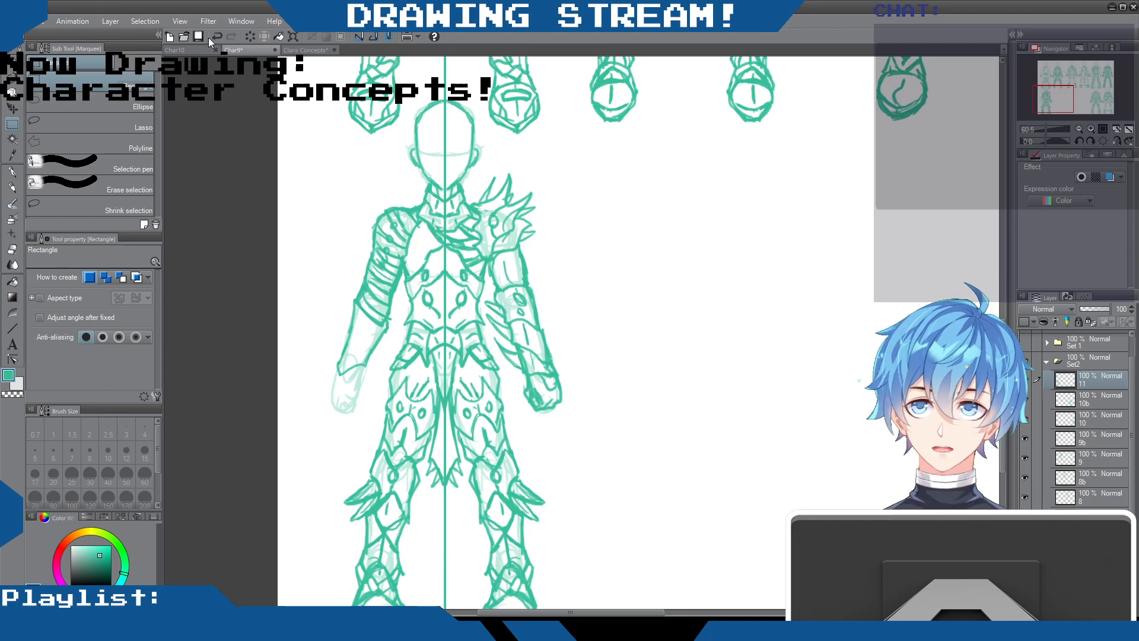
left_click(200, 35)
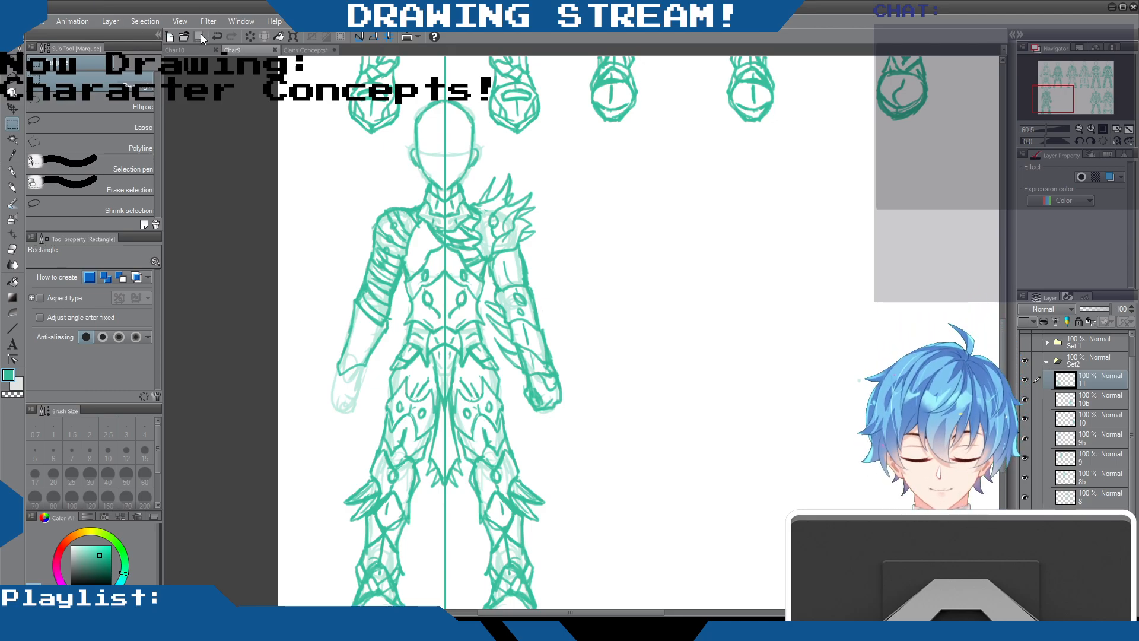
Sketch the wrist edge and clenched glove of the banded arm on layer 11 and save the file
key("ctrl+a")
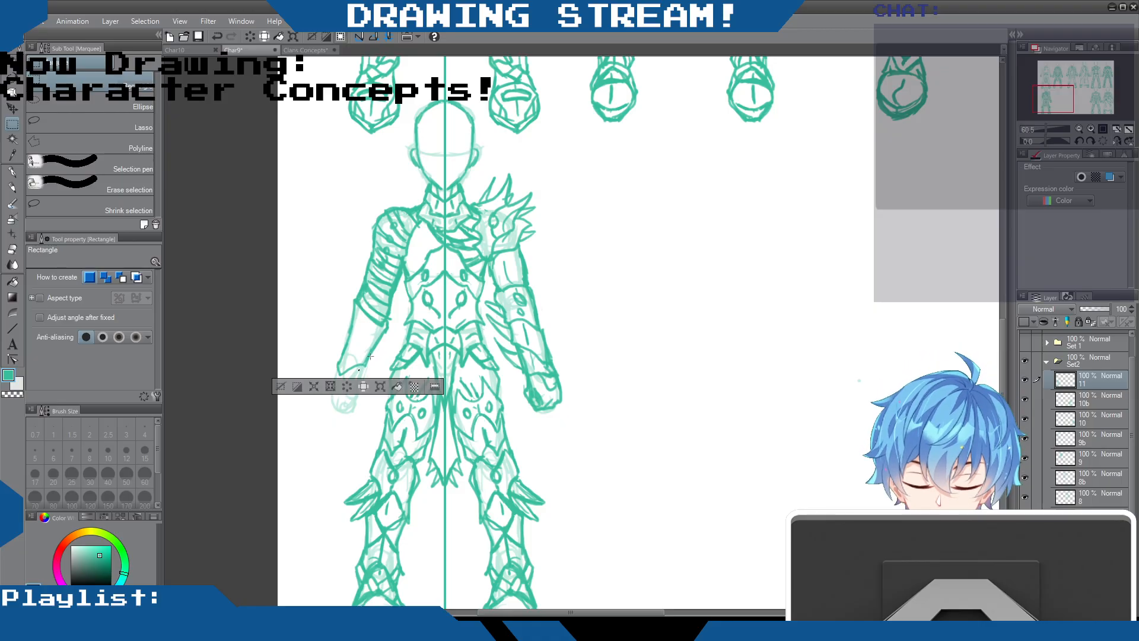
key("p")
key("ctrl+d")
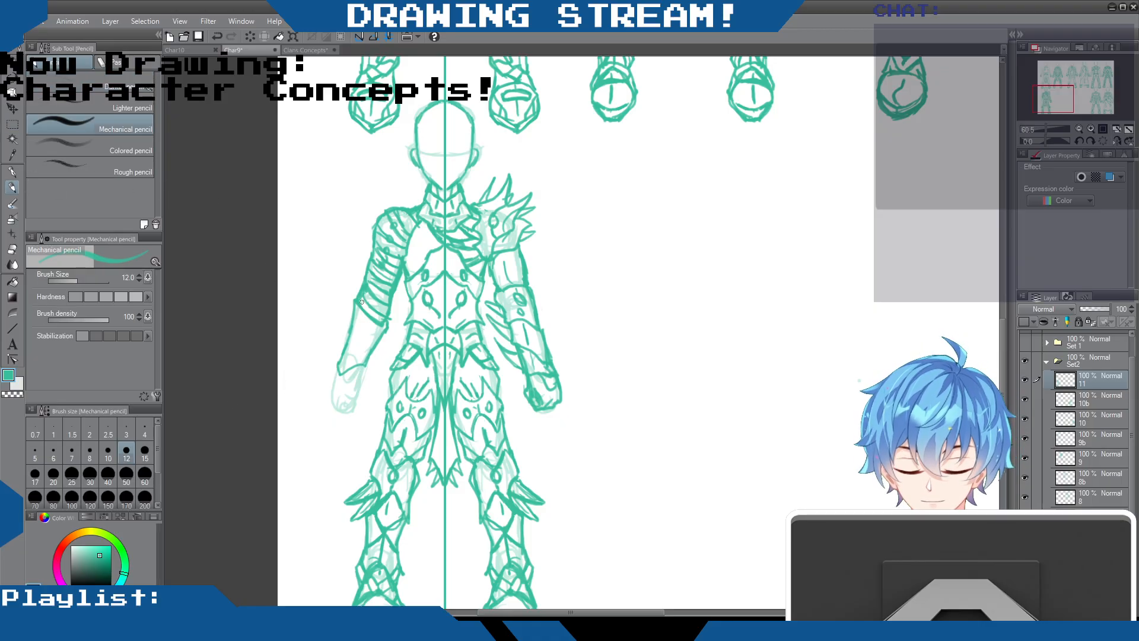
mouse_move(361, 372)
left_mouse_down()
mouse_move(356, 403)
mouse_move(331, 393)
mouse_move(336, 369)
mouse_move(332, 383)
mouse_move(347, 379)
mouse_move(332, 388)
mouse_move(354, 382)
mouse_move(338, 371)
mouse_move(329, 392)
mouse_move(350, 400)
left_mouse_up()
left_click_drag(367, 363, 352, 401)
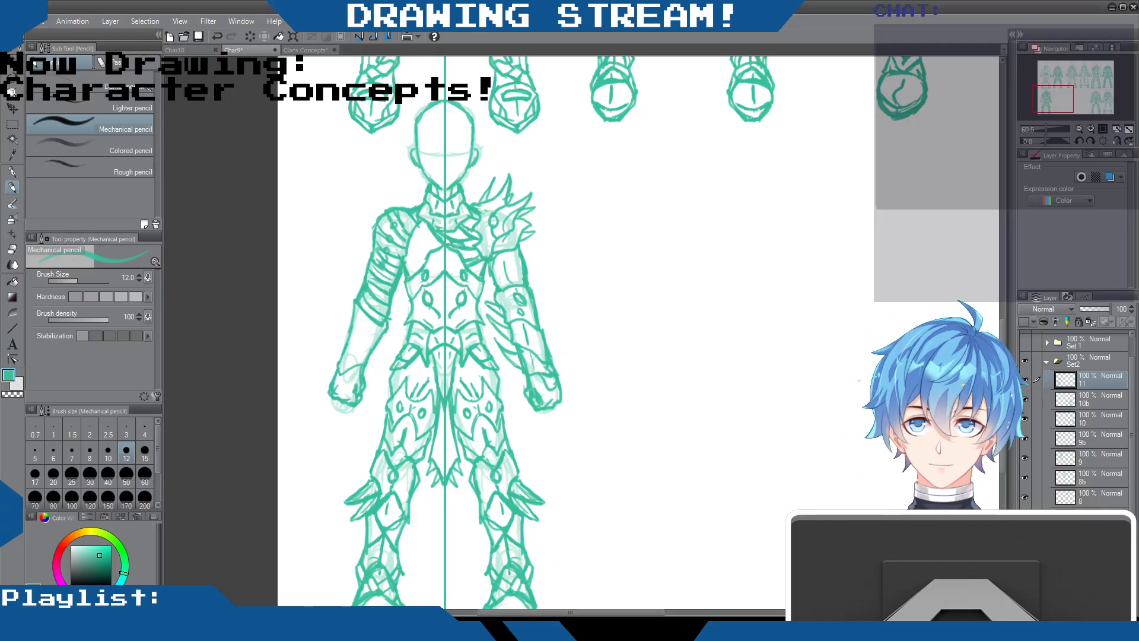
left_click(198, 36)
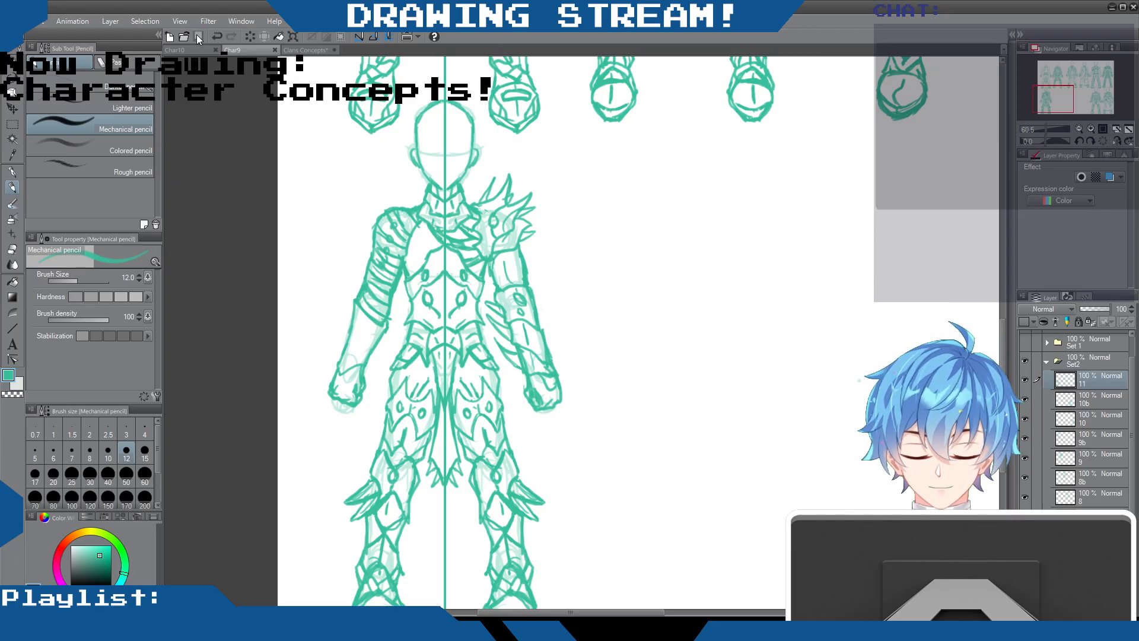
Crosshatch the open chest areas beside the diagonal plates and the upper arm below the spiked shoulder guard
mouse_move(419, 224)
left_mouse_down()
mouse_move(408, 237)
mouse_move(414, 272)
left_mouse_up()
left_click_drag(407, 255, 419, 270)
left_click_drag(409, 244, 424, 262)
mouse_move(412, 237)
left_mouse_down()
mouse_move(424, 261)
mouse_move(437, 243)
mouse_move(424, 254)
left_mouse_up()
mouse_move(411, 234)
left_mouse_down()
mouse_move(426, 261)
mouse_move(435, 253)
left_mouse_up()
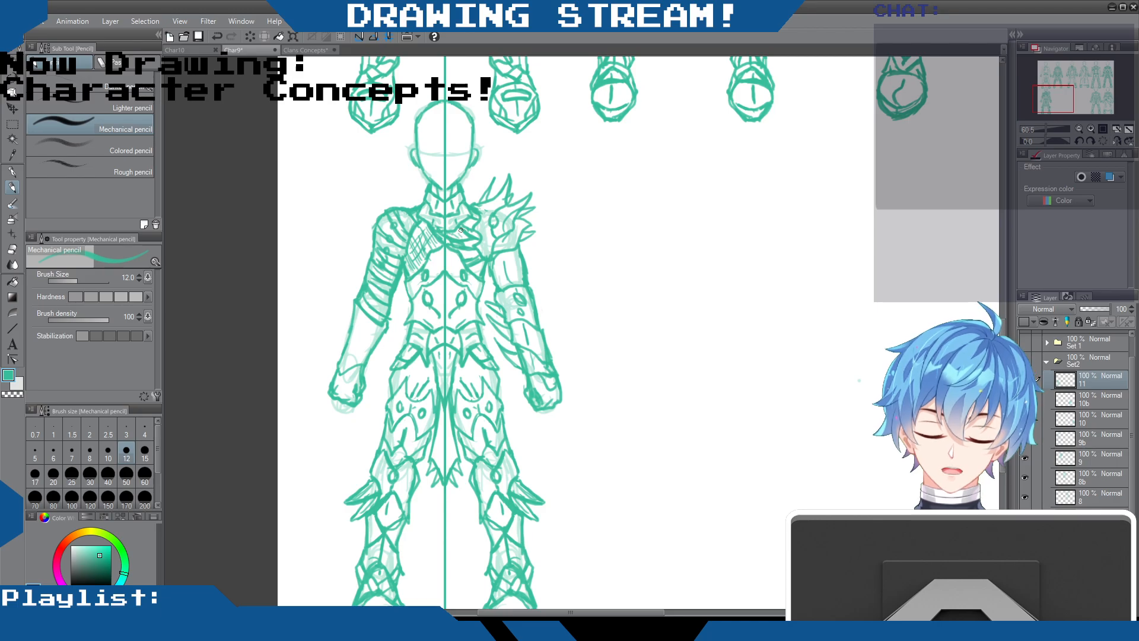
mouse_move(461, 248)
left_mouse_down()
mouse_move(479, 271)
mouse_move(470, 219)
left_mouse_up()
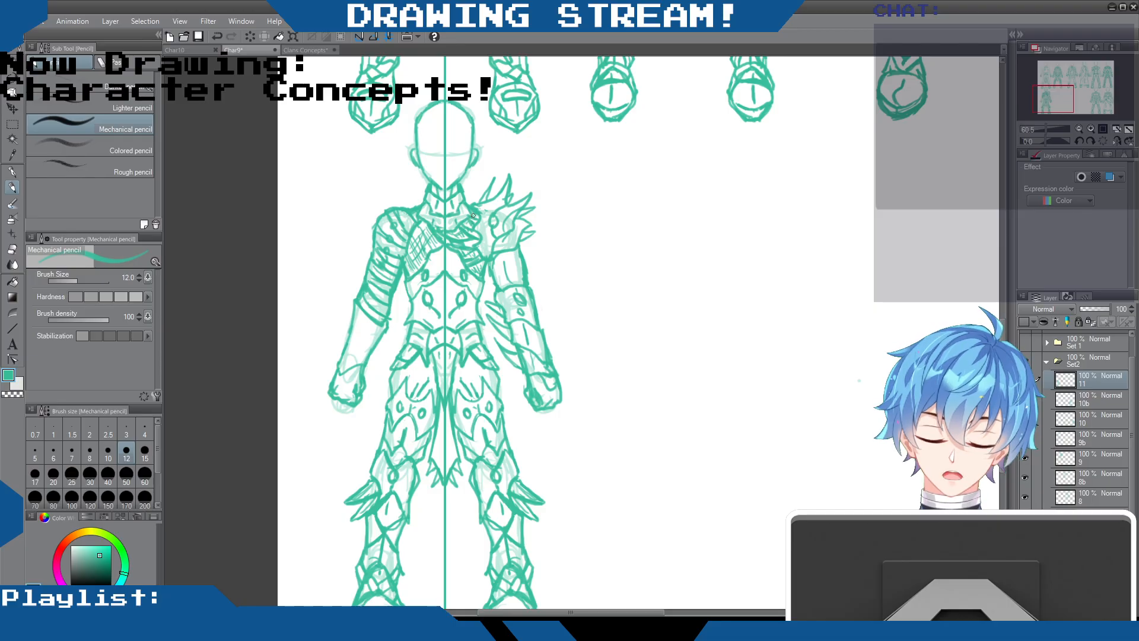
mouse_move(500, 255)
left_mouse_down()
mouse_move(494, 270)
mouse_move(512, 284)
mouse_move(491, 287)
mouse_move(510, 268)
left_mouse_up()
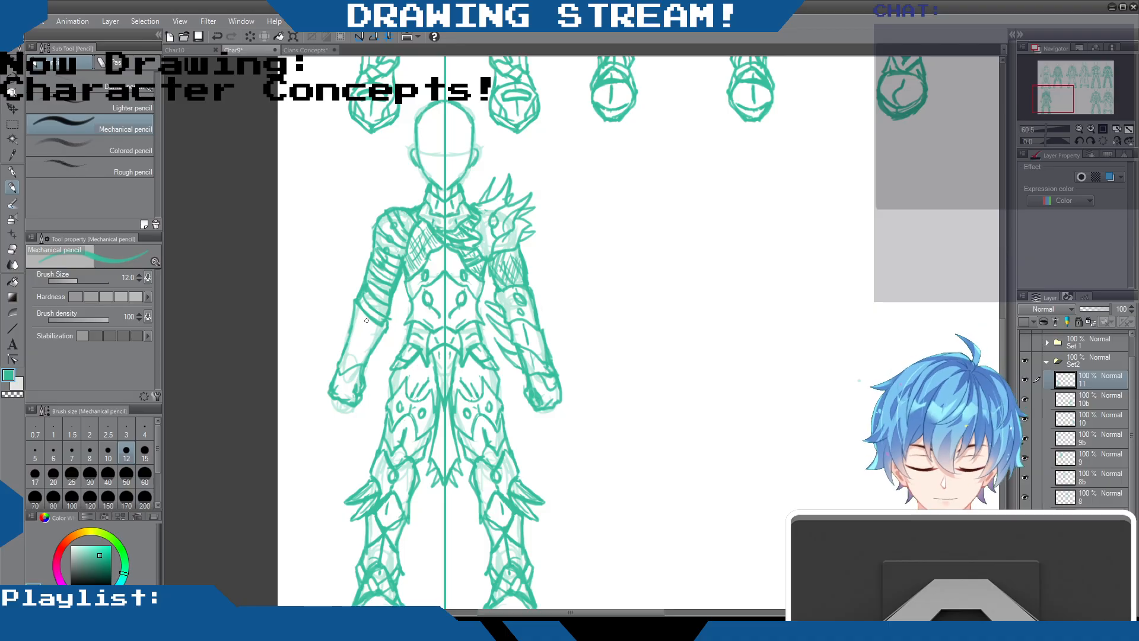
Add oval gems along the banded arm's outer forearm, straps on its glove and extra band lines above the elbow
mouse_move(368, 318)
left_mouse_down()
mouse_move(356, 363)
mouse_move(368, 353)
left_mouse_up()
mouse_move(354, 312)
left_mouse_down()
mouse_move(343, 346)
mouse_move(343, 330)
mouse_move(391, 333)
mouse_move(336, 378)
mouse_move(358, 389)
mouse_move(333, 389)
mouse_move(362, 391)
left_mouse_up()
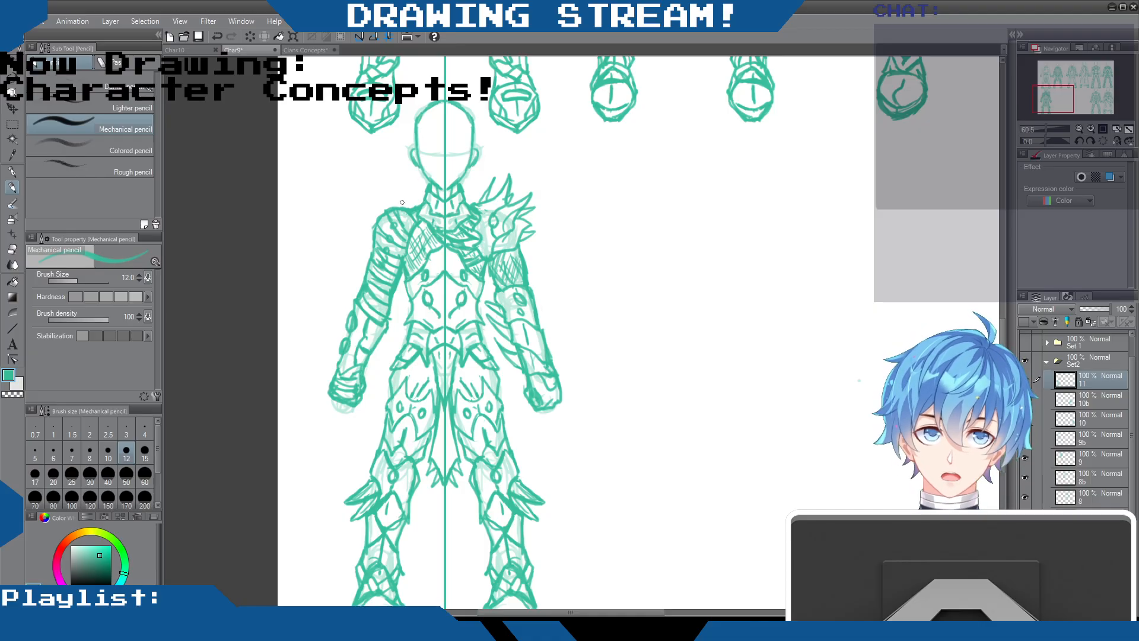
left_click(12, 249)
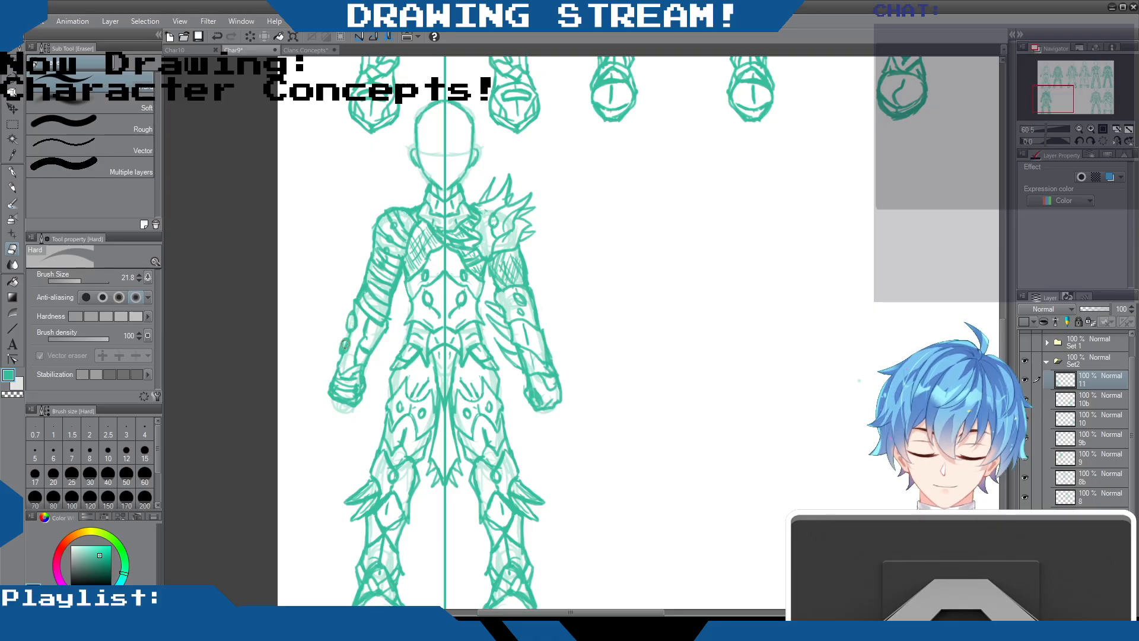
left_click(13, 187)
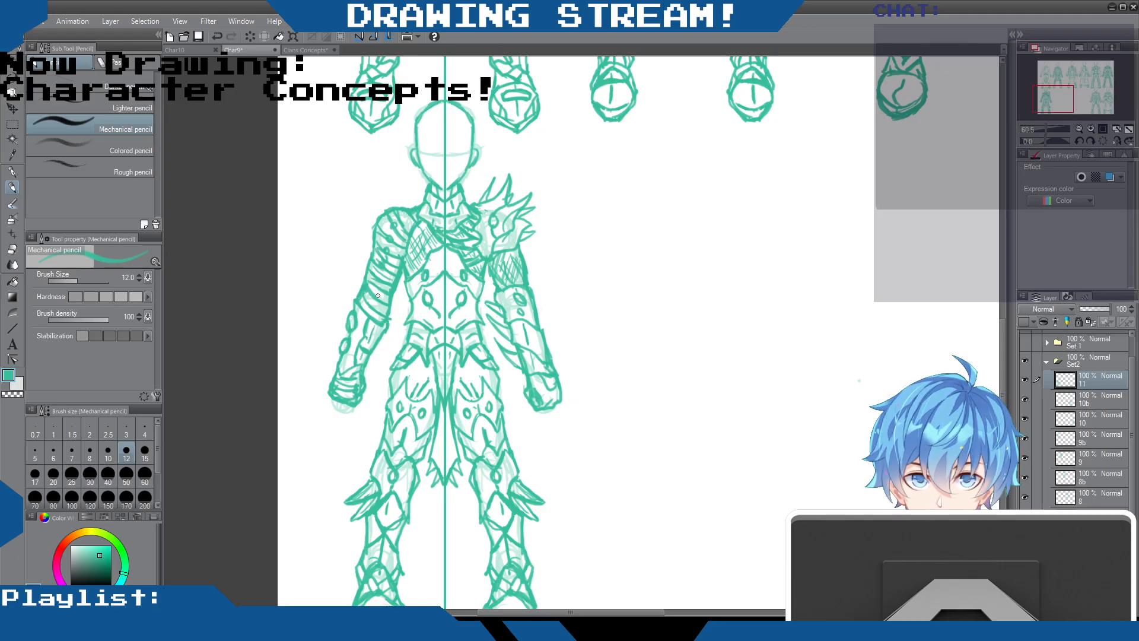
left_click_drag(372, 286, 382, 296)
left_click_drag(371, 297, 385, 307)
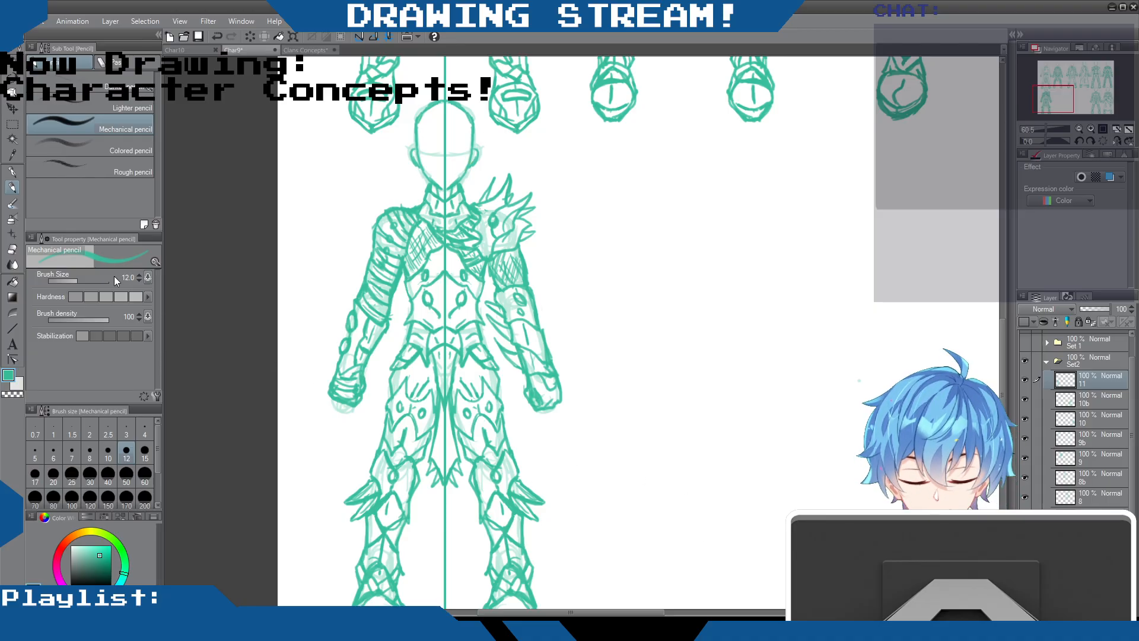
Sketch a curved inner line down the hanging waist cloth below the belt on layer 11
key("e")
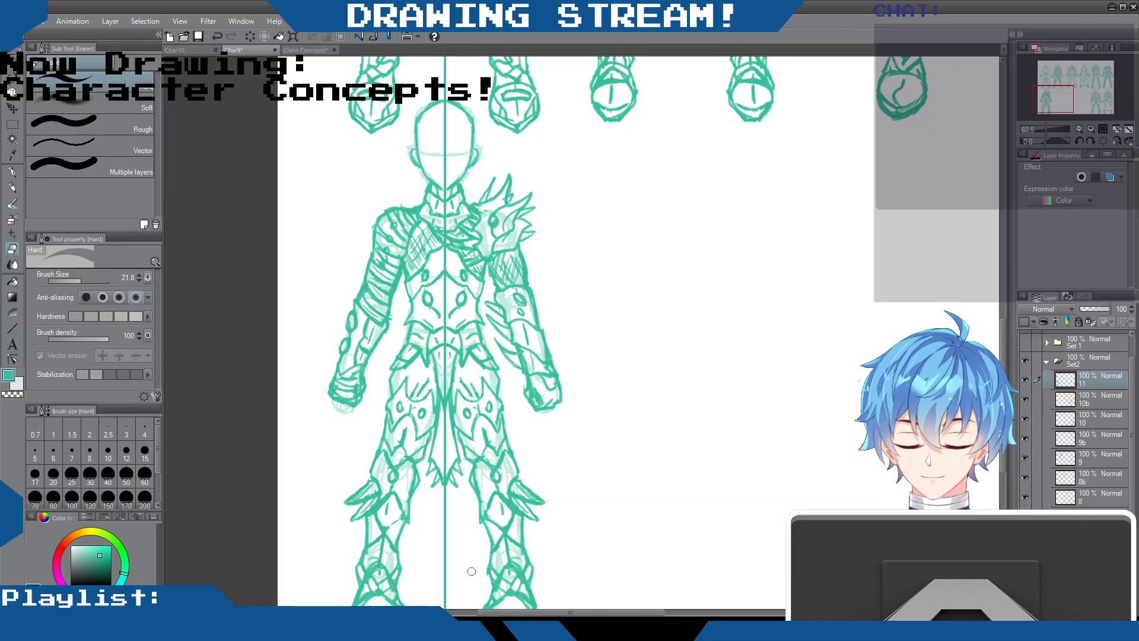
scroll(472, 571, "down", 5)
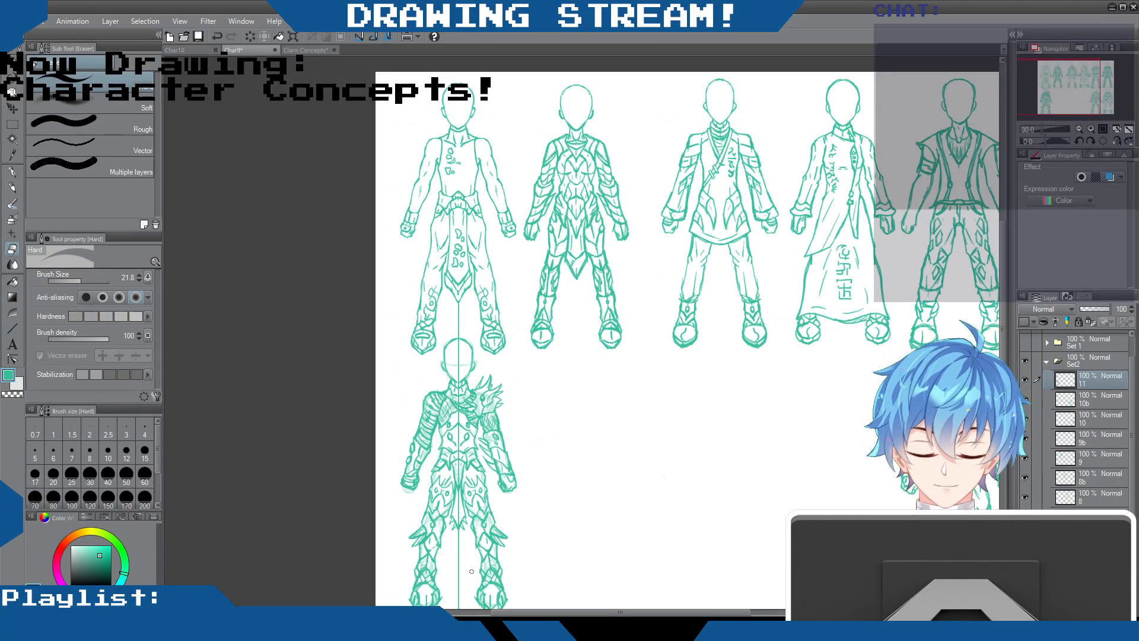
scroll(472, 571, "up", 3)
scroll(471, 571, "up", 3)
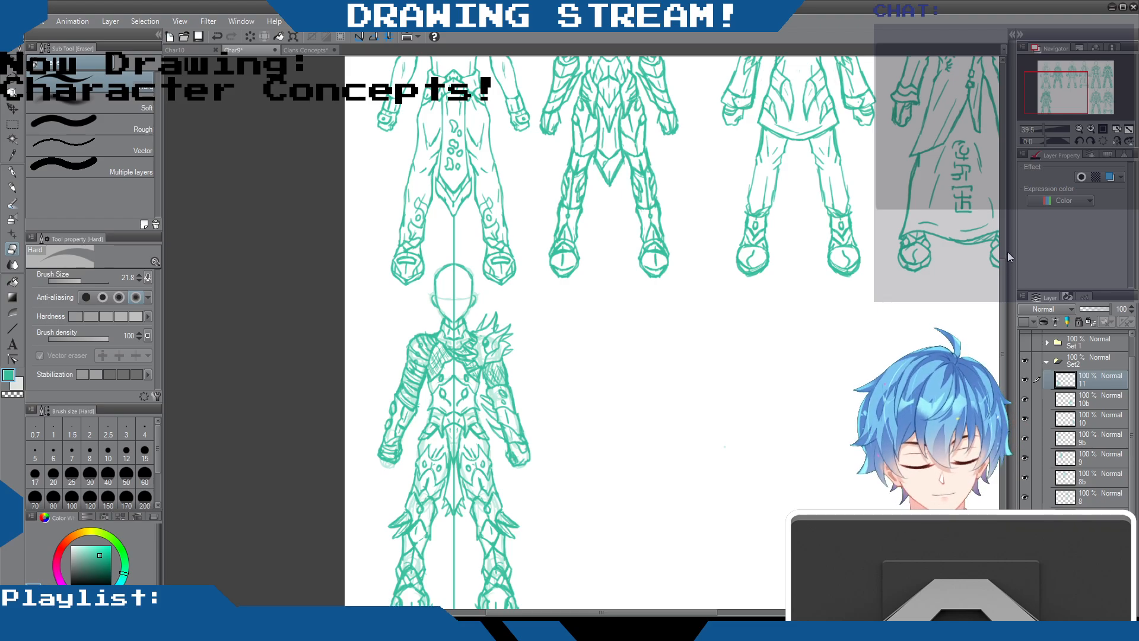
left_click_drag(1004, 244, 998, 301)
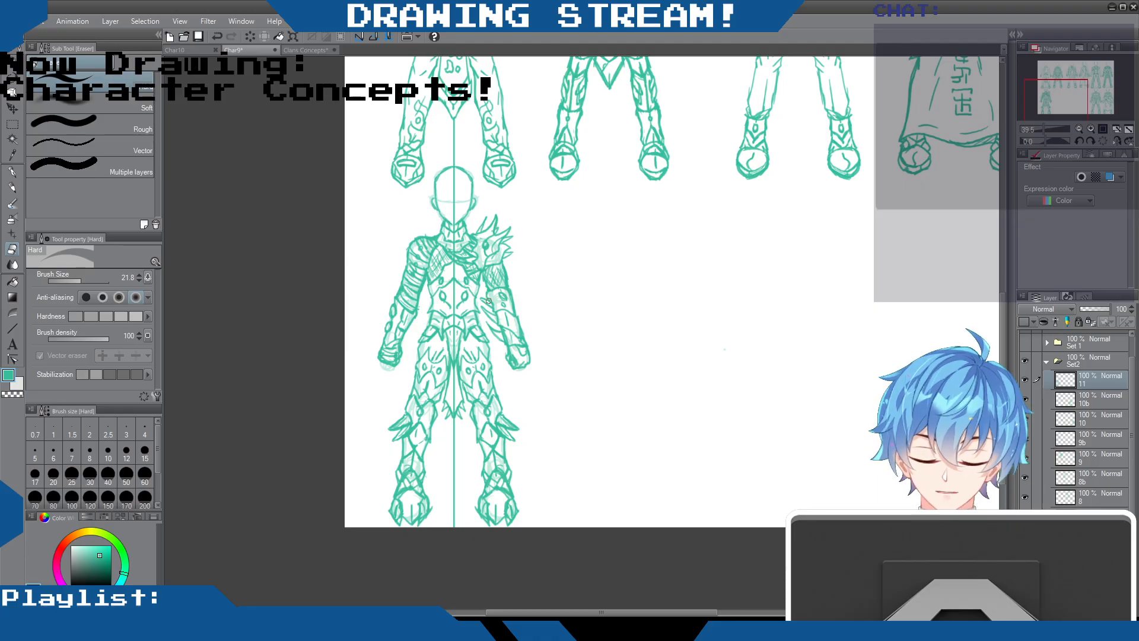
scroll(481, 306, "up", 3)
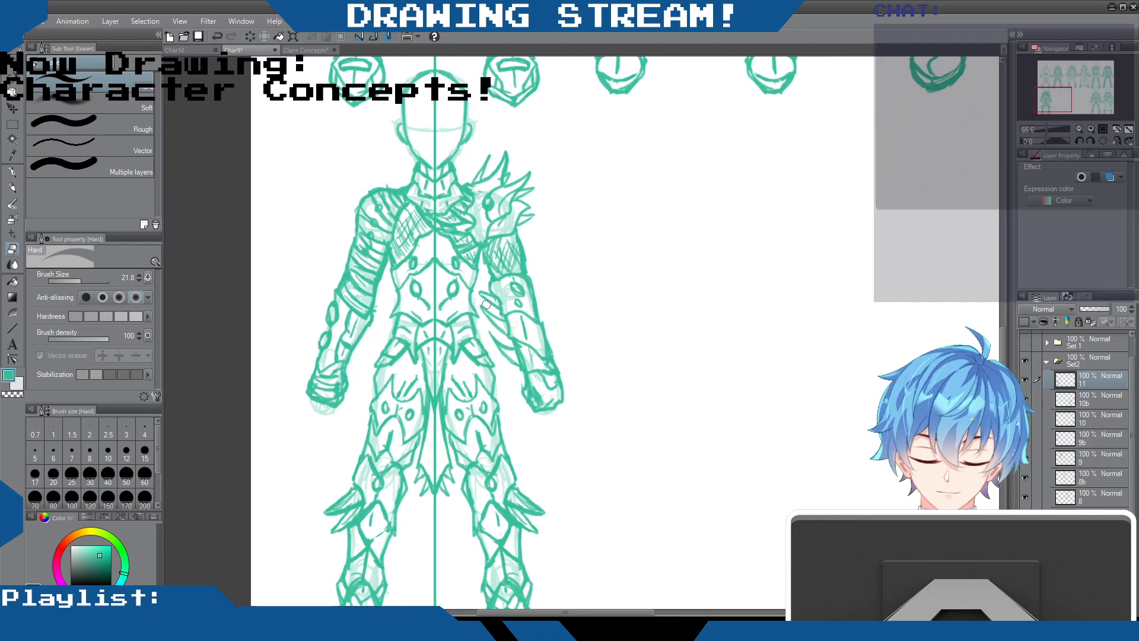
left_click(12, 187)
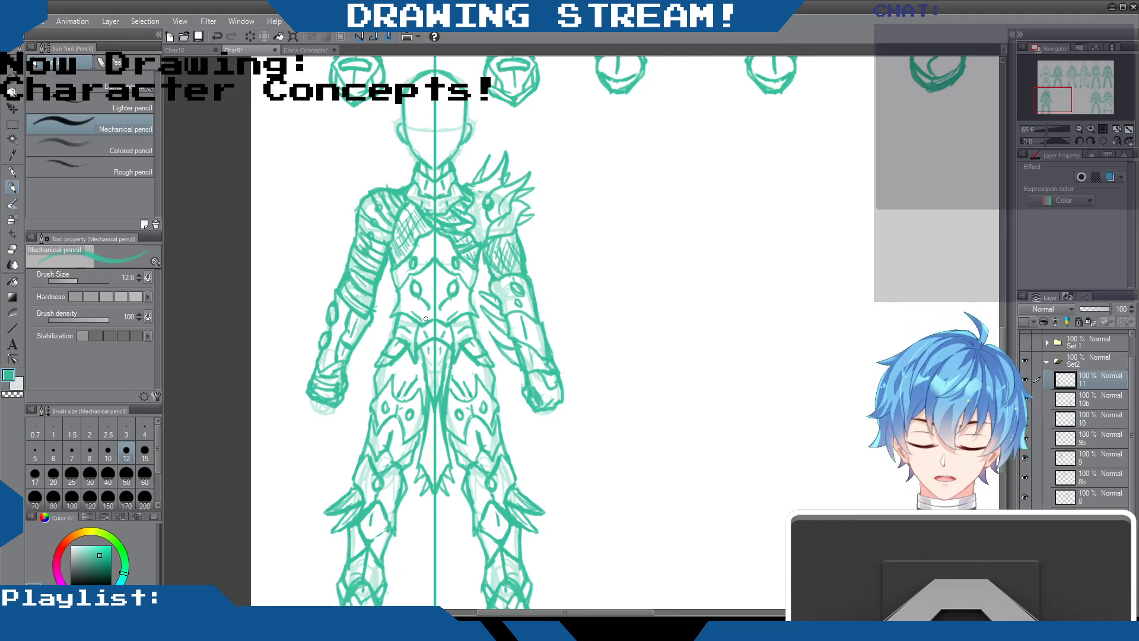
left_click_drag(416, 363, 423, 404)
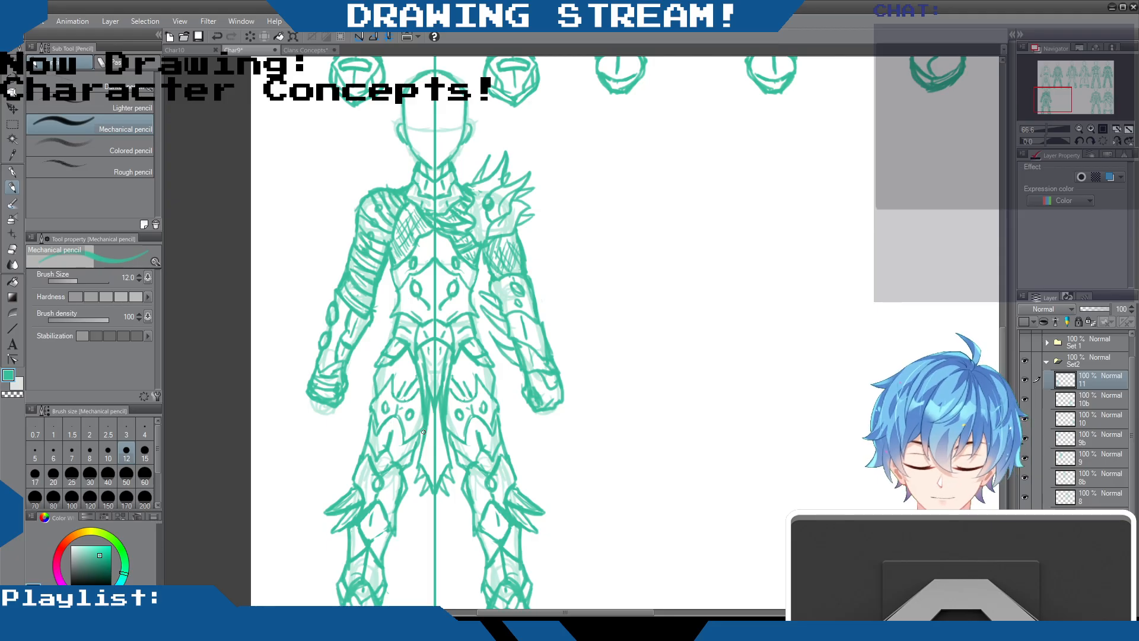
Erase the crowded lines in the upper waist cloth, redraw its inner panel lines with the Mechanical pencil and save the file
key("e")
left_click_drag(423, 352, 428, 422)
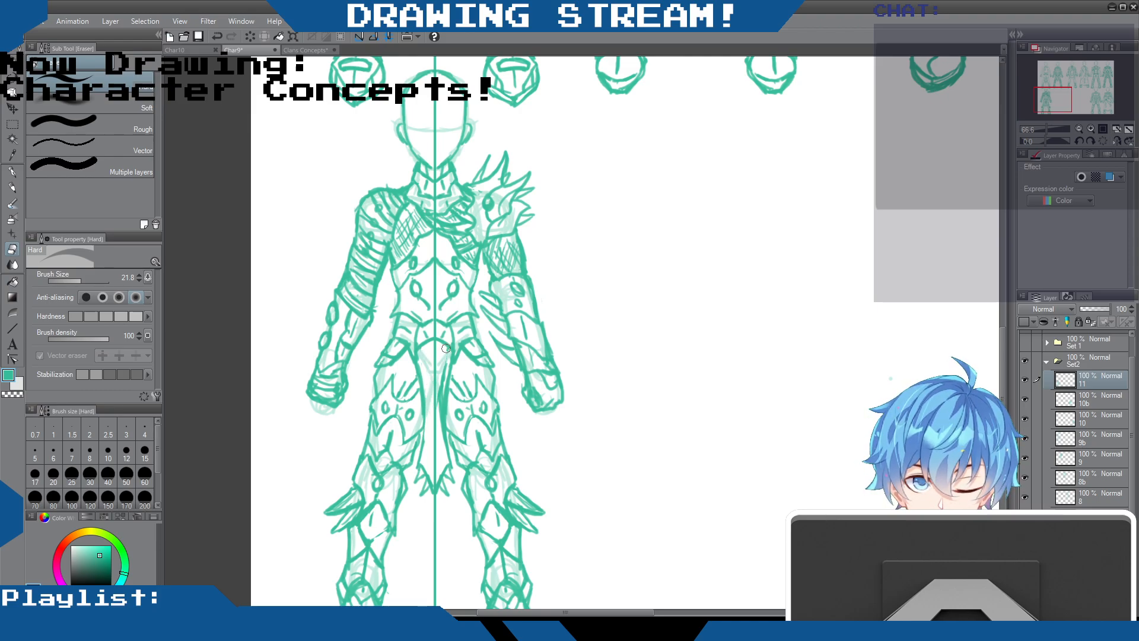
left_click_drag(448, 359, 440, 431)
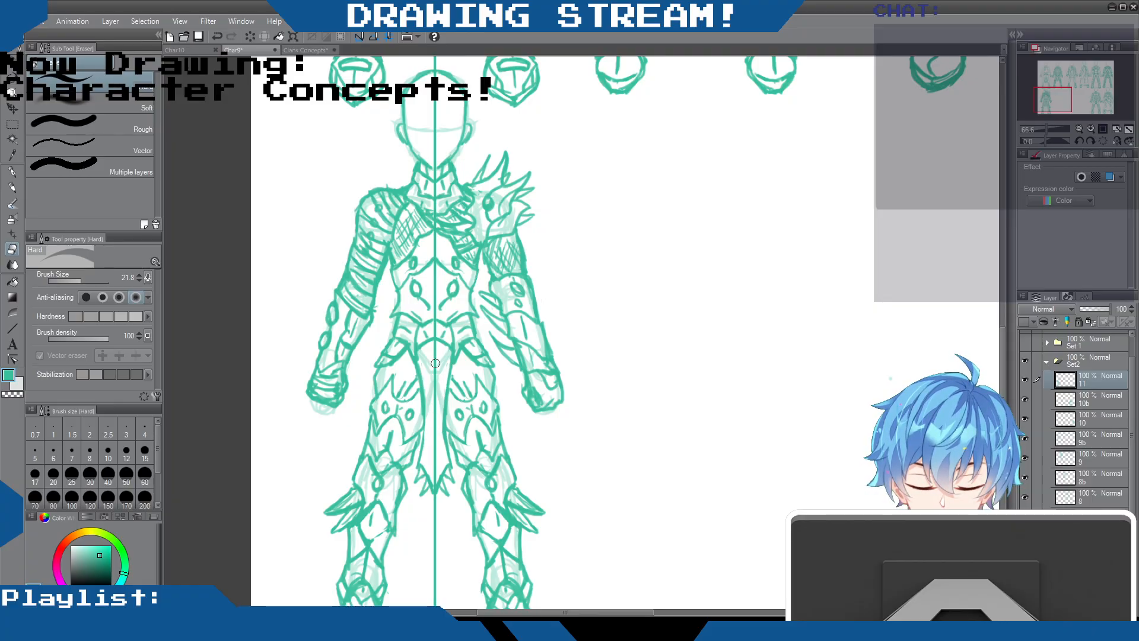
left_click(13, 188)
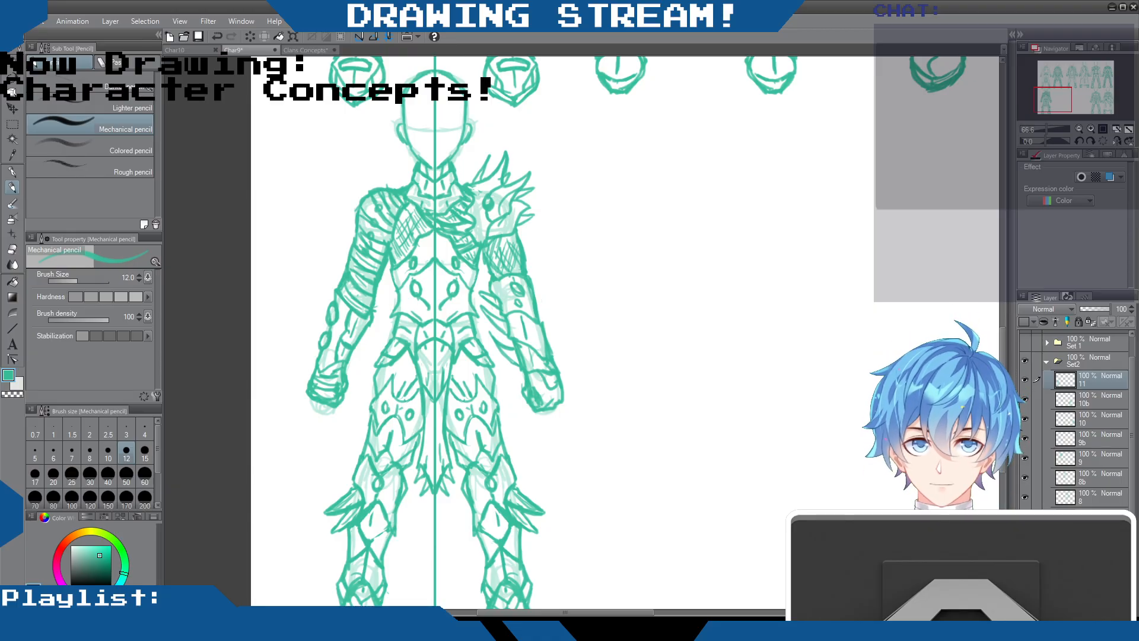
scroll(526, 224, "down", 6)
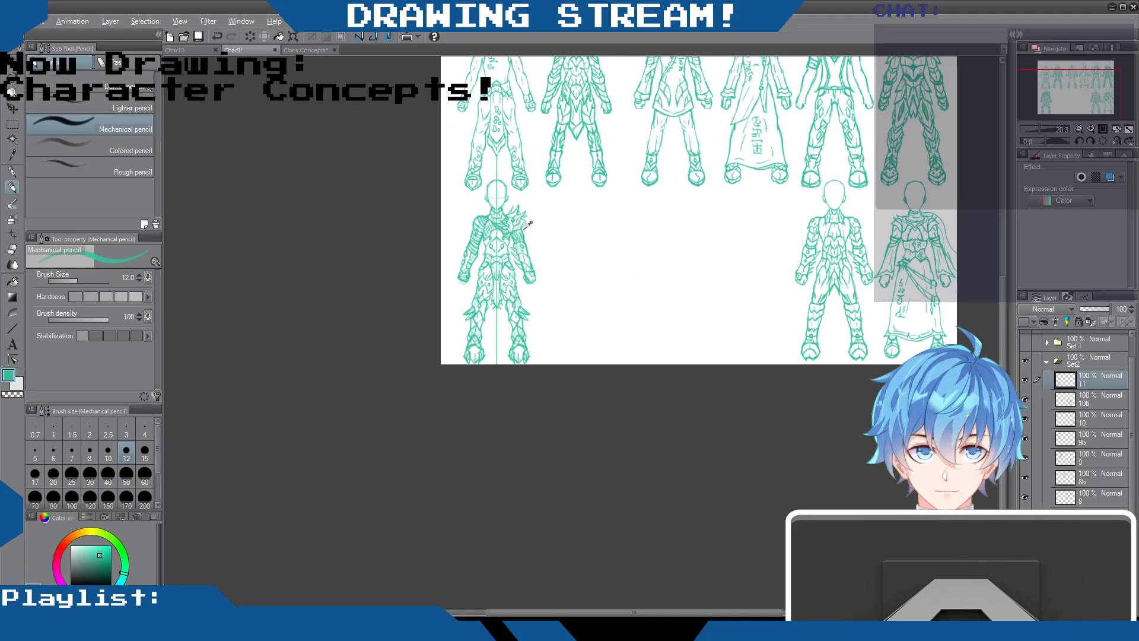
scroll(529, 224, "up", 1)
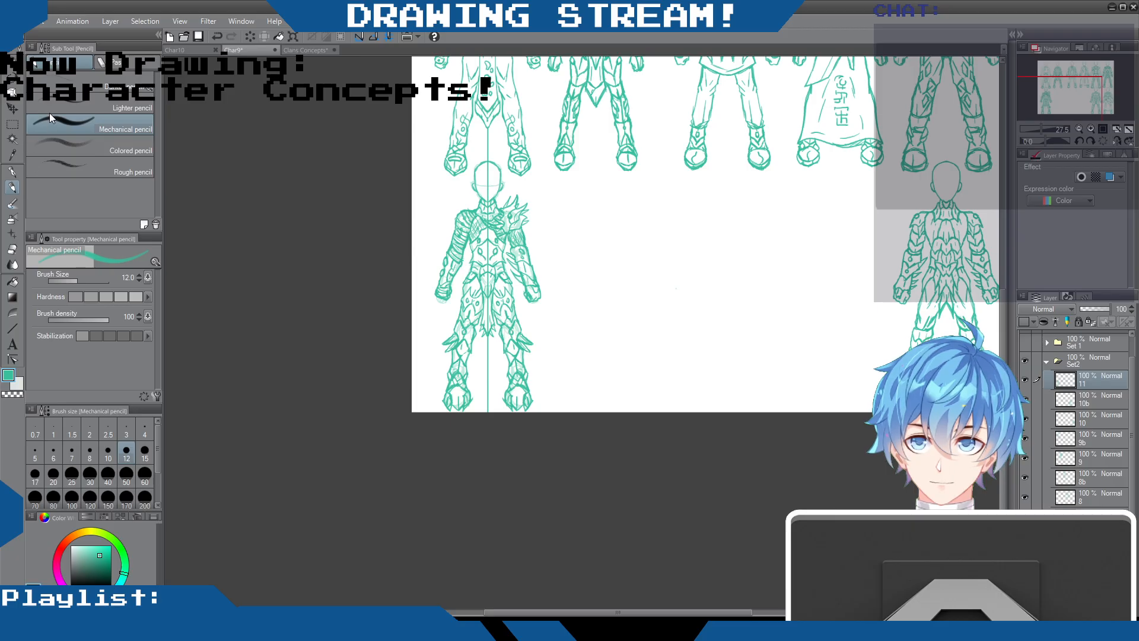
key("ctrl+s")
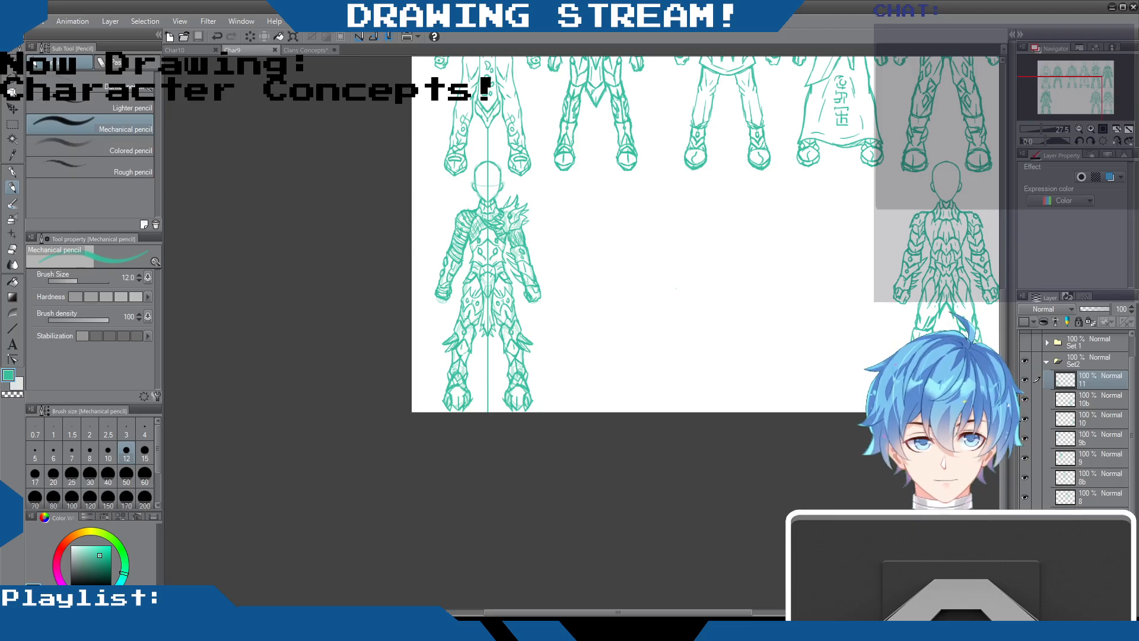
Move the finished layer 11 outfit off the base mannequin to the empty spot below the third outfit of the upper row
scroll(706, 297, "up", 4)
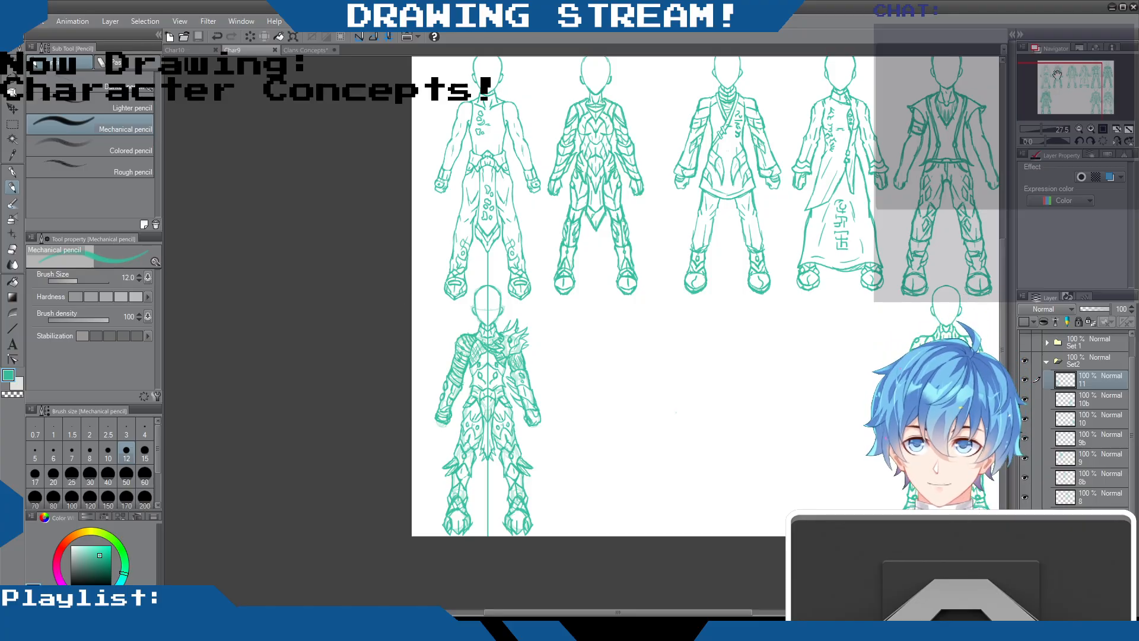
left_click(11, 108)
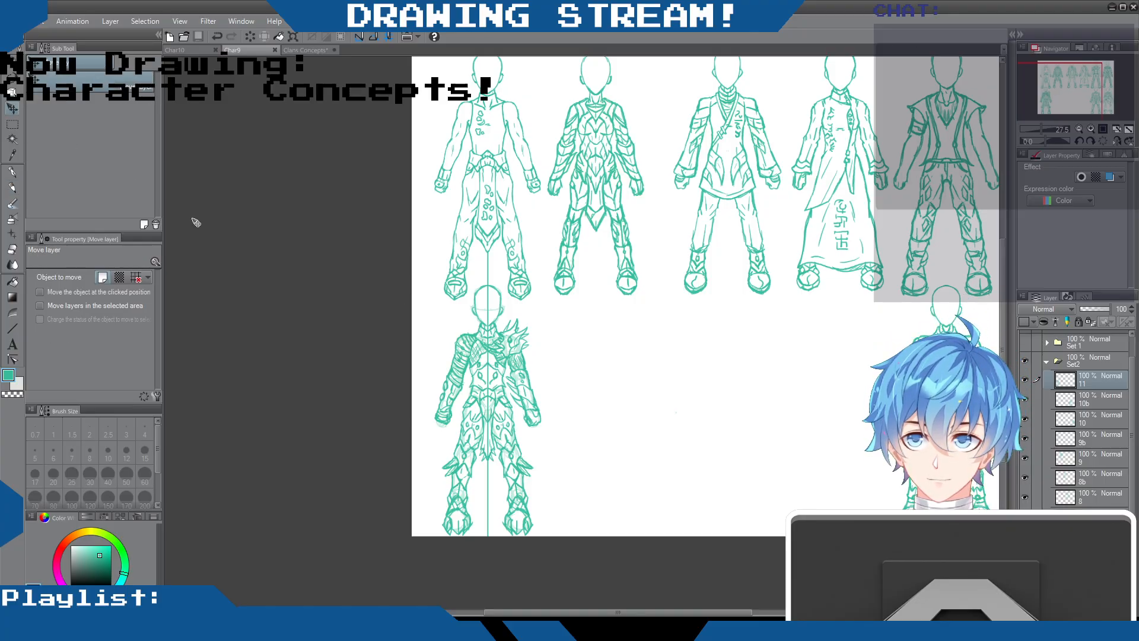
left_click_drag(515, 418, 758, 435)
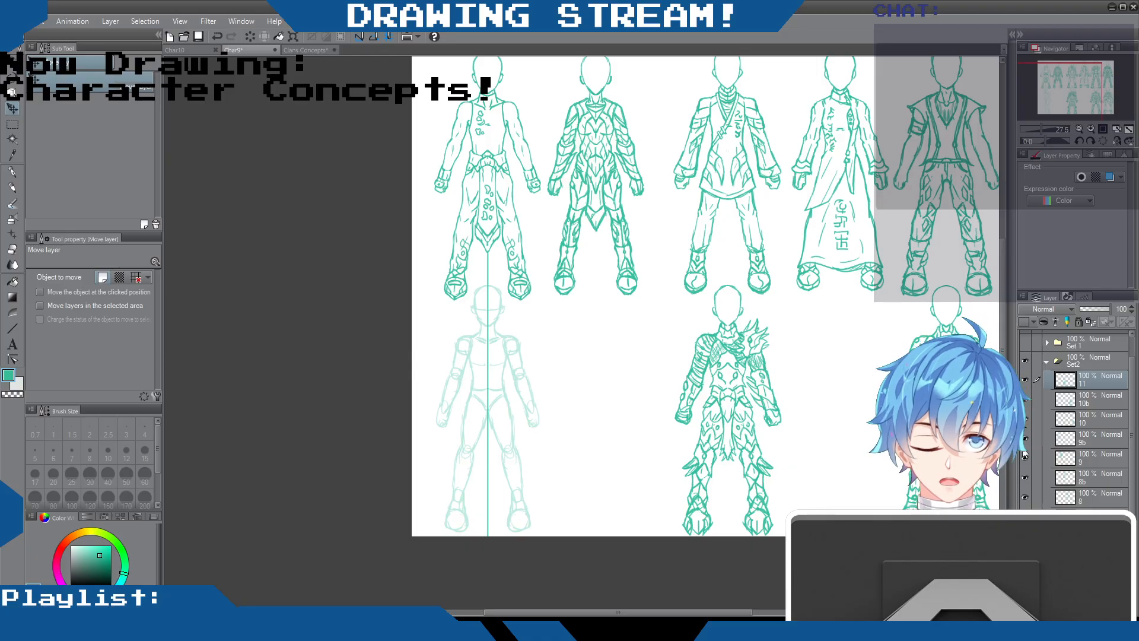
scroll(943, 491, "down", 3)
scroll(826, 507, "up", 4)
left_click_drag(615, 615, 685, 614)
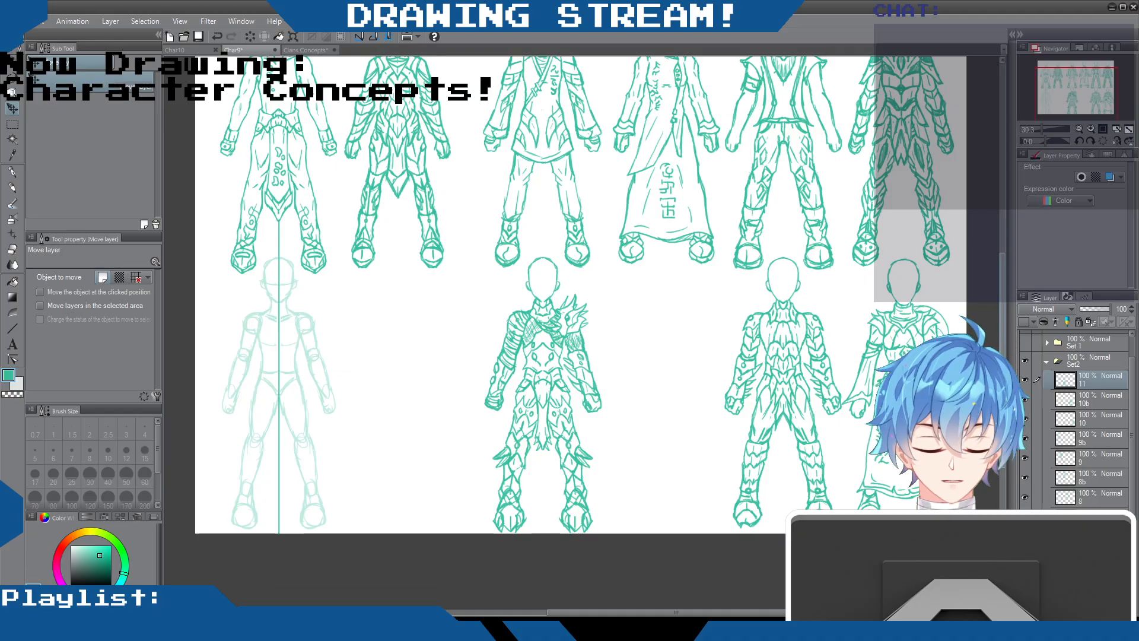
scroll(1005, 315, "up", 3)
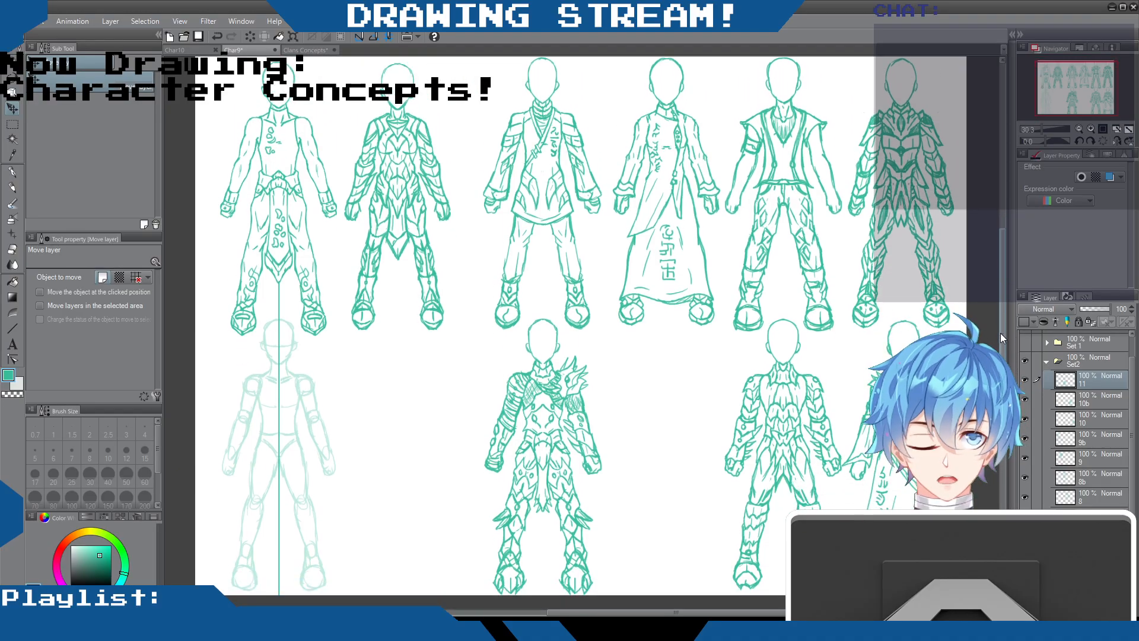
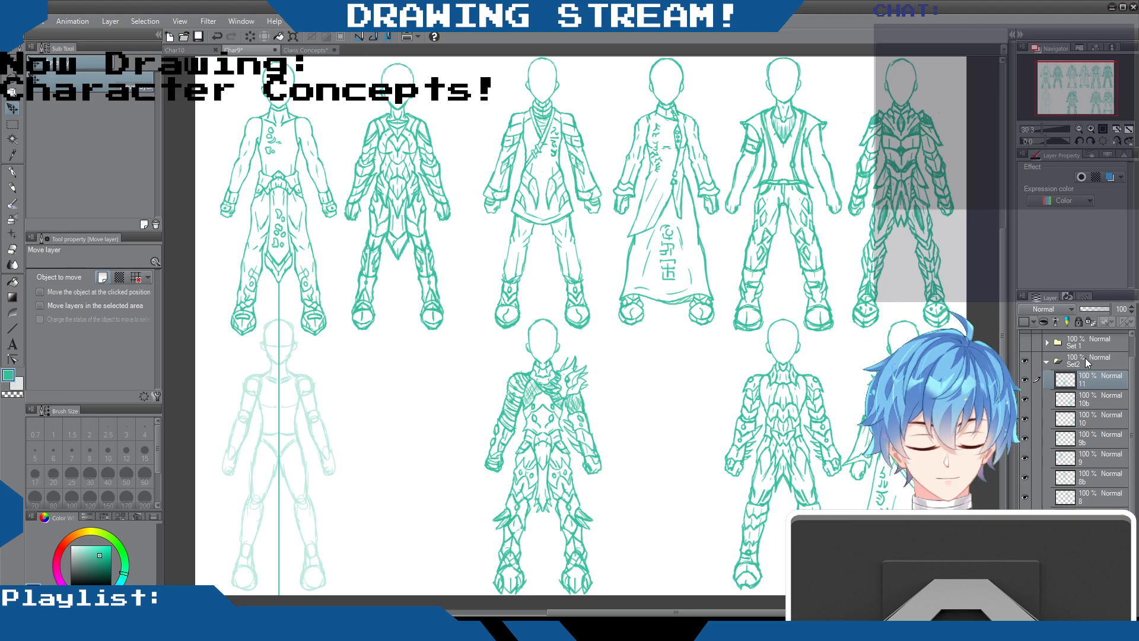
Create a new layer named 11b above layer 11 in the Set2 folder and ready the Mechanical pencil
scroll(1084, 358, "up", 2)
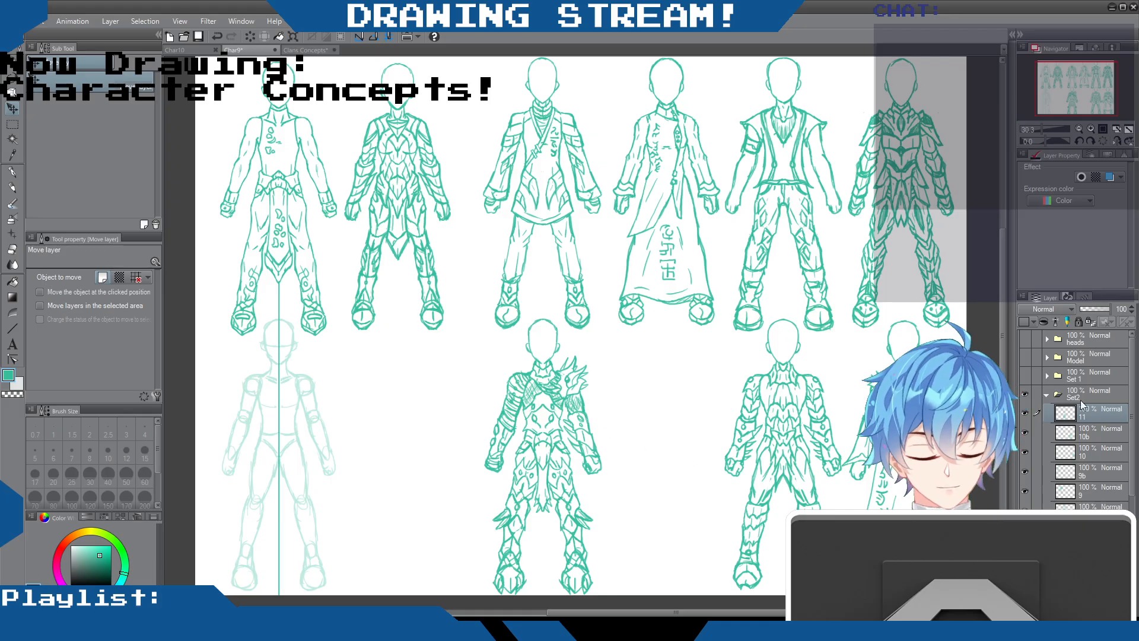
scroll(542, 427, "up", 5)
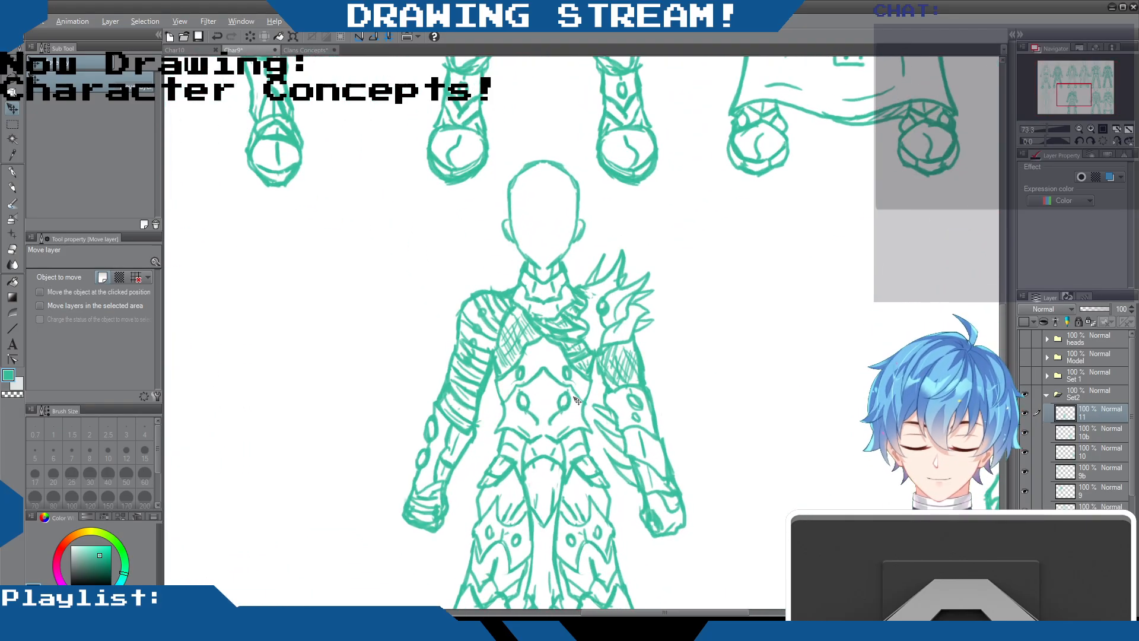
left_click(11, 189)
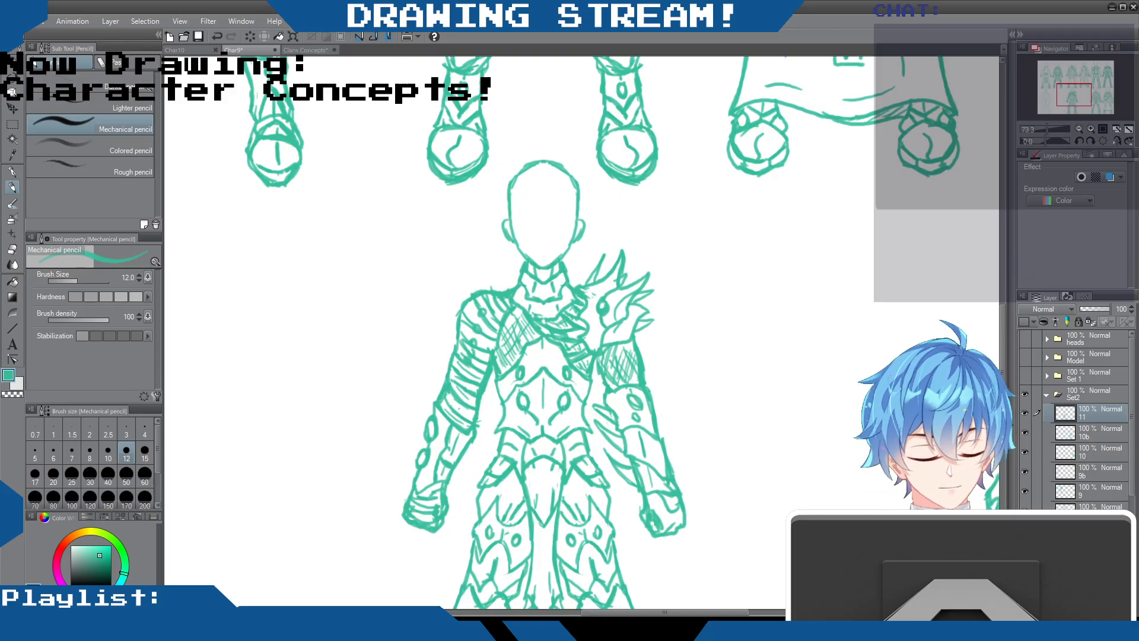
key("ctrl+shift+n")
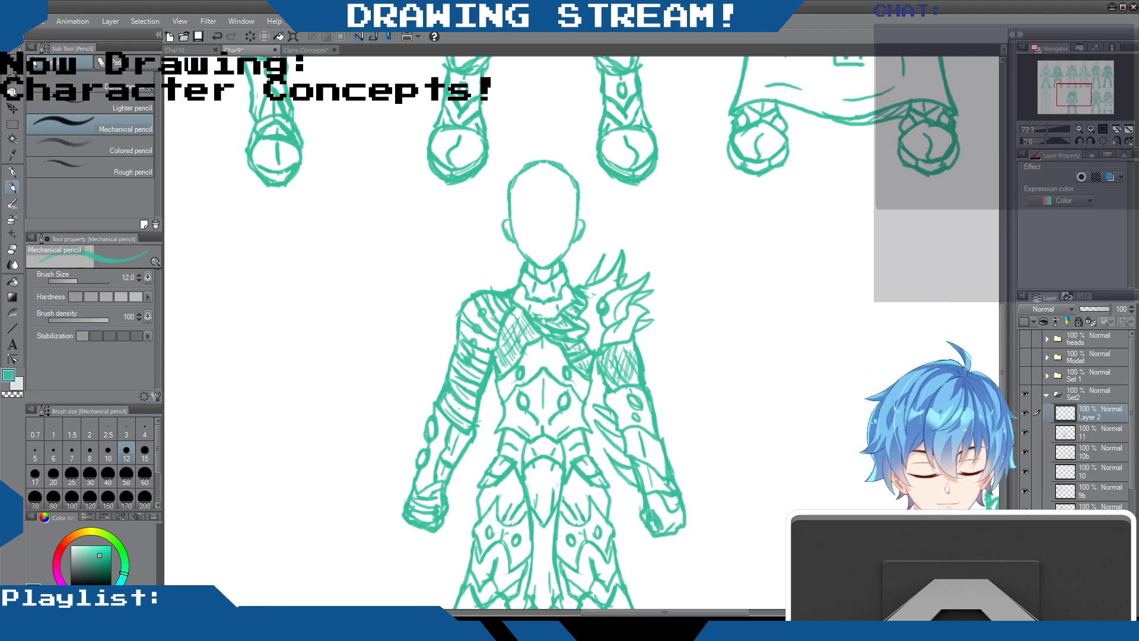
type("11b")
key("Return")
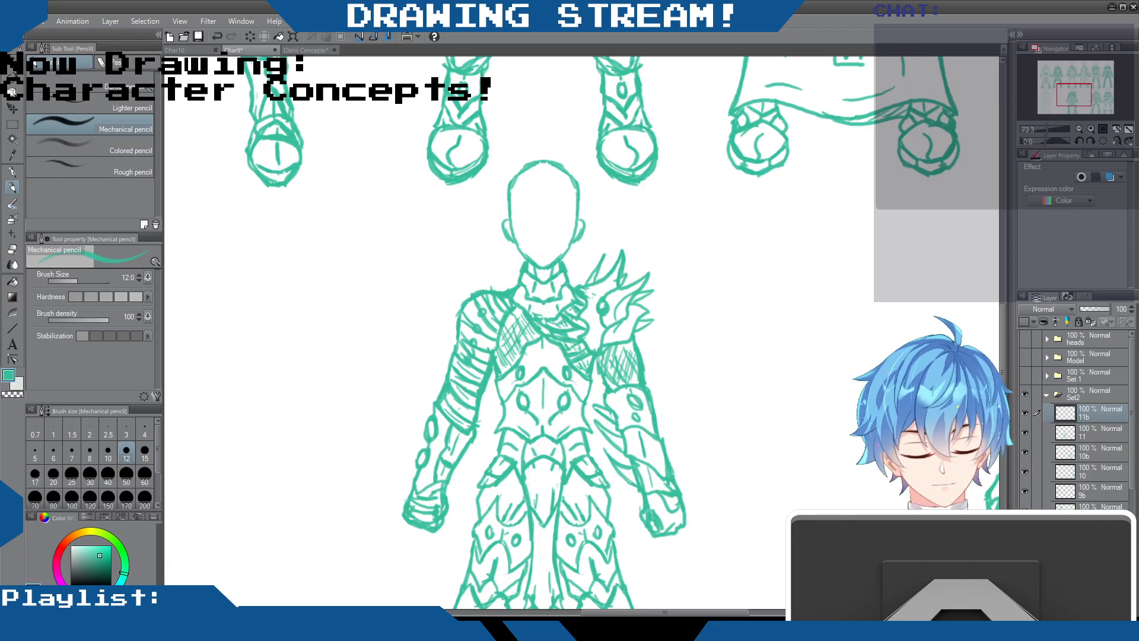
Swap the base mannequin by showing the "front primary f" layer and hiding "front primary m"
scroll(479, 142, "down", 6)
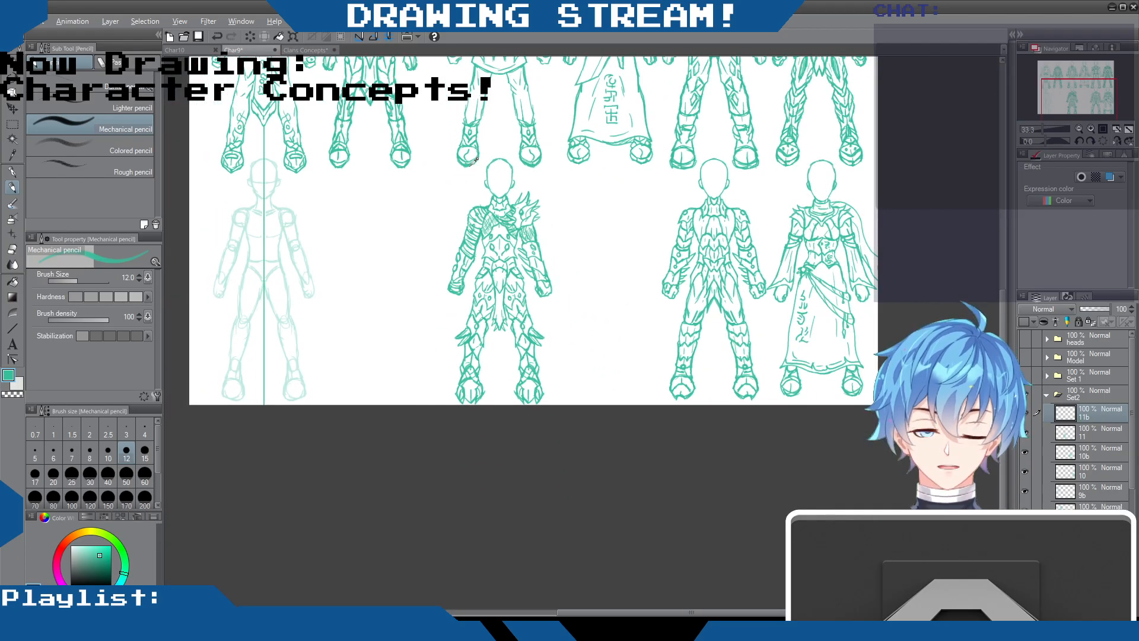
scroll(477, 148, "up", 2)
left_click_drag(642, 611, 557, 599)
scroll(490, 231, "up", 7)
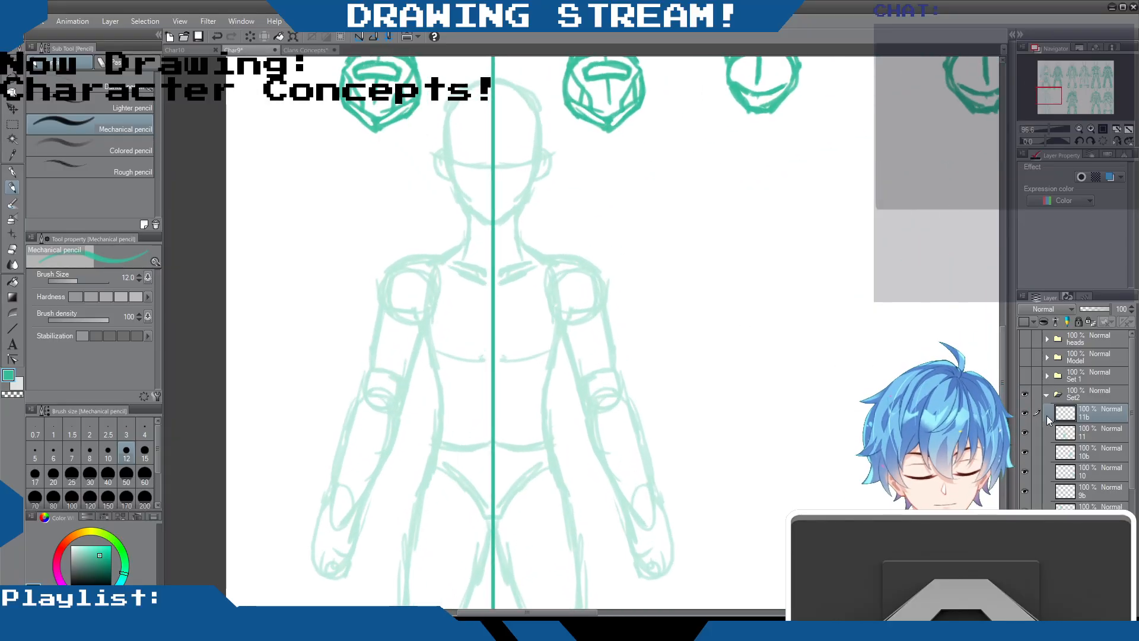
scroll(1051, 415, "down", 3)
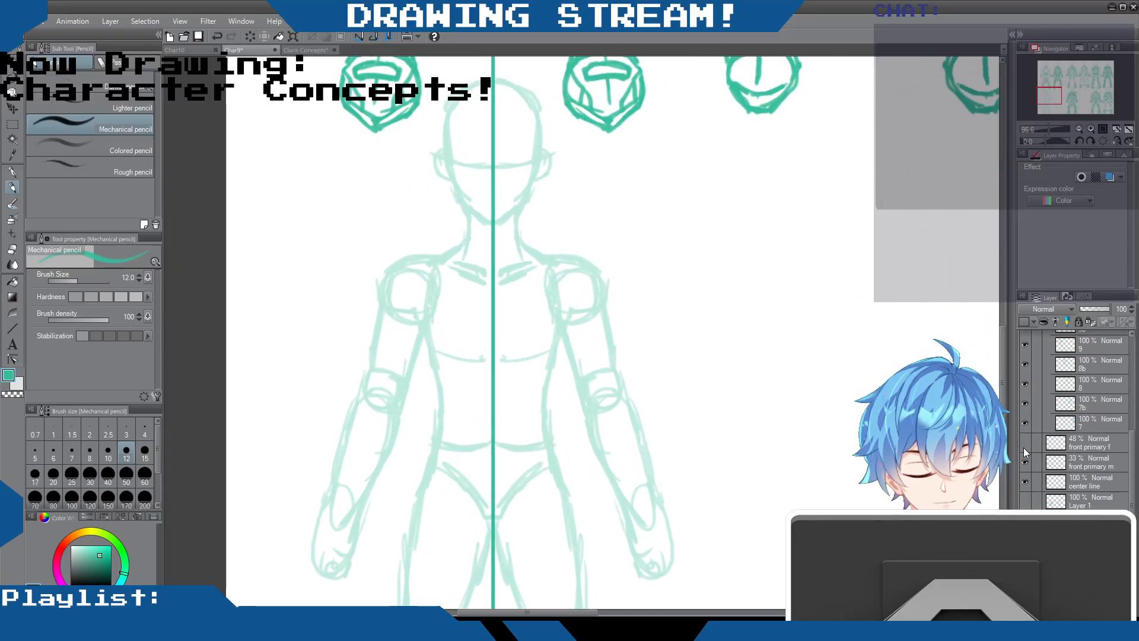
left_click(1024, 442)
left_click(1025, 462)
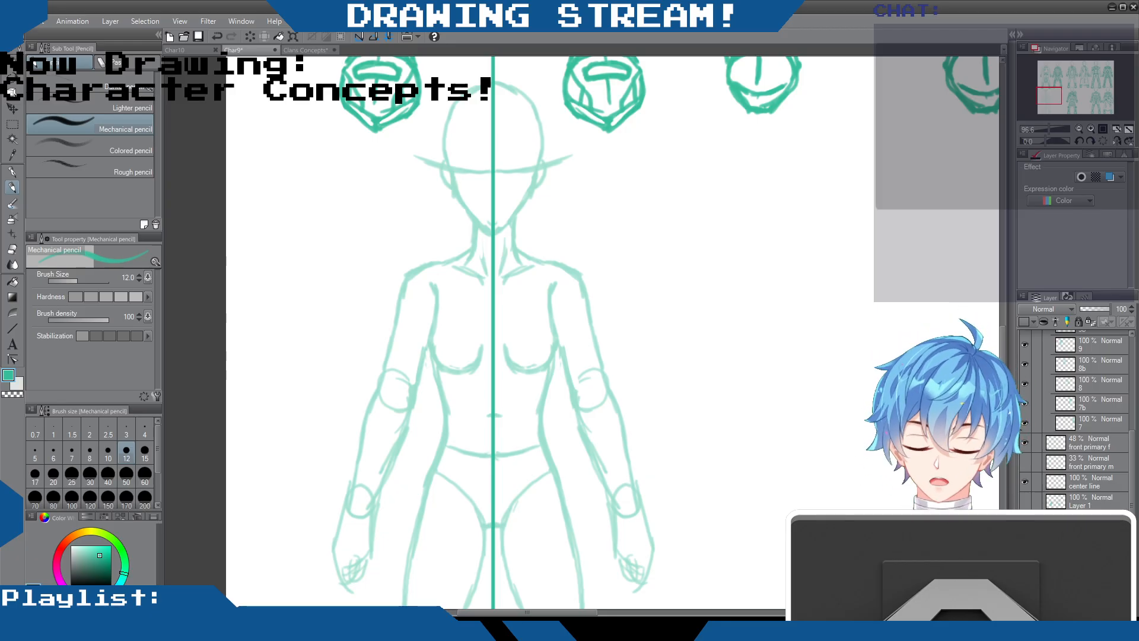
Outline one half of the female mannequin's head, ear, jaw and neck on layer 11b, beside the center line
left_click_drag(541, 149, 535, 177)
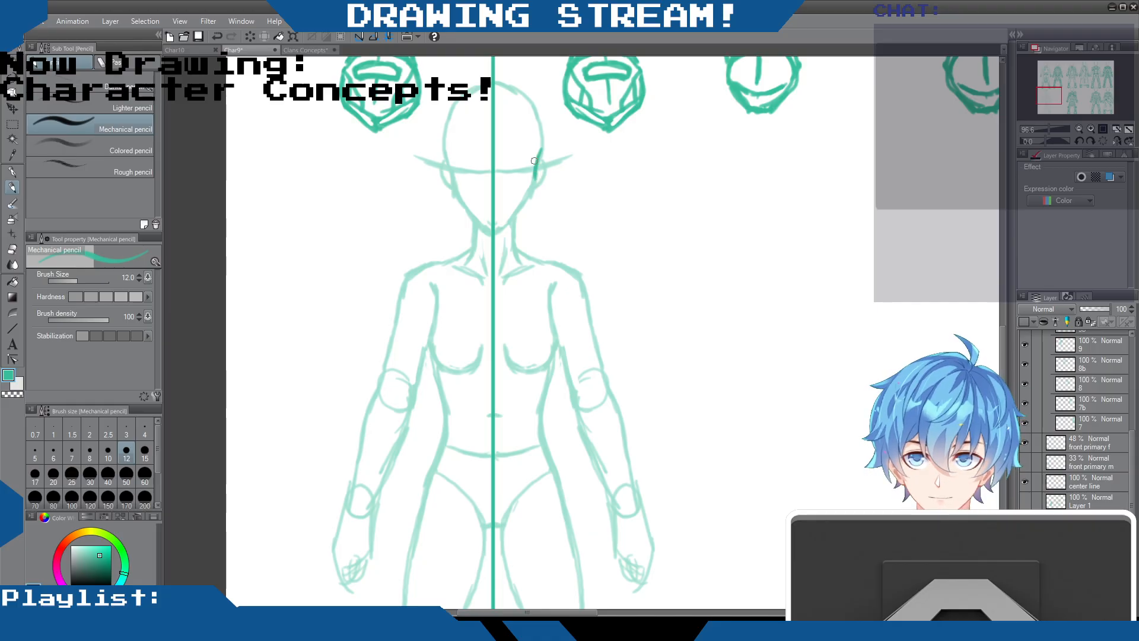
scroll(536, 161, "up", 1)
scroll(535, 159, "down", 2)
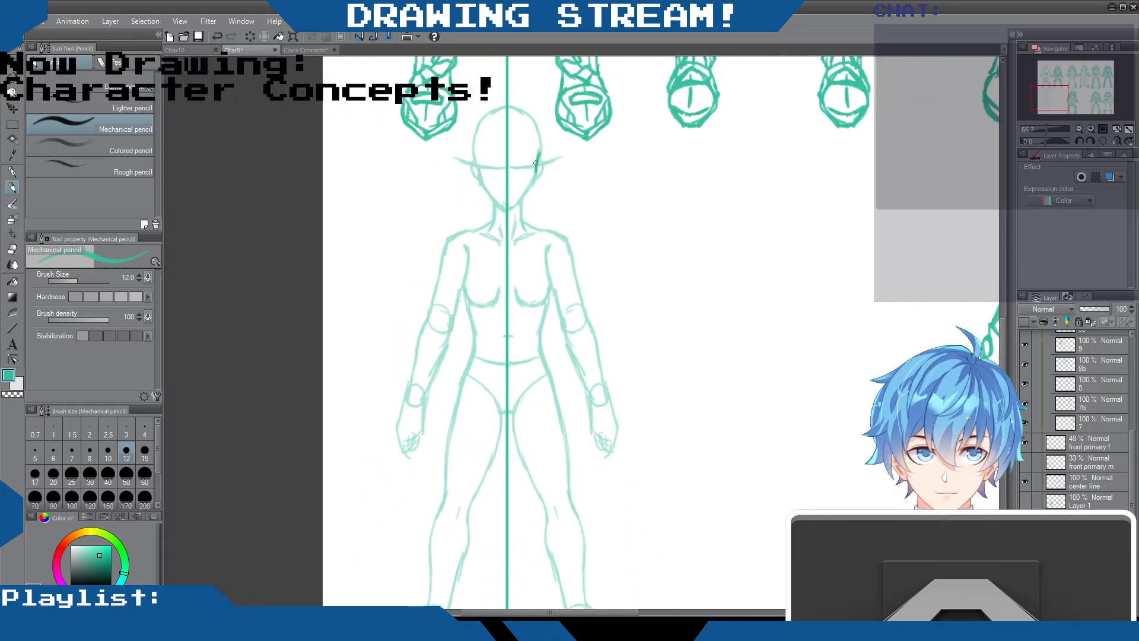
mouse_move(535, 173)
left_mouse_down()
mouse_move(511, 207)
mouse_move(535, 178)
left_mouse_up()
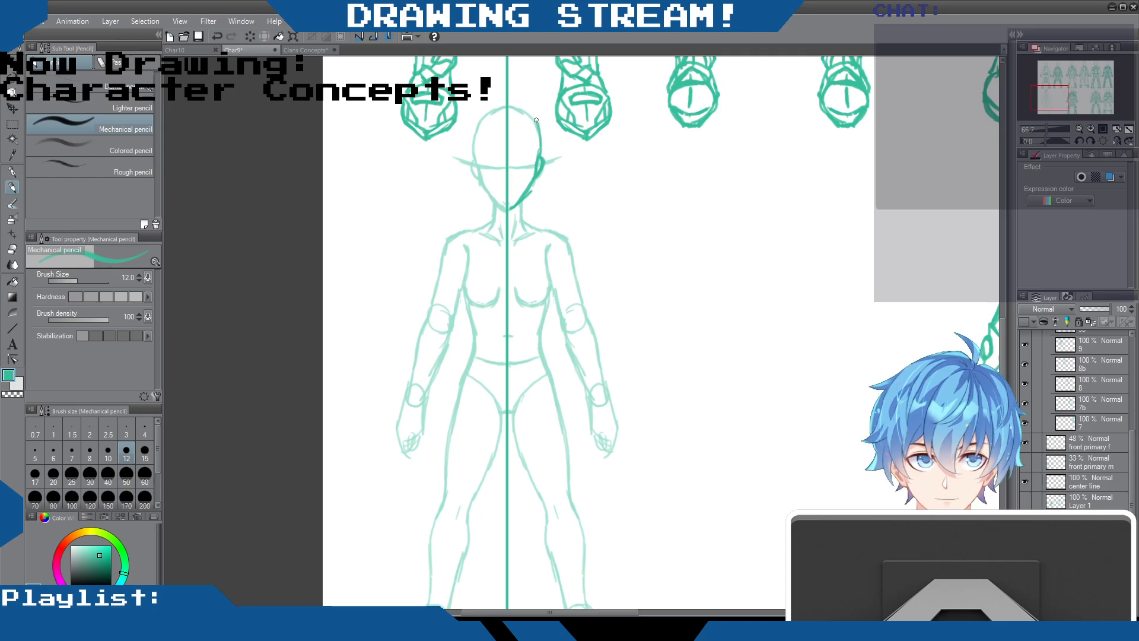
left_click_drag(515, 103, 535, 130)
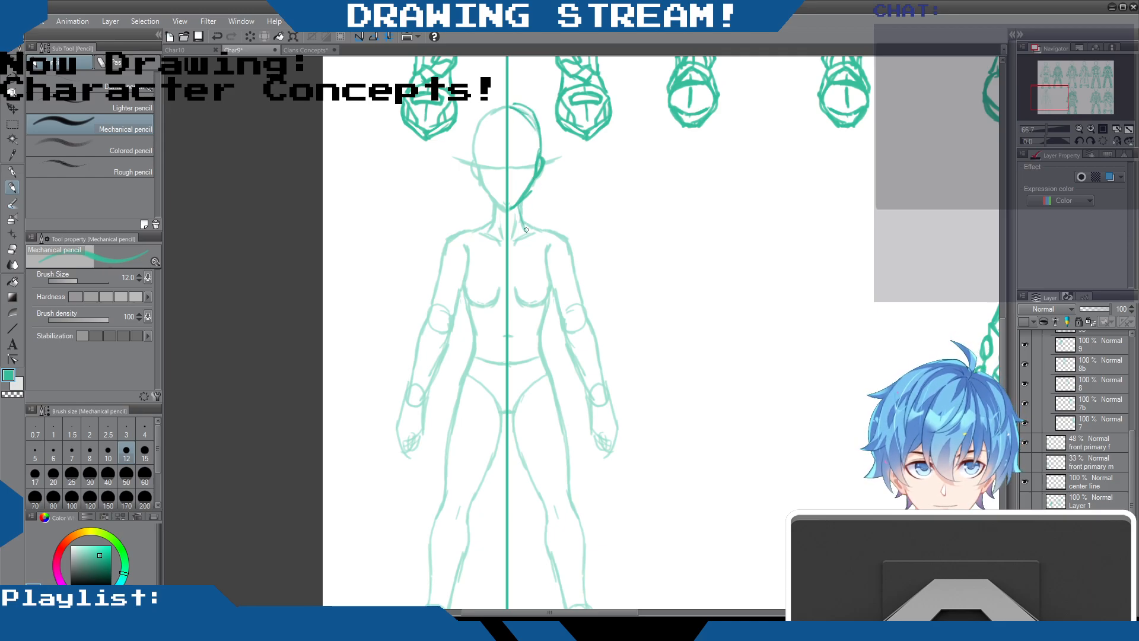
left_click_drag(528, 230, 520, 208)
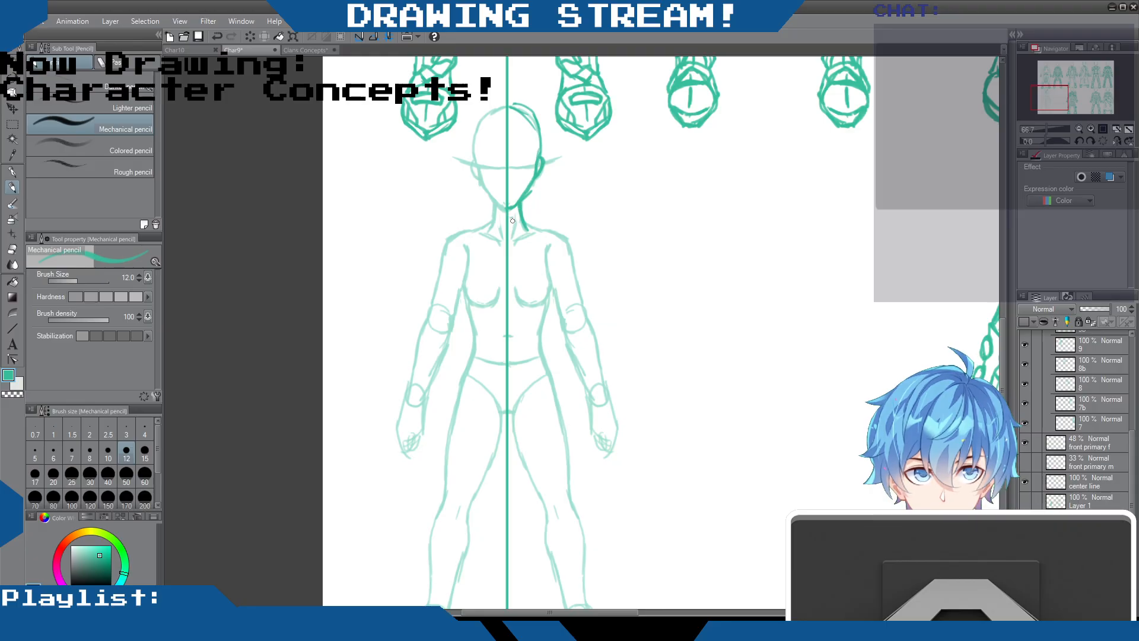
Sketch the folded, pointed collar around the half neck, clean it with the eraser and reinforce the crown of the head
left_click_drag(513, 240, 523, 219)
mouse_move(509, 261)
left_mouse_down()
mouse_move(519, 234)
mouse_move(513, 245)
left_mouse_up()
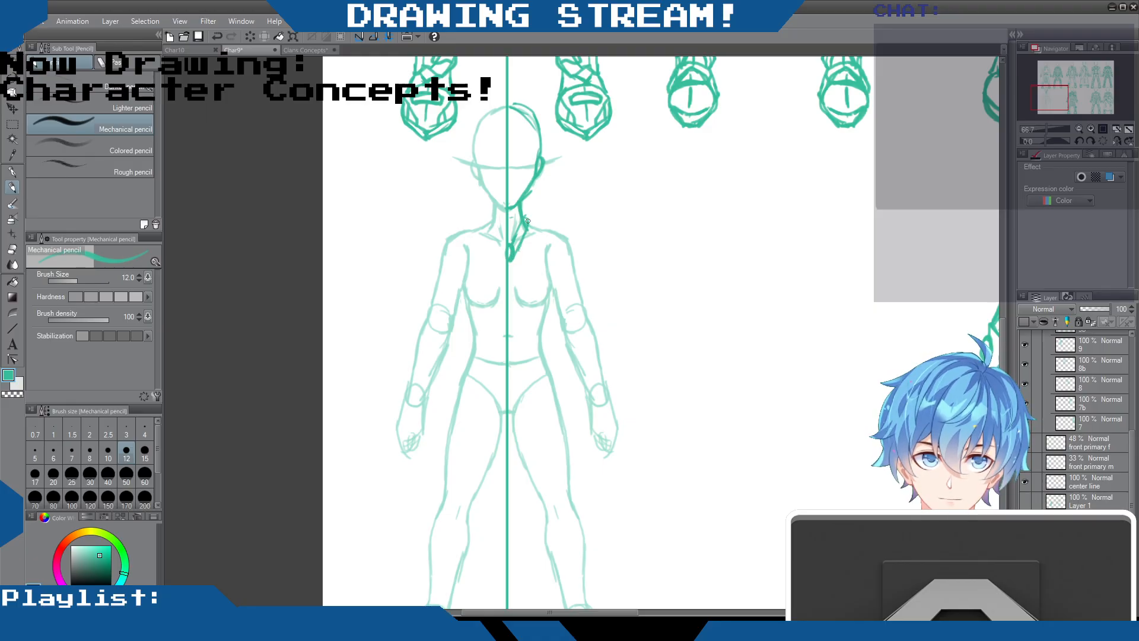
mouse_move(520, 244)
left_mouse_down()
mouse_move(534, 226)
mouse_move(512, 259)
left_mouse_up()
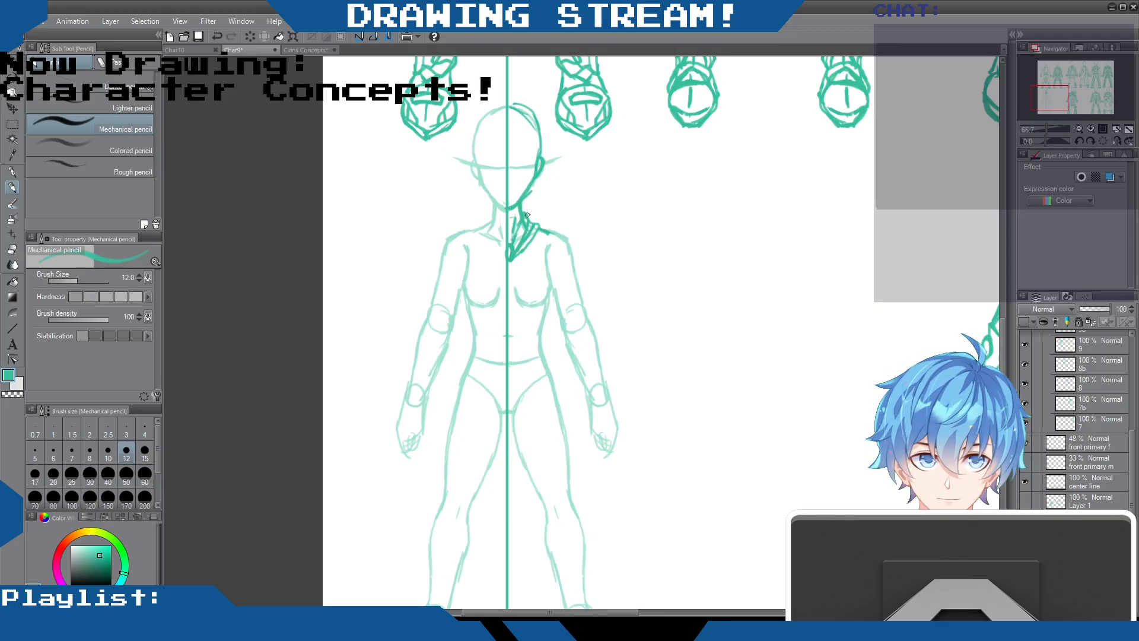
key("e")
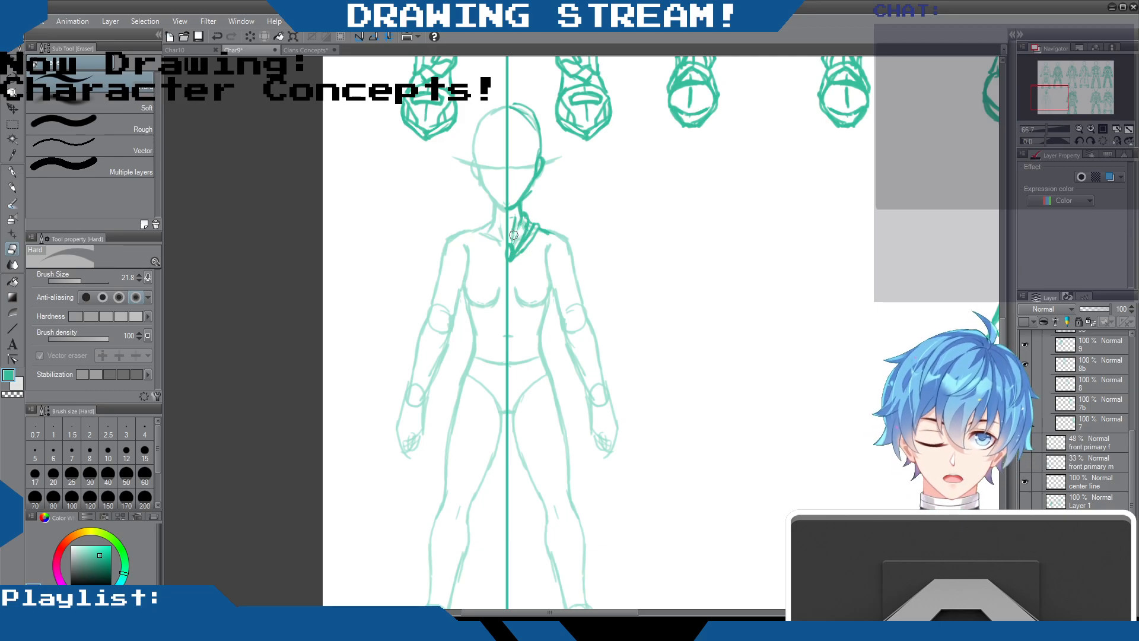
key("p")
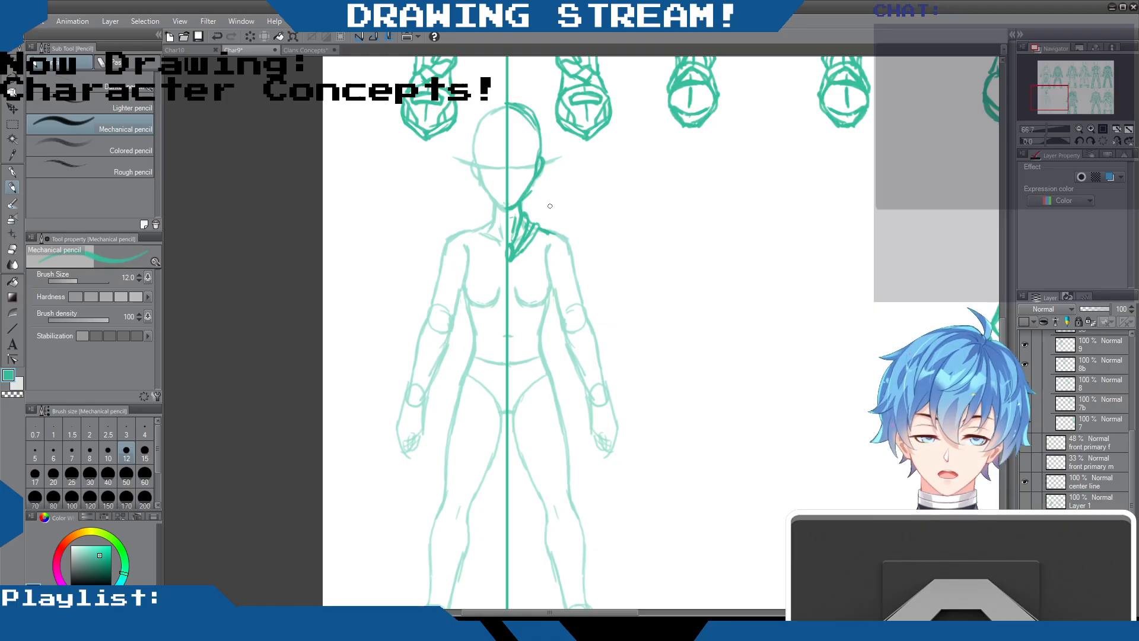
left_click_drag(514, 103, 535, 125)
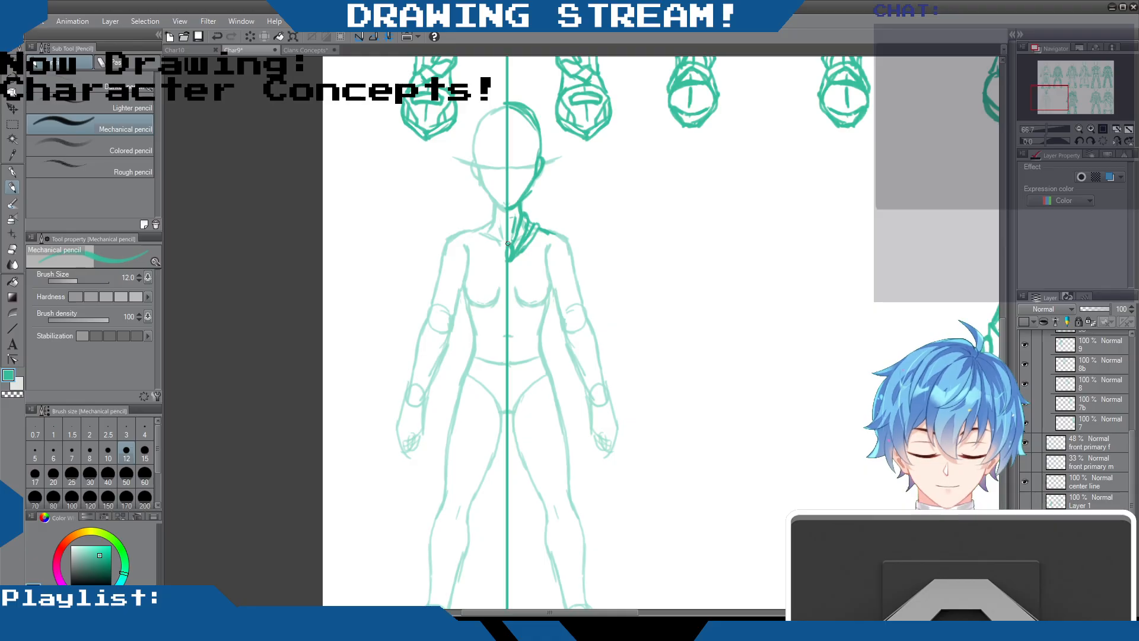
Draw the half torso's chest piece, side contour and pointed waist cloth, refining the chest lines with eraser and pencil
left_click_drag(509, 297, 526, 267)
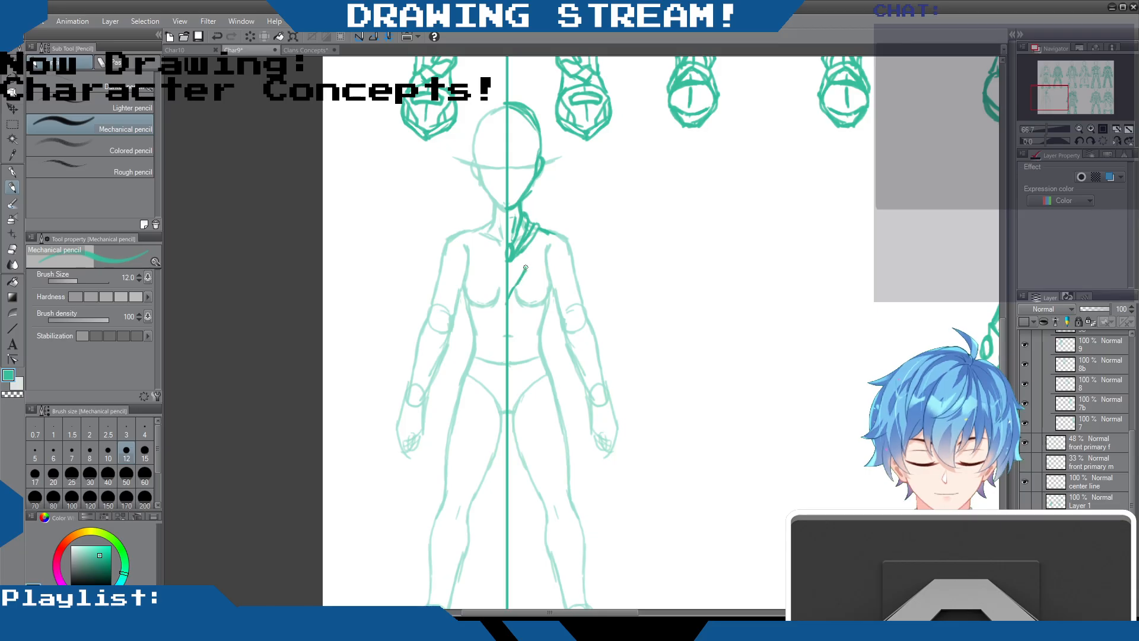
mouse_move(527, 267)
left_mouse_down()
mouse_move(543, 275)
mouse_move(545, 259)
mouse_move(552, 283)
mouse_move(534, 418)
mouse_move(518, 375)
mouse_move(531, 415)
left_mouse_up()
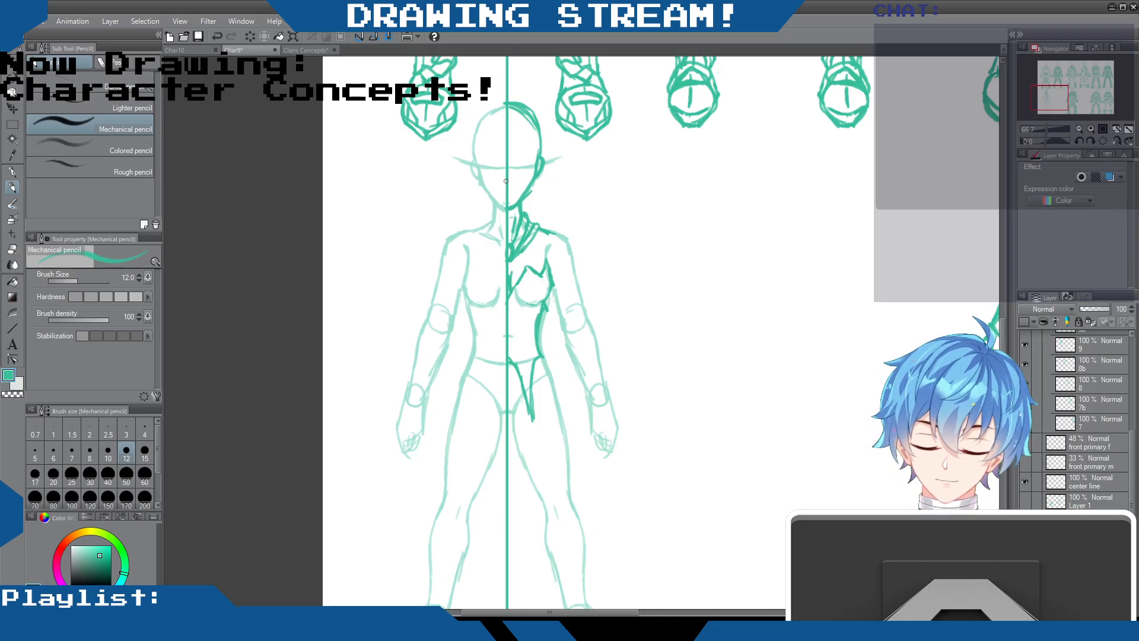
left_click_drag(507, 291, 511, 265)
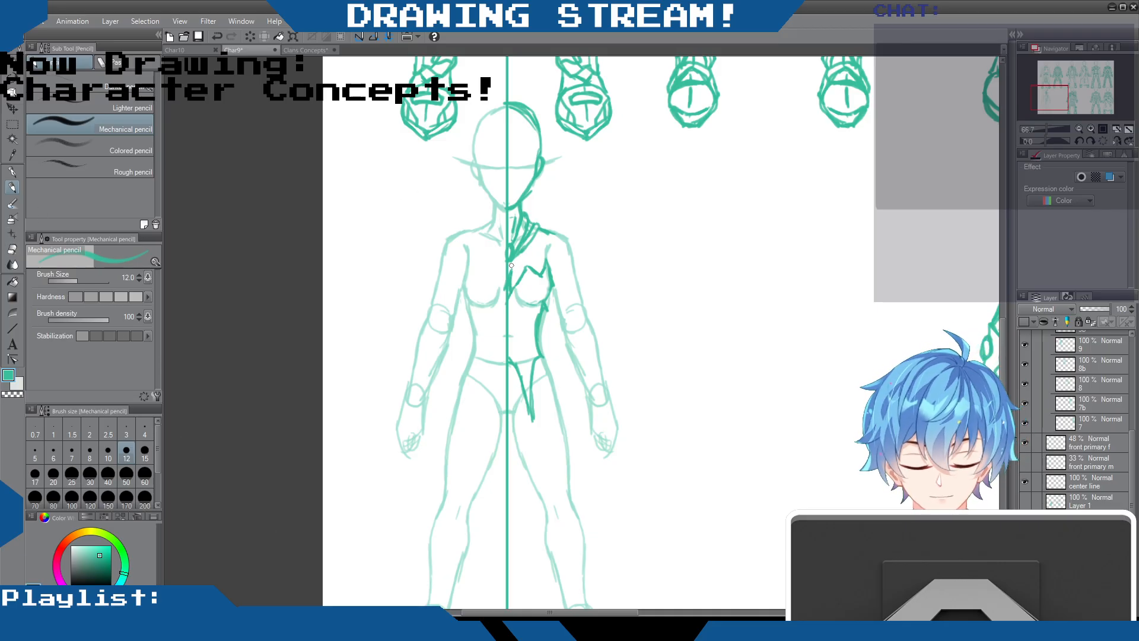
left_click(12, 248)
left_click_drag(506, 287, 511, 281)
left_click(13, 186)
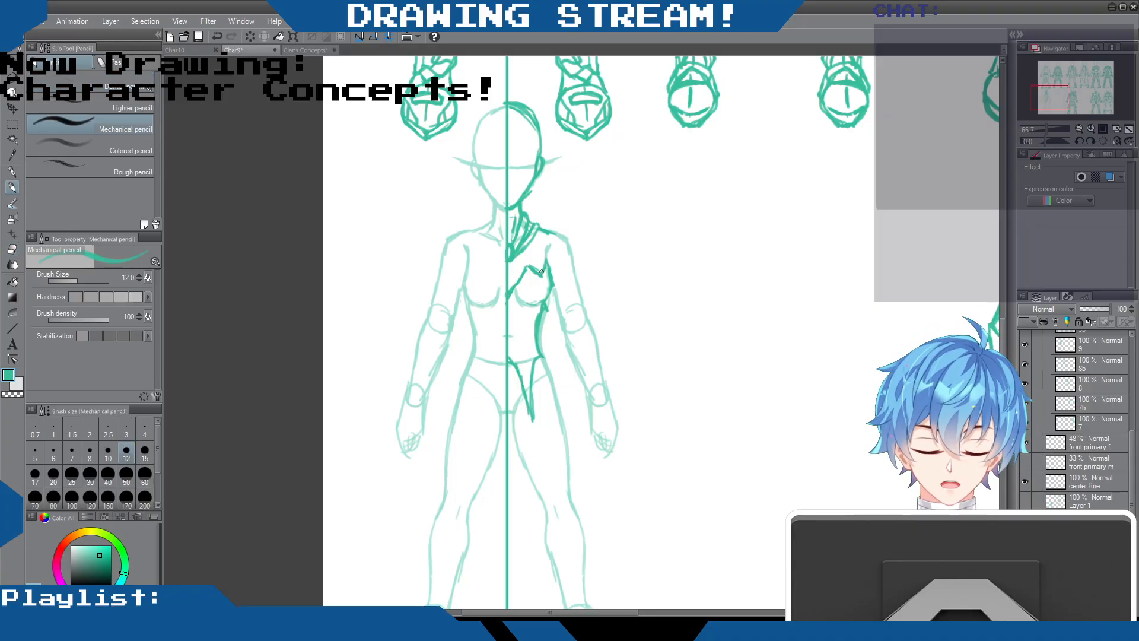
left_click_drag(546, 265, 546, 254)
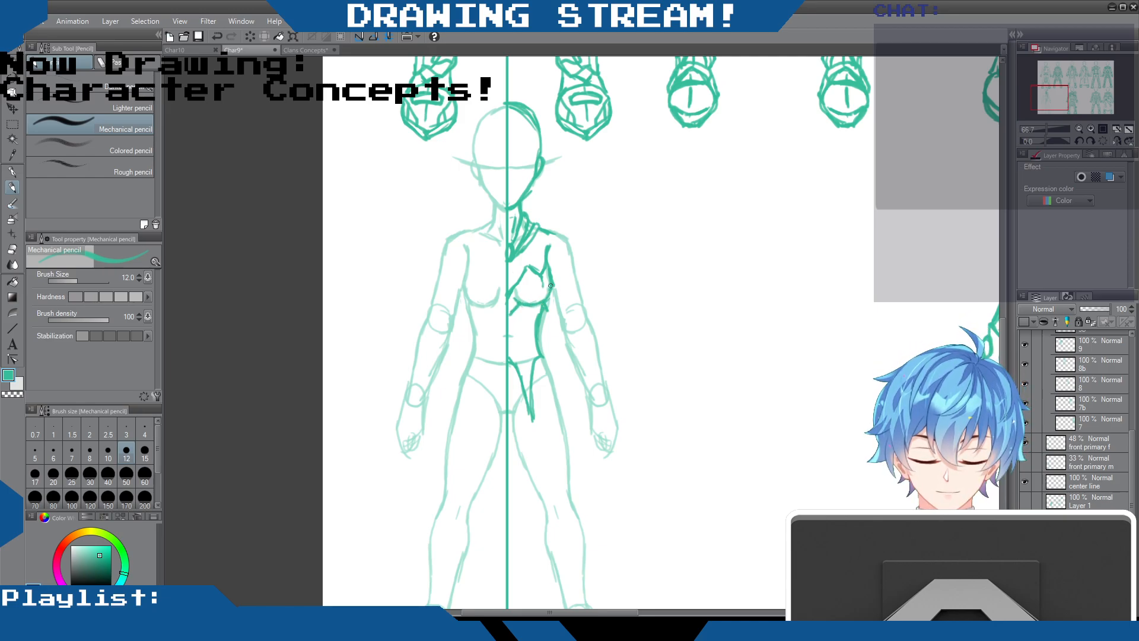
Clean up the torso lines with the eraser, refine the chest shape and draw the shoulder and upper arm lines
key("e")
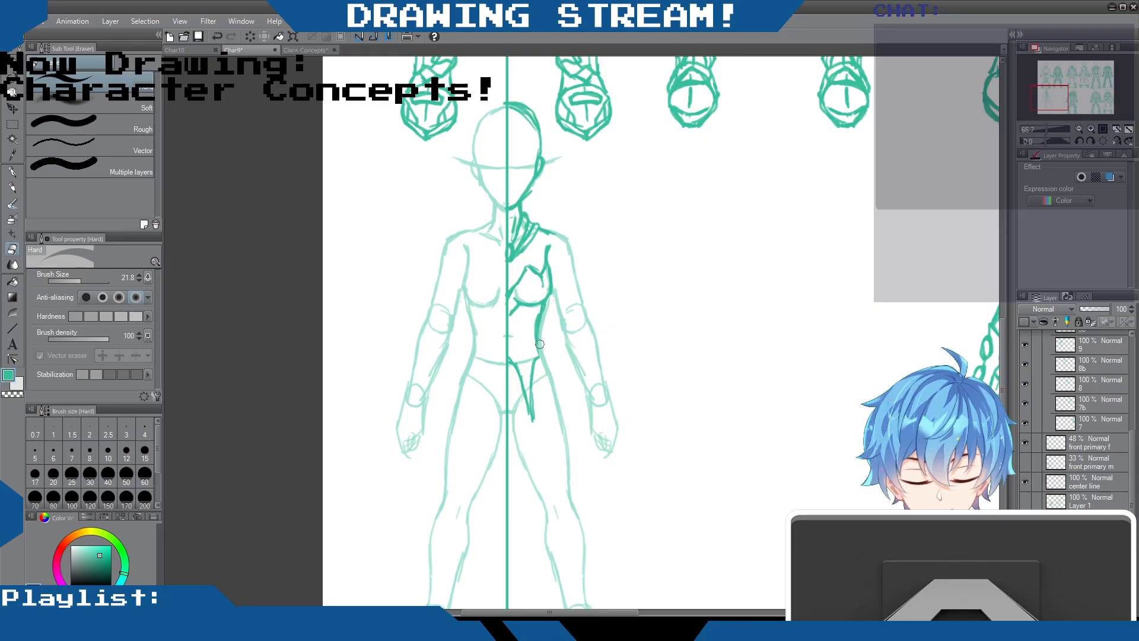
left_click(13, 187)
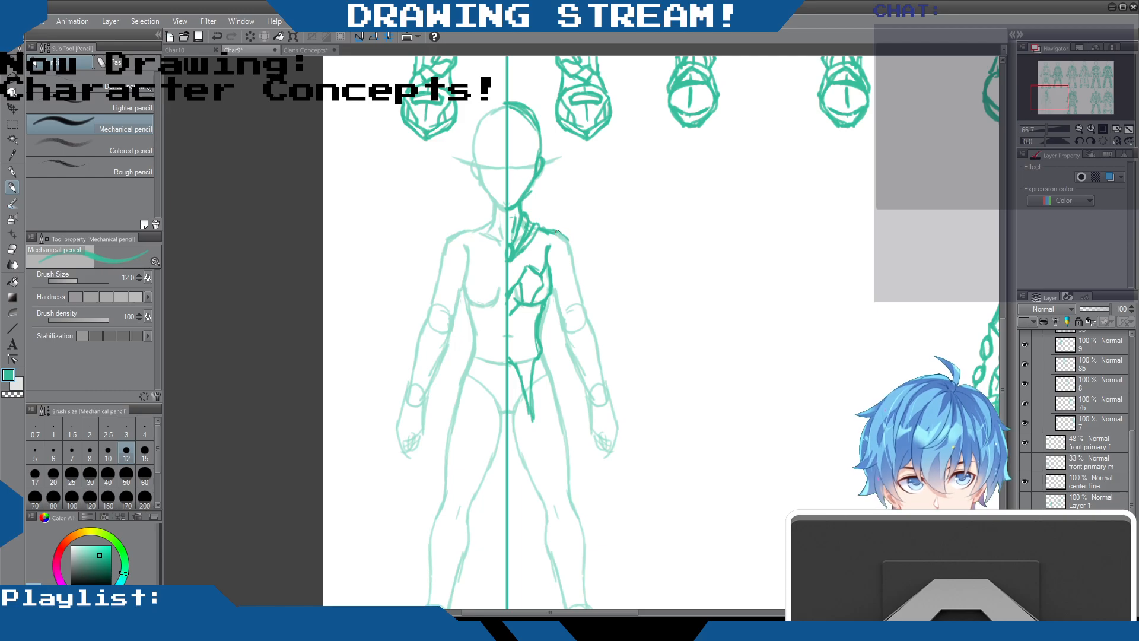
left_click_drag(564, 280, 570, 247)
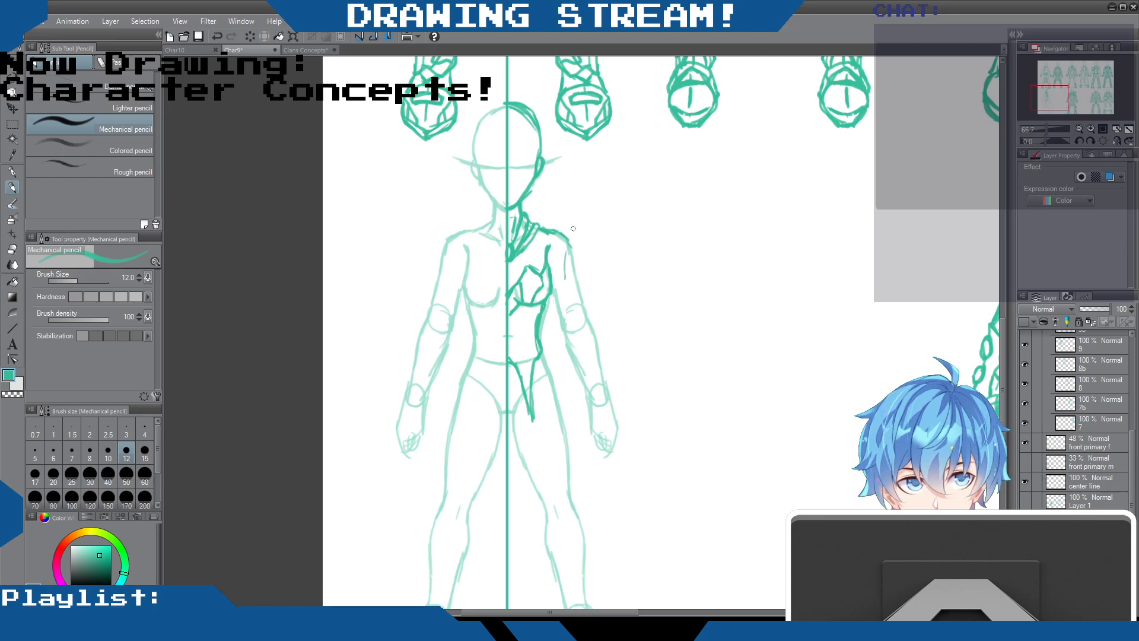
Consult the outfits in the Clans Concepts file, return, and draw curved shoulder spikes and upper arm bands with a hanging pendant
left_click(305, 48)
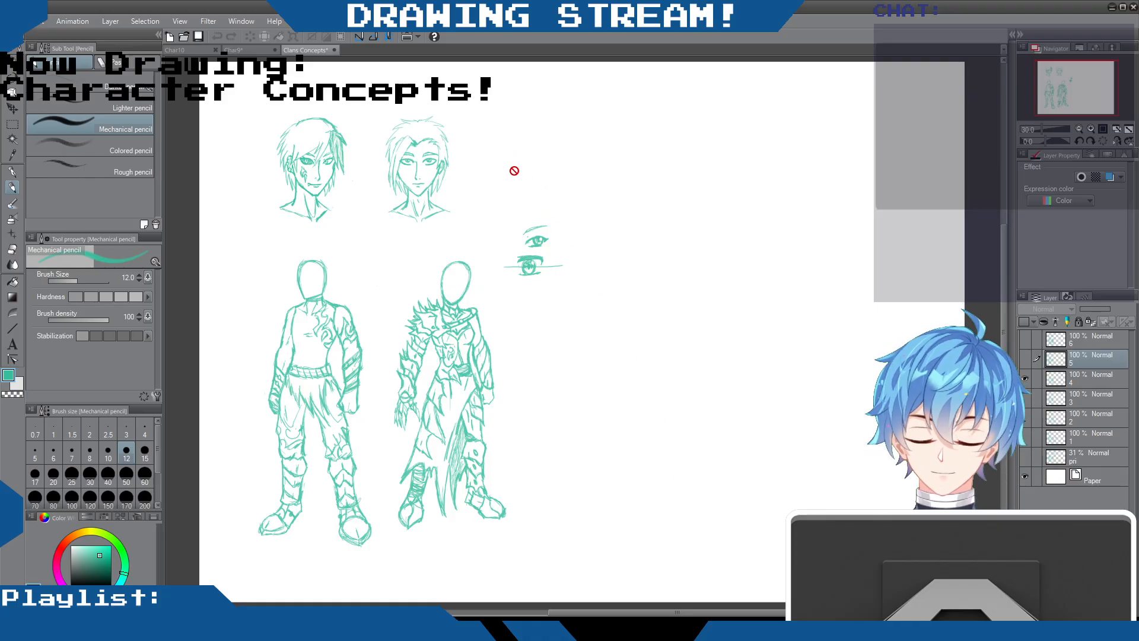
left_click(244, 51)
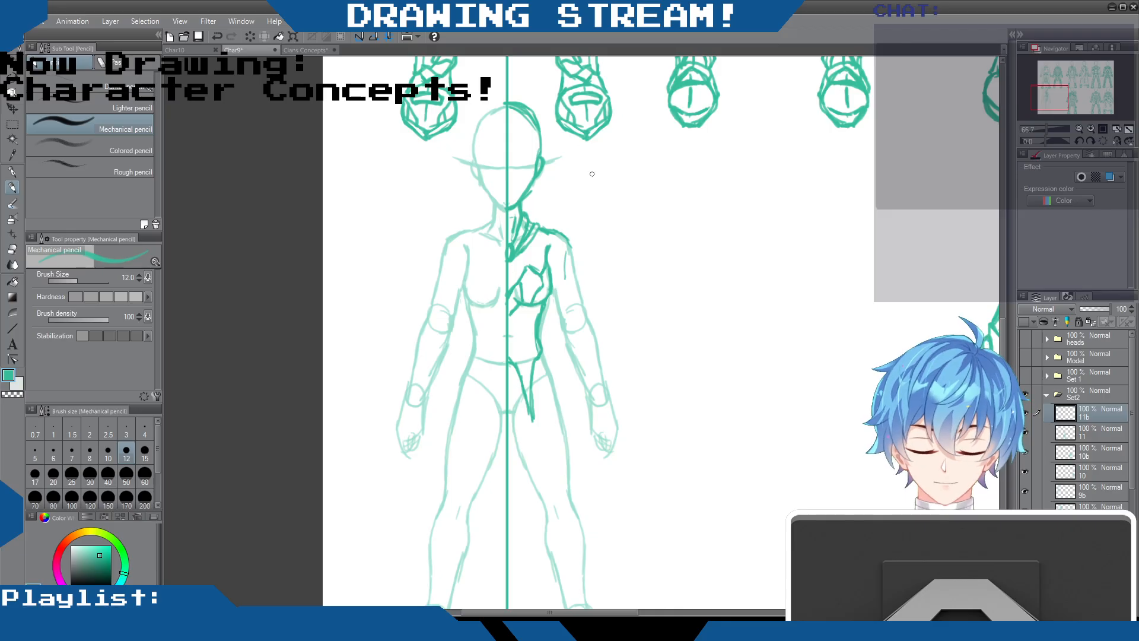
mouse_move(564, 258)
left_mouse_down()
mouse_move(583, 225)
mouse_move(576, 280)
mouse_move(559, 249)
mouse_move(561, 281)
left_mouse_up()
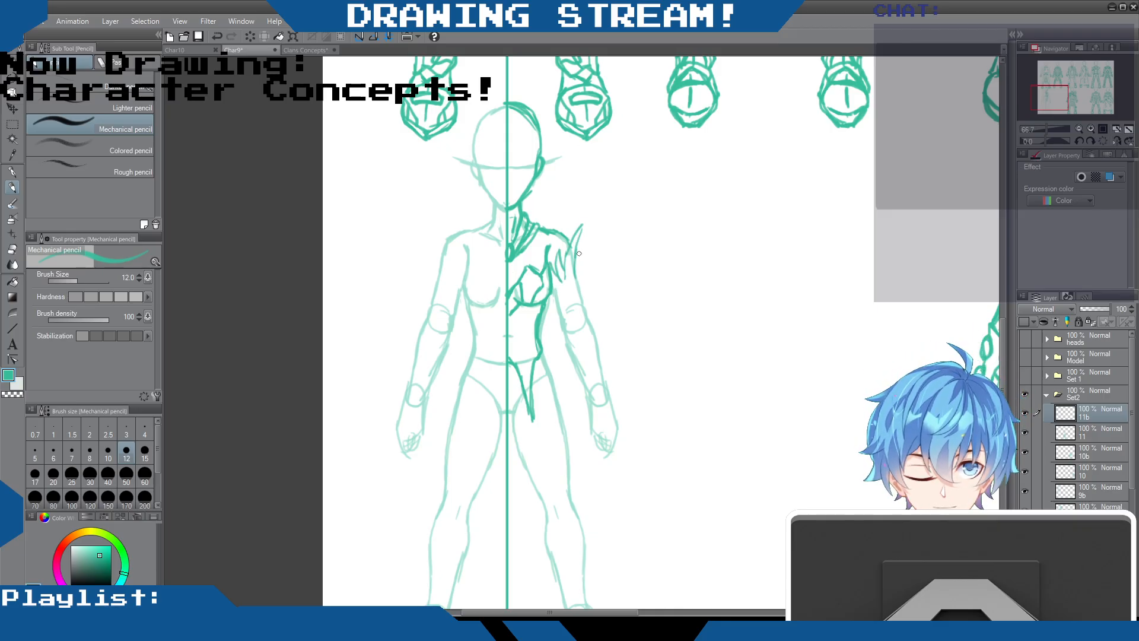
left_click_drag(590, 241, 579, 275)
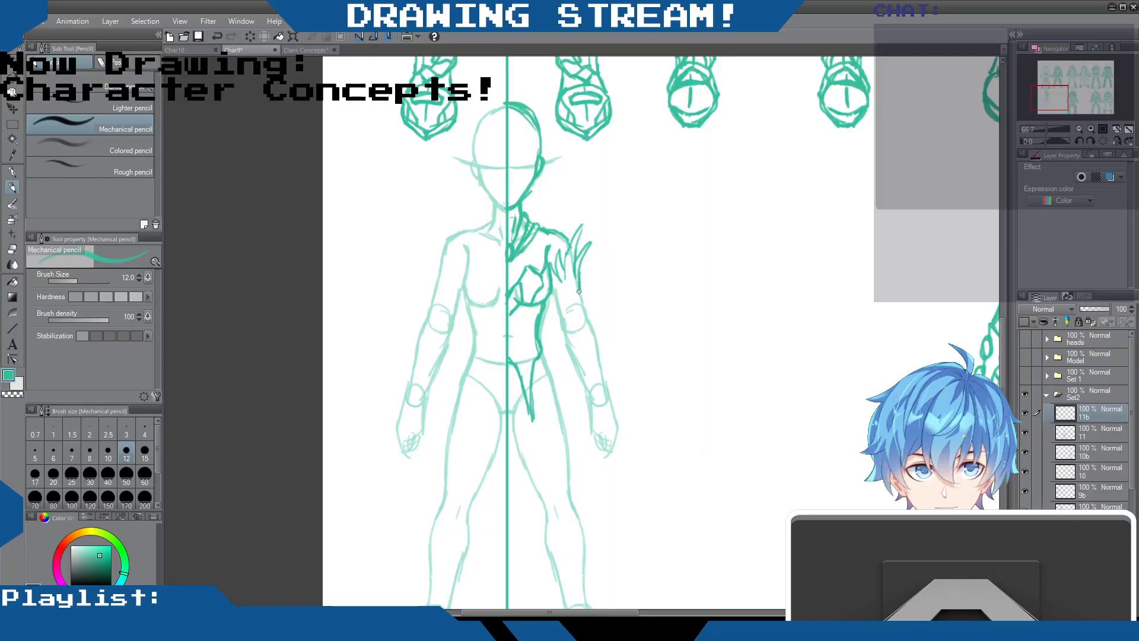
mouse_move(583, 229)
left_mouse_down()
mouse_move(573, 290)
mouse_move(557, 294)
mouse_move(582, 285)
mouse_move(556, 296)
mouse_move(580, 295)
mouse_move(571, 306)
mouse_move(580, 288)
mouse_move(566, 312)
mouse_move(584, 307)
mouse_move(566, 317)
mouse_move(556, 297)
mouse_move(568, 326)
mouse_move(559, 316)
mouse_move(557, 381)
left_mouse_up()
Draw a loose ragged sleeve with pointed ends from the arm bands down to the hand, adding inner fold lines
left_click_drag(584, 302, 600, 369)
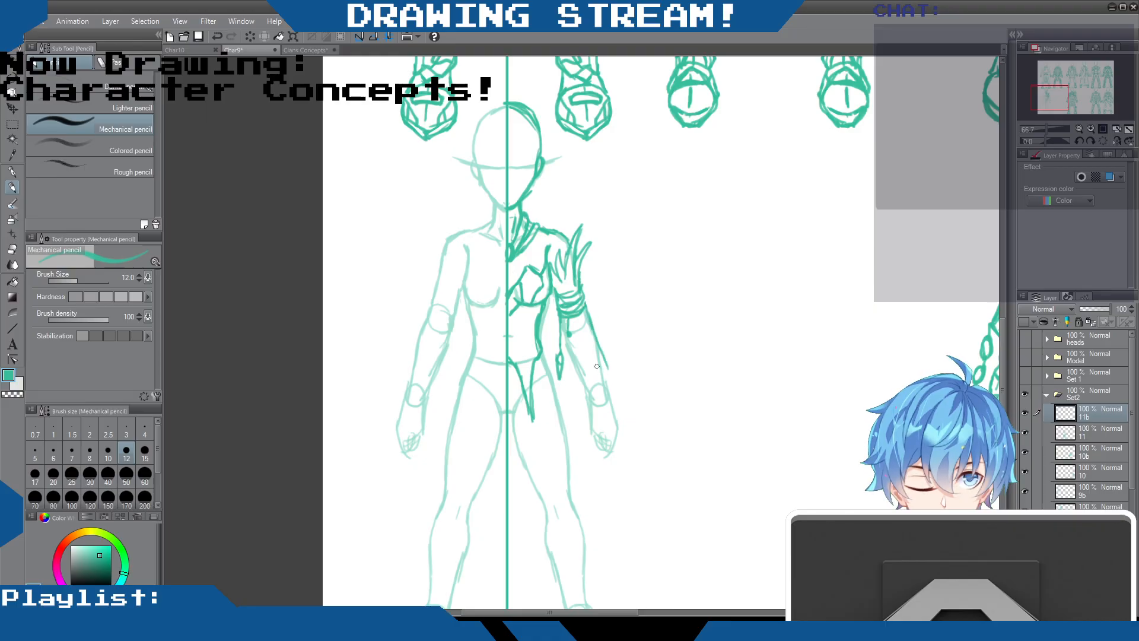
mouse_move(560, 315)
left_mouse_down()
mouse_move(585, 415)
mouse_move(596, 432)
mouse_move(606, 420)
left_mouse_up()
mouse_move(603, 356)
left_mouse_down()
mouse_move(626, 435)
mouse_move(601, 408)
left_mouse_up()
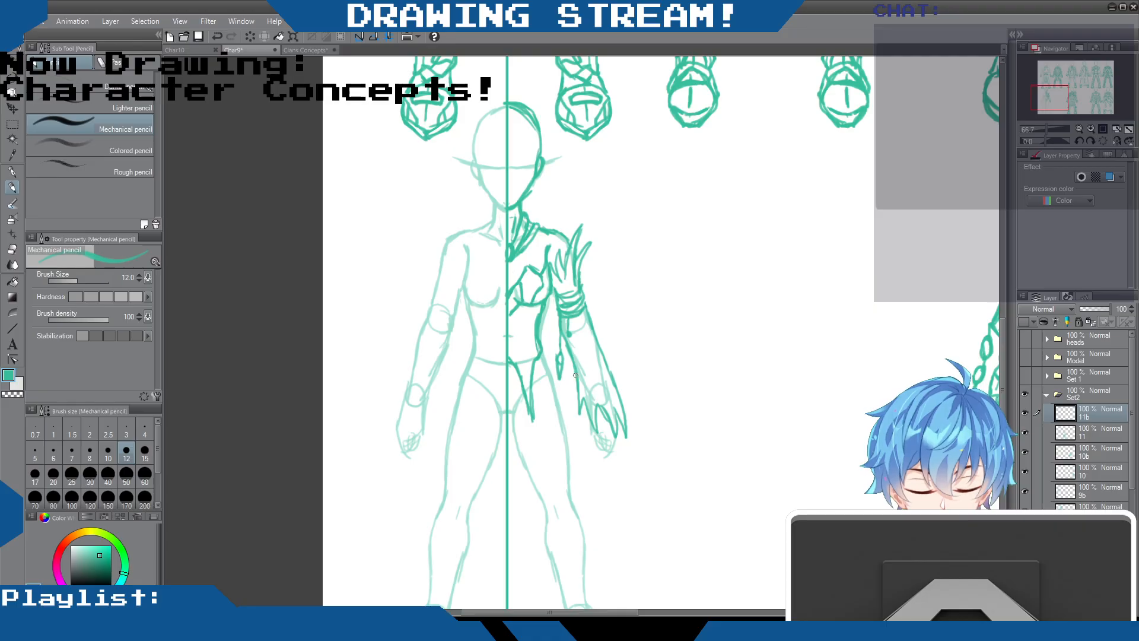
mouse_move(571, 331)
left_mouse_down()
mouse_move(598, 389)
mouse_move(590, 434)
mouse_move(602, 450)
mouse_move(622, 436)
mouse_move(599, 406)
mouse_move(623, 429)
left_mouse_up()
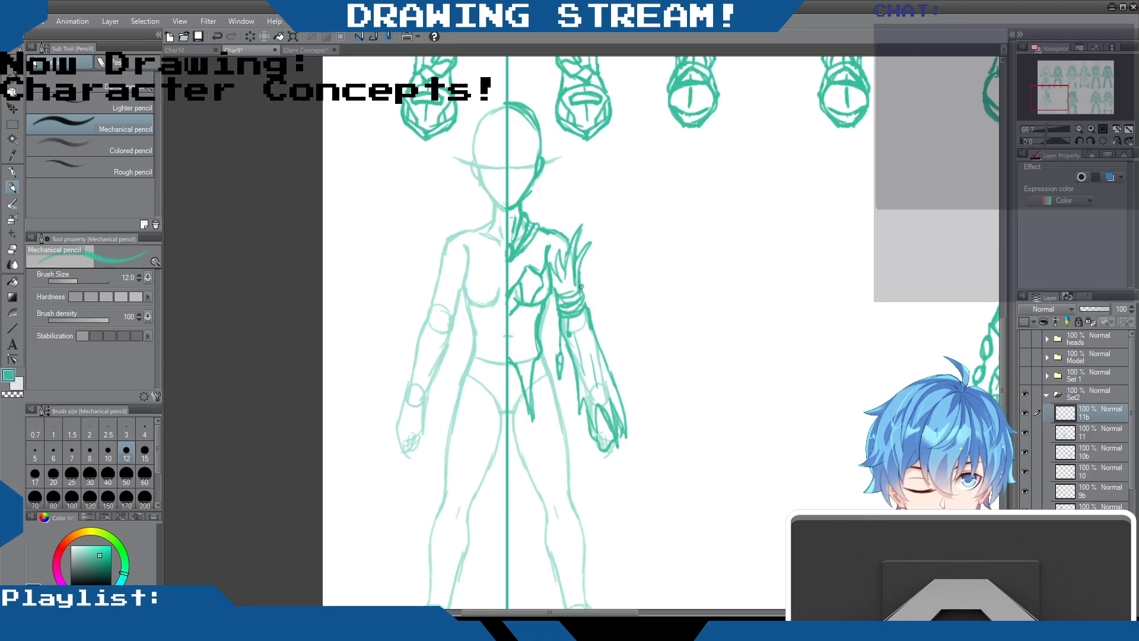
mouse_move(566, 276)
left_mouse_down()
mouse_move(568, 295)
mouse_move(566, 276)
left_mouse_up()
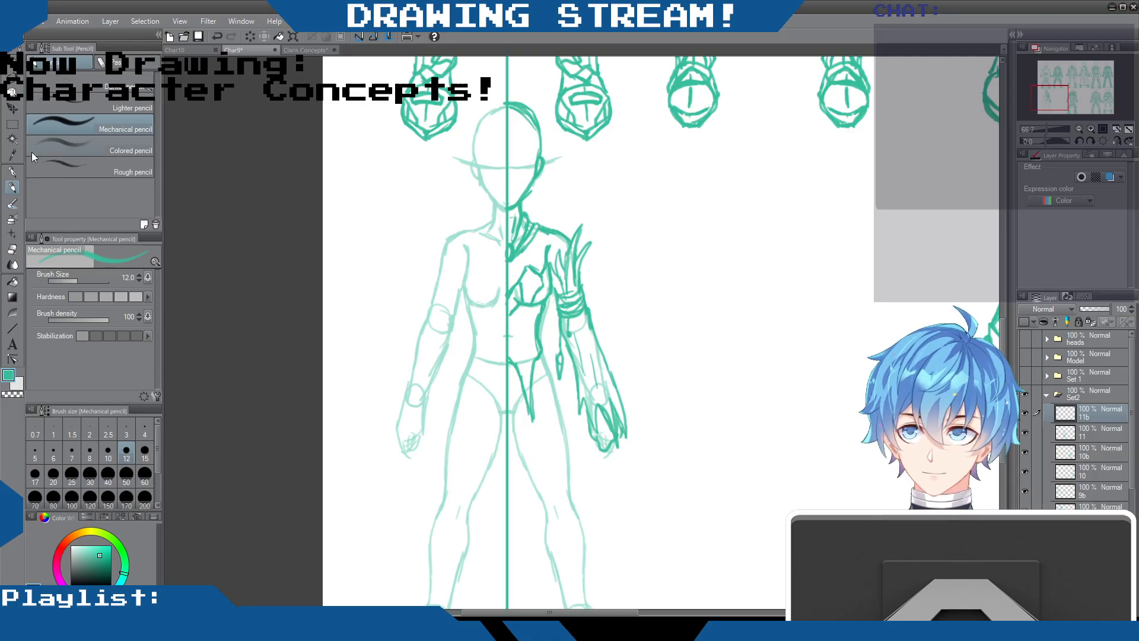
Refine the ragged sleeve with the pencil, adding pointed tatters along its outer and inner edges, and touch up the shoulder spikes
left_click(12, 252)
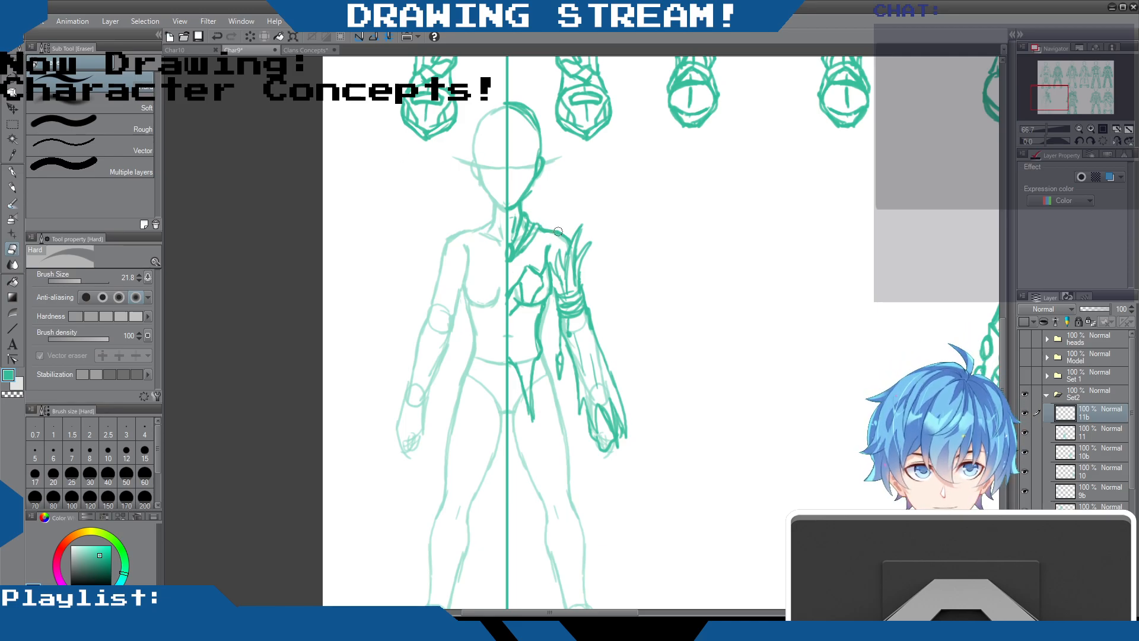
left_click(14, 186)
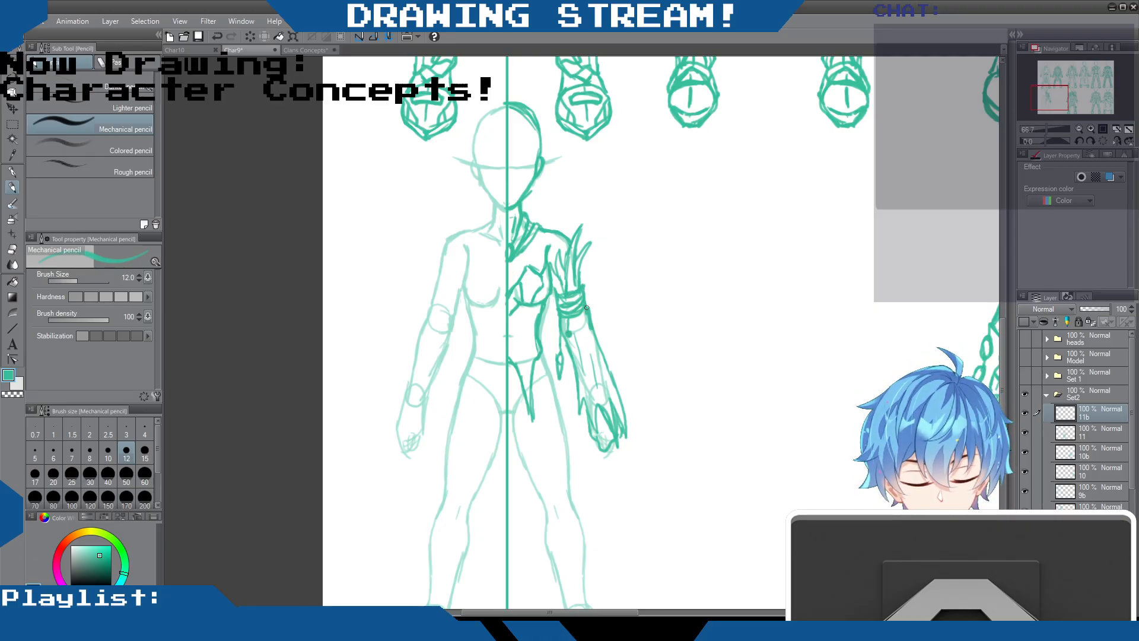
left_click_drag(590, 317, 604, 354)
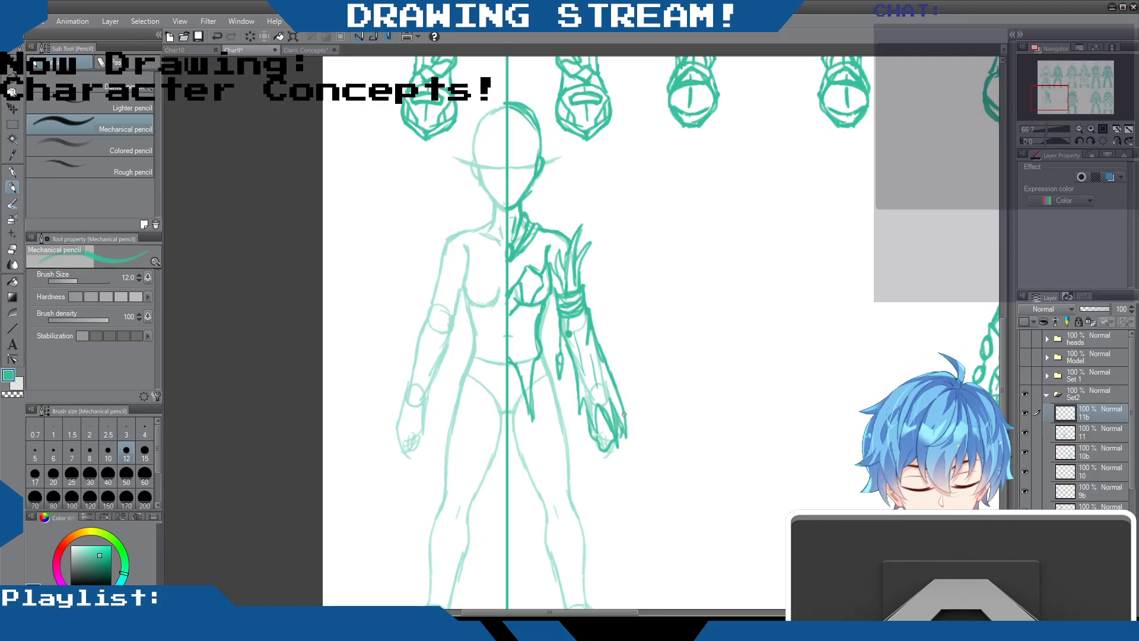
mouse_move(621, 396)
left_mouse_down()
mouse_move(638, 418)
mouse_move(611, 408)
left_mouse_up()
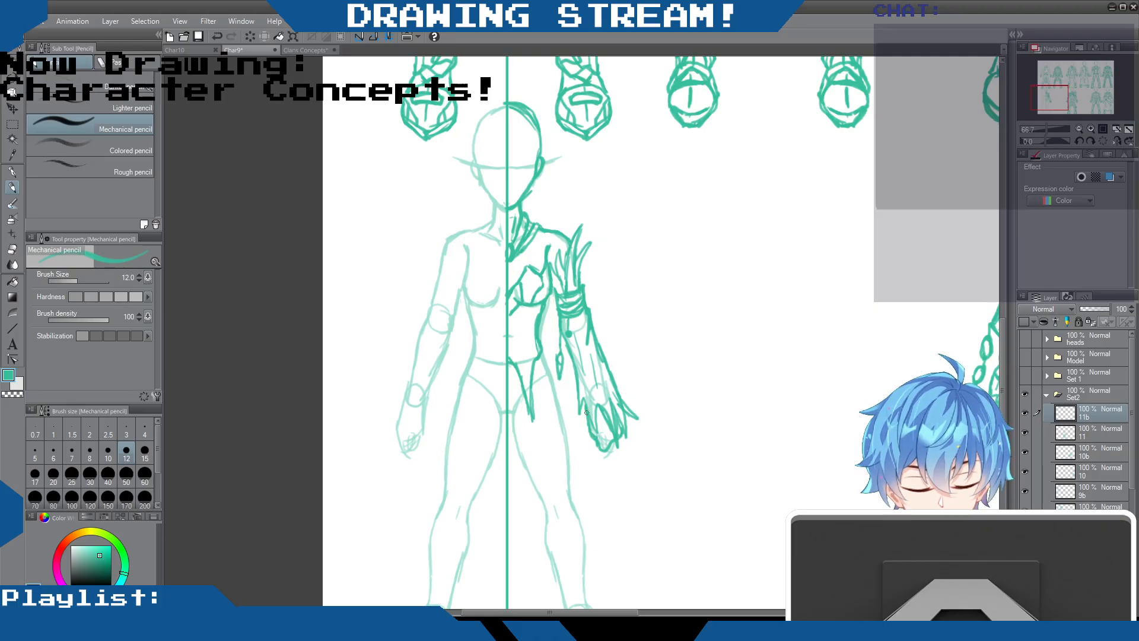
left_click_drag(582, 378, 577, 417)
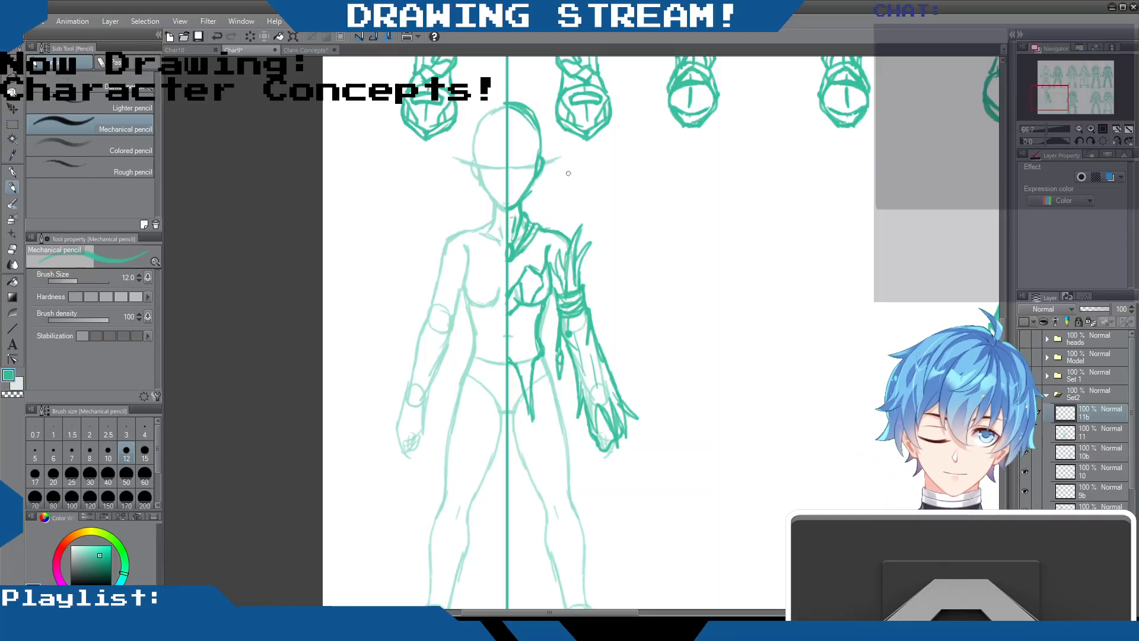
left_click_drag(560, 242, 564, 282)
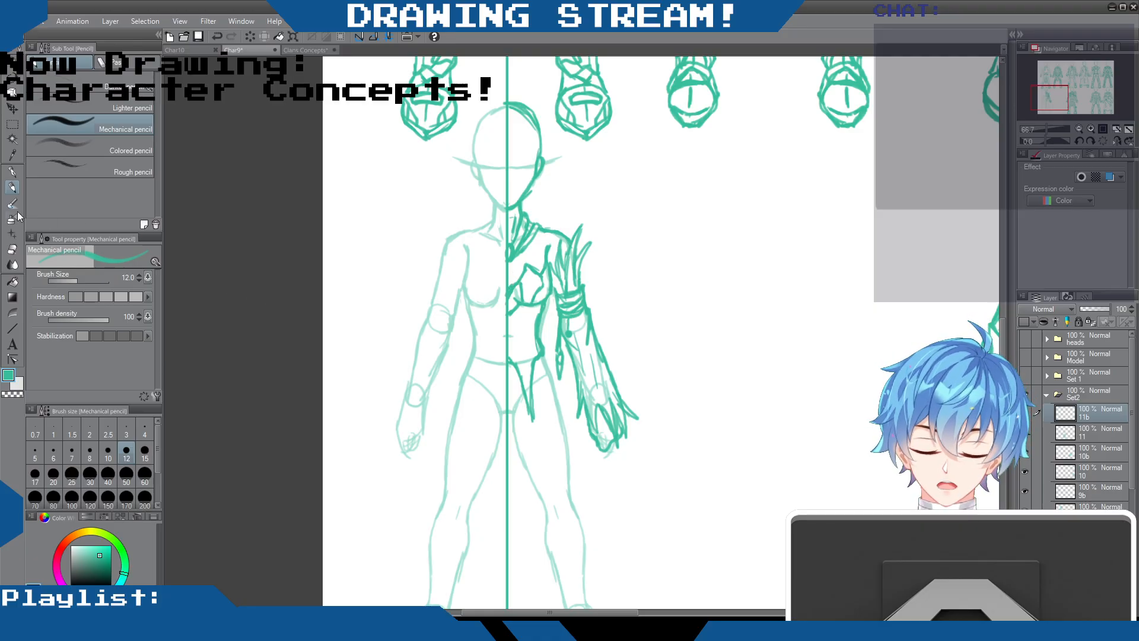
Erase stray chest lines beside the center line, and draw lacing-like midriff marks and long pointed cloth edges over the hip and thigh
left_click(12, 249)
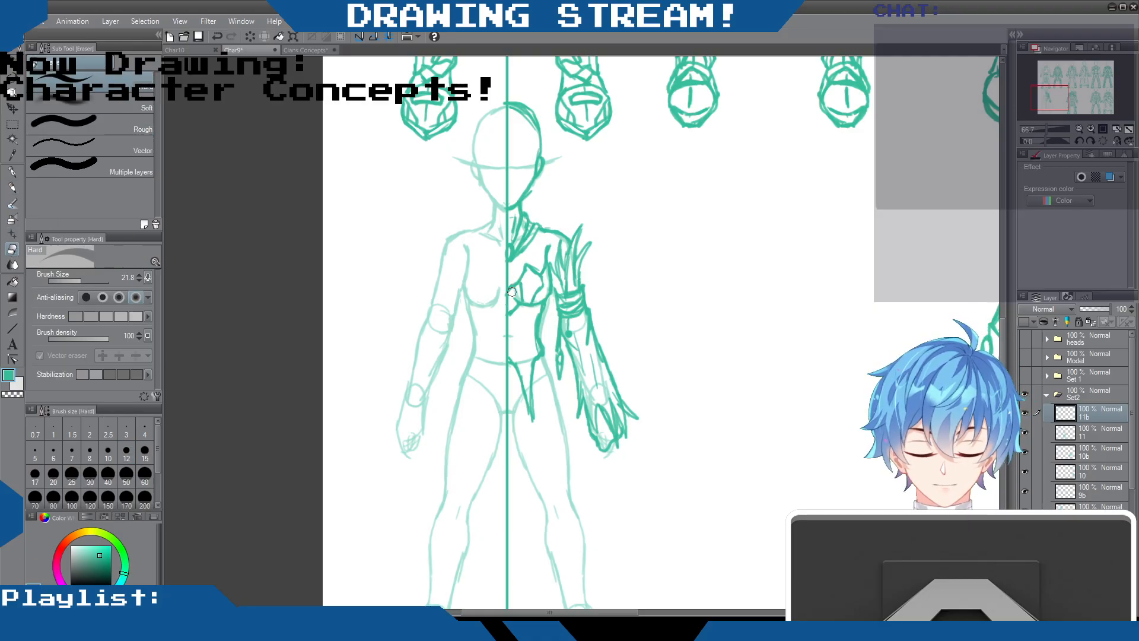
left_click(15, 188)
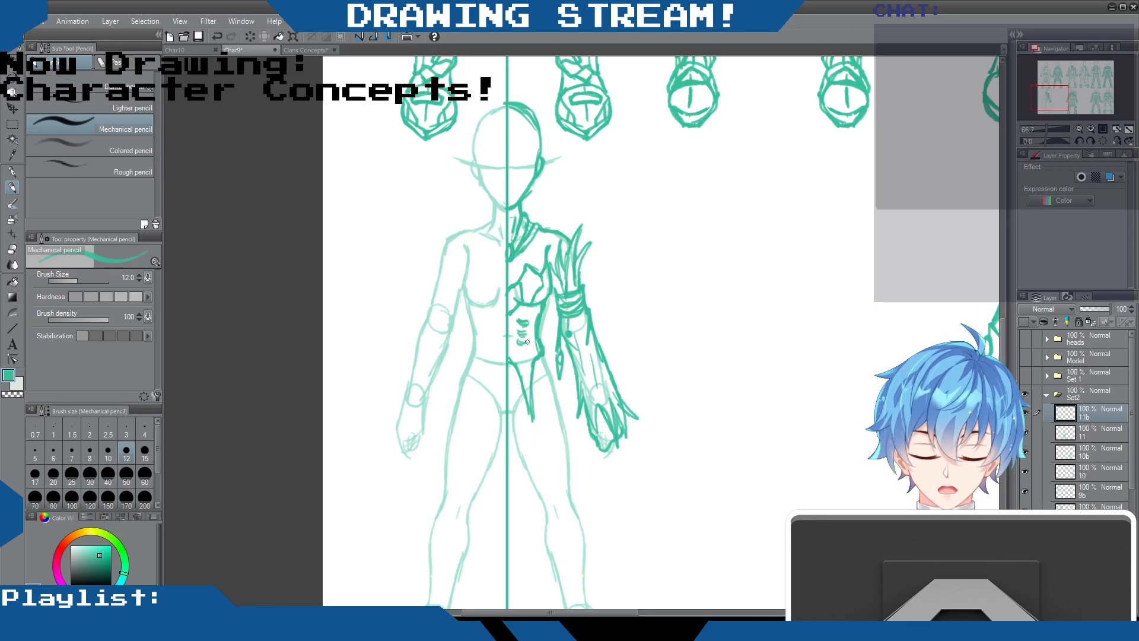
left_click_drag(521, 340, 515, 363)
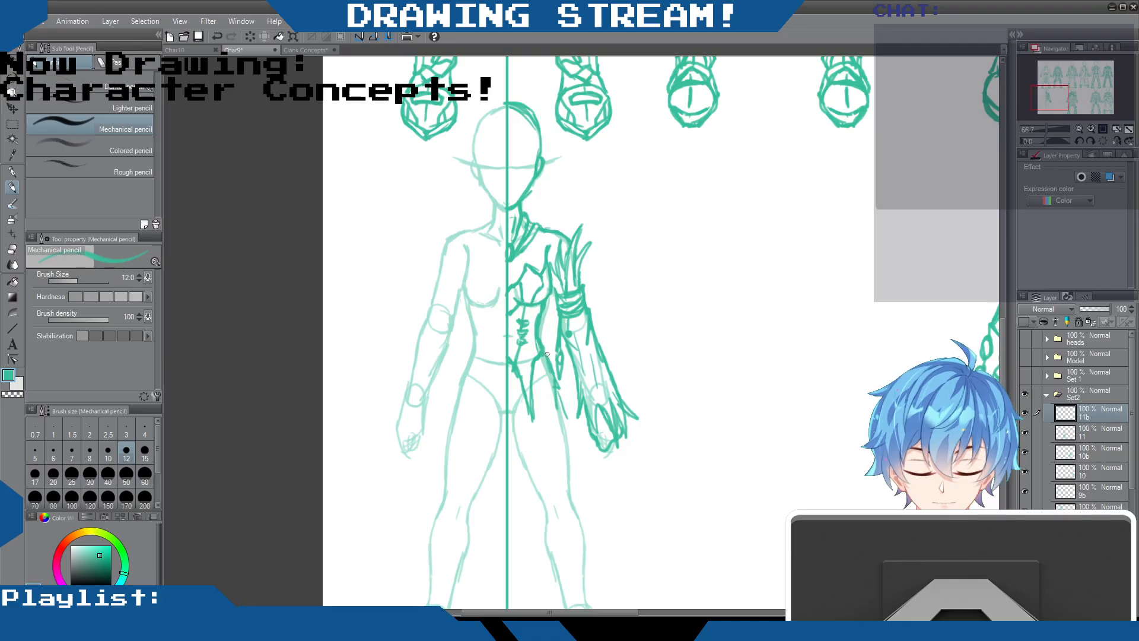
mouse_move(556, 405)
left_mouse_down()
mouse_move(547, 439)
mouse_move(555, 477)
mouse_move(532, 450)
left_mouse_up()
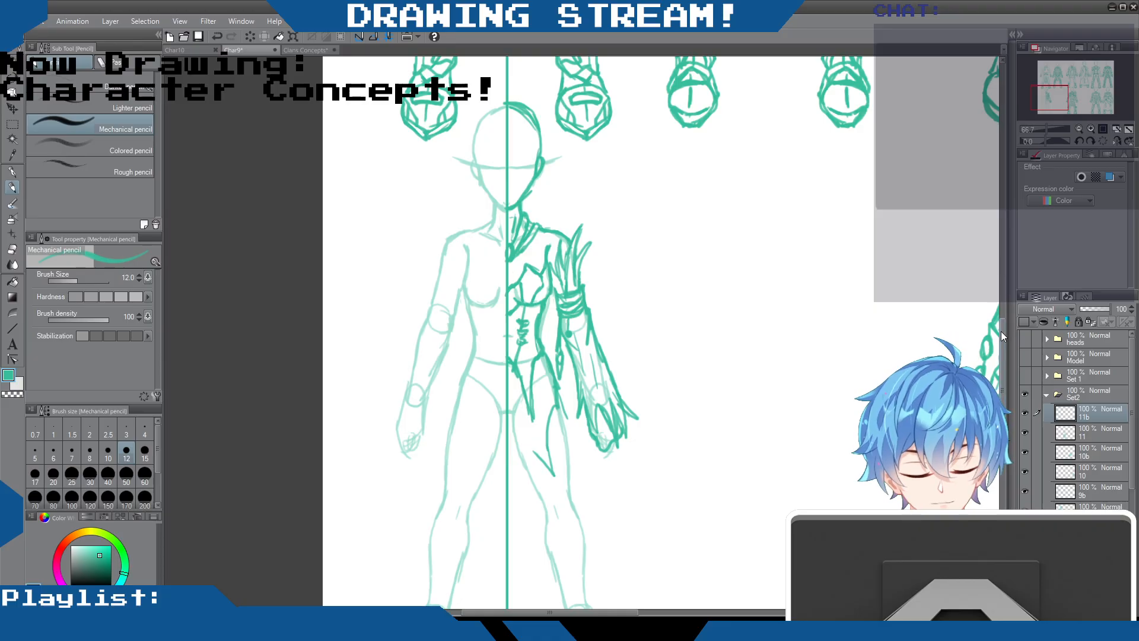
Survey the full outfit sheet and compare the Set2 designs with the Set 1 outfits by switching the folders' visibility
scroll(1002, 331, "down", 3)
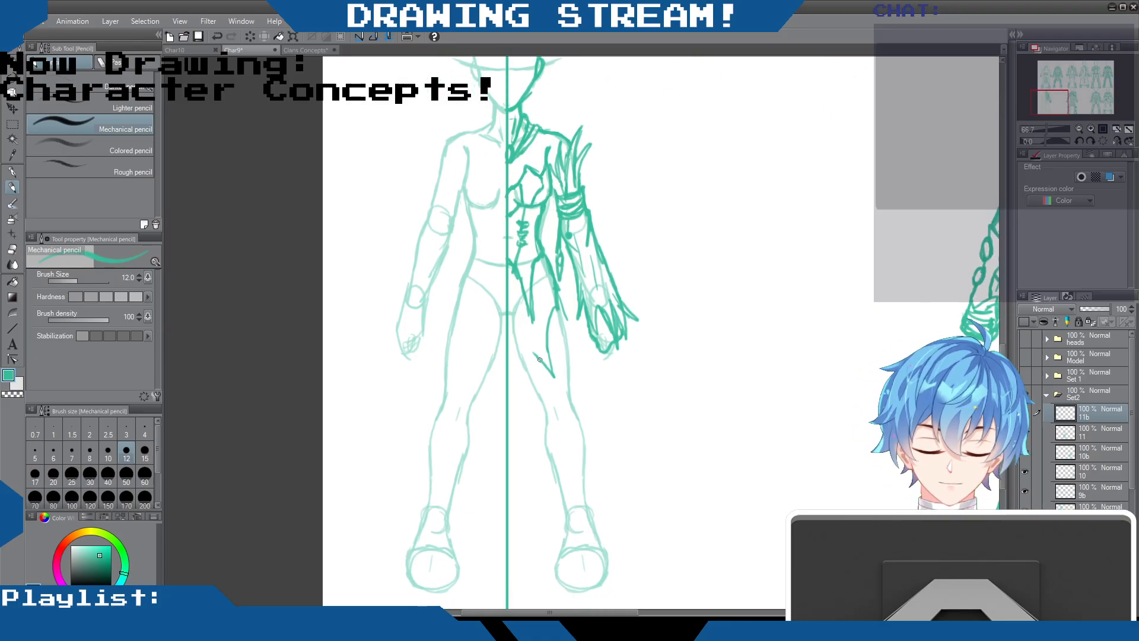
scroll(626, 340, "down", 4)
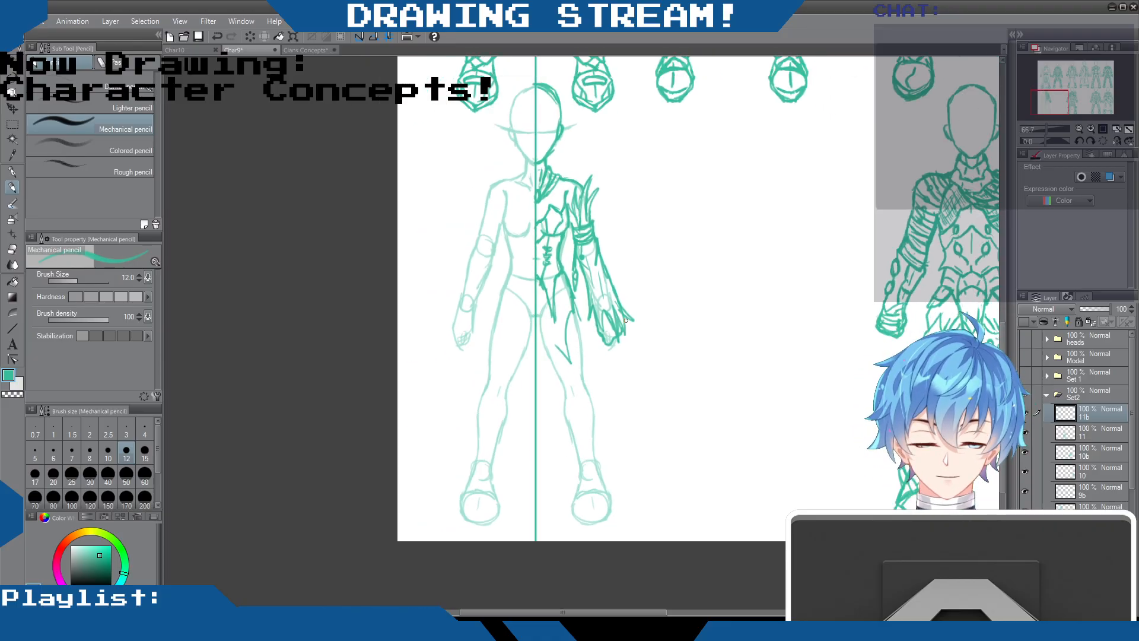
scroll(738, 366, "up", 1)
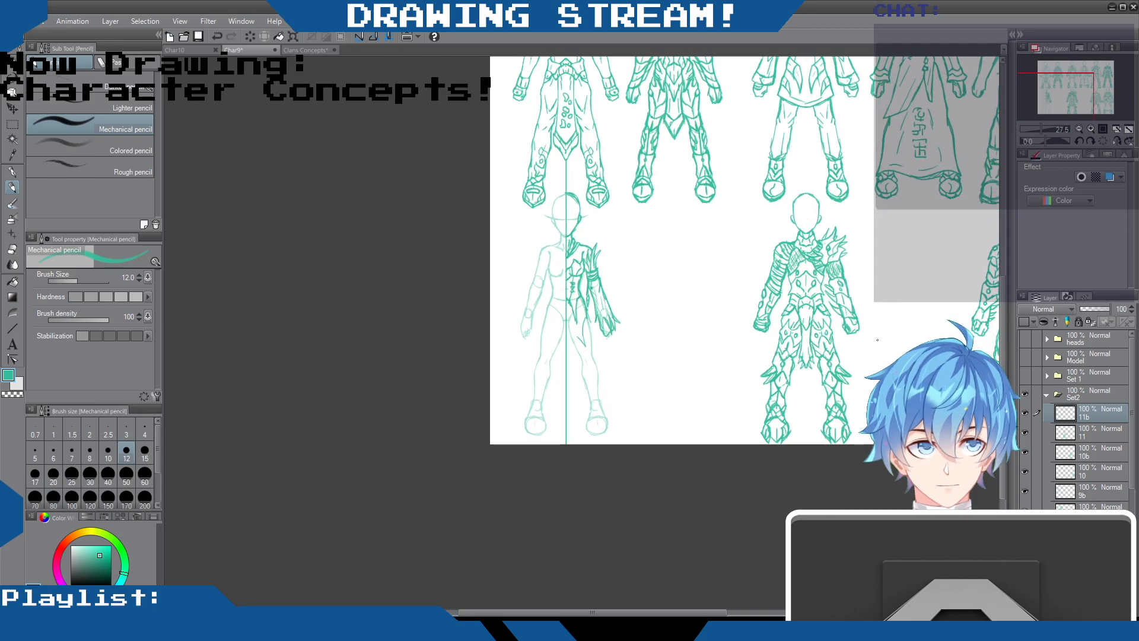
left_click_drag(1004, 373, 1006, 310)
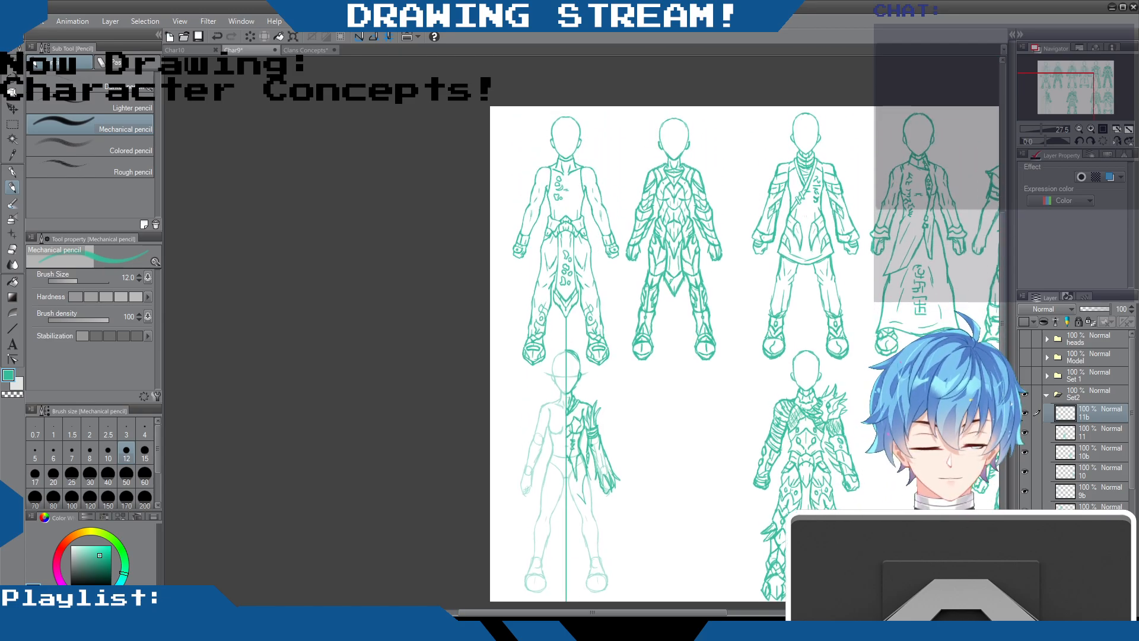
left_click_drag(679, 612, 770, 612)
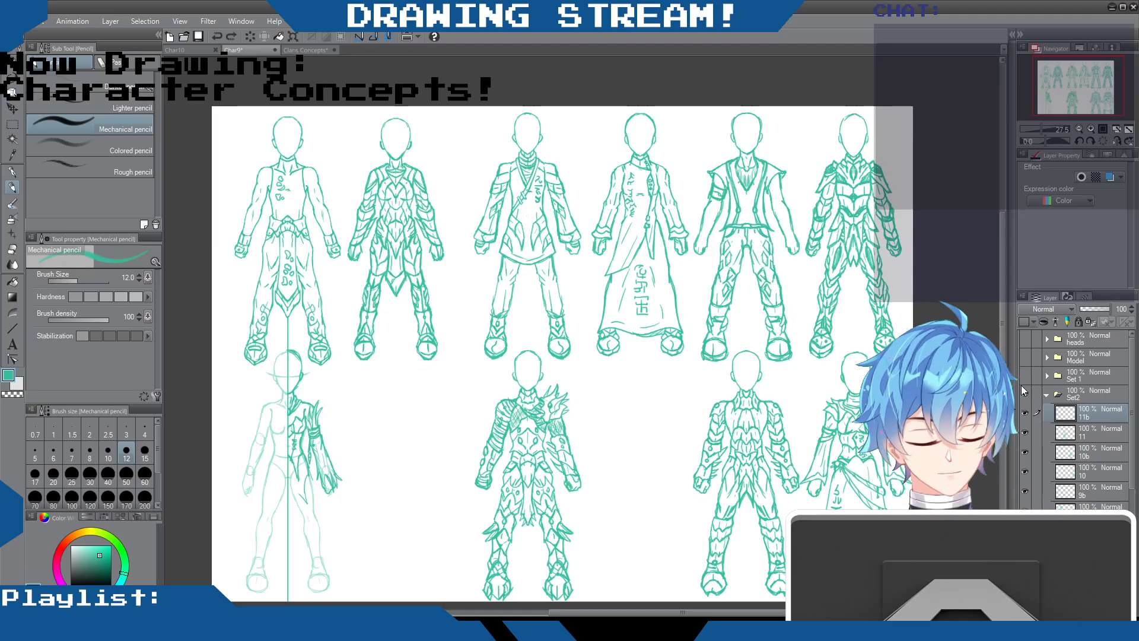
left_click(1025, 391)
left_click(1025, 376)
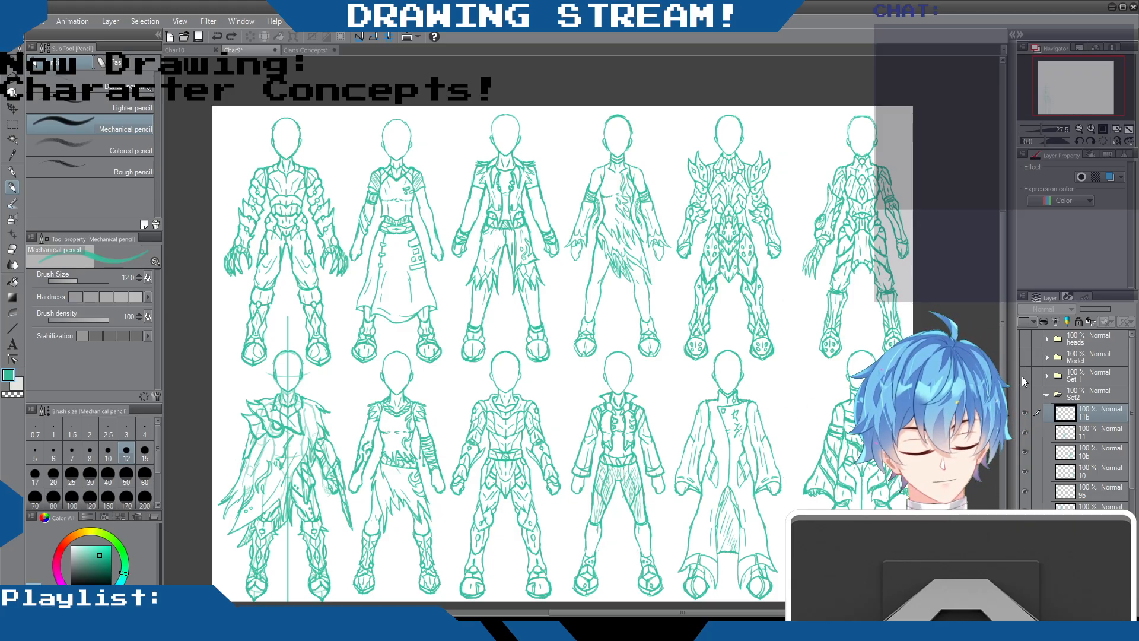
left_click(1029, 375)
left_click(1030, 393)
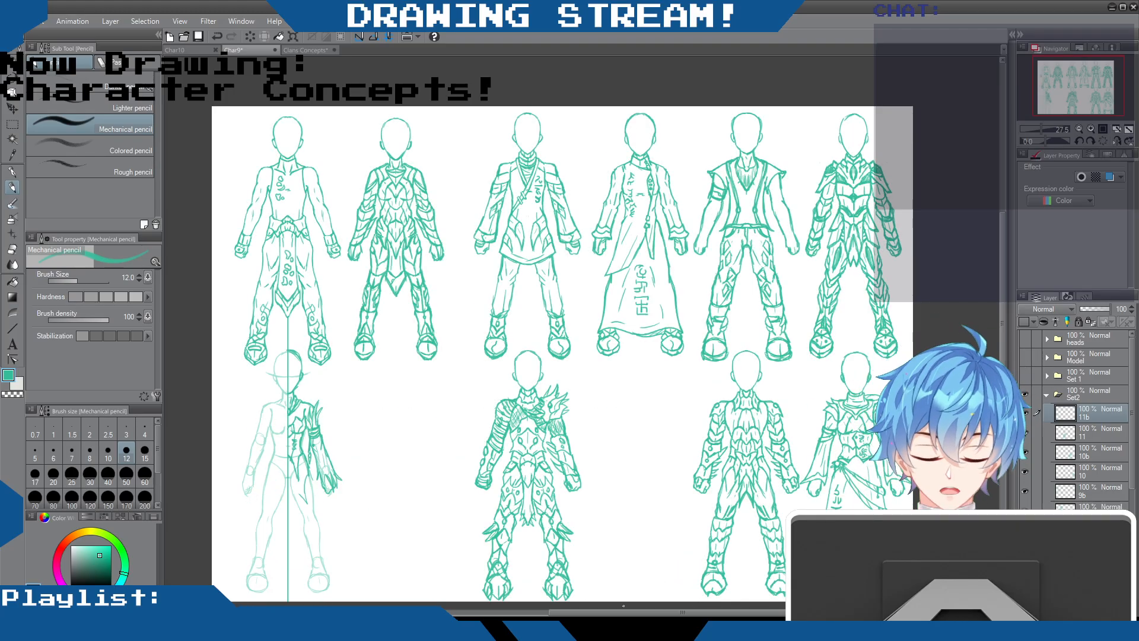
Draw a pointed, leaf-shaped cuff around the ankle on the outfit's drawn half
left_click_drag(671, 613, 579, 613)
left_click_drag(1002, 280, 1002, 335)
scroll(607, 287, "up", 3)
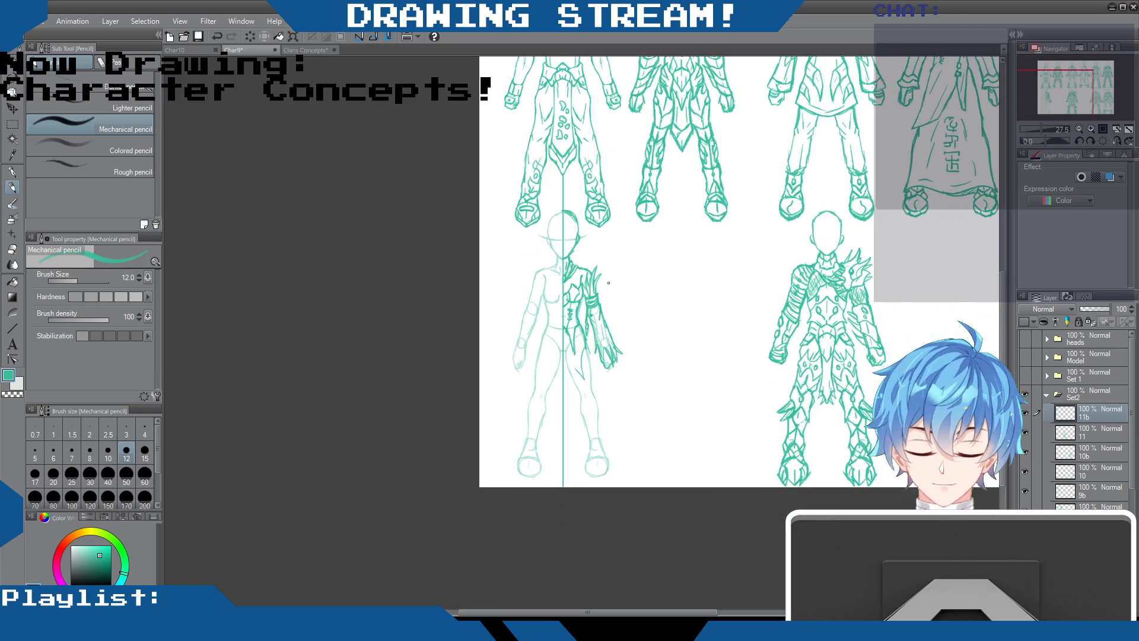
scroll(607, 287, "up", 2)
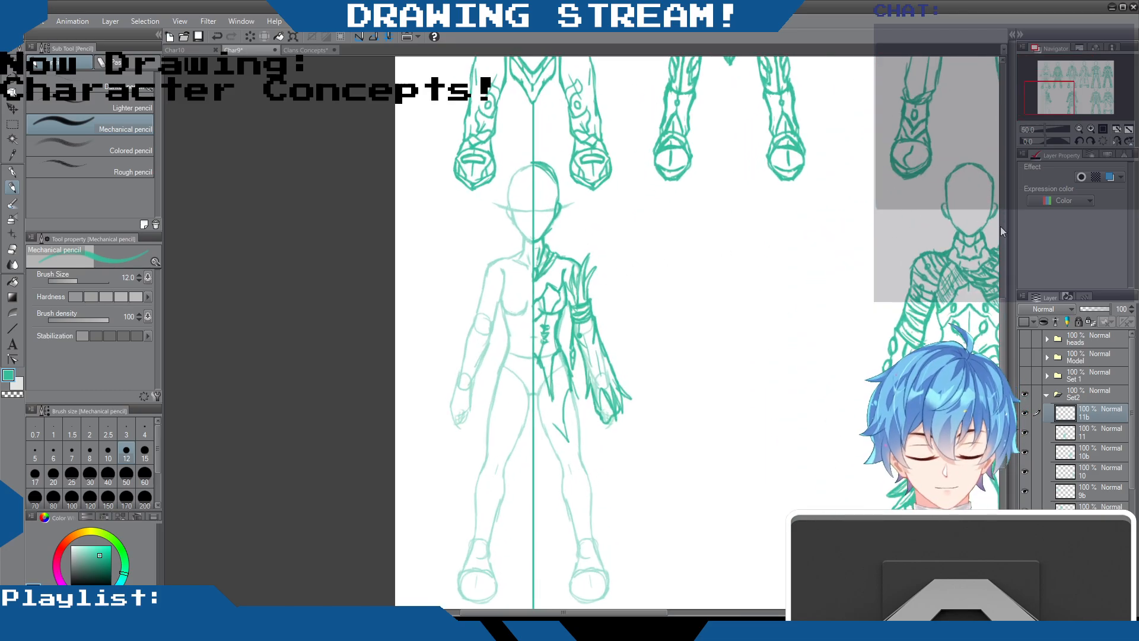
left_click_drag(1001, 261, 1000, 370)
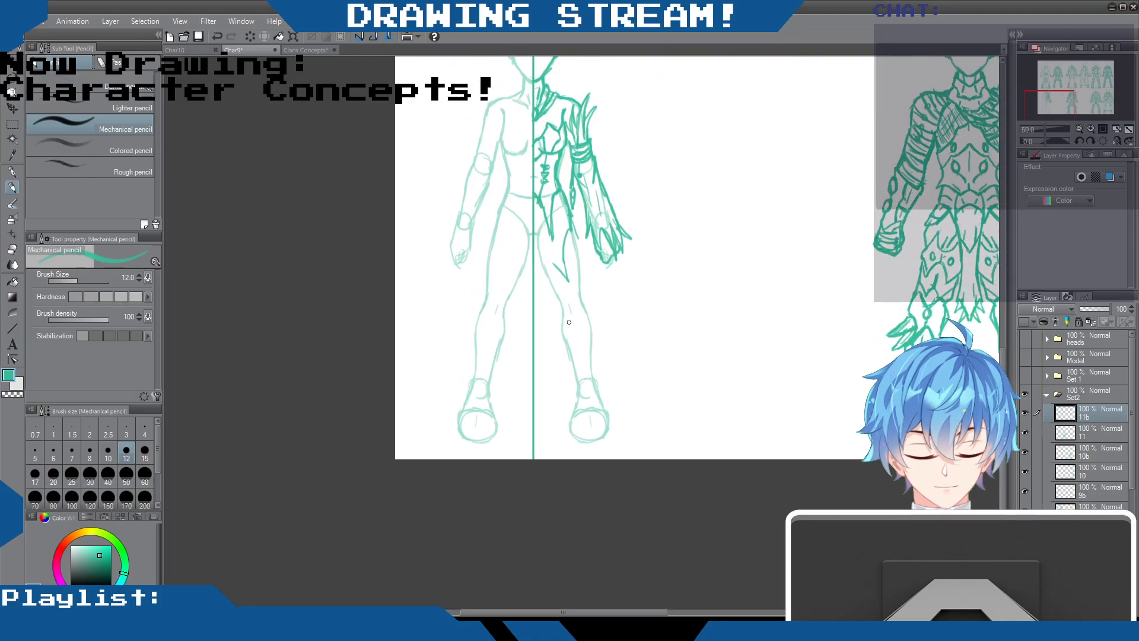
left_click_drag(571, 361, 584, 393)
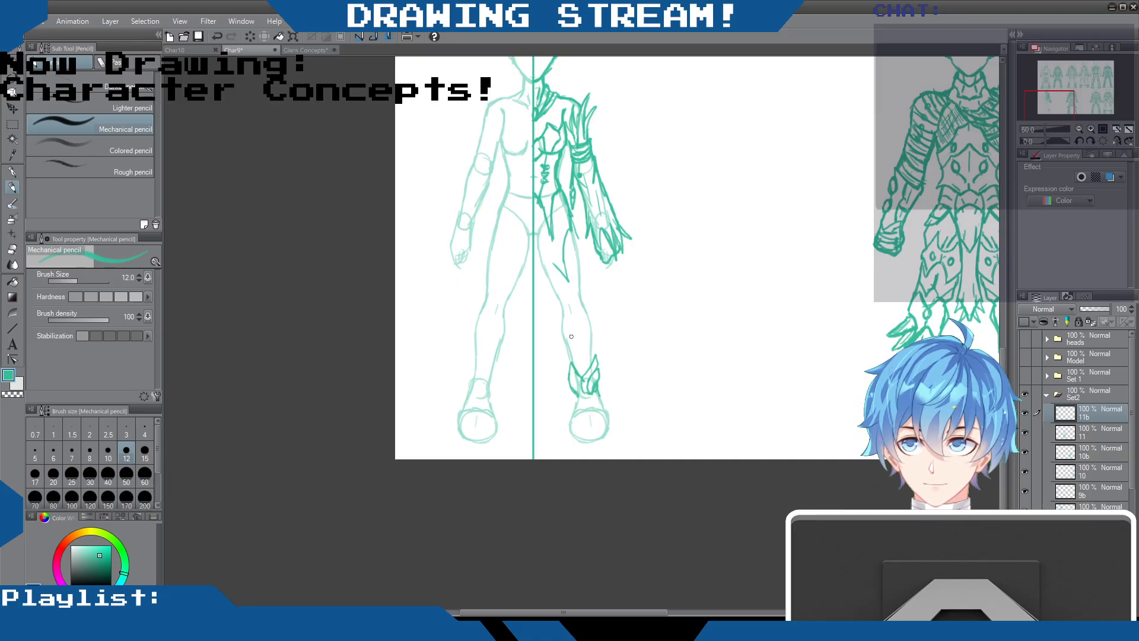
Draw the shoe below the ankle cuff with a rounded toe and inner detail lines, and sharpen the cuff's outer spike
scroll(571, 336, "up", 1)
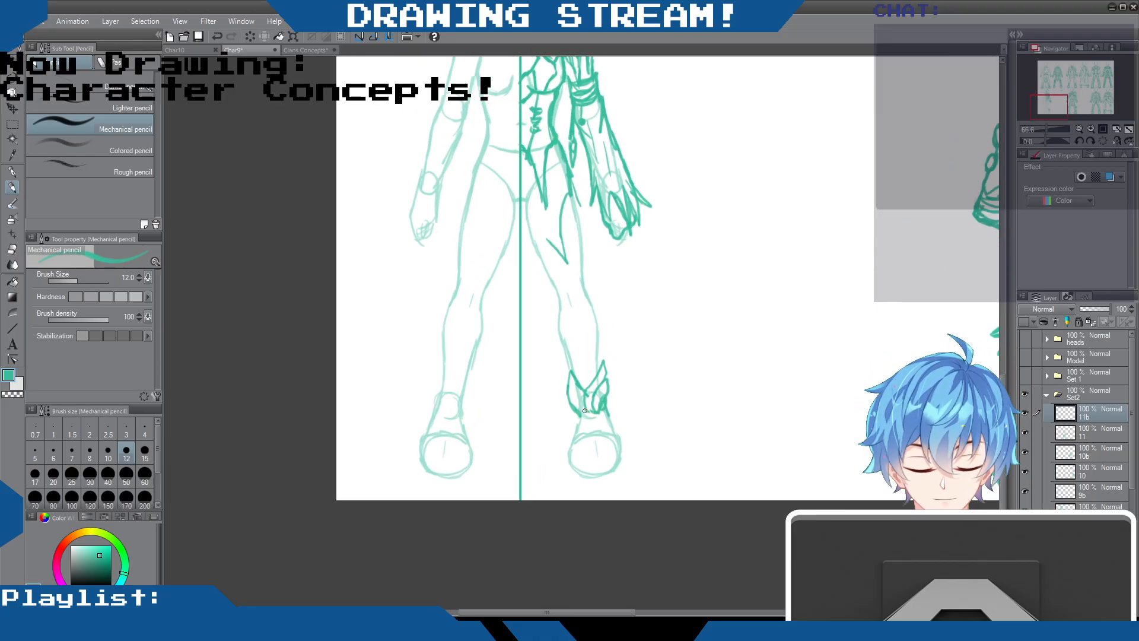
mouse_move(572, 440)
left_mouse_down()
mouse_move(582, 470)
mouse_move(570, 453)
mouse_move(595, 467)
mouse_move(592, 477)
mouse_move(618, 449)
mouse_move(599, 478)
left_mouse_up()
left_click_drag(607, 434, 587, 431)
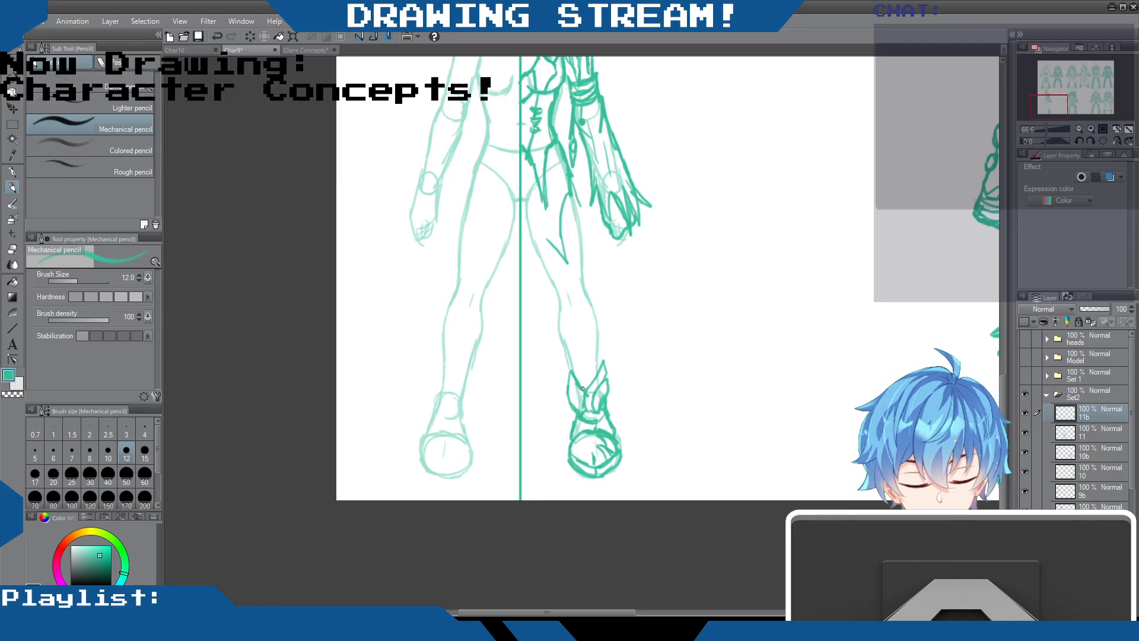
left_click_drag(607, 379, 604, 355)
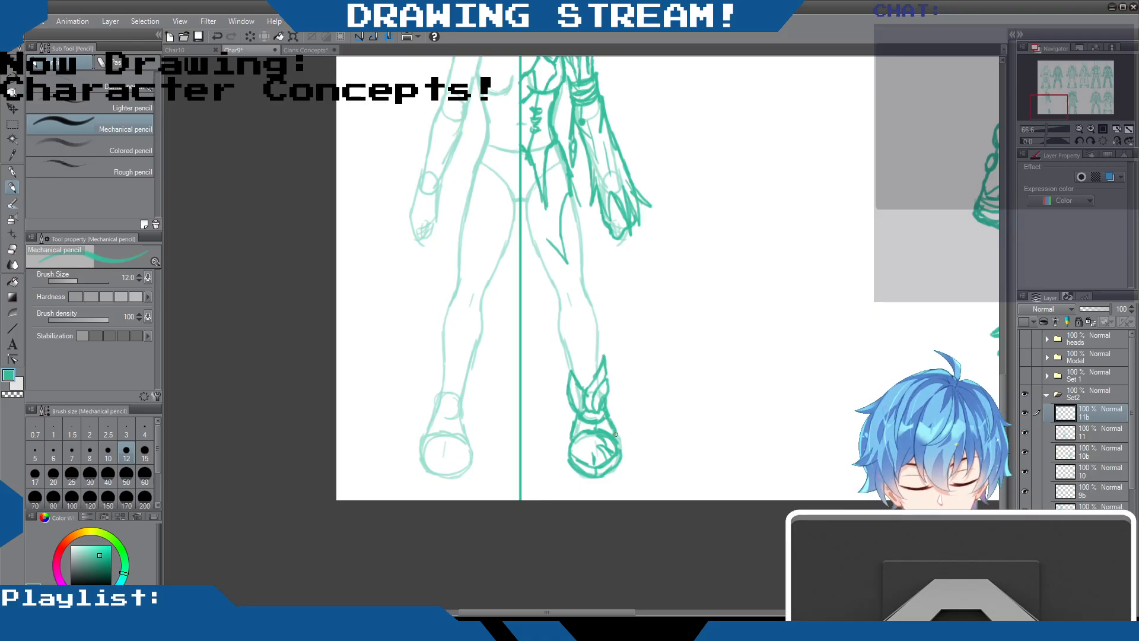
mouse_move(570, 439)
left_mouse_down()
mouse_move(568, 455)
mouse_move(598, 462)
left_mouse_up()
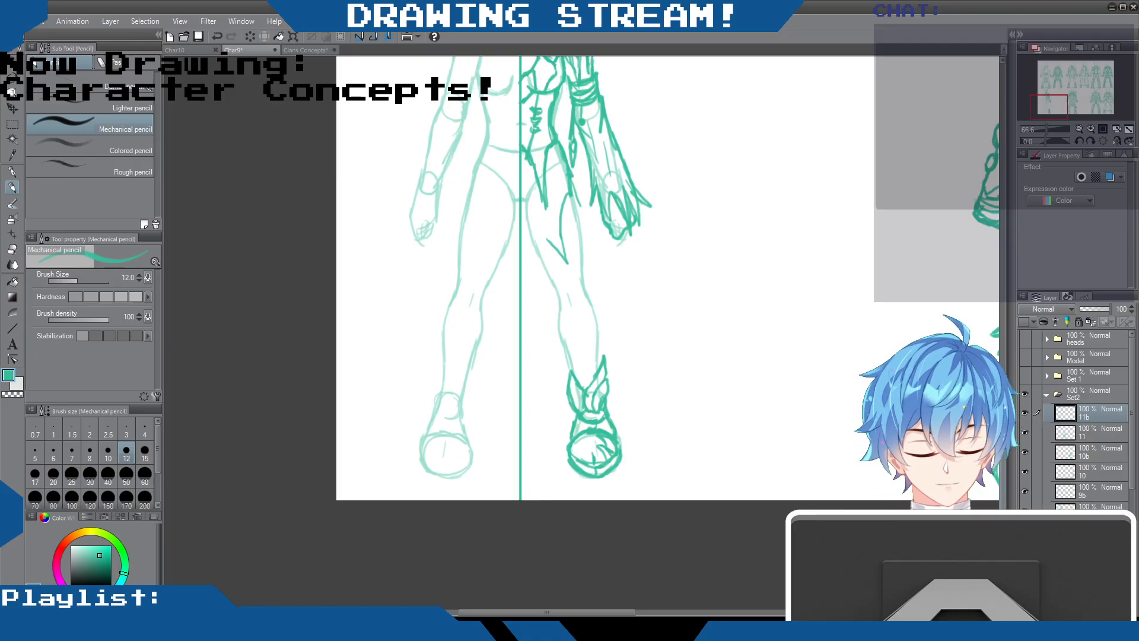
Add another curved spike to the shoulder, undoing unwanted outer strokes, and draw extra tattered lines at the sleeve's lower end
scroll(624, 248, "up", 5)
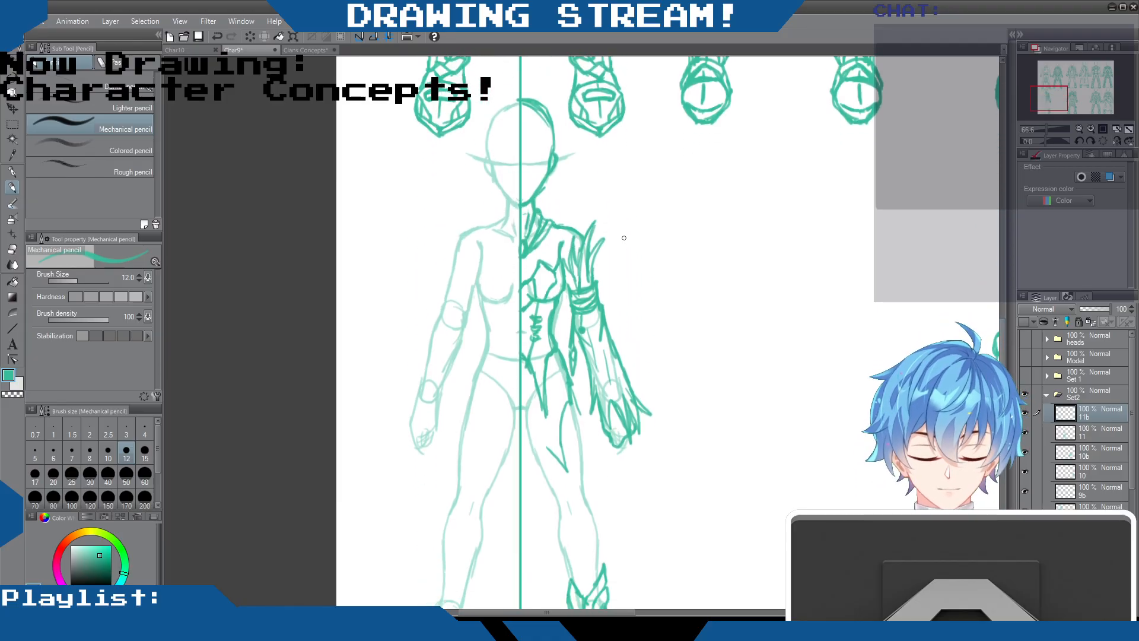
left_click_drag(606, 257, 643, 359)
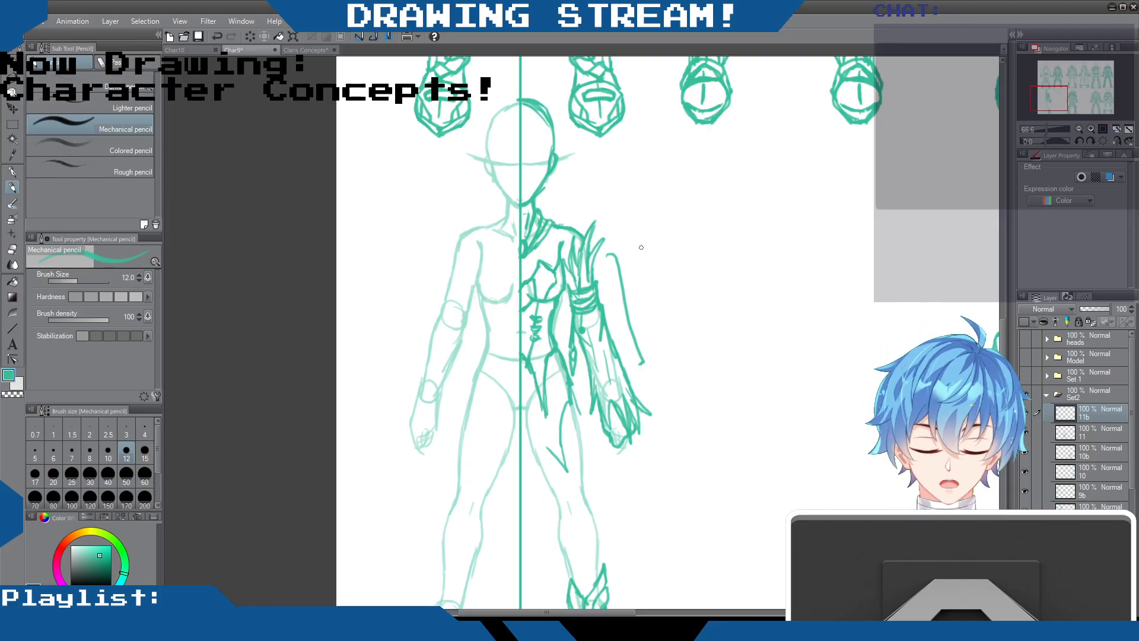
key("ctrl+z")
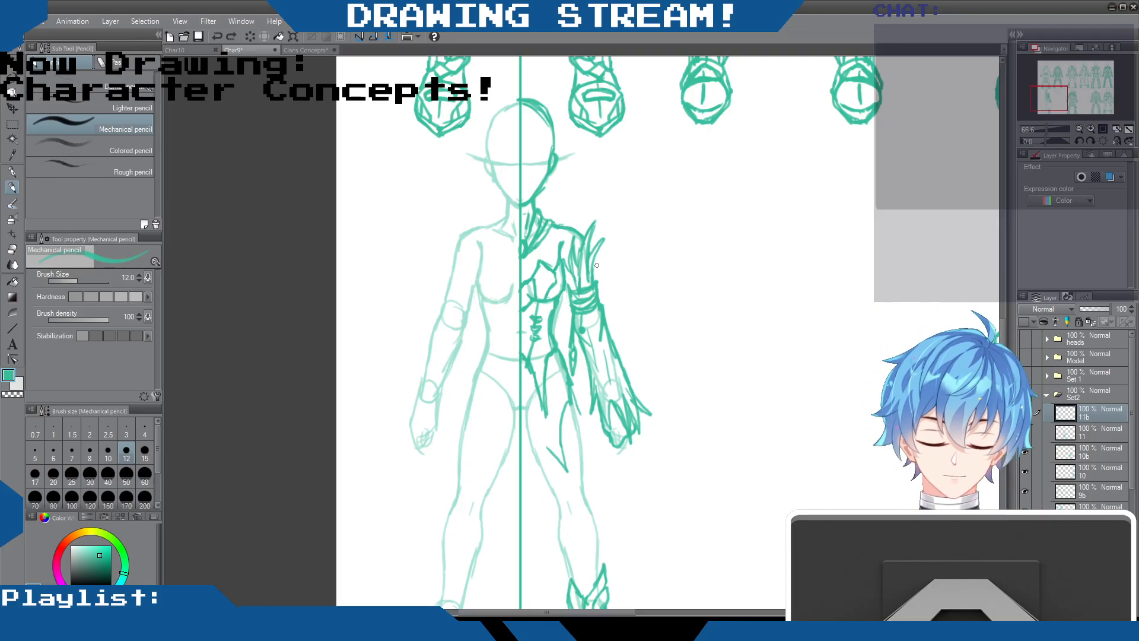
mouse_move(595, 281)
left_mouse_down()
mouse_move(603, 256)
mouse_move(593, 286)
mouse_move(608, 250)
mouse_move(589, 278)
mouse_move(596, 258)
mouse_move(595, 287)
mouse_move(607, 233)
left_mouse_up()
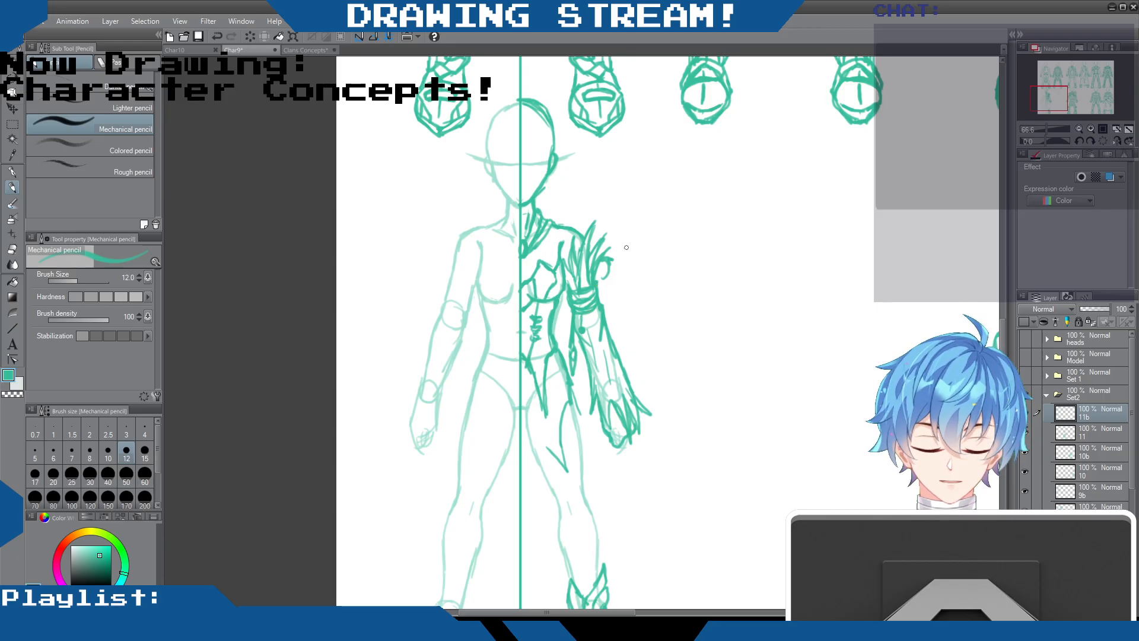
key("ctrl+z")
key("ctrl+z")
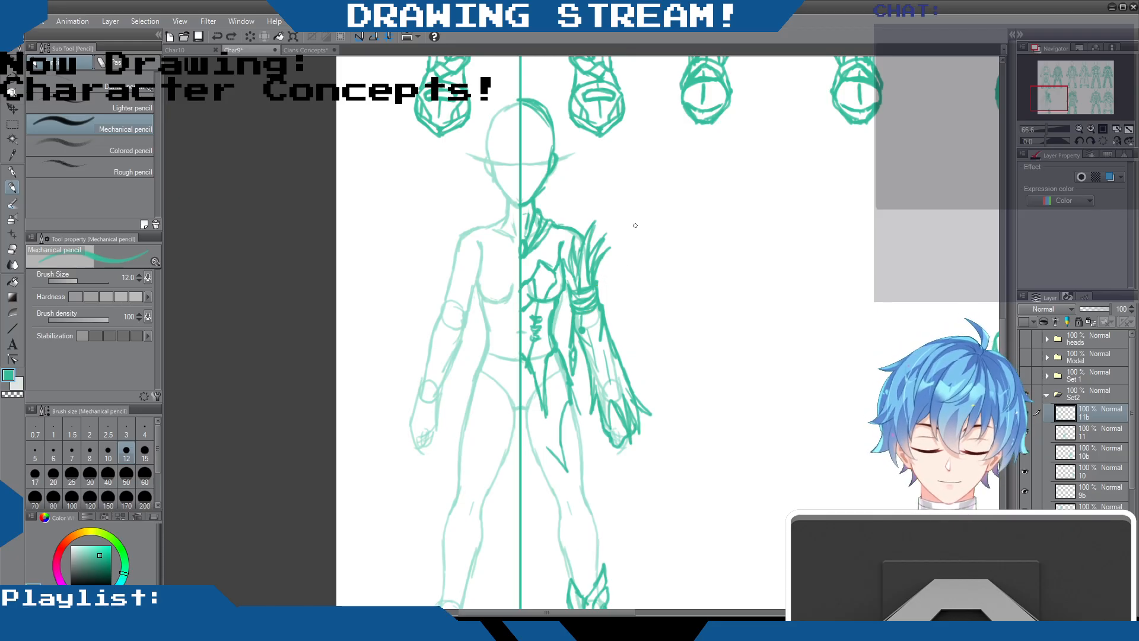
left_click_drag(606, 428, 596, 395)
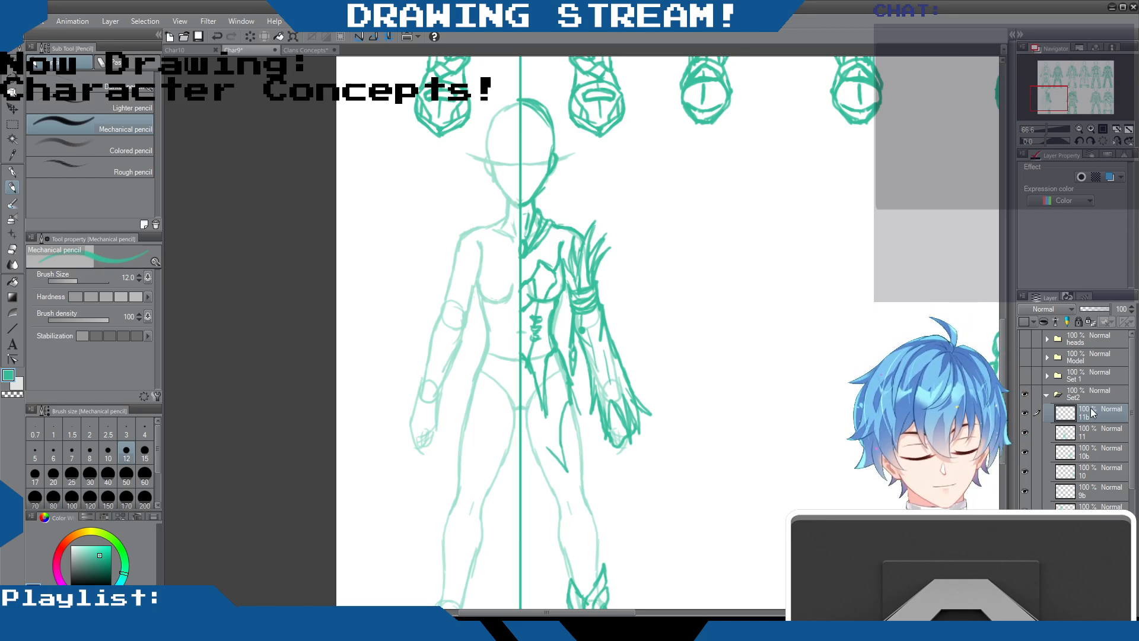
Duplicate layer 11b, flip the copy horizontally, and align it along the center line to complete the outfit's other half
key("ctrl+v")
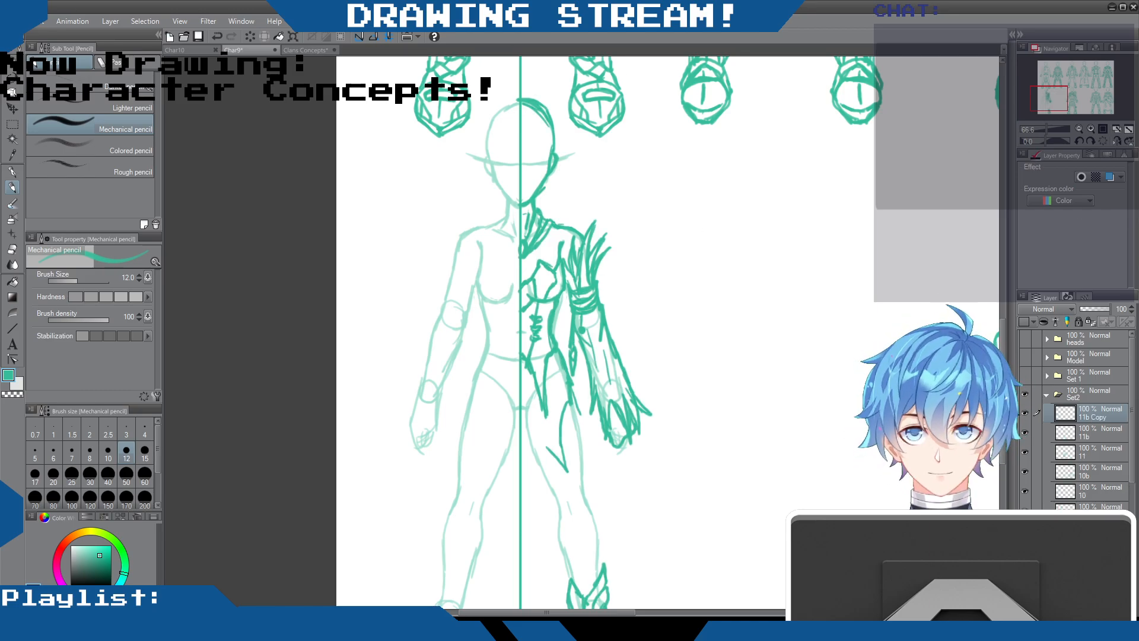
left_click(245, 298)
left_click_drag(601, 306, 517, 313)
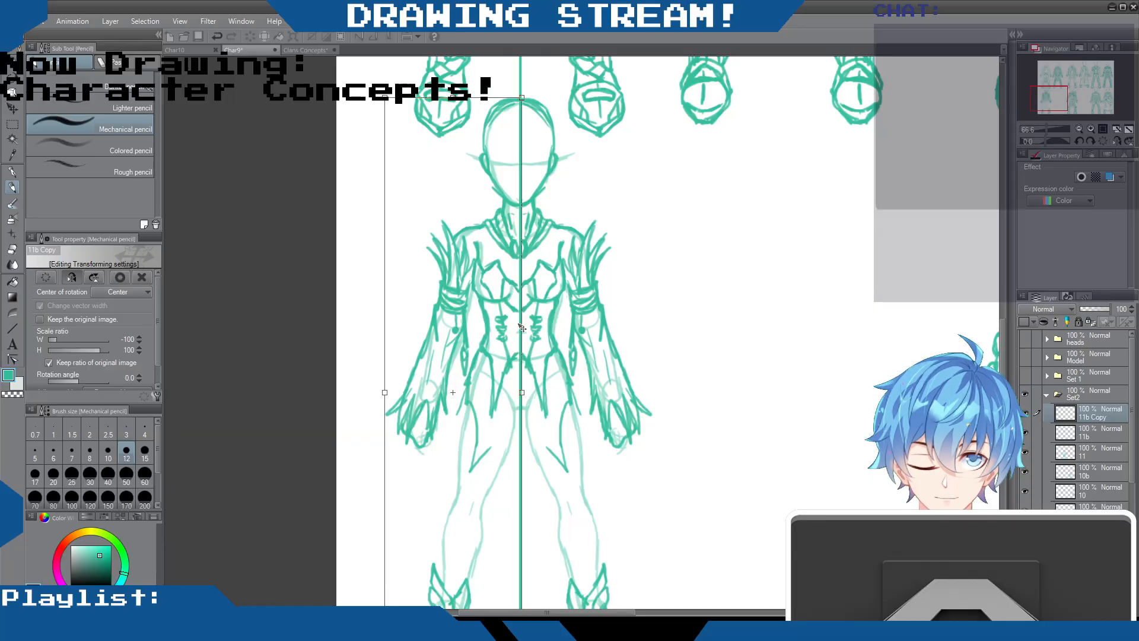
left_click_drag(517, 324, 514, 327)
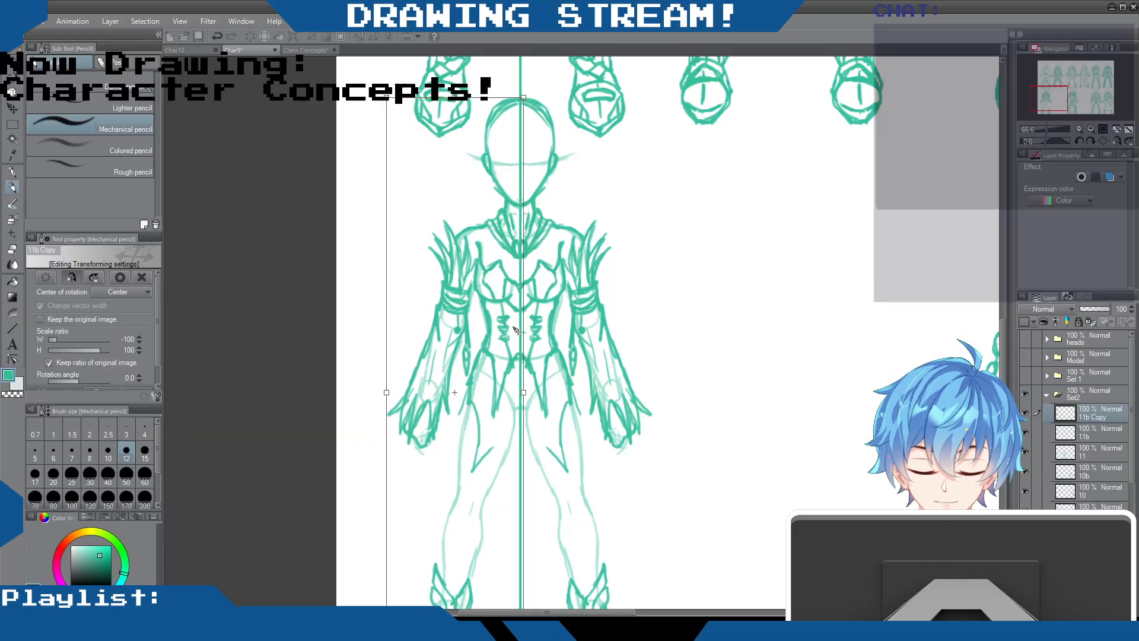
key("Return")
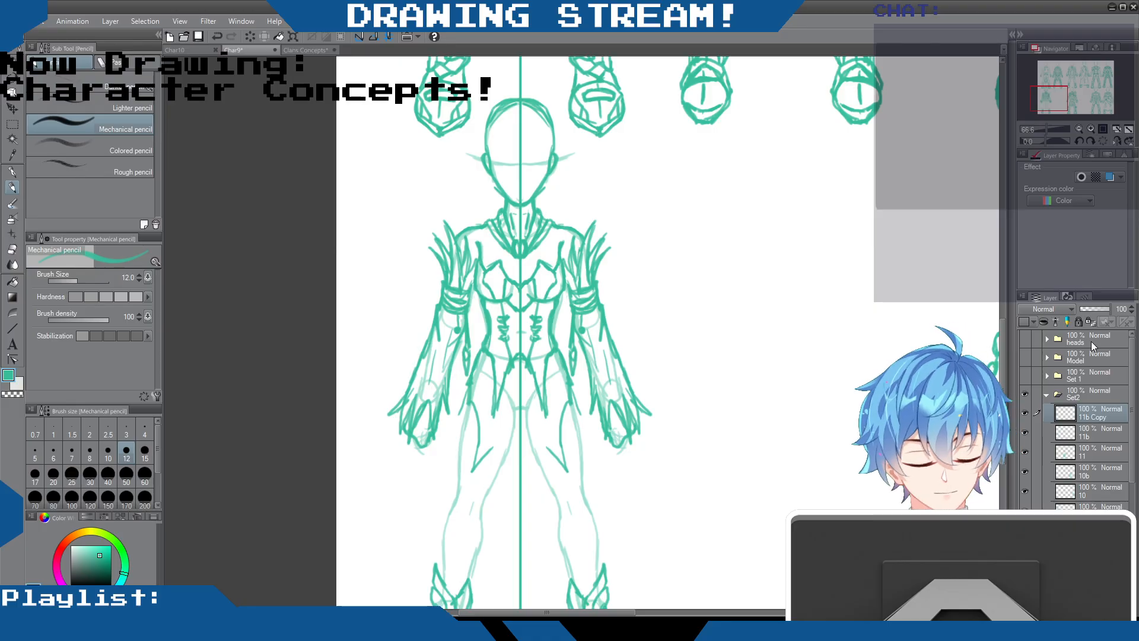
Merge the mirrored copy into layer 11b and erase the mirrored half's pointed thigh lines and the hanging ornament beside the arm
key("ctrl+e")
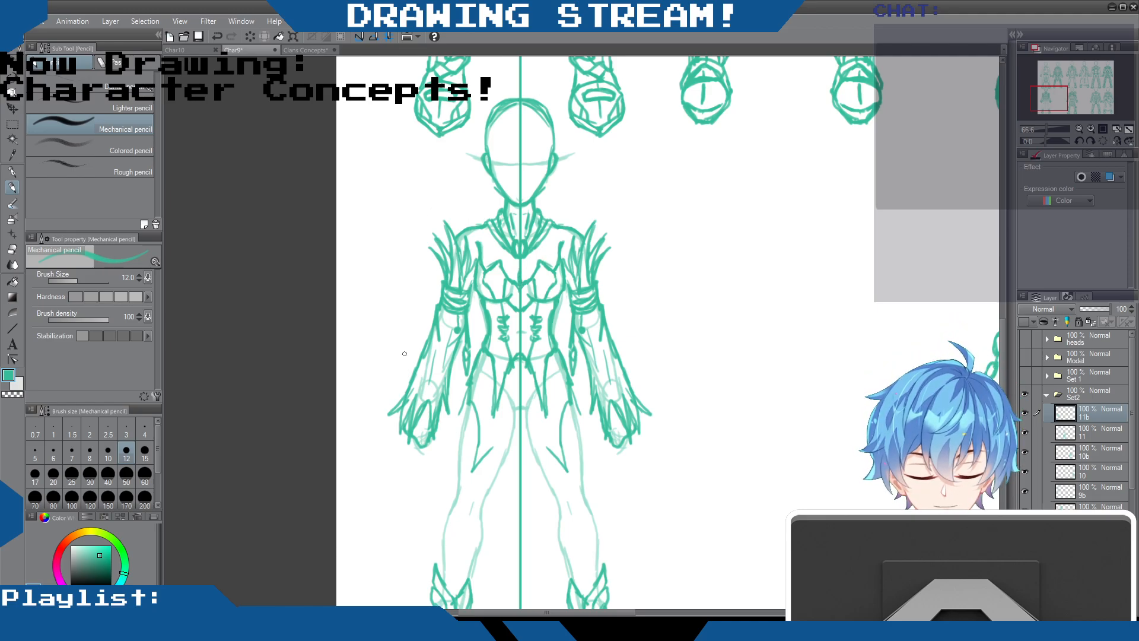
key("e")
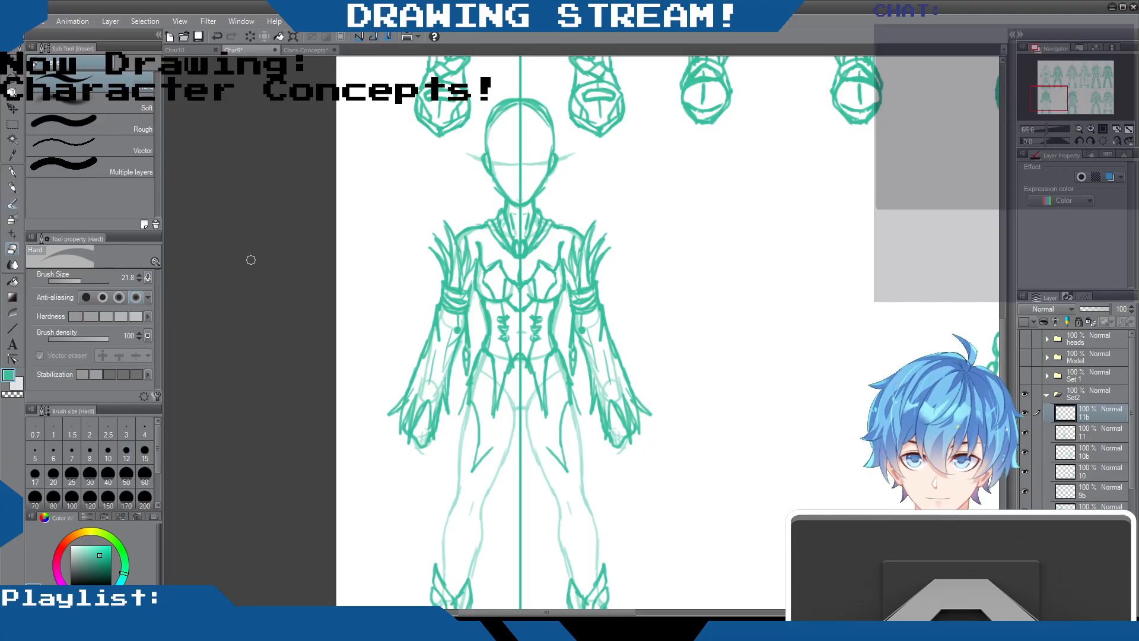
mouse_move(471, 401)
left_mouse_down()
mouse_move(477, 460)
mouse_move(485, 453)
left_mouse_up()
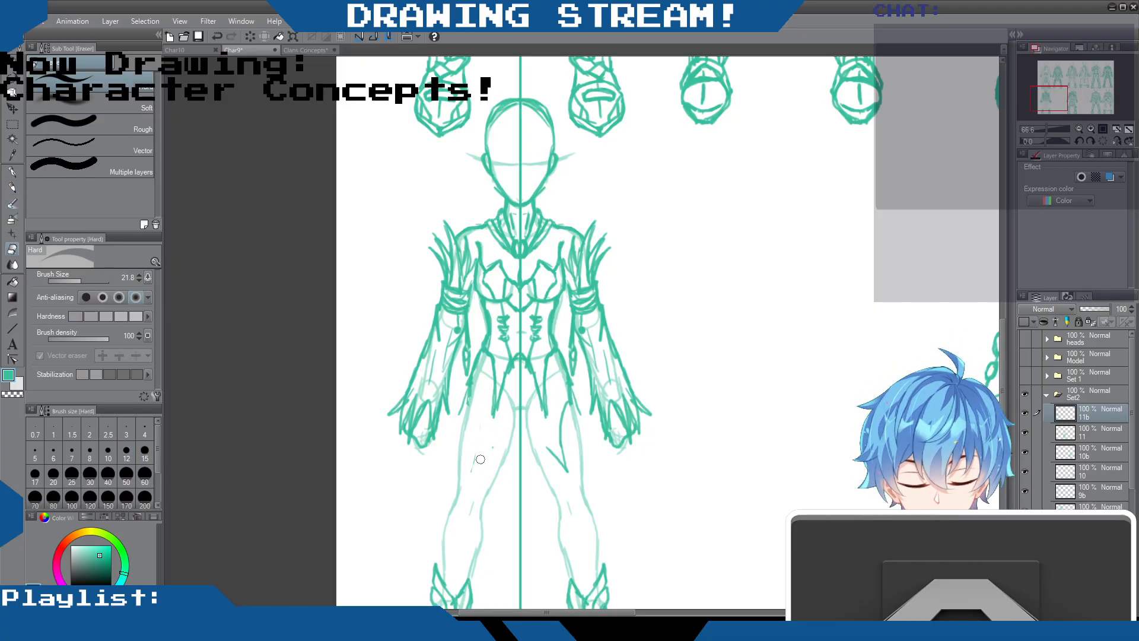
left_click_drag(473, 385, 463, 411)
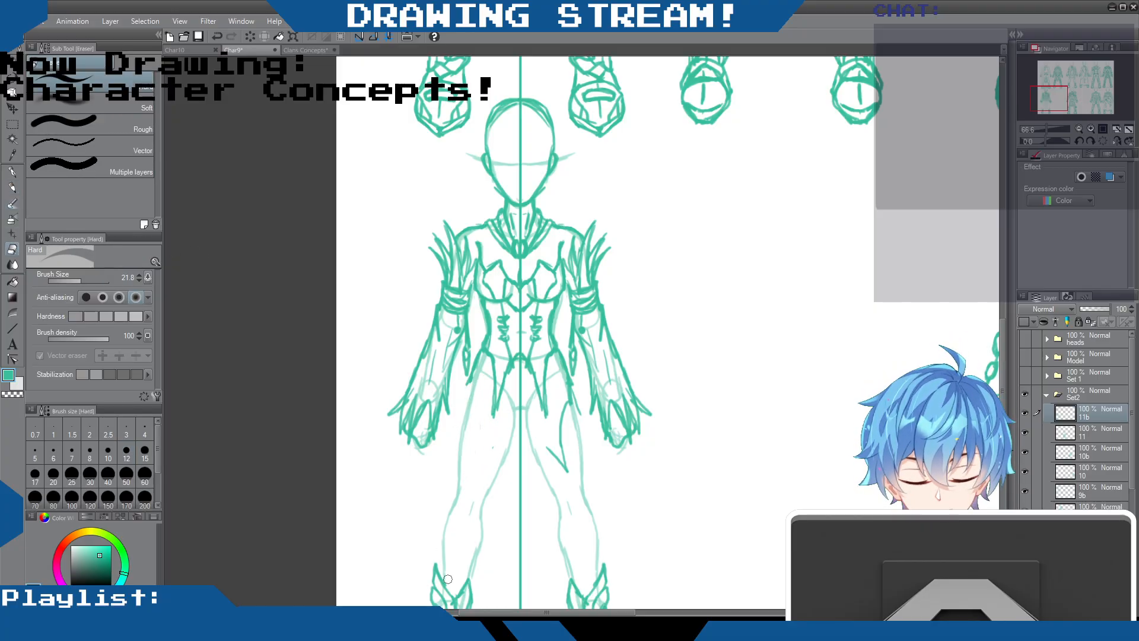
left_click_drag(1002, 343, 997, 355)
mouse_move(468, 289)
left_mouse_down()
mouse_move(469, 313)
mouse_move(468, 273)
mouse_move(466, 326)
mouse_move(467, 270)
mouse_move(466, 301)
mouse_move(457, 268)
left_mouse_up()
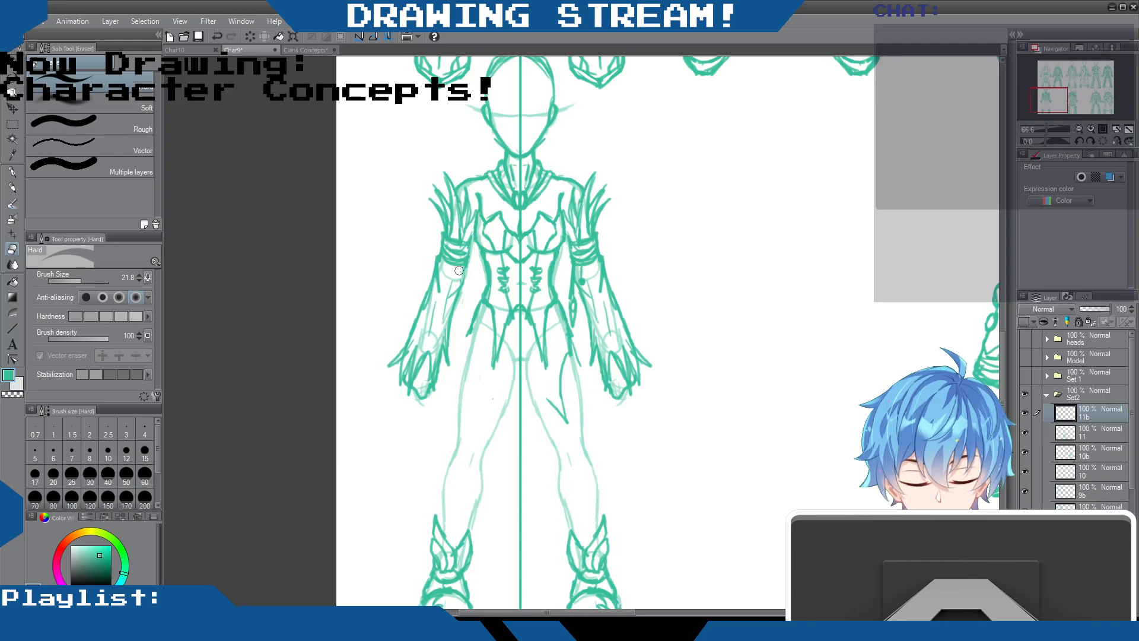
Draw a long, tattered skirt from the waist over one leg to the ankle, its ragged hem rising toward the other thigh
key("p")
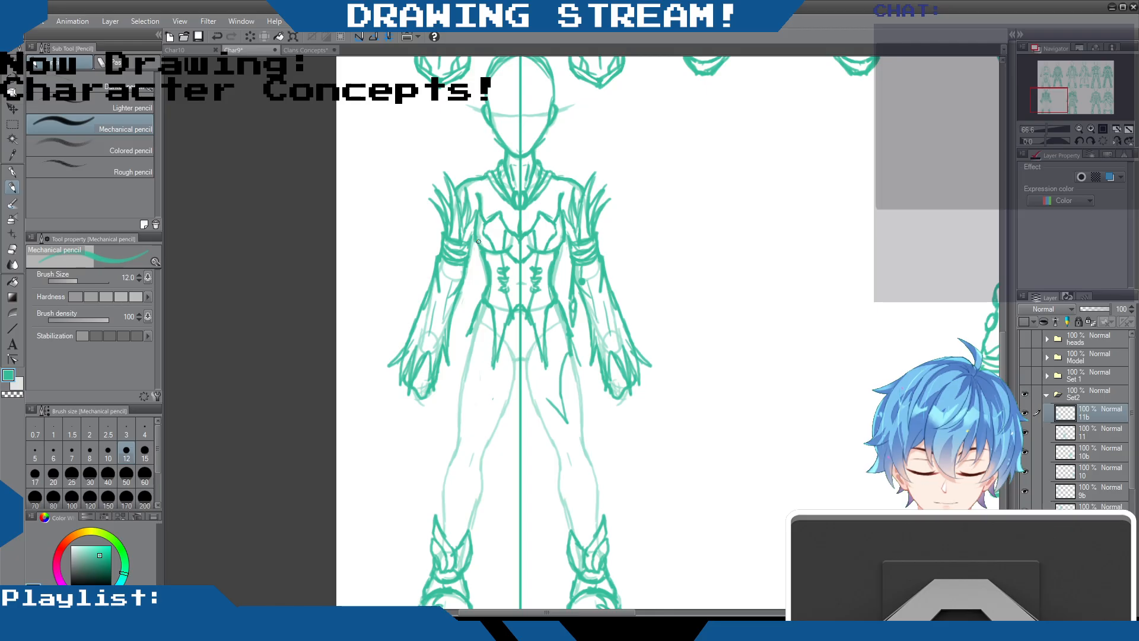
mouse_move(461, 370)
left_mouse_down()
mouse_move(424, 445)
mouse_move(419, 470)
mouse_move(433, 451)
mouse_move(408, 555)
mouse_move(476, 450)
mouse_move(488, 574)
mouse_move(524, 452)
mouse_move(529, 472)
mouse_move(540, 415)
mouse_move(554, 421)
mouse_move(549, 399)
mouse_move(560, 437)
mouse_move(551, 413)
left_mouse_up()
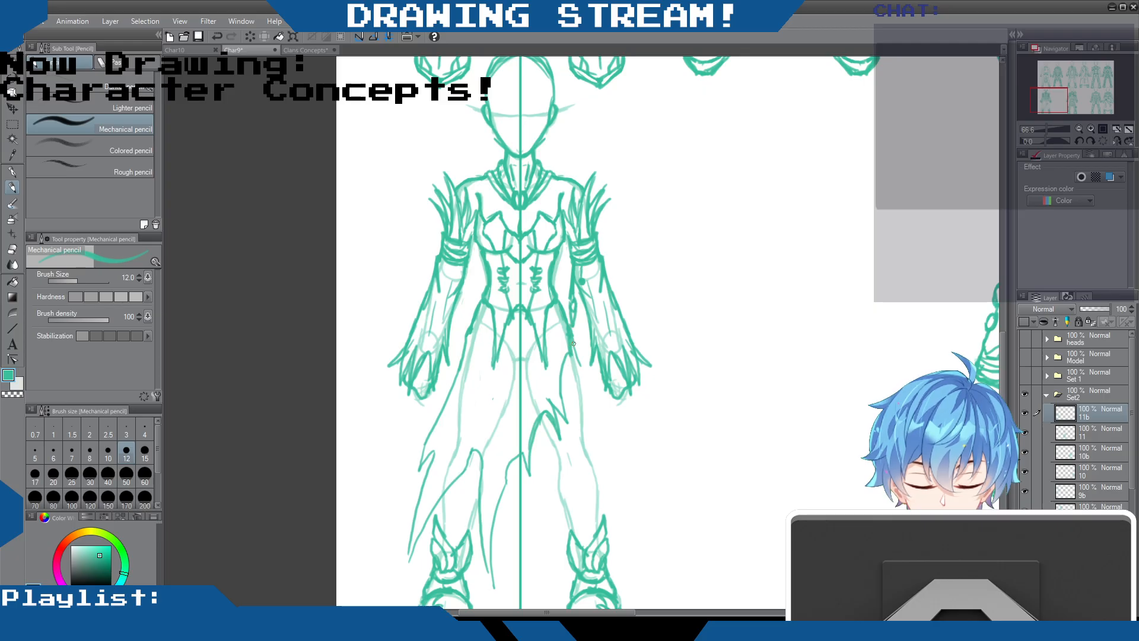
left_click_drag(571, 352, 556, 374)
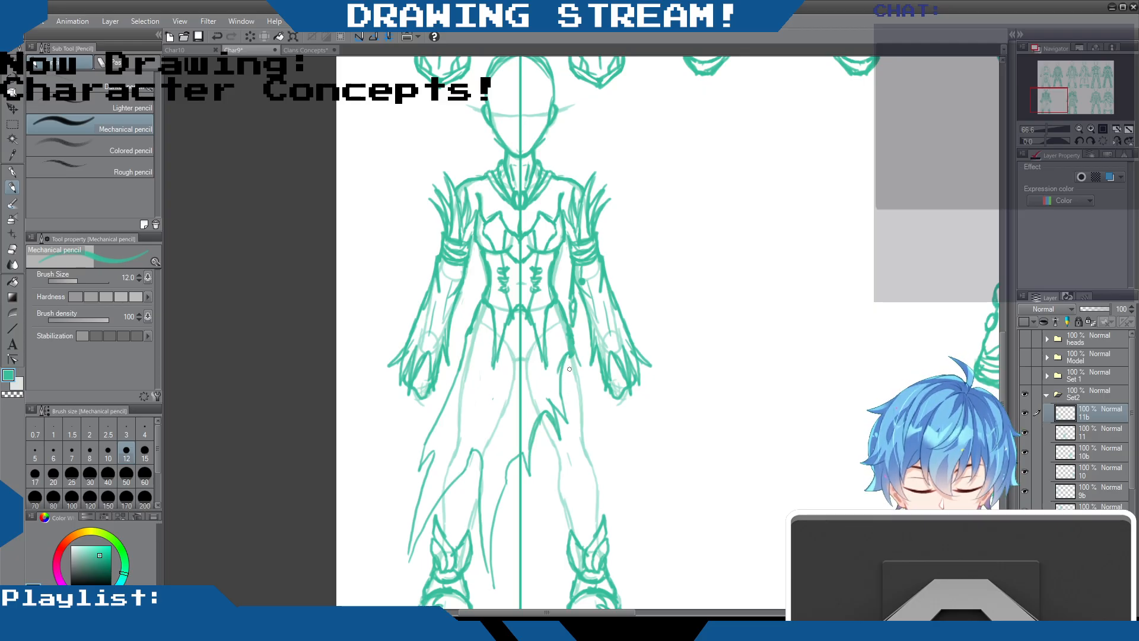
Draw the inner and outer contours of the uncovered leg from thigh to ankle cuff, undoing stray strokes near the knee
left_click_drag(582, 423, 583, 451)
left_click_drag(539, 417, 564, 466)
left_click_drag(476, 496, 469, 518)
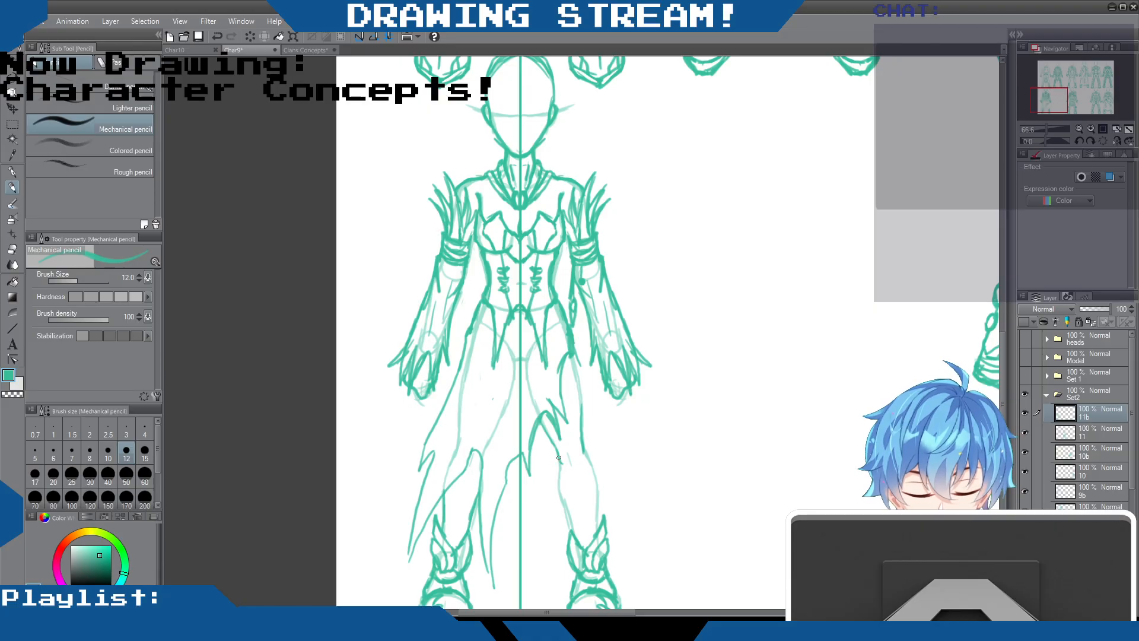
left_click_drag(558, 455, 569, 523)
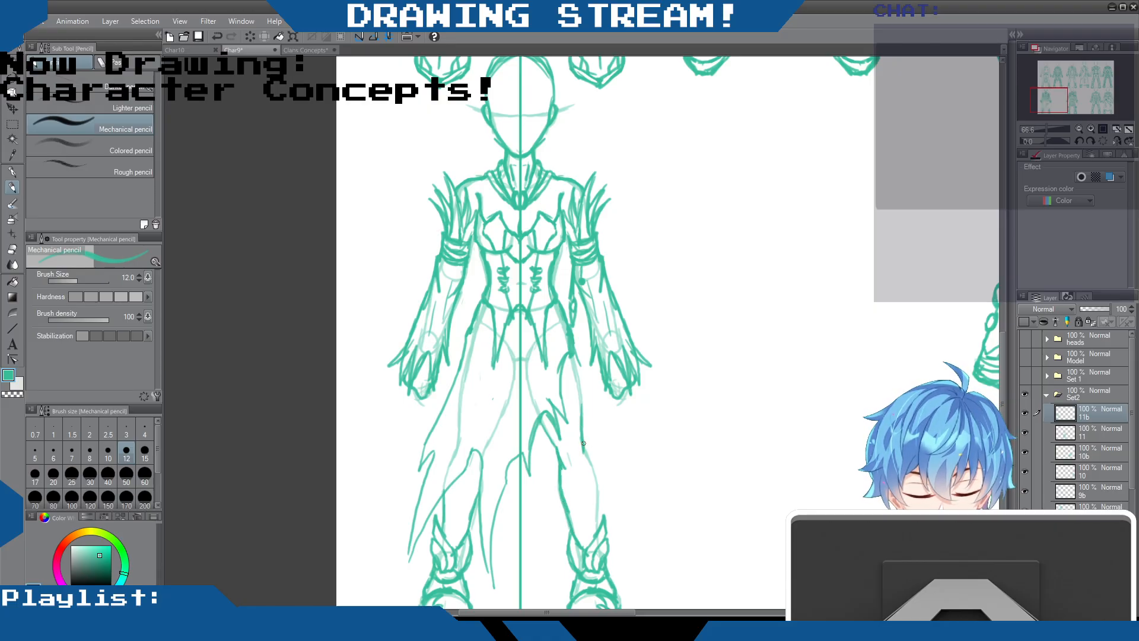
left_click_drag(591, 467, 597, 532)
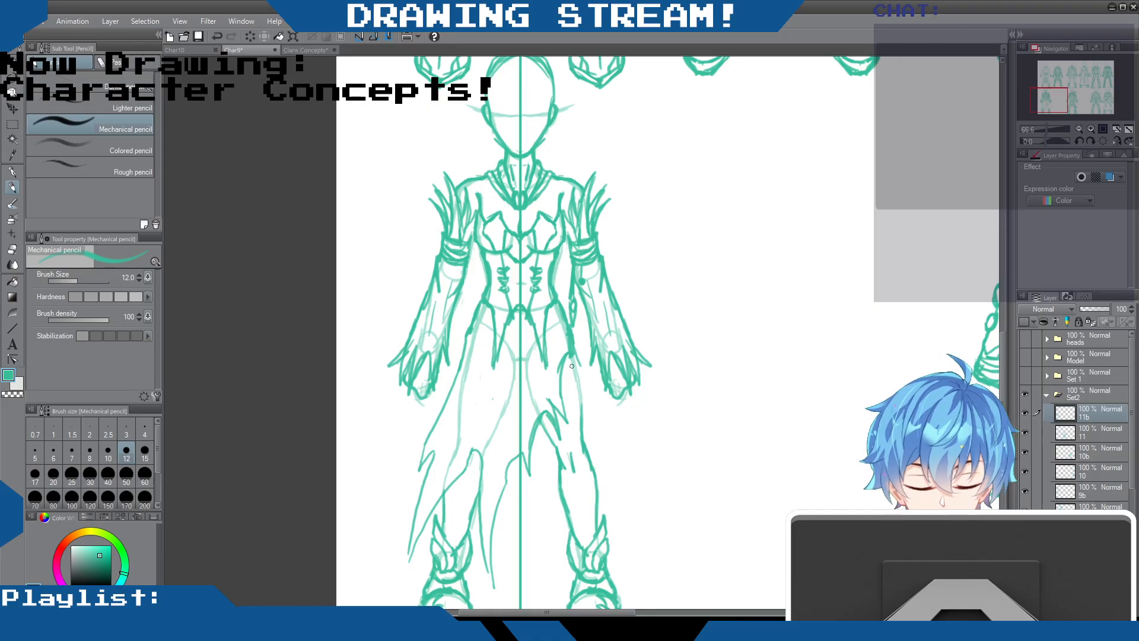
key("ctrl+z")
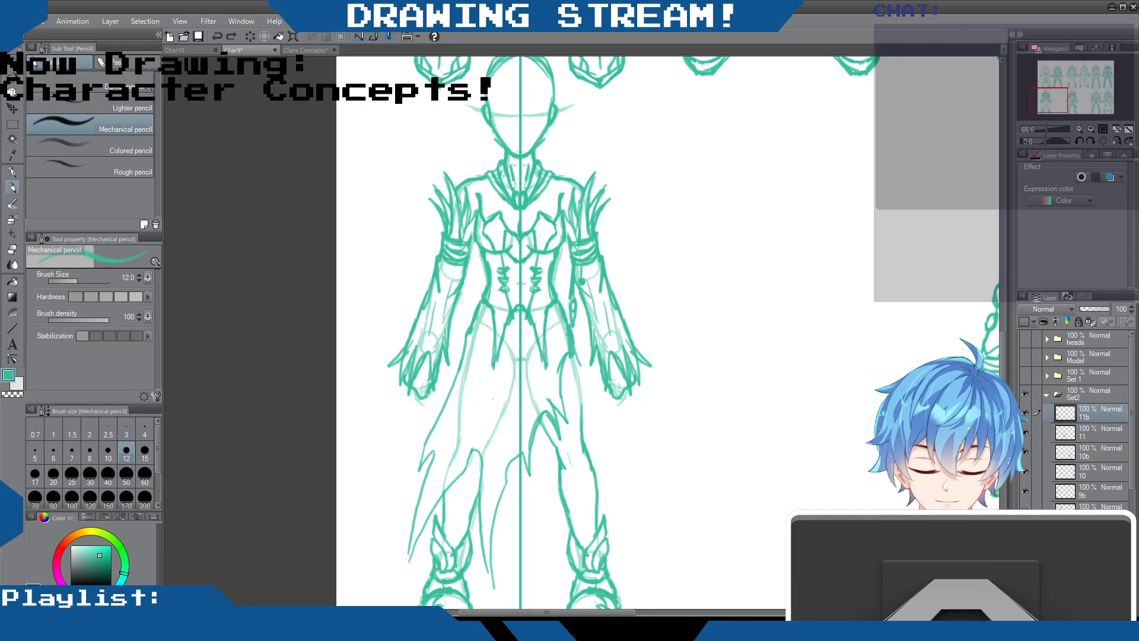
left_click_drag(568, 464, 574, 448)
key("ctrl+z")
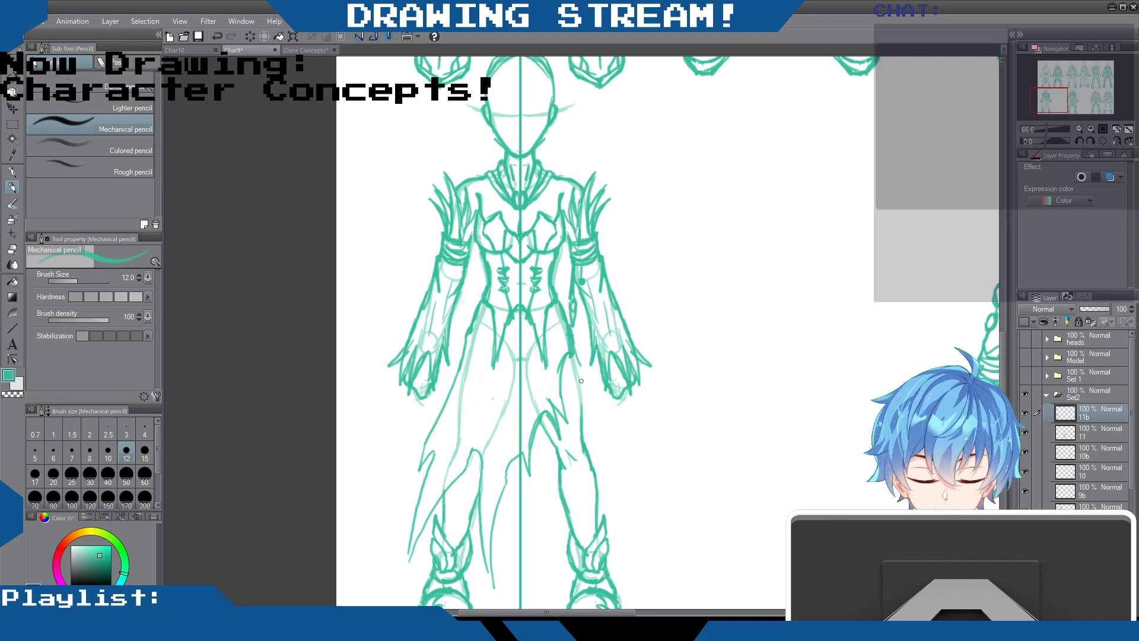
left_click_drag(574, 352, 583, 420)
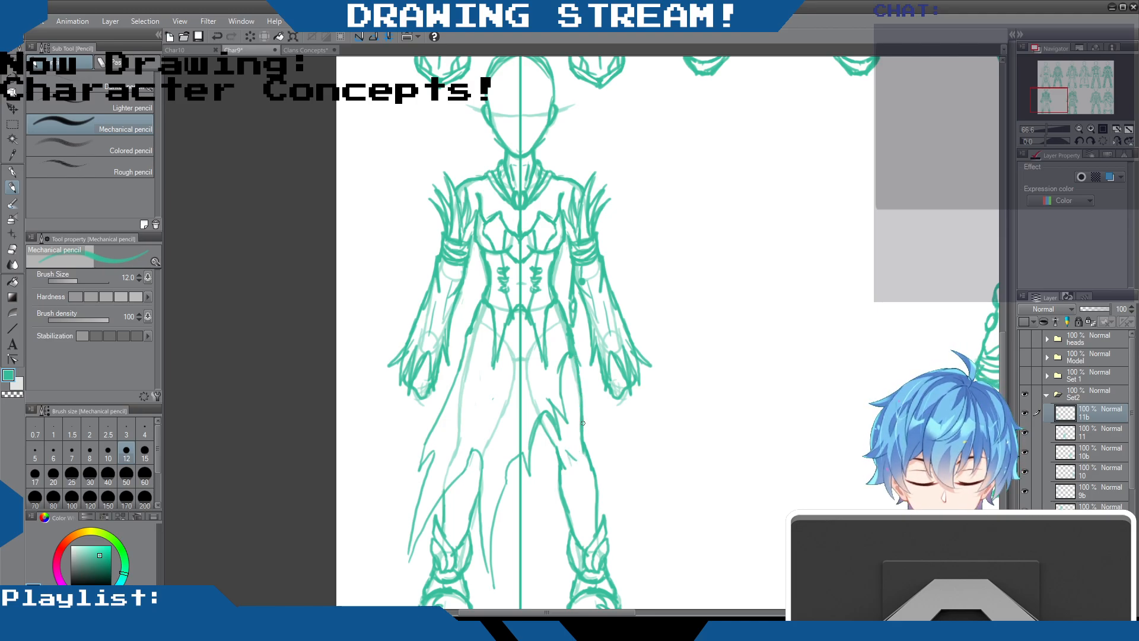
left_click_drag(593, 471, 596, 532)
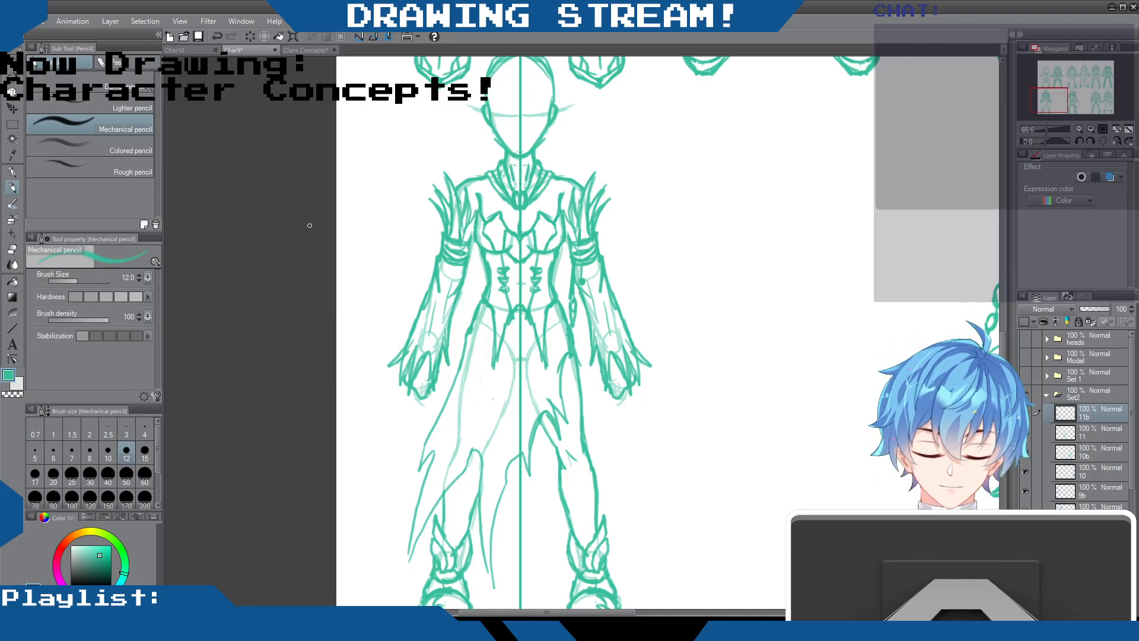
Redraw the uncovered leg's thigh outline and add flame-like pattern lines from the knee down to the ankle cuff
key("e")
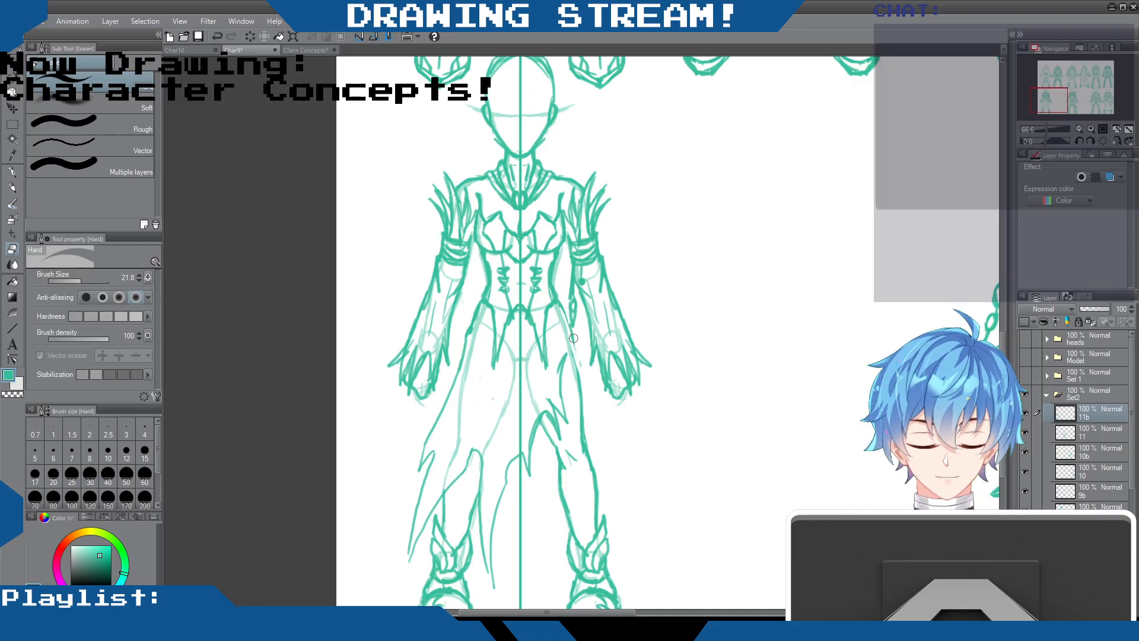
left_click(12, 186)
mouse_move(559, 304)
left_mouse_down()
mouse_move(579, 409)
mouse_move(558, 464)
left_mouse_up()
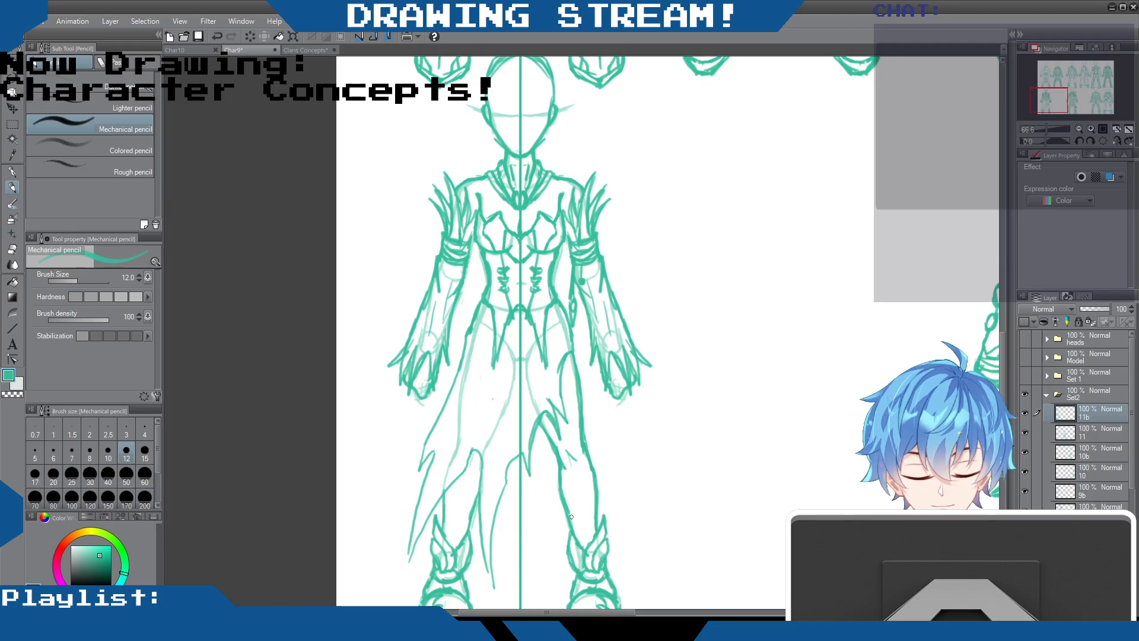
mouse_move(573, 491)
left_mouse_down()
mouse_move(576, 532)
mouse_move(583, 492)
mouse_move(595, 513)
mouse_move(577, 538)
left_mouse_up()
left_click_drag(591, 485, 575, 467)
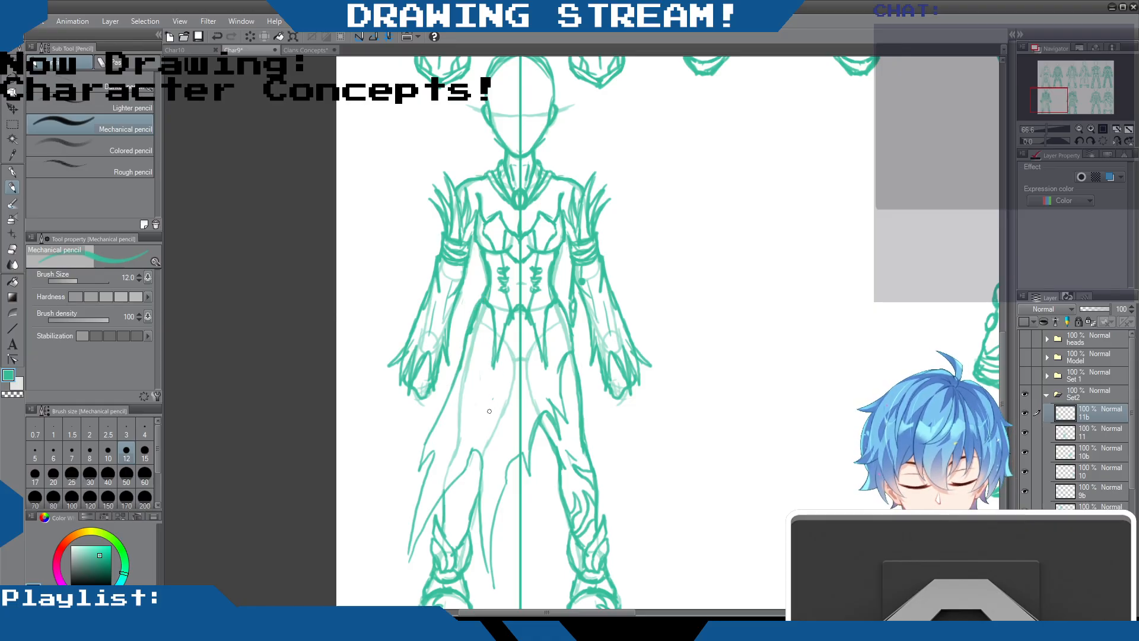
Add fold lines to the tattered skirt and draw swirling, flame-shaped patterns on its upper side below the waist
left_click_drag(513, 392, 493, 443)
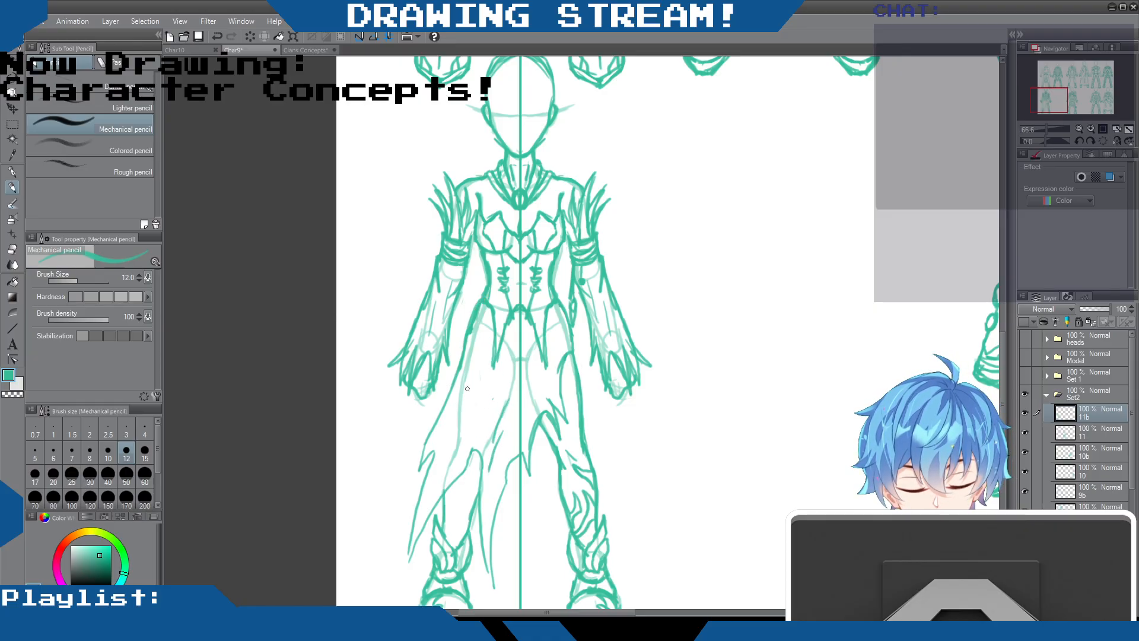
left_click_drag(463, 369, 459, 398)
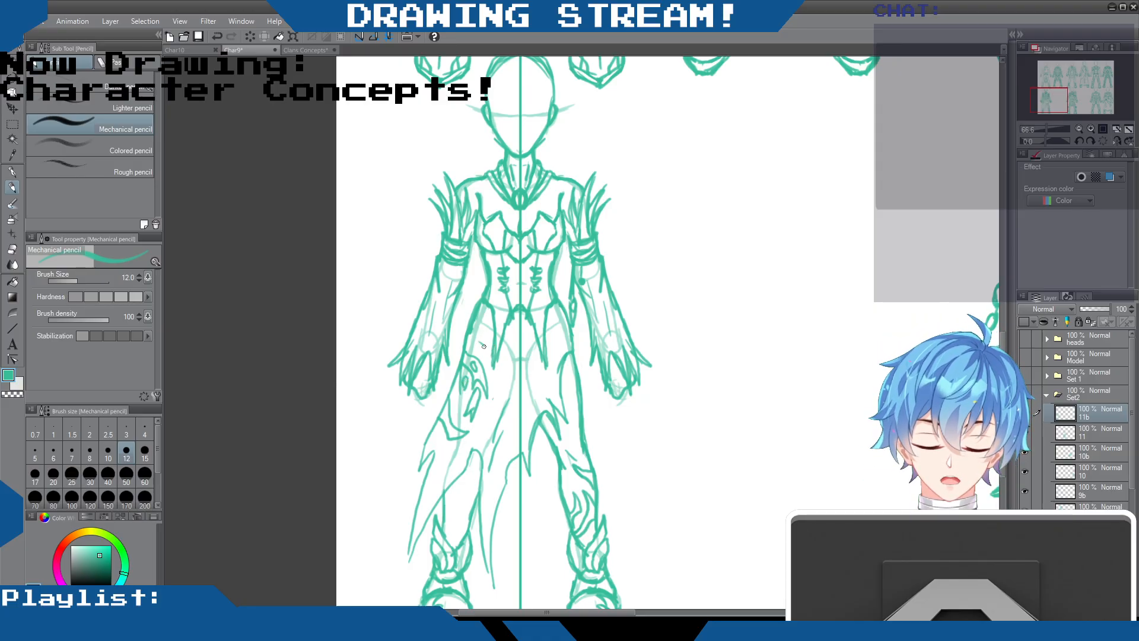
left_click_drag(502, 363, 494, 390)
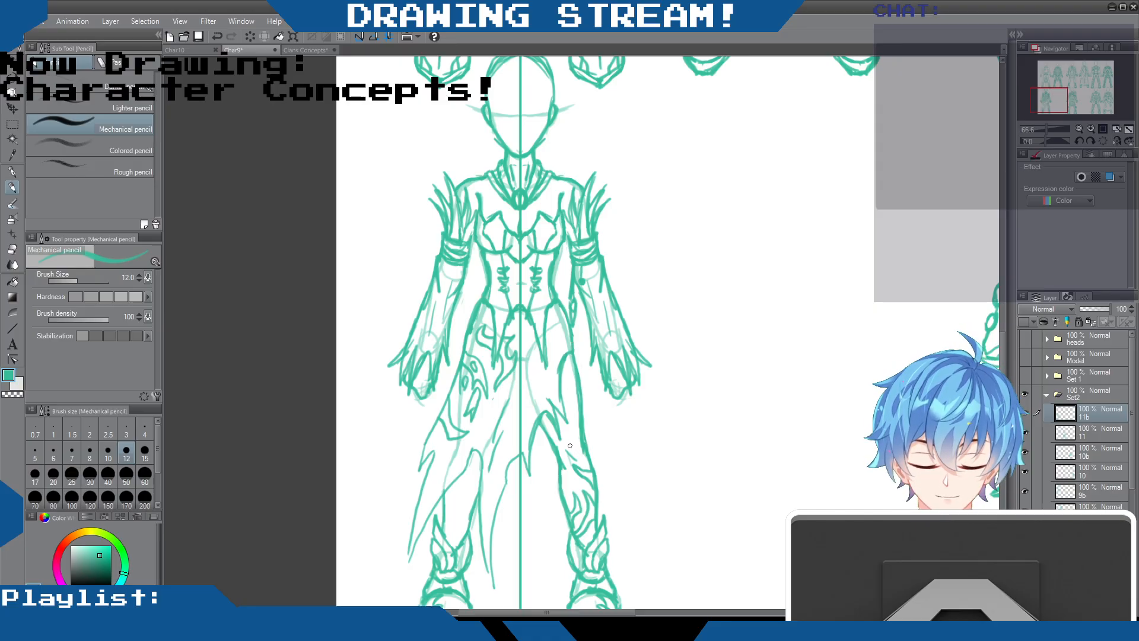
Compare the new outfit with the other character designs on the sheet, toggling layer 11b's visibility
scroll(713, 401, "down", 8)
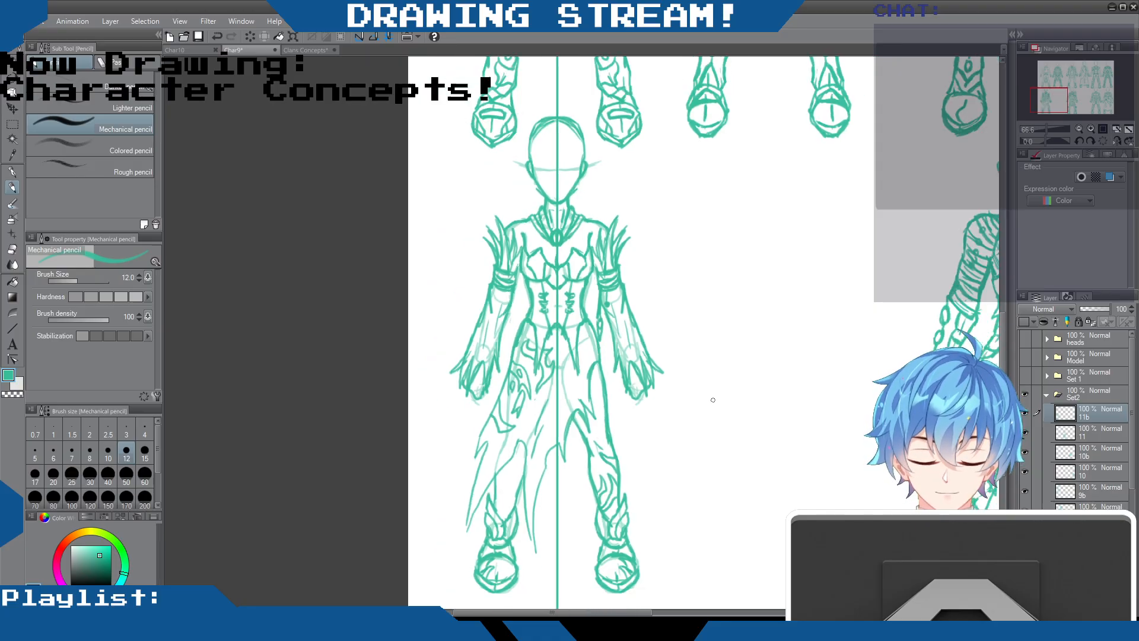
scroll(717, 405, "down", 1)
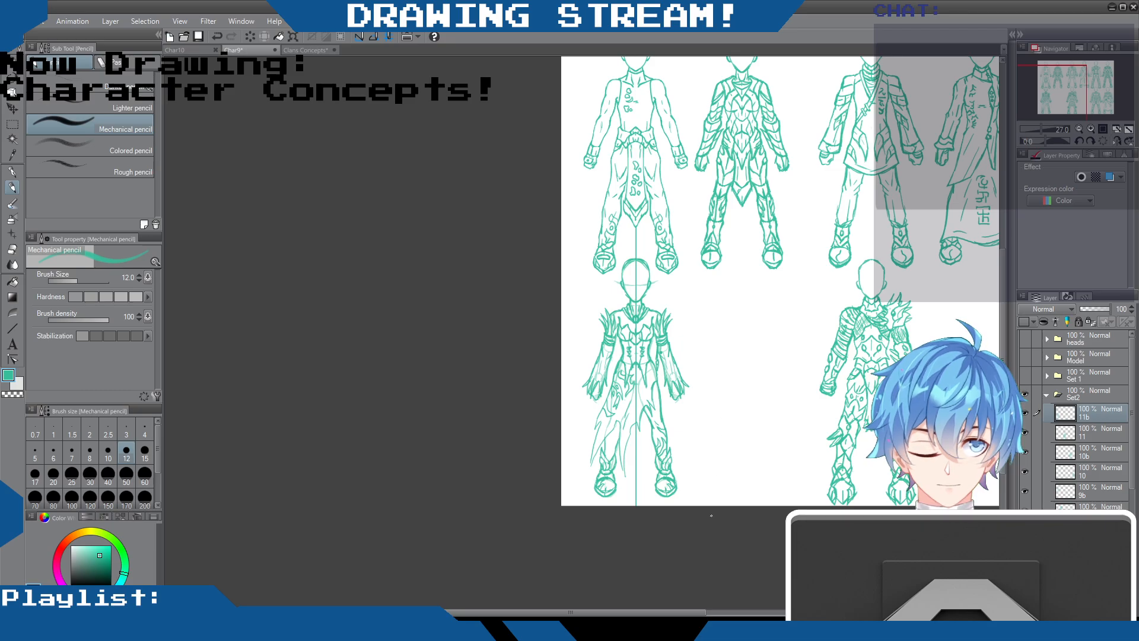
left_click_drag(709, 605, 782, 606)
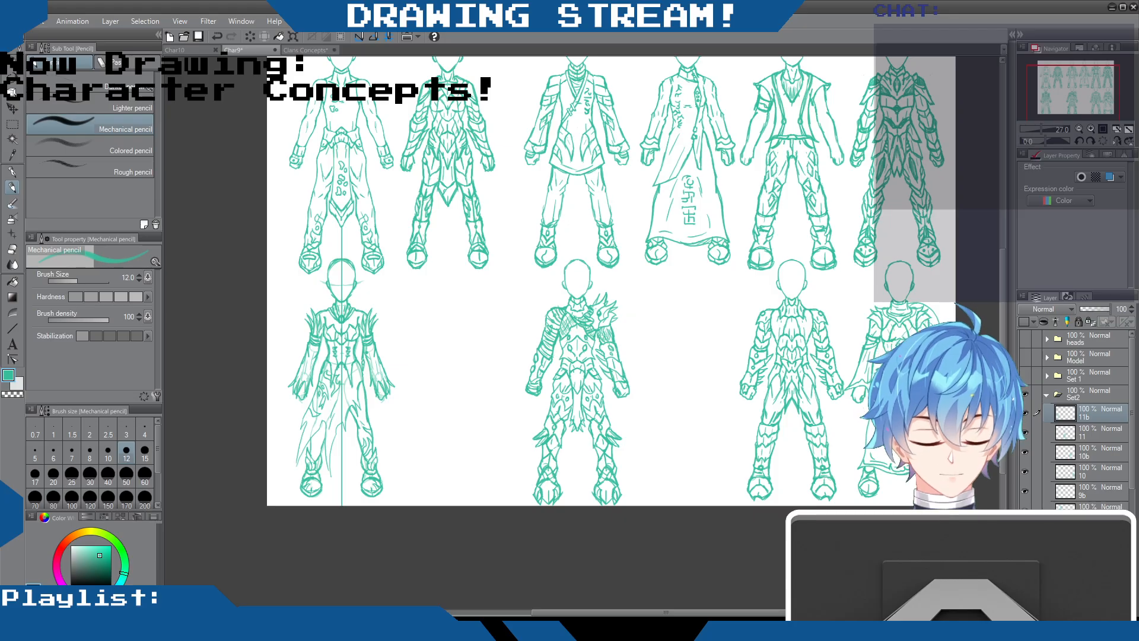
scroll(997, 350, "up", 3)
scroll(998, 351, "down", 3)
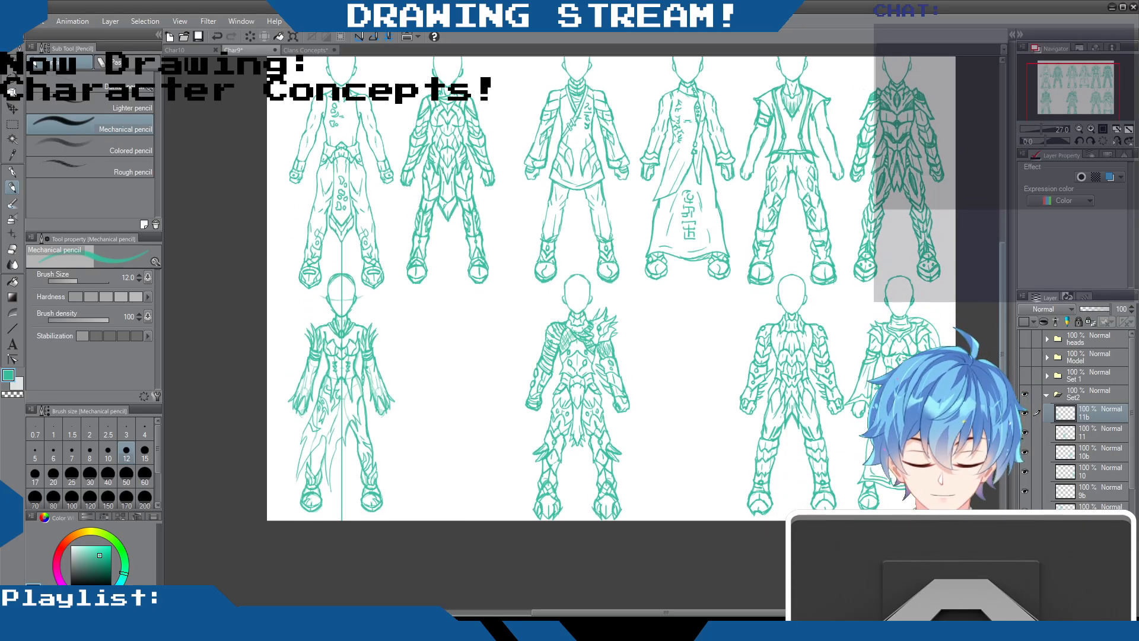
left_click(1025, 412)
left_click(1024, 413)
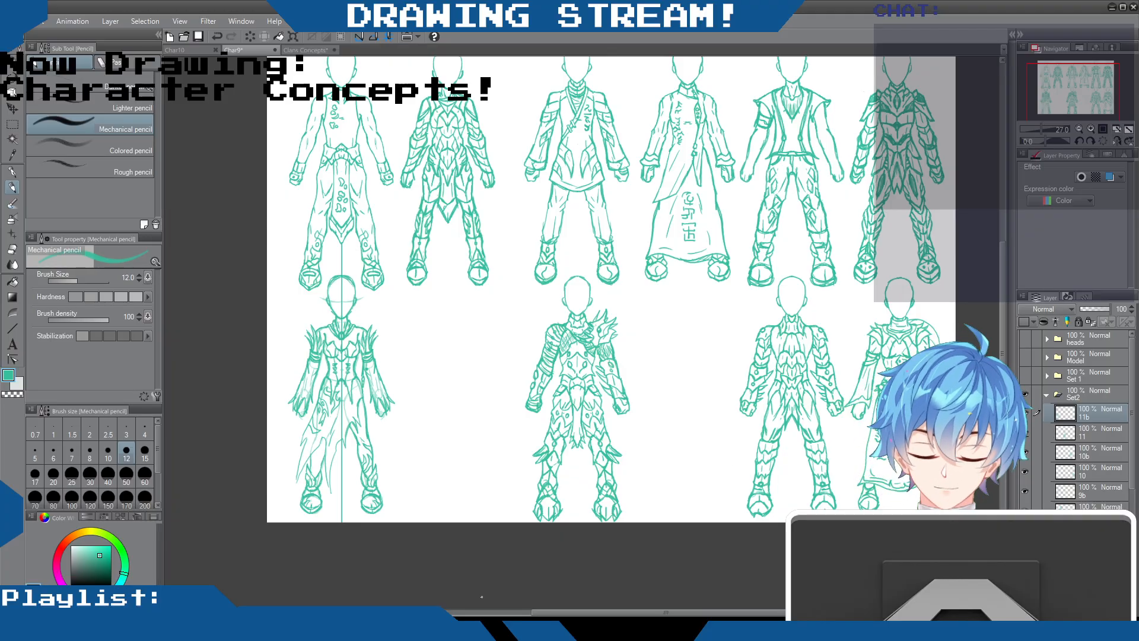
scroll(404, 378, "up", 1)
scroll(404, 379, "up", 4)
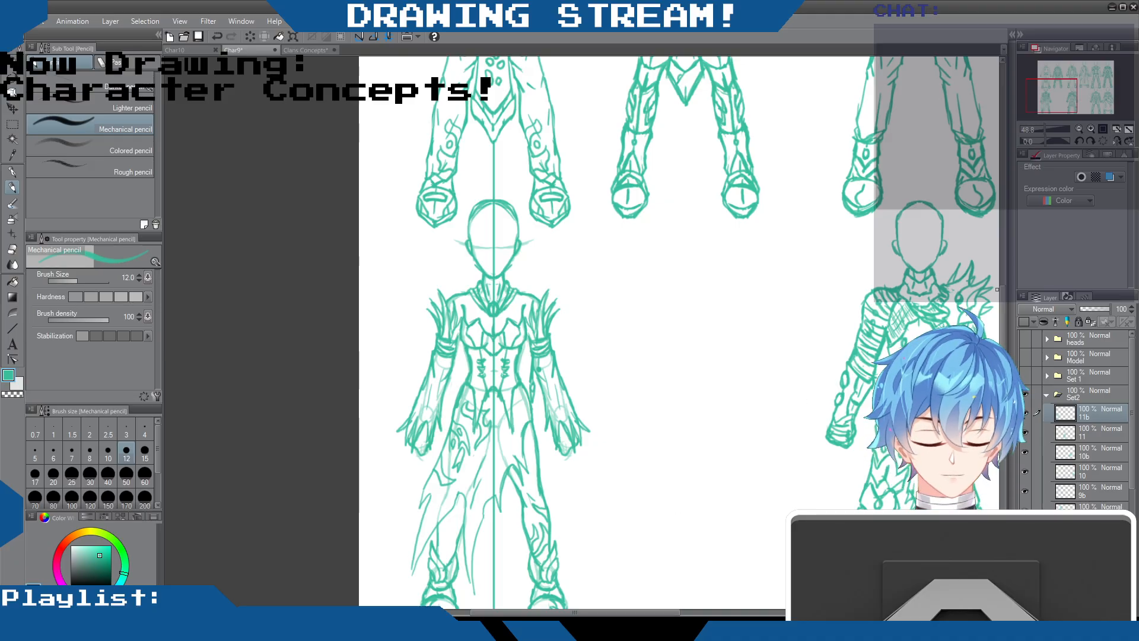
Reinforce the skirt's ragged lower edges and add more torn points and fold lines along the hem
scroll(510, 352, "down", 3)
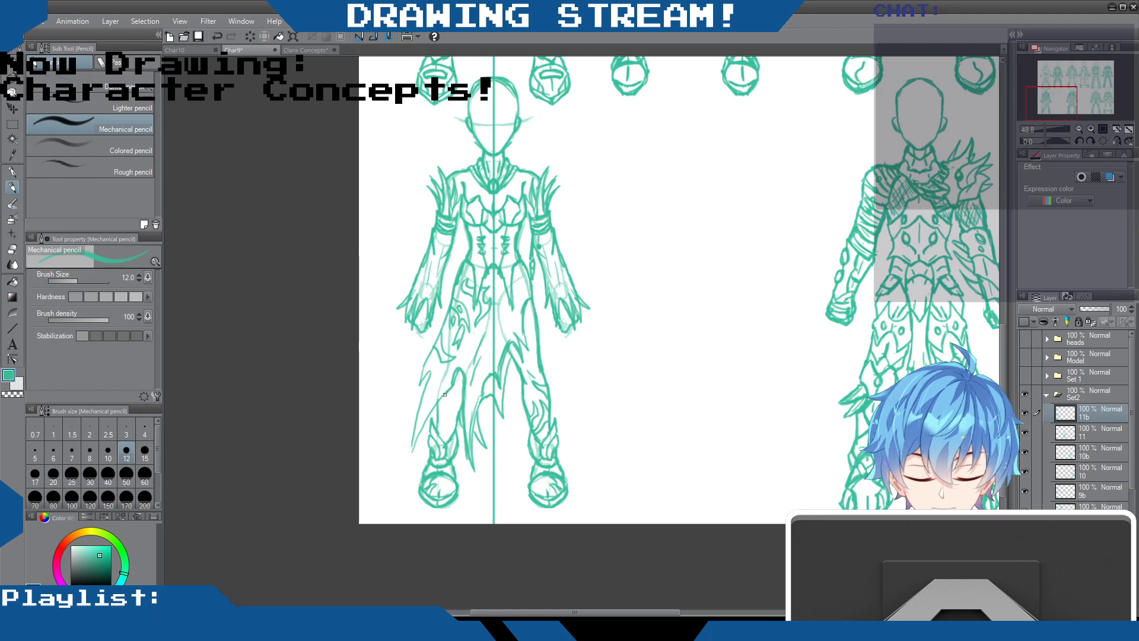
left_click_drag(411, 450, 431, 378)
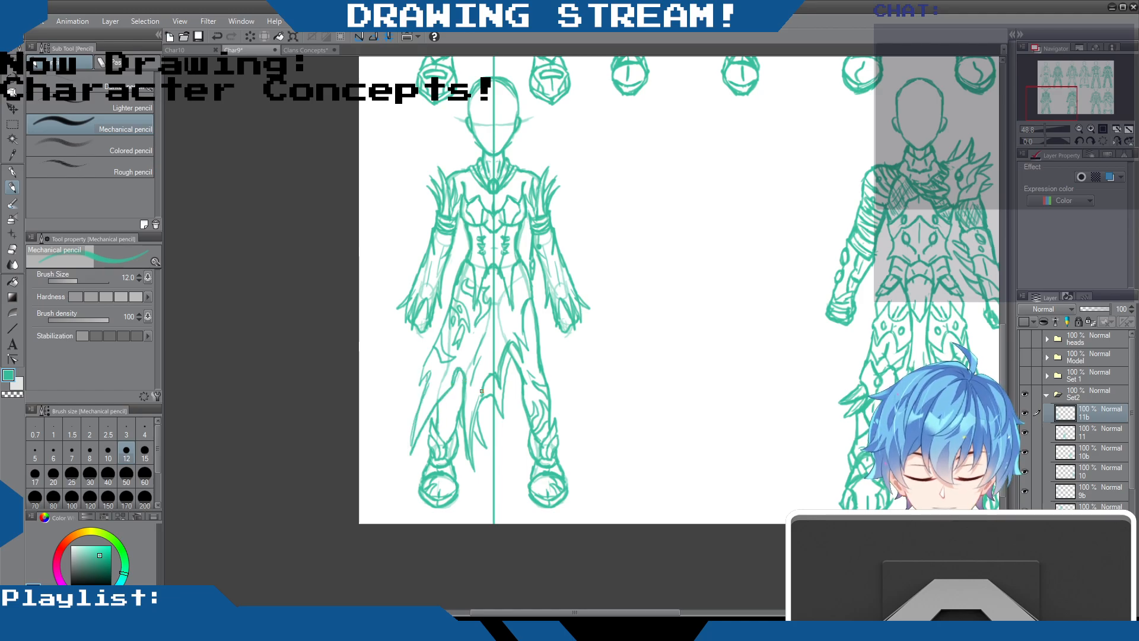
left_click_drag(472, 427, 480, 444)
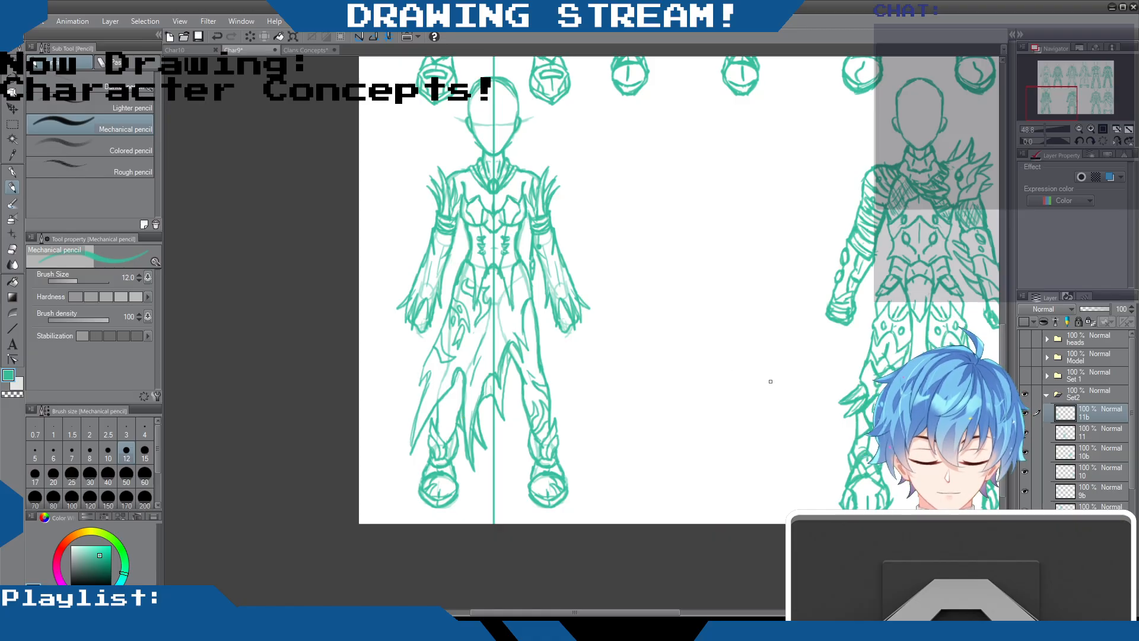
Hide the female base mannequin and center line layers so only the outfit line work shows on the figure
left_click_drag(1130, 404, 1129, 496)
left_click(1025, 484)
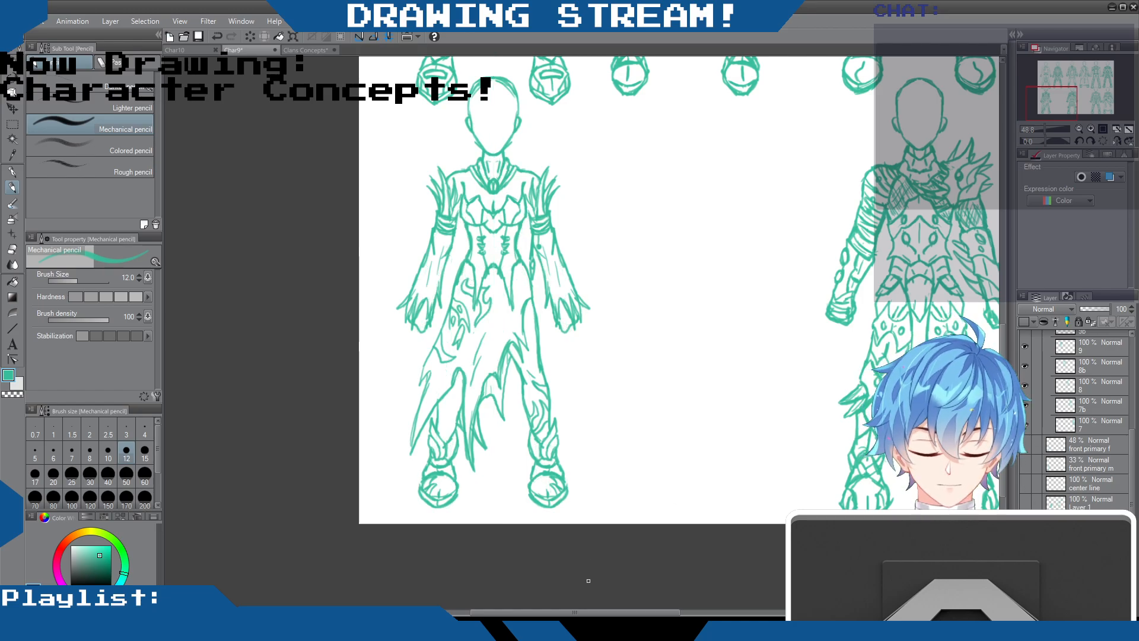
scroll(1002, 332, "up", 3)
left_click_drag(1002, 322, 1002, 327)
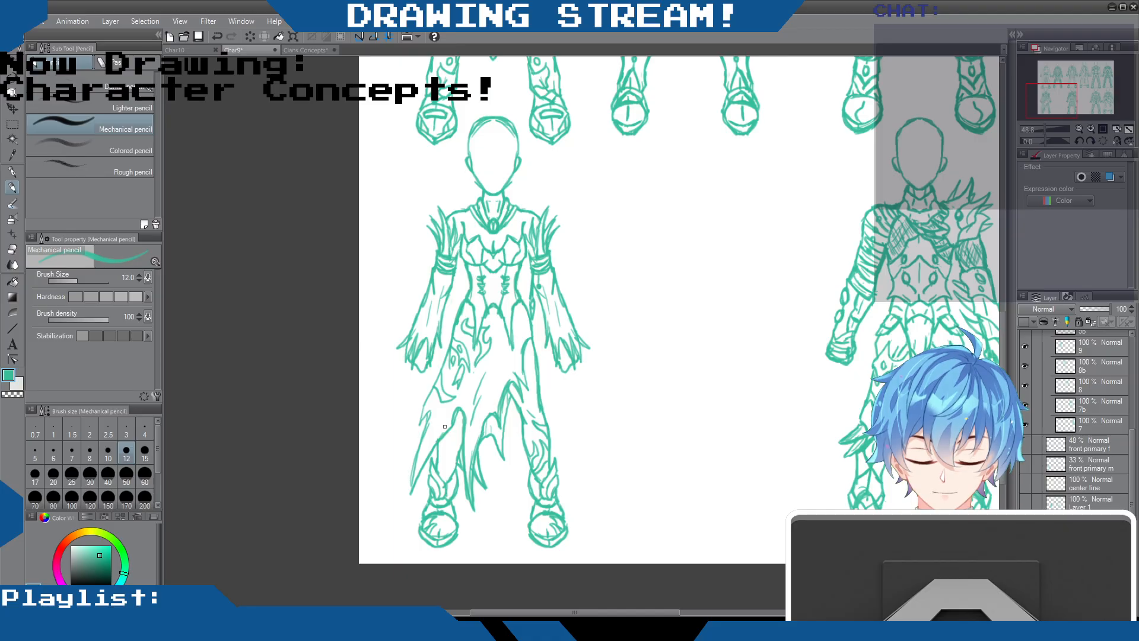
left_click(12, 234)
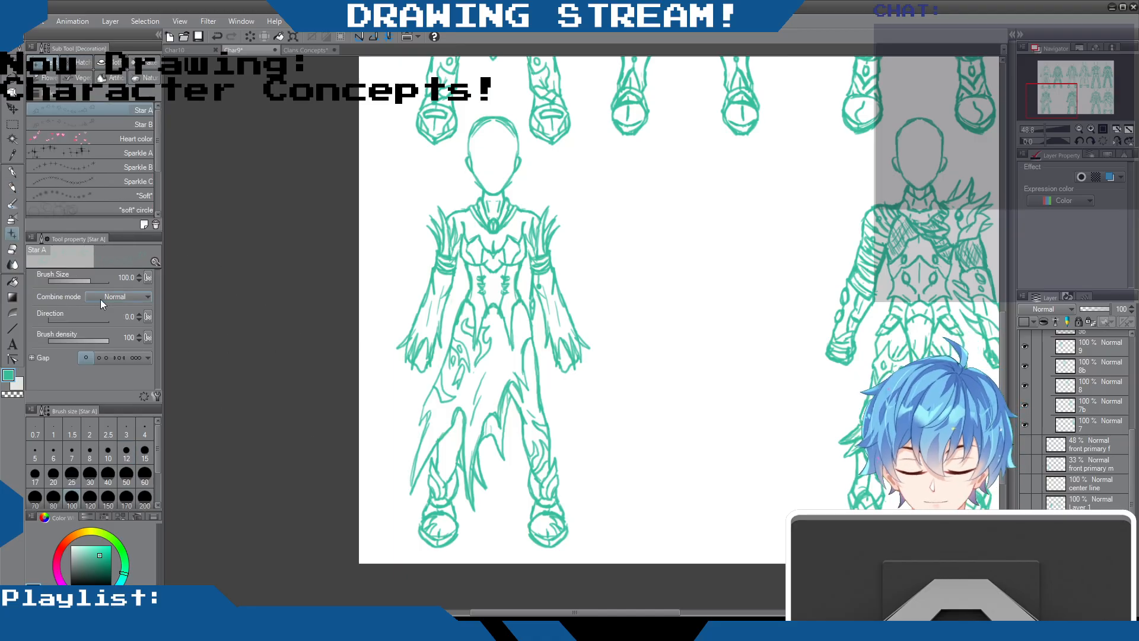
left_click(12, 249)
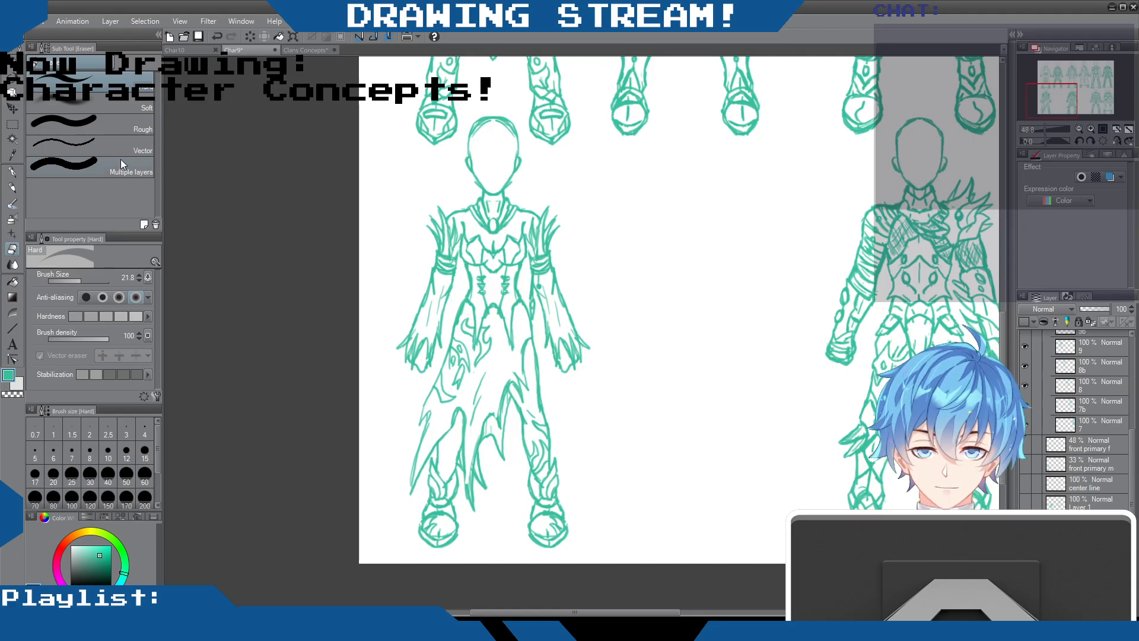
left_click(12, 187)
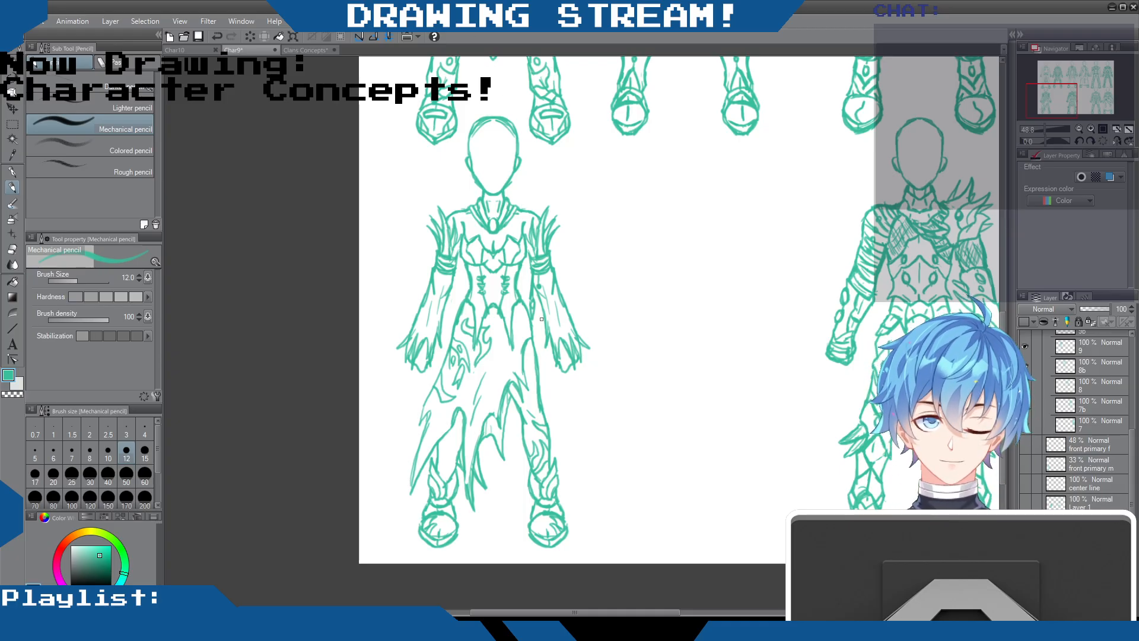
Move the tattered-skirt outfit on layer 11b to the gap between its male counterpart and the next armored figure in the bottom row
scroll(540, 317, "down", 2)
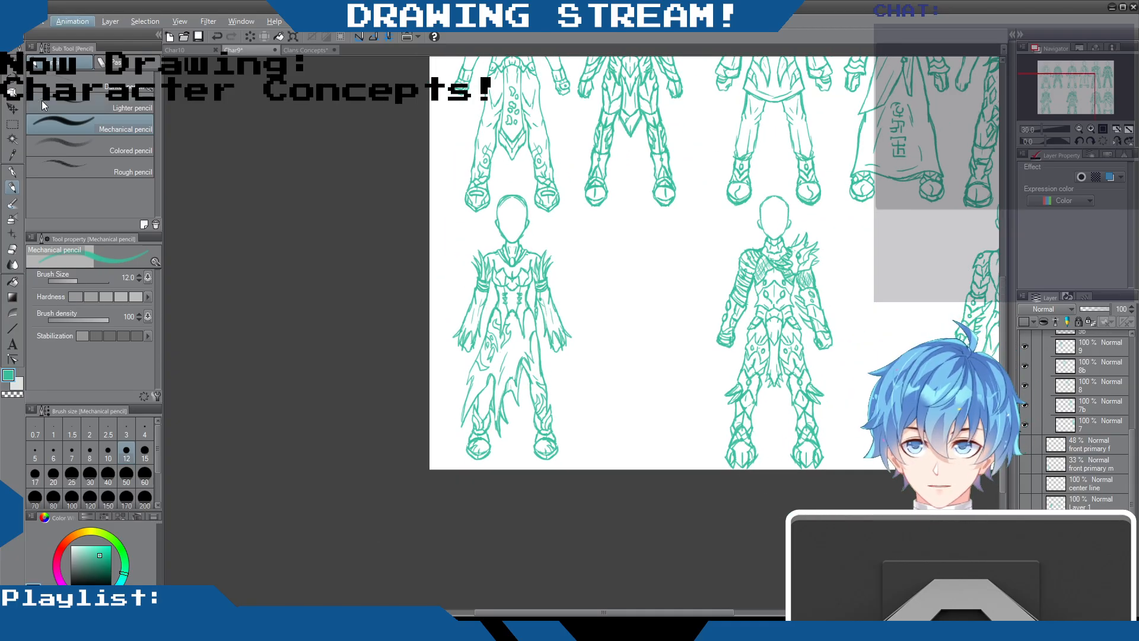
left_click(12, 109)
left_click_drag(462, 305, 822, 333)
scroll(686, 394, "down", 1)
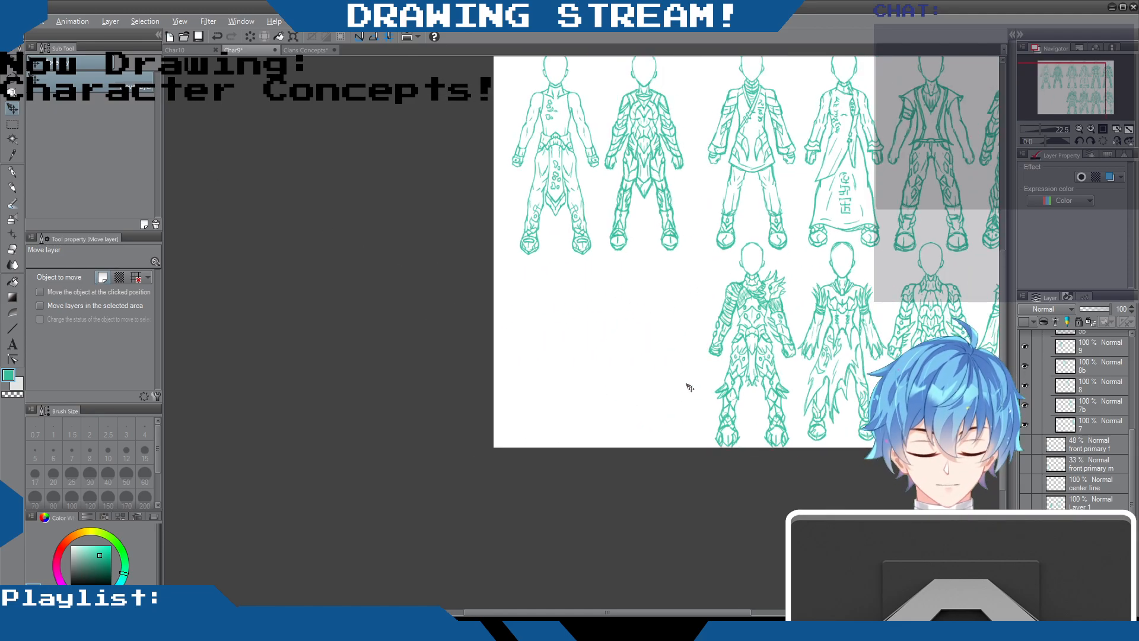
left_click_drag(595, 613, 691, 613)
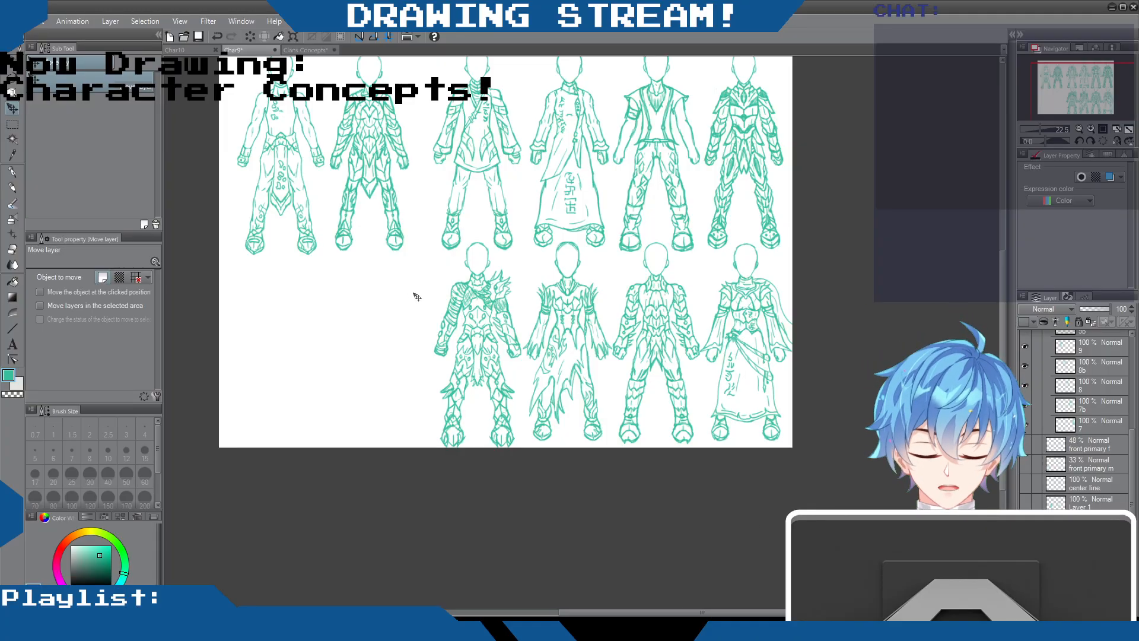
scroll(1090, 392, "up", 3)
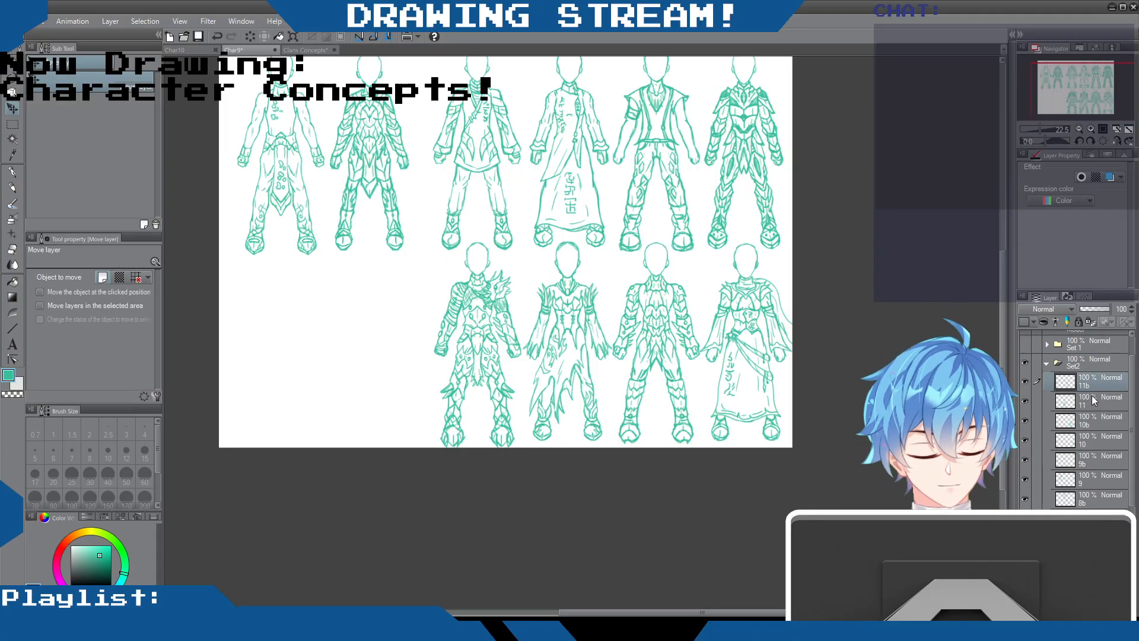
Try a slight nudge of the layer 11 and 11b figures together, and undo it
mouse_move(570, 320)
left_mouse_down()
mouse_move(583, 321)
mouse_move(574, 321)
left_mouse_up()
key("ctrl+z")
scroll(626, 237, "up", 3)
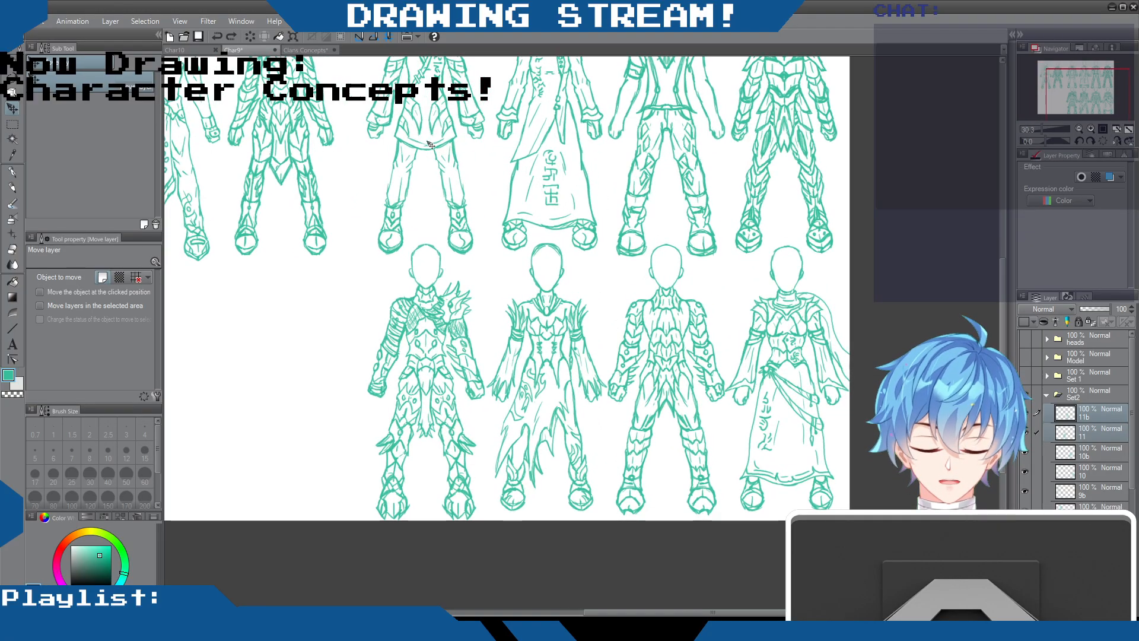
Jot temporary A and B marks beside the upper and lower figures of the third column to compare them, and remove the marks
left_click_drag(1002, 340, 1006, 293)
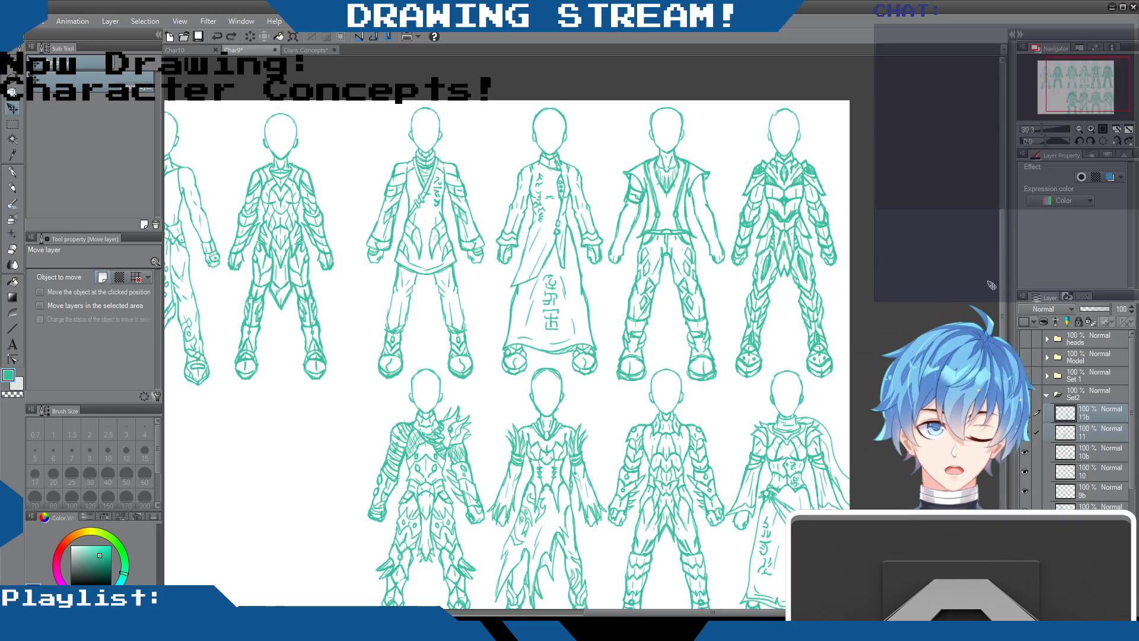
key("p")
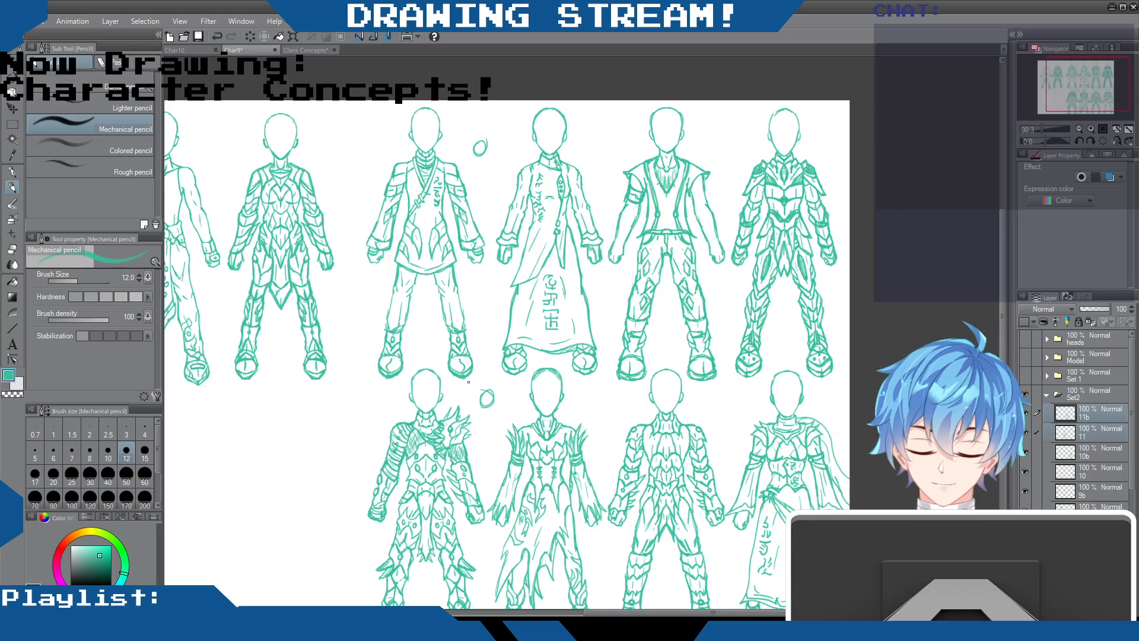
scroll(468, 382, "up", 1)
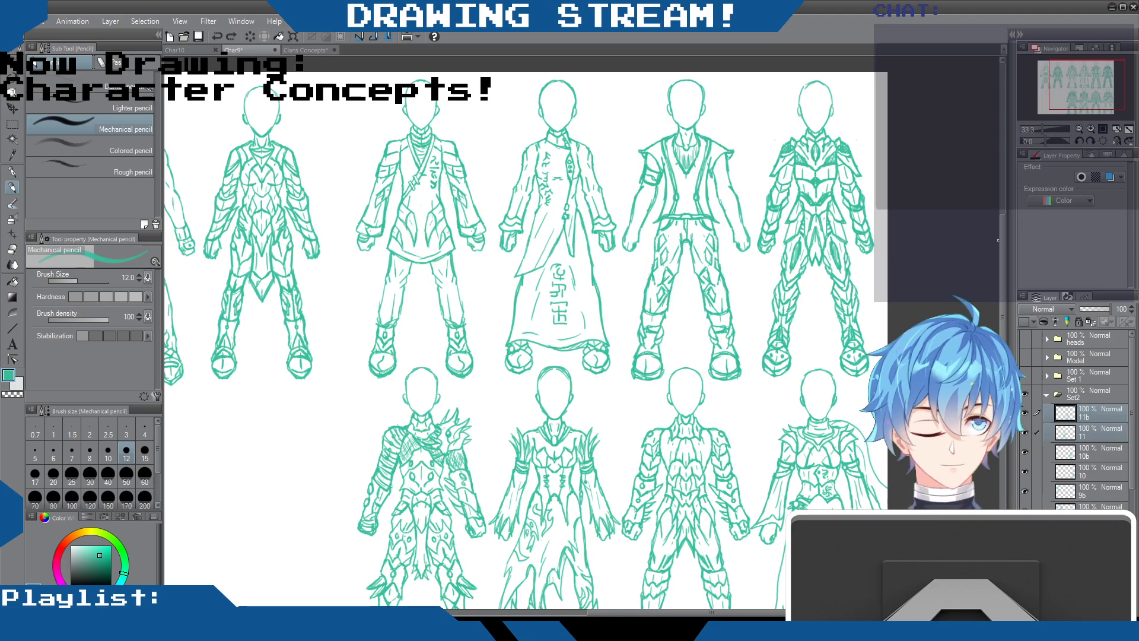
scroll(998, 255, "down", 1)
scroll(995, 249, "up", 1)
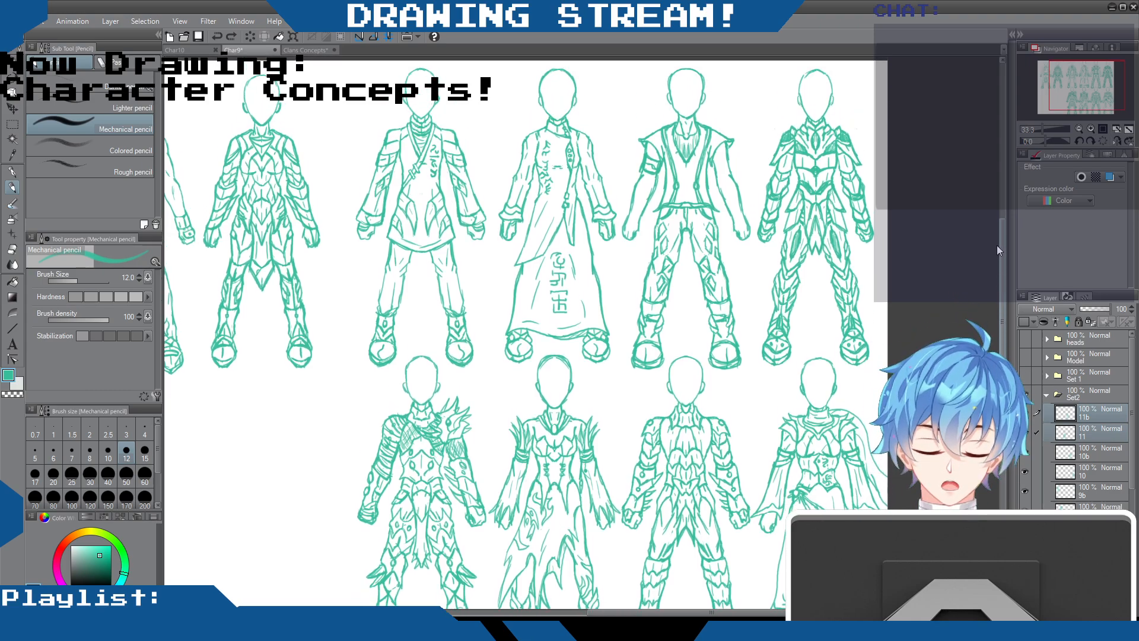
mouse_move(996, 244)
left_mouse_down()
mouse_move(997, 295)
mouse_move(1001, 235)
left_mouse_up()
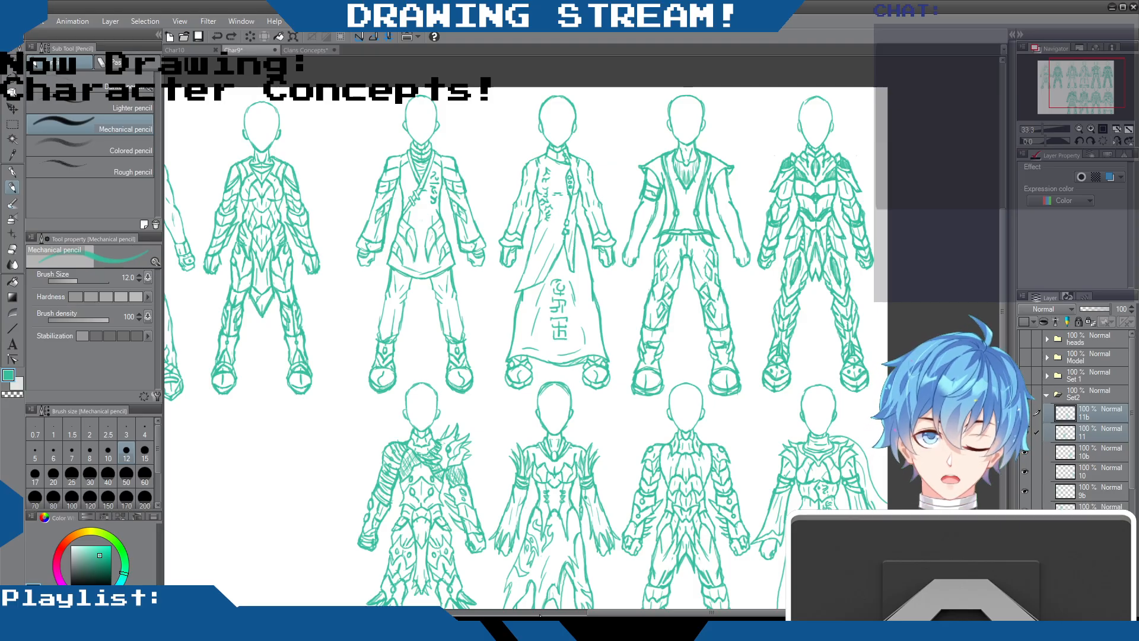
mouse_move(1002, 238)
left_mouse_down()
mouse_move(1005, 272)
mouse_move(1006, 230)
mouse_move(1005, 262)
mouse_move(1005, 240)
left_mouse_up()
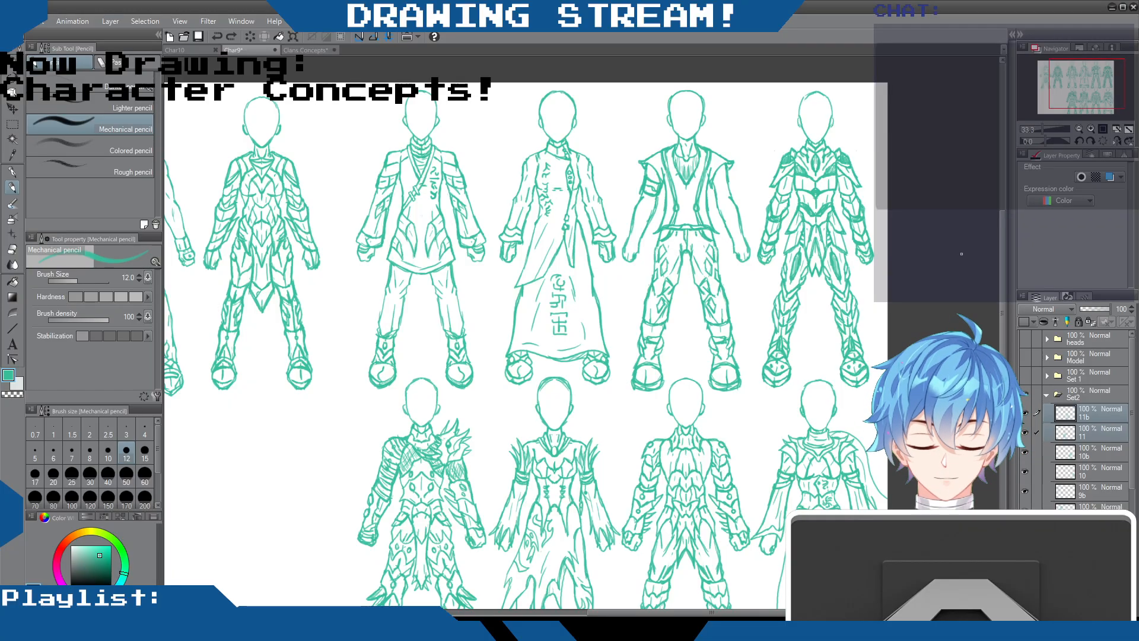
scroll(998, 243, "down", 1)
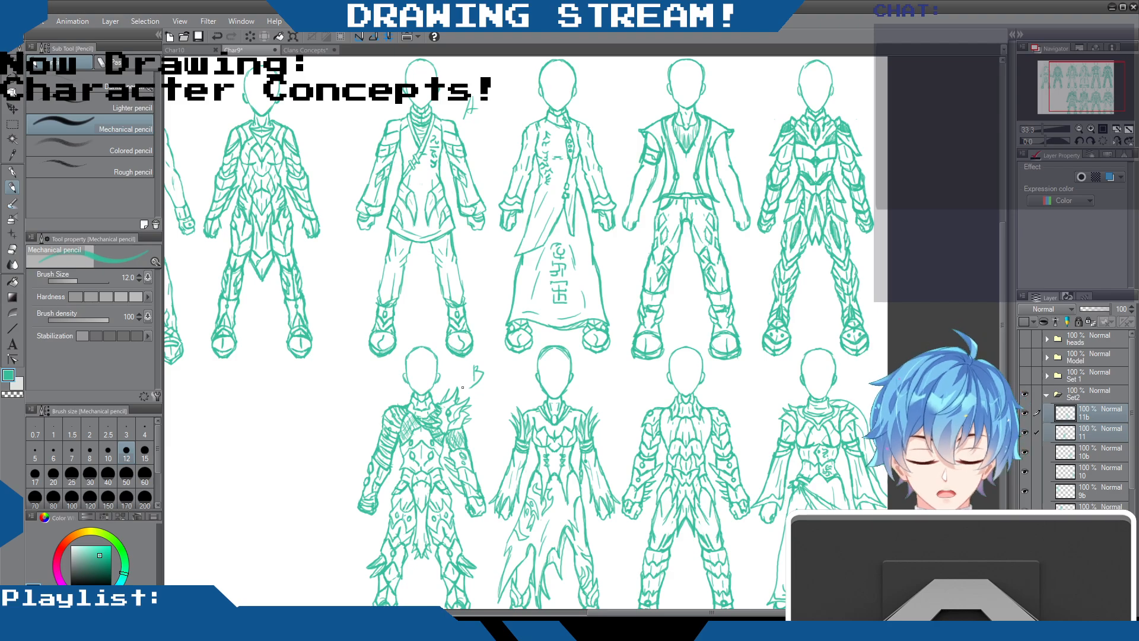
scroll(492, 305, "down", 1)
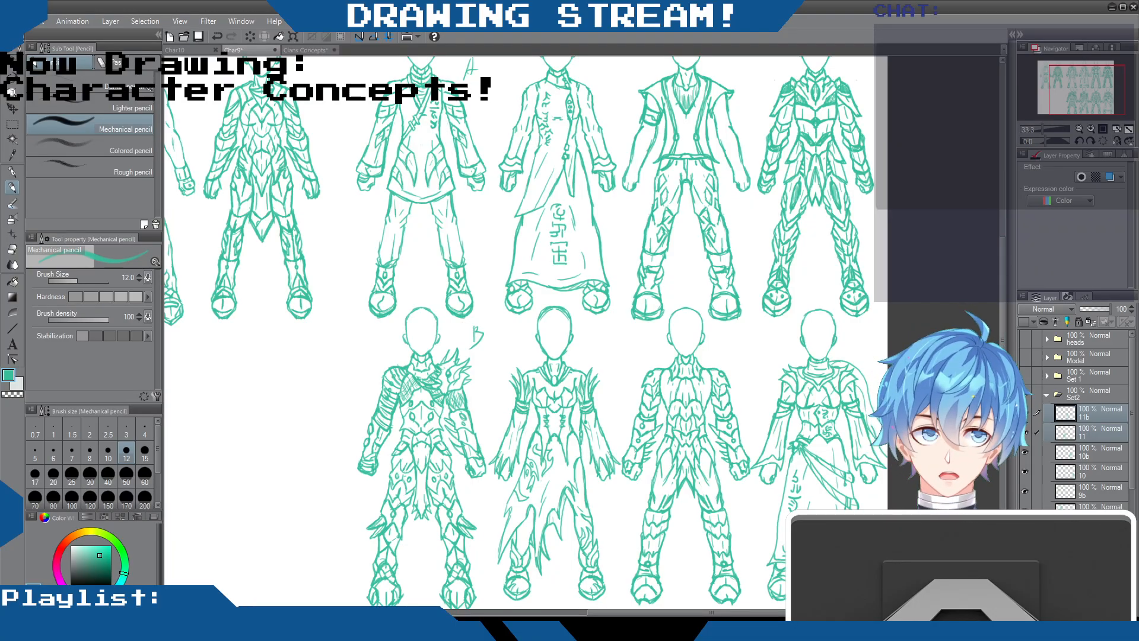
left_click_drag(1001, 253, 989, 227)
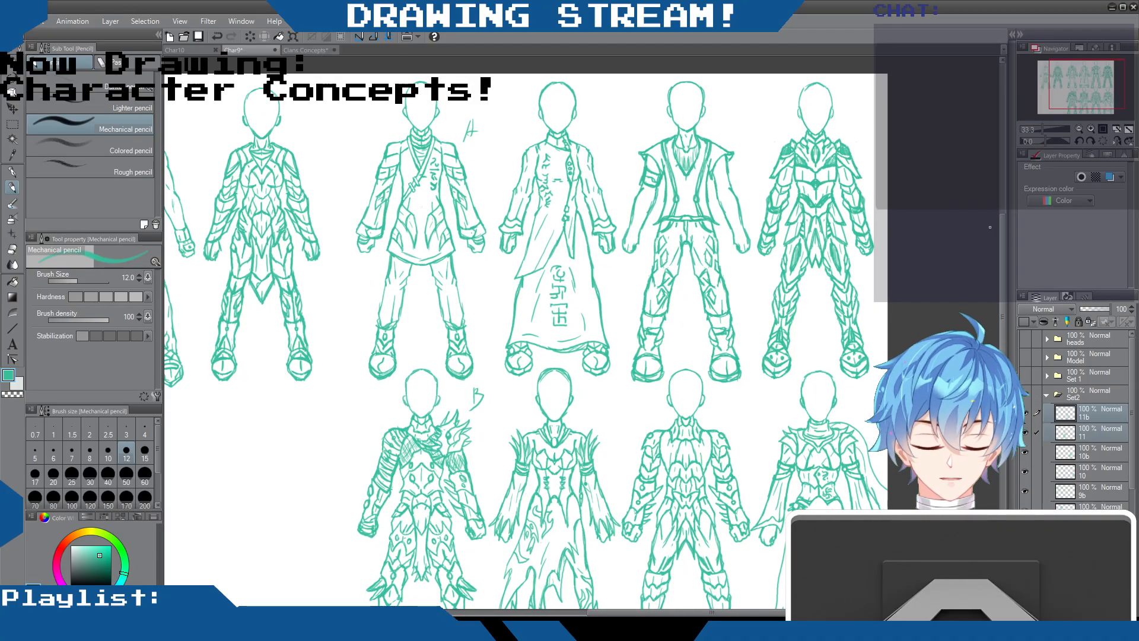
left_click_drag(999, 234, 1008, 202)
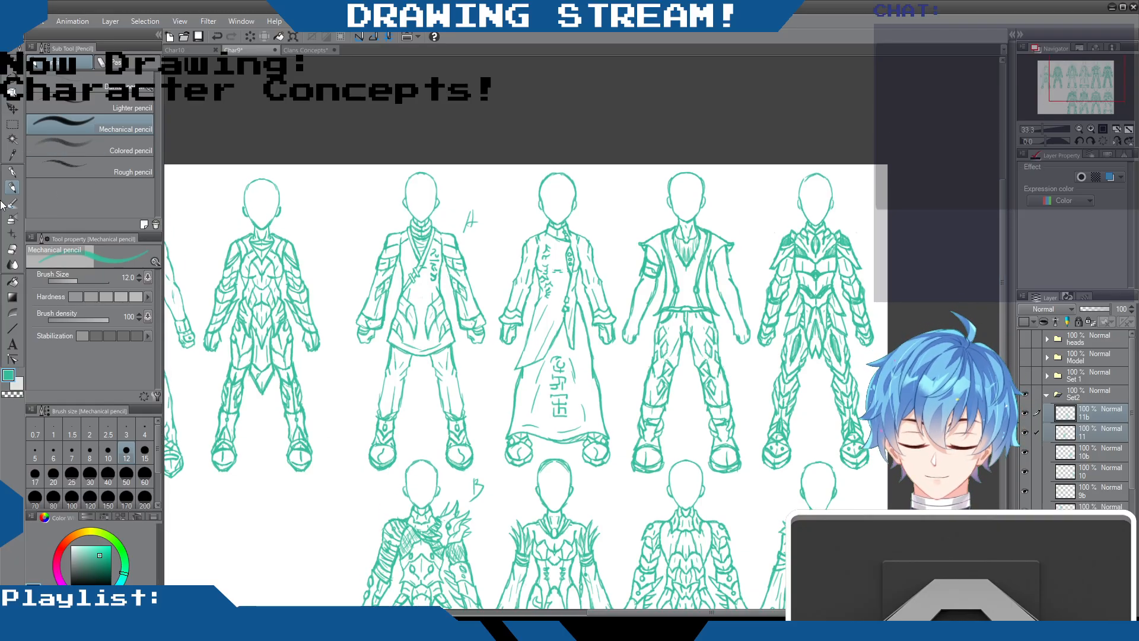
key("e")
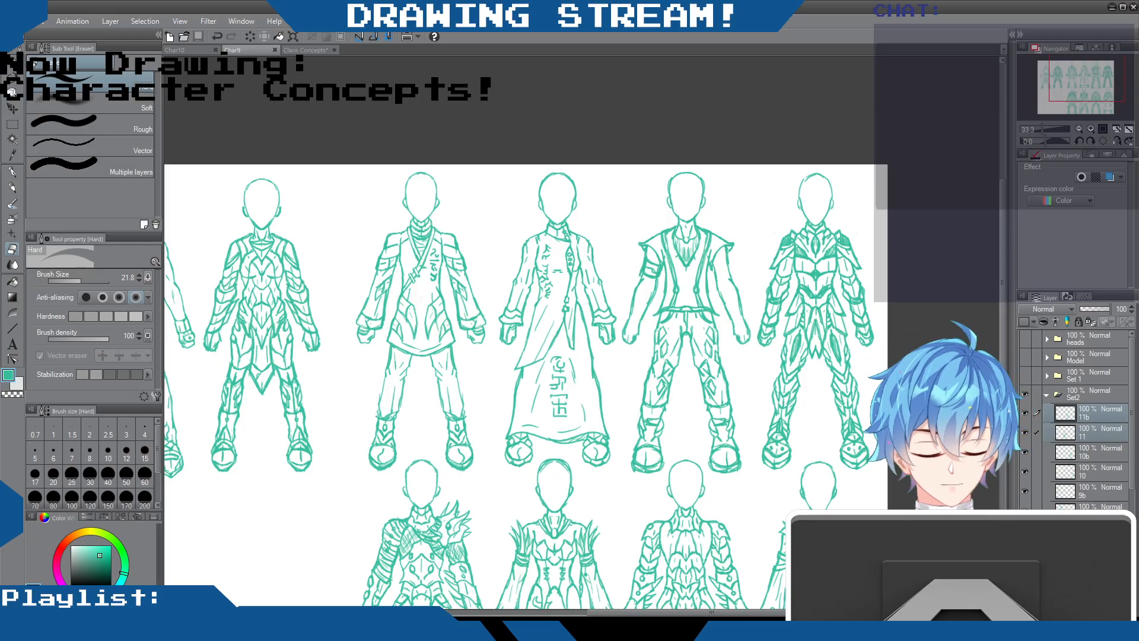
Compare the Set 1 and Set2 designs by toggling both folders' visibility, leaving both hidden
left_click(1075, 391)
left_click(1076, 378)
scroll(601, 345, "down", 7)
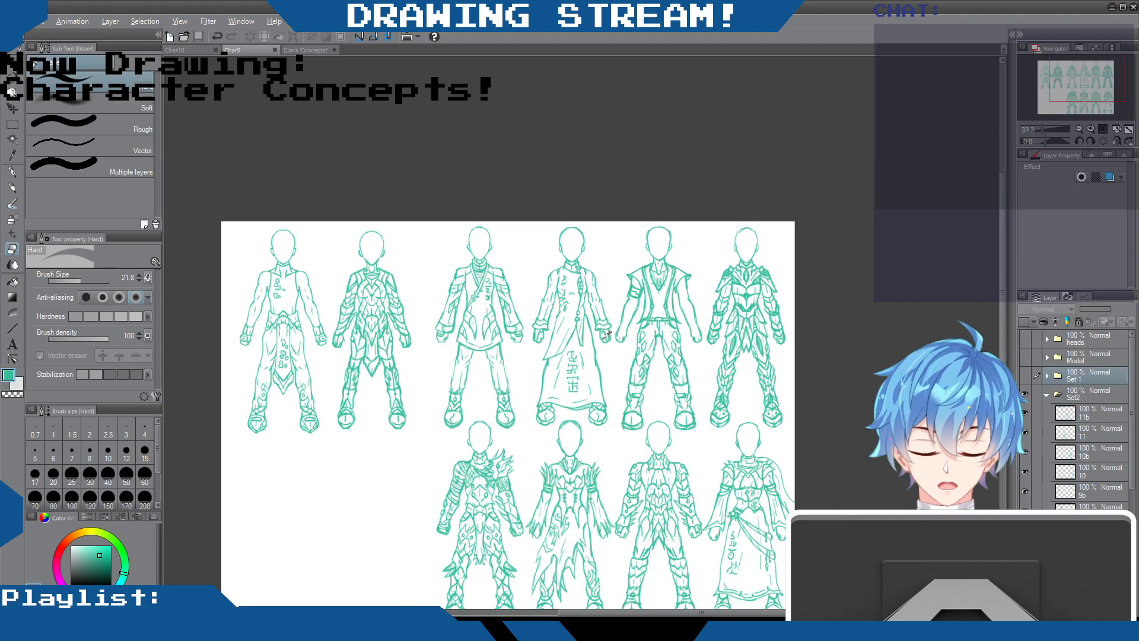
scroll(784, 248, "up", 3)
left_click_drag(1001, 220, 1005, 261)
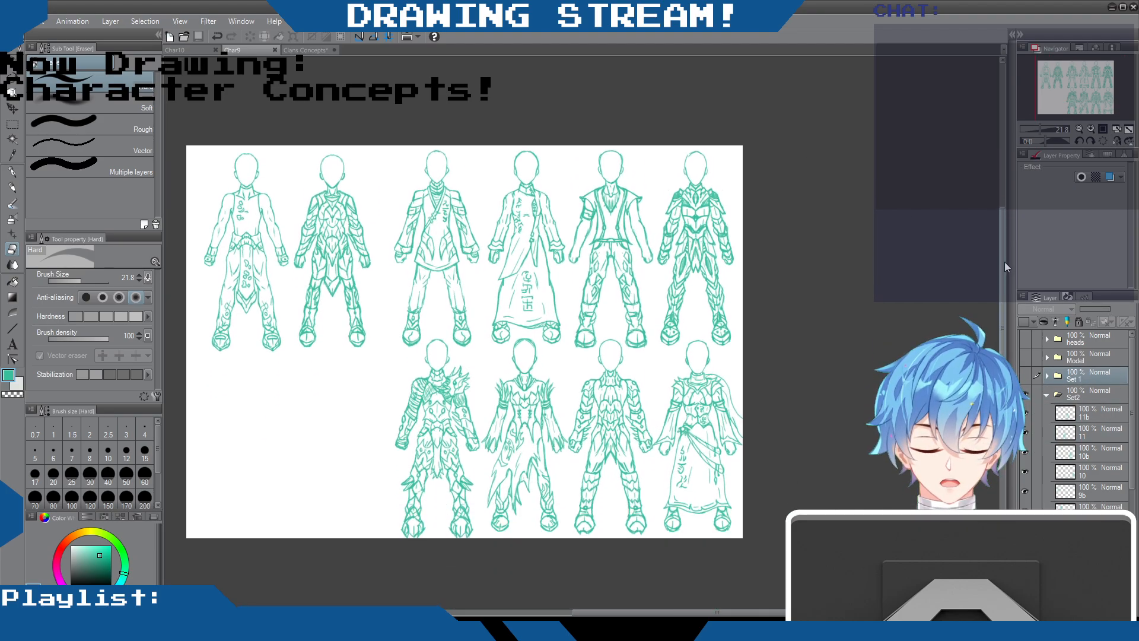
left_click(1026, 376)
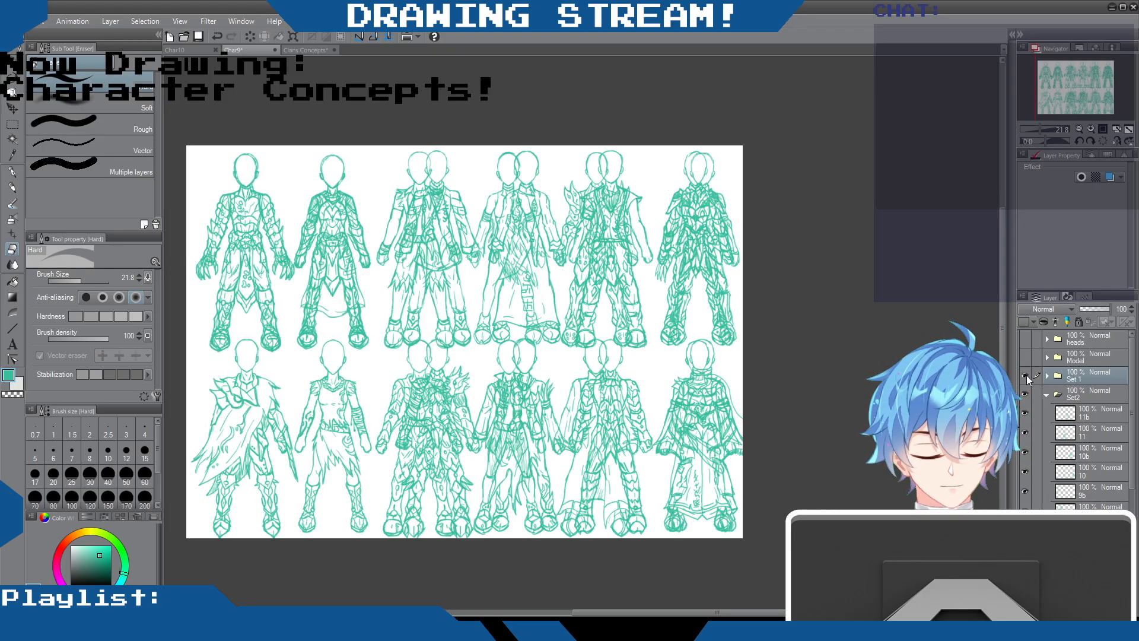
left_click(1026, 376)
left_click(1024, 393)
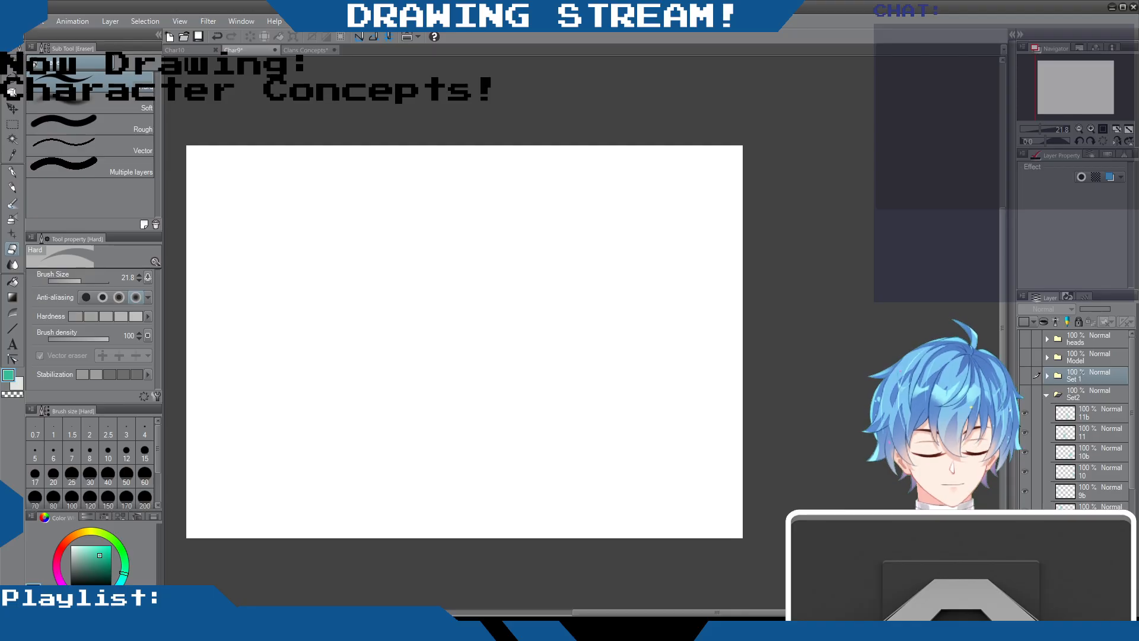
left_click(1028, 374)
left_click(1027, 374)
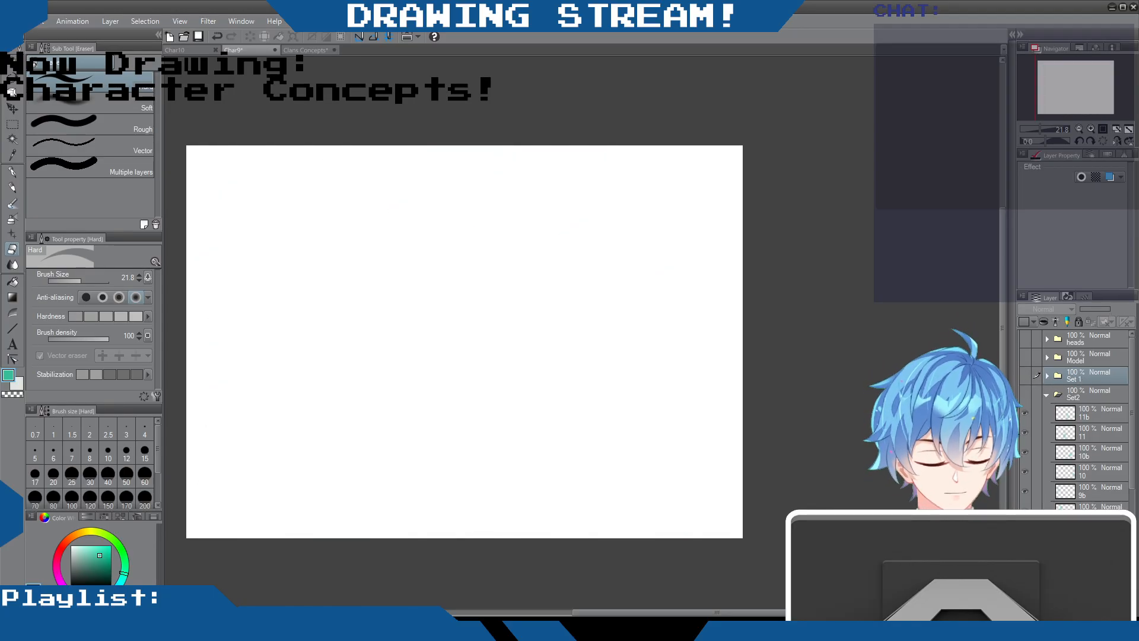
Create a layer folder named Main 1 and put the Set 1 and Set2 folders inside it
left_click(1072, 609)
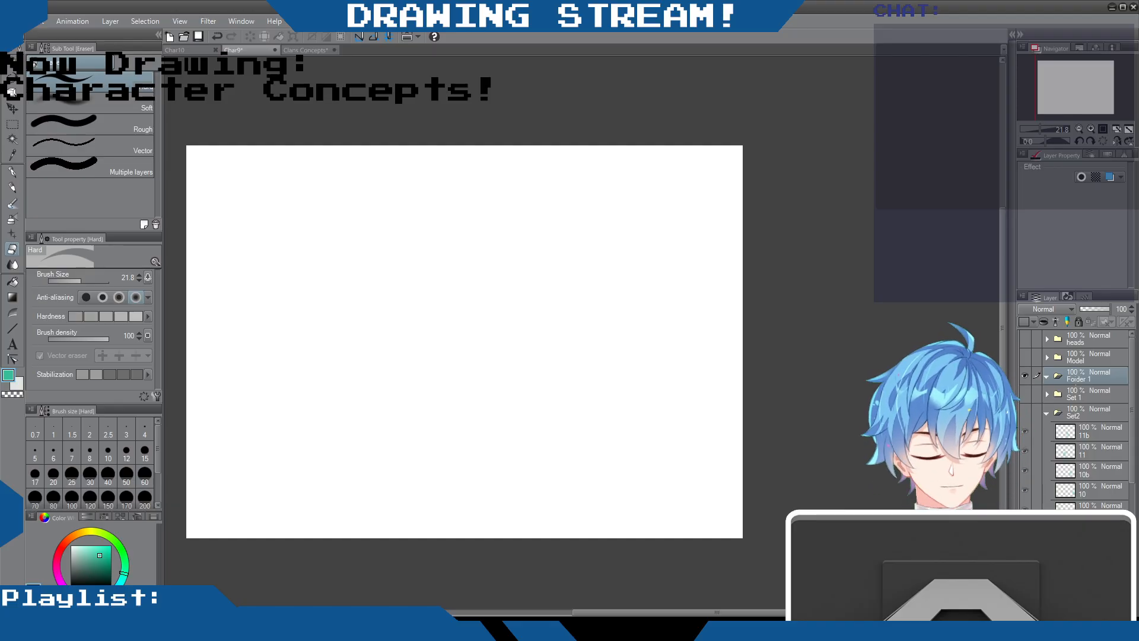
type("Main 1")
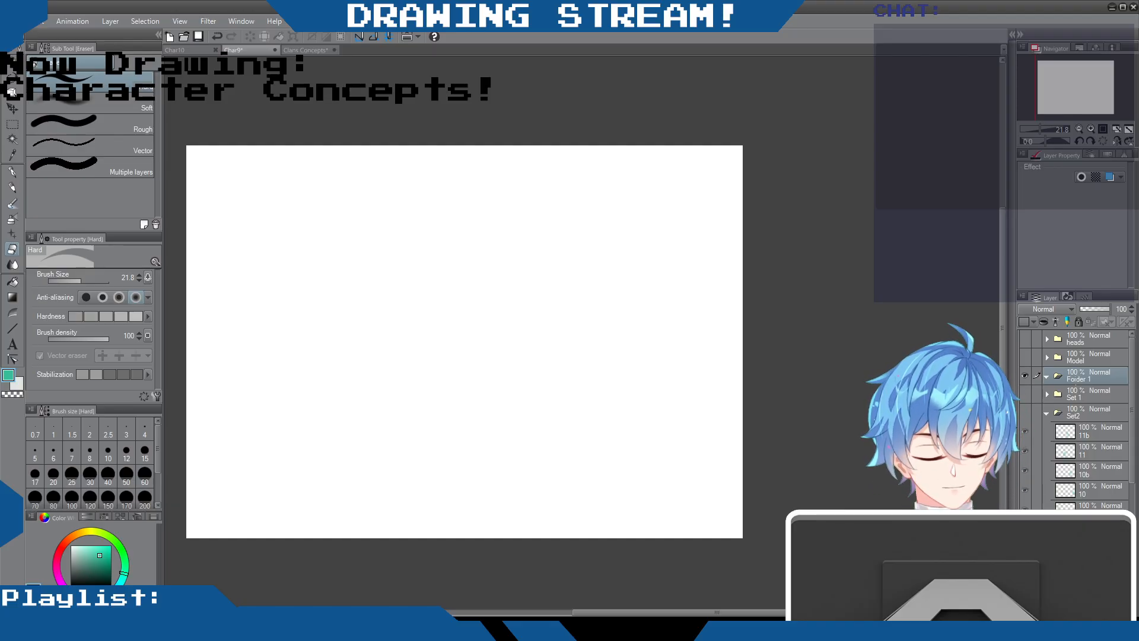
key("Return")
left_click(1075, 398)
left_click(1080, 413, "shift")
left_click_drag(1081, 412, 1083, 381)
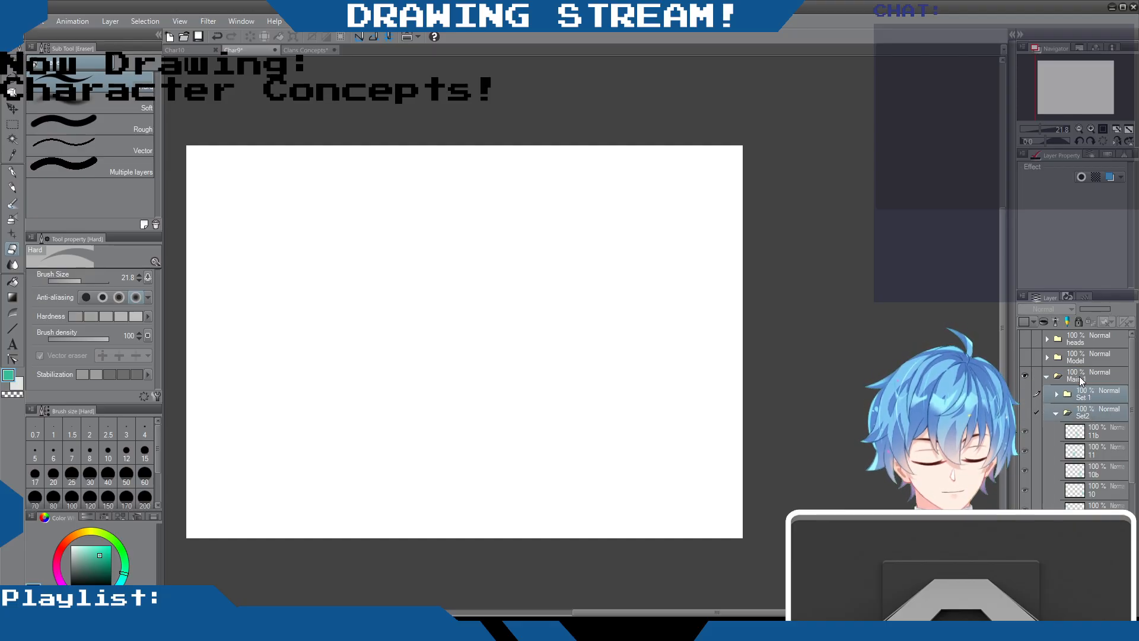
left_click(1046, 377)
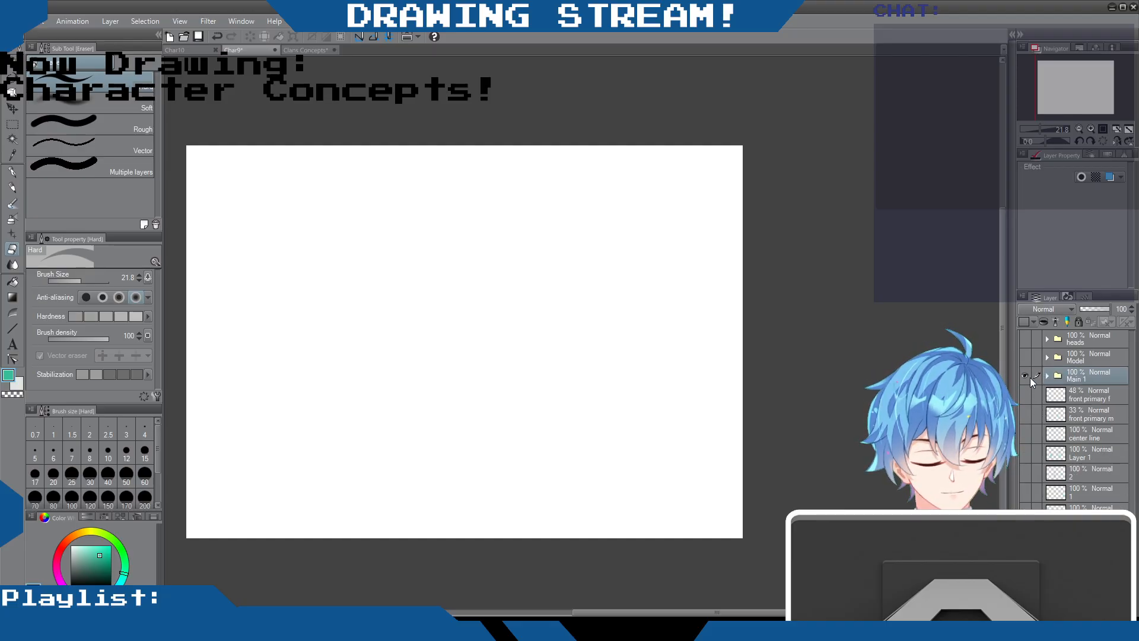
left_click(1048, 376)
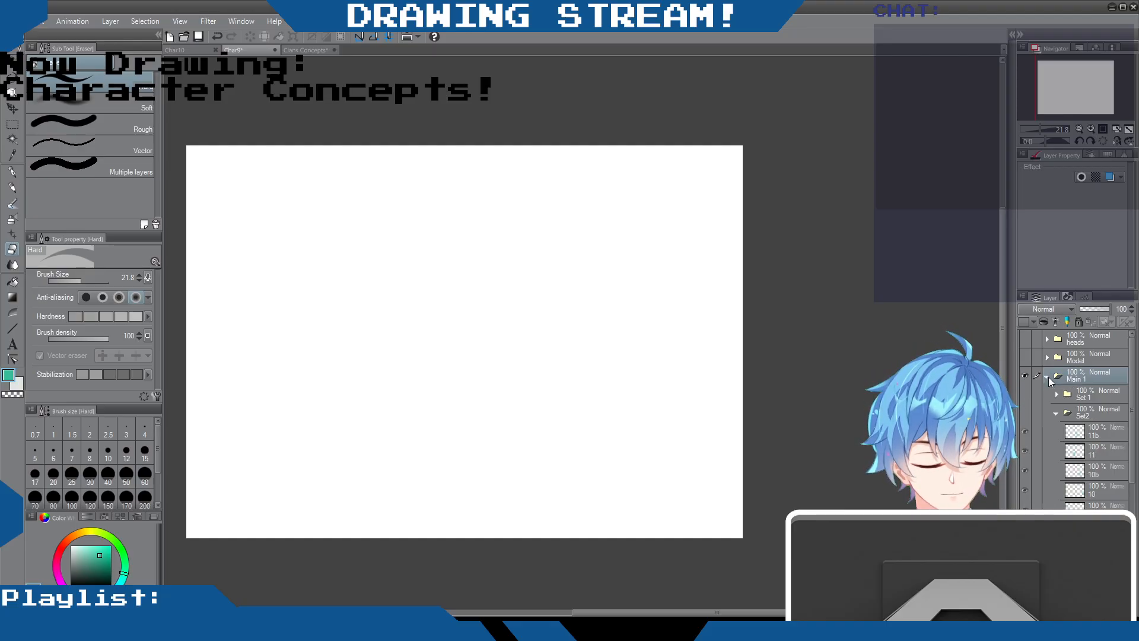
Collapse the Set2 folder and toggle both sets' visibility to compare them, leaving only Set 1 shown
left_click(1056, 412)
left_click(1027, 414)
left_click(1028, 414)
left_click(1026, 412)
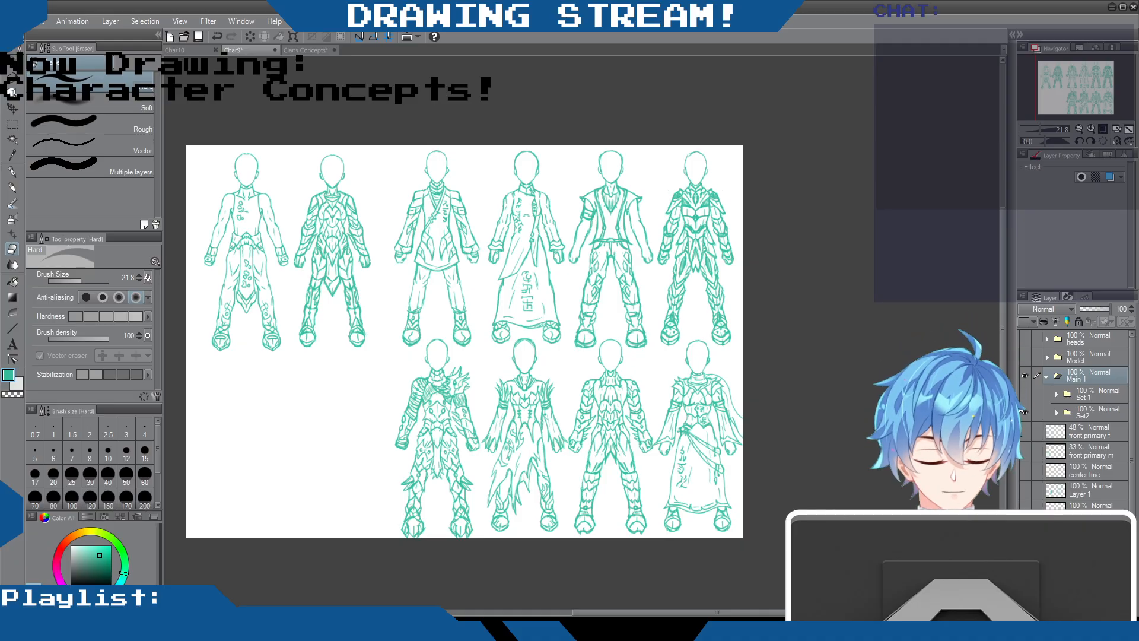
left_click(1026, 412)
left_click(1025, 394)
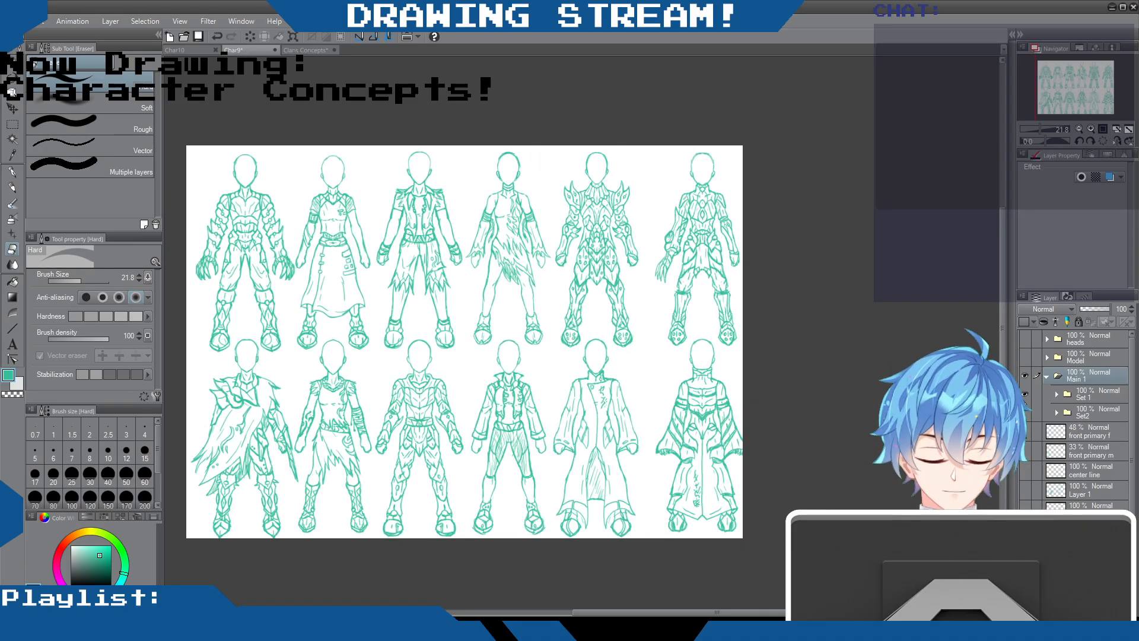
left_click(1024, 413)
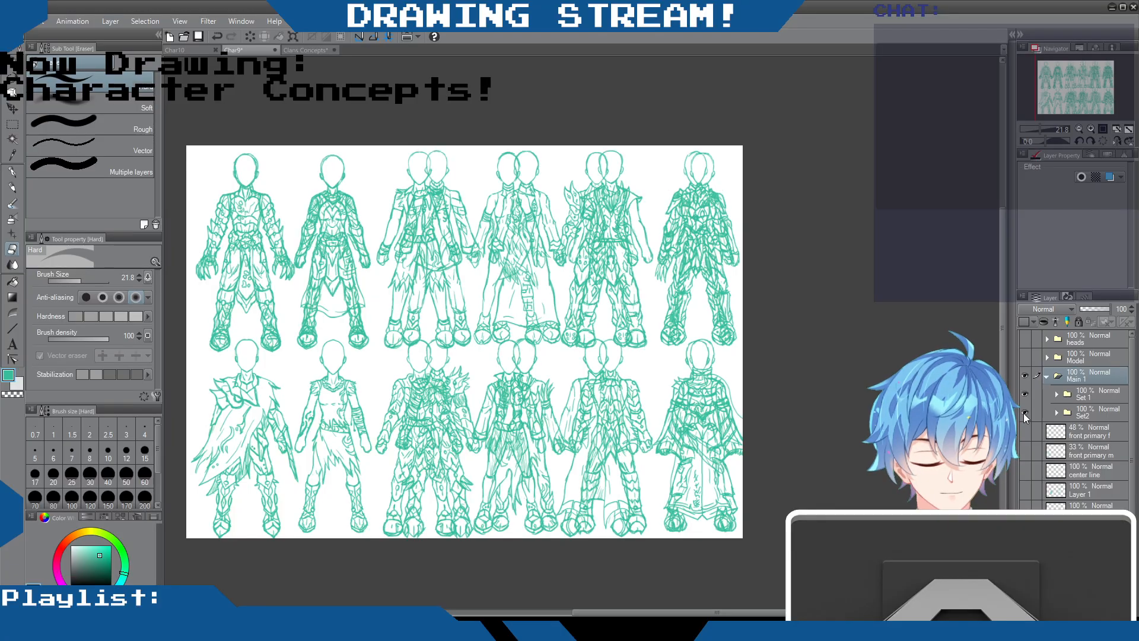
left_click(1023, 393)
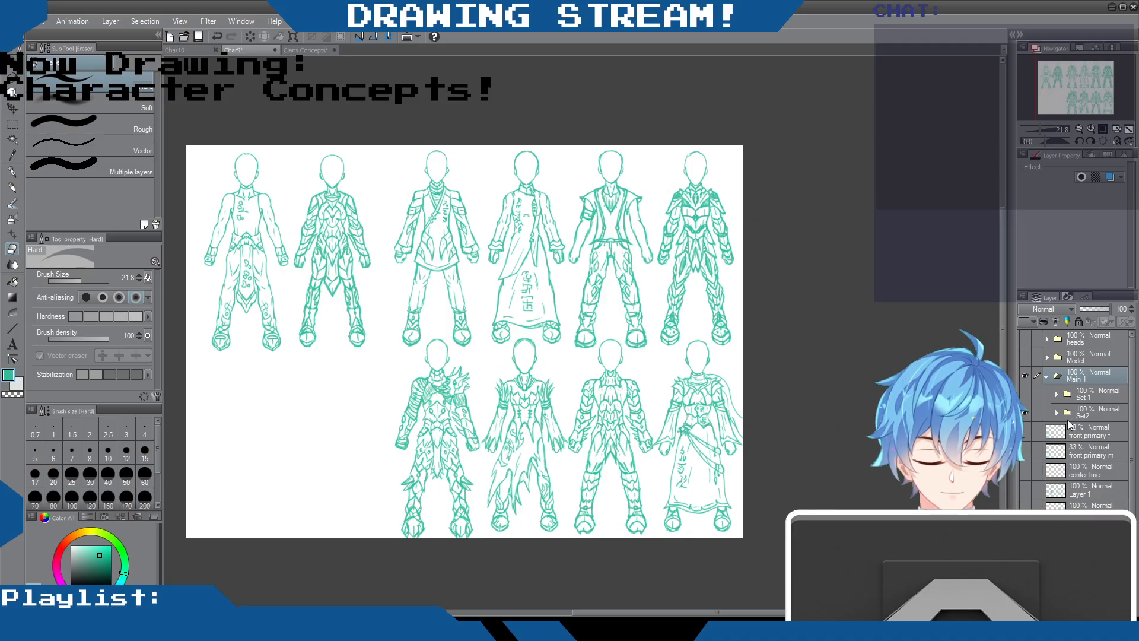
left_click(1024, 412)
left_click(1024, 393)
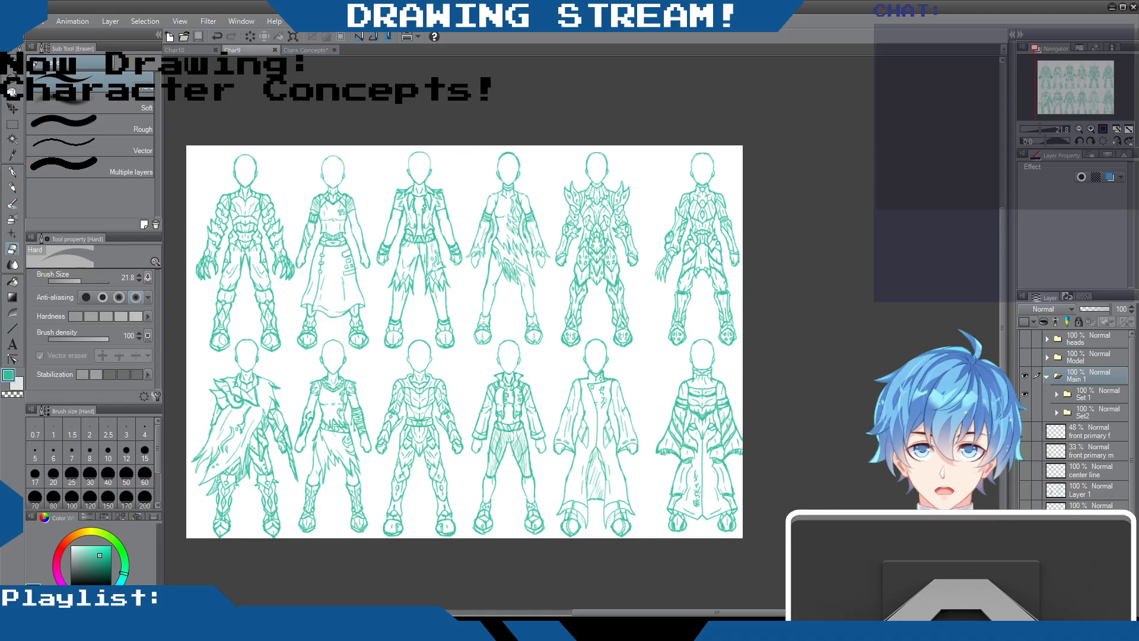
Look over the other open sheets, reorder the documents so Char9 comes before Char10, and return to Char9
left_click(294, 51)
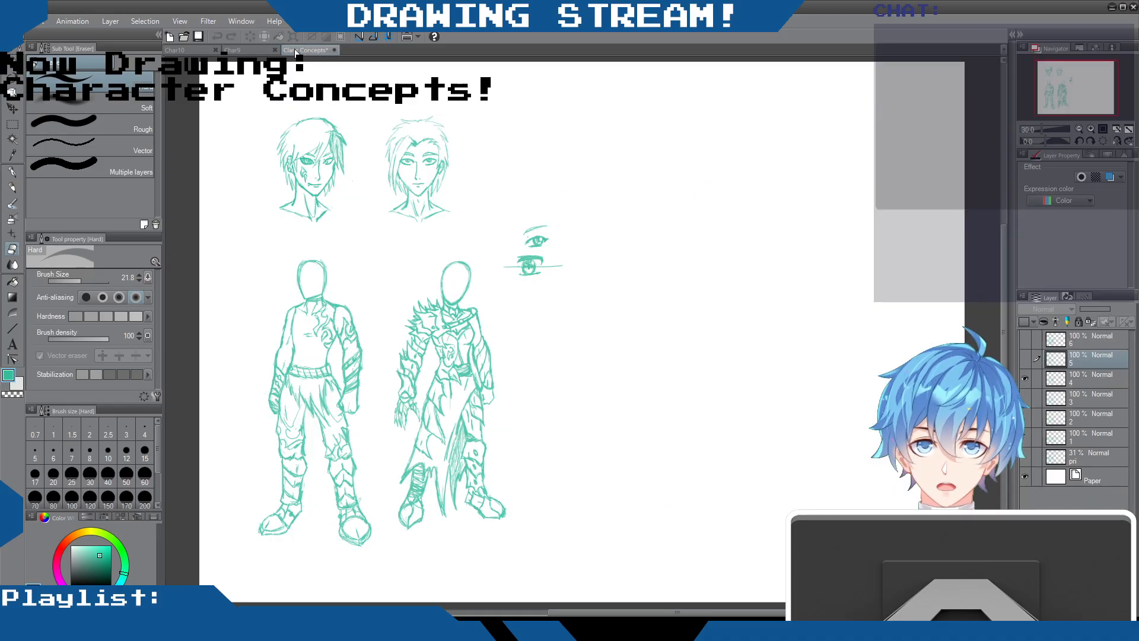
left_click(182, 51)
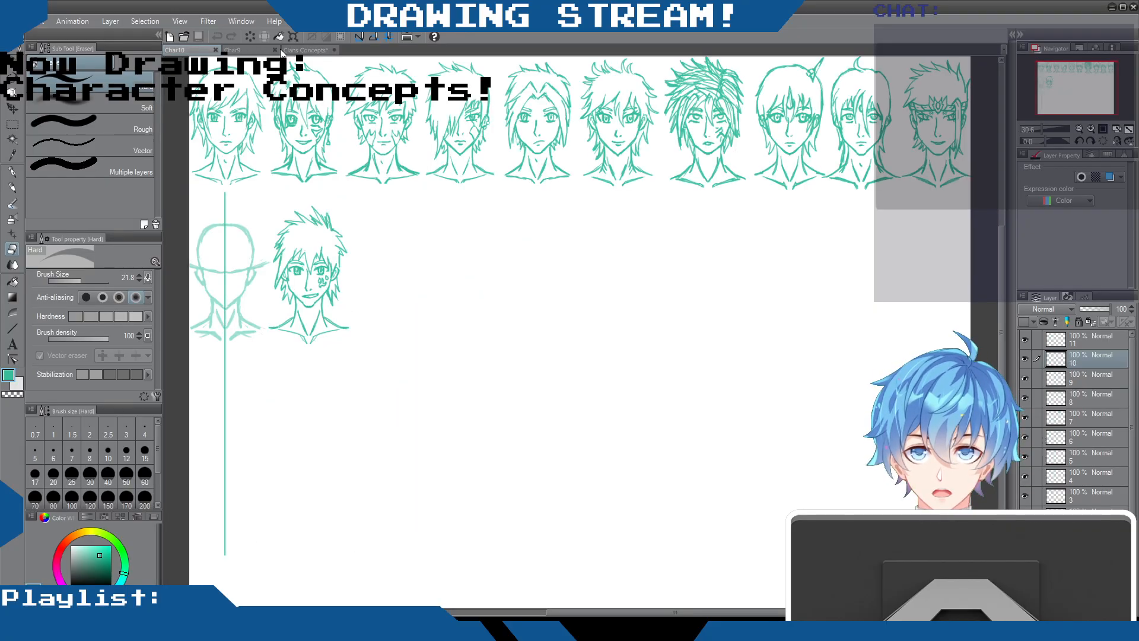
left_click_drag(279, 51, 200, 52)
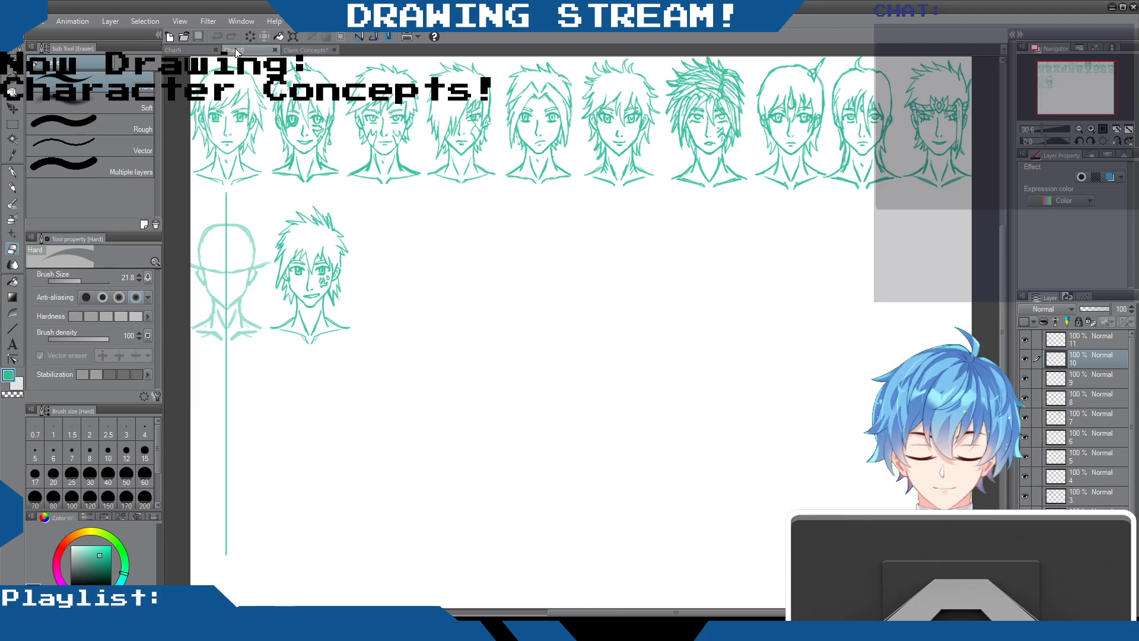
left_click(198, 50)
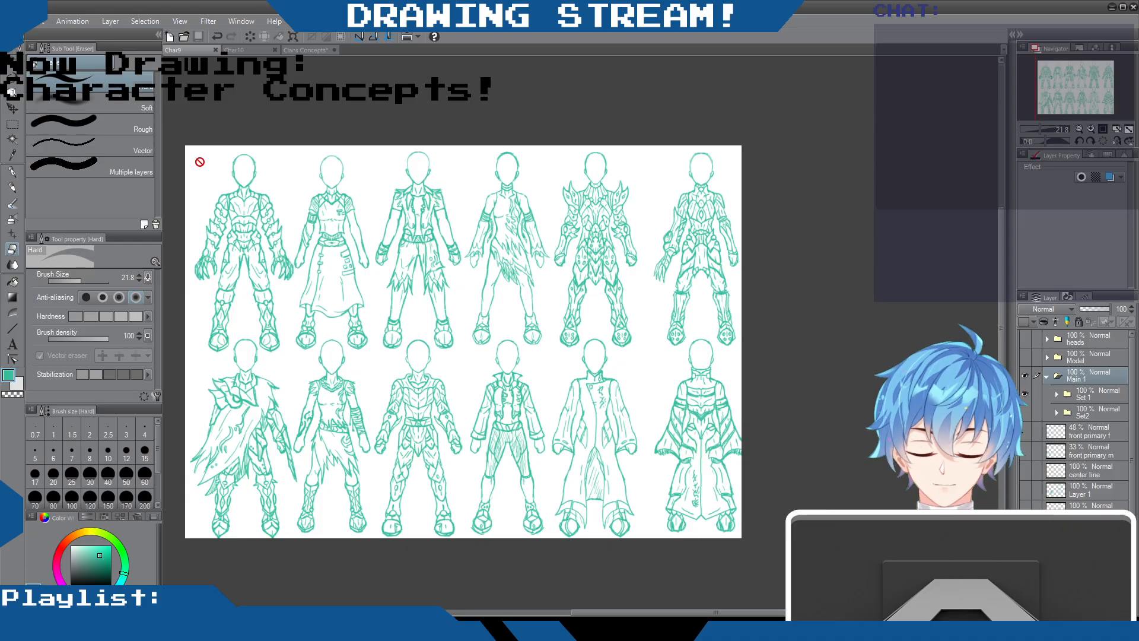
Compare the Char9 outfit sheet with Char10 and examine the head sketches on Char10 up close
left_click(233, 50)
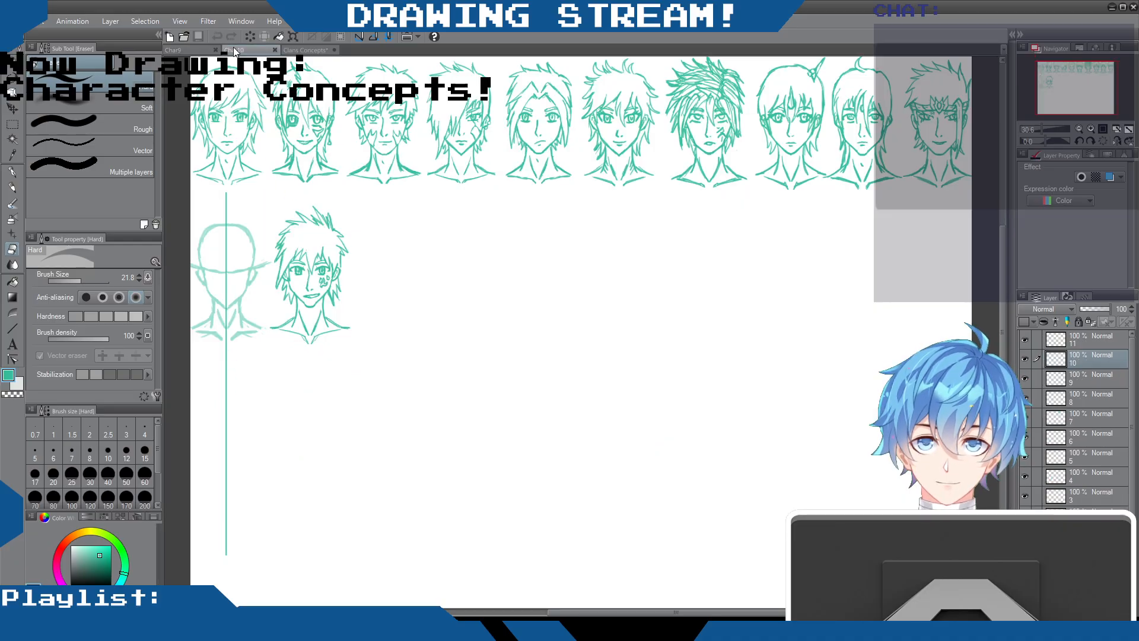
left_click(202, 48)
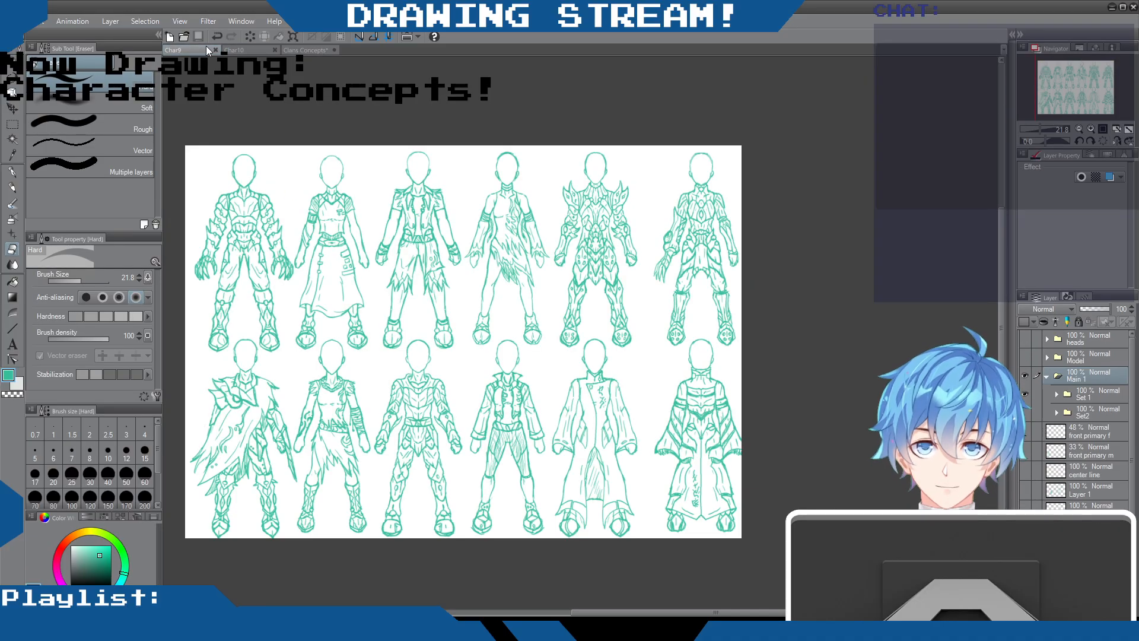
left_click(240, 49)
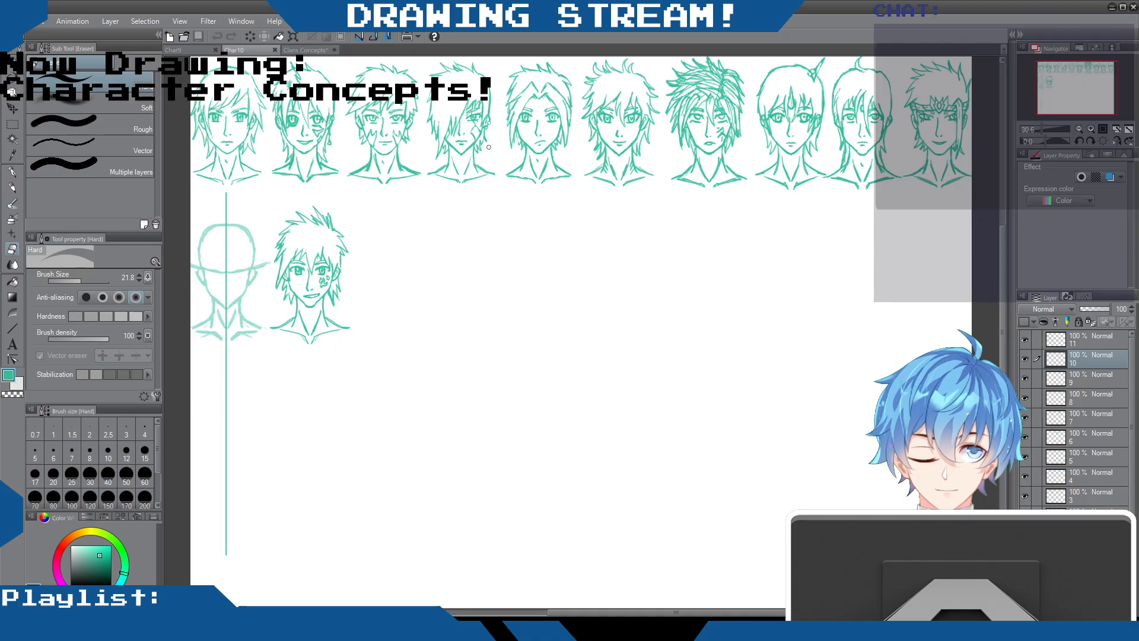
scroll(428, 136, "down", 3)
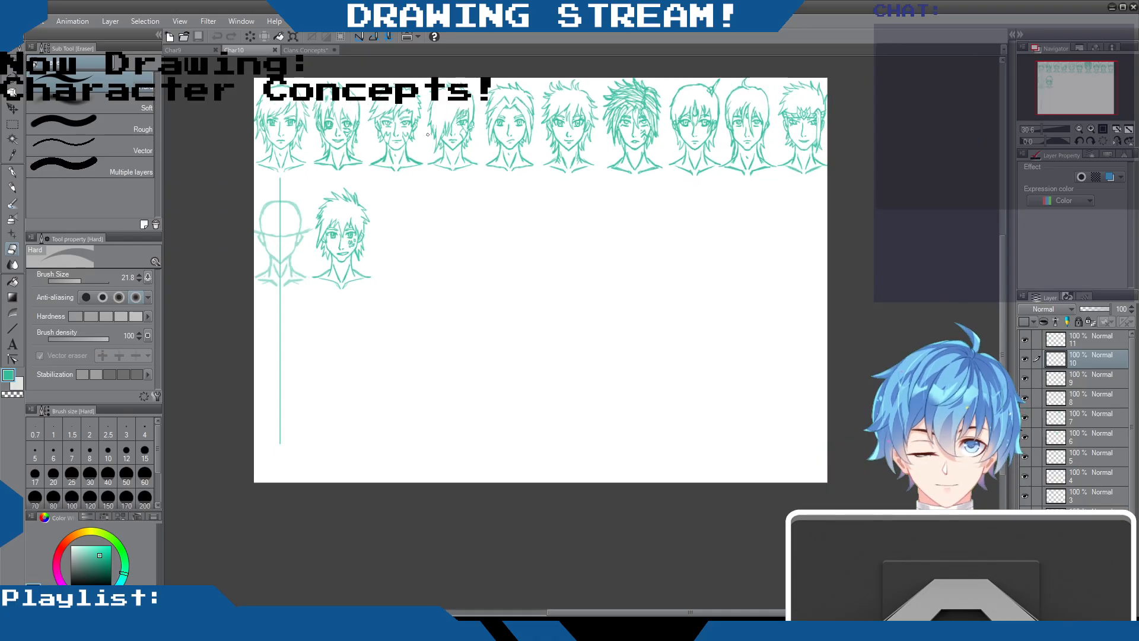
scroll(346, 108, "up", 2)
scroll(346, 107, "up", 2)
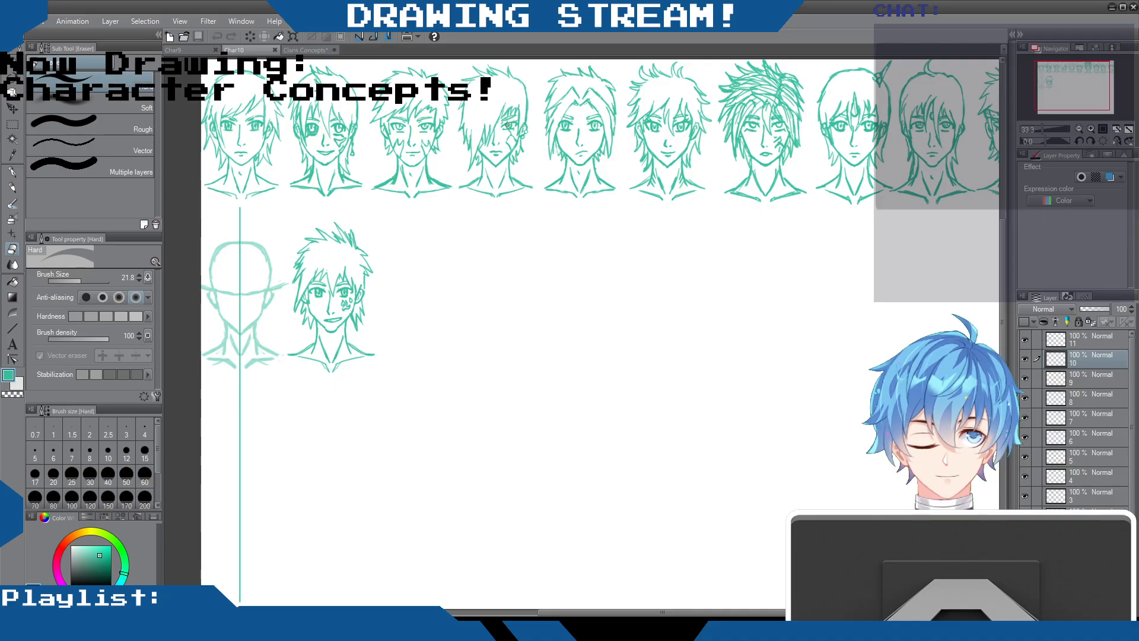
scroll(678, 156, "down", 2)
scroll(666, 156, "up", 2)
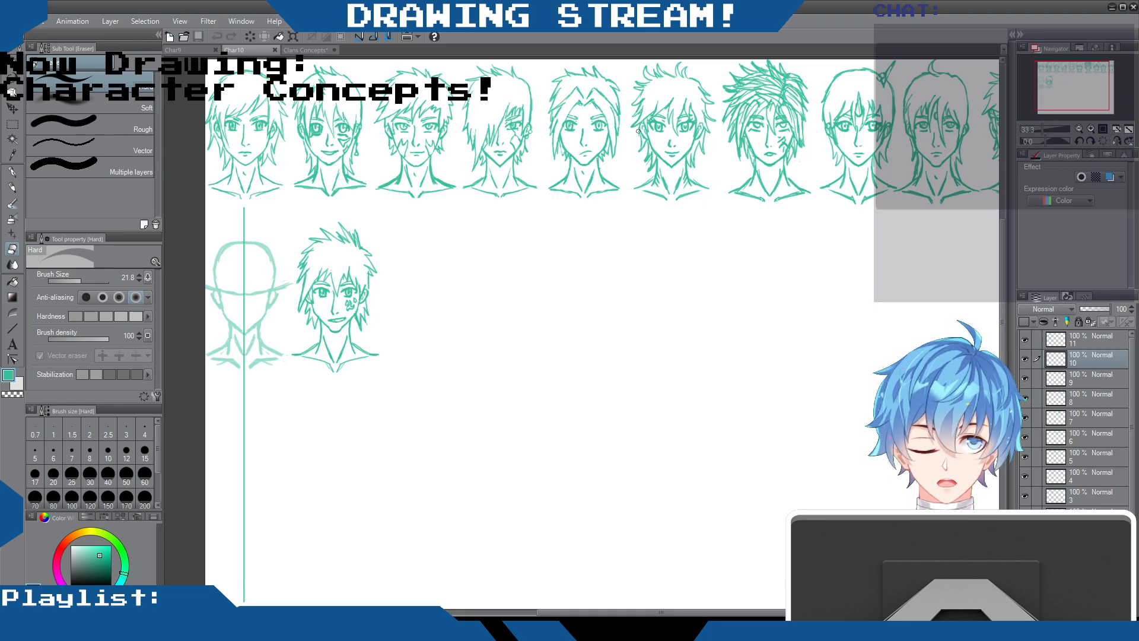
scroll(638, 132, "down", 3)
scroll(638, 131, "up", 2)
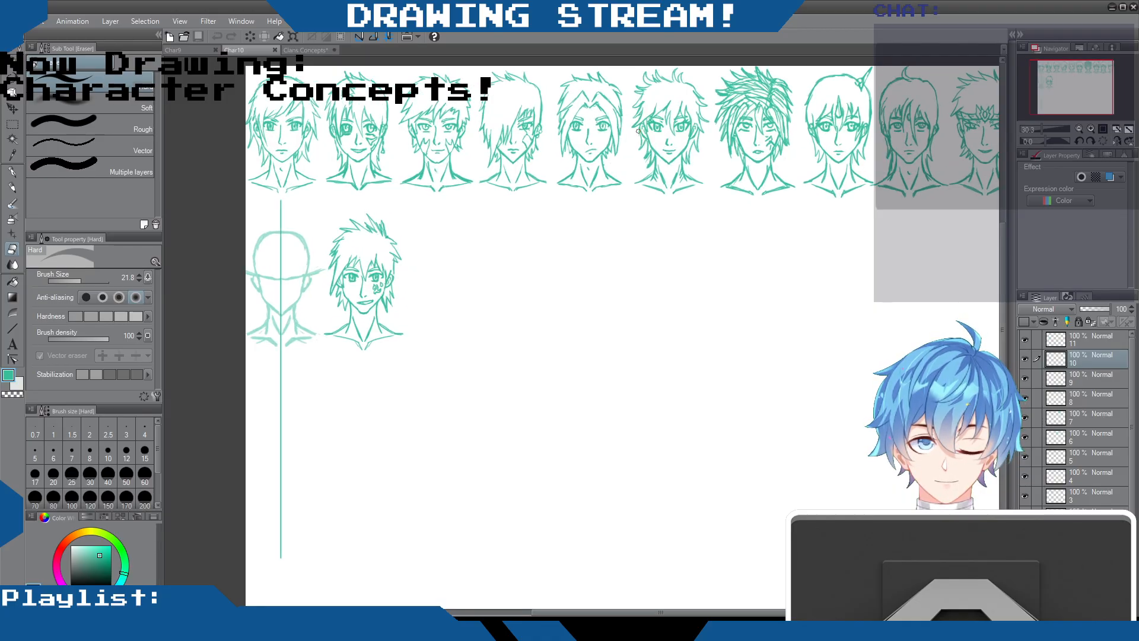
scroll(639, 131, "up", 2)
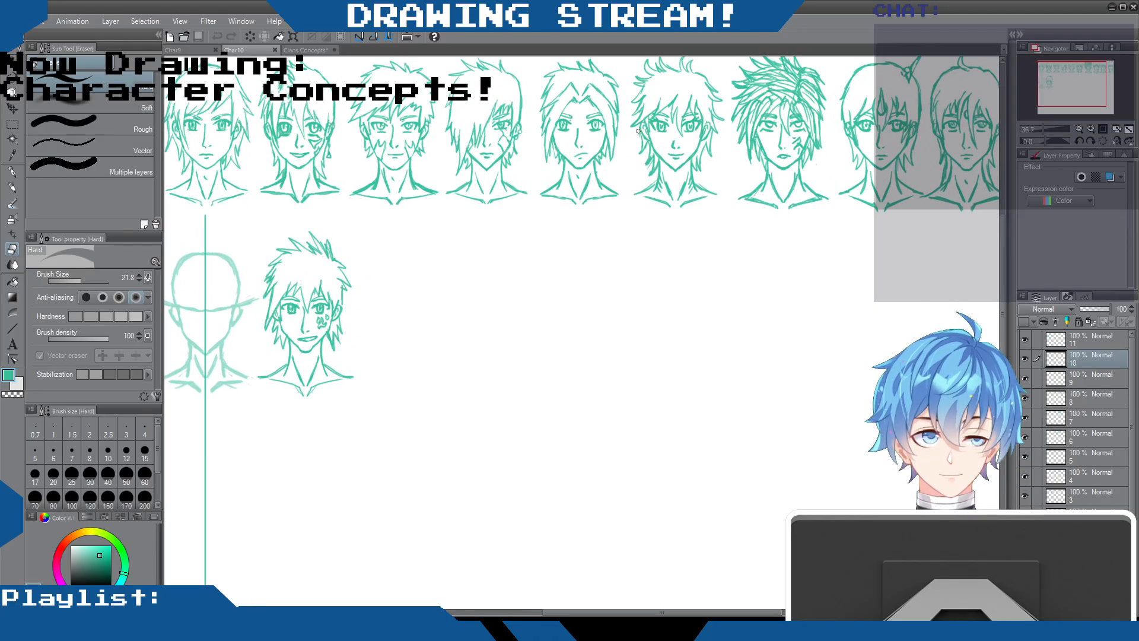
scroll(638, 131, "down", 3)
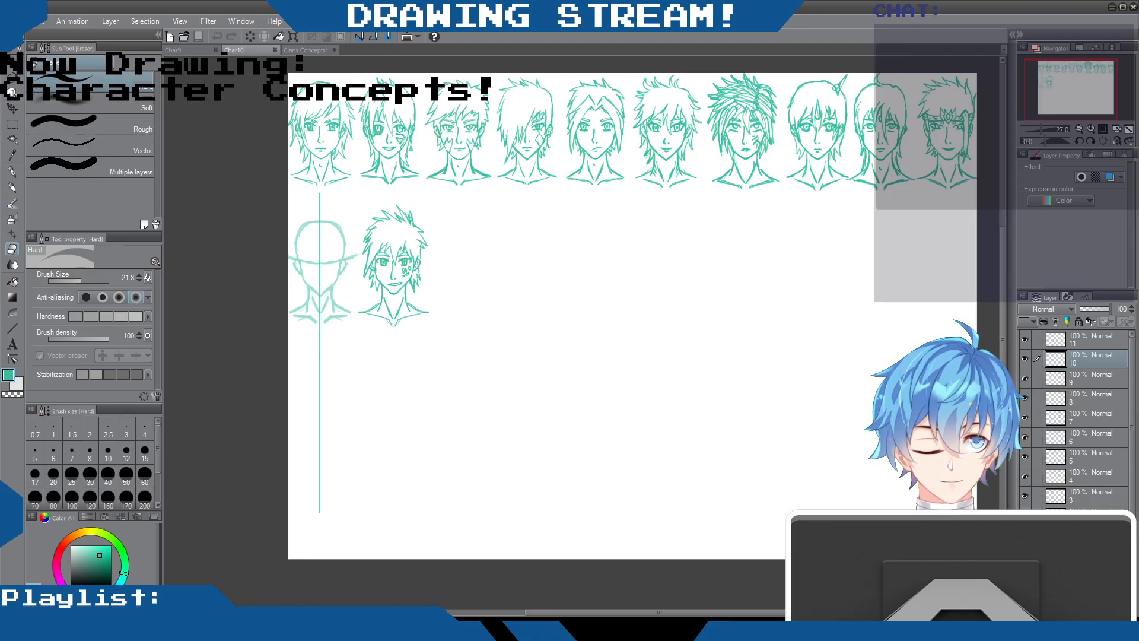
Erase a small spot beside the hair between the second and third heads in the upper row of Char10
scroll(407, 121, "up", 1)
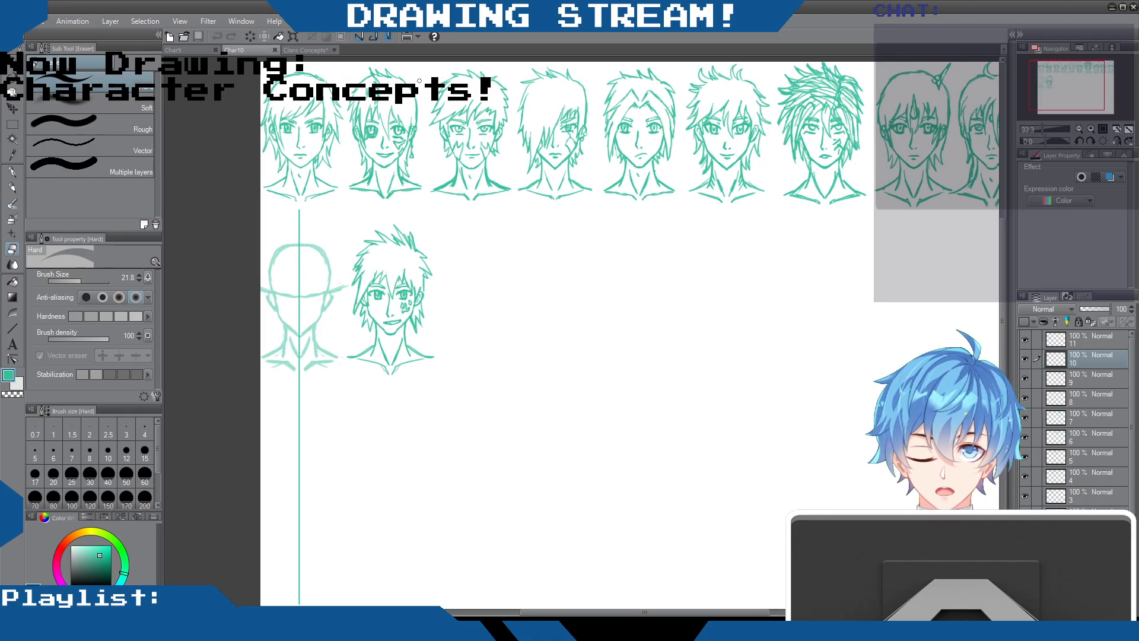
left_click_drag(422, 85, 423, 82)
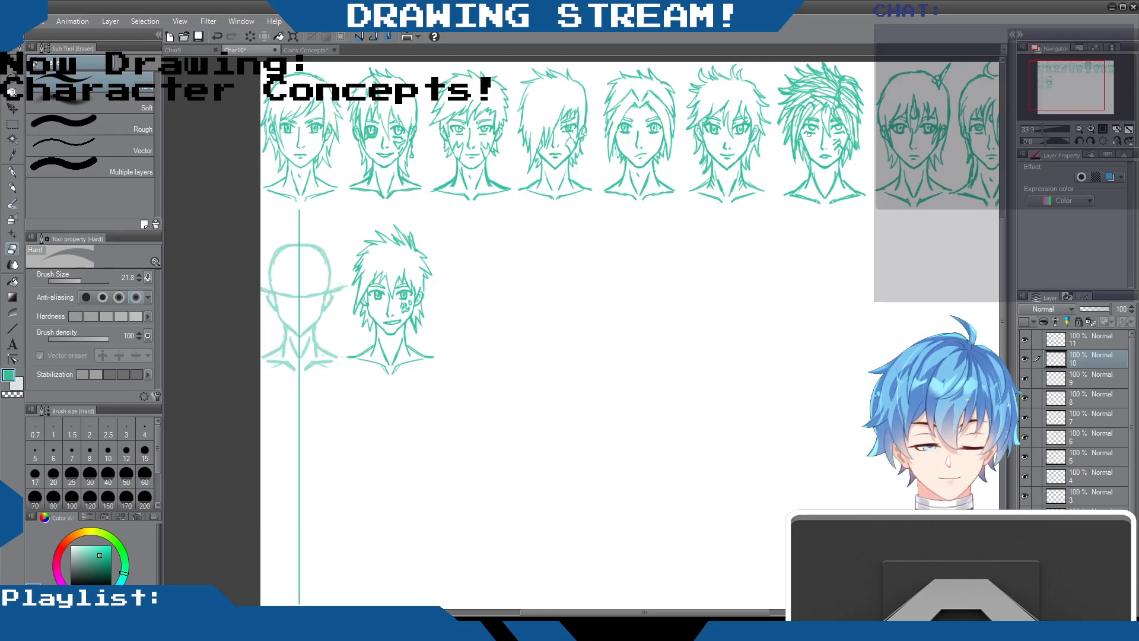
scroll(959, 151, "down", 1)
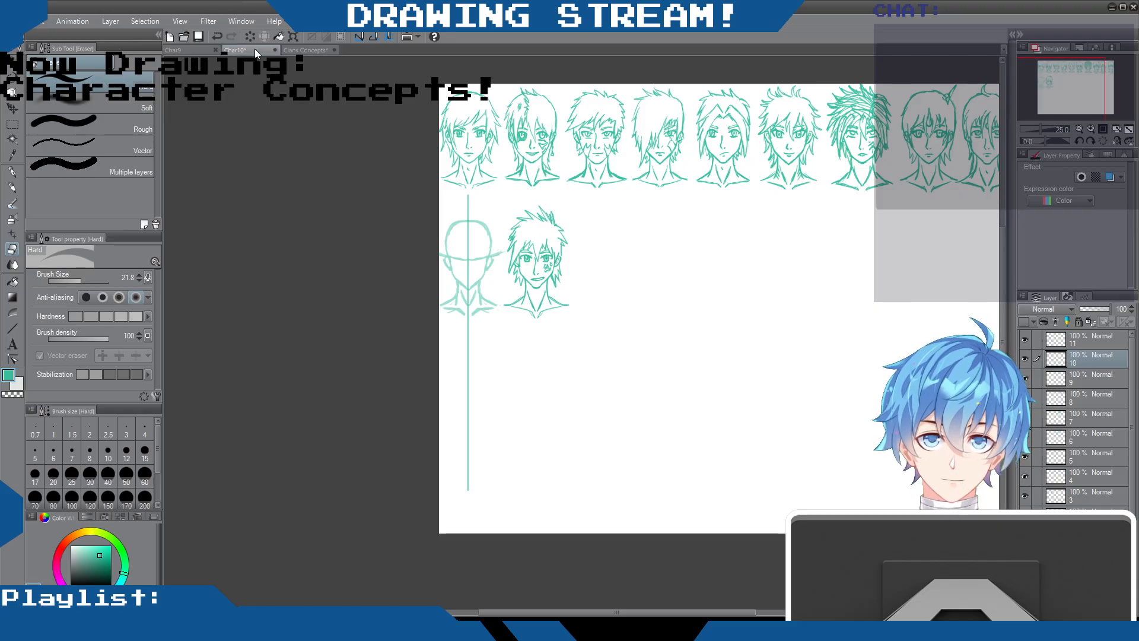
Review the Clans Concepts sheet, hiding layer 4 and showing layer 6 to see its character pair
left_click(178, 51)
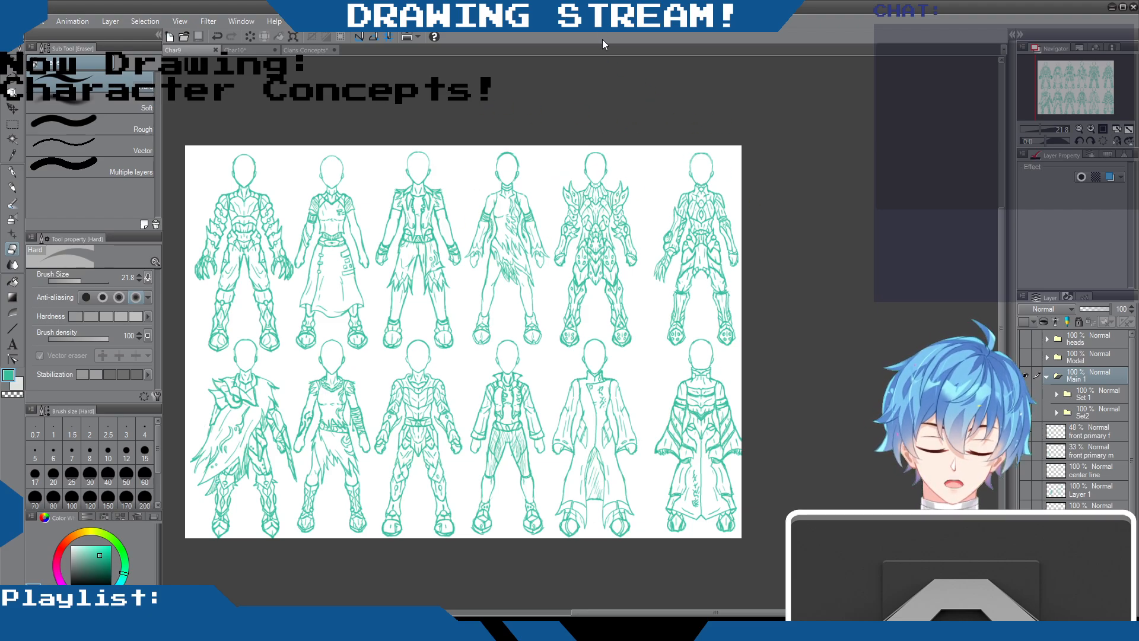
left_click(304, 50)
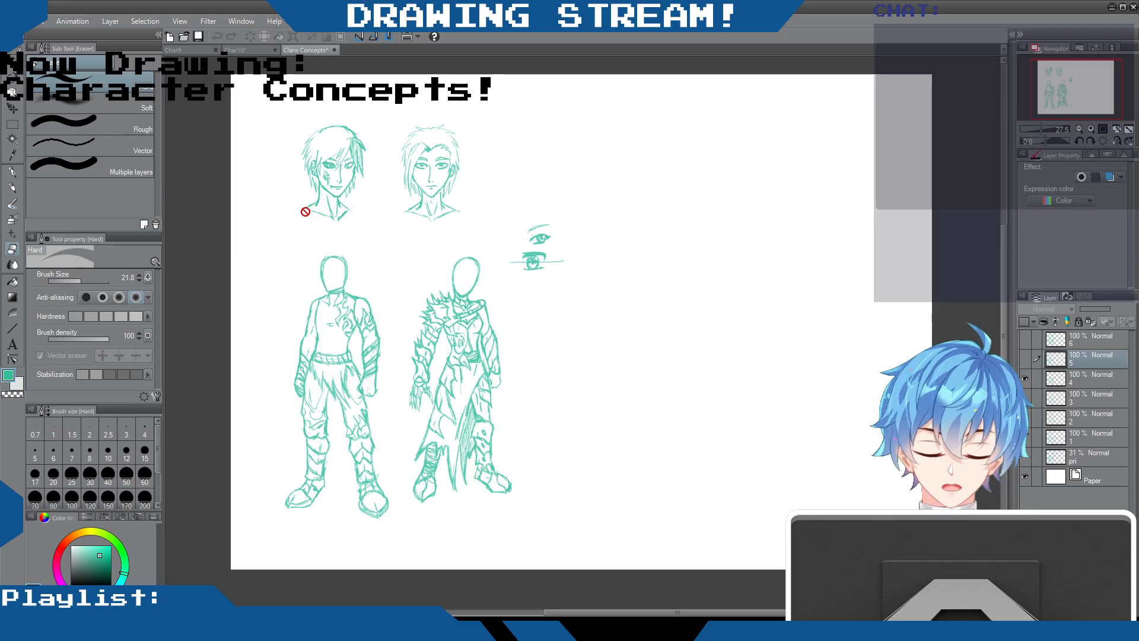
scroll(403, 291, "up", 1)
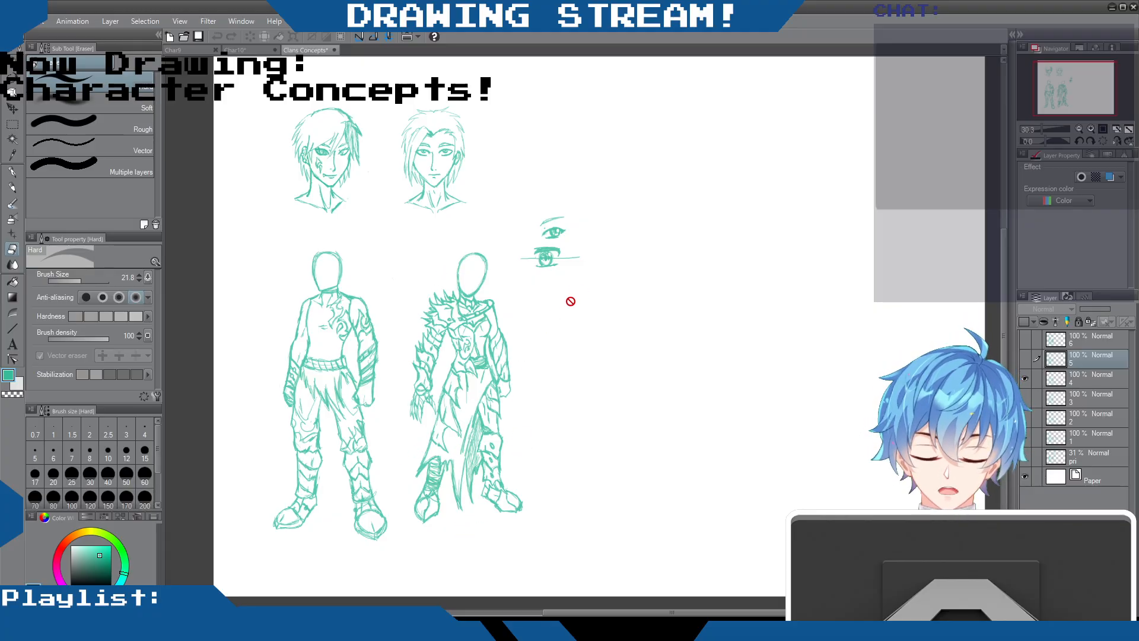
scroll(567, 304, "down", 3)
scroll(590, 323, "up", 2)
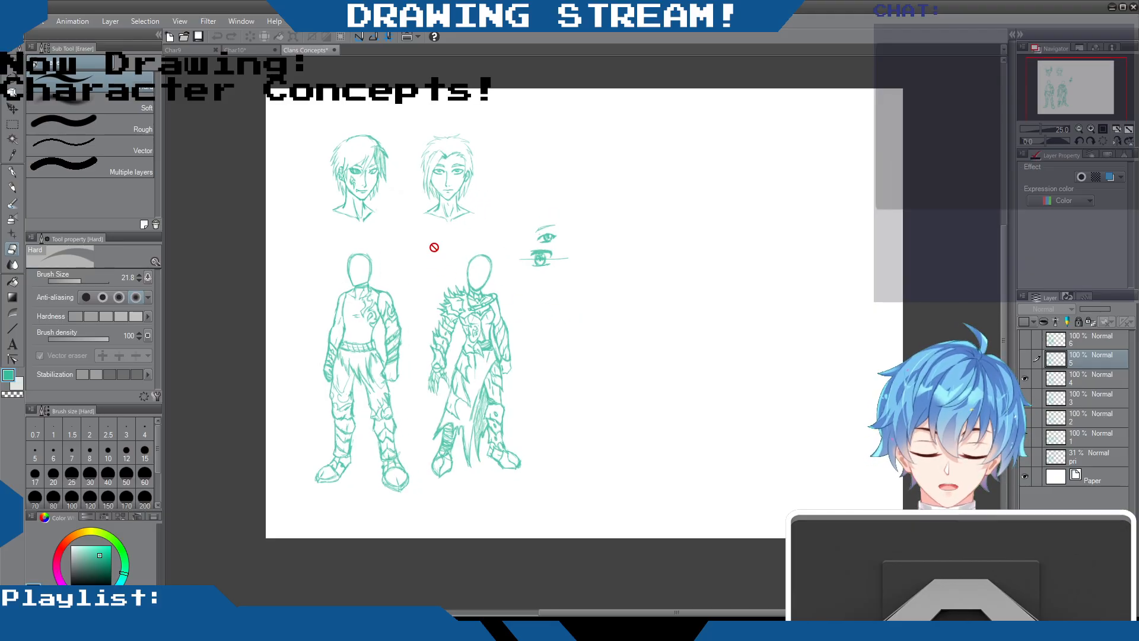
left_click(1022, 377)
left_click(1024, 341)
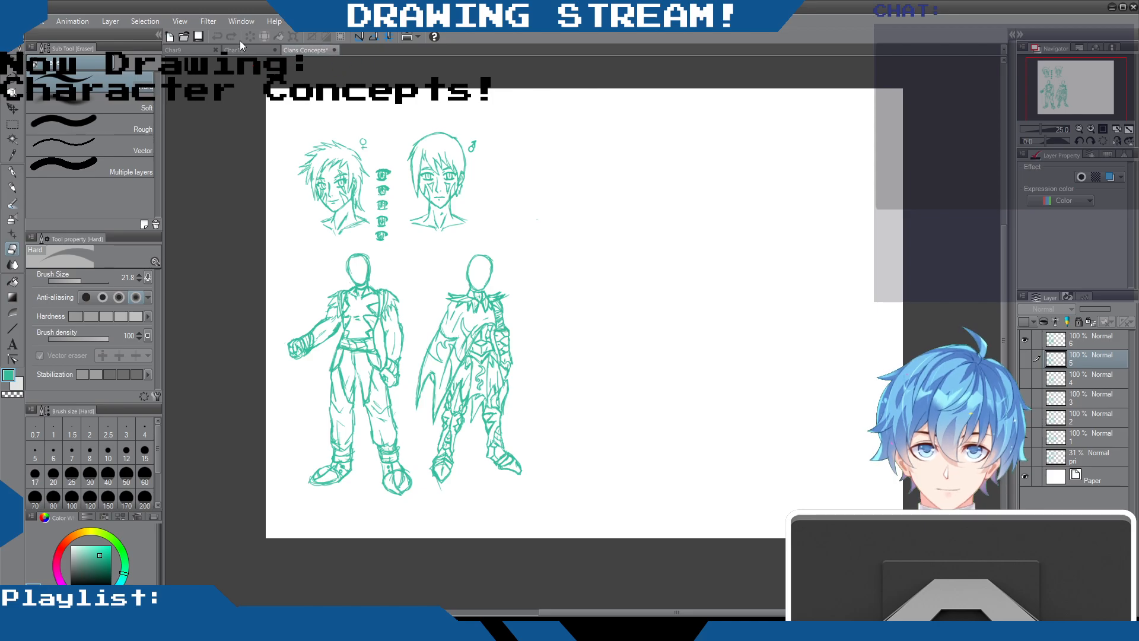
In Char9, collapse and hide the Main 1 folder, show the front primary f and center line layers, and select front primary f
left_click(177, 48)
left_click(177, 49)
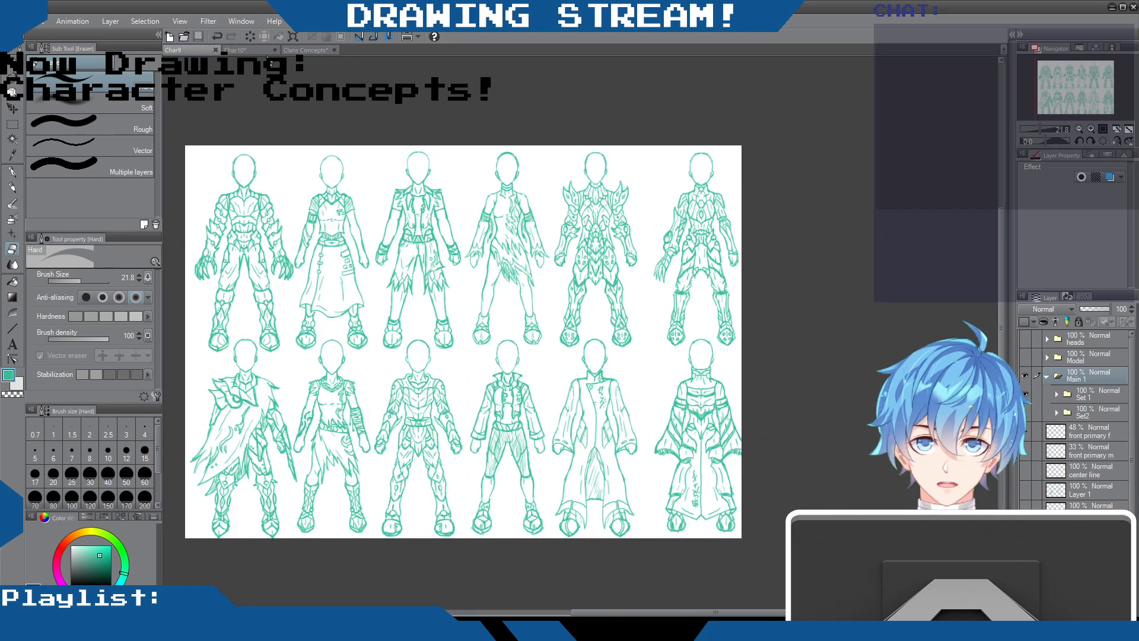
left_click(1046, 375)
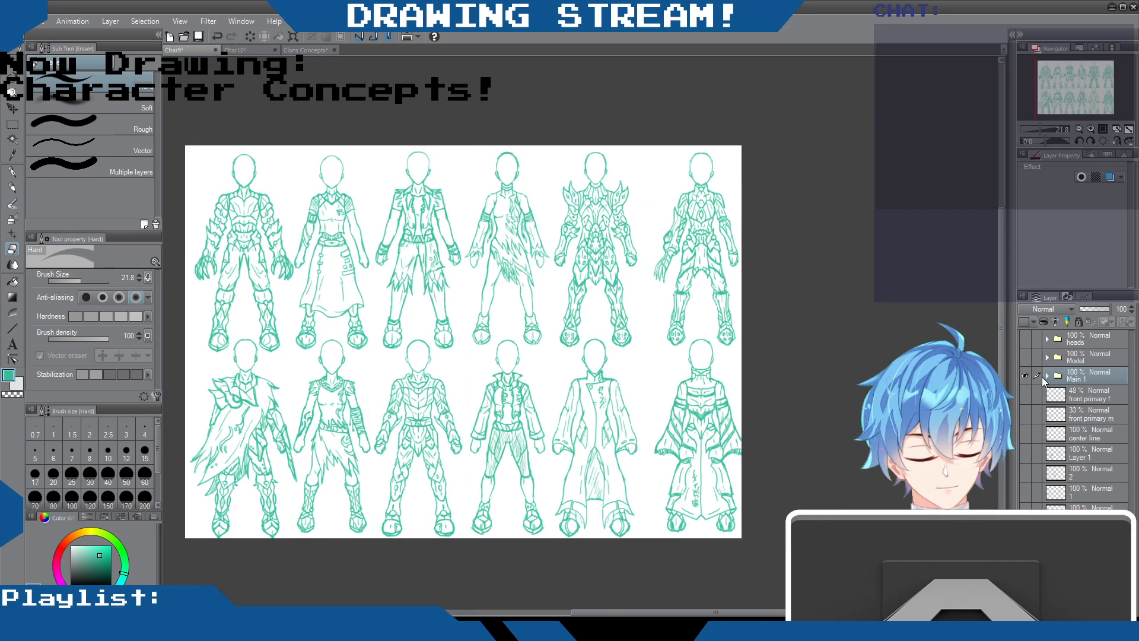
left_click(1023, 373)
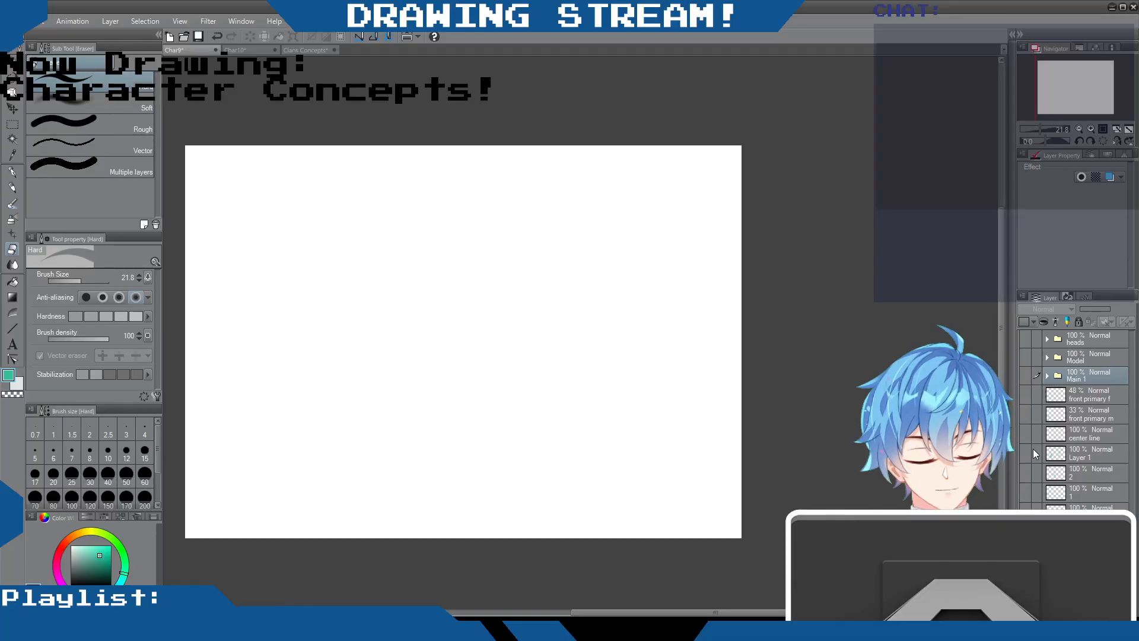
left_click(1024, 394)
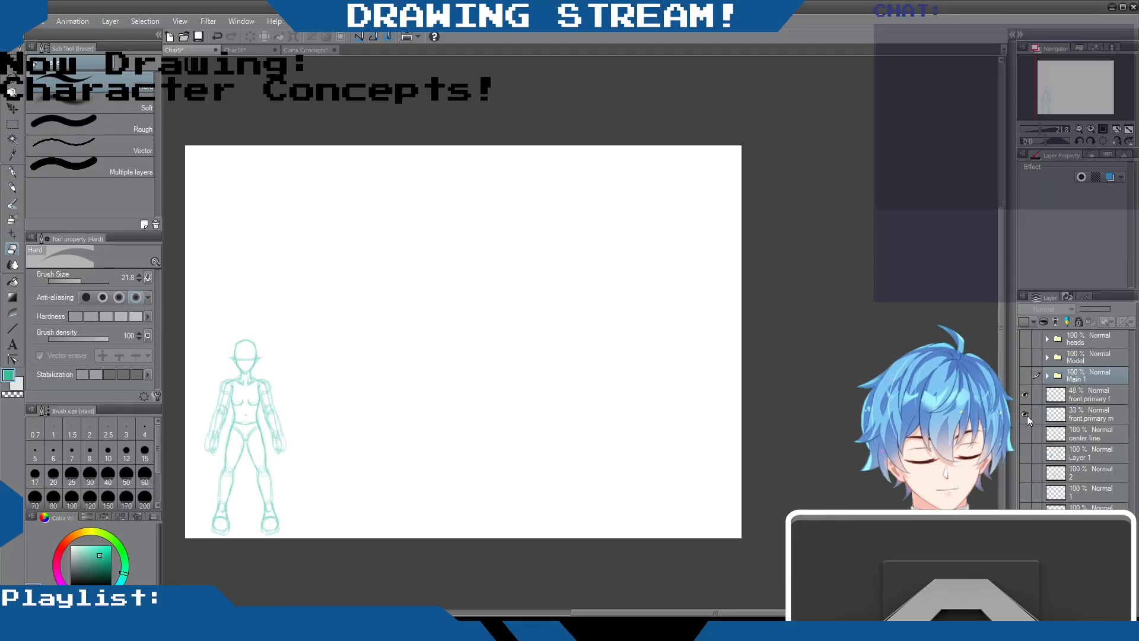
left_click(1025, 434)
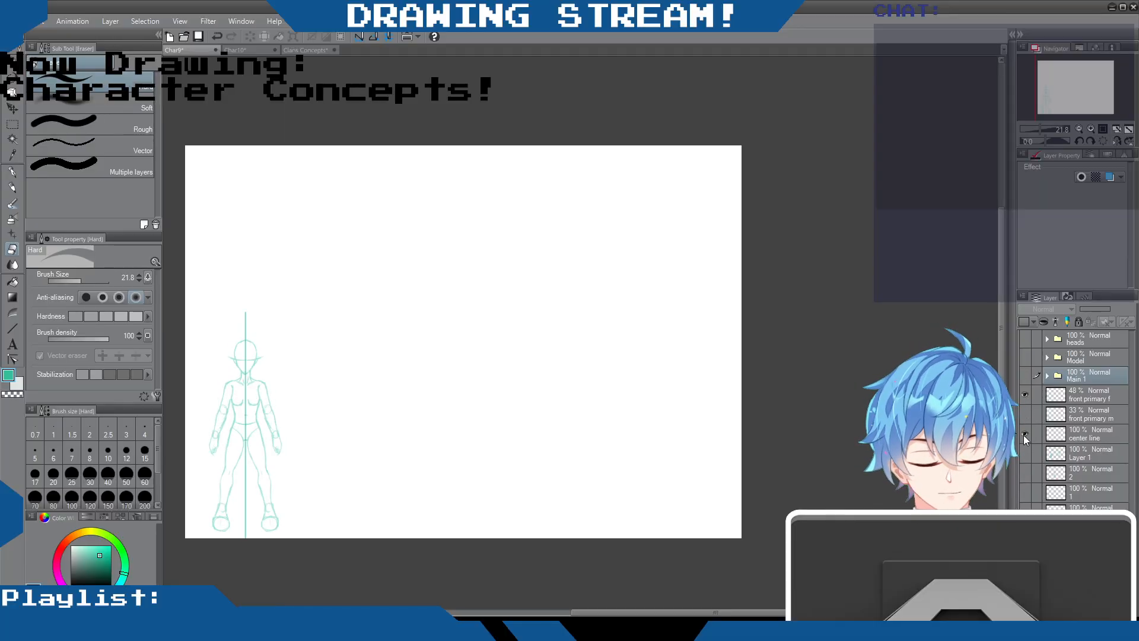
left_click(1081, 396)
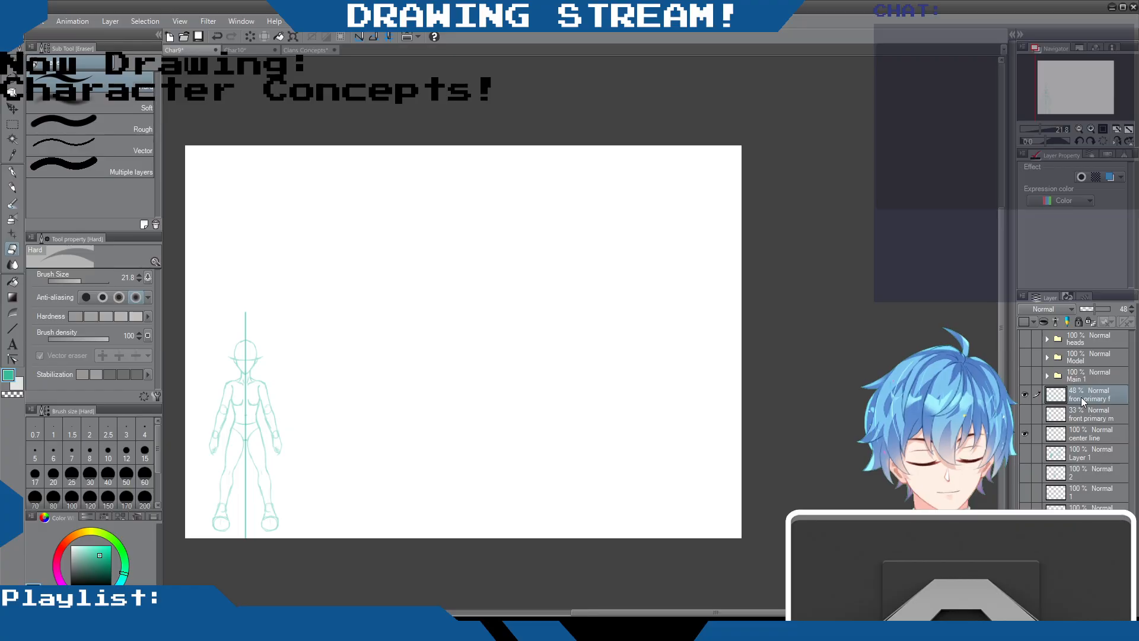
Expand the Main 1 folder and toggle the visibility of Main 1 and Model to check their contents
left_click(1046, 376)
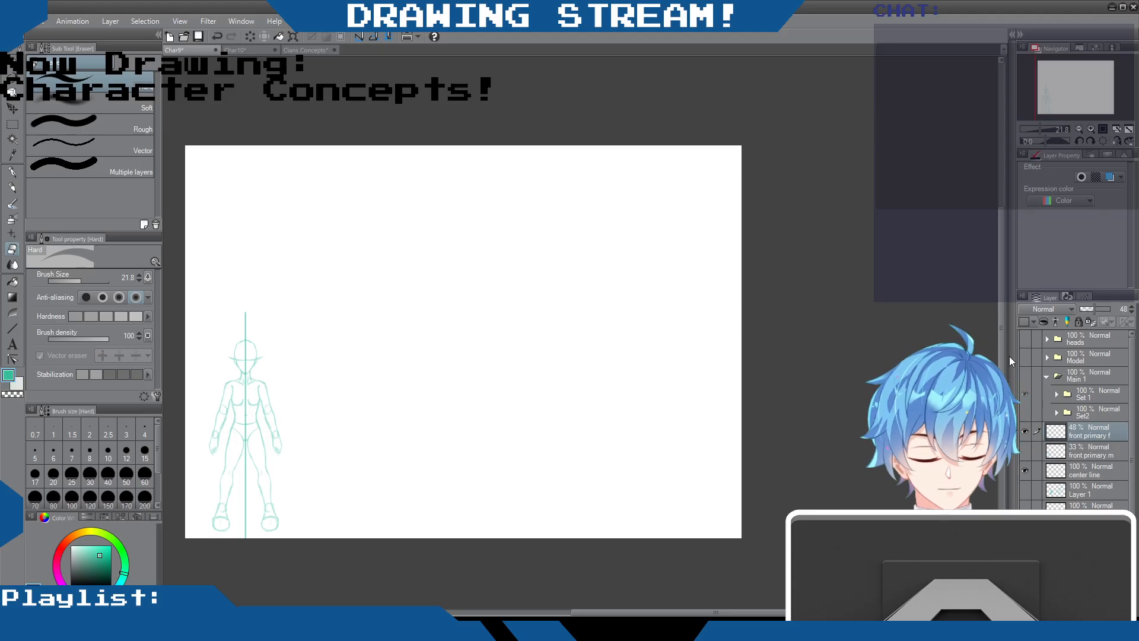
left_click(1076, 382)
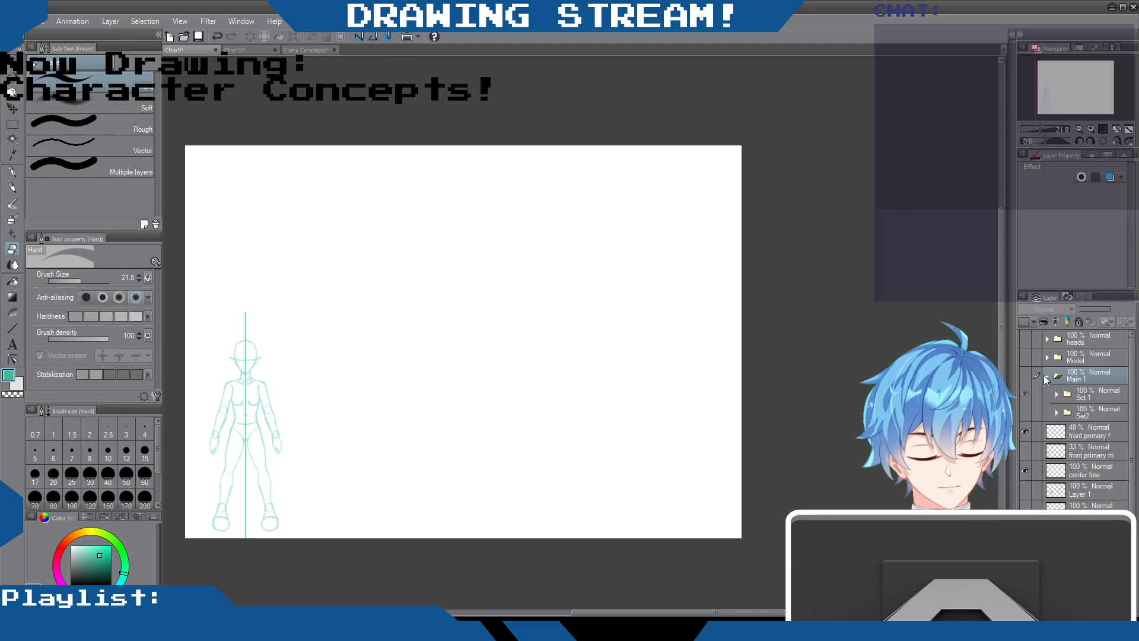
left_click(1025, 375)
left_click(1025, 375)
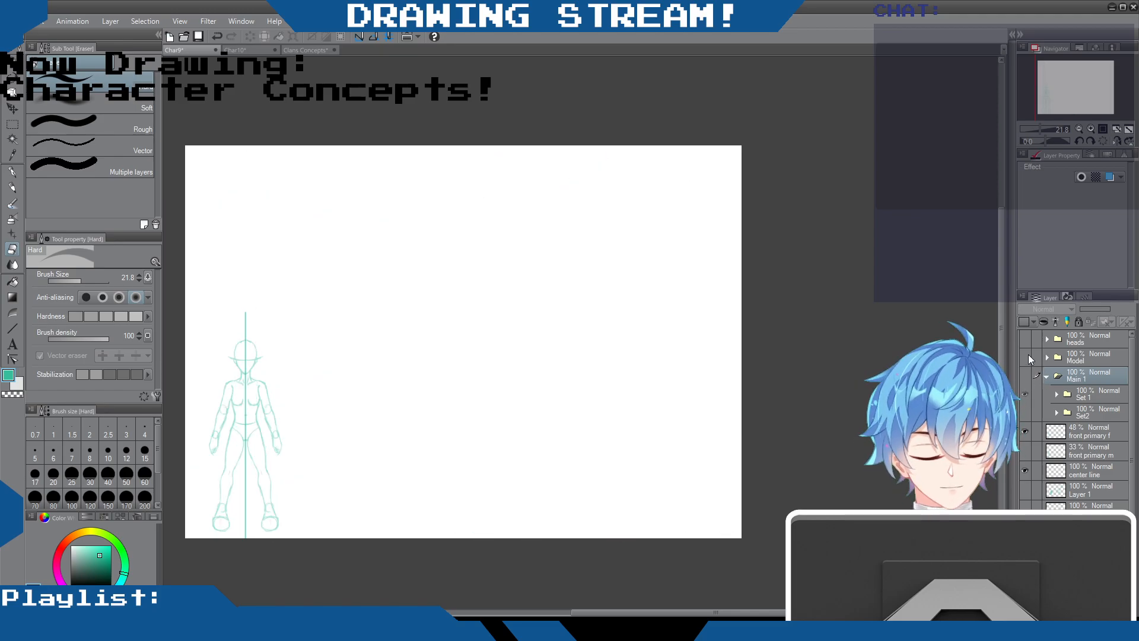
left_click(1025, 355)
left_click(1040, 357)
left_click(1029, 356)
scroll(1061, 385, "down", 1)
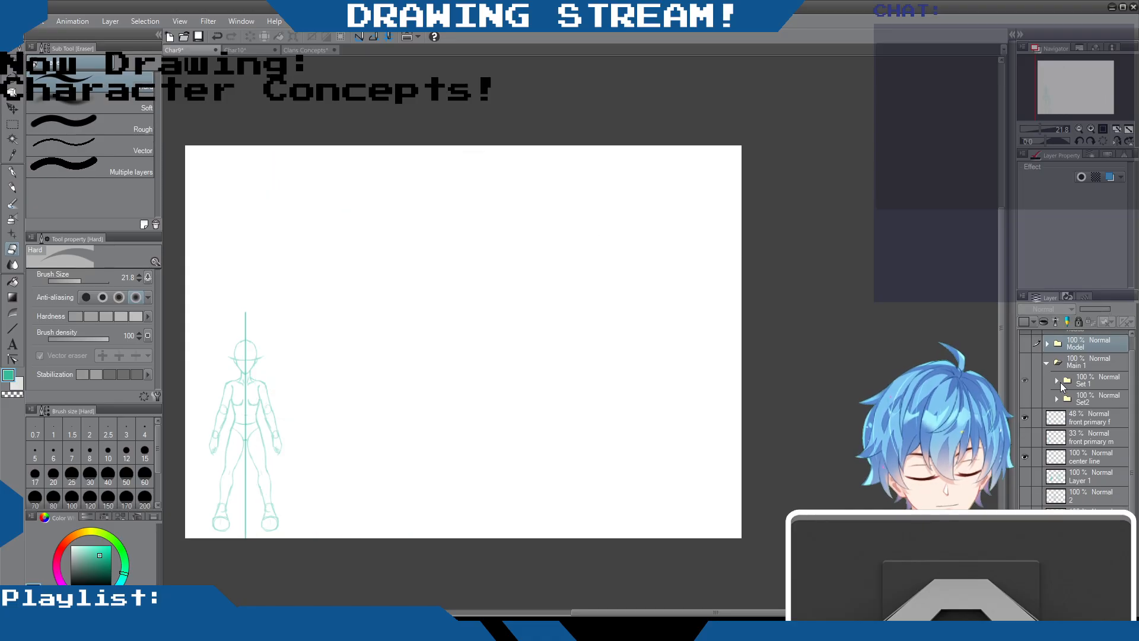
Expand the Set 1 folder, make Main 1 visible, and look through the Set 1 layers
left_click(1061, 385)
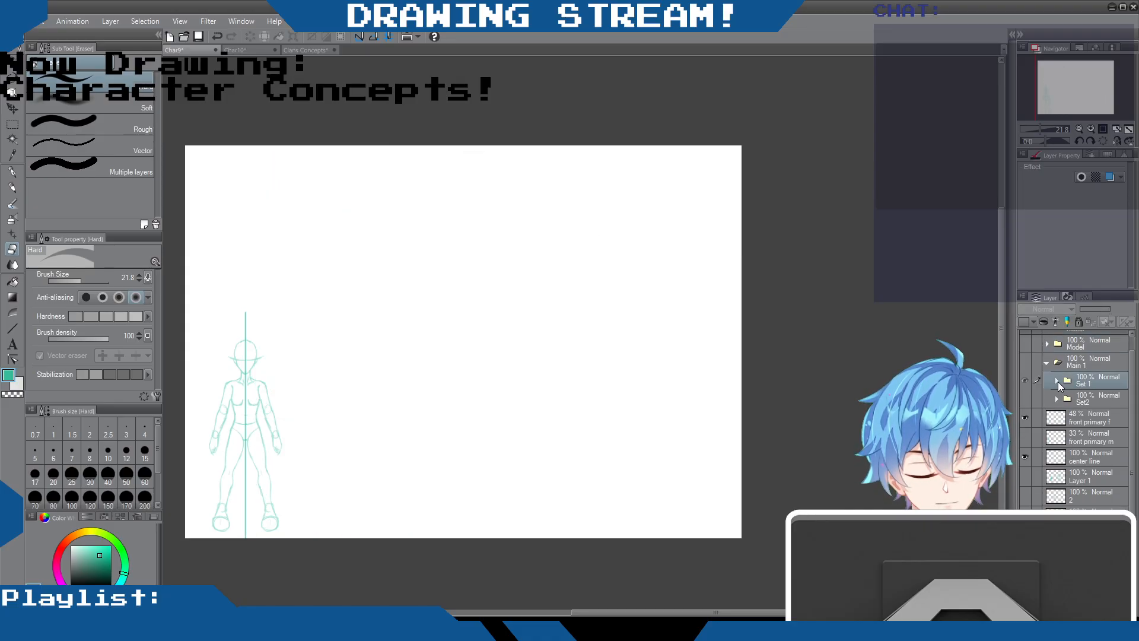
left_click(1056, 380)
scroll(1059, 427, "down", 3)
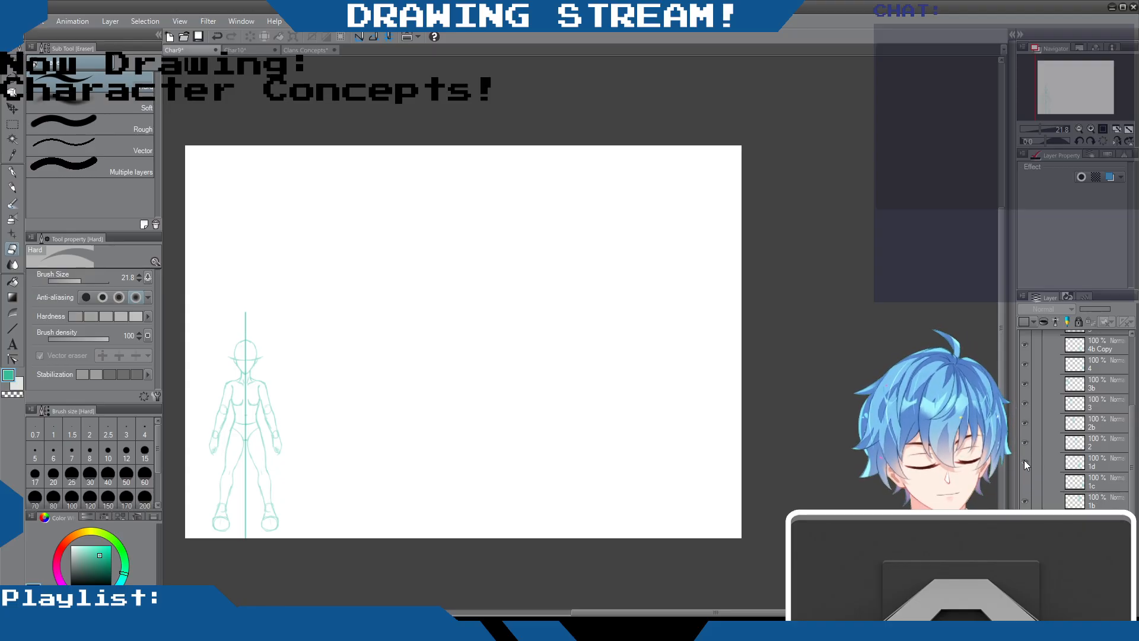
scroll(1024, 460, "up", 4)
left_click(1025, 375)
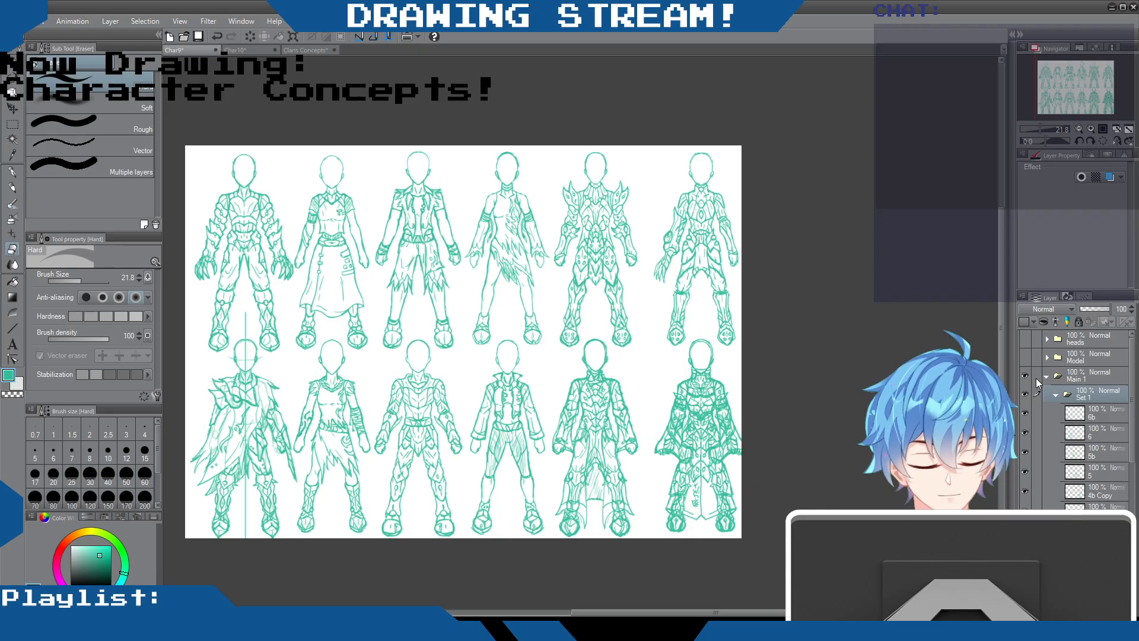
scroll(1045, 456, "down", 8)
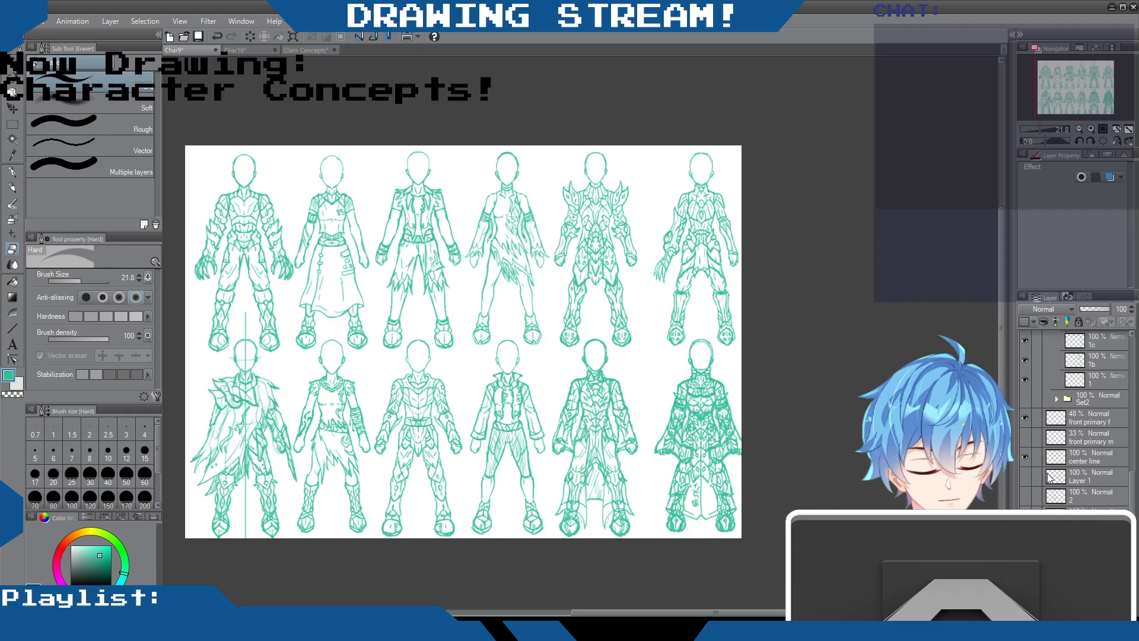
scroll(1038, 397, "up", 3)
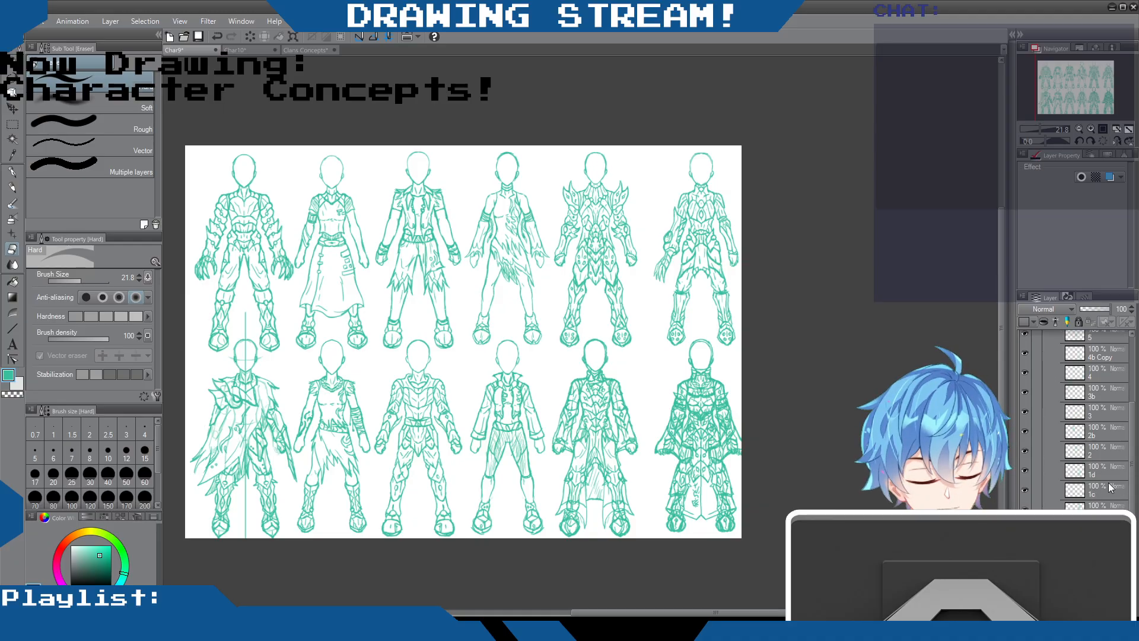
Move layers 1d and 1c out of Set 1 to directly above front primary f, and collapse the Main 1 folder
scroll(1112, 500, "down", 1)
left_click(1106, 458)
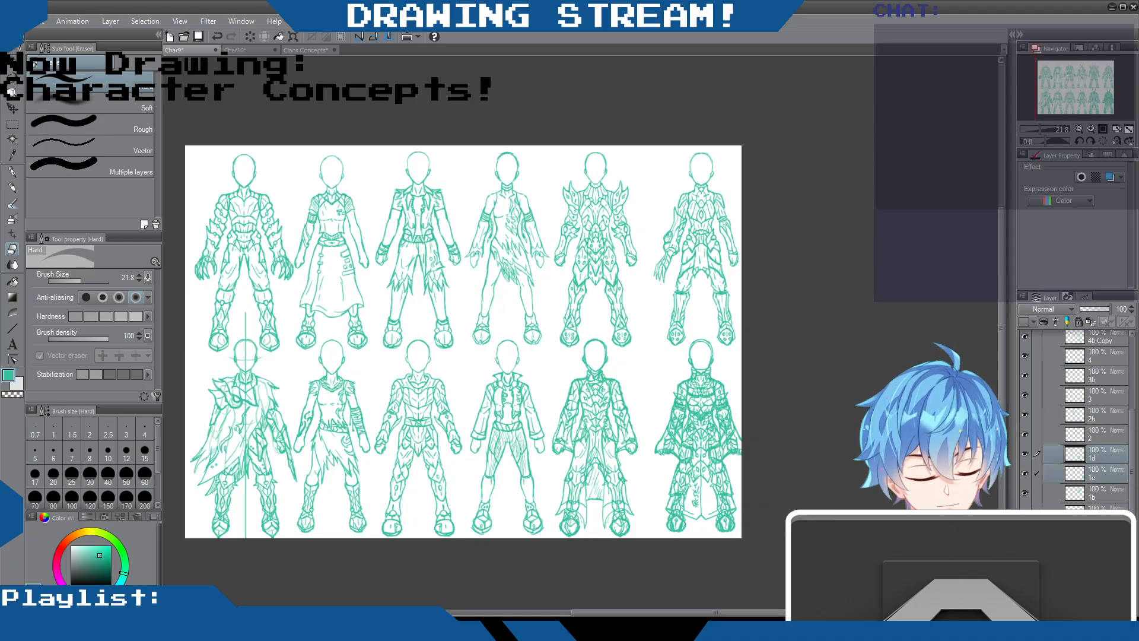
left_click_drag(1102, 459, 1100, 540)
scroll(1087, 495, "up", 8)
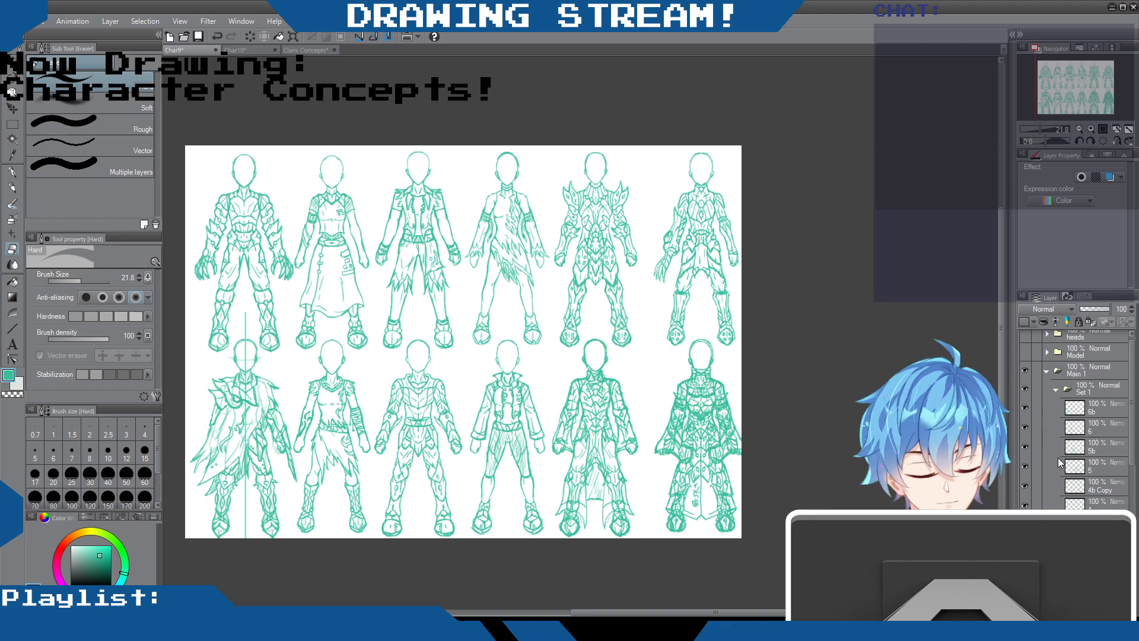
left_click(1046, 376)
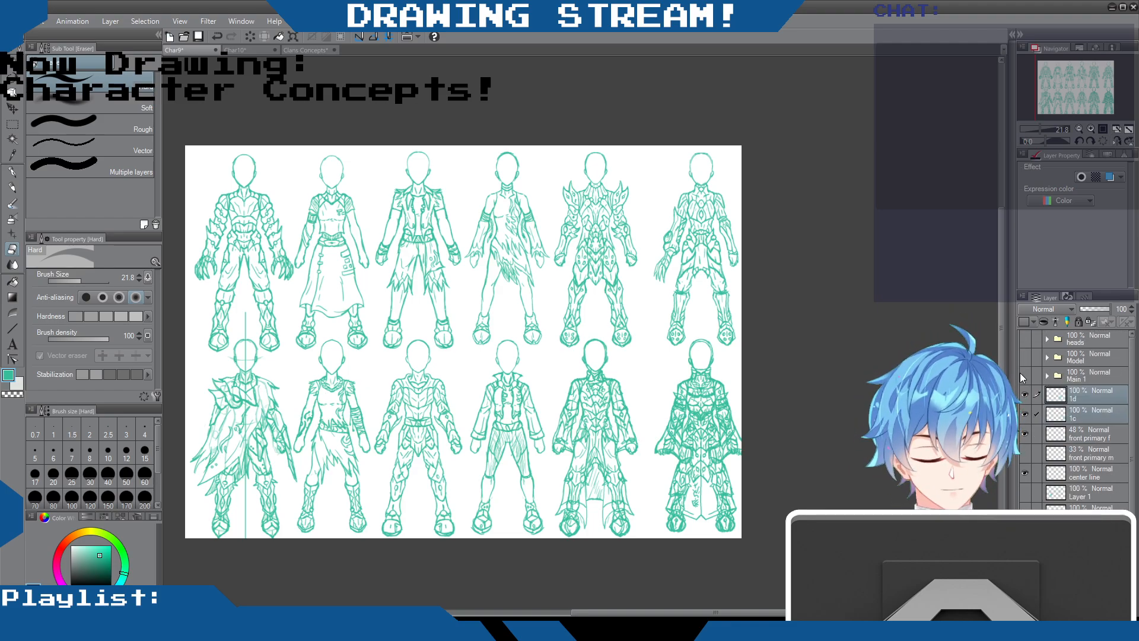
Hide the Main 1 folder and move the 1d and 1c outfits close together into the canvas's upper-right corner
left_click(1024, 375)
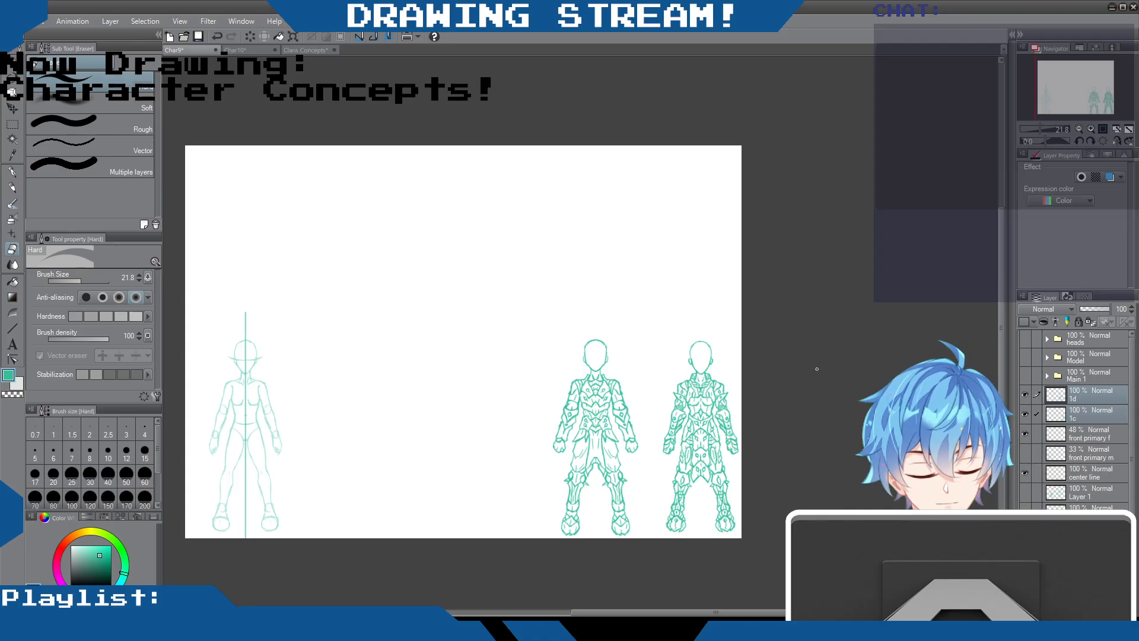
scroll(657, 432, "up", 3)
scroll(660, 432, "down", 2)
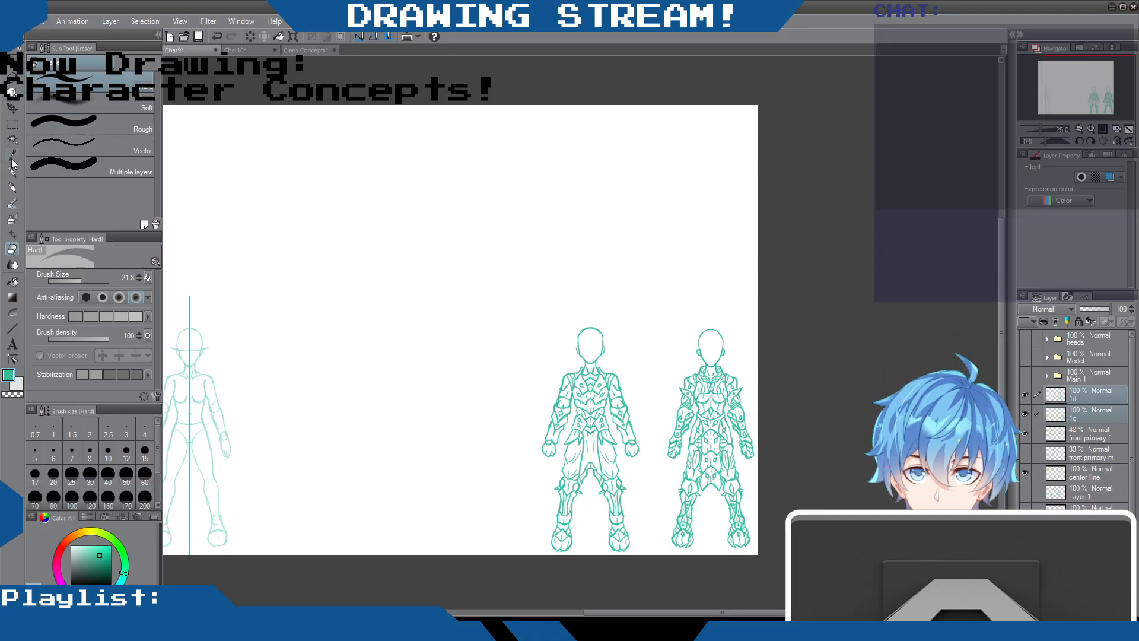
left_click(11, 109)
left_click_drag(478, 394, 506, 186)
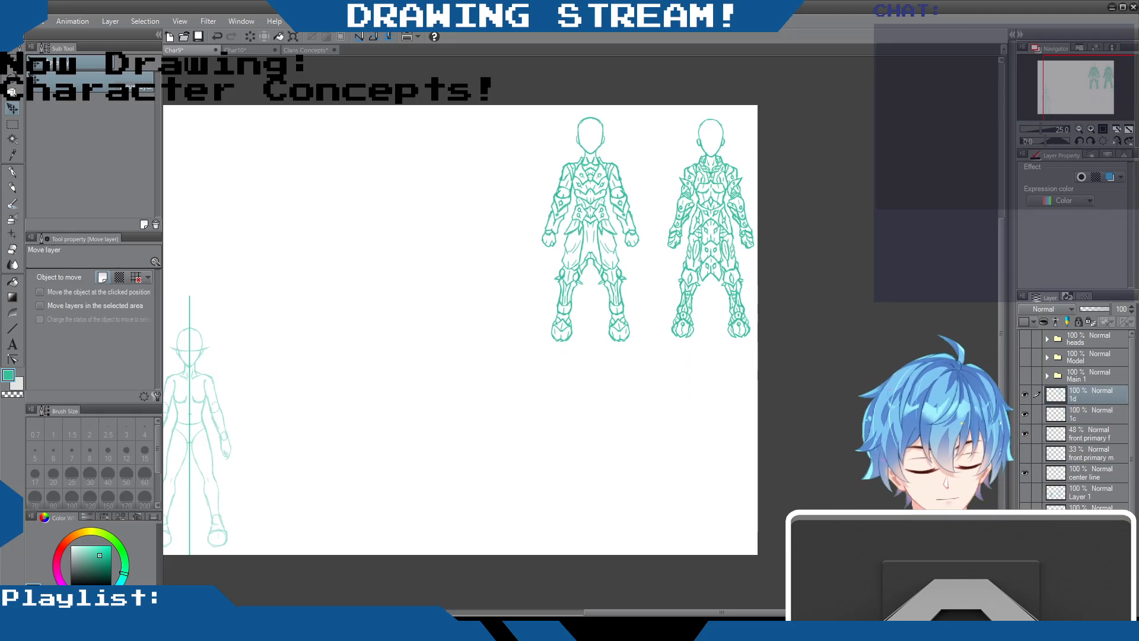
left_click_drag(511, 240, 537, 243)
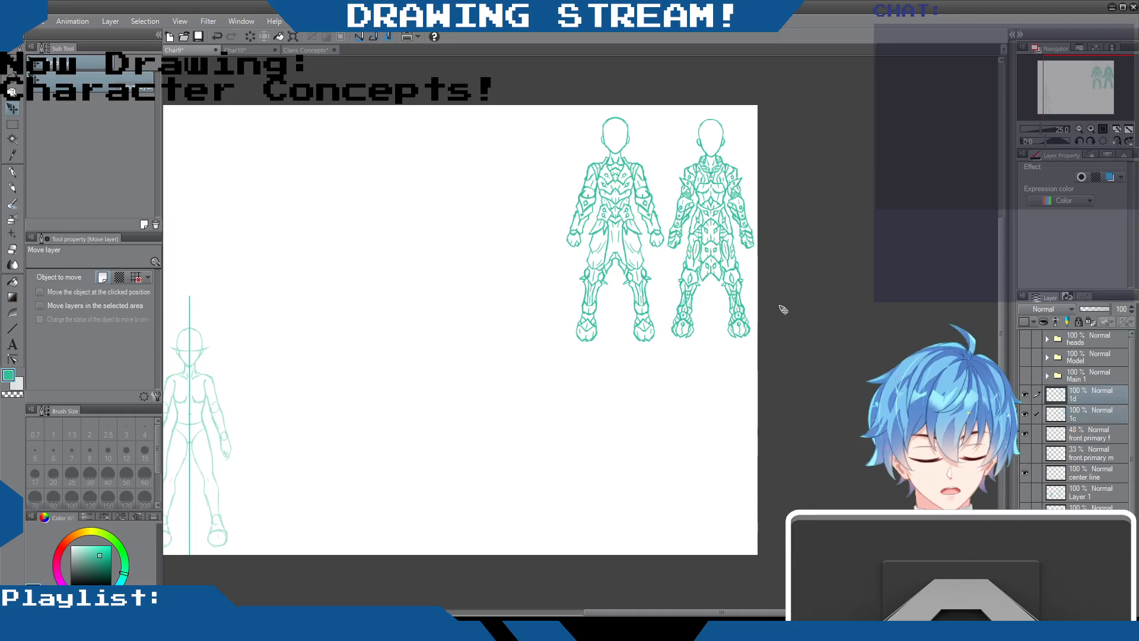
left_click_drag(672, 256, 675, 247)
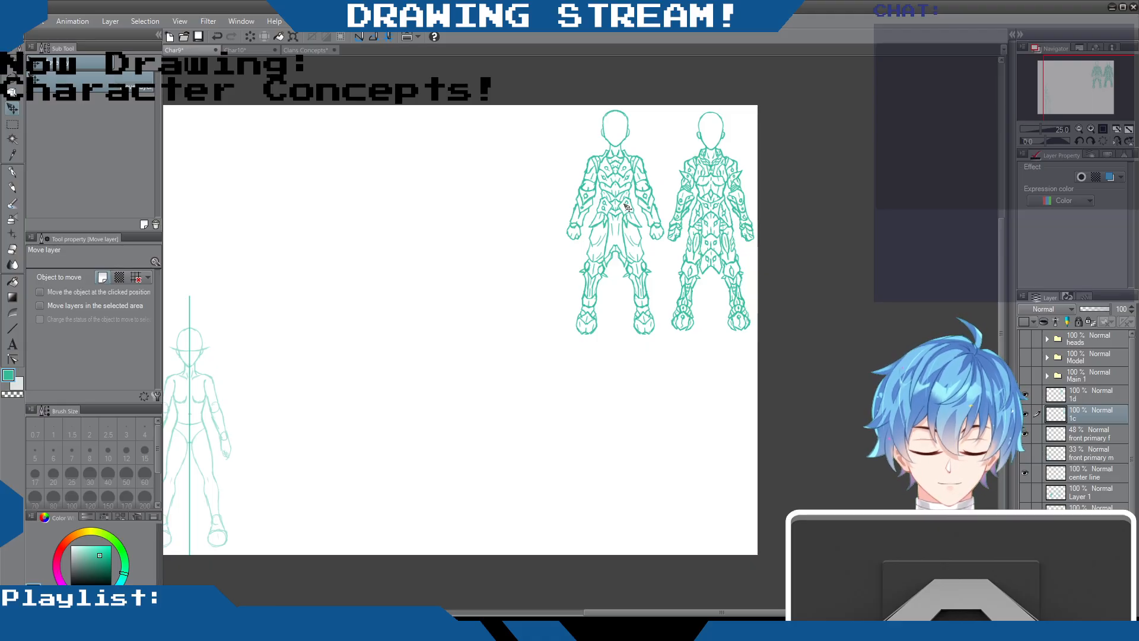
Rename layer 1d as 1 and layer 1c as 1b
scroll(667, 231, "up", 2)
scroll(667, 231, "down", 3)
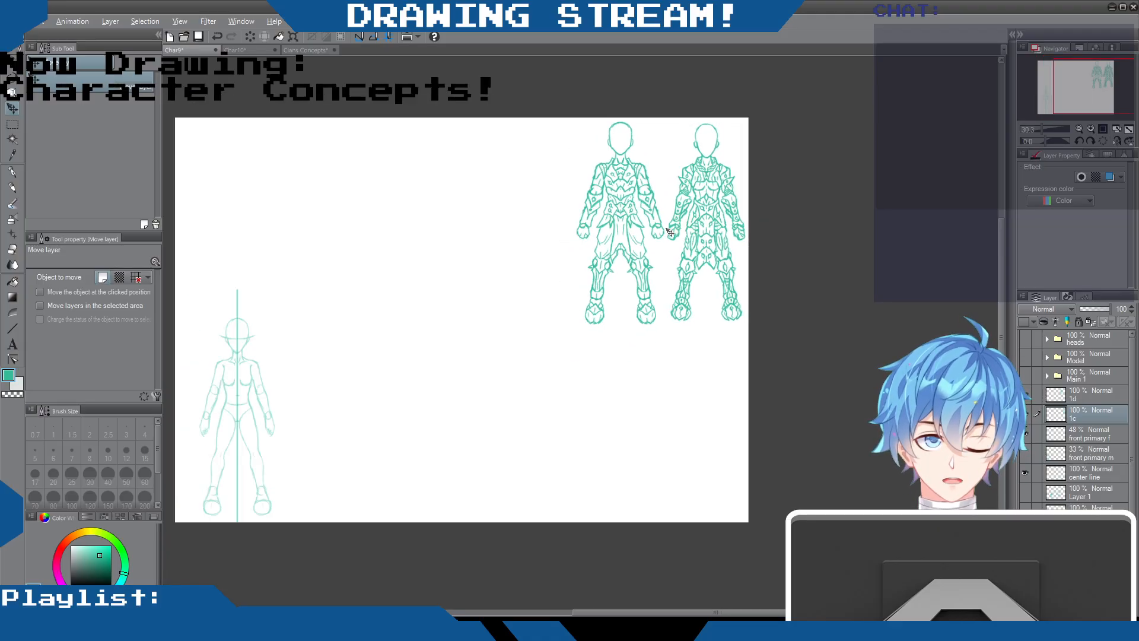
scroll(667, 231, "up", 2)
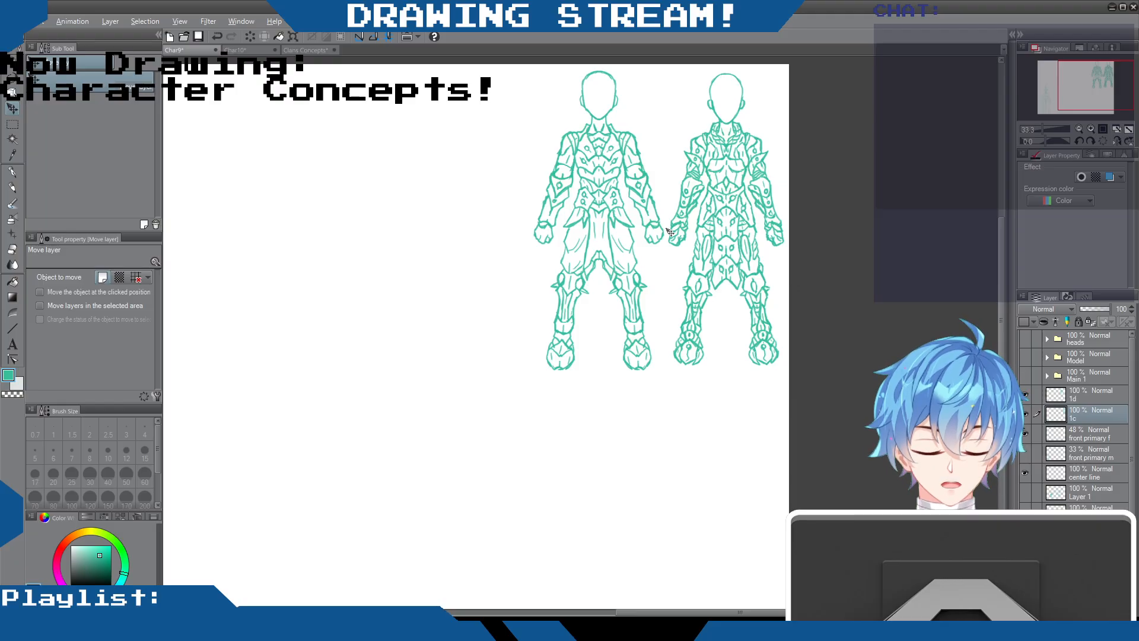
scroll(669, 230, "down", 3)
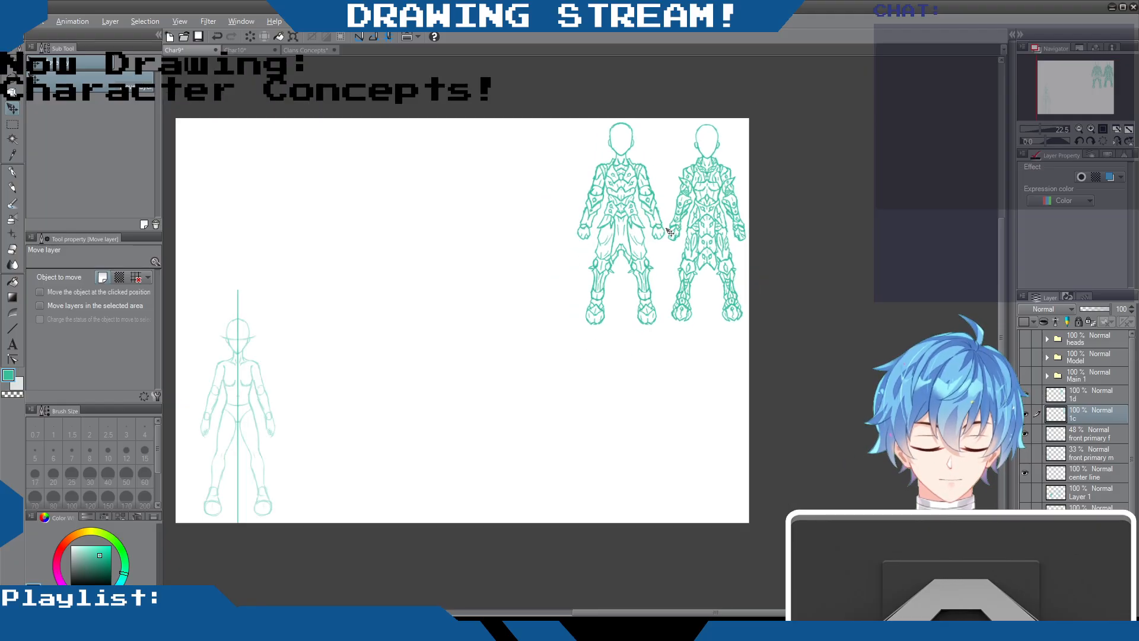
left_click(1025, 394)
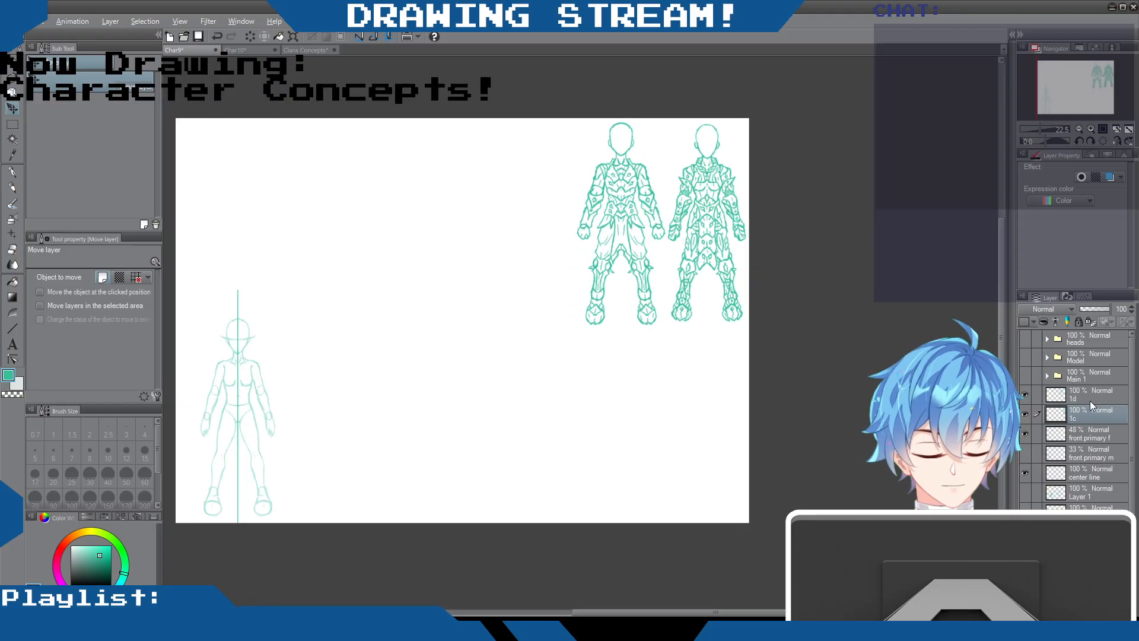
left_click(1075, 402)
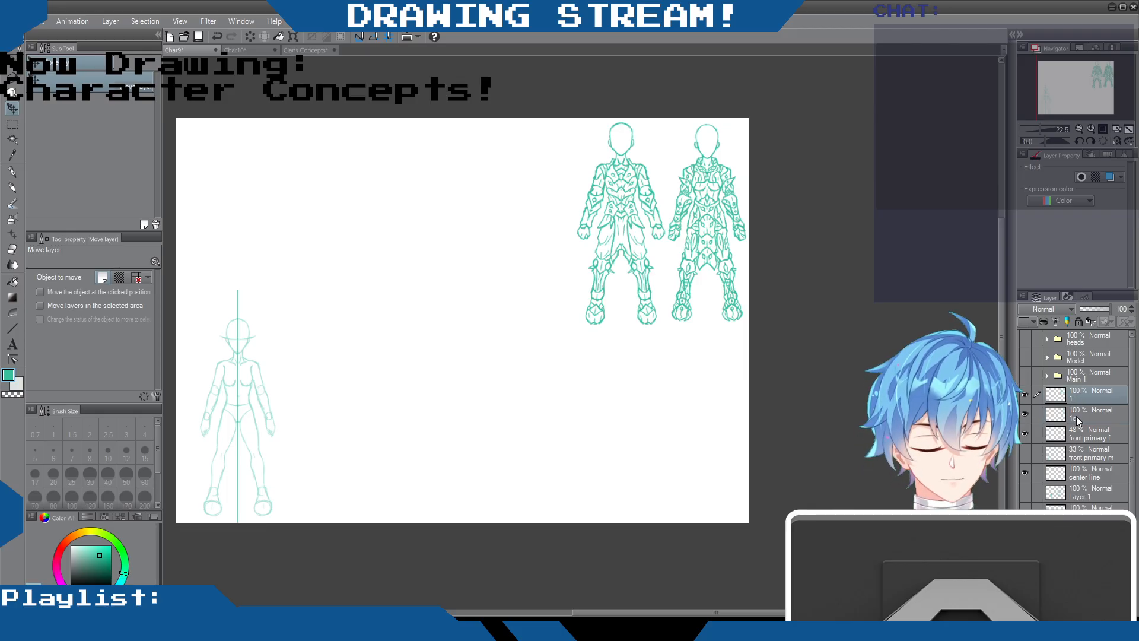
left_click(1025, 413)
left_click(1025, 411)
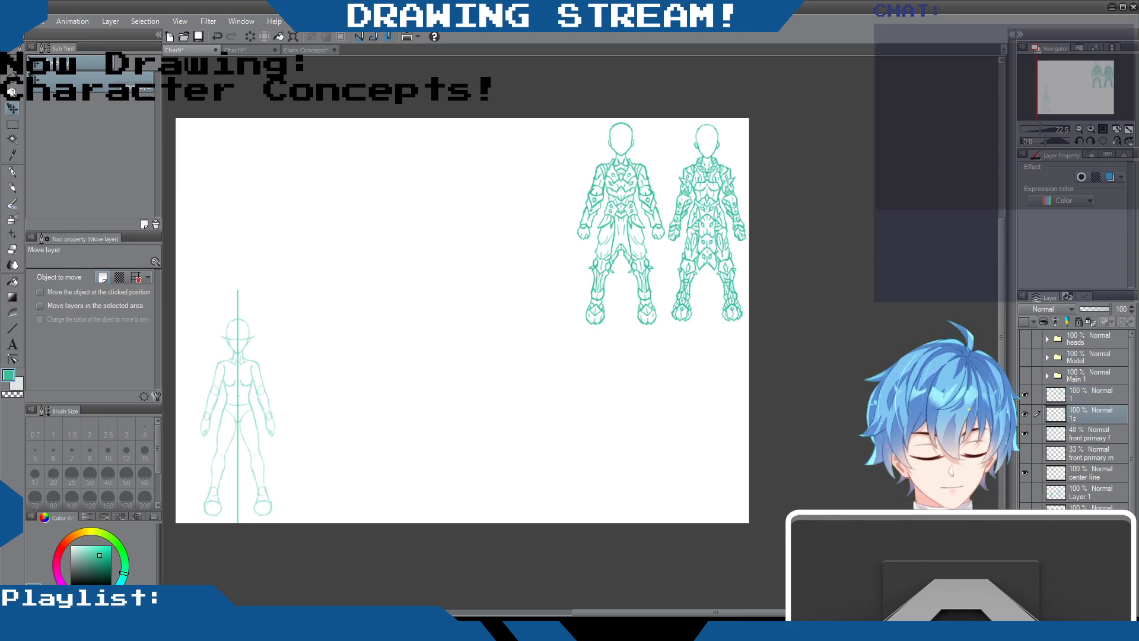
double_click(1085, 417)
type("1b")
key("Return")
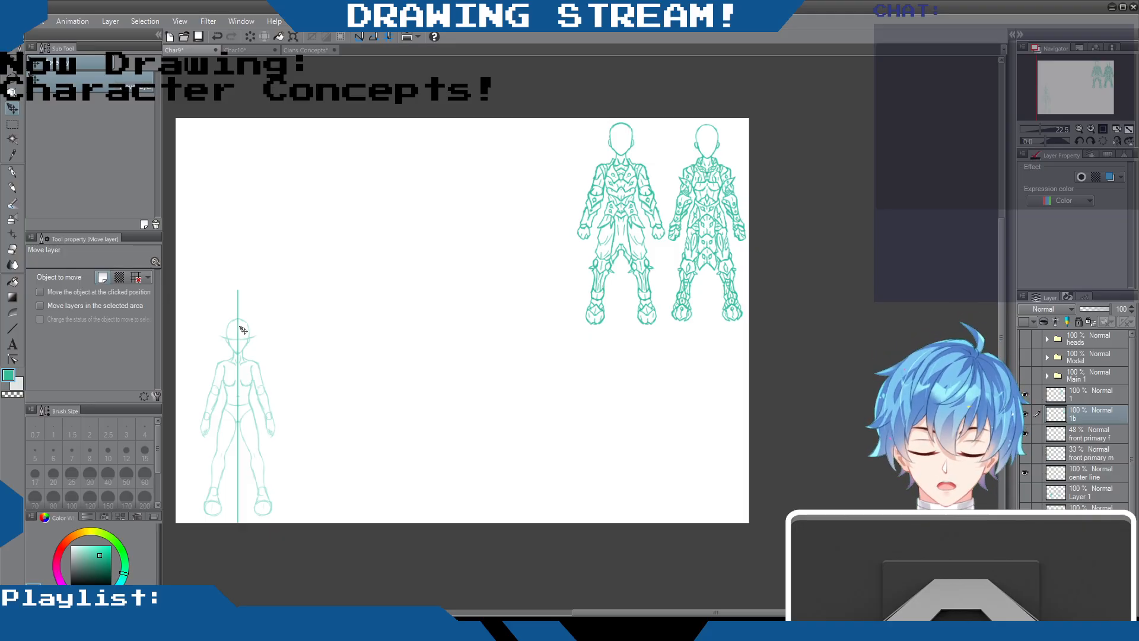
On layer 1b, outline the right half of the base figure's head from jaw to crown with the size 12 Mechanical pencil
scroll(226, 330, "up", 2)
left_click_drag(588, 614, 527, 609)
scroll(503, 432, "down", 1)
scroll(504, 432, "up", 2)
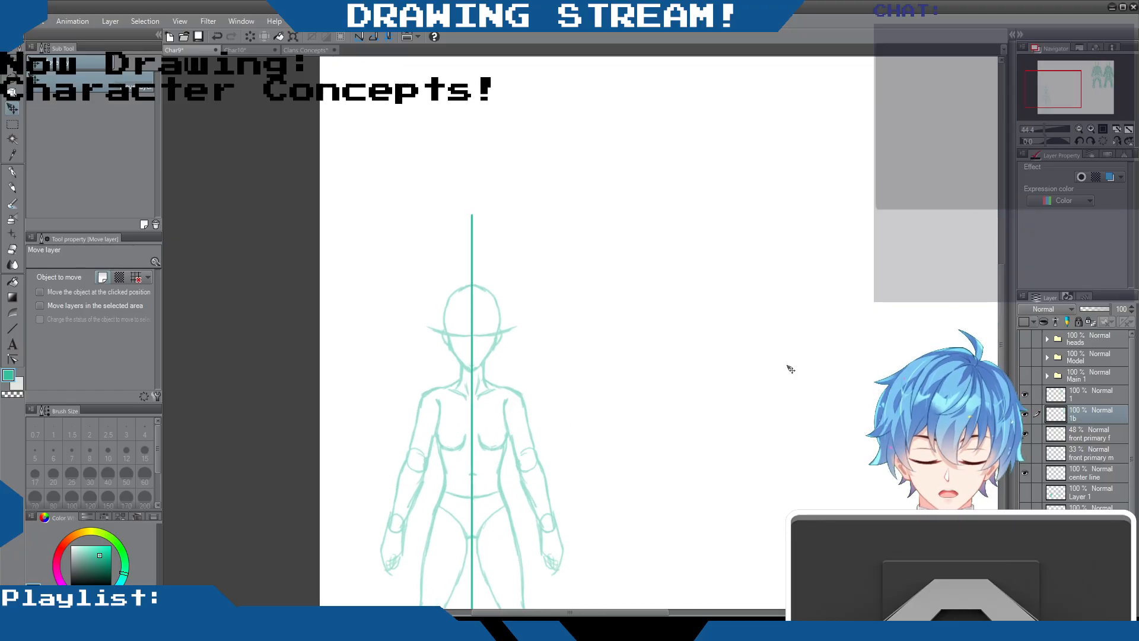
left_click_drag(1001, 293, 992, 327)
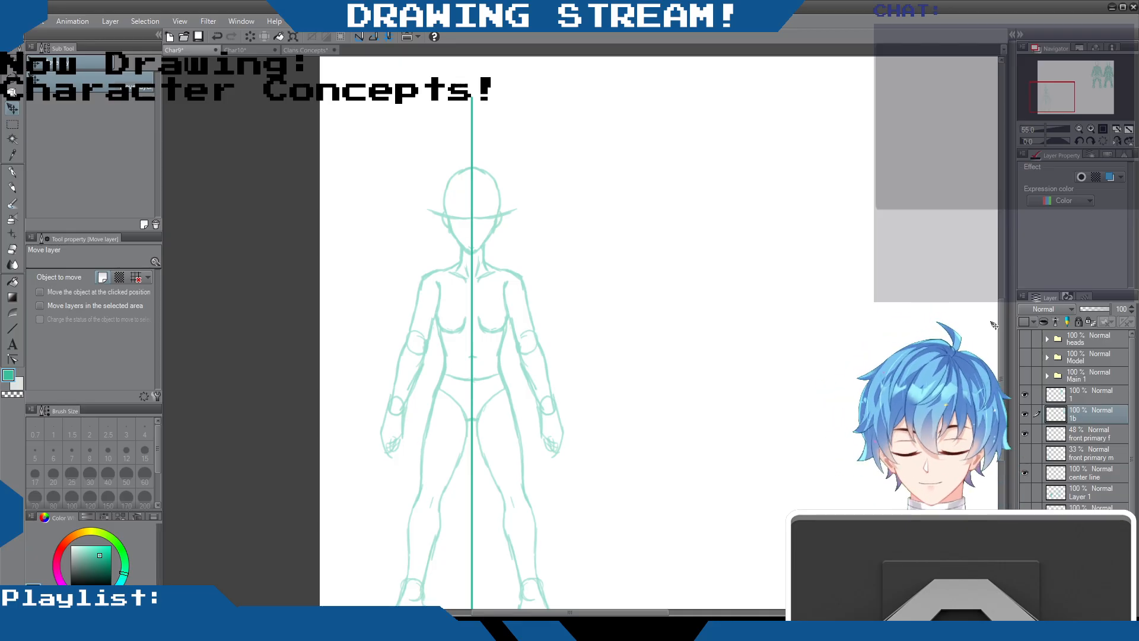
mouse_move(1001, 311)
left_mouse_down()
mouse_move(1005, 284)
mouse_move(1002, 321)
left_mouse_up()
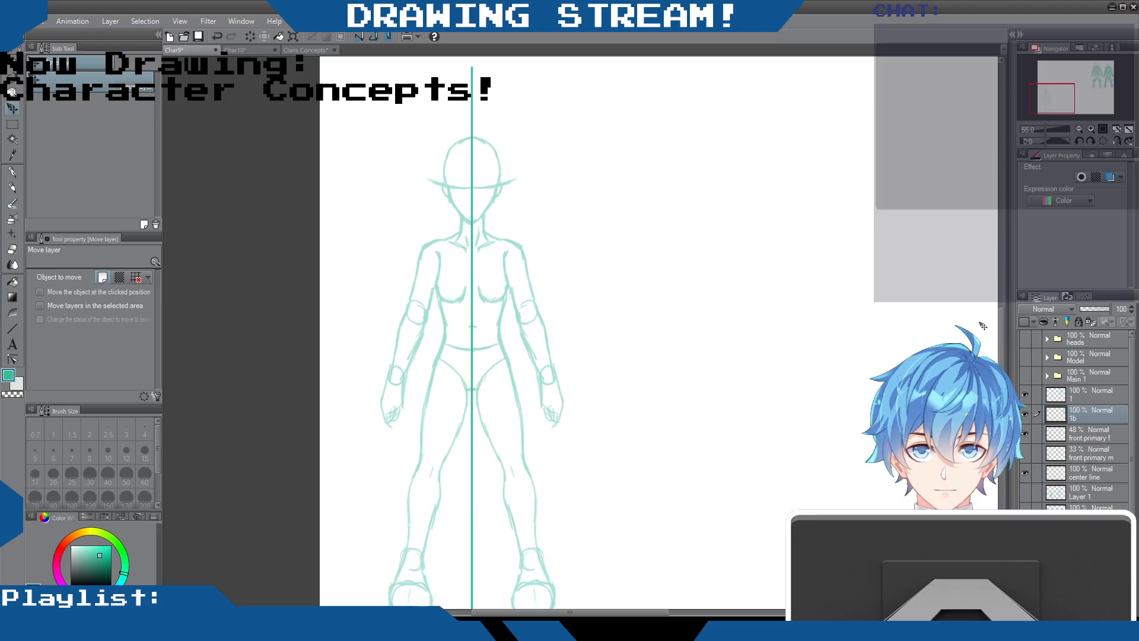
left_click(12, 188)
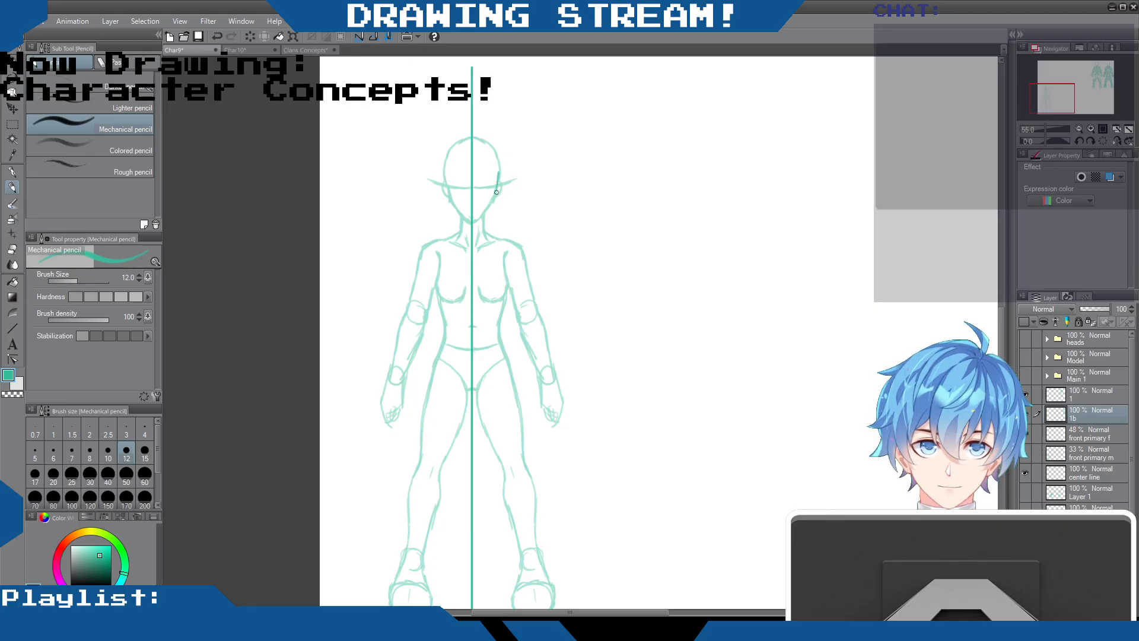
left_click_drag(499, 177, 473, 221)
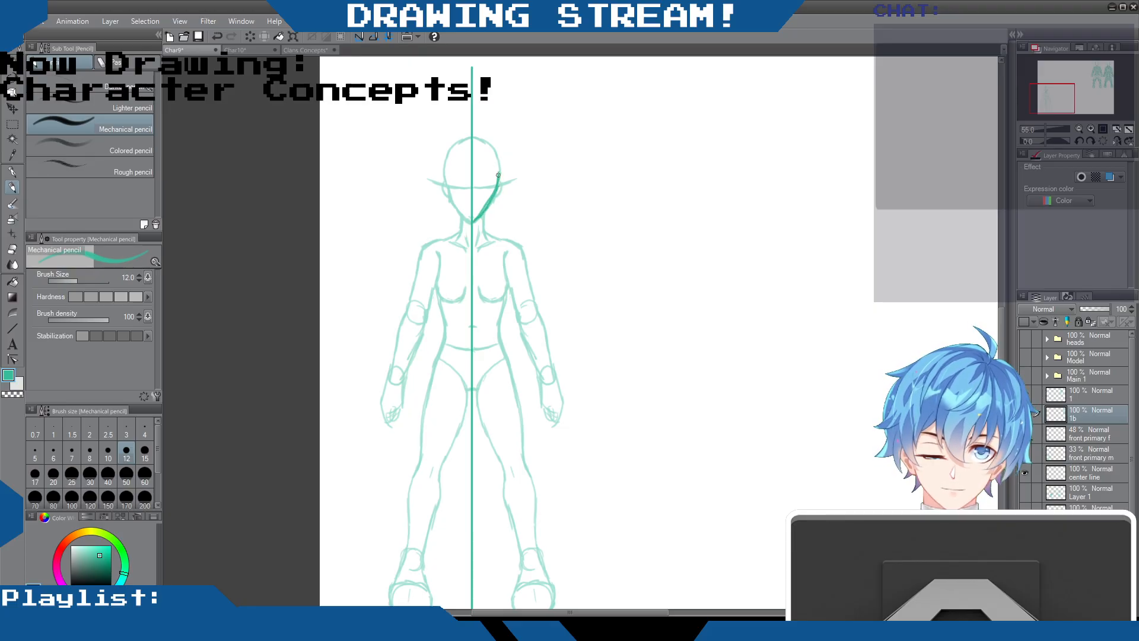
left_click_drag(497, 151, 476, 135)
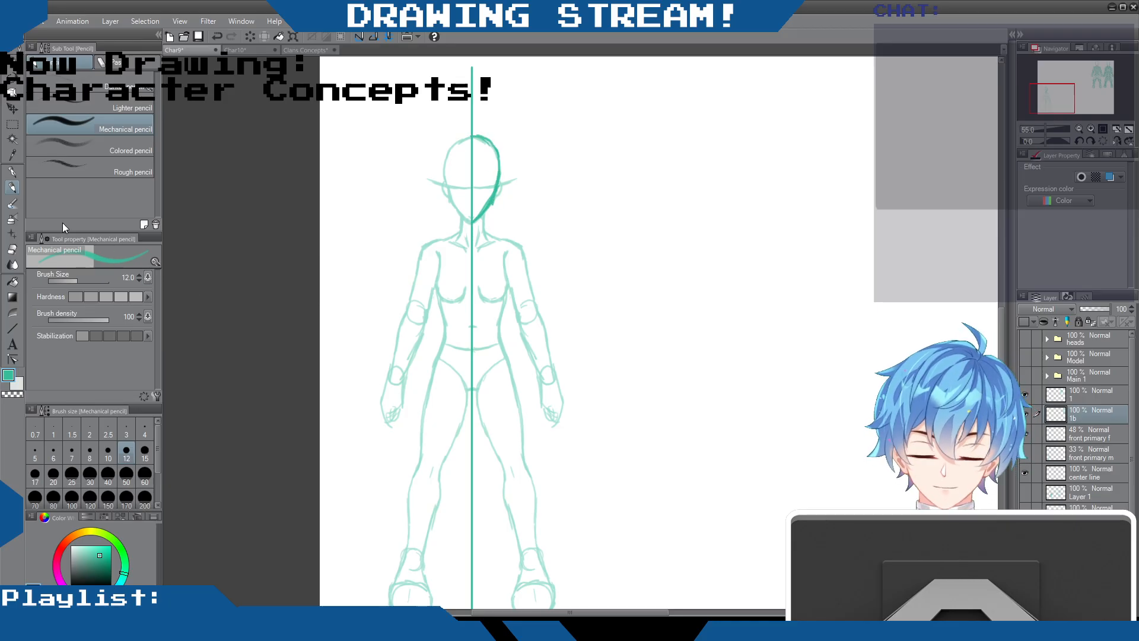
left_click(12, 252)
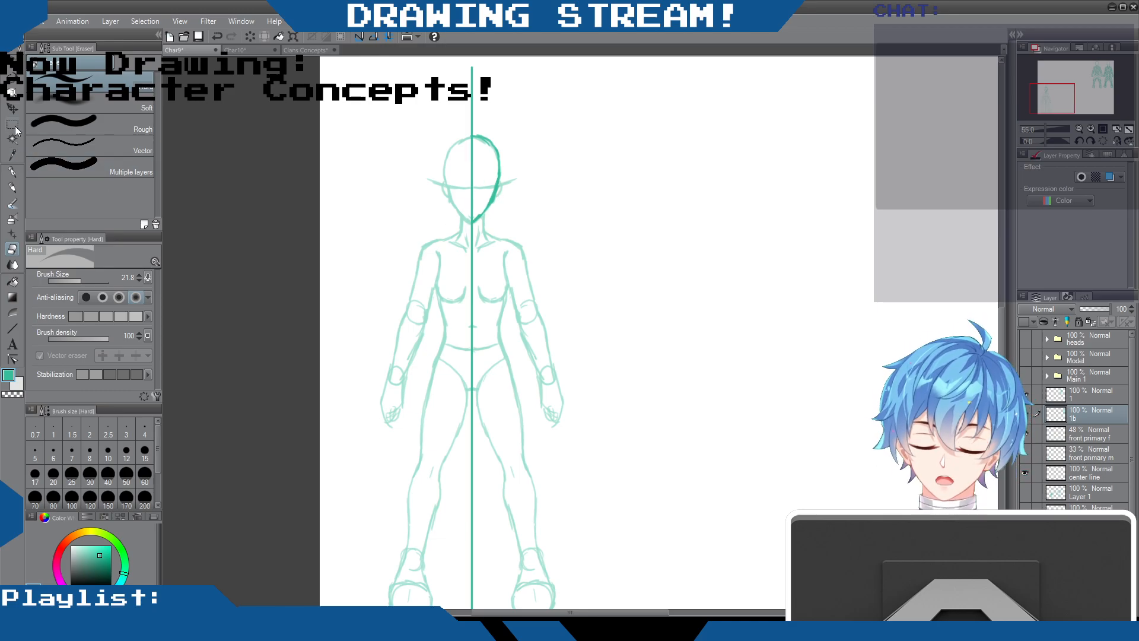
left_click(12, 188)
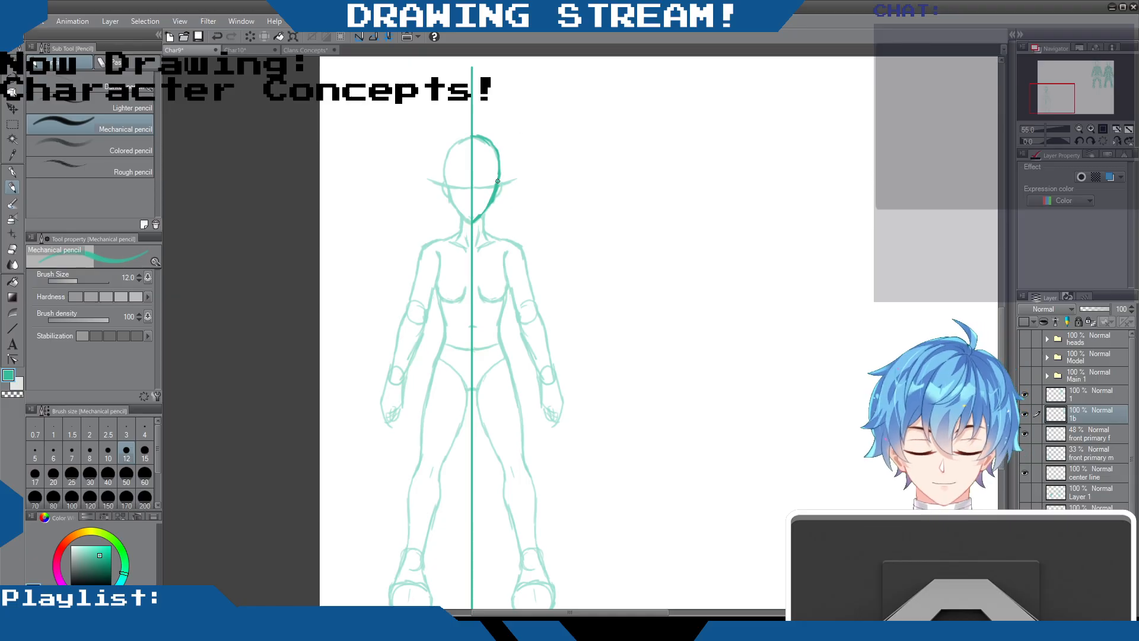
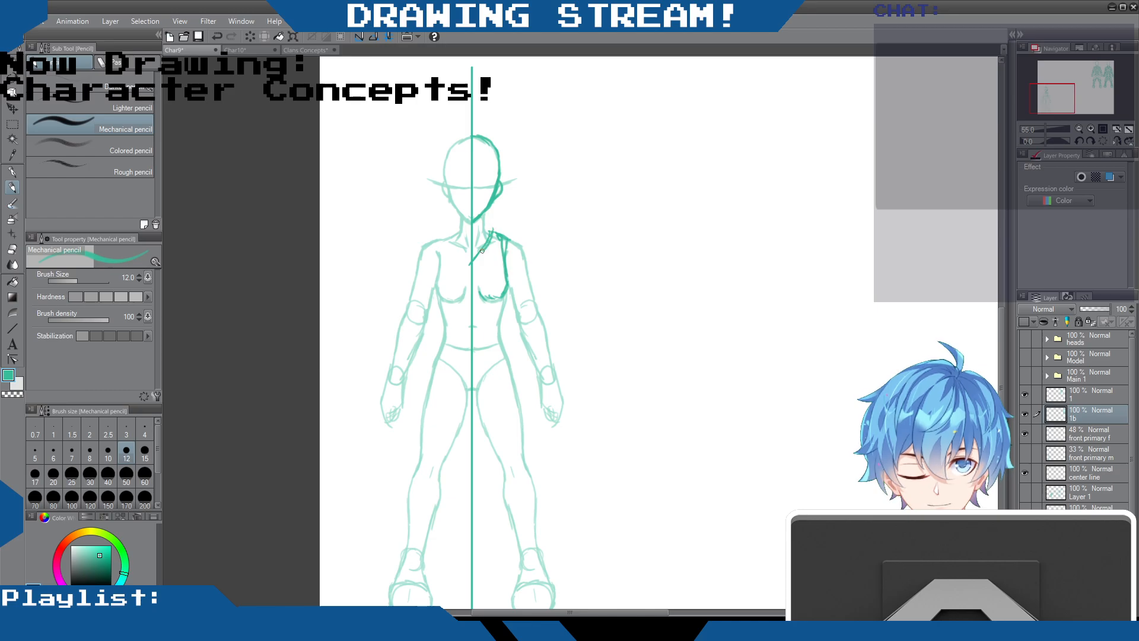
Clean up the strokes on the base figure's right shoulder and draw a tied knot with short loops there
left_click(12, 251)
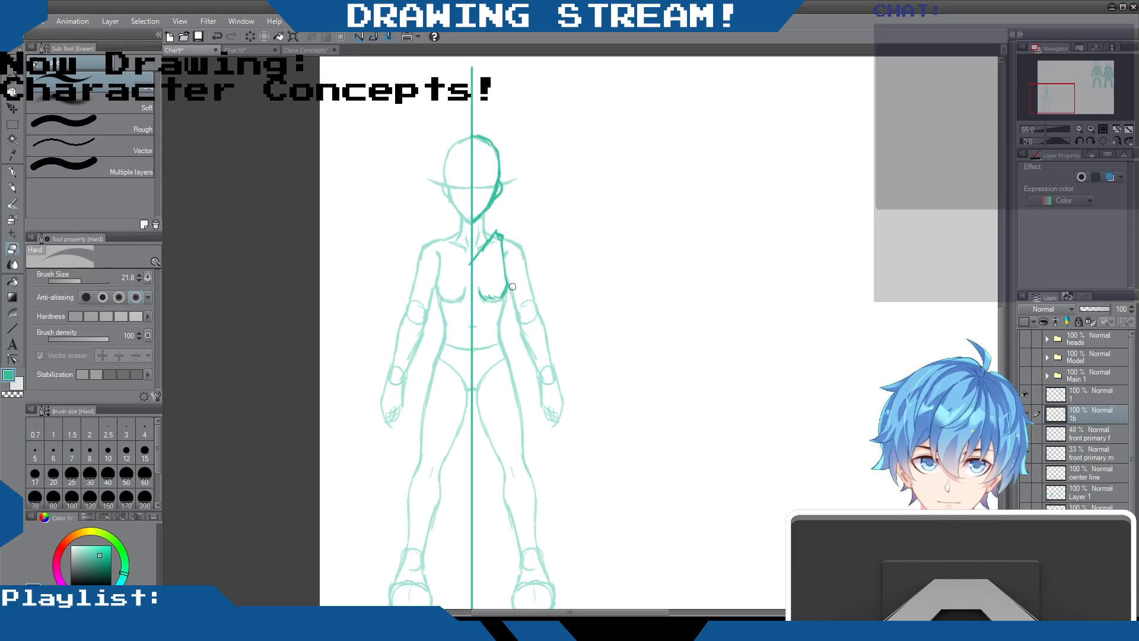
left_click(12, 186)
left_click_drag(503, 258, 506, 286)
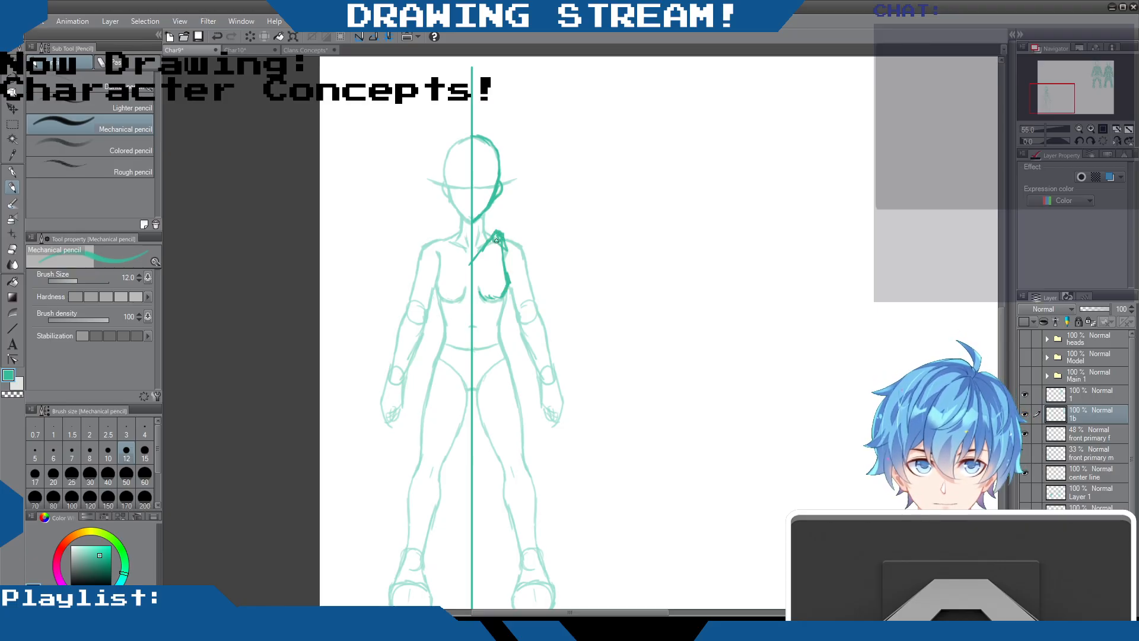
left_click_drag(495, 237, 477, 241)
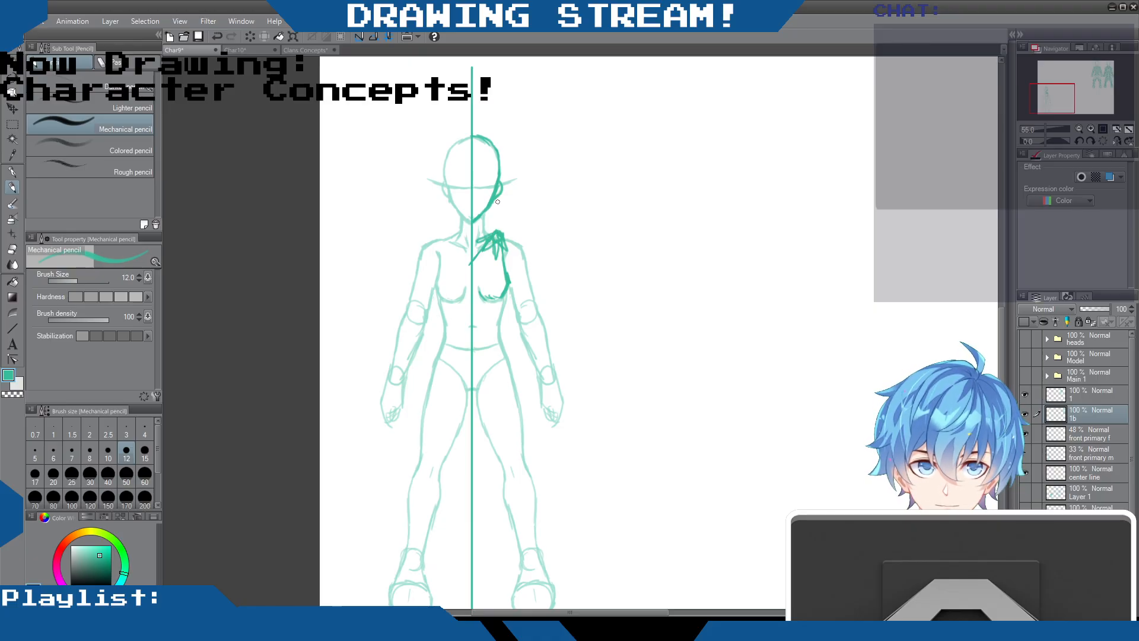
key("e")
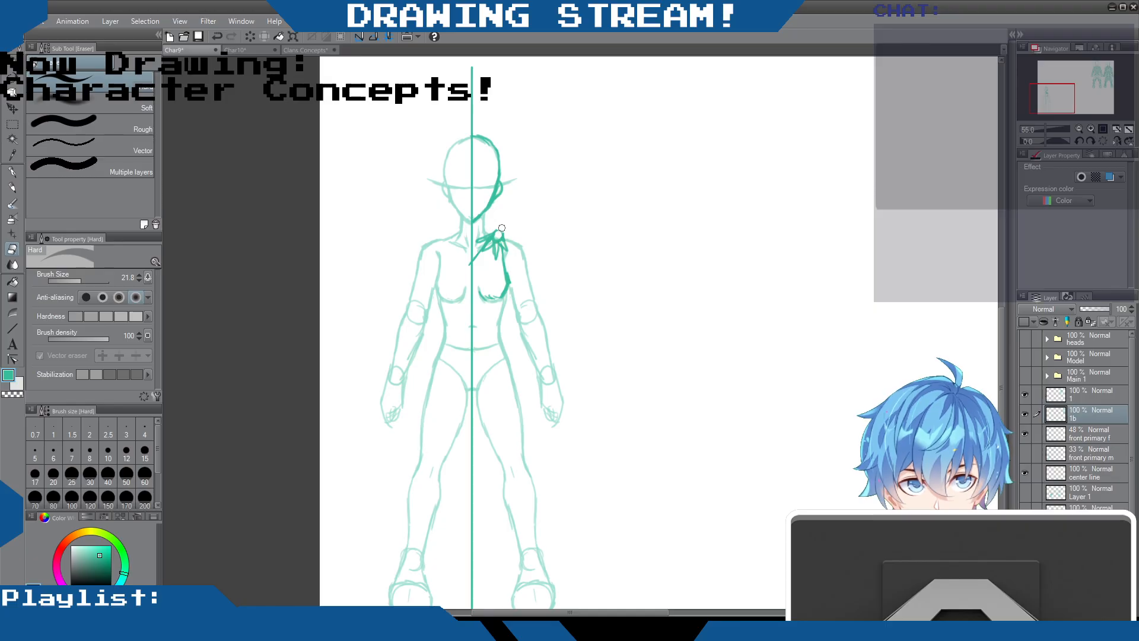
key("p")
key("p")
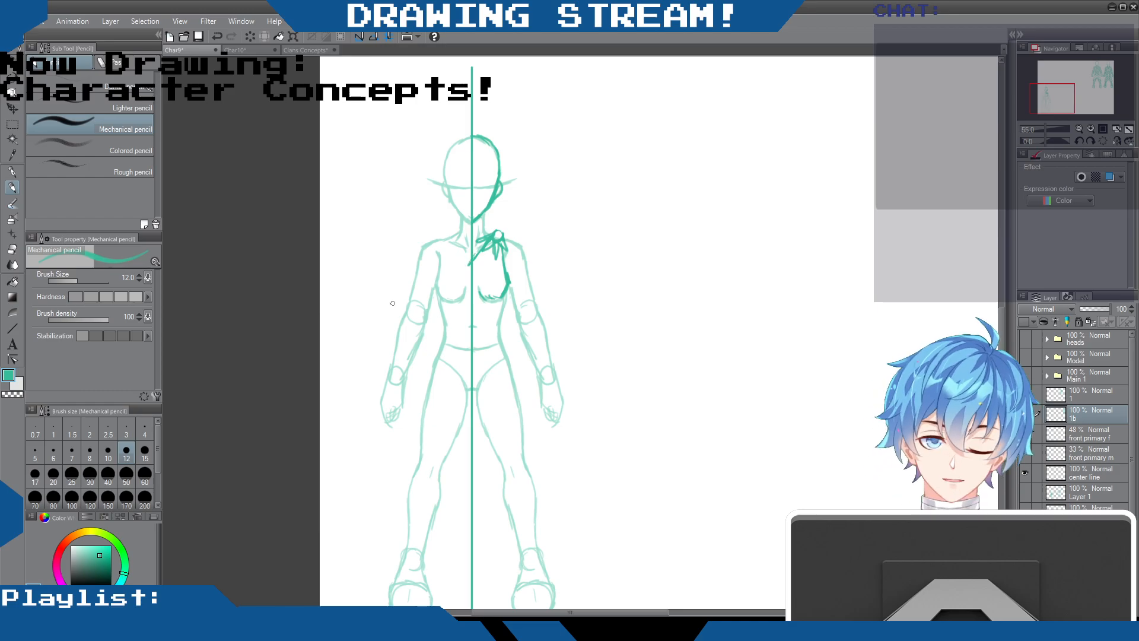
Replace the old neckline with a diagonal edge from the shoulder knot to the center line, erasing the excess across the waist
key("e")
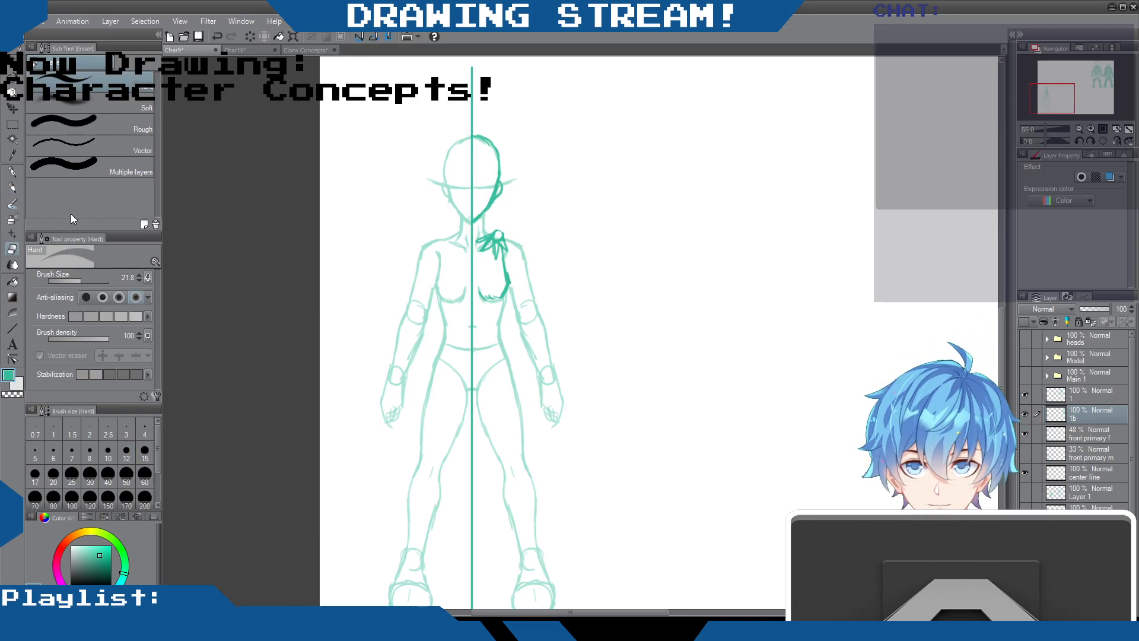
left_click(12, 187)
left_click_drag(490, 240, 442, 342)
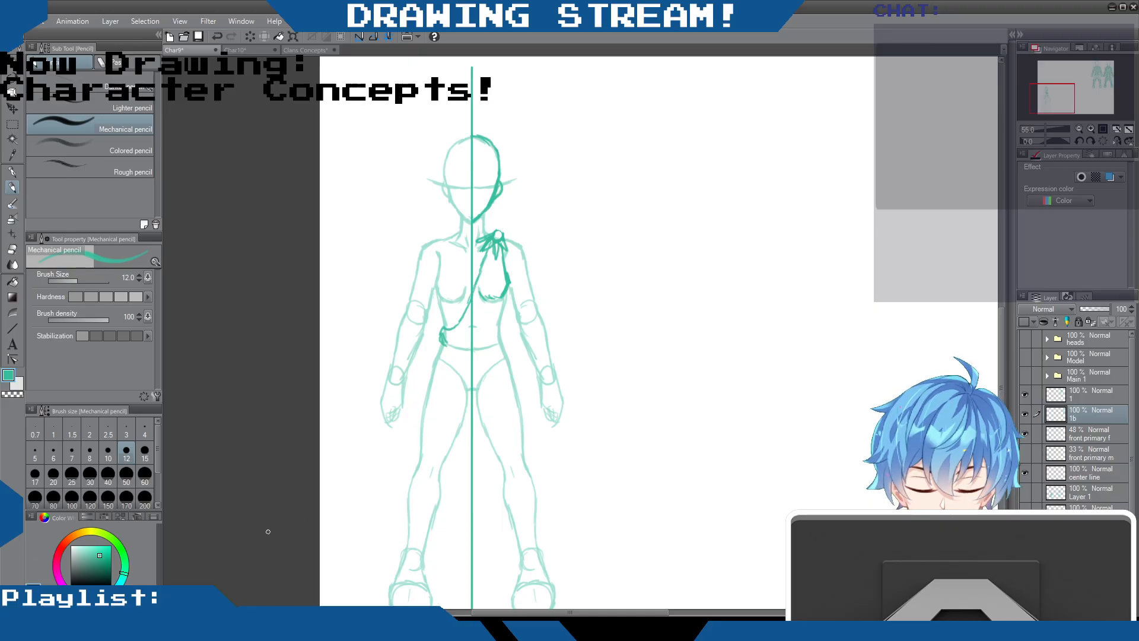
left_click(13, 249)
left_click_drag(441, 330, 444, 342)
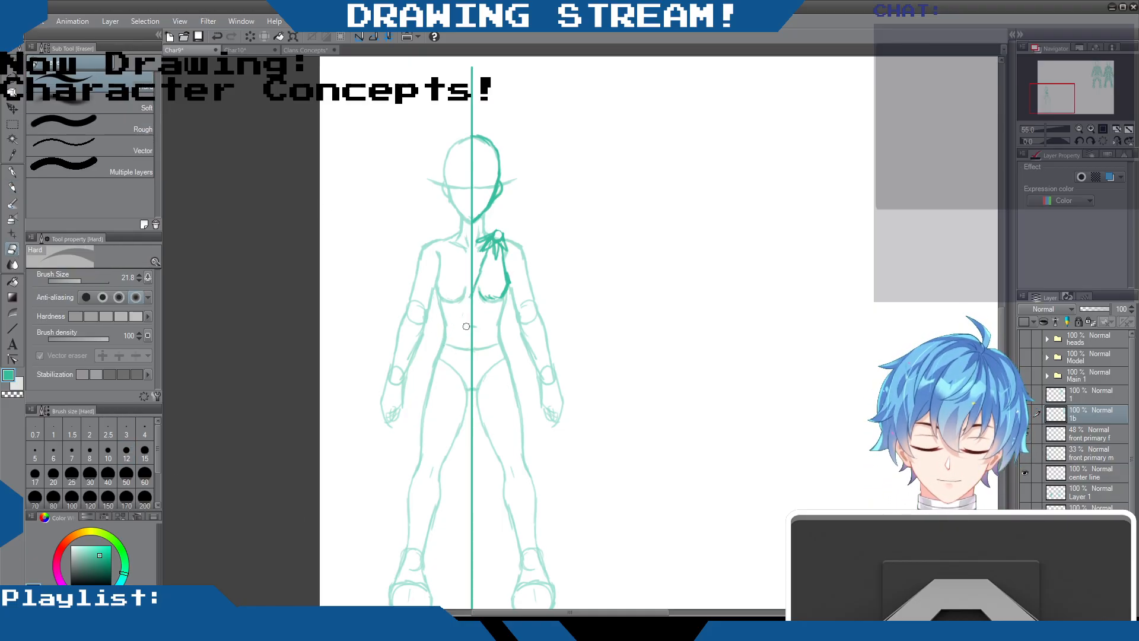
Pencil the outfit's right side down to the hip with a slanted wavy hem across the thighs, and trace the neck's right edge
key("p")
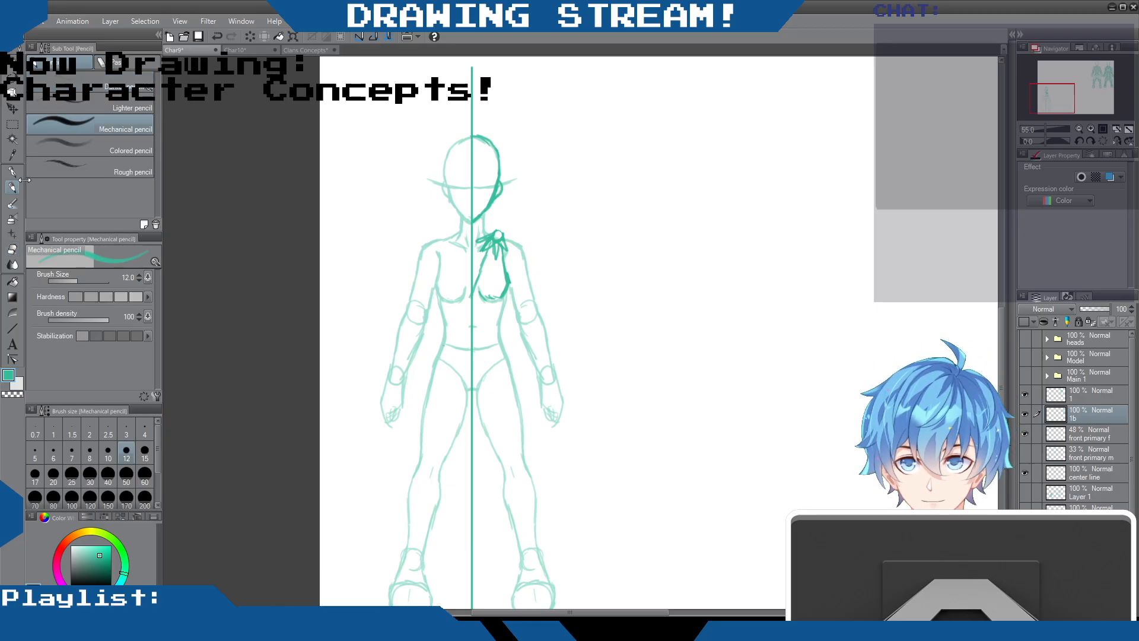
mouse_move(506, 290)
left_mouse_down()
mouse_move(497, 328)
mouse_move(502, 304)
mouse_move(504, 358)
mouse_move(521, 397)
mouse_move(443, 427)
left_mouse_up()
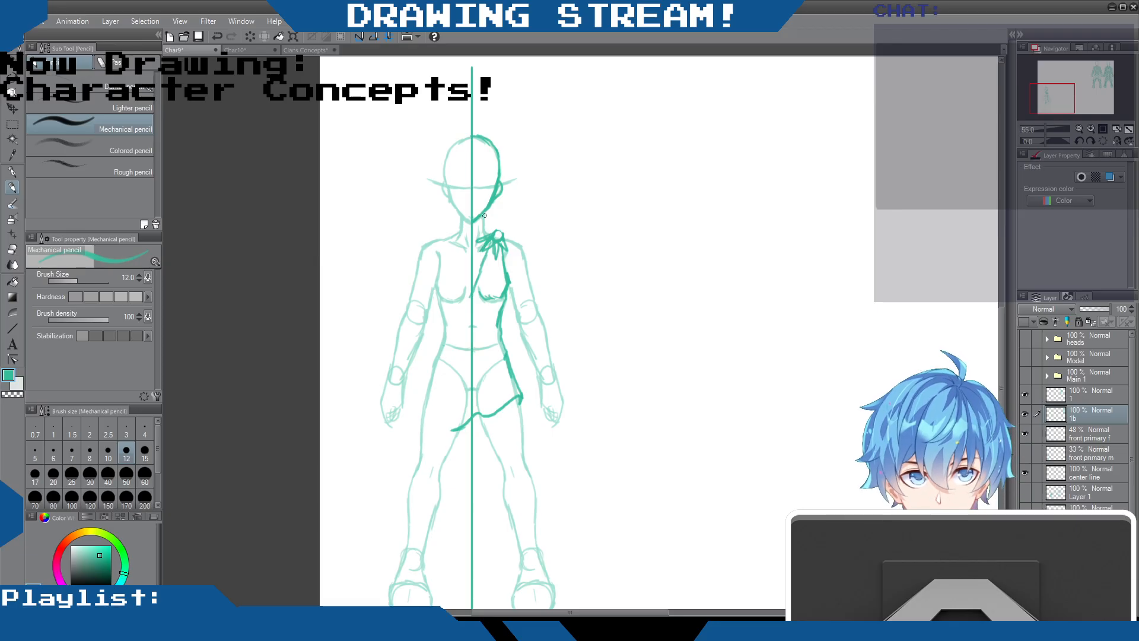
left_click_drag(485, 213, 487, 232)
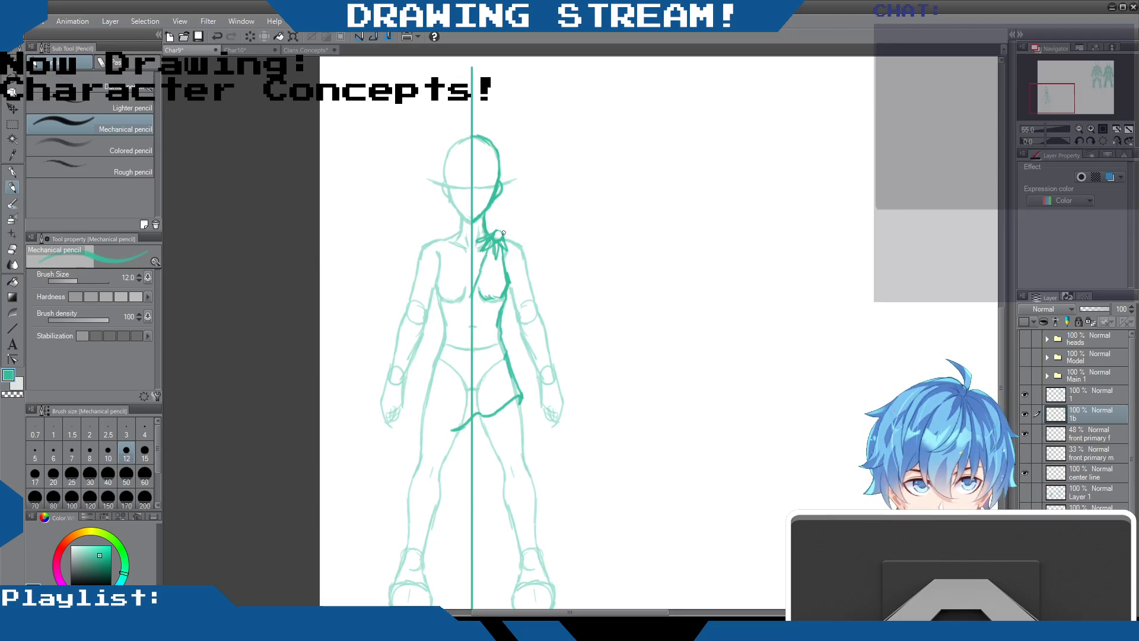
Outline the right arm down to the hand and add a wrapped band around the upper arm
mouse_move(509, 283)
left_mouse_down()
mouse_move(534, 270)
mouse_move(512, 298)
mouse_move(531, 298)
mouse_move(515, 314)
mouse_move(525, 356)
left_mouse_up()
left_click_drag(532, 289, 555, 376)
mouse_move(516, 331)
left_mouse_down()
mouse_move(555, 424)
mouse_move(563, 409)
mouse_move(563, 400)
left_mouse_up()
left_click_drag(551, 359, 566, 401)
left_click_drag(548, 332, 554, 363)
mouse_move(531, 298)
left_mouse_down()
mouse_move(545, 331)
mouse_move(540, 383)
left_mouse_up()
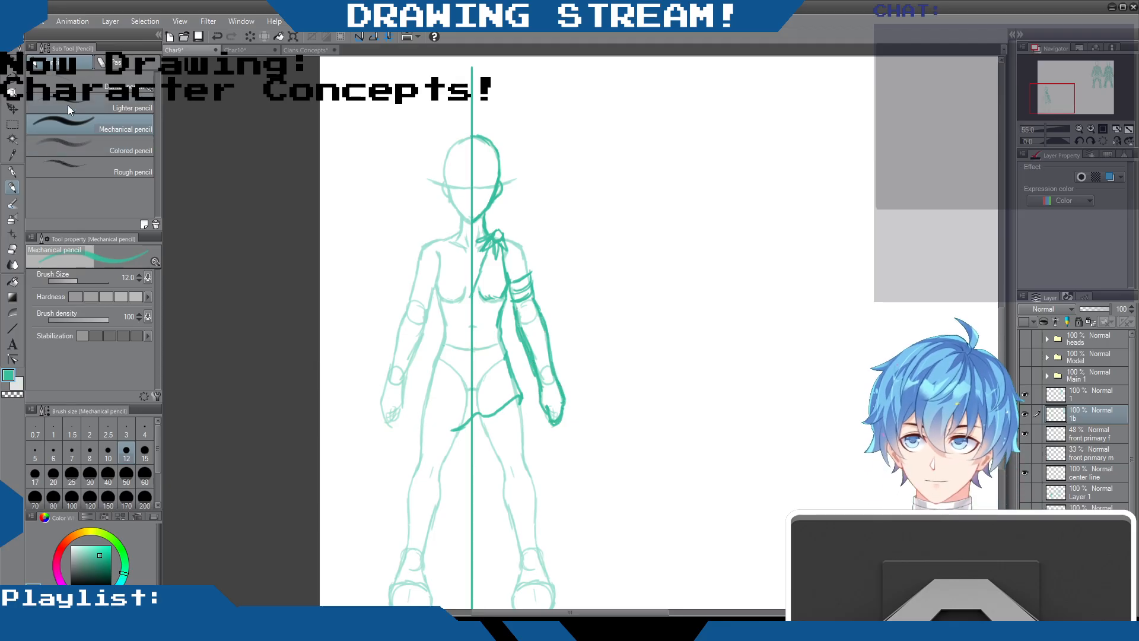
Erase the rough inner forearm line below the armband and redraw both forearm edges more cleanly
left_click(12, 250)
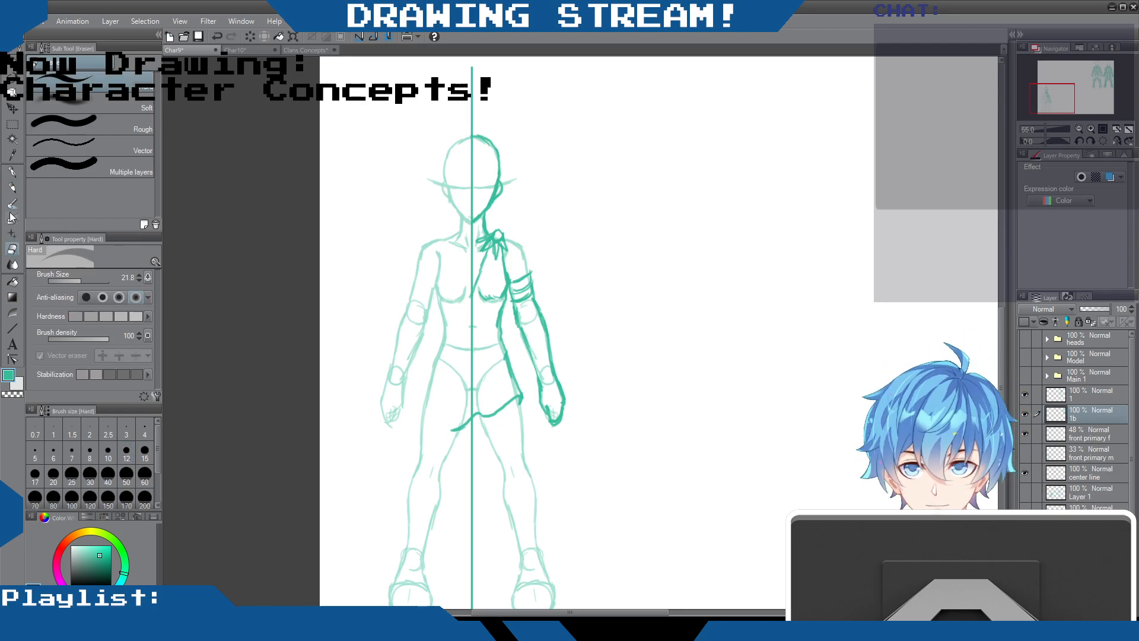
left_click(12, 188)
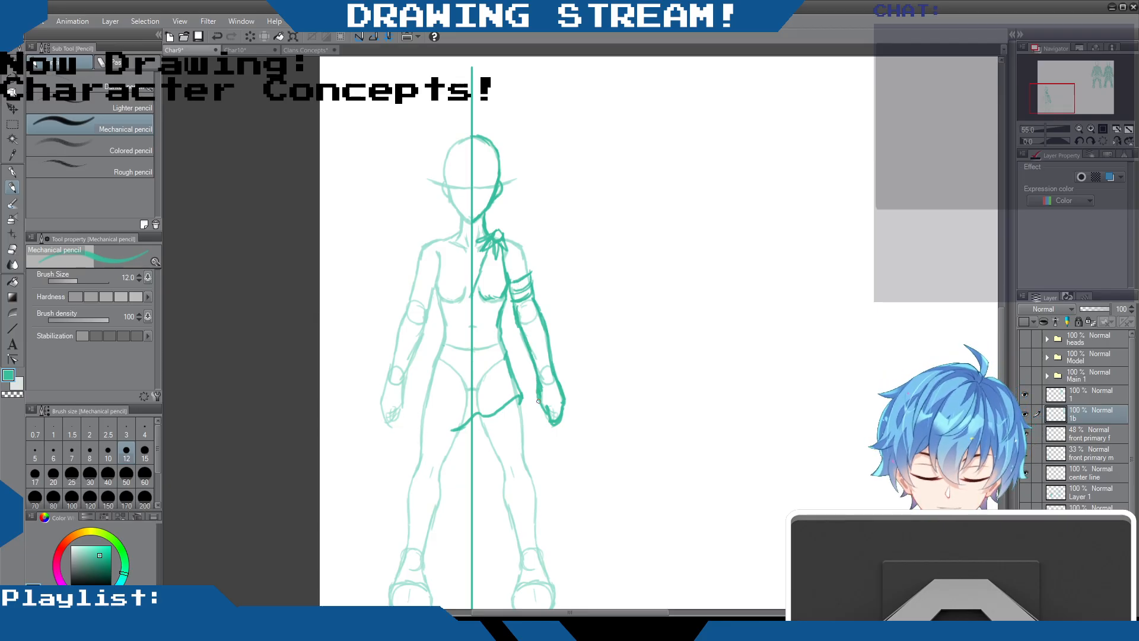
left_click_drag(516, 310, 527, 353)
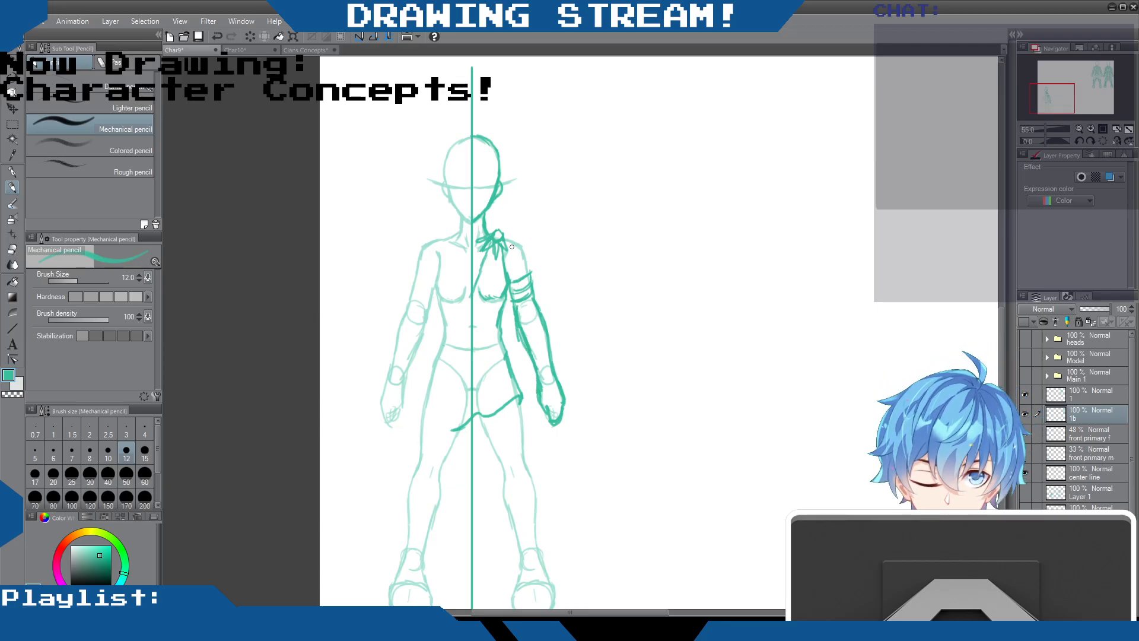
left_click(12, 249)
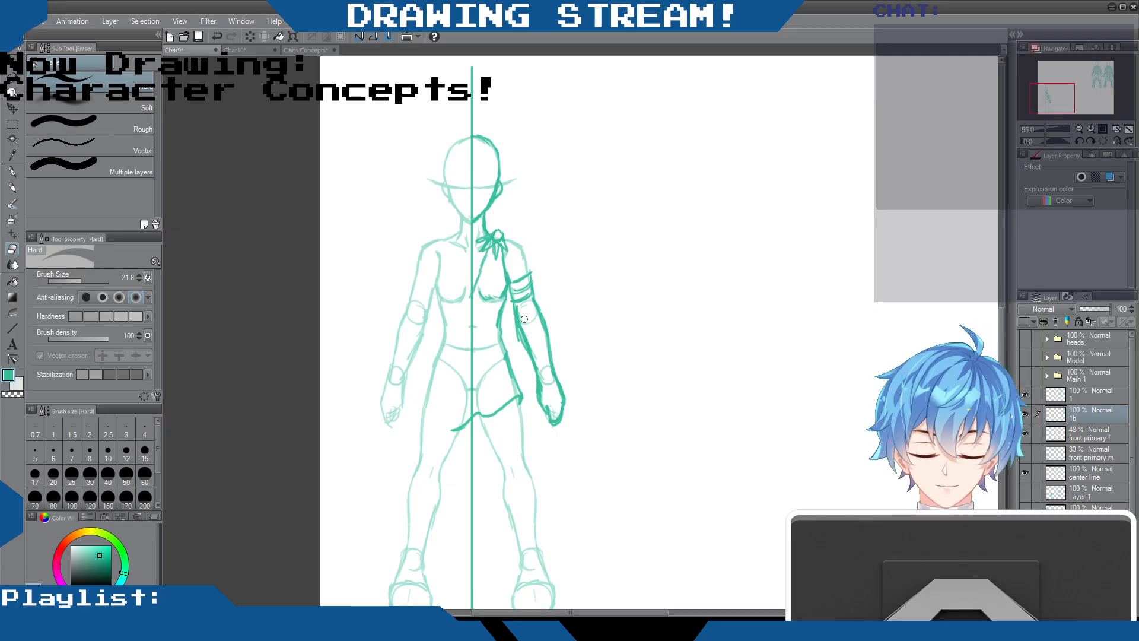
mouse_move(524, 327)
left_mouse_down()
mouse_move(545, 379)
mouse_move(516, 327)
left_mouse_up()
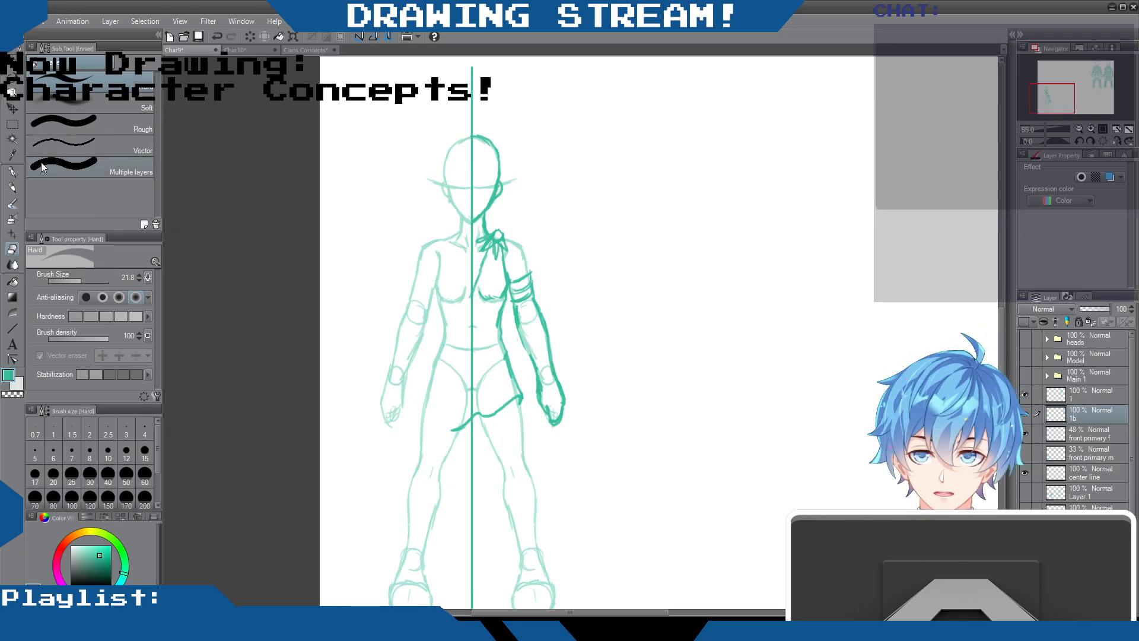
left_click(13, 188)
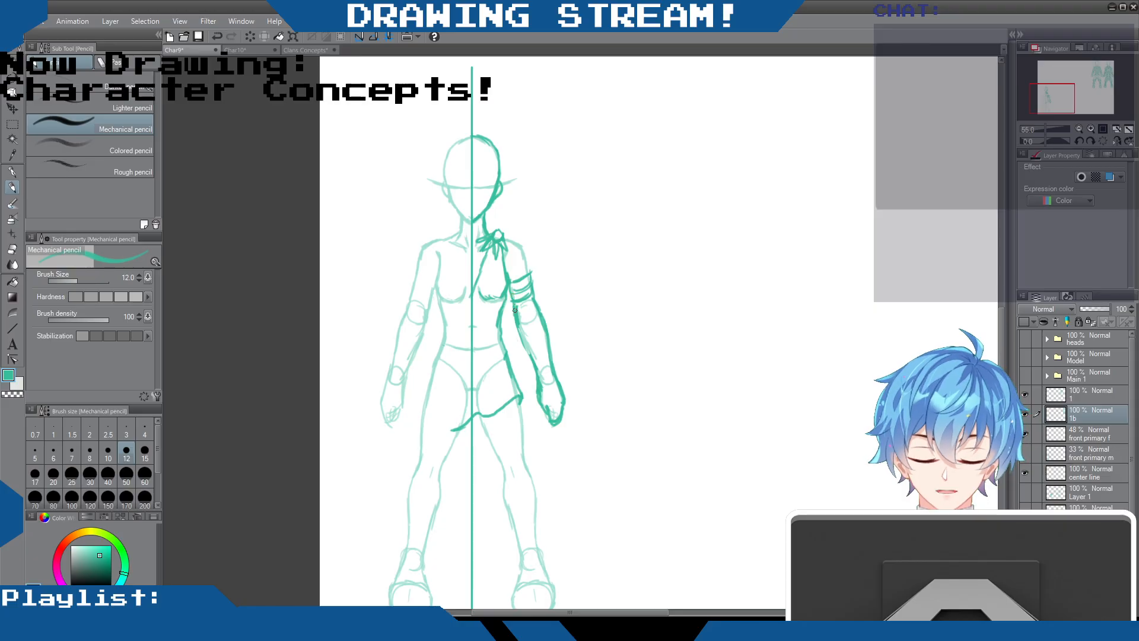
left_click_drag(517, 325, 535, 375)
left_click_drag(536, 300, 547, 345)
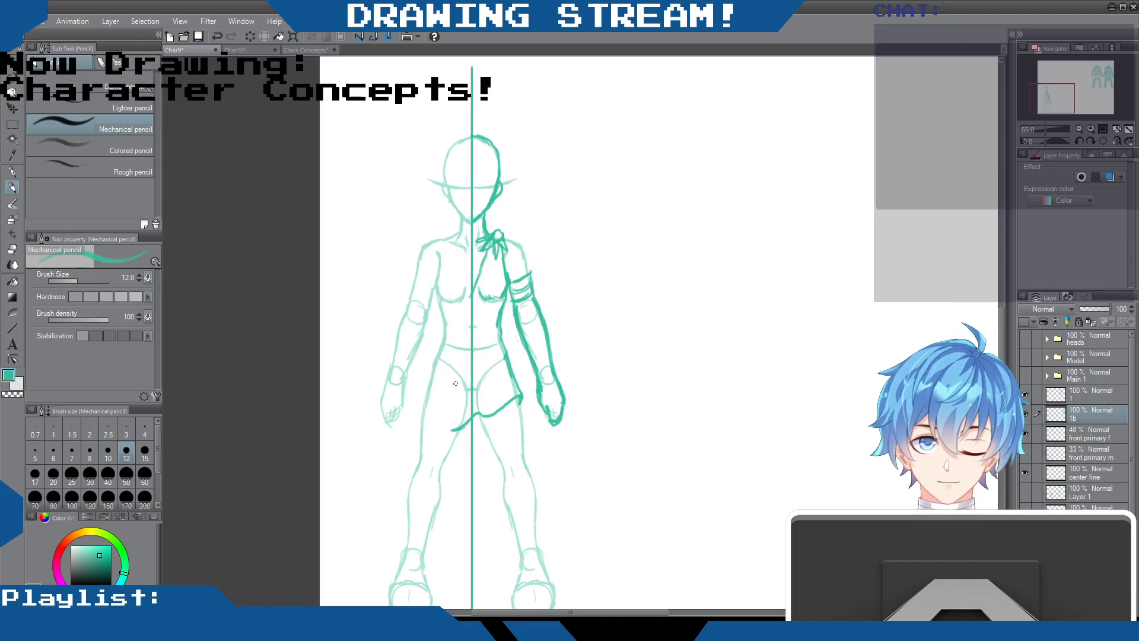
Darken the right shoulder and upper arm outline, and add cloth folds hanging from the shoulder knot down the chest
mouse_move(503, 236)
left_mouse_down()
mouse_move(520, 243)
mouse_move(531, 284)
left_mouse_up()
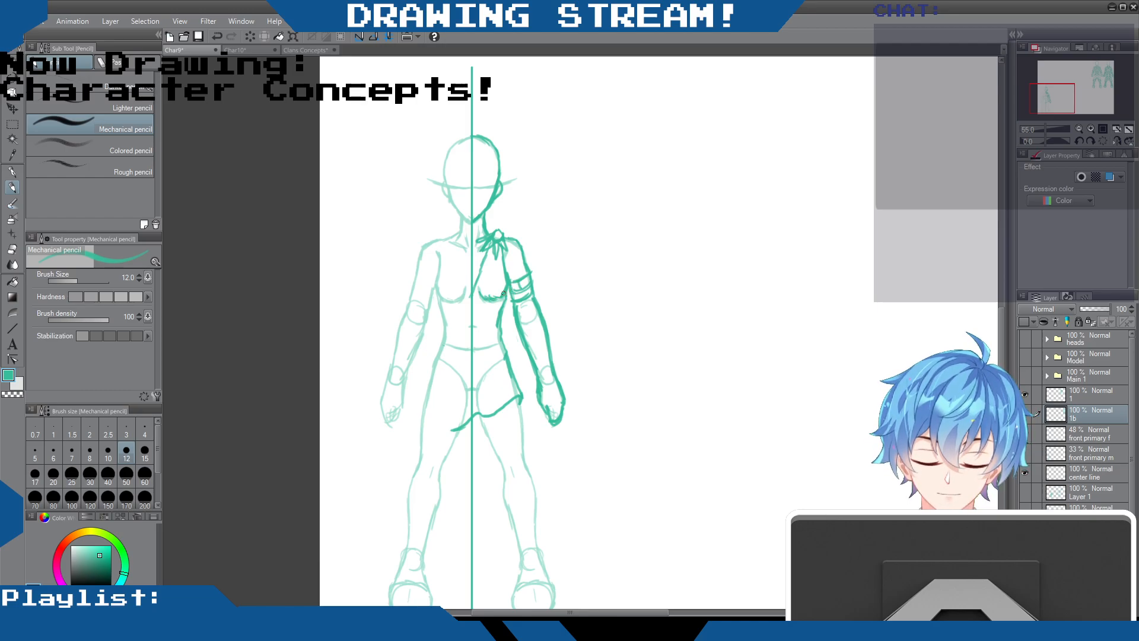
left_click_drag(487, 250, 499, 272)
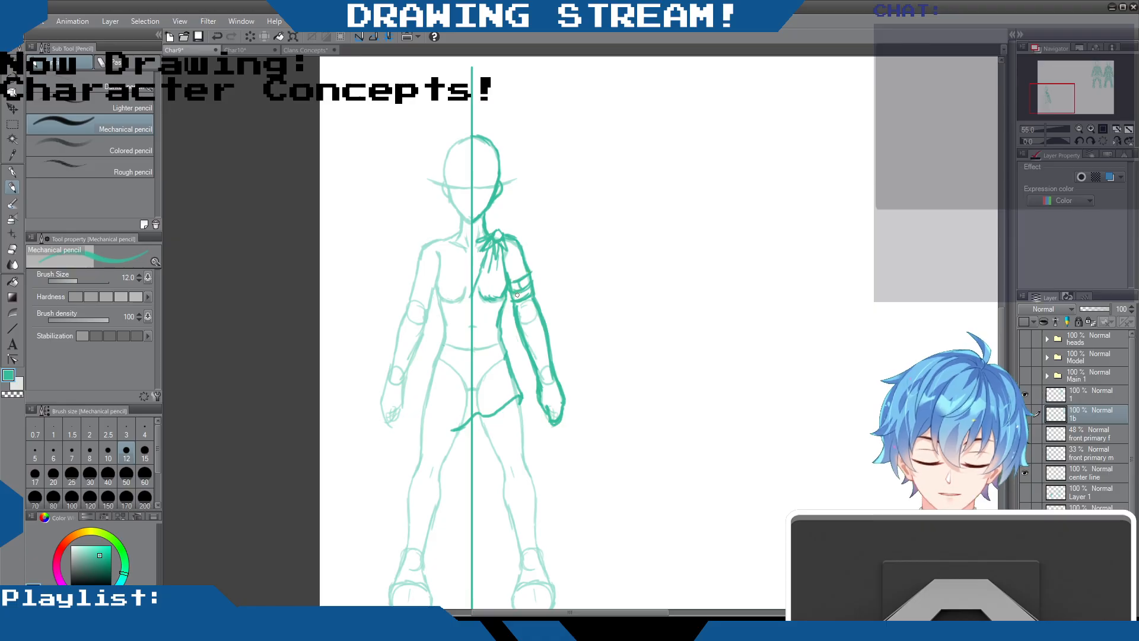
left_click_drag(507, 287, 508, 300)
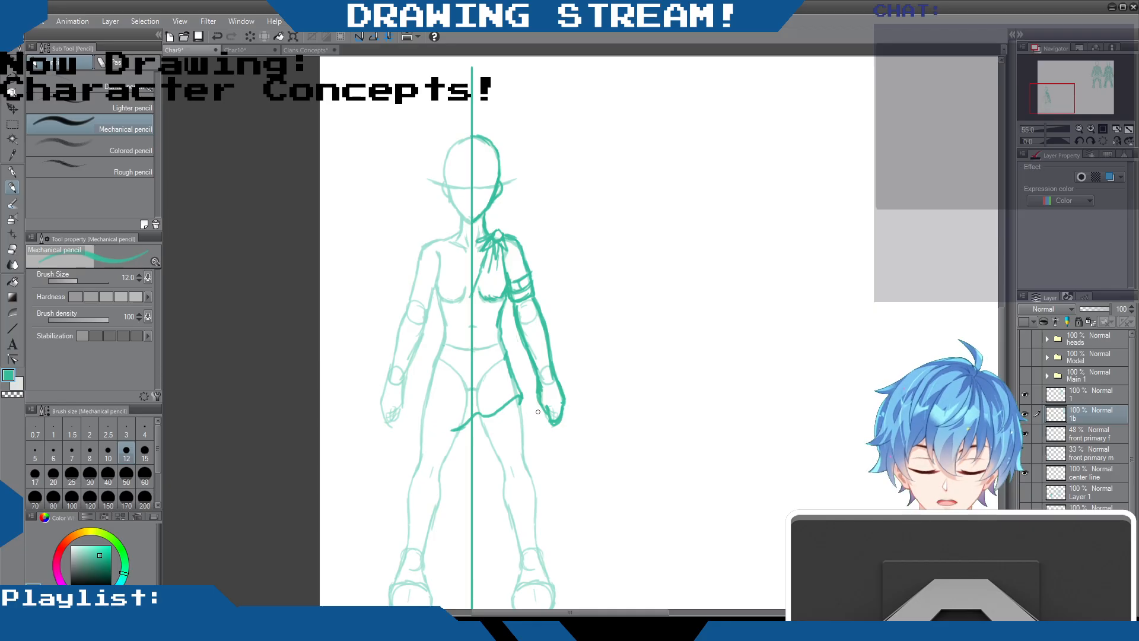
Try sketching an extended boxy shape hanging below the right hand
mouse_move(540, 411)
left_mouse_down()
mouse_move(560, 451)
mouse_move(567, 431)
mouse_move(545, 440)
mouse_move(541, 430)
mouse_move(557, 449)
left_mouse_up()
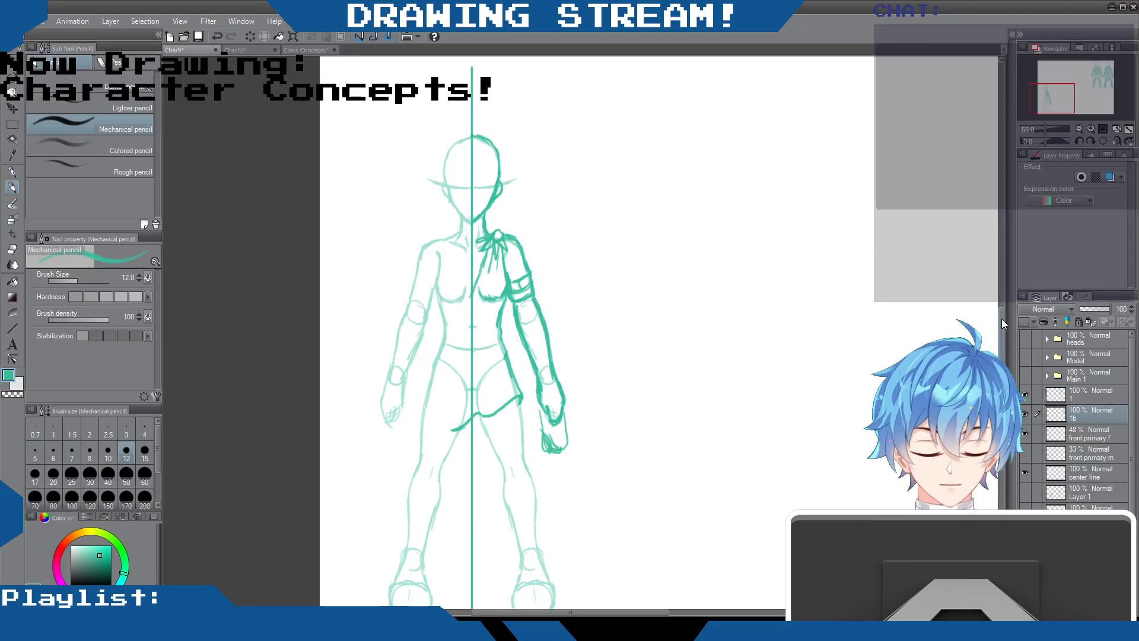
scroll(796, 256, "down", 5)
left_click_drag(1001, 392, 1002, 394)
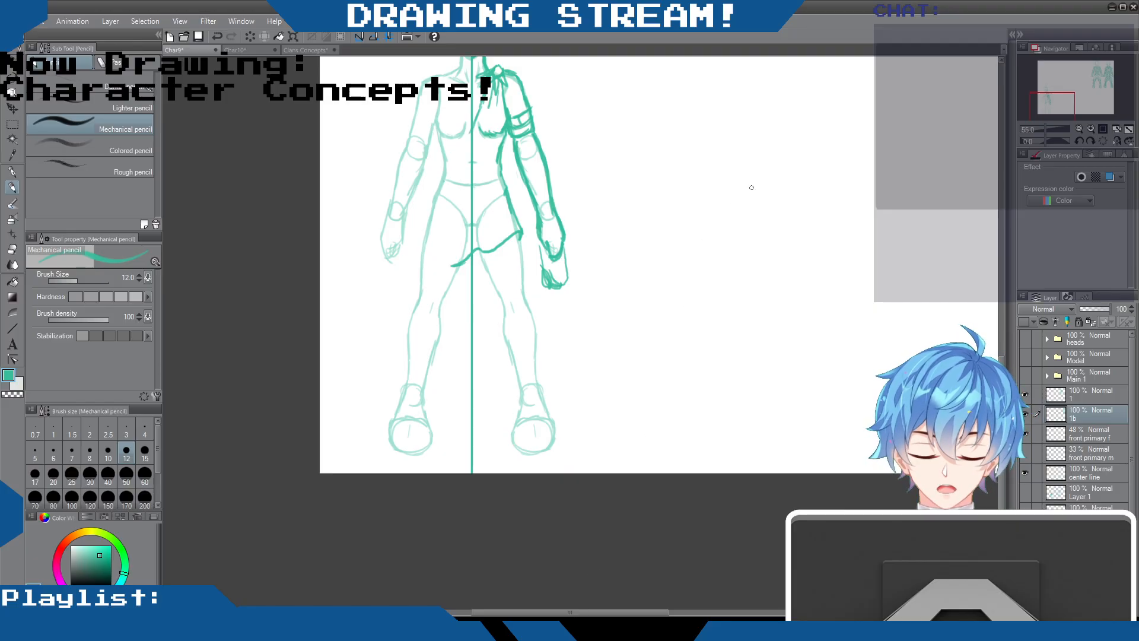
key("ctrl+z")
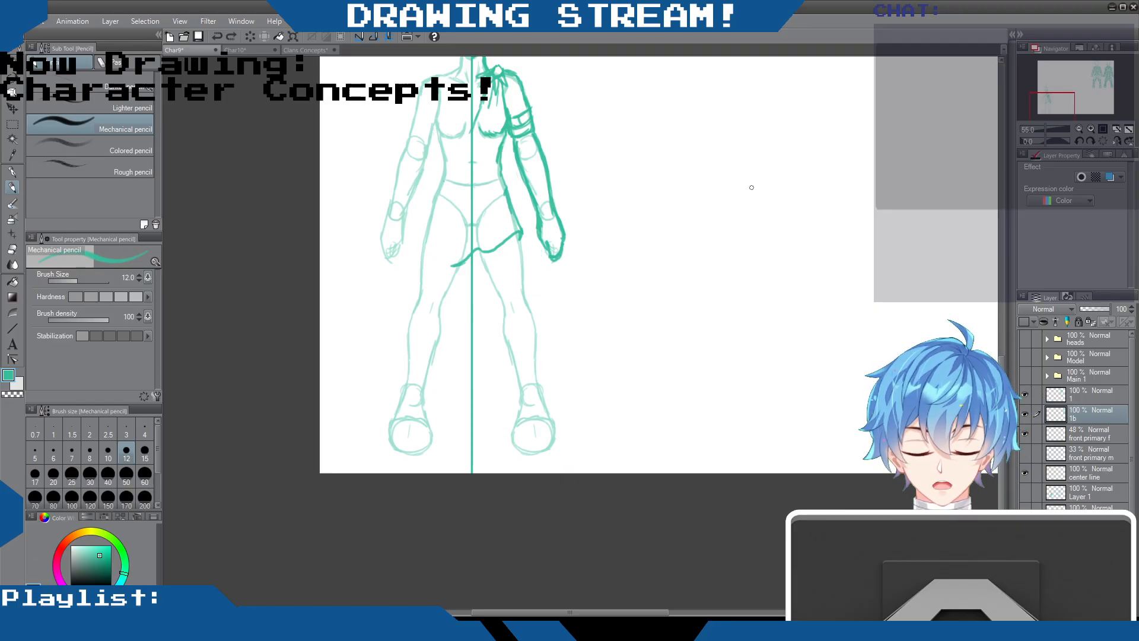
Draw stacked bands around the right wrist and reinforce the outfit's edge at the waist
scroll(629, 343, "up", 4)
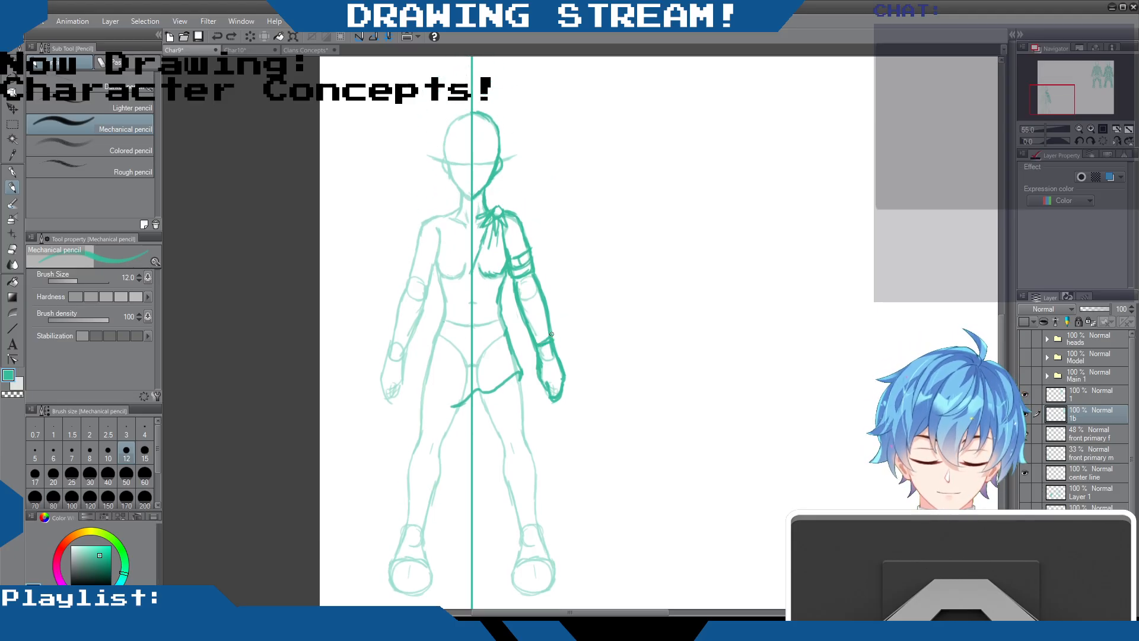
left_click_drag(539, 342, 557, 350)
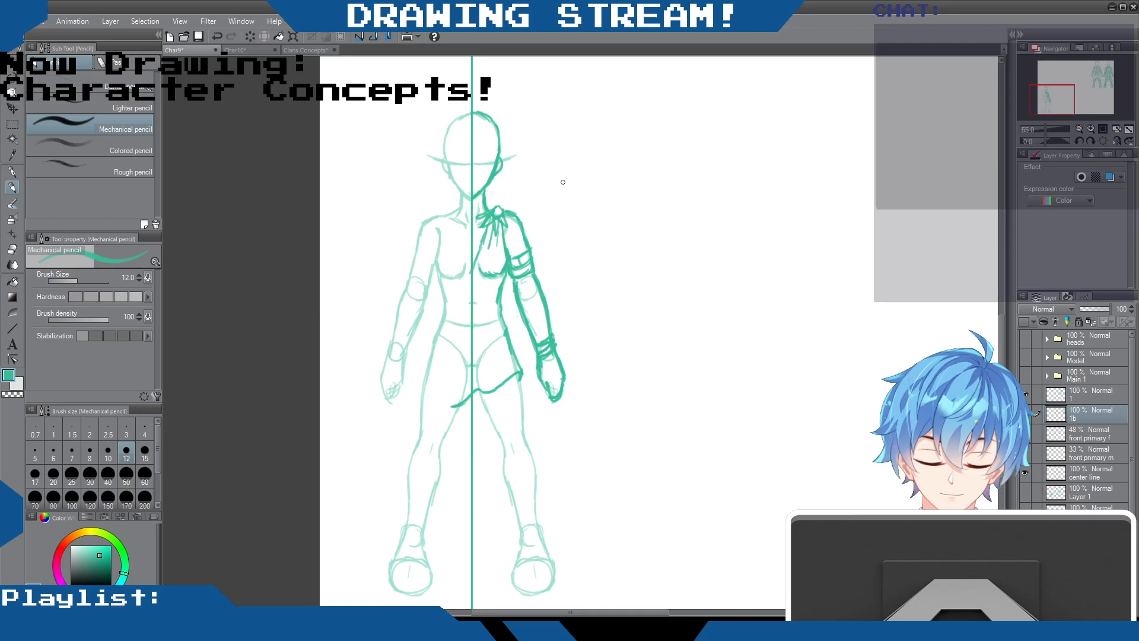
left_click_drag(502, 312, 506, 328)
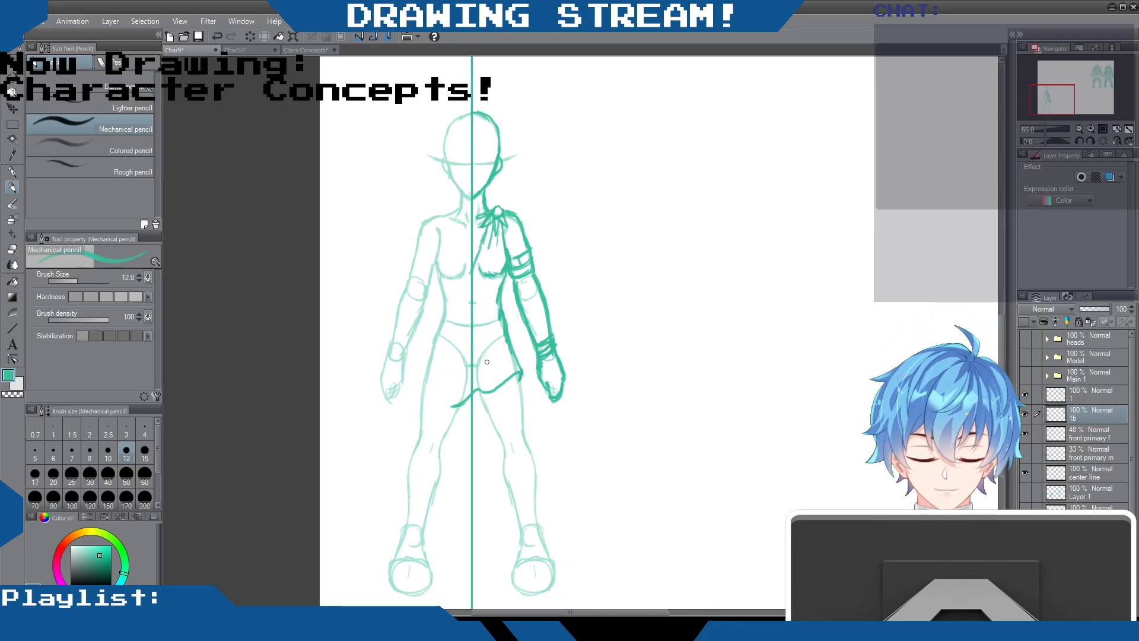
Outline the right leg from the slanted hem to the foot, with a curved cuff above the knee and a calf-high boot
mouse_move(478, 391)
left_mouse_down()
mouse_move(495, 427)
mouse_move(520, 415)
left_mouse_up()
left_click_drag(517, 373, 521, 417)
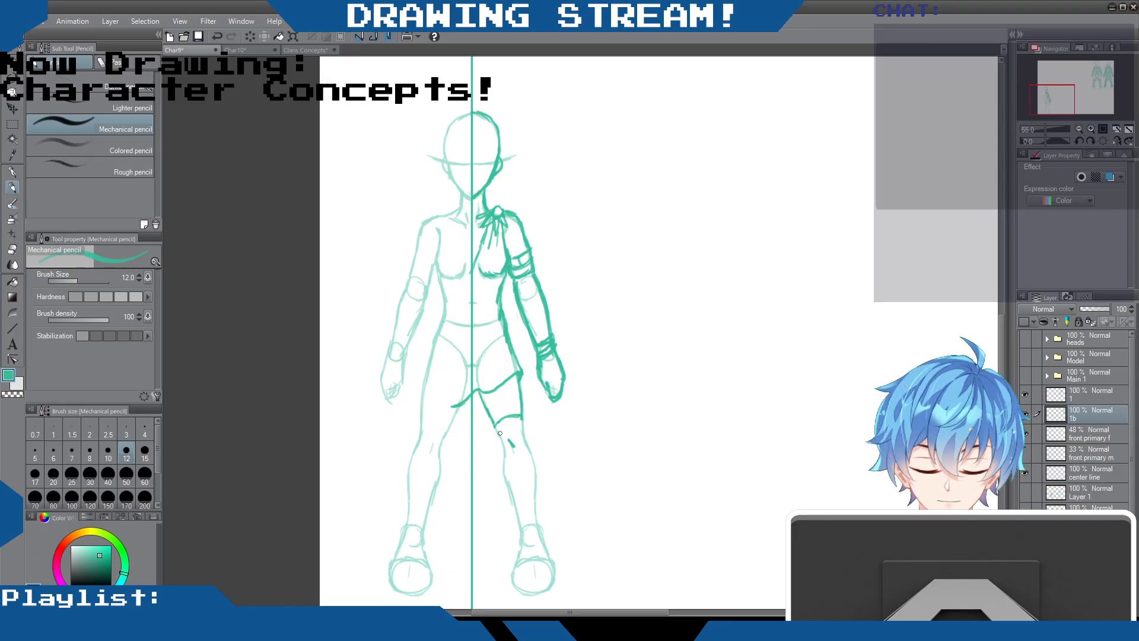
mouse_move(495, 425)
left_mouse_down()
mouse_move(506, 484)
mouse_move(532, 485)
mouse_move(507, 485)
mouse_move(519, 551)
left_mouse_up()
mouse_move(537, 478)
left_mouse_down()
mouse_move(552, 563)
mouse_move(509, 574)
mouse_move(530, 596)
mouse_move(516, 578)
mouse_move(528, 591)
mouse_move(555, 574)
mouse_move(546, 592)
mouse_move(540, 557)
mouse_move(515, 569)
mouse_move(540, 586)
mouse_move(531, 597)
mouse_move(535, 583)
left_mouse_up()
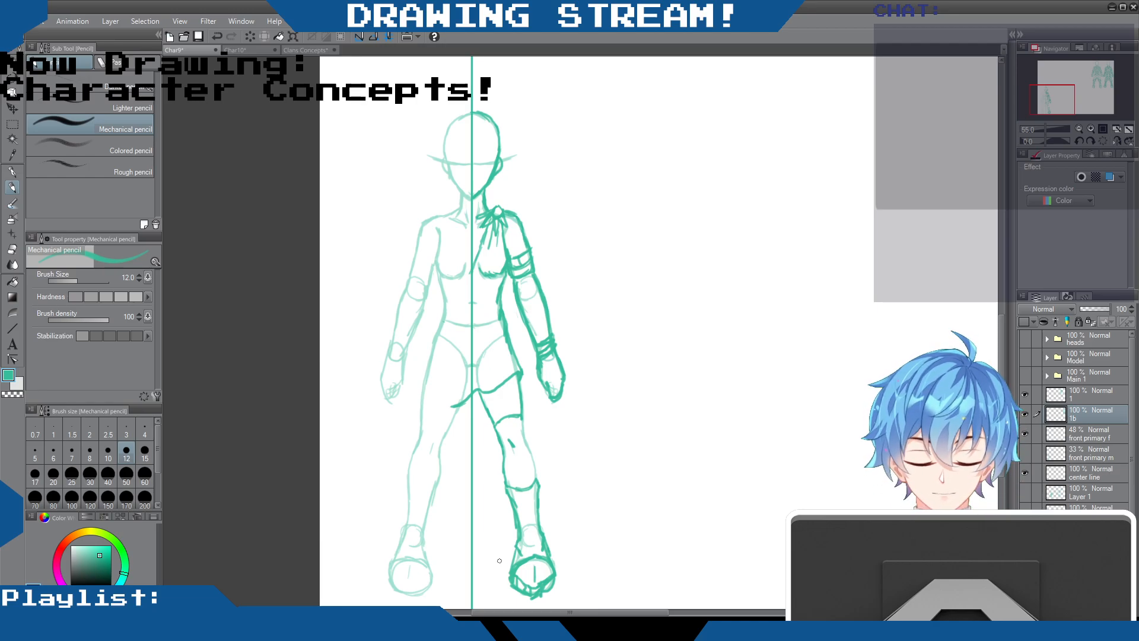
mouse_move(521, 416)
left_mouse_down()
mouse_move(536, 517)
mouse_move(522, 489)
left_mouse_up()
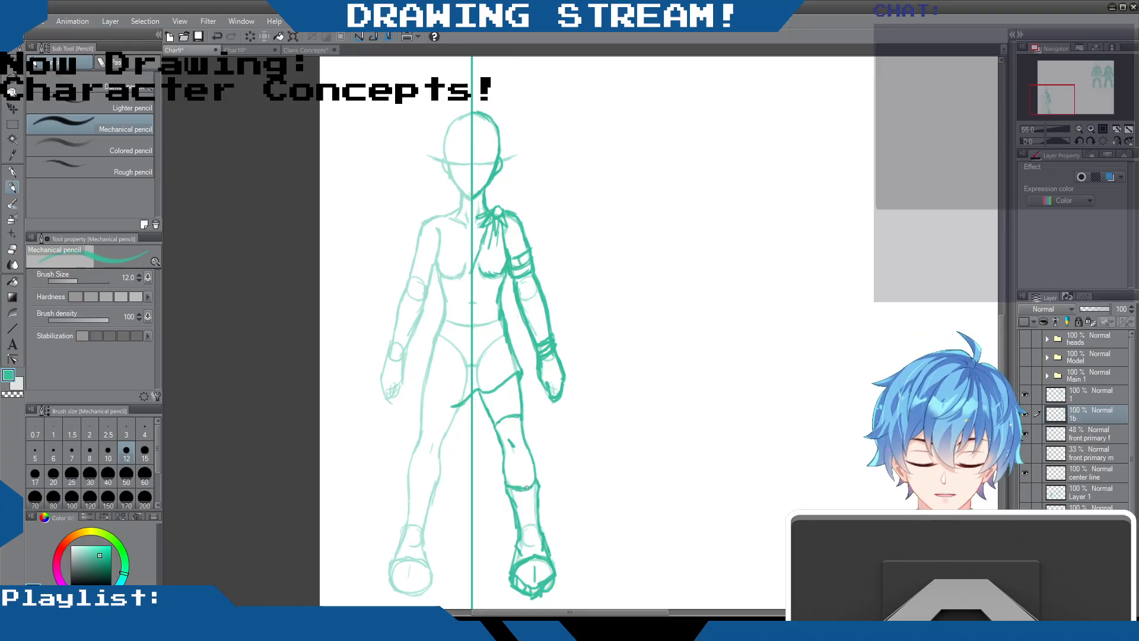
Add a cuff to the boot top, strengthen the boot's outline, and erase the stray strokes along its sole
mouse_move(508, 496)
left_mouse_down()
mouse_move(536, 482)
mouse_move(537, 558)
mouse_move(547, 561)
mouse_move(515, 554)
mouse_move(510, 569)
mouse_move(523, 540)
mouse_move(553, 567)
left_mouse_up()
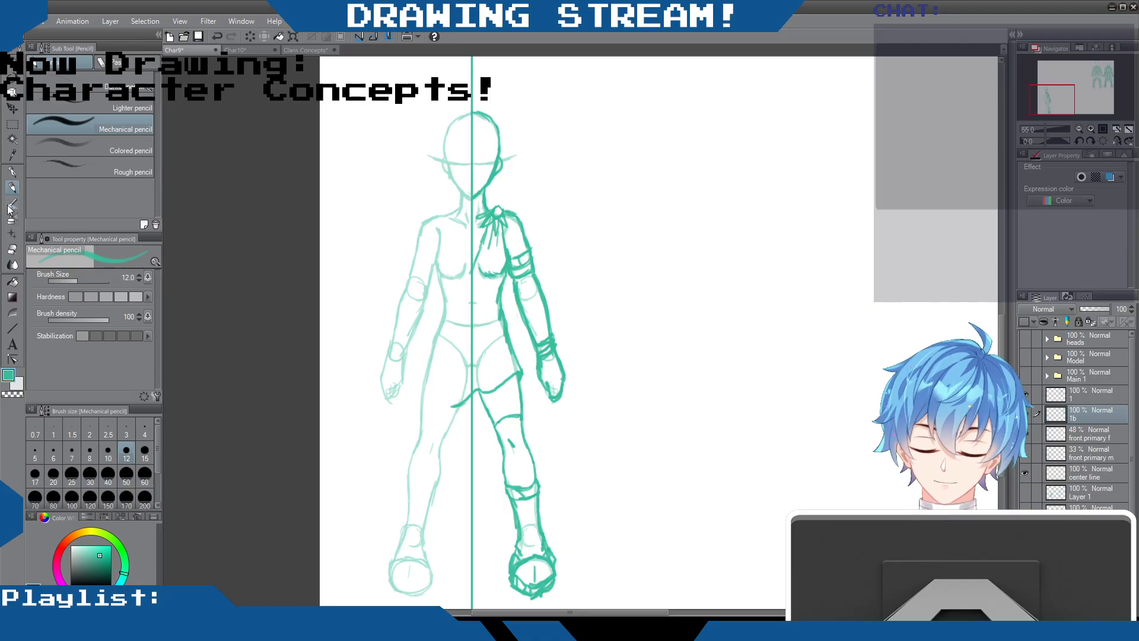
key("e")
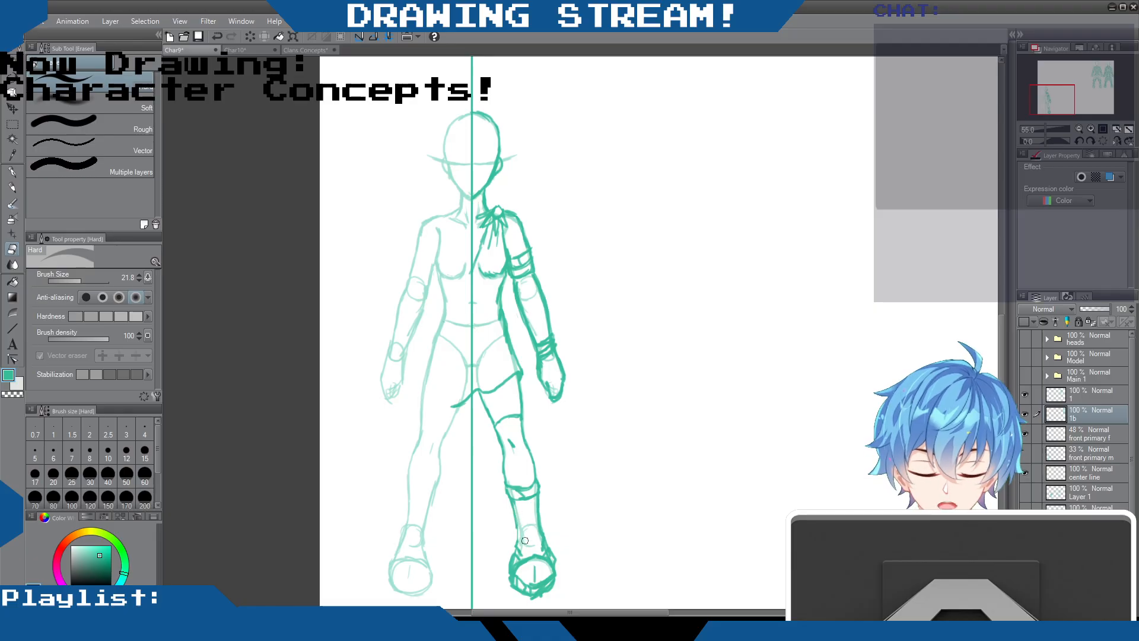
left_click_drag(536, 595, 553, 585)
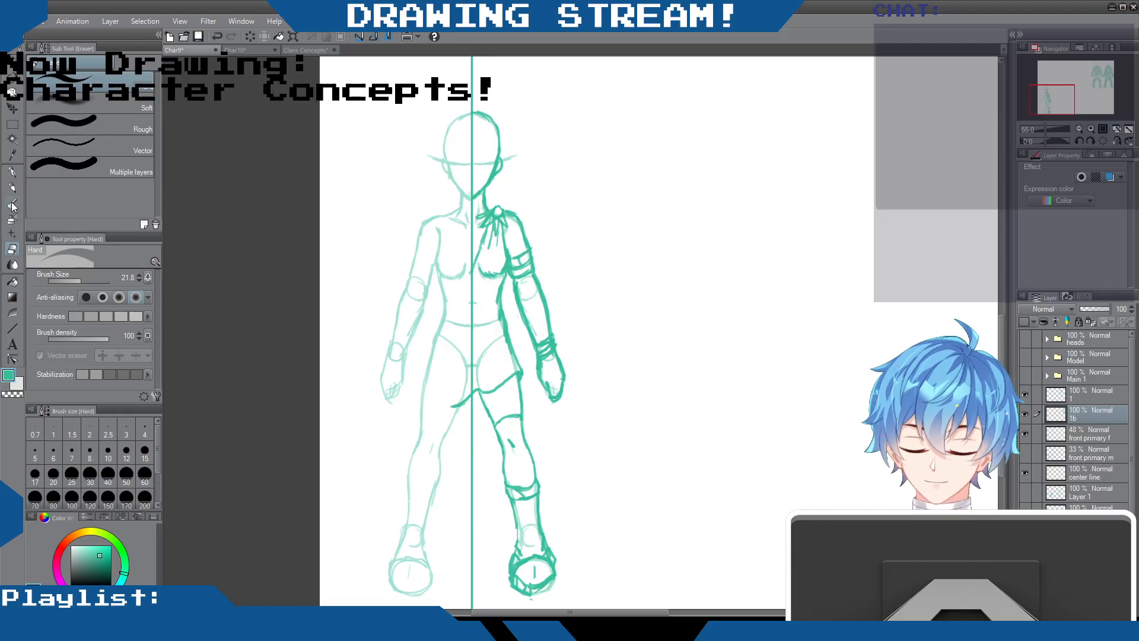
key("p")
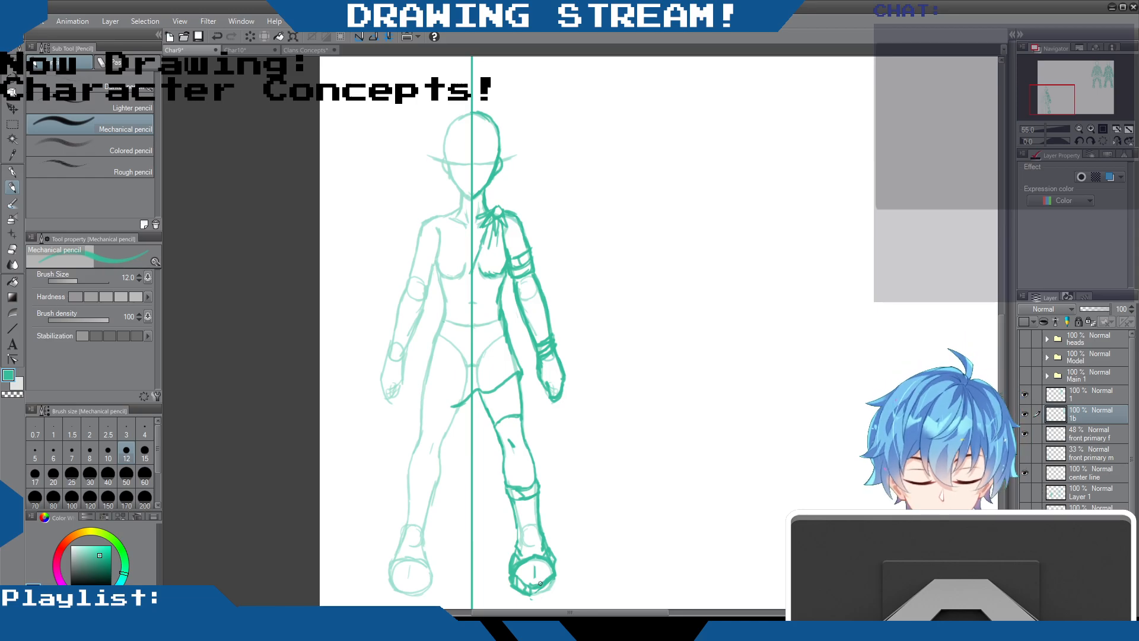
Detail the right boot with sole strokes, inner shaft lines and ankle lines, and reinforce its top cuff
left_click_drag(554, 576, 545, 591)
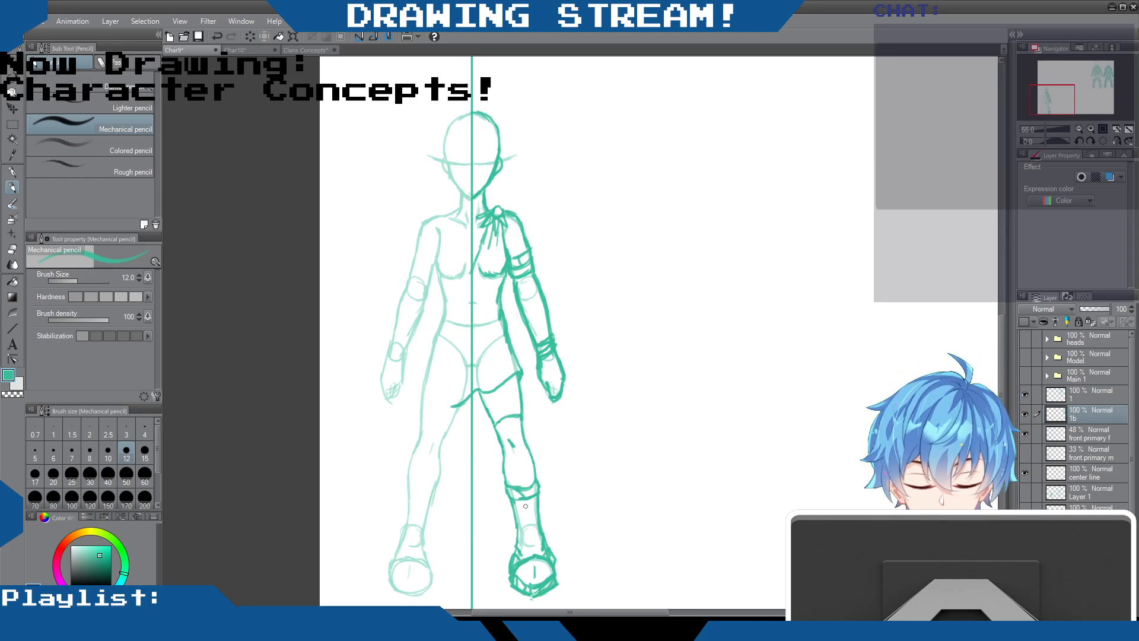
mouse_move(528, 523)
left_mouse_down()
mouse_move(539, 557)
mouse_move(520, 559)
mouse_move(557, 560)
mouse_move(554, 584)
mouse_move(530, 584)
left_mouse_up()
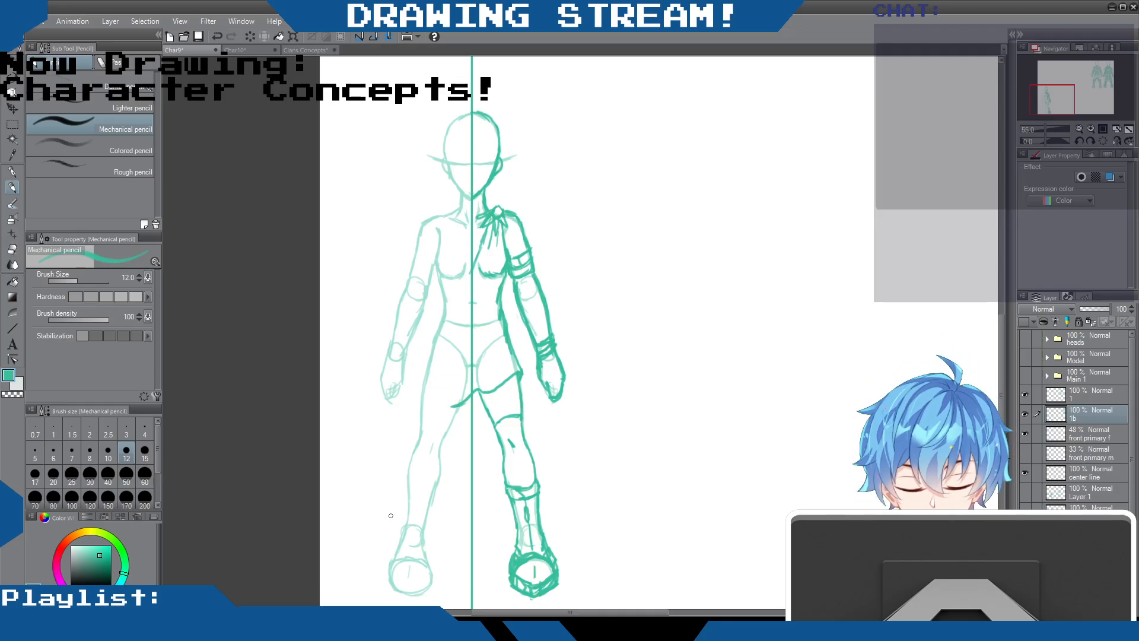
left_click(12, 249)
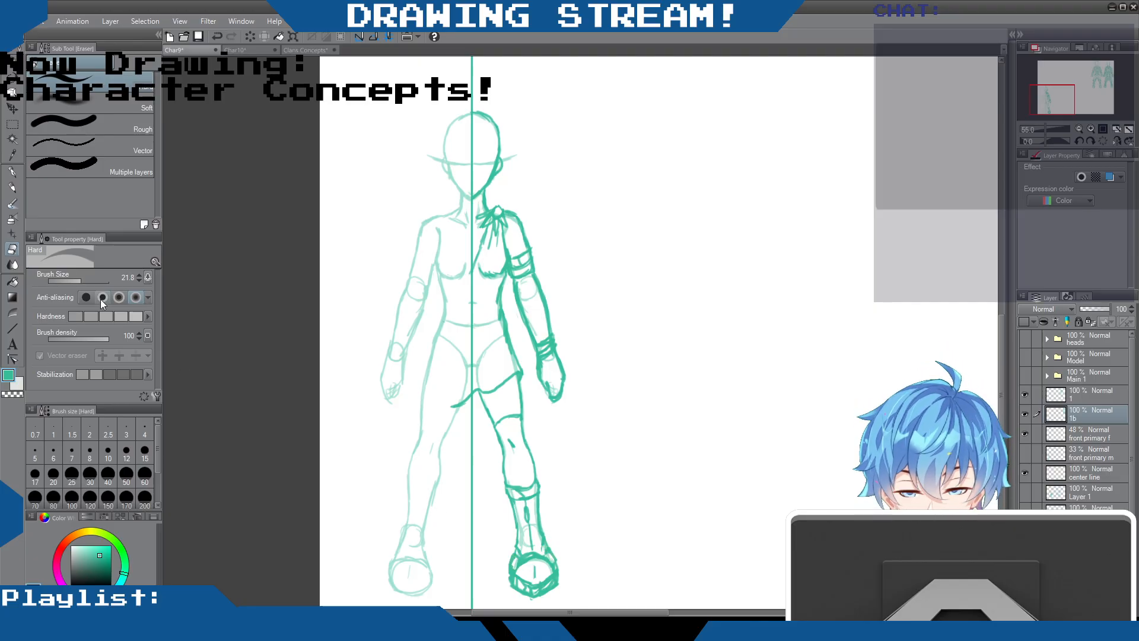
left_click(12, 188)
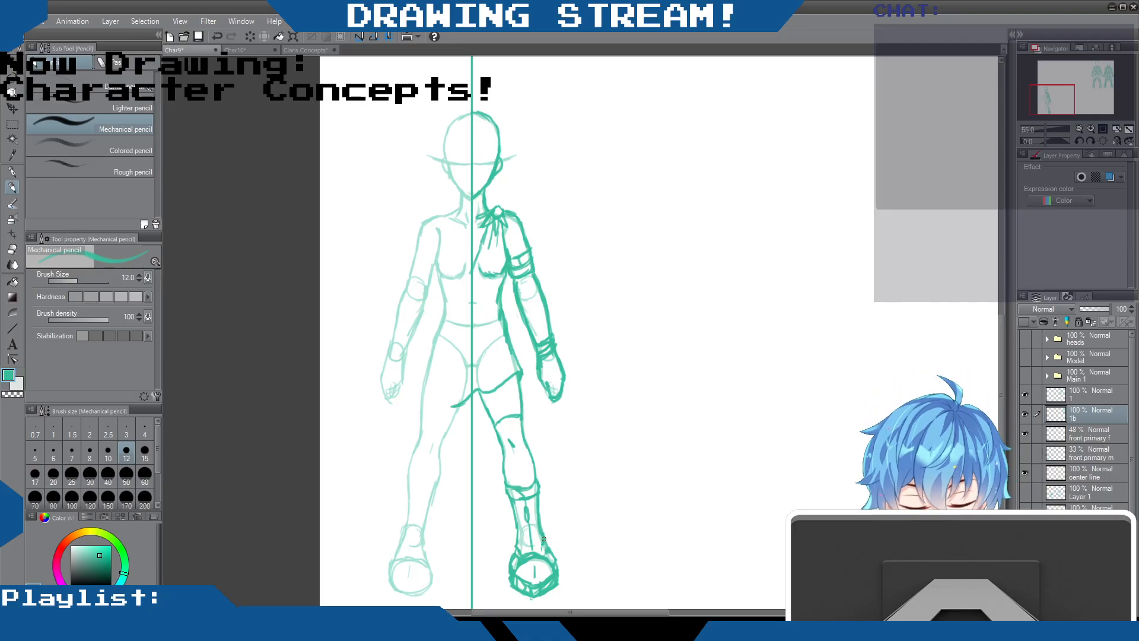
mouse_move(546, 549)
left_mouse_down()
mouse_move(514, 576)
mouse_move(542, 584)
left_mouse_up()
mouse_move(515, 487)
left_mouse_down()
mouse_move(538, 488)
mouse_move(506, 482)
mouse_move(506, 494)
mouse_move(533, 457)
mouse_move(505, 465)
mouse_move(504, 452)
mouse_move(502, 476)
mouse_move(537, 478)
left_mouse_up()
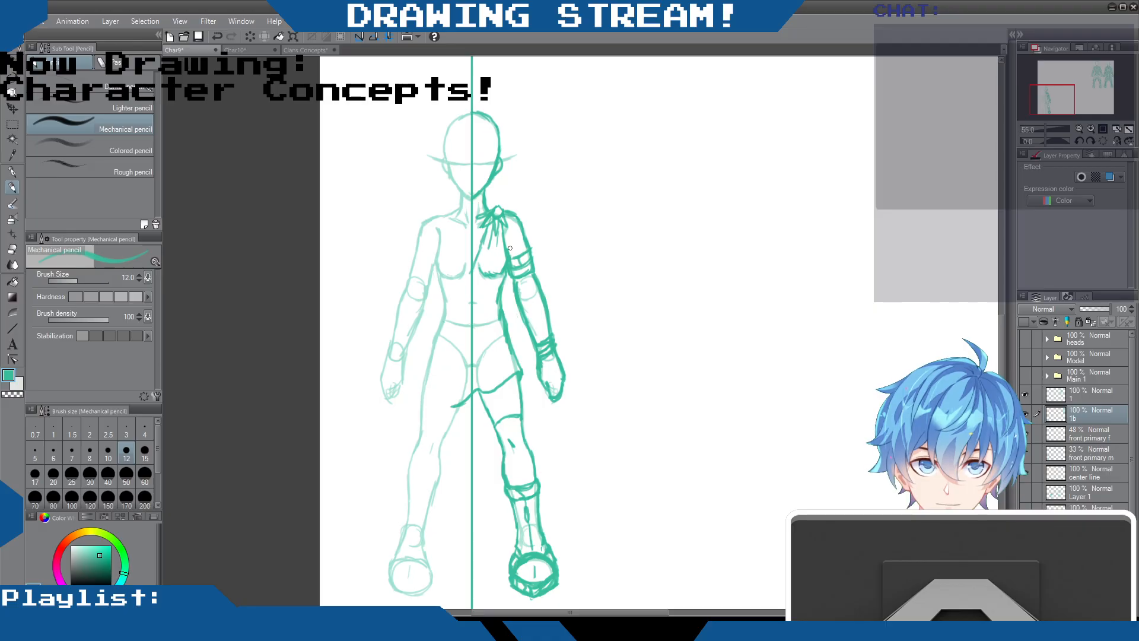
Darken the shoulder knot and erase the part of the slanted hem that crosses the centre line
left_click_drag(495, 206, 504, 209)
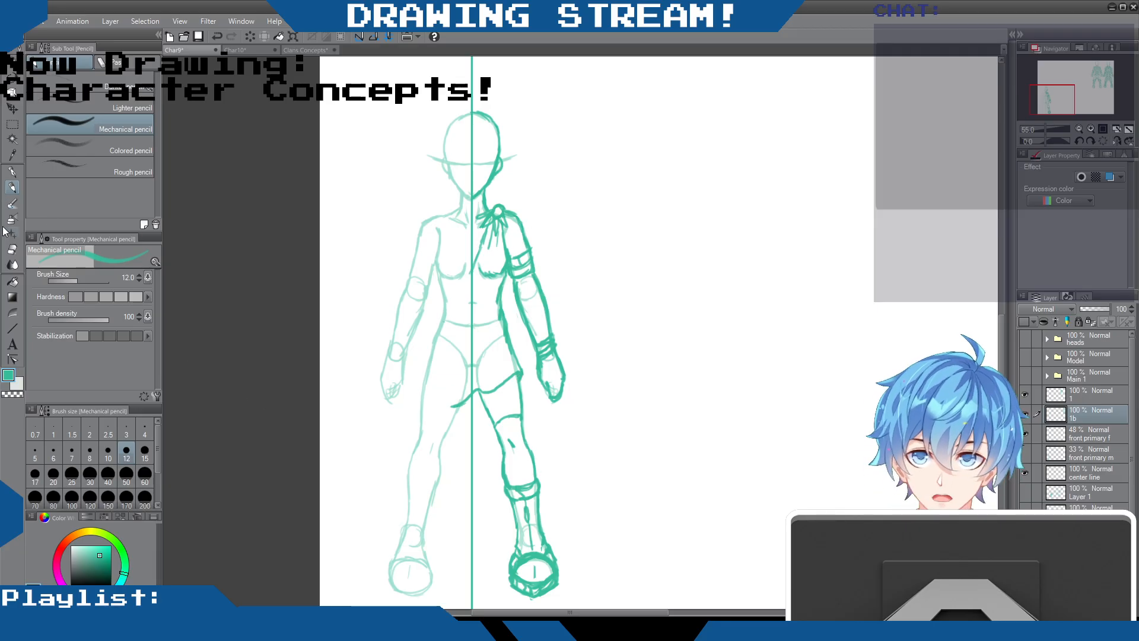
left_click(12, 249)
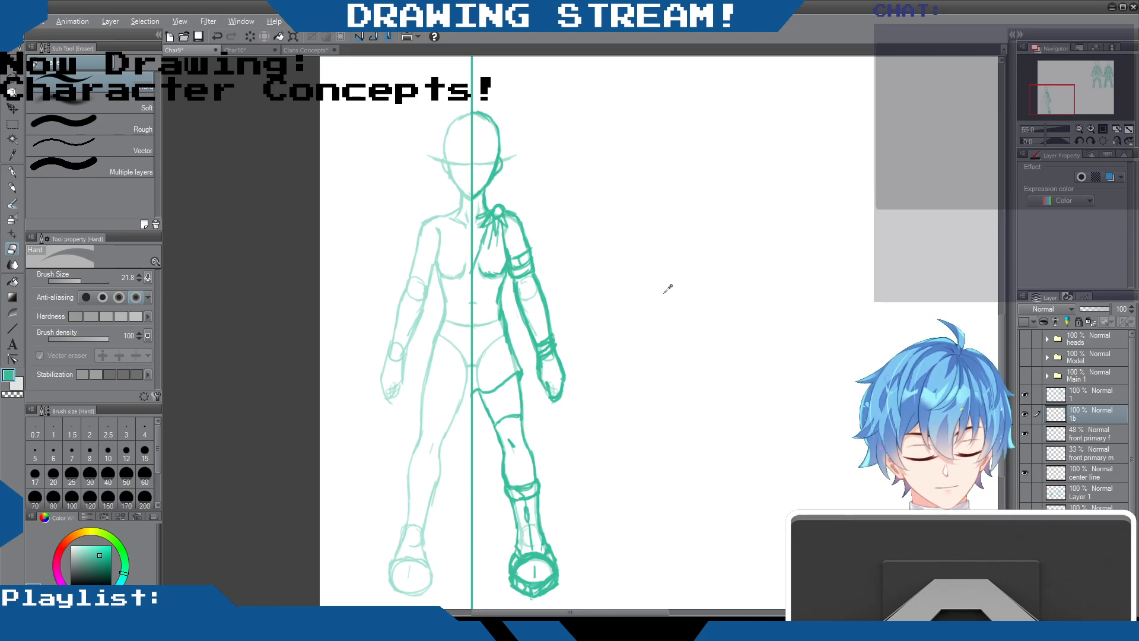
Move the half-figure drawing from layer 1b onto its own layer above layer 1, name that layer 2, and clear the selection
scroll(667, 289, "down", 5)
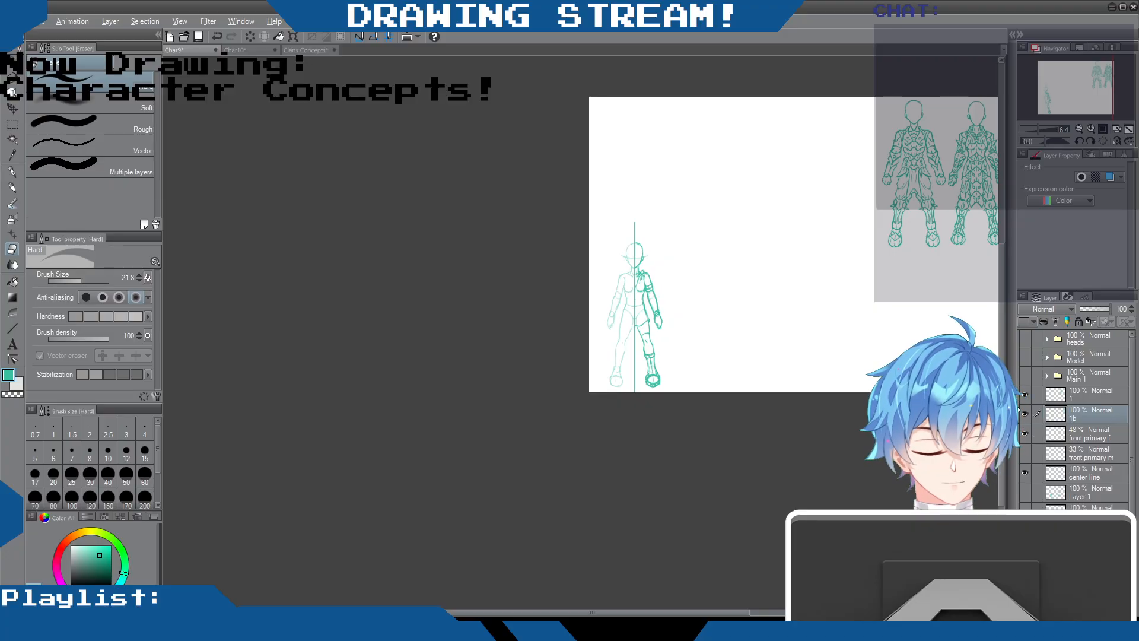
left_click(1025, 413)
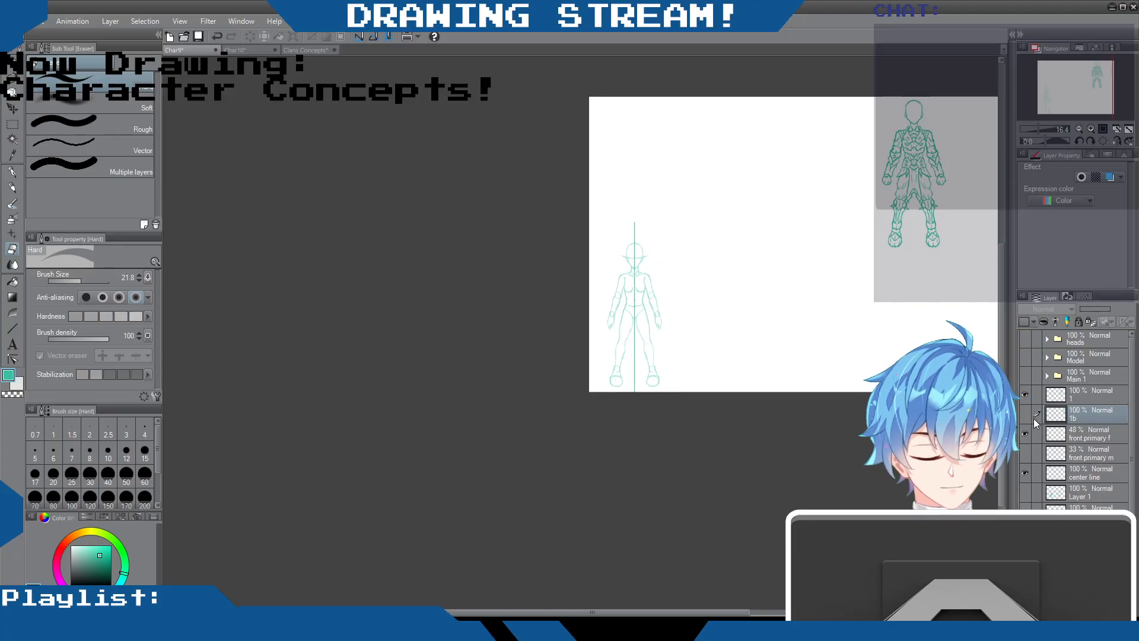
left_click(1024, 413)
scroll(729, 237, "up", 3)
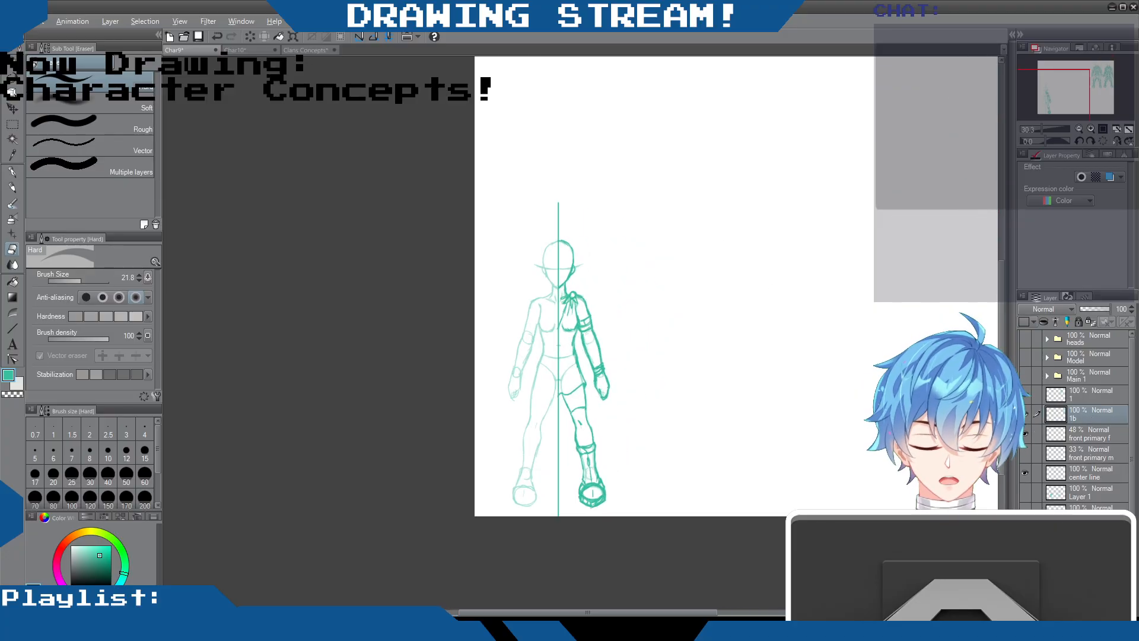
left_click(11, 123)
left_click_drag(470, 185, 705, 548)
key("Delete")
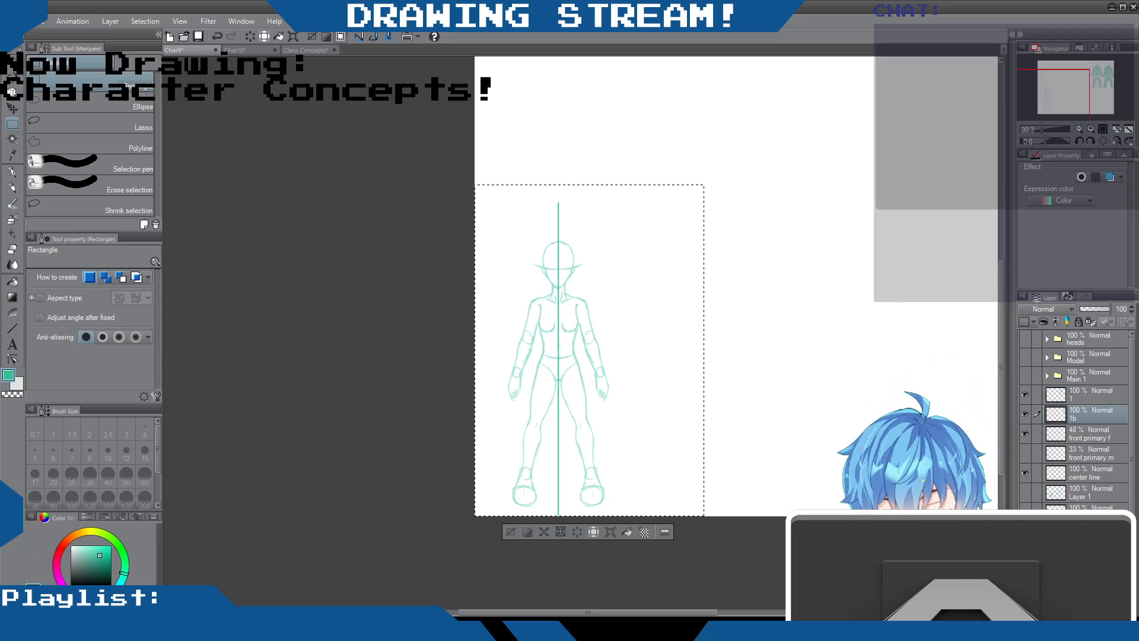
key("ctrl+v")
left_click_drag(1092, 413, 1087, 389)
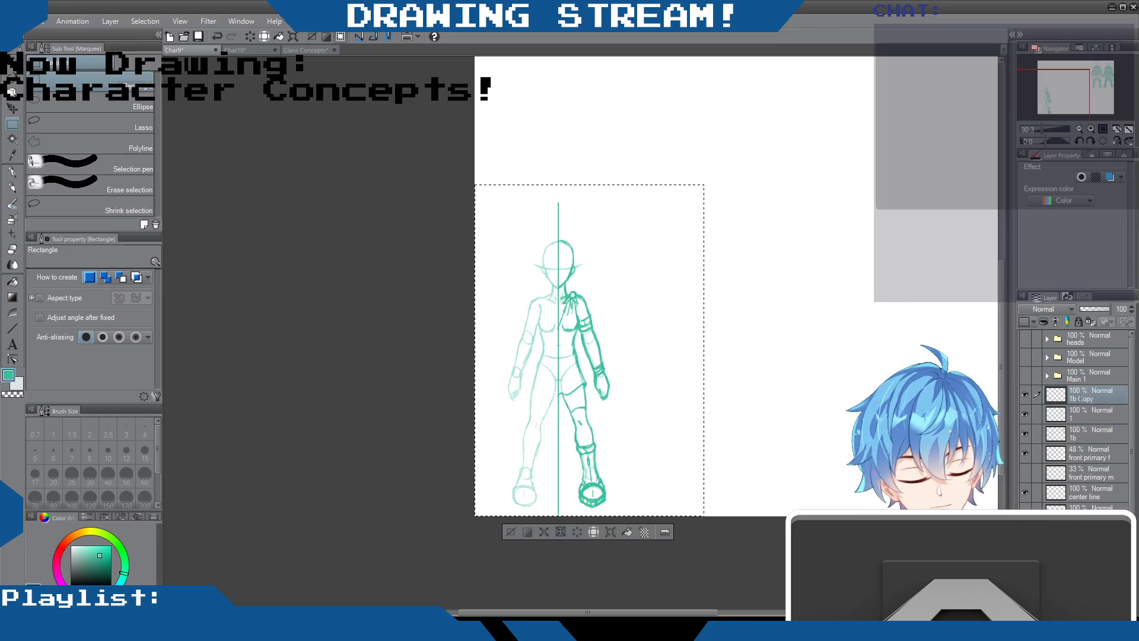
type("2")
key("Return")
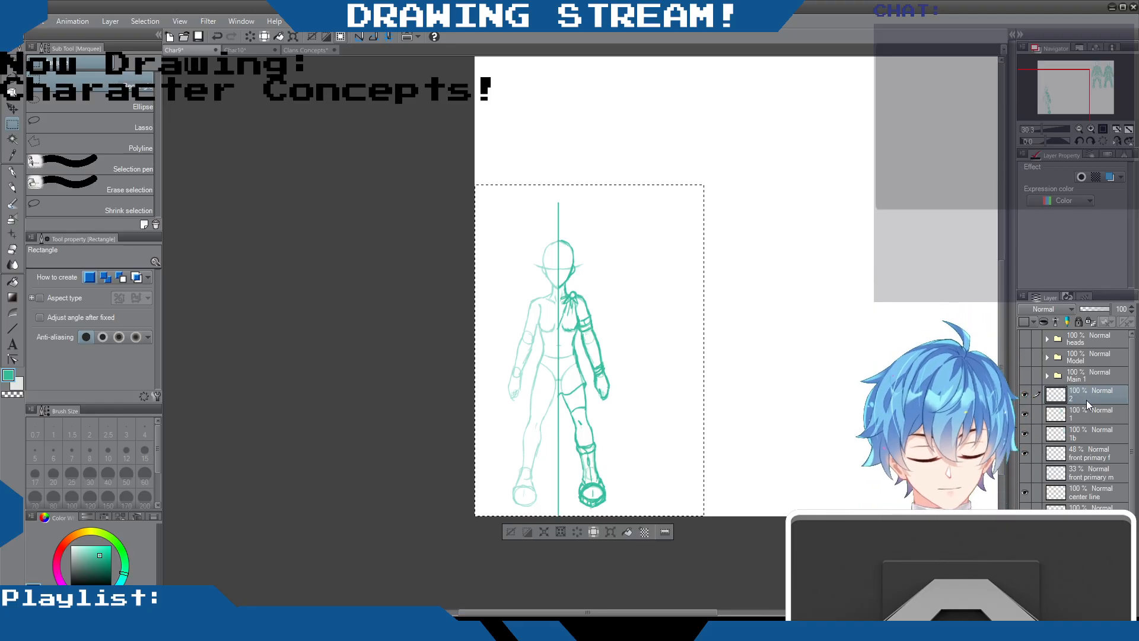
key("ctrl+d")
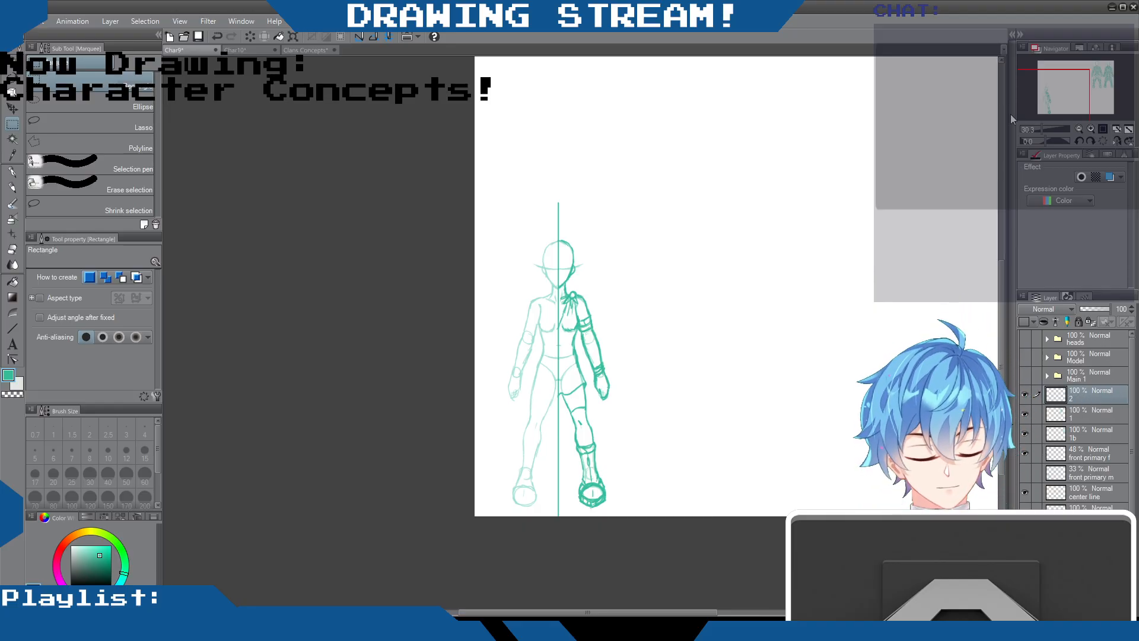
Duplicate layer 2, flip the copy horizontally, align it as the figure's left half about the centre line, and merge it into layer 2
key("ctrl+c")
key("ctrl+v")
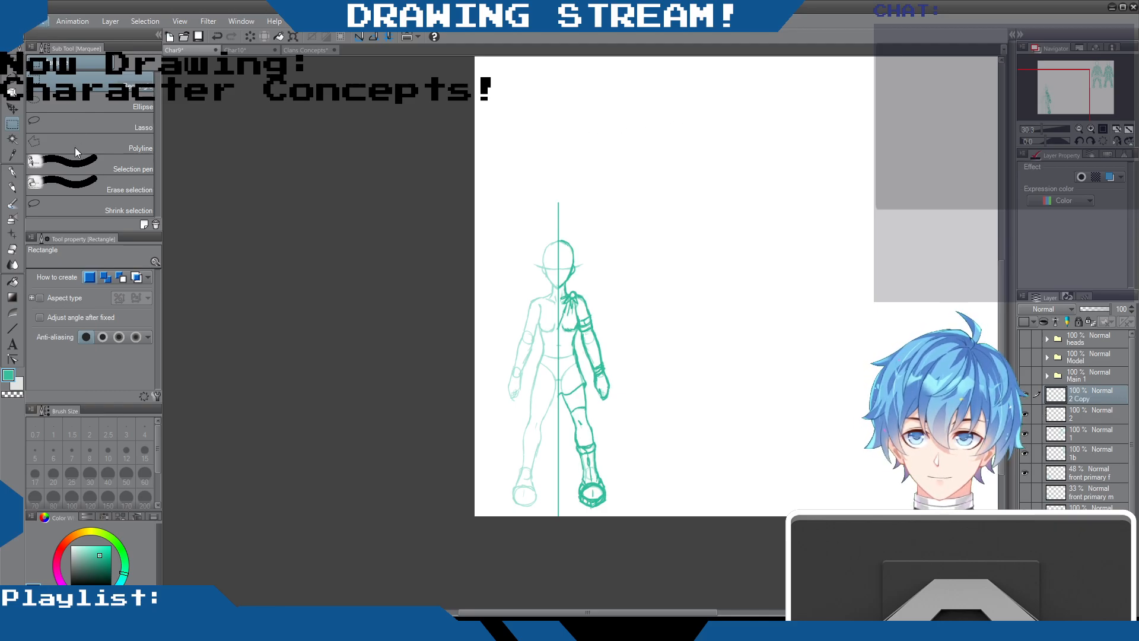
left_click(247, 297)
left_click_drag(570, 340, 531, 342)
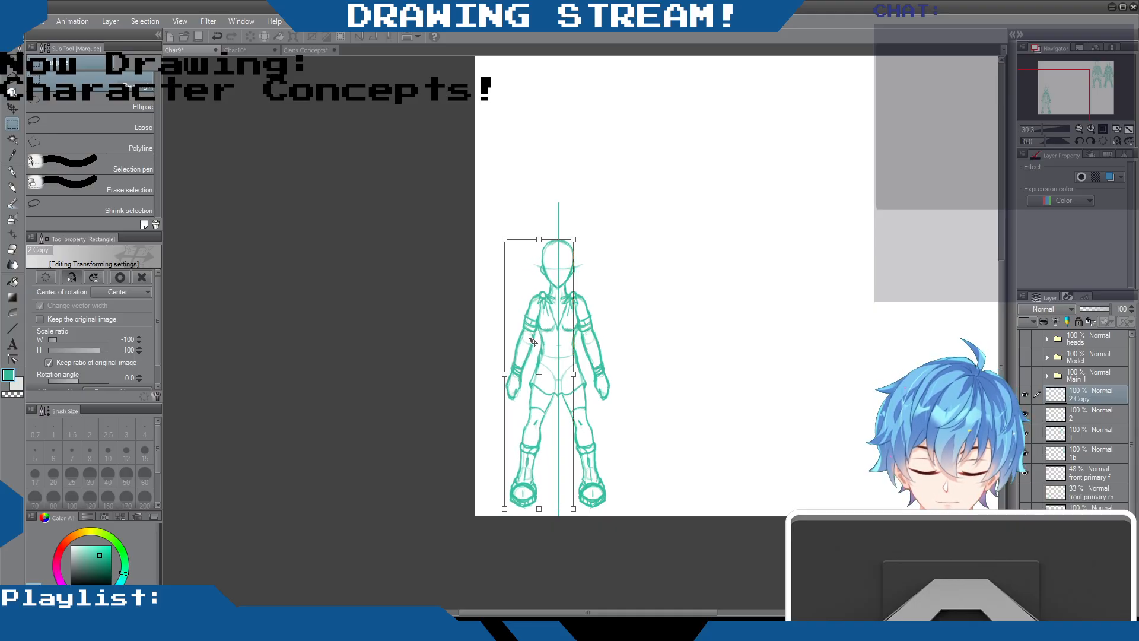
left_click_drag(532, 341, 550, 340)
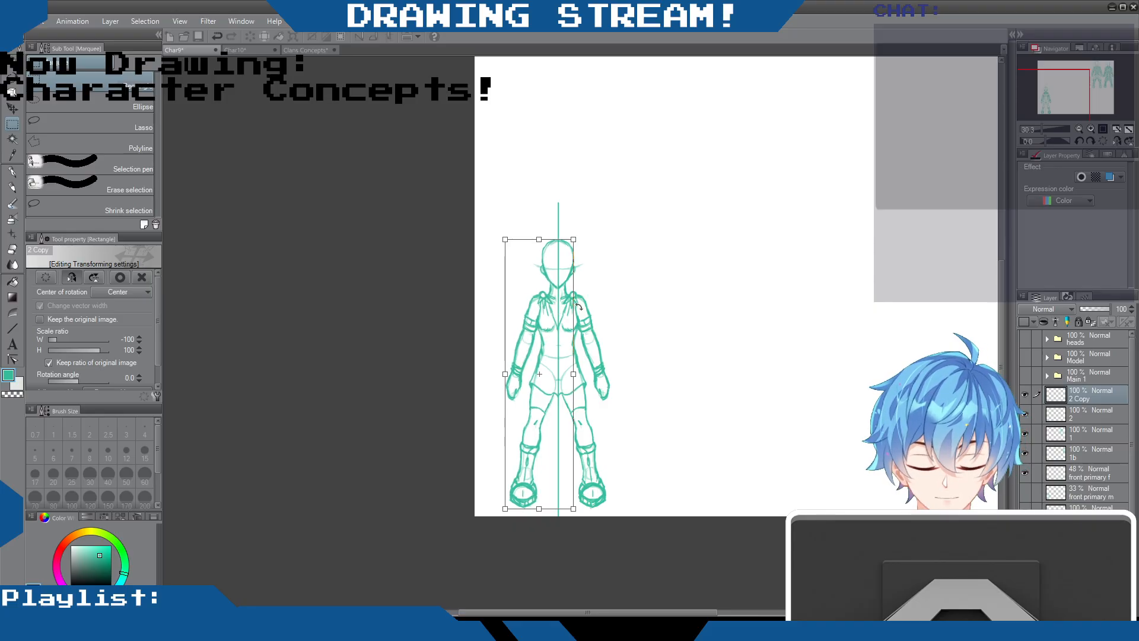
key("Return")
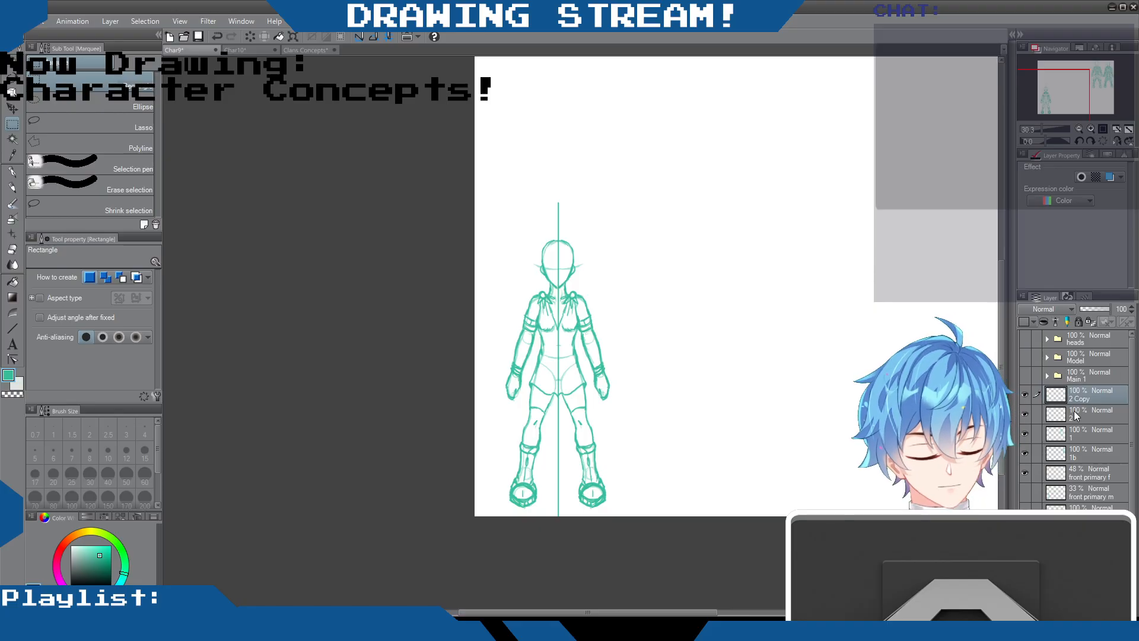
key("ctrl+e")
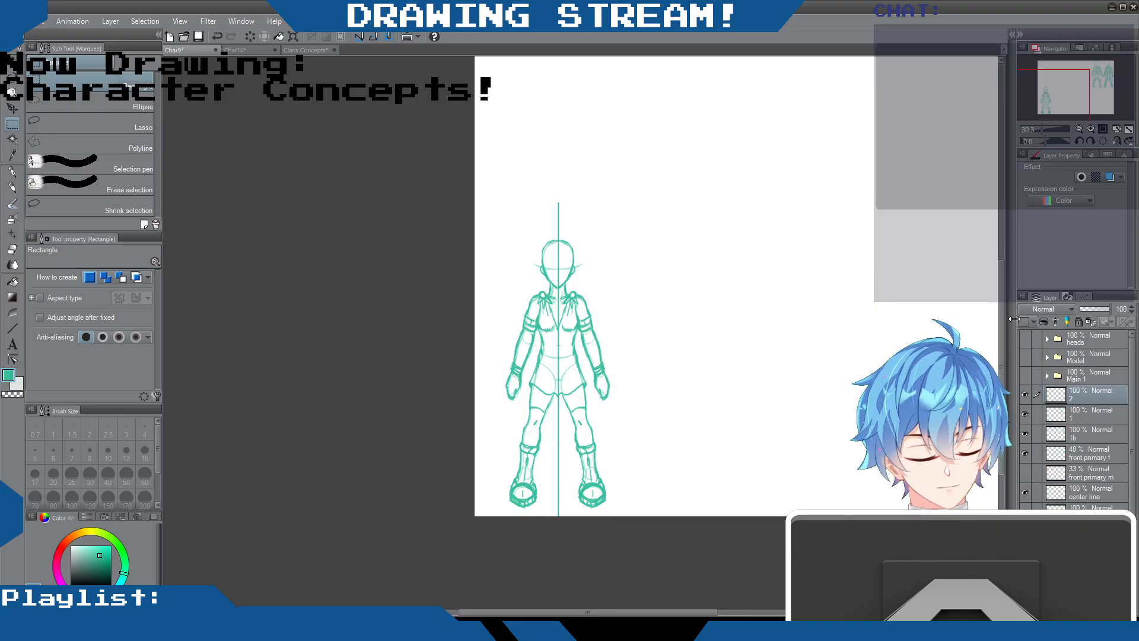
Erase the mirrored shoulder knot, neckline and torso edge from the left half of the figure
scroll(548, 312, "up", 6)
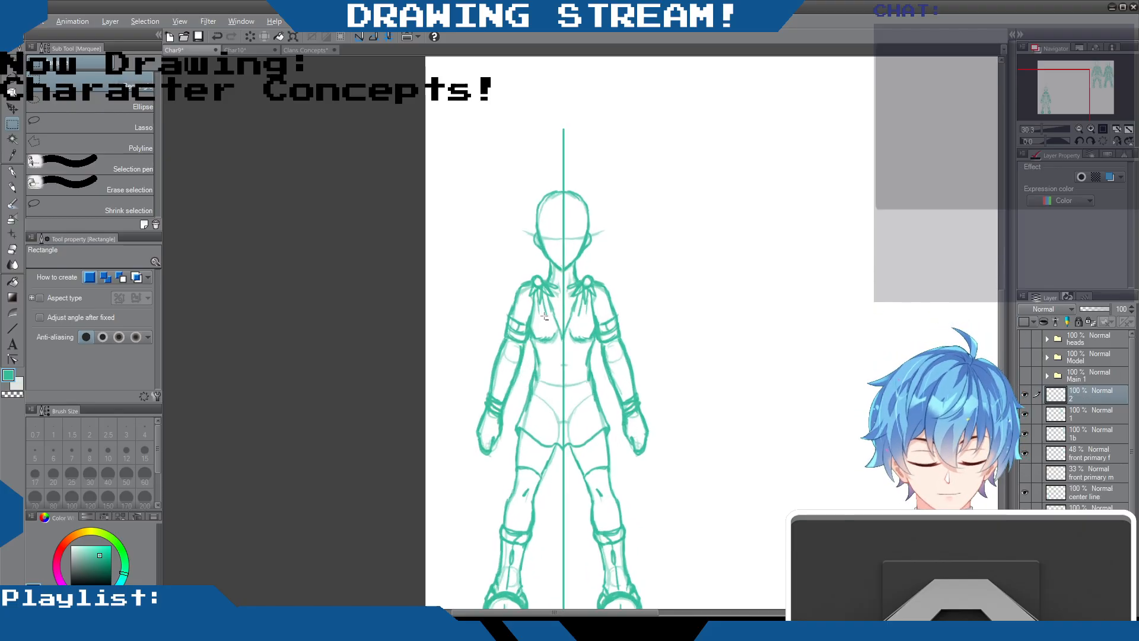
scroll(558, 311, "down", 5)
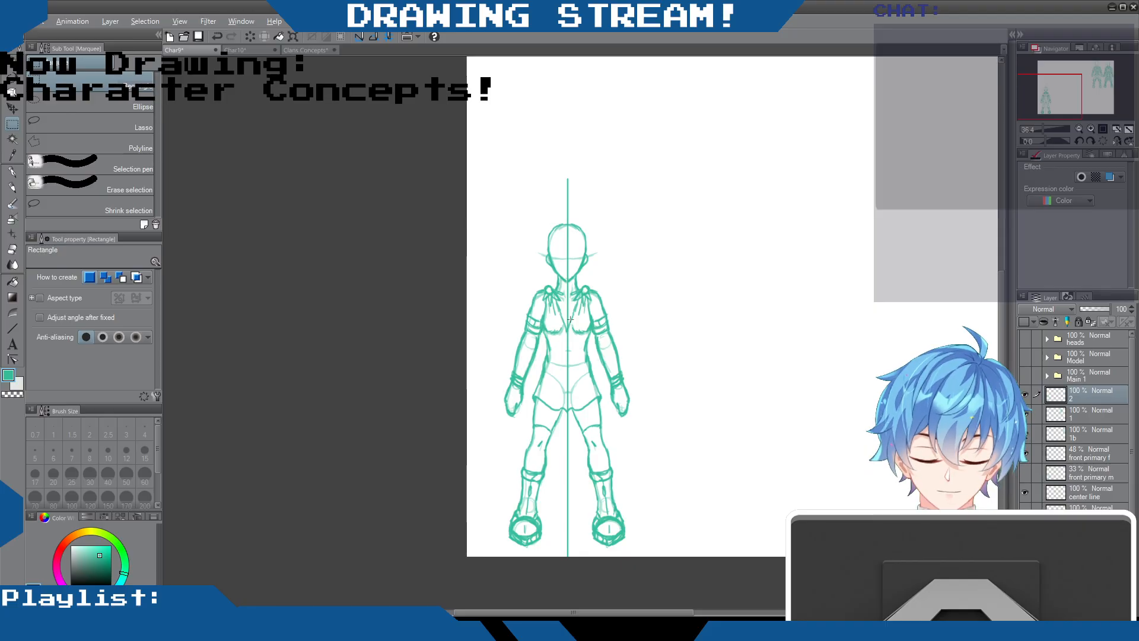
left_click(13, 188)
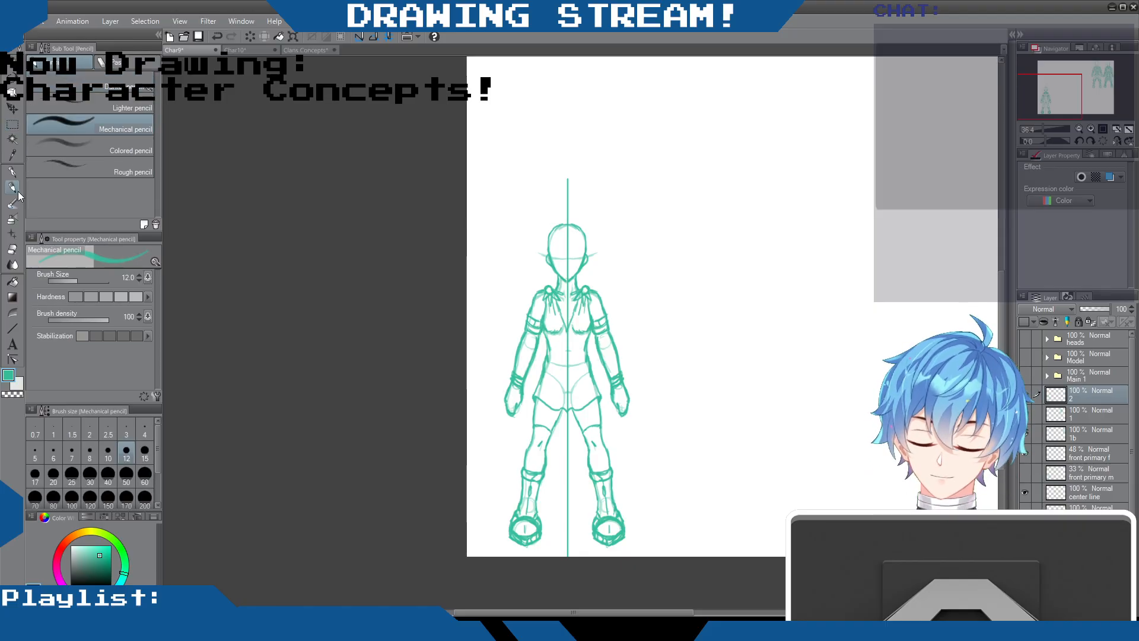
left_click(12, 249)
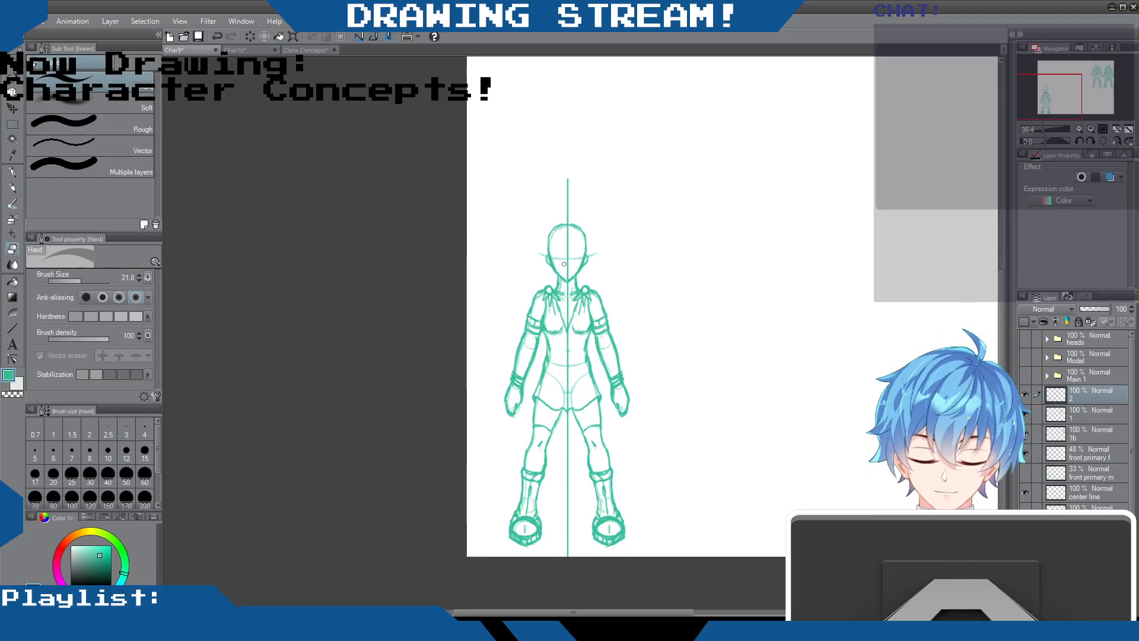
mouse_move(546, 287)
left_mouse_down()
mouse_move(541, 317)
mouse_move(548, 287)
mouse_move(561, 298)
mouse_move(540, 327)
mouse_move(549, 313)
mouse_move(551, 347)
mouse_move(562, 321)
mouse_move(542, 374)
left_mouse_up()
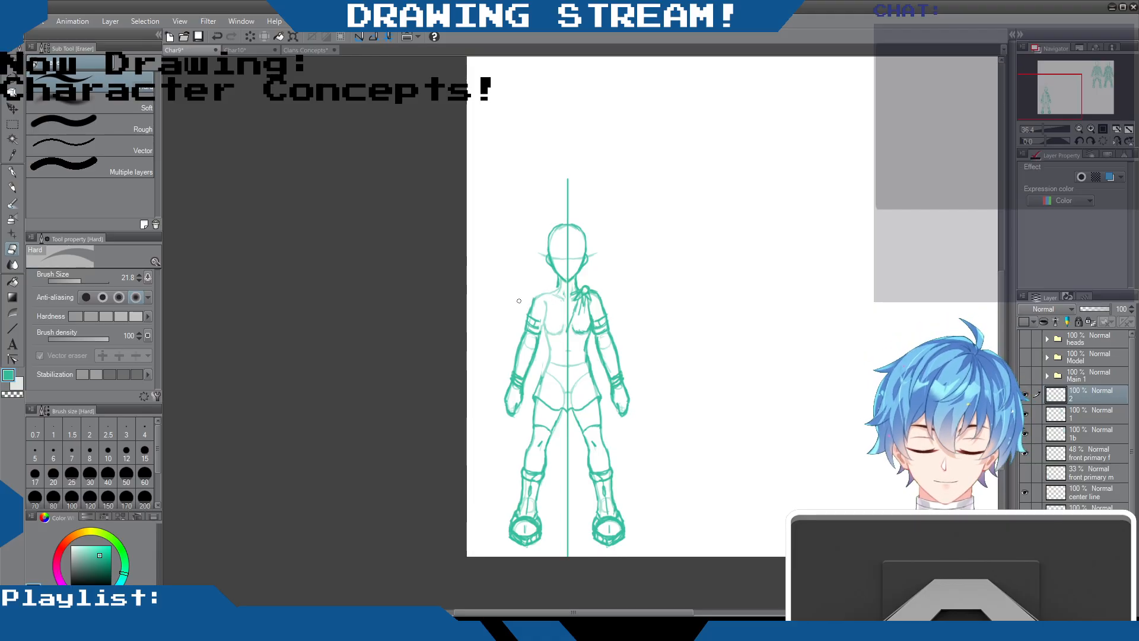
Extend the one-shoulder neckline diagonally to the left waist with the Mechanical pencil, and draw the bare left shoulder, chest contour and cloth folds
scroll(519, 301, "up", 1)
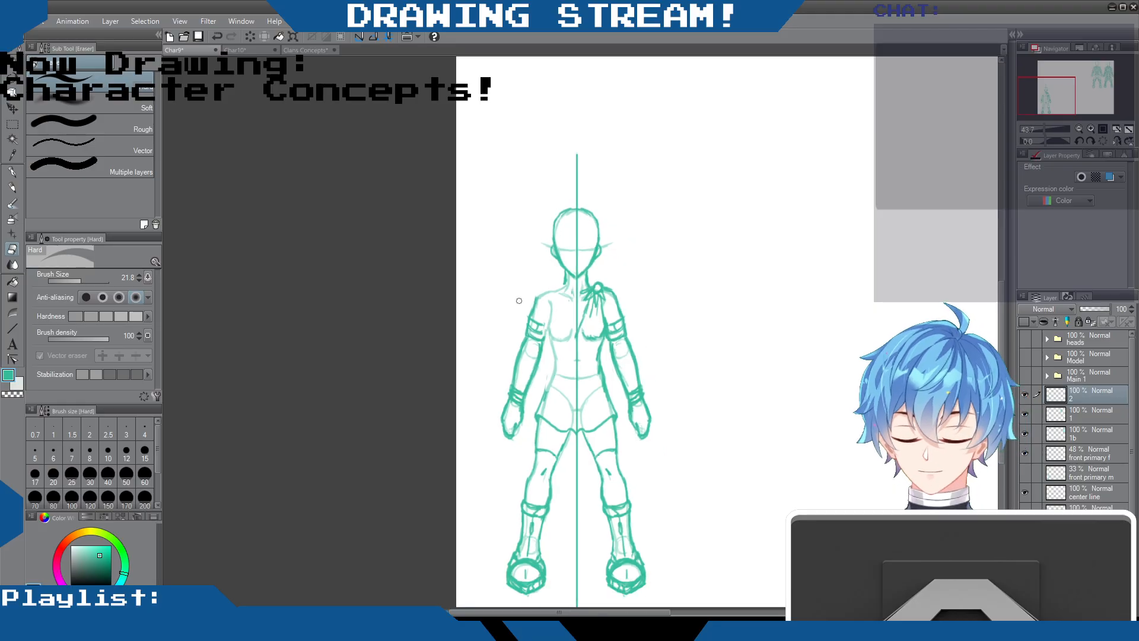
left_click_drag(615, 612, 647, 612)
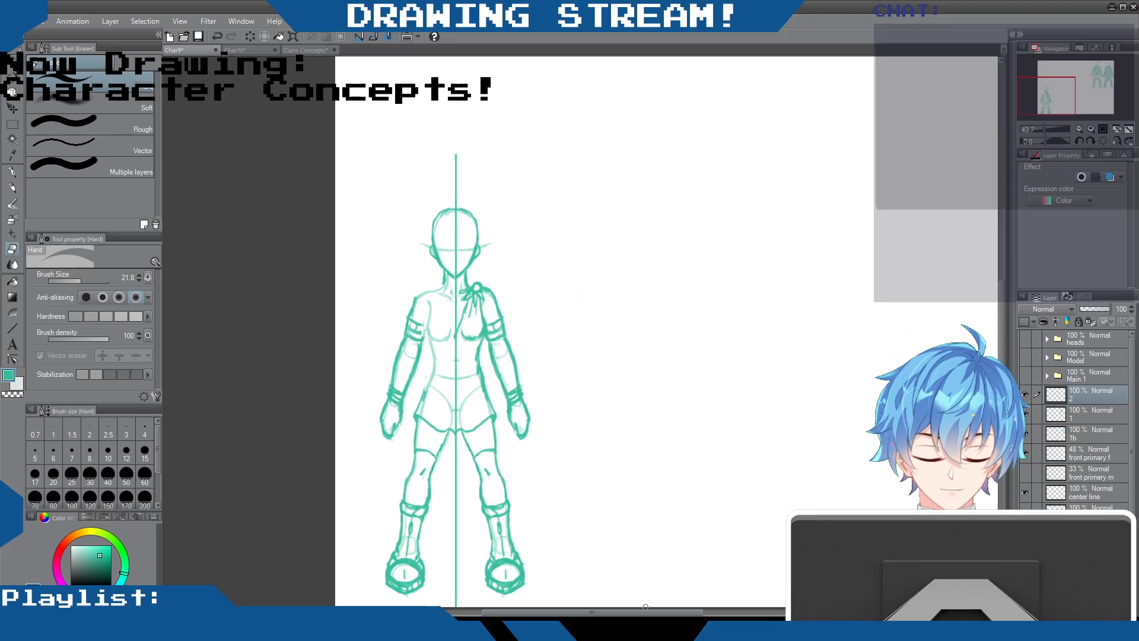
left_click_drag(1000, 294, 1000, 304)
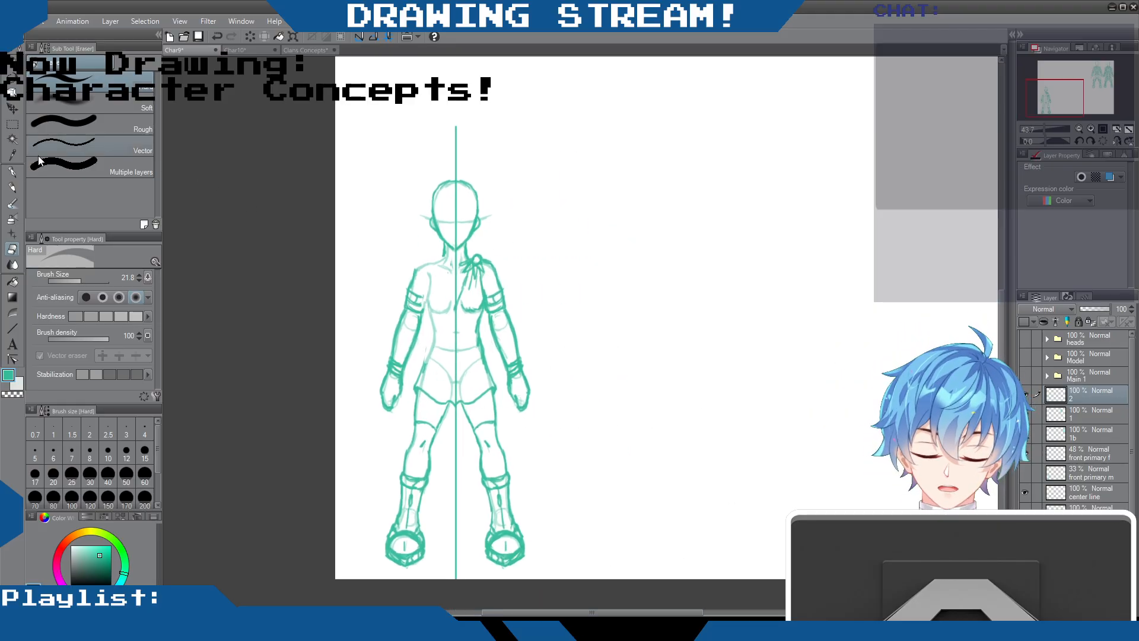
key("p")
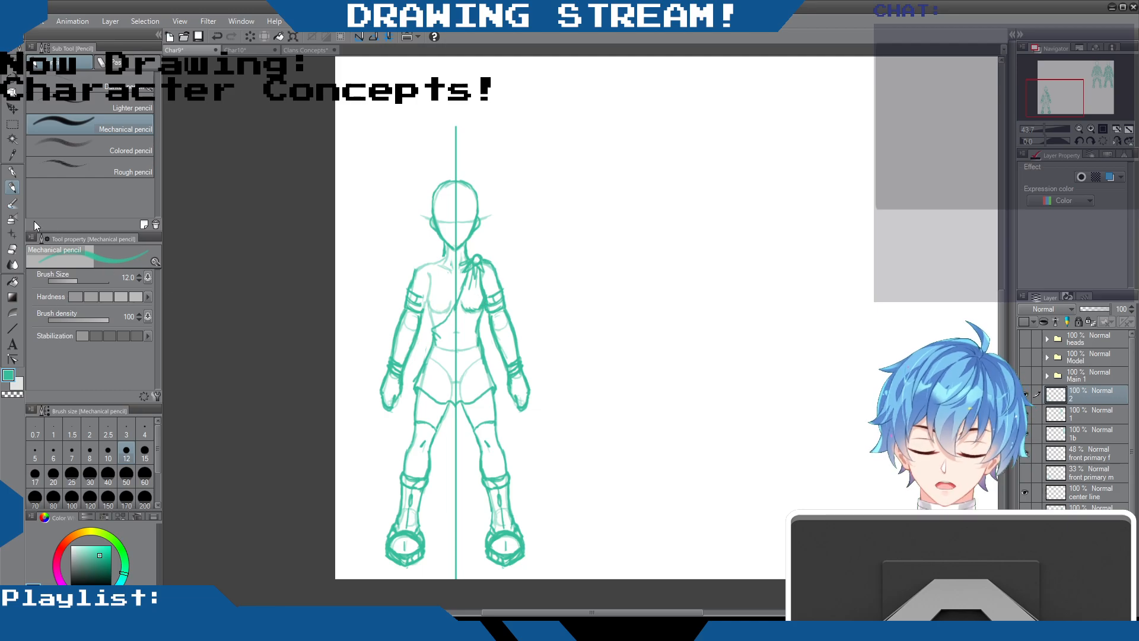
key("e")
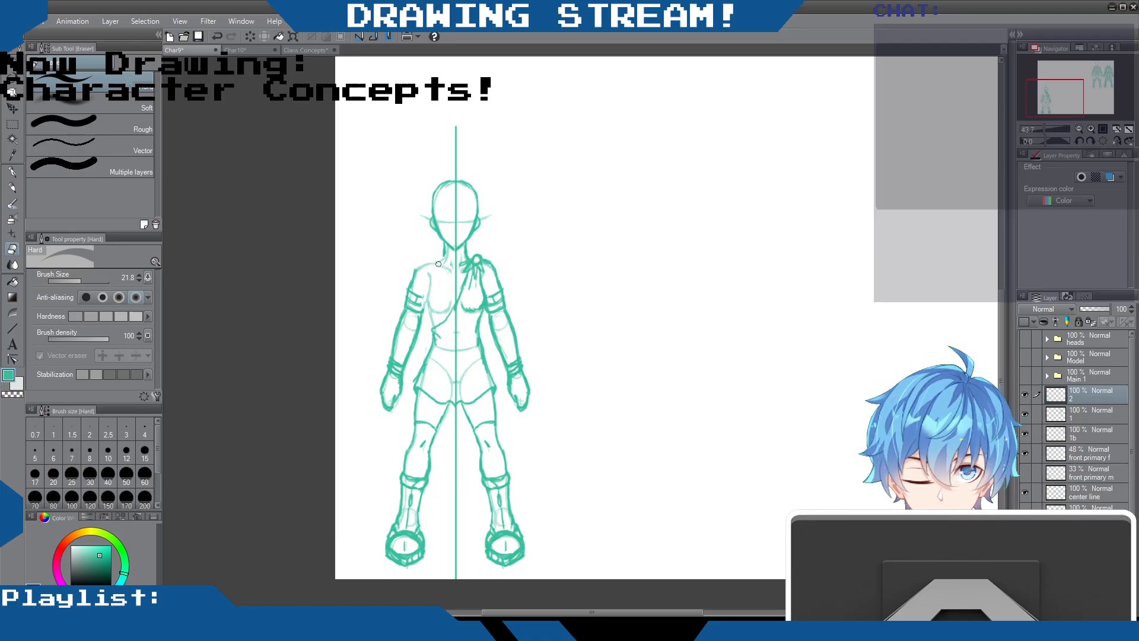
key("p")
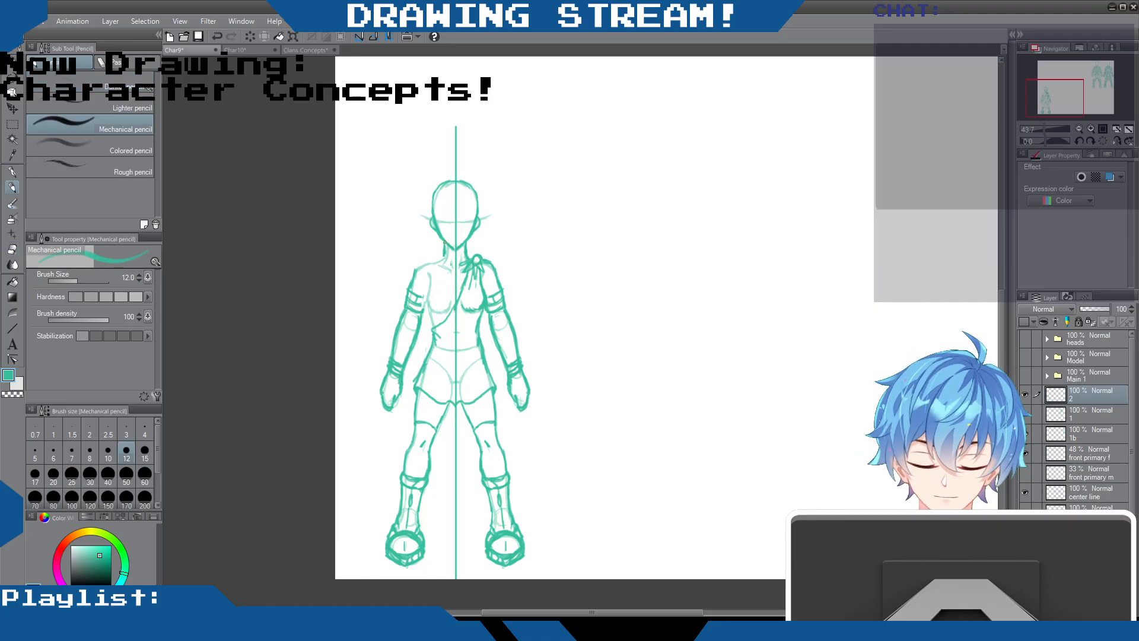
mouse_move(443, 257)
left_mouse_down()
mouse_move(431, 283)
mouse_move(443, 259)
mouse_move(408, 280)
left_mouse_up()
mouse_move(423, 266)
left_mouse_down()
mouse_move(410, 280)
mouse_move(434, 328)
left_mouse_up()
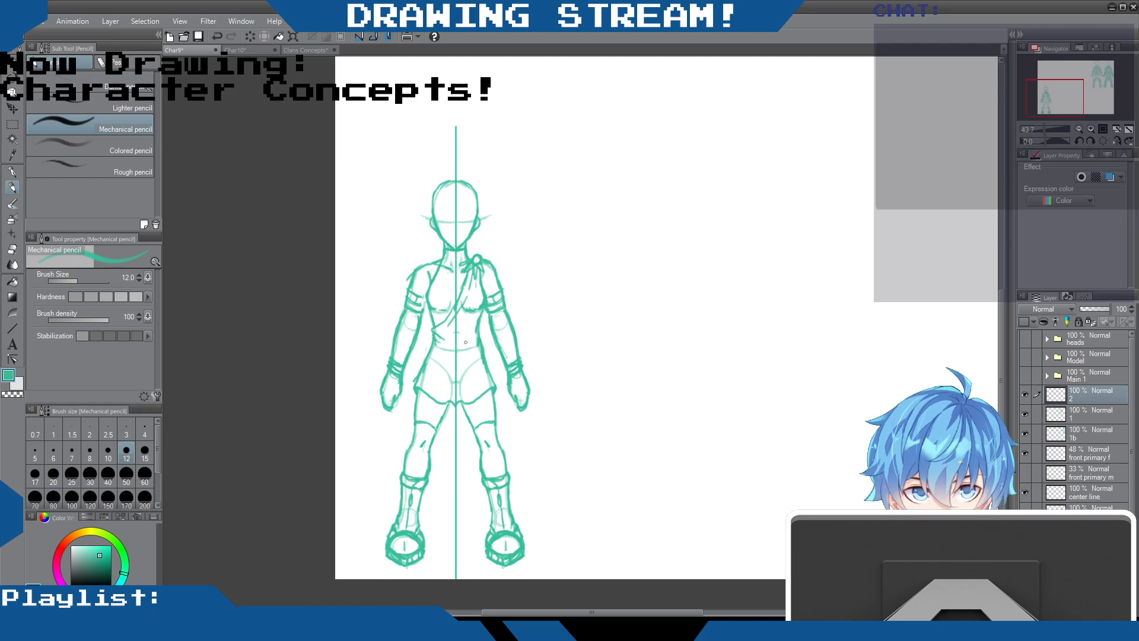
Erase the mirrored hem and inner thigh lines from the left leg down to the knee cuff
key("e")
mouse_move(453, 400)
left_mouse_down()
mouse_move(446, 416)
mouse_move(433, 386)
mouse_move(416, 409)
mouse_move(423, 385)
mouse_move(423, 415)
mouse_move(443, 400)
mouse_move(437, 434)
left_mouse_up()
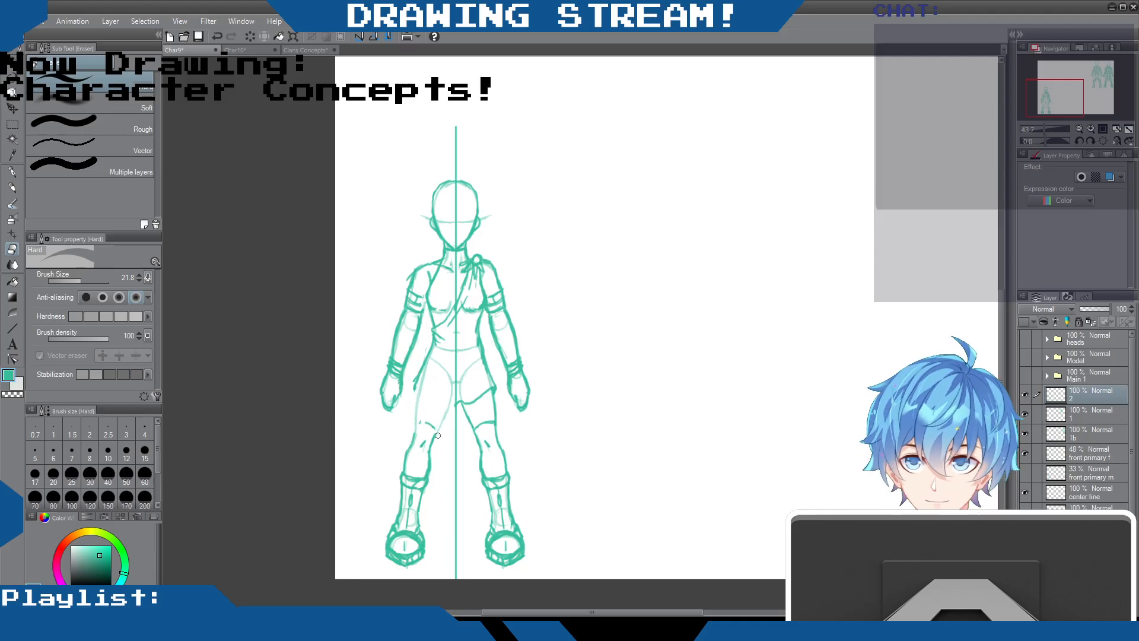
Try sketching a line ending in a small bow from the right side of the waist outward across the arm
left_click(13, 188)
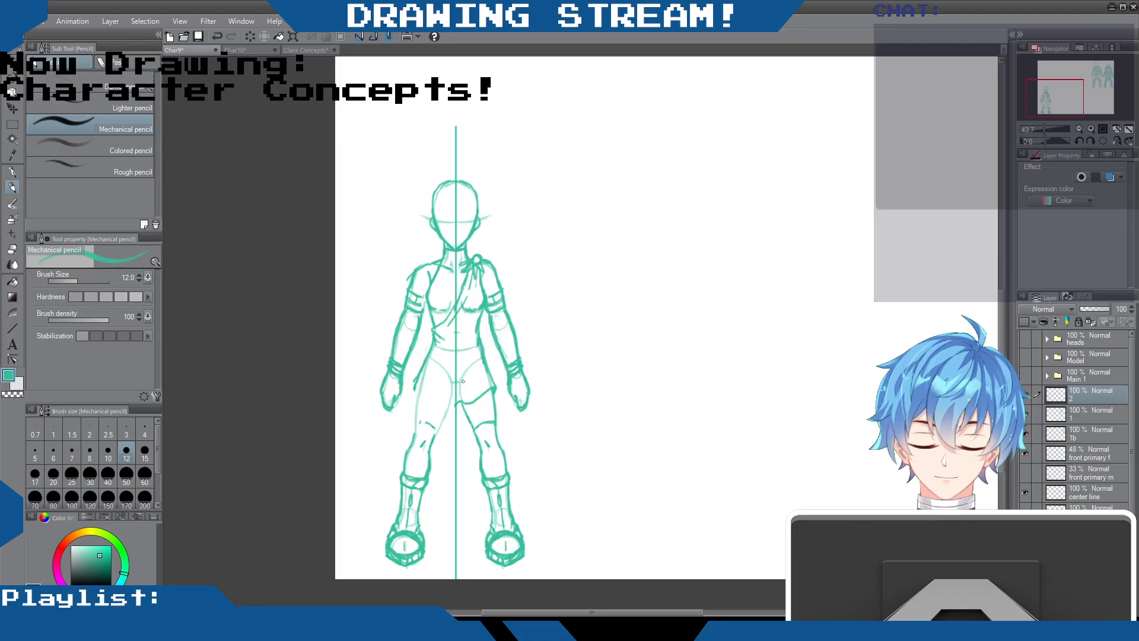
left_click_drag(478, 329, 540, 280)
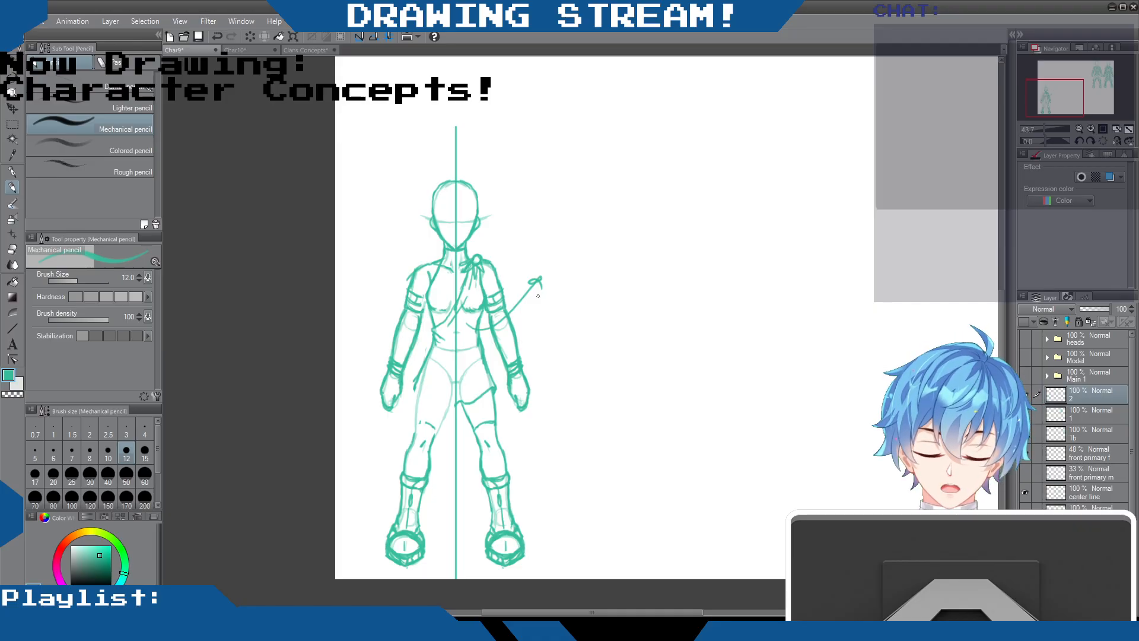
key("ctrl+z")
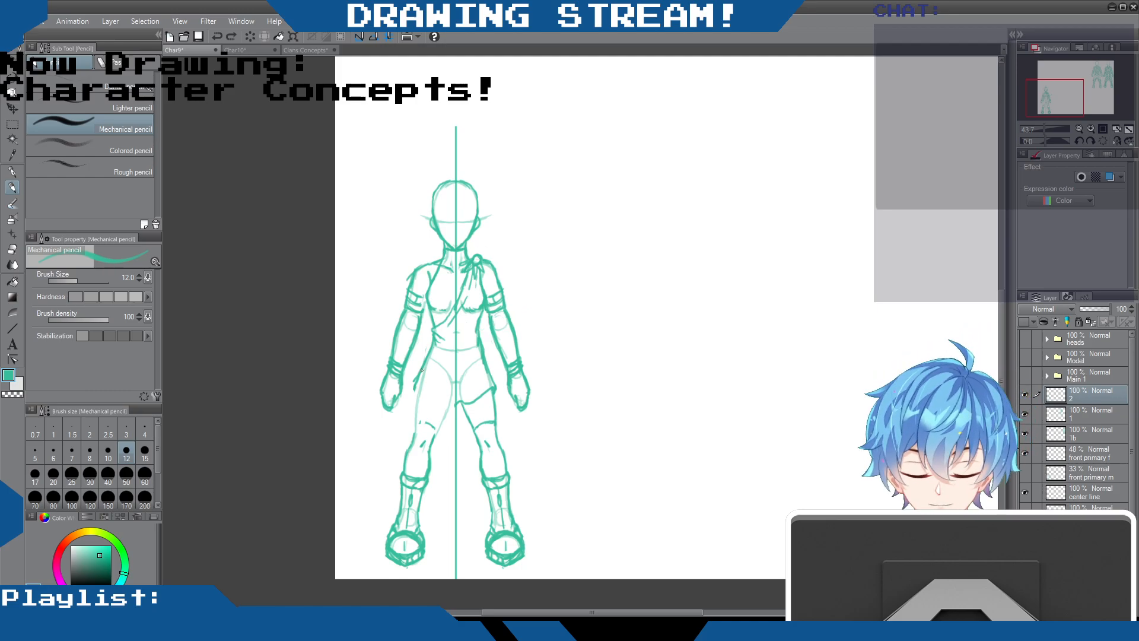
Draw an asymmetric wrap skirt with the Mechanical pencil, reaching the left knee and curving diagonally up to the right hip
left_click_drag(416, 384, 397, 431)
mouse_move(410, 393)
left_mouse_down()
mouse_move(397, 427)
mouse_move(423, 444)
mouse_move(448, 440)
left_mouse_up()
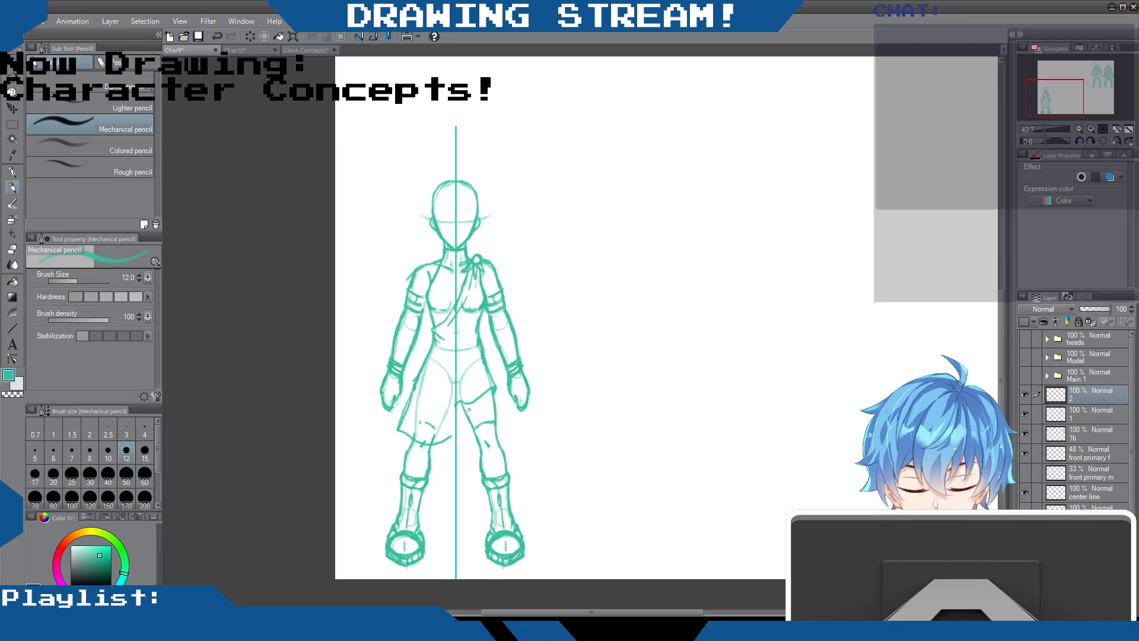
left_click_drag(491, 387, 446, 442)
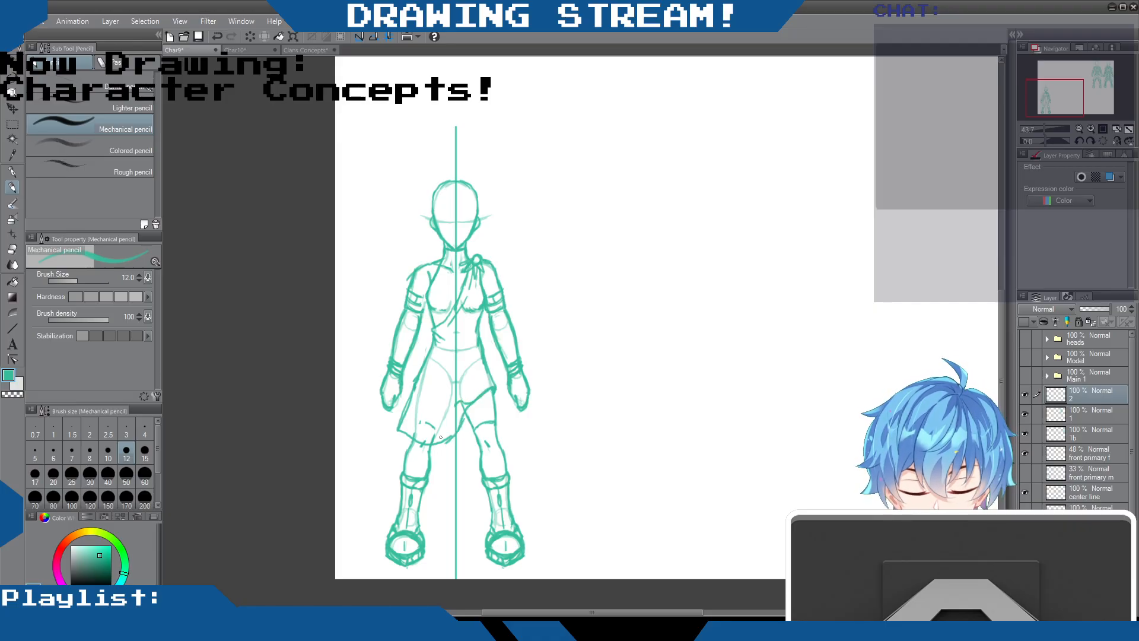
Erase the old hem and leg lines under the new skirt and thin its left edge
key("e")
left_click_drag(457, 403, 435, 426)
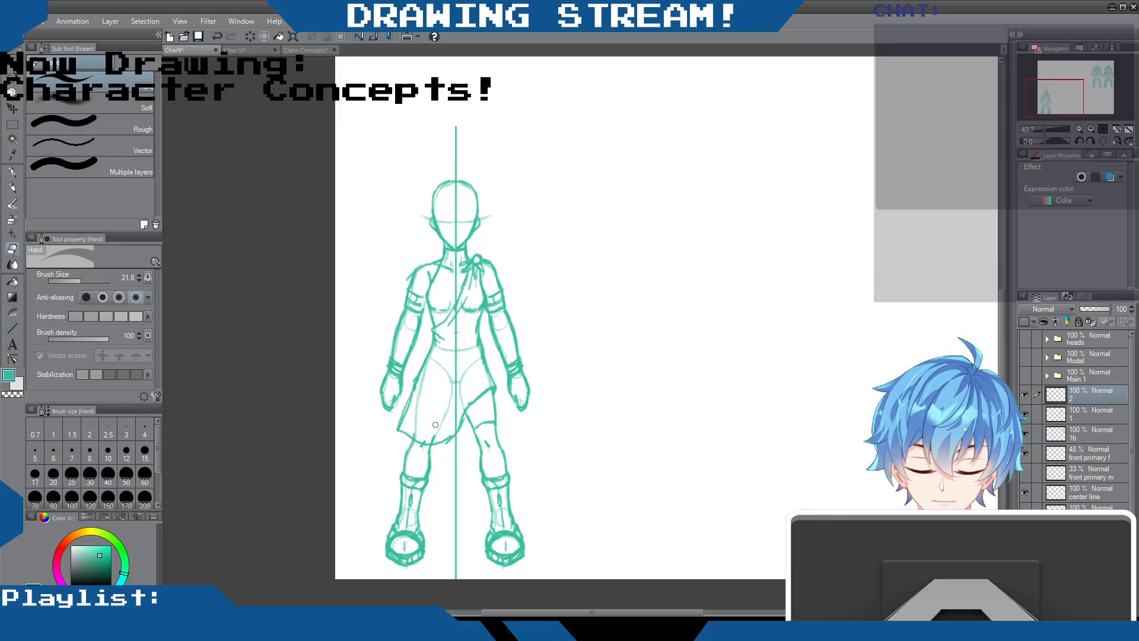
left_click_drag(421, 363, 406, 414)
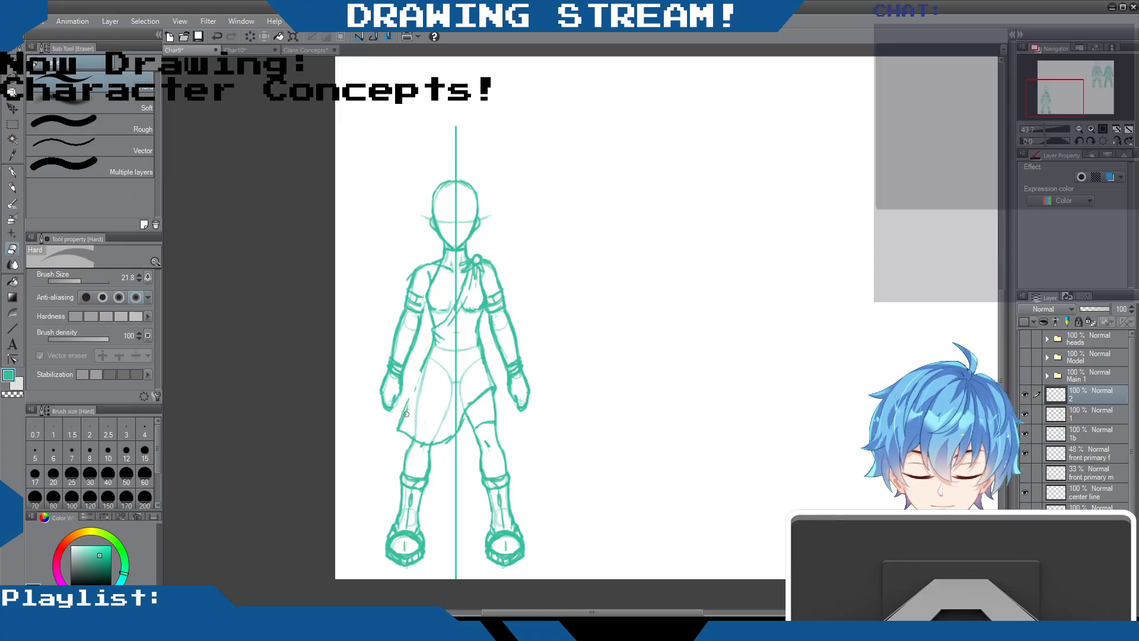
Redraw the skirt's left edge with the Mechanical pencil and add fold lines at its front overlap and along the right waist
left_click(12, 187)
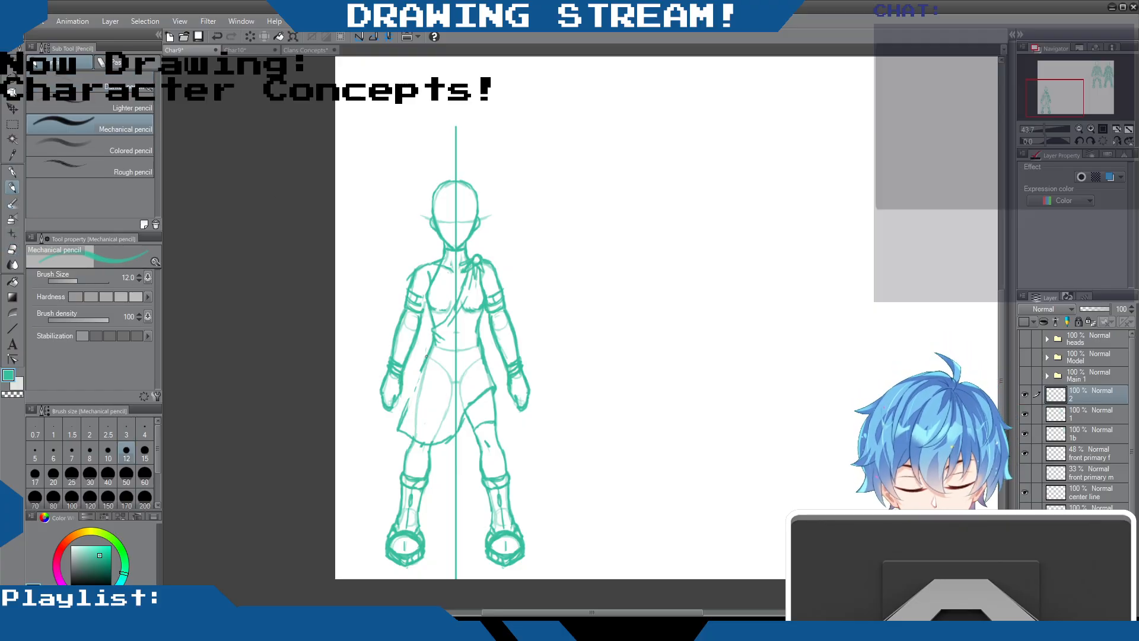
mouse_move(421, 369)
left_mouse_down()
mouse_move(398, 426)
mouse_move(409, 438)
left_mouse_up()
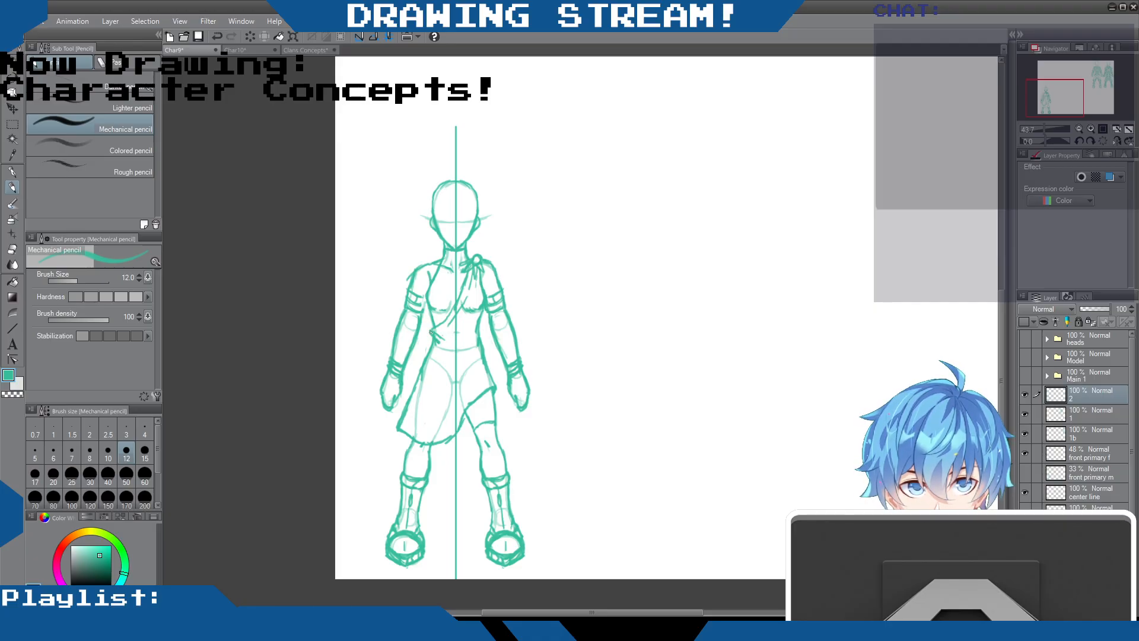
mouse_move(458, 383)
left_mouse_down()
mouse_move(434, 428)
mouse_move(445, 424)
left_mouse_up()
left_click_drag(481, 342, 480, 322)
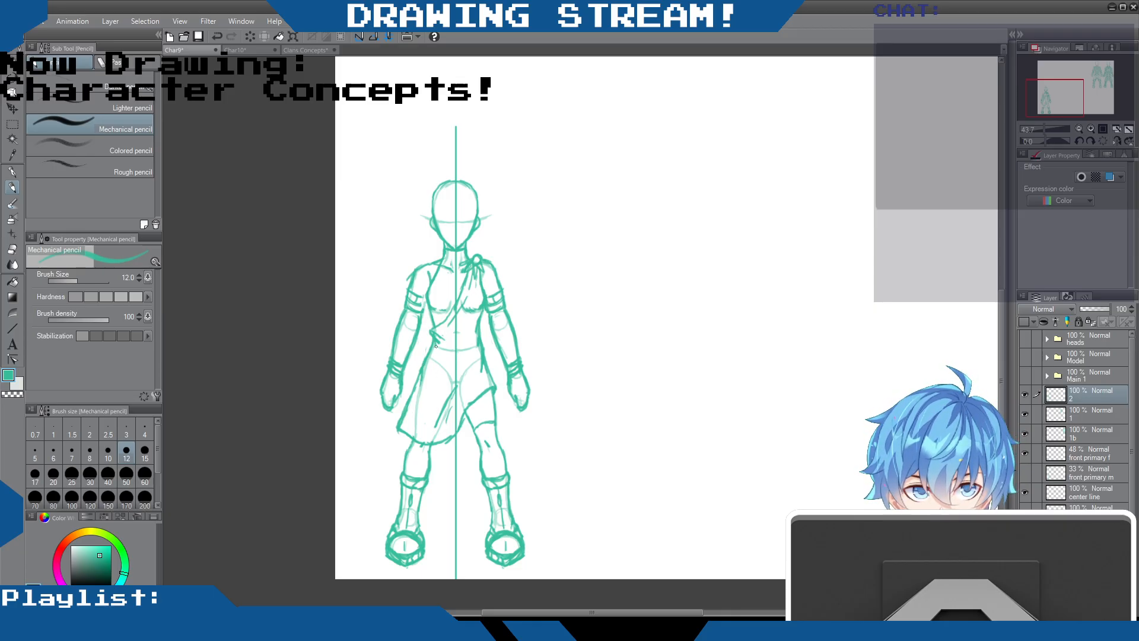
Draw a belt with a small buckle around the waist and clean up the overlapping waist lines around it
left_click_drag(436, 344, 482, 351)
mouse_move(435, 350)
left_mouse_down()
mouse_move(487, 348)
mouse_move(445, 357)
left_mouse_up()
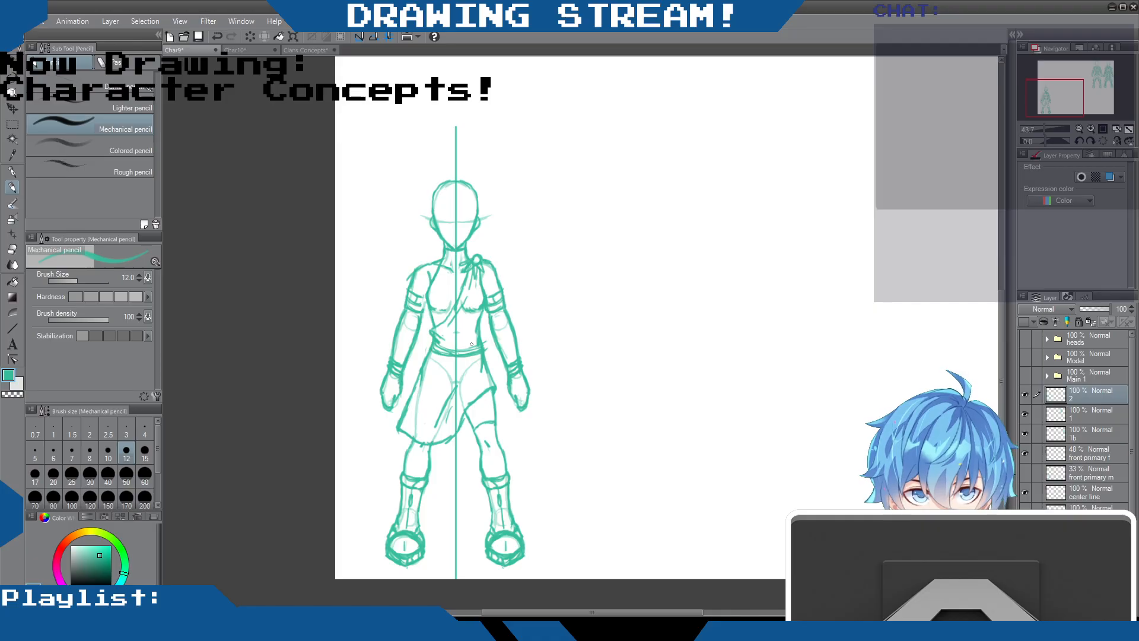
key("e")
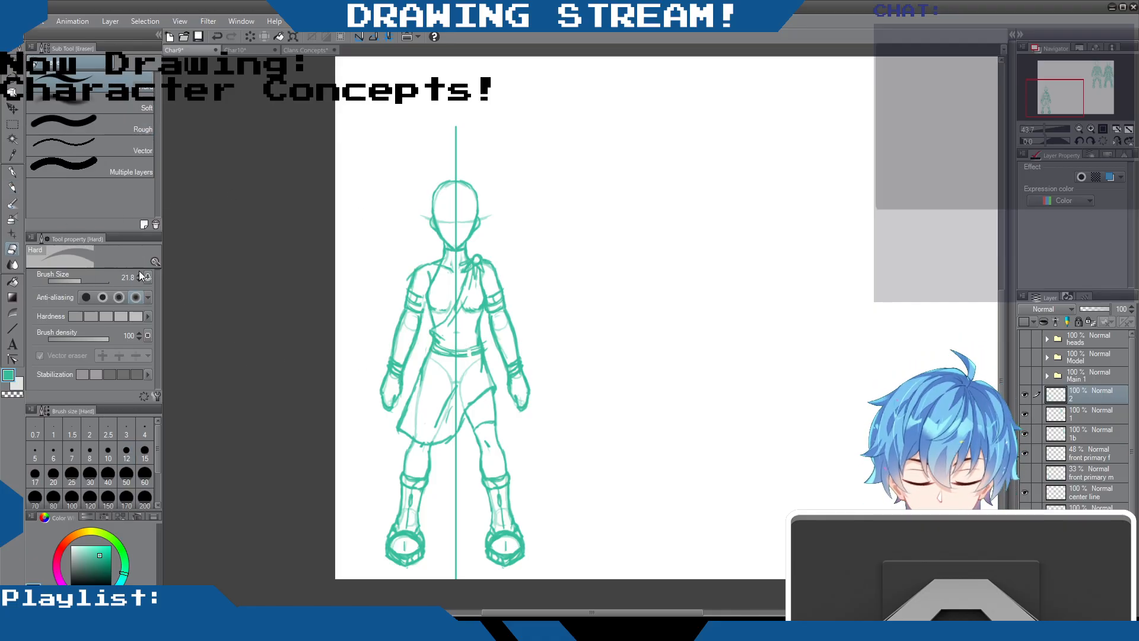
left_click(12, 189)
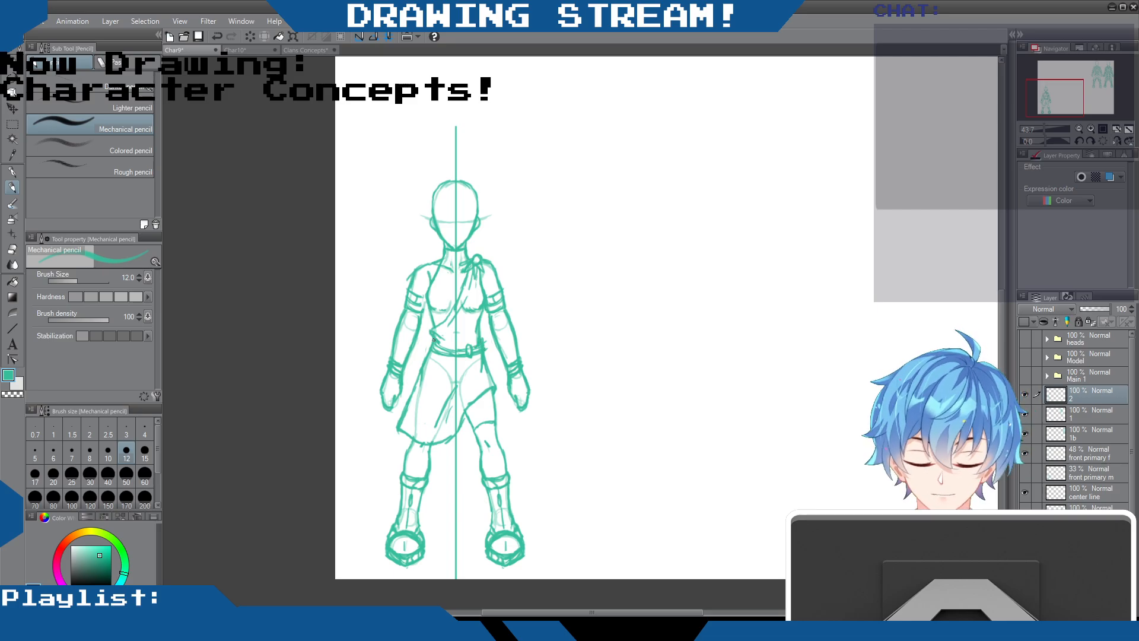
key("e")
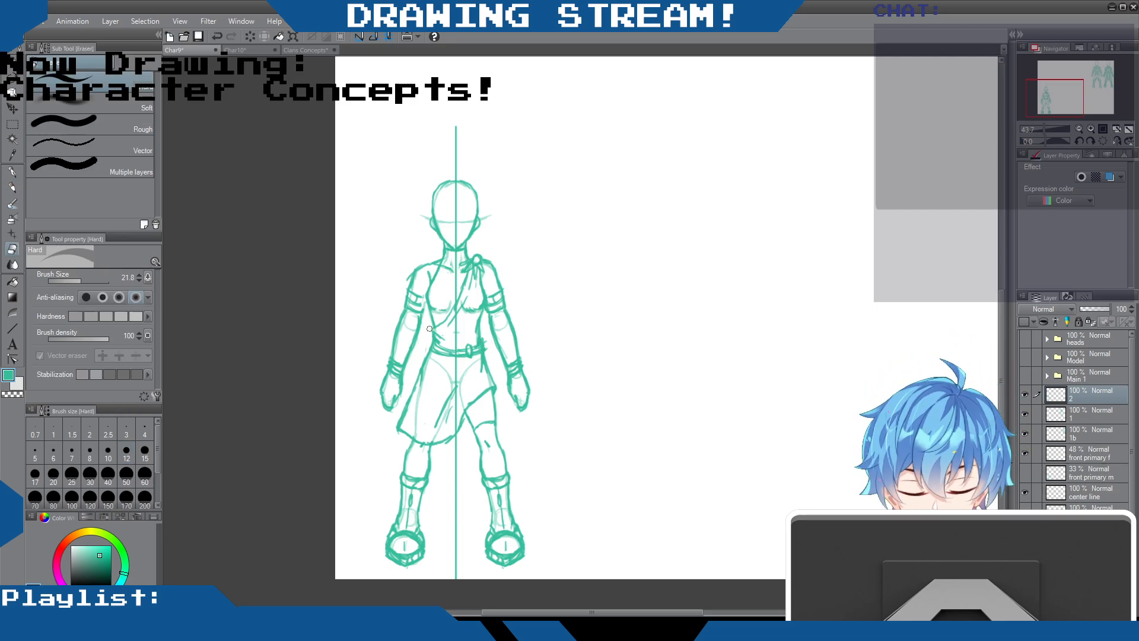
key("p")
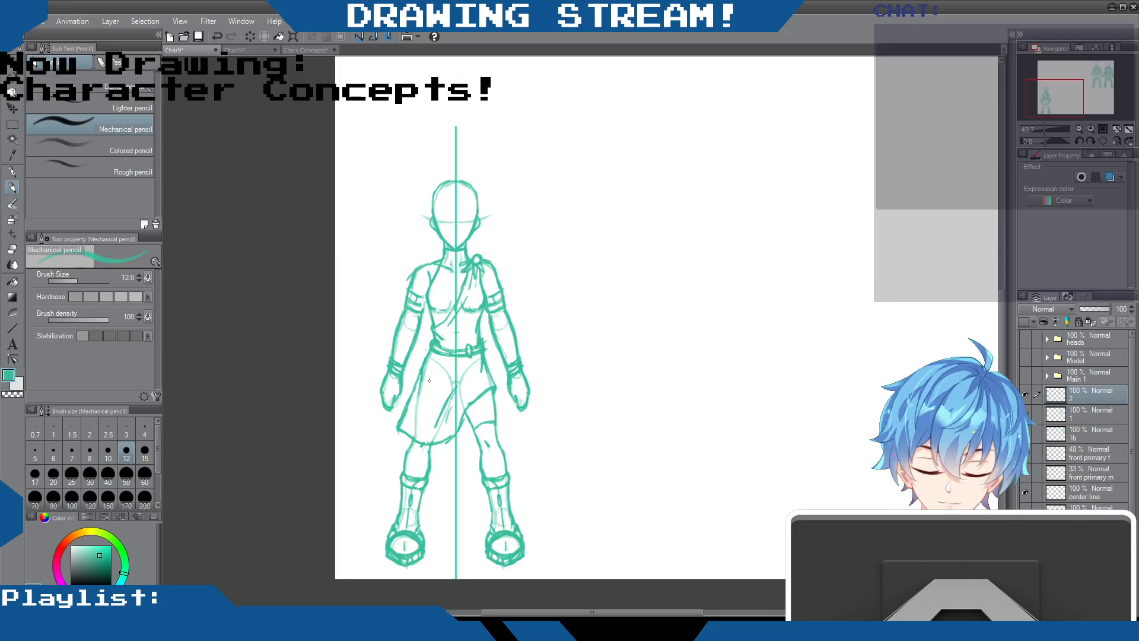
Draw an emblem of two slanted petals above a triangular shape on the skirt's left side and tidy its edges with the eraser
mouse_move(429, 380)
left_mouse_down()
mouse_move(427, 391)
mouse_move(439, 380)
mouse_move(431, 390)
left_mouse_up()
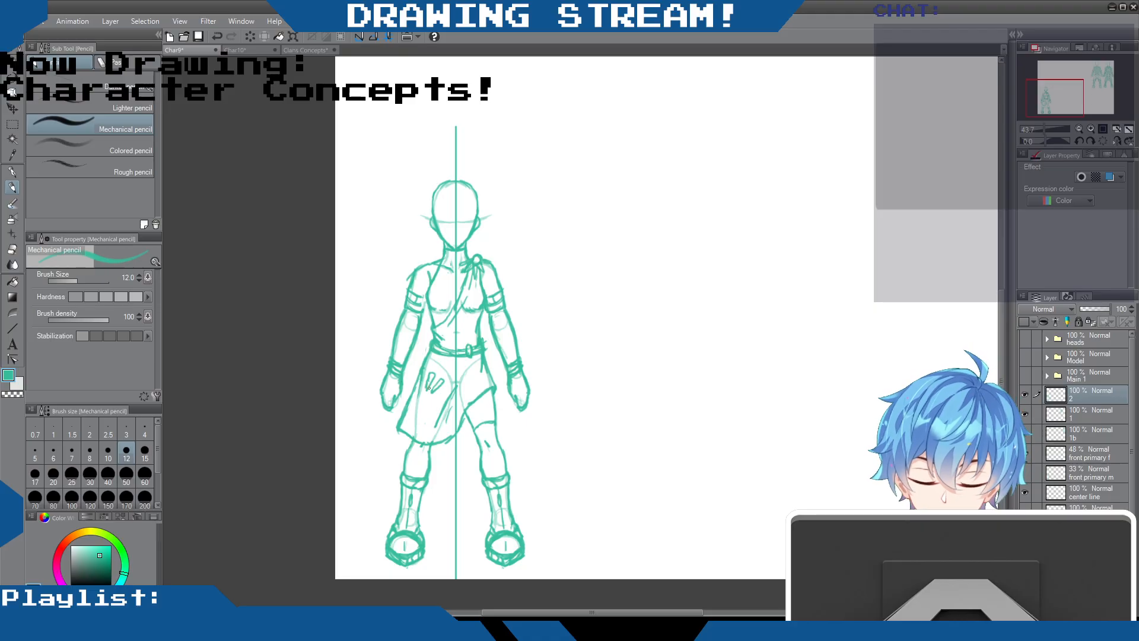
mouse_move(421, 392)
left_mouse_down()
mouse_move(433, 398)
mouse_move(417, 403)
mouse_move(435, 402)
mouse_move(432, 415)
left_mouse_up()
left_click_drag(419, 410, 431, 415)
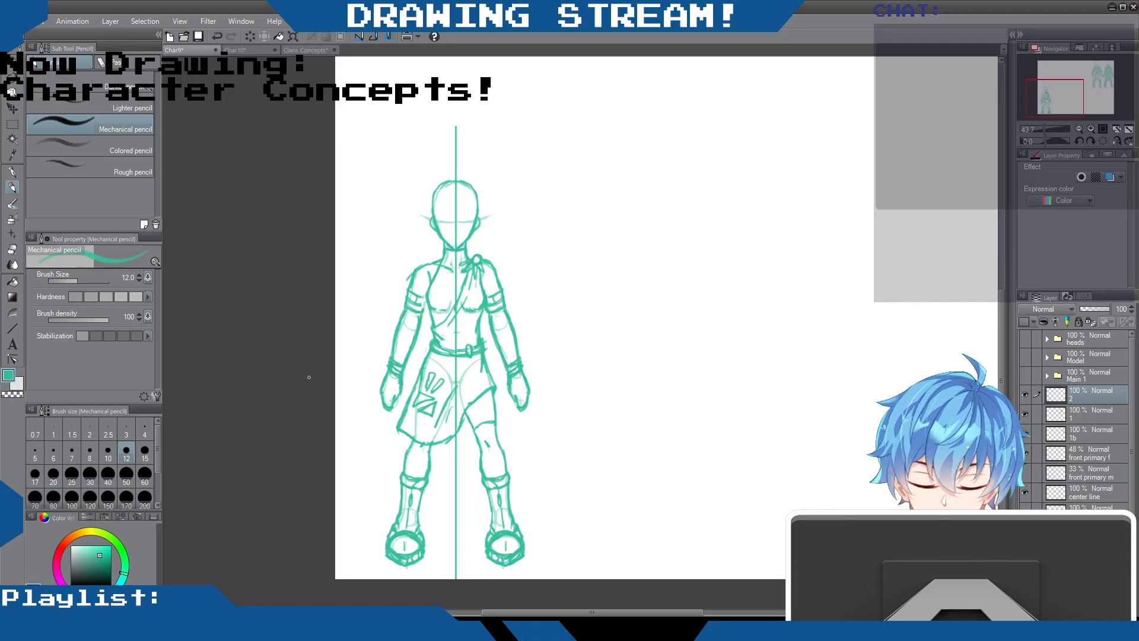
left_click(12, 250)
left_click_drag(421, 385, 418, 387)
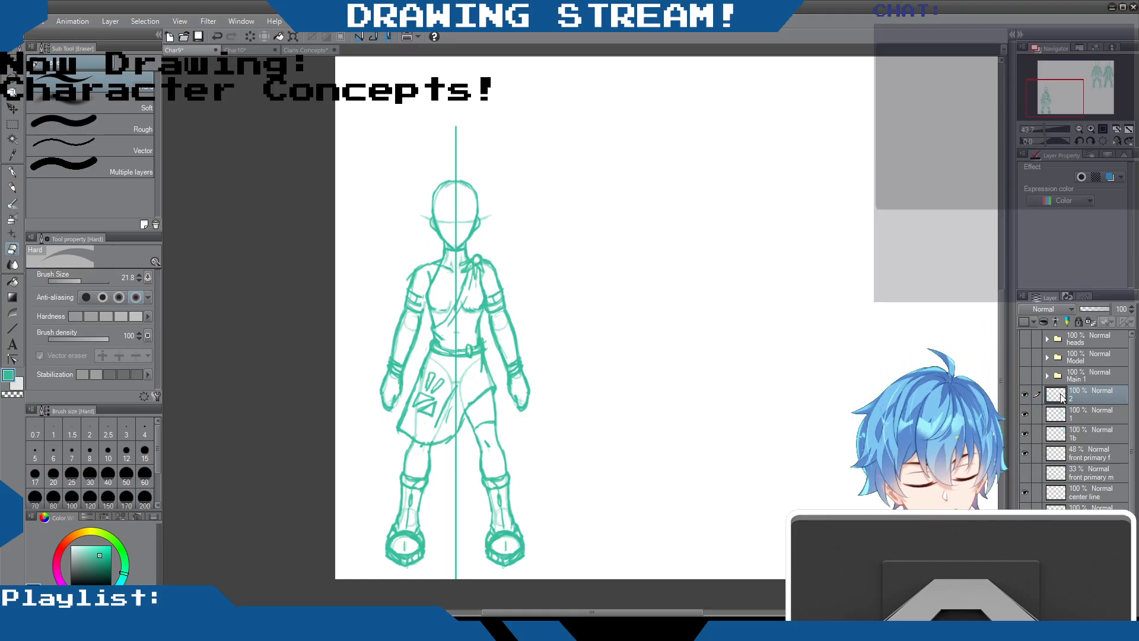
Erase the arm bands from the left upper arm on layer 2 and tidy the shoulder knot
left_click(1024, 395)
left_click(1024, 395)
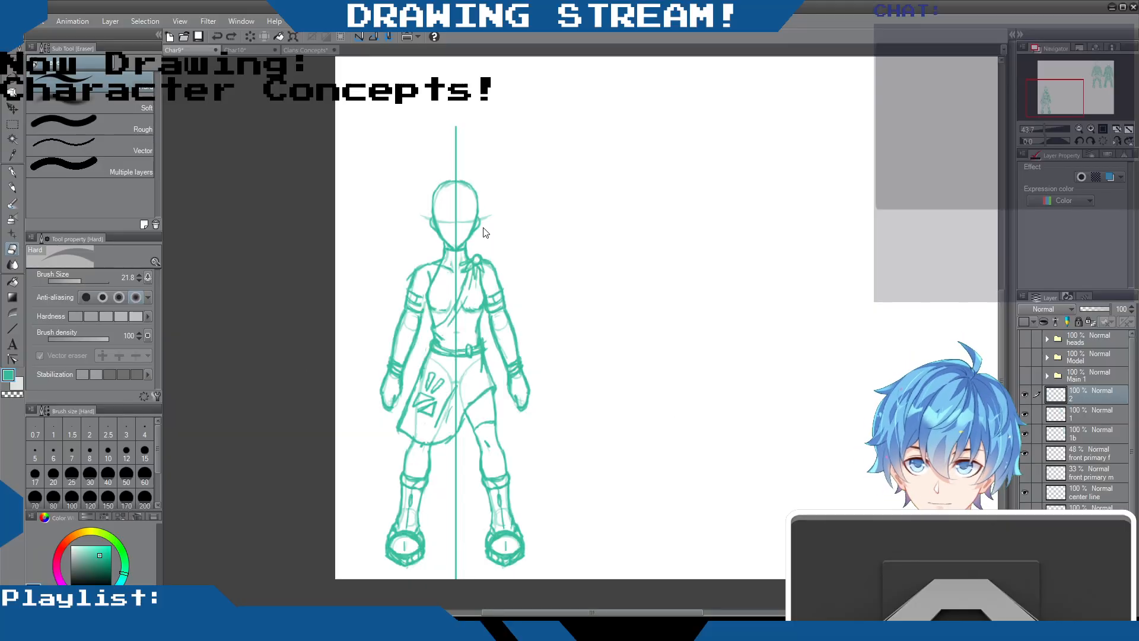
left_click_drag(471, 261, 469, 262)
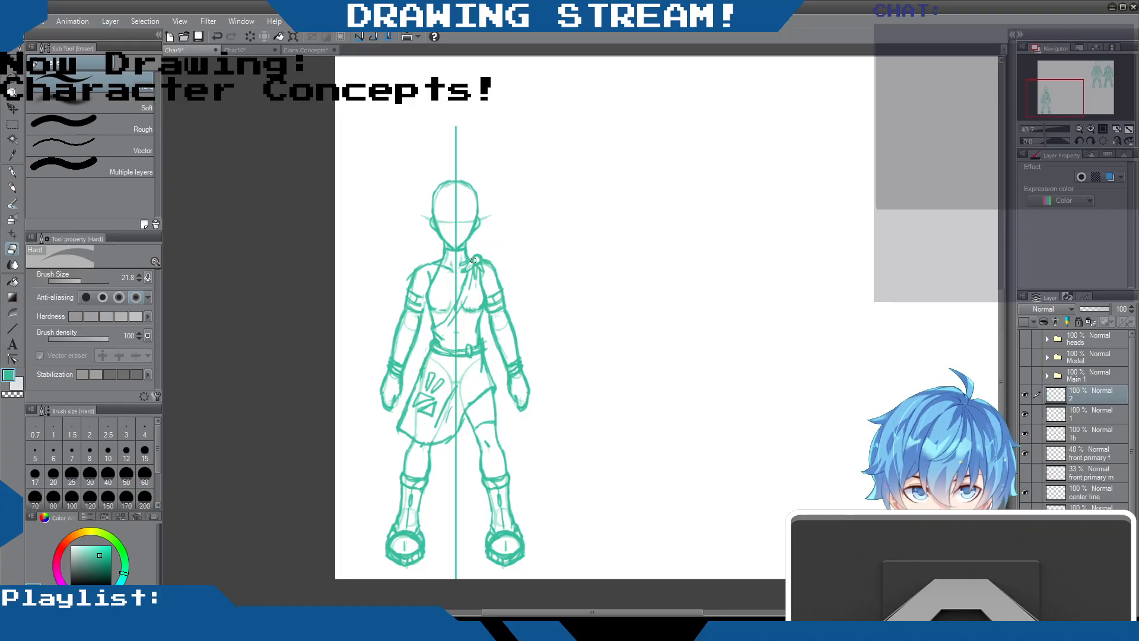
mouse_move(419, 292)
left_mouse_down()
mouse_move(413, 312)
mouse_move(409, 290)
mouse_move(418, 303)
left_mouse_up()
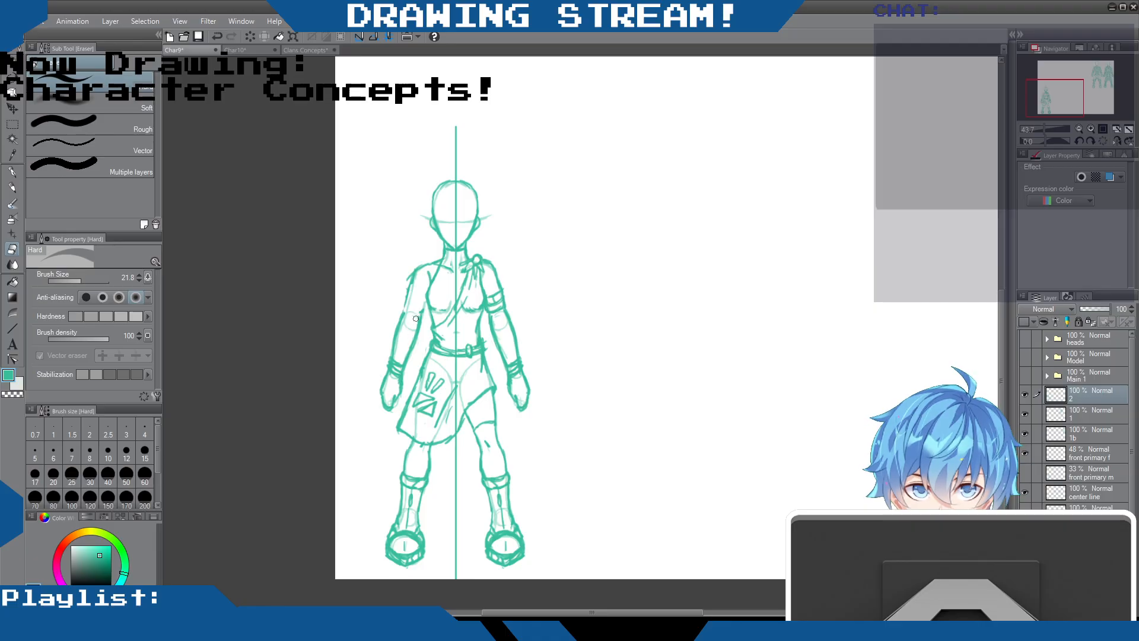
Redraw the left shoulder and arm outline with wrap lines above the left wrist, and save the drawing
left_click(12, 187)
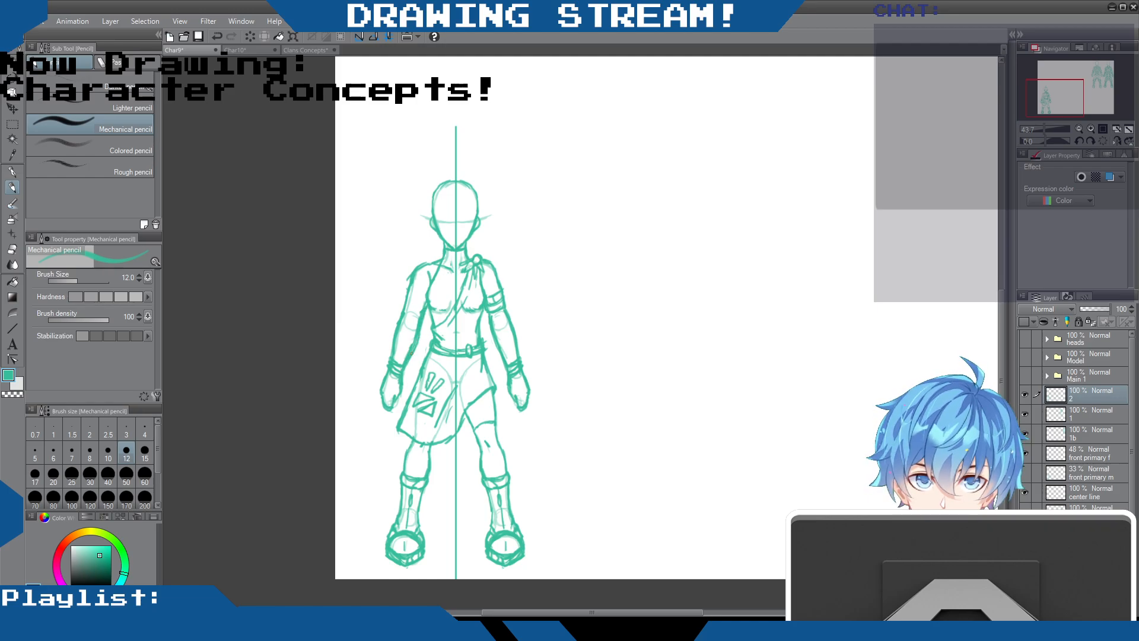
left_click(12, 249)
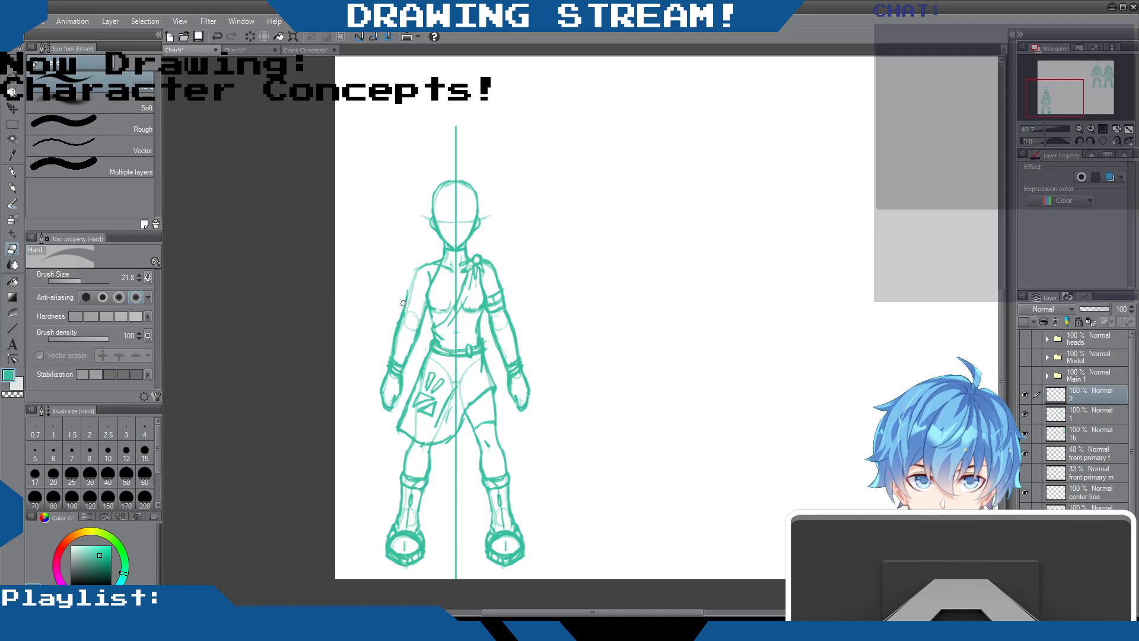
left_click(11, 188)
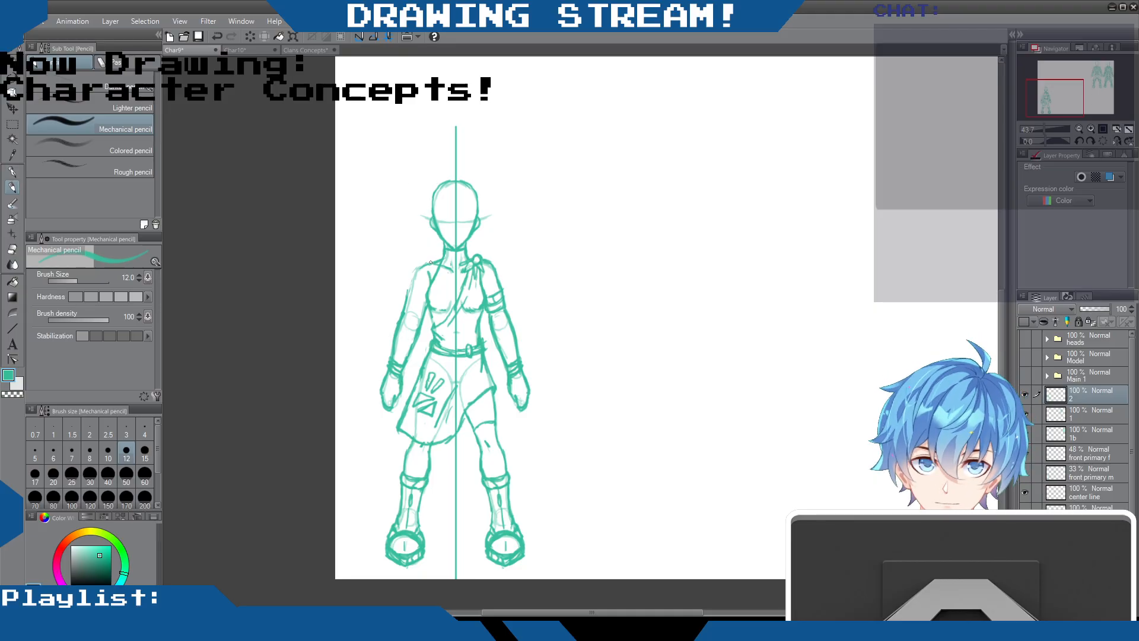
mouse_move(434, 262)
left_mouse_down()
mouse_move(413, 276)
mouse_move(408, 305)
left_mouse_up()
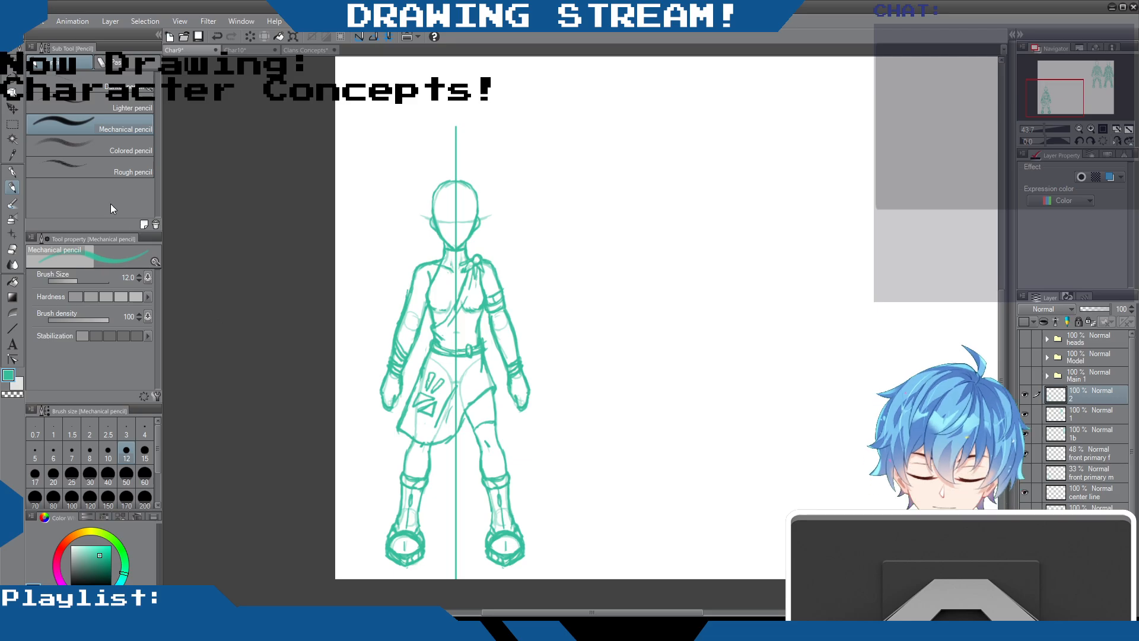
left_click(201, 34)
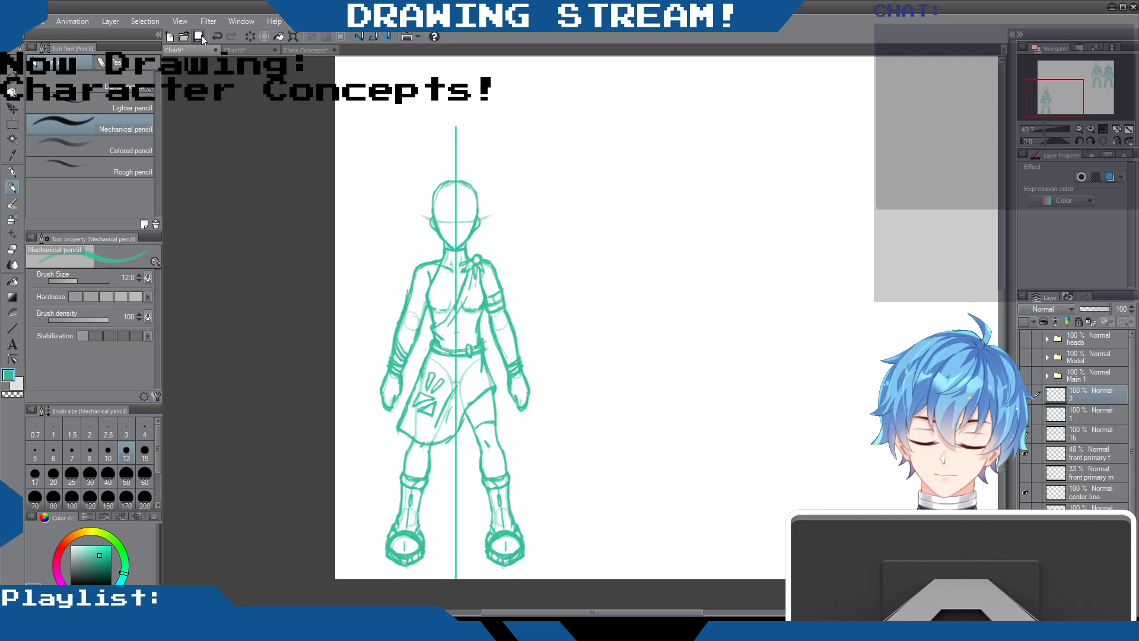
Erase the rough right waist edge above the belt, redraw it with the Mechanical pencil, and reinforce the skirt's lower hem
left_click(13, 249)
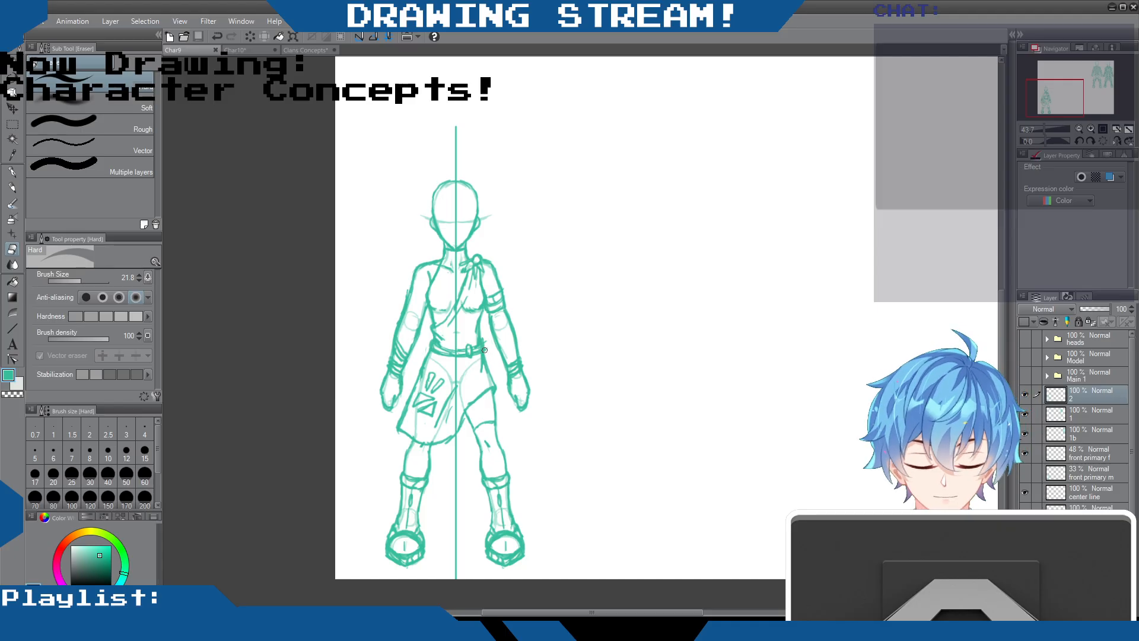
left_click_drag(479, 337, 488, 351)
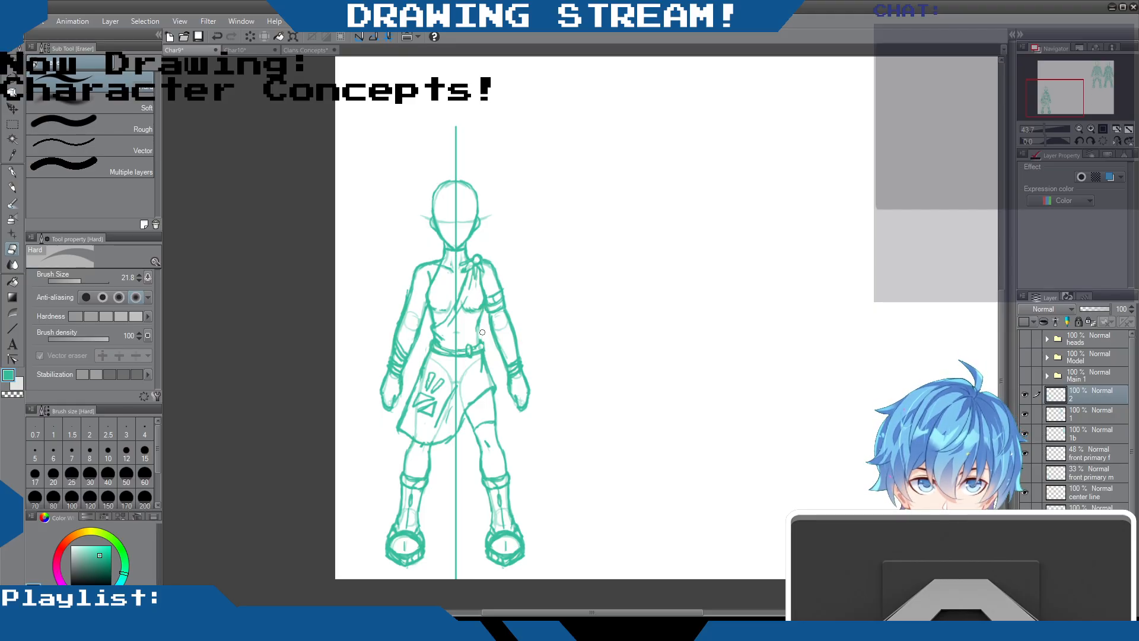
key("p")
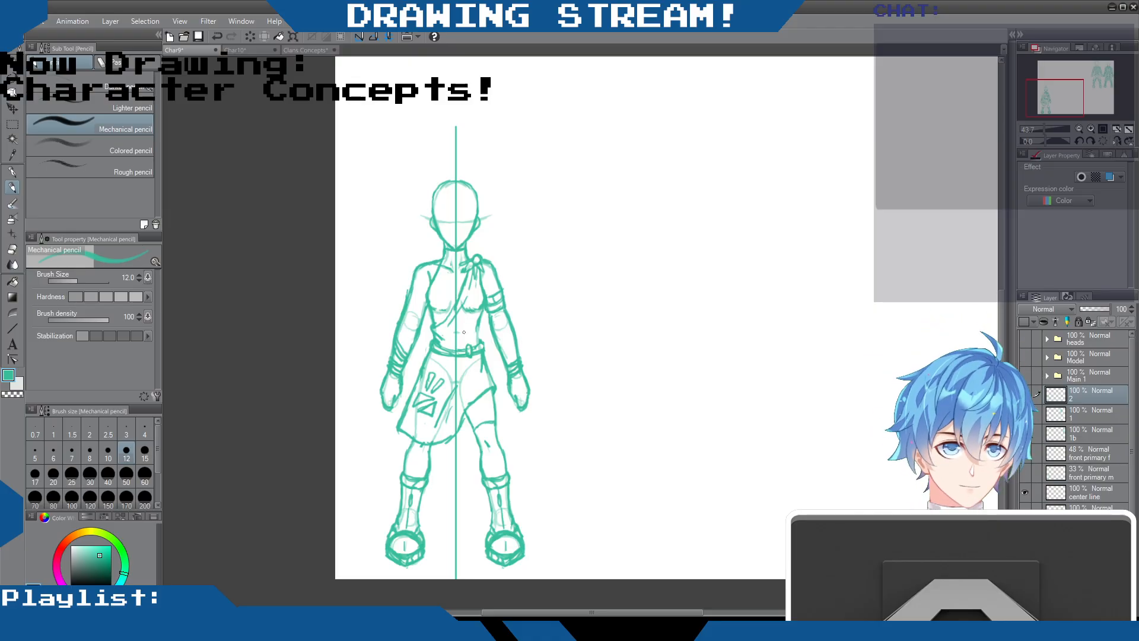
left_click_drag(481, 313, 480, 335)
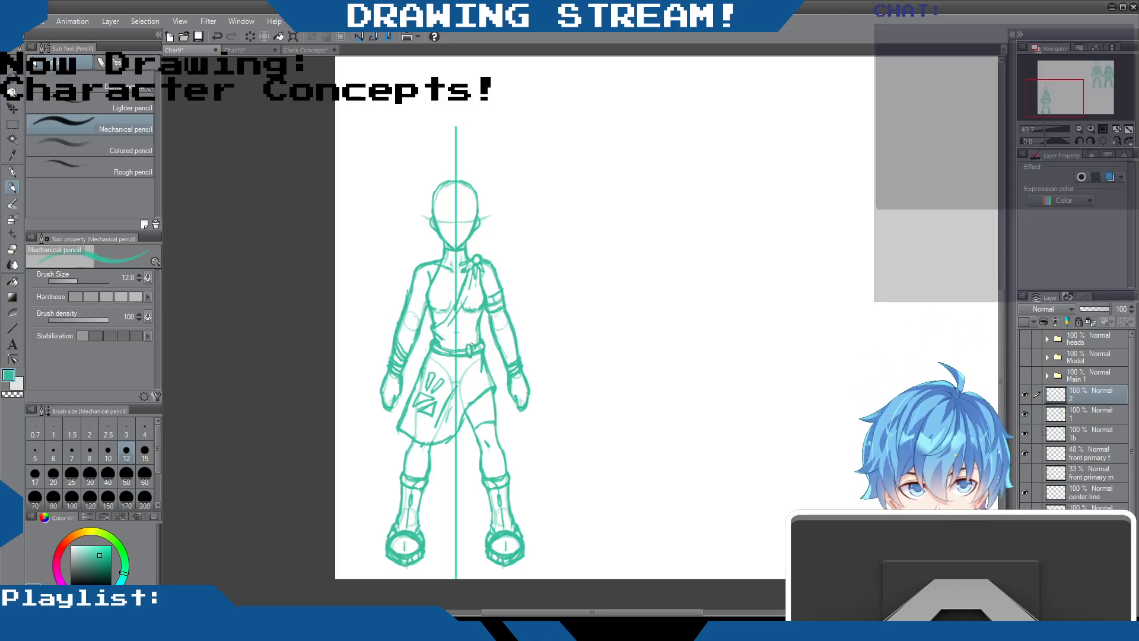
mouse_move(452, 443)
left_mouse_down()
mouse_move(409, 437)
mouse_move(419, 443)
left_mouse_up()
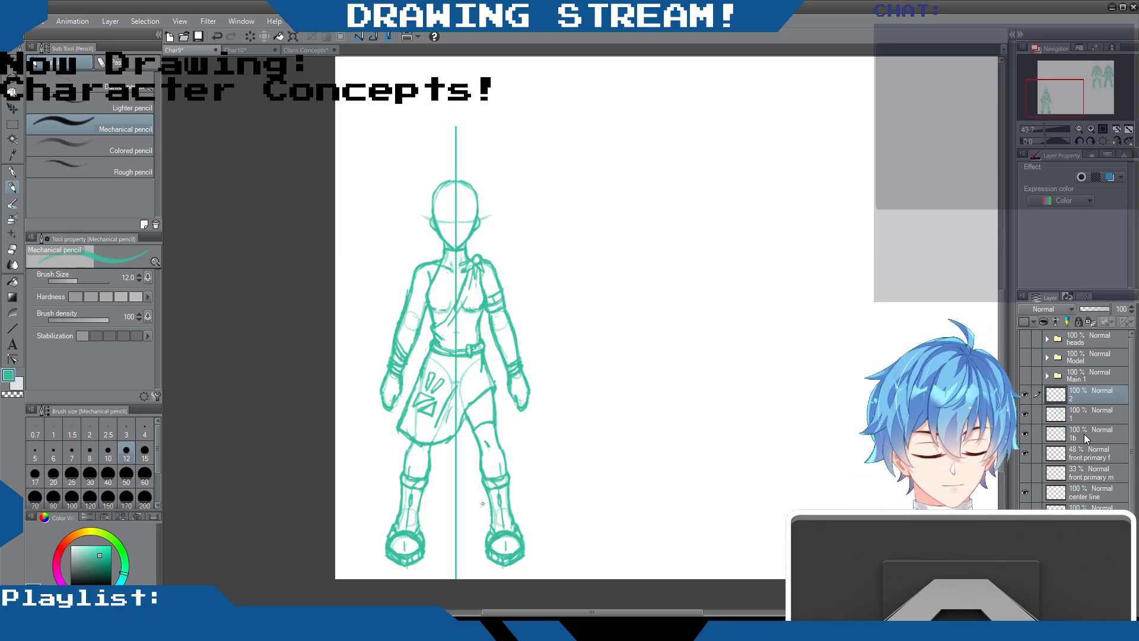
Hide the "front primary f" and "center line" guide layers
left_click(1023, 453)
left_click(1024, 492)
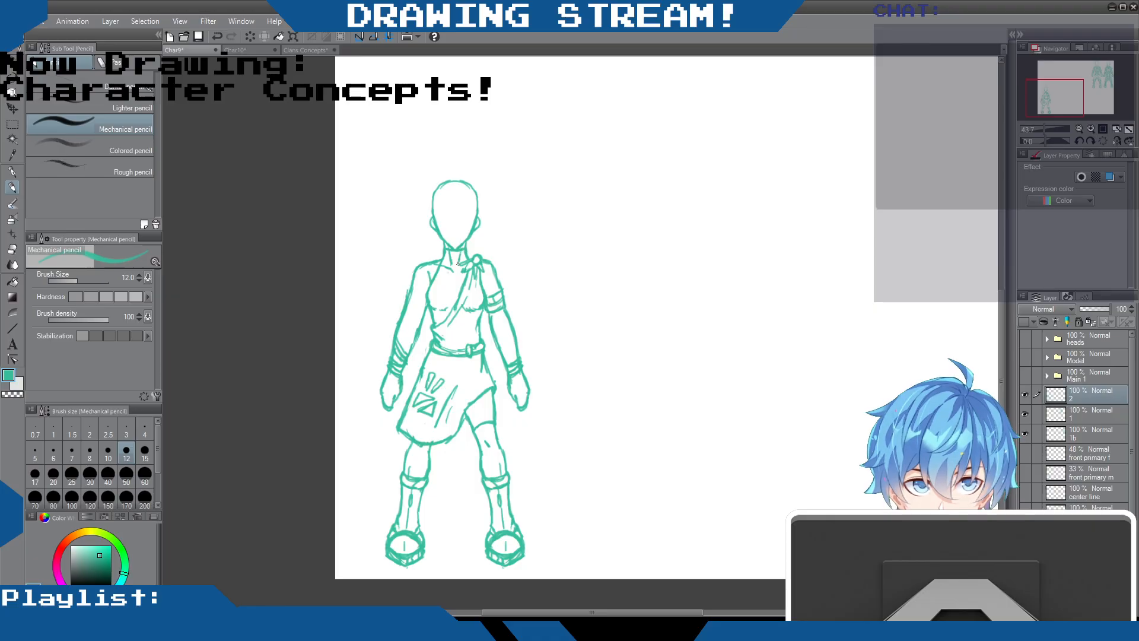
Refine the shoulder knot, neck-to-shoulder slope and chest lines, alternating between the Mechanical pencil and the Hard eraser
mouse_move(473, 263)
left_mouse_down()
mouse_move(463, 271)
mouse_move(480, 263)
left_mouse_up()
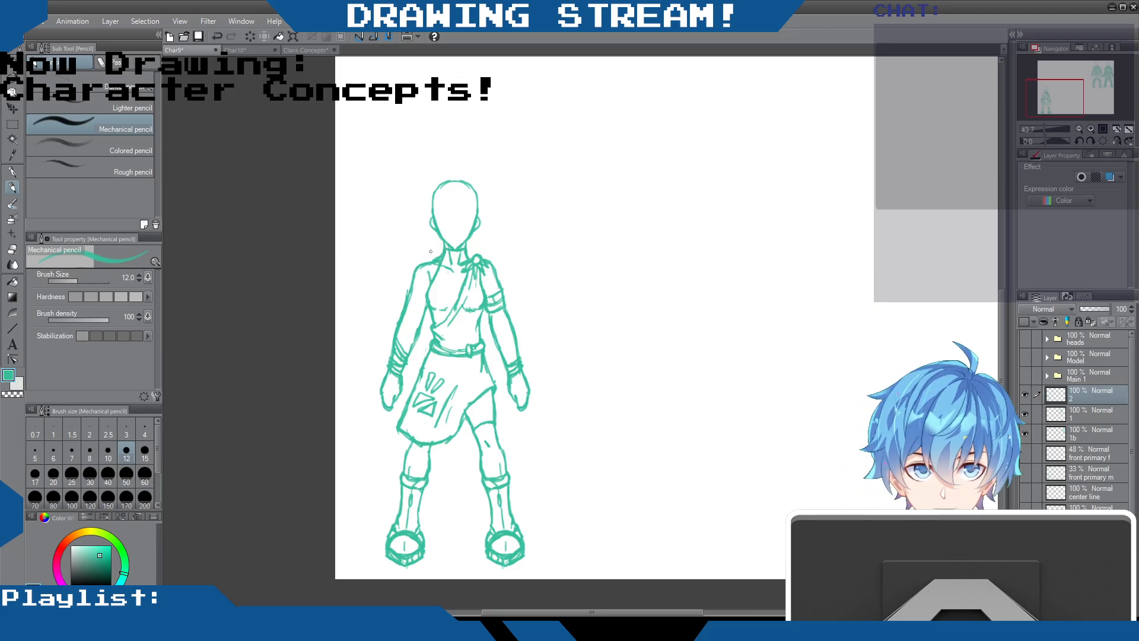
left_click(12, 249)
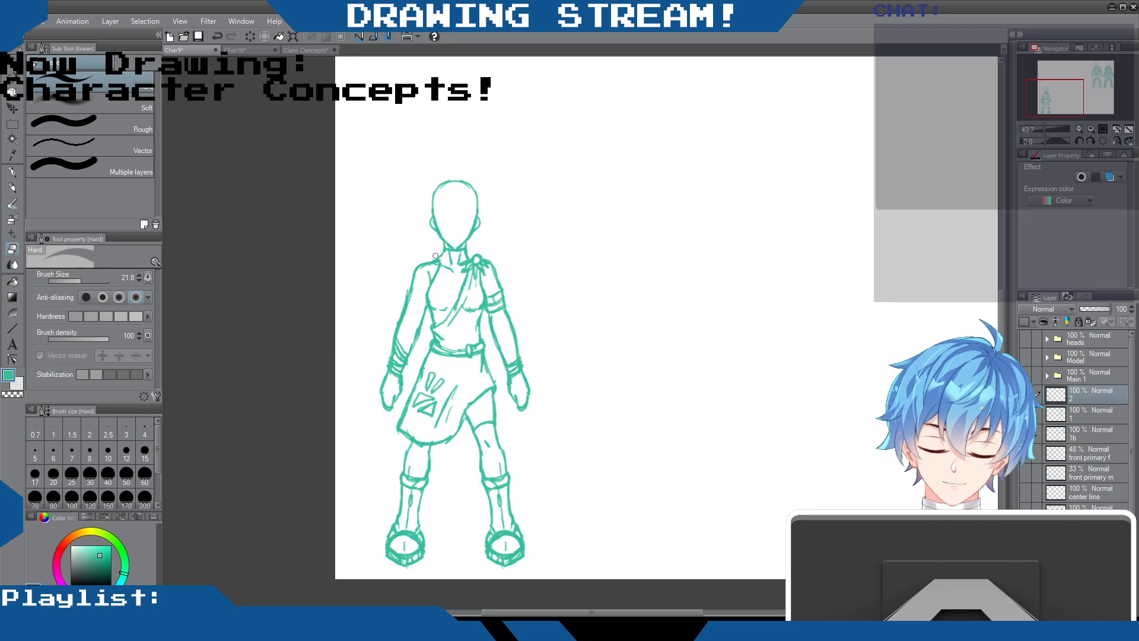
left_click(12, 187)
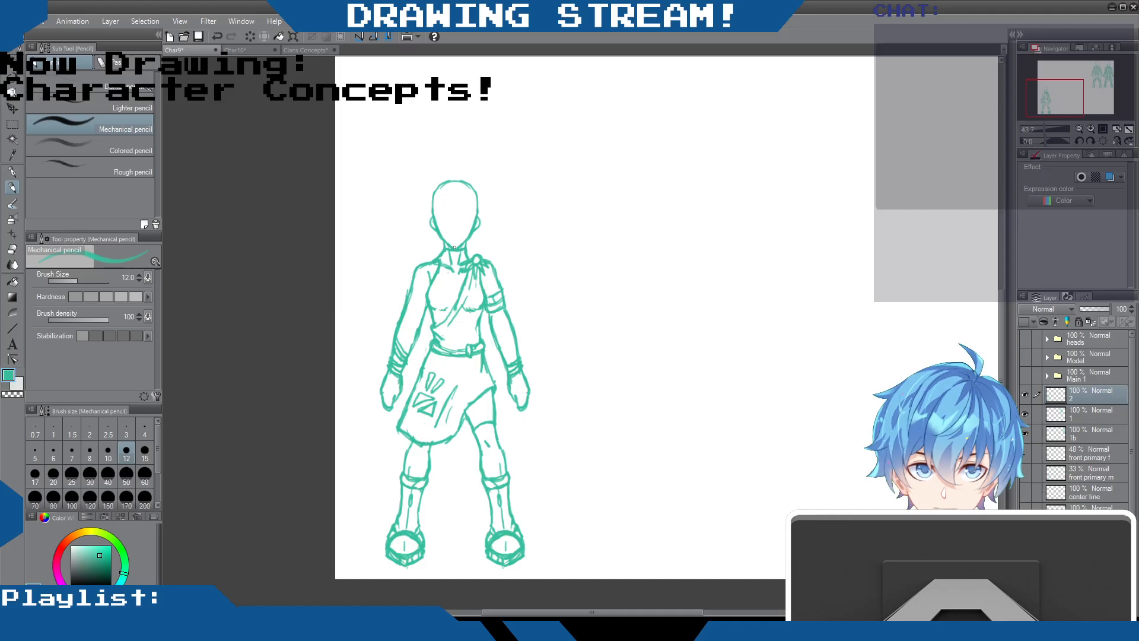
left_click(11, 249)
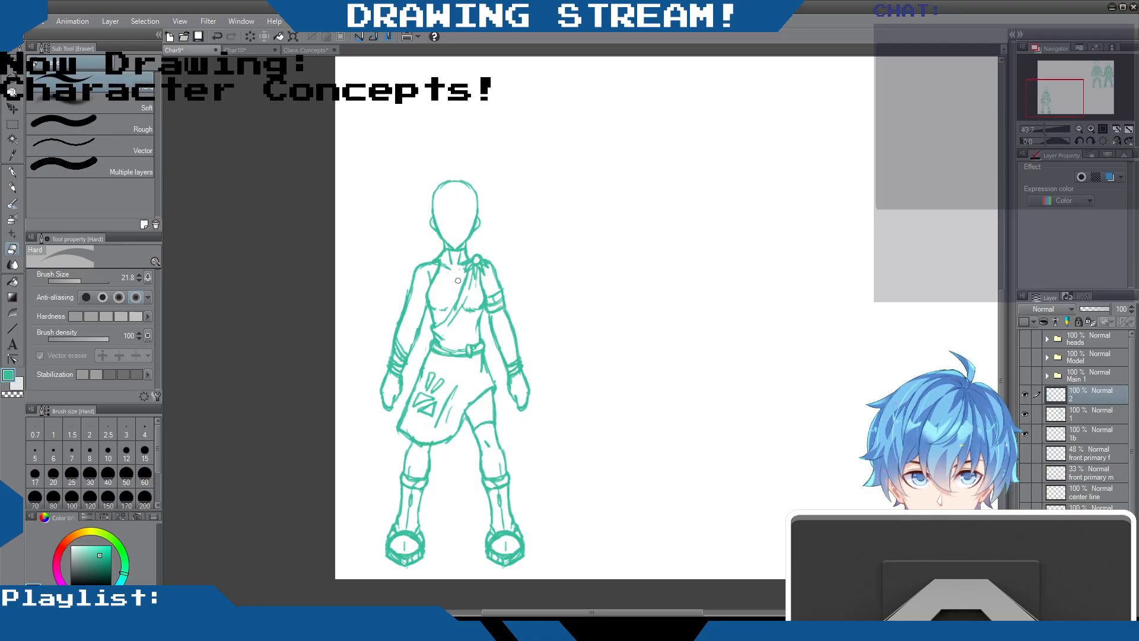
left_click(13, 188)
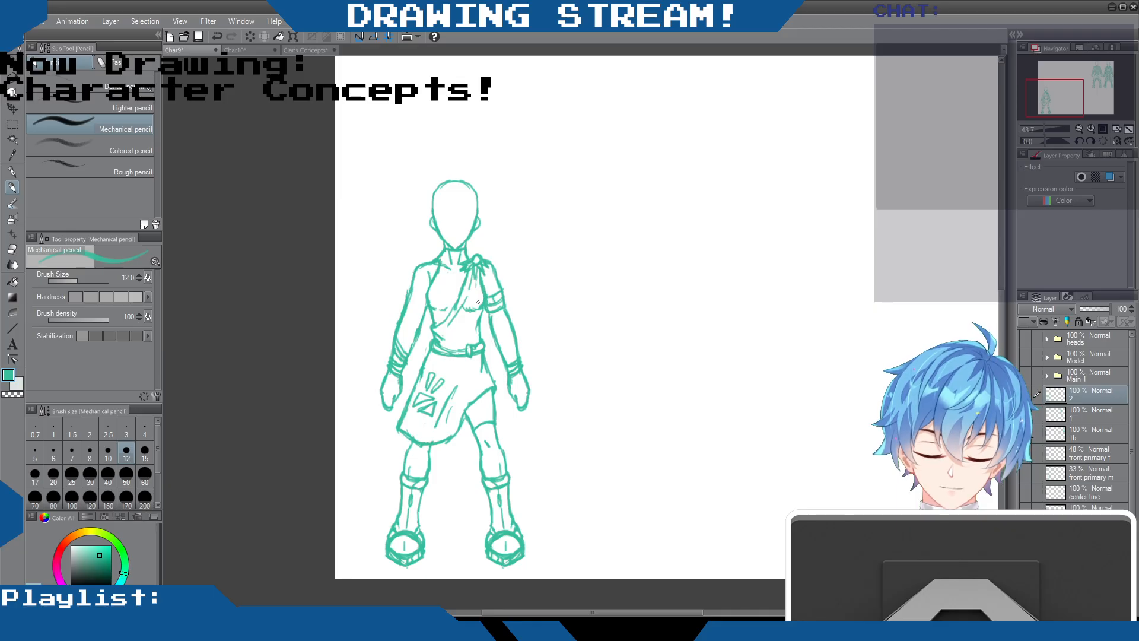
left_click(12, 249)
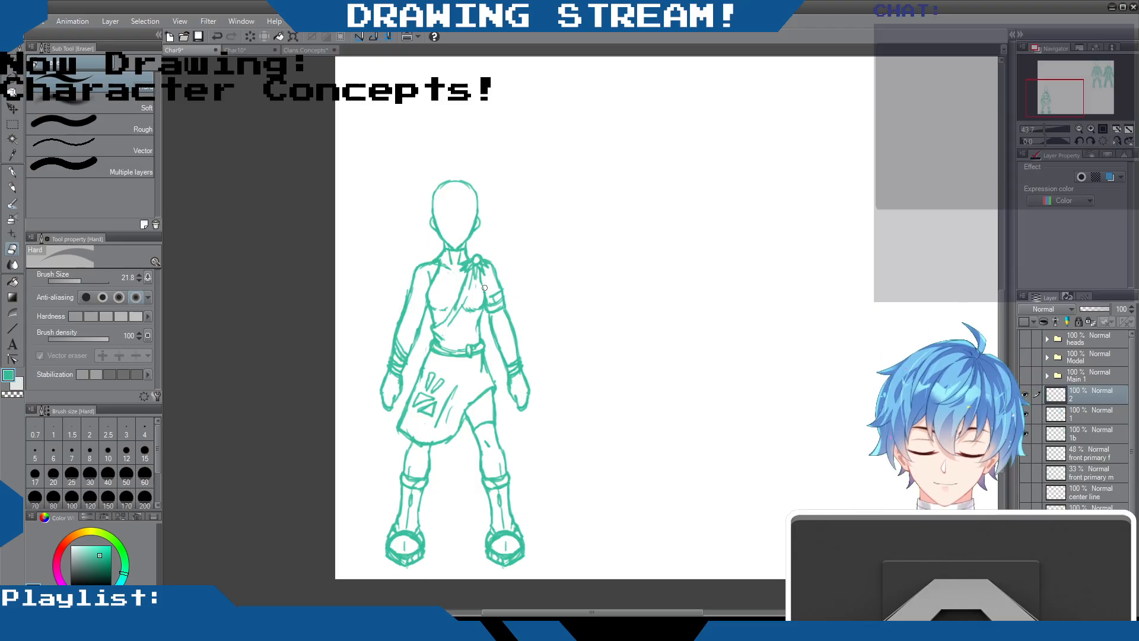
Touch up the skirt's fold lines and slanted right edge below the belt with the Mechanical pencil
key("p")
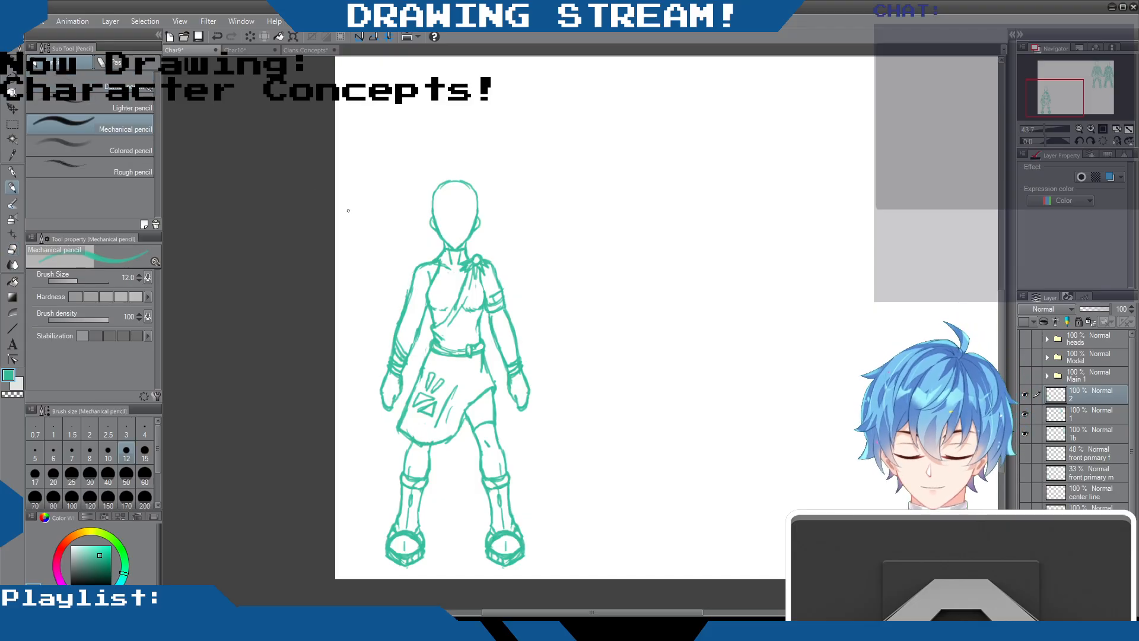
mouse_move(468, 354)
left_mouse_down()
mouse_move(436, 361)
mouse_move(451, 408)
left_mouse_up()
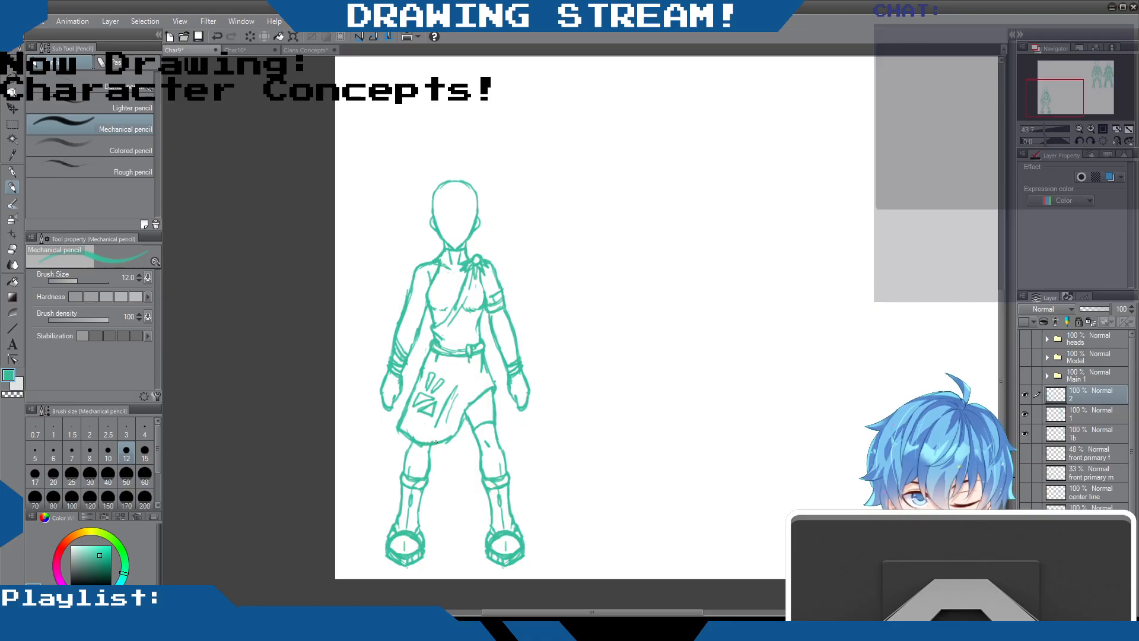
left_click_drag(471, 395, 454, 437)
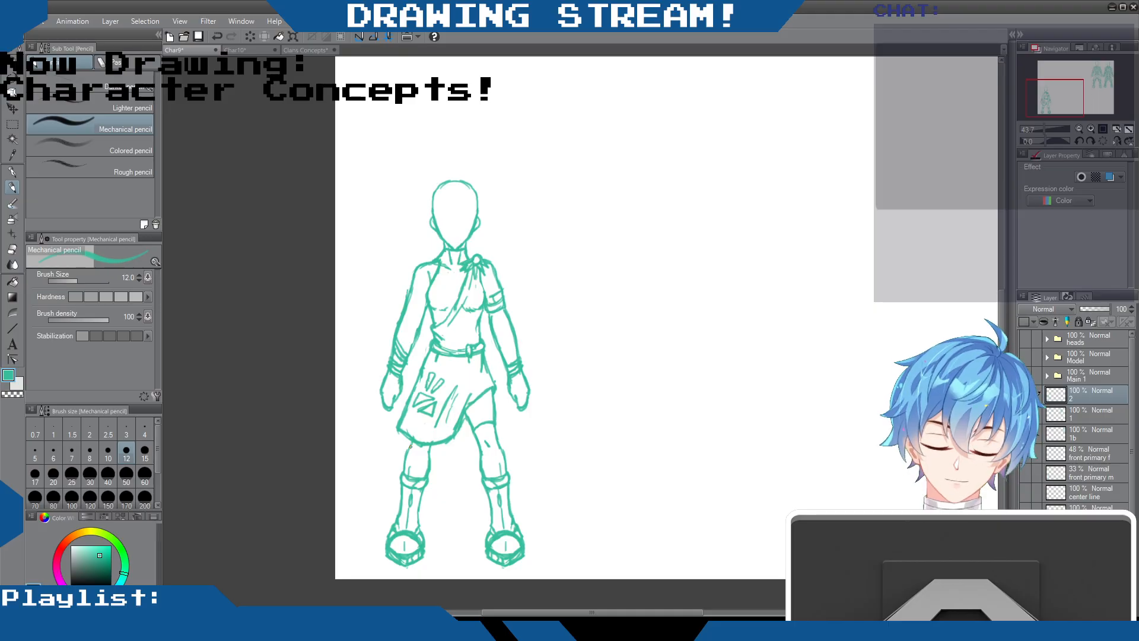
left_click(12, 249)
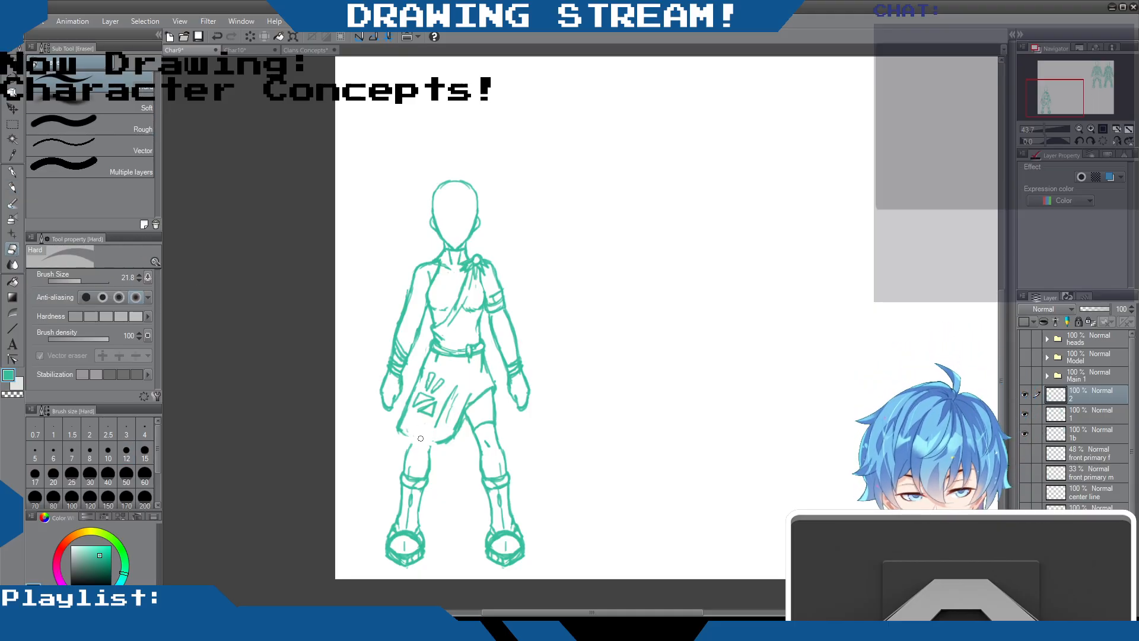
mouse_move(478, 393)
left_mouse_down()
mouse_move(452, 431)
mouse_move(477, 401)
left_mouse_up()
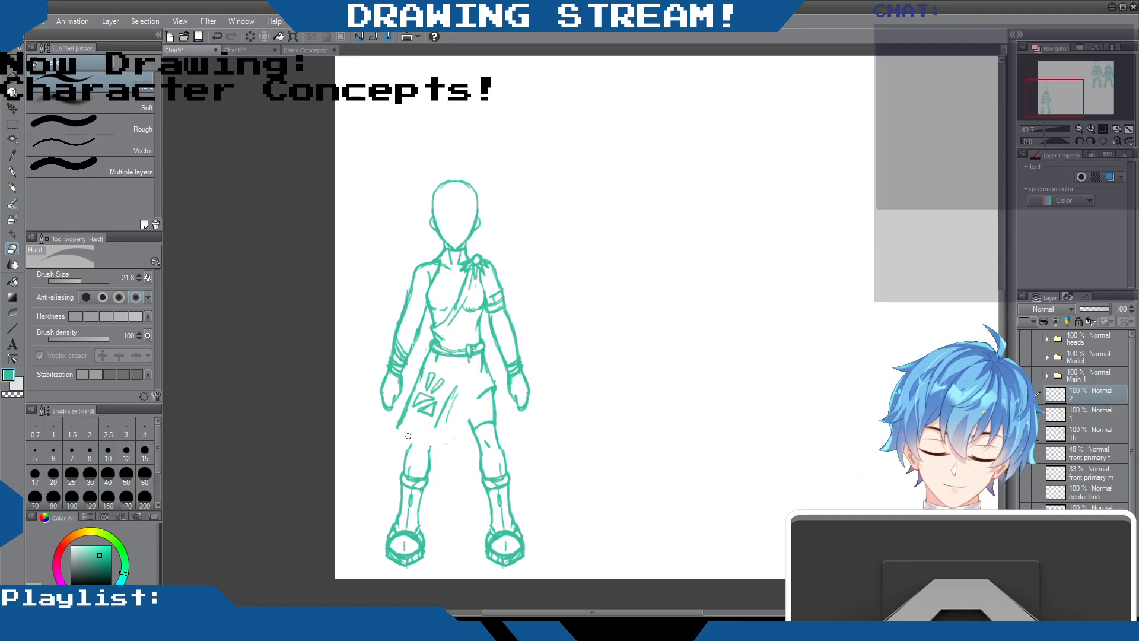
left_click(18, 186)
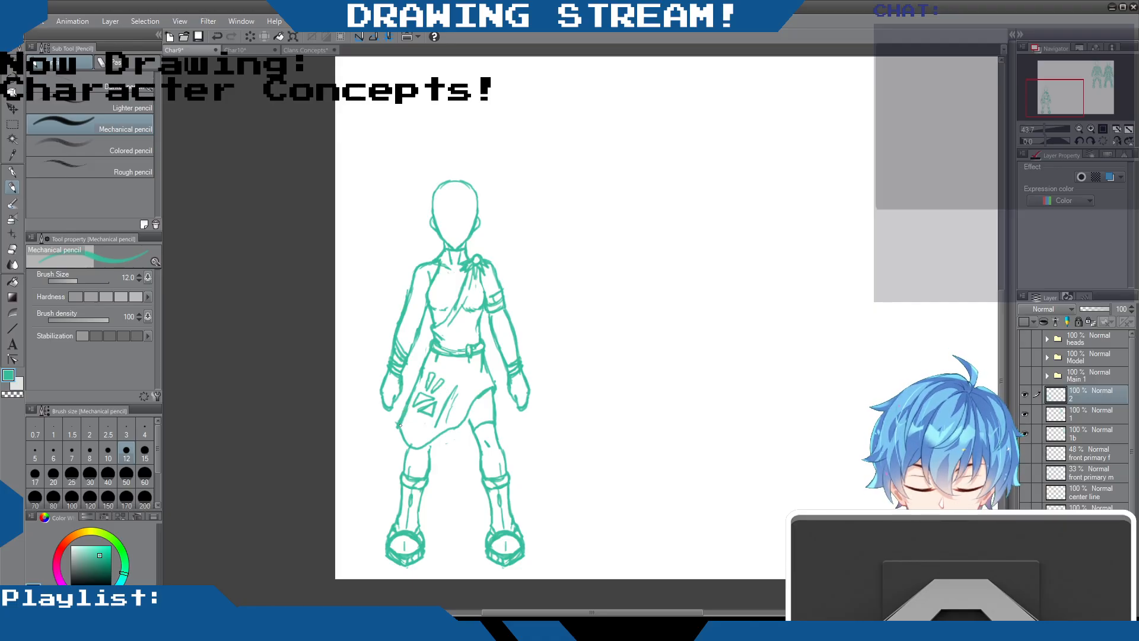
left_click_drag(408, 445, 404, 415)
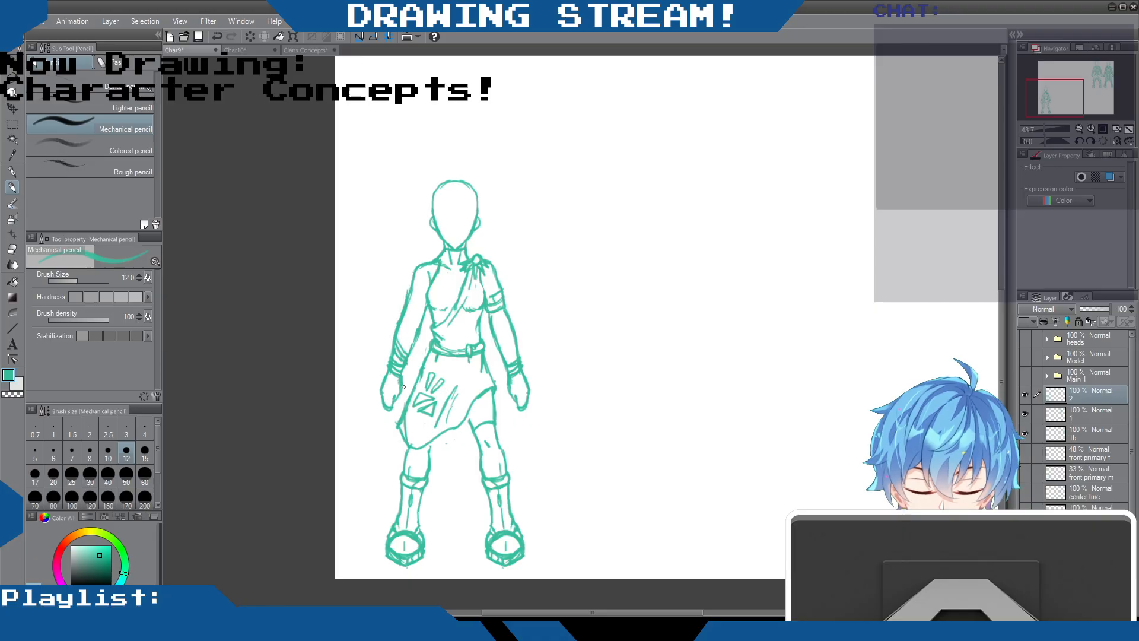
key("ctrl+z")
key("ctrl+z")
key("ctrl+z")
key("ctrl+z")
key("ctrl+z")
key("ctrl+z")
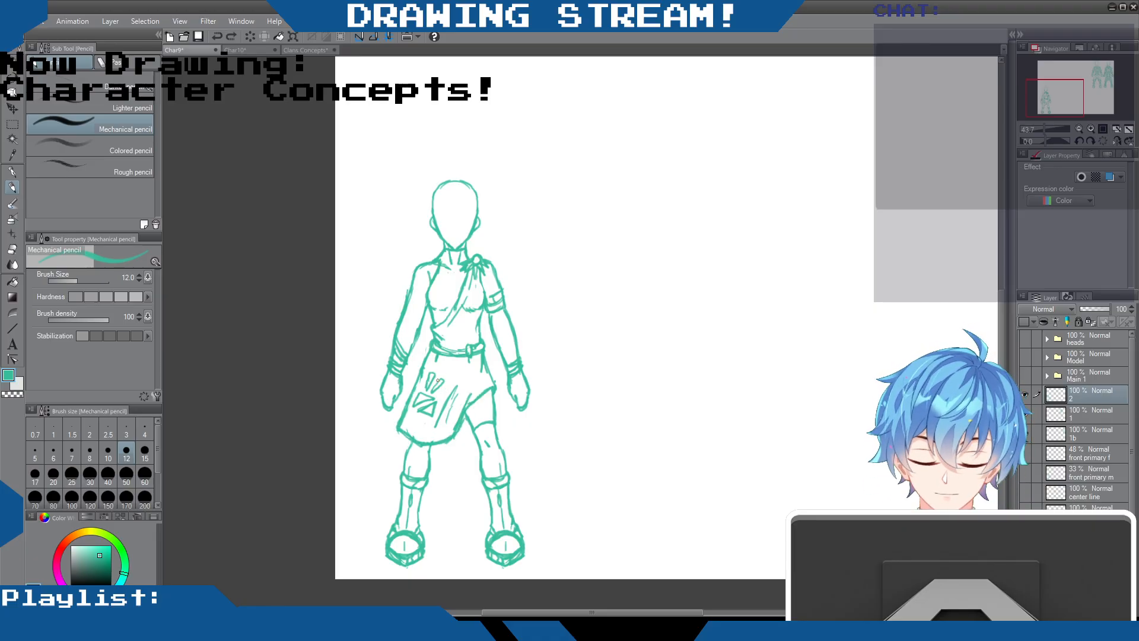
left_click_drag(475, 389, 451, 435)
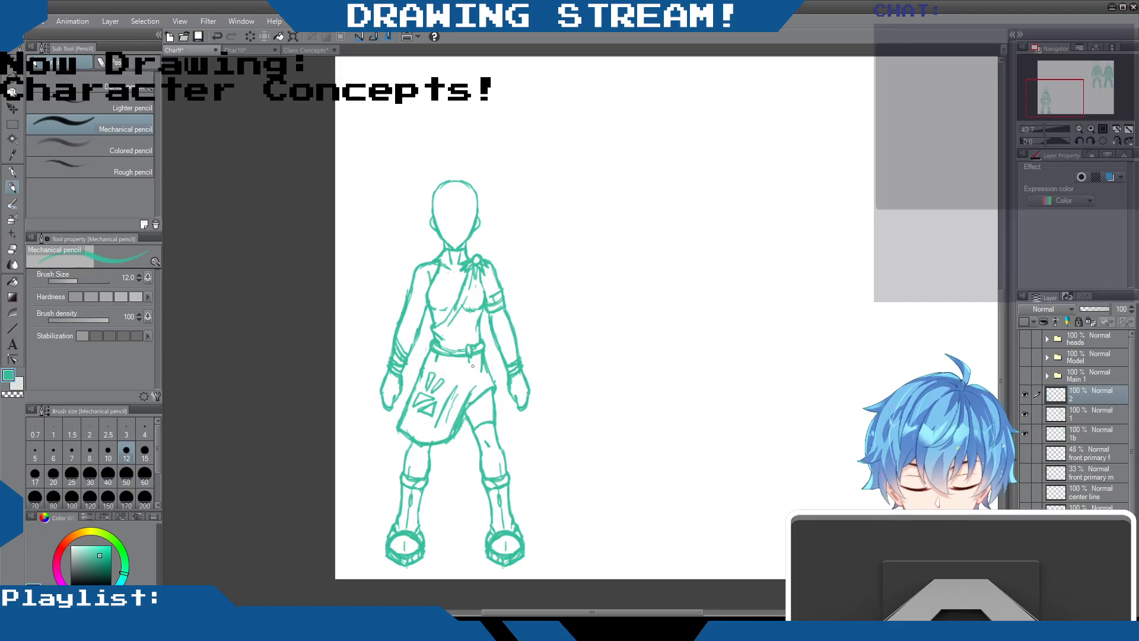
key("ctrl+z")
Erase the skirt's slanted right edge and lower-left corner with the Hard eraser, and redraw them with the Mechanical pencil as a rounder, shorter outline
left_click(13, 249)
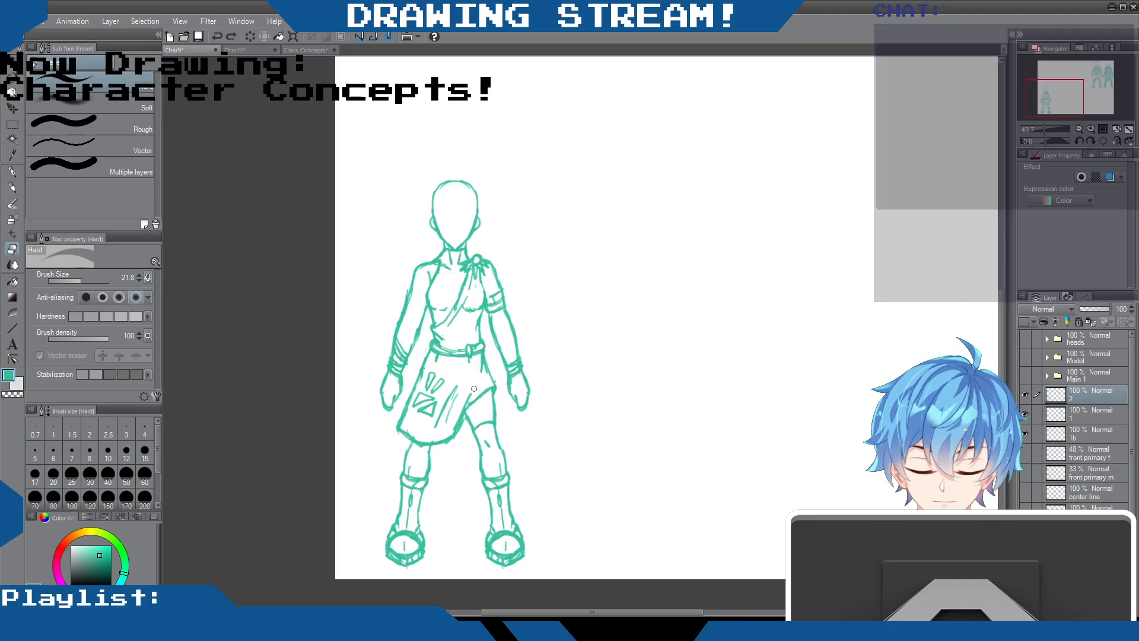
left_click_drag(476, 385, 453, 442)
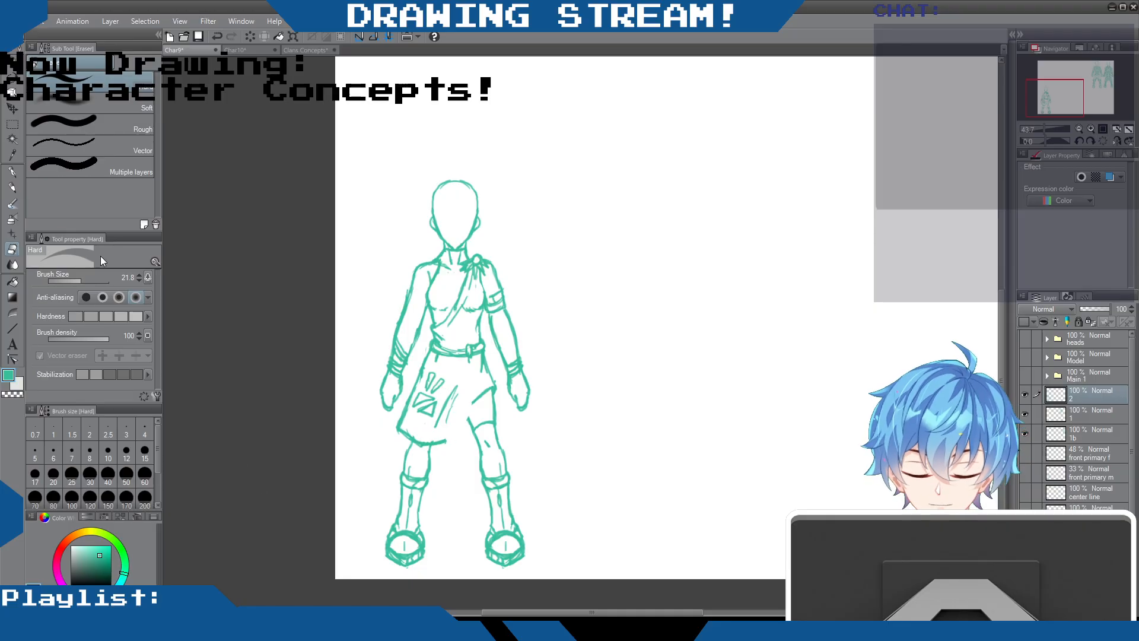
left_click(12, 187)
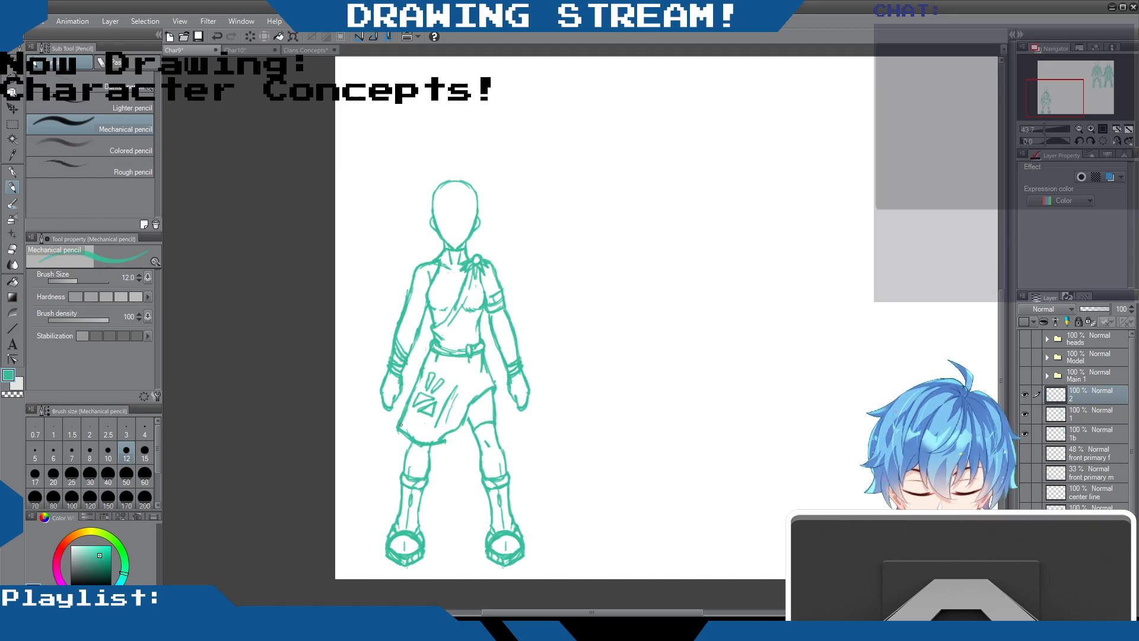
left_click(11, 249)
left_click_drag(410, 385, 405, 431)
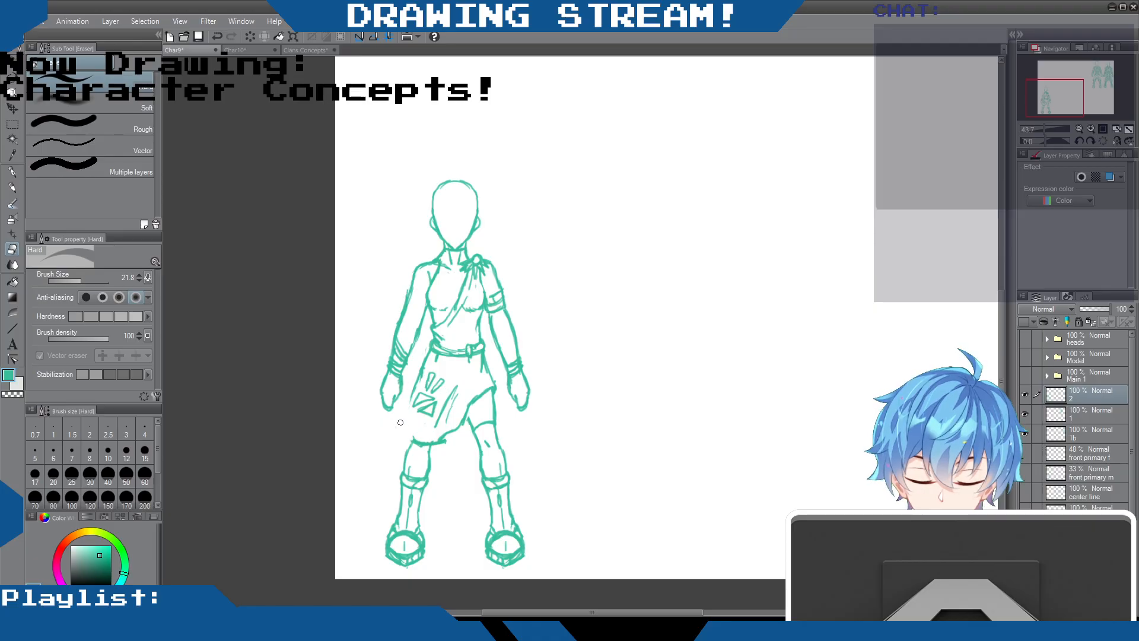
left_click(11, 188)
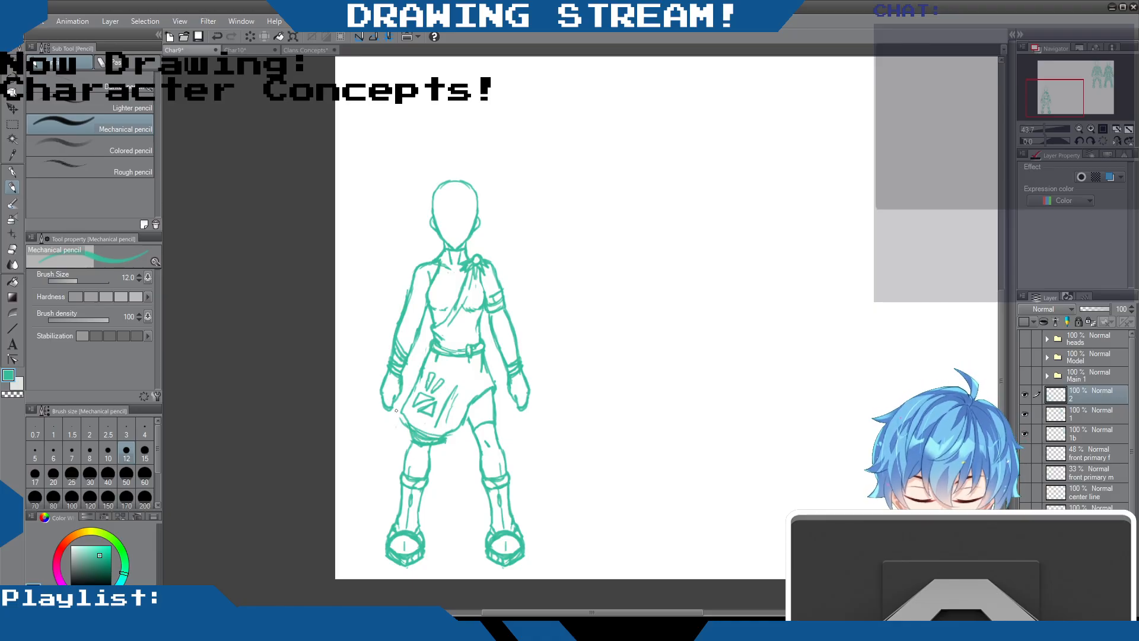
Erase the doubled hem lines and redraw a single curved hem with the thigh outline beneath it, using the Hard eraser and Mechanical pencil
left_click(13, 250)
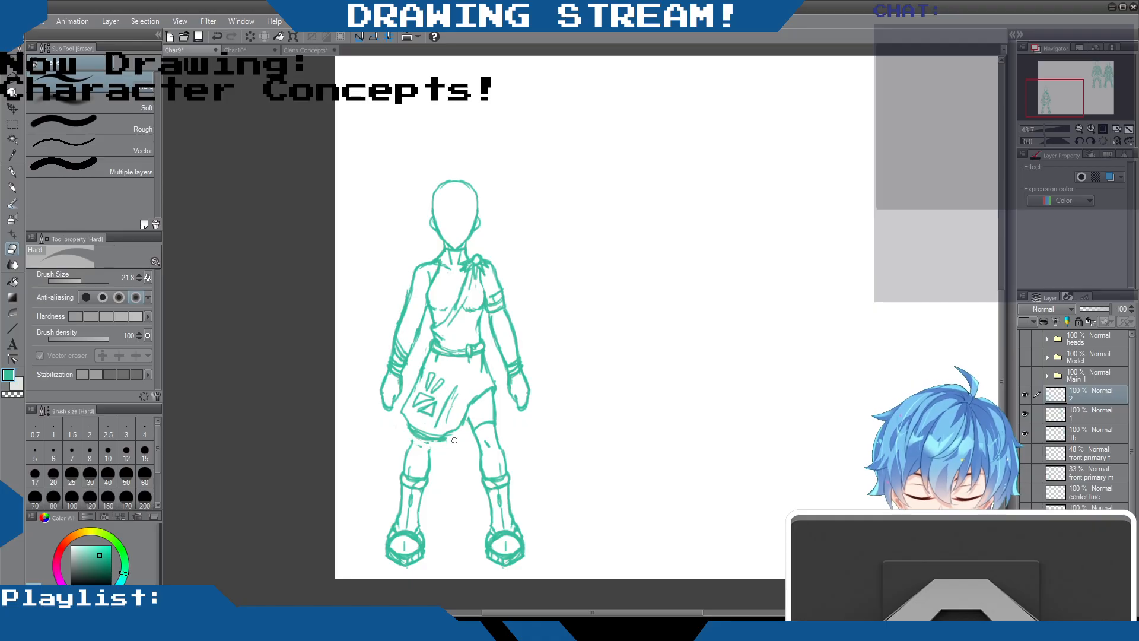
left_click_drag(413, 425, 442, 433)
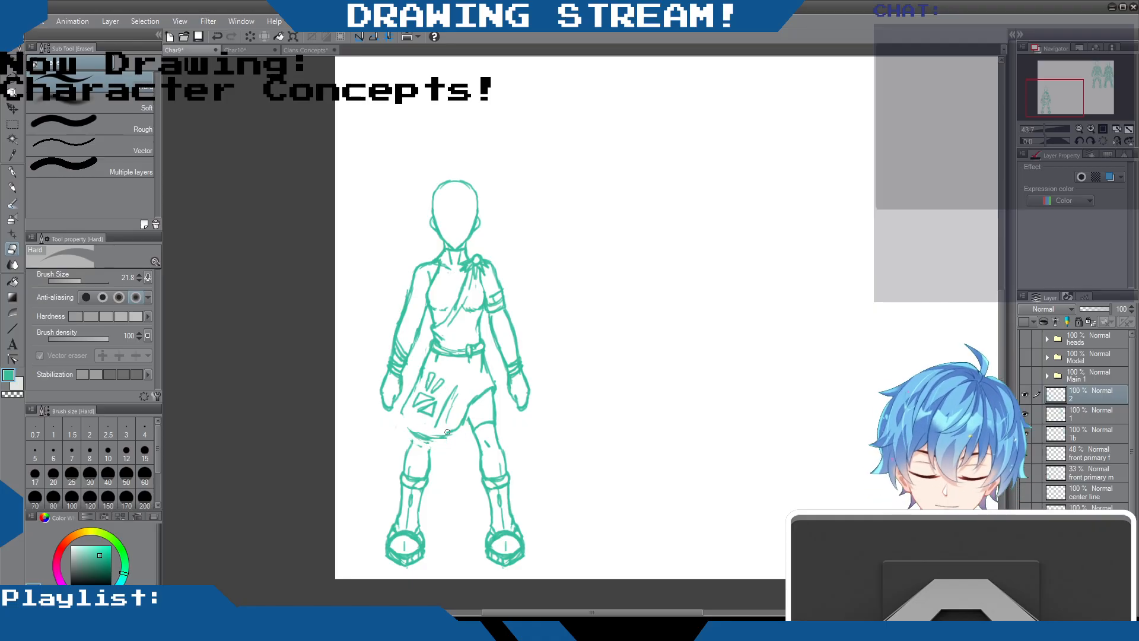
left_click(13, 188)
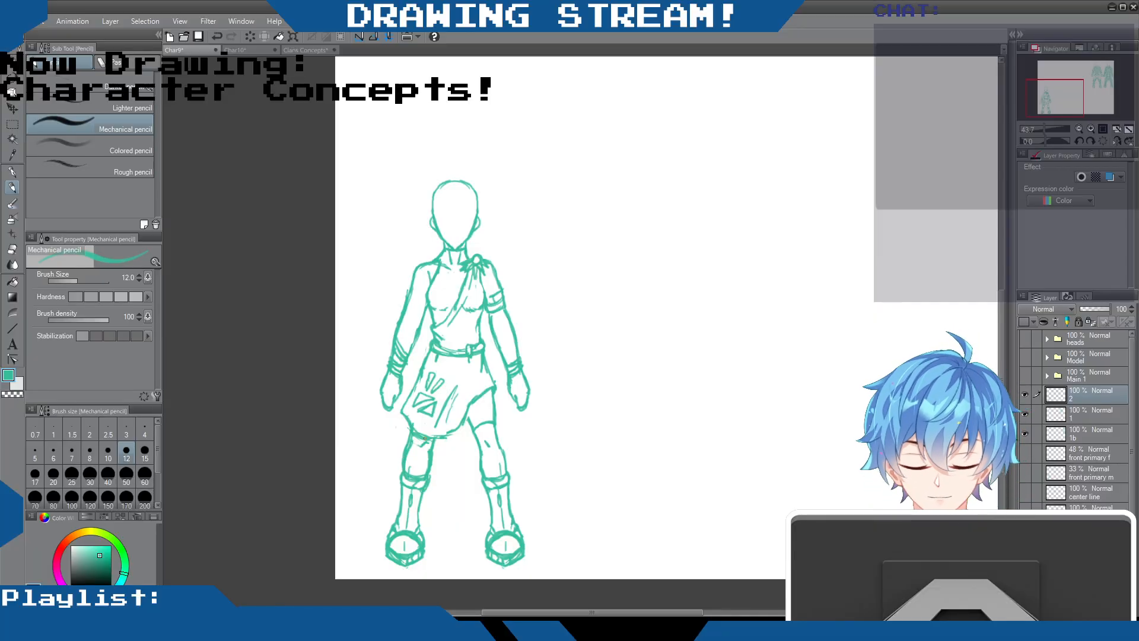
left_click(13, 249)
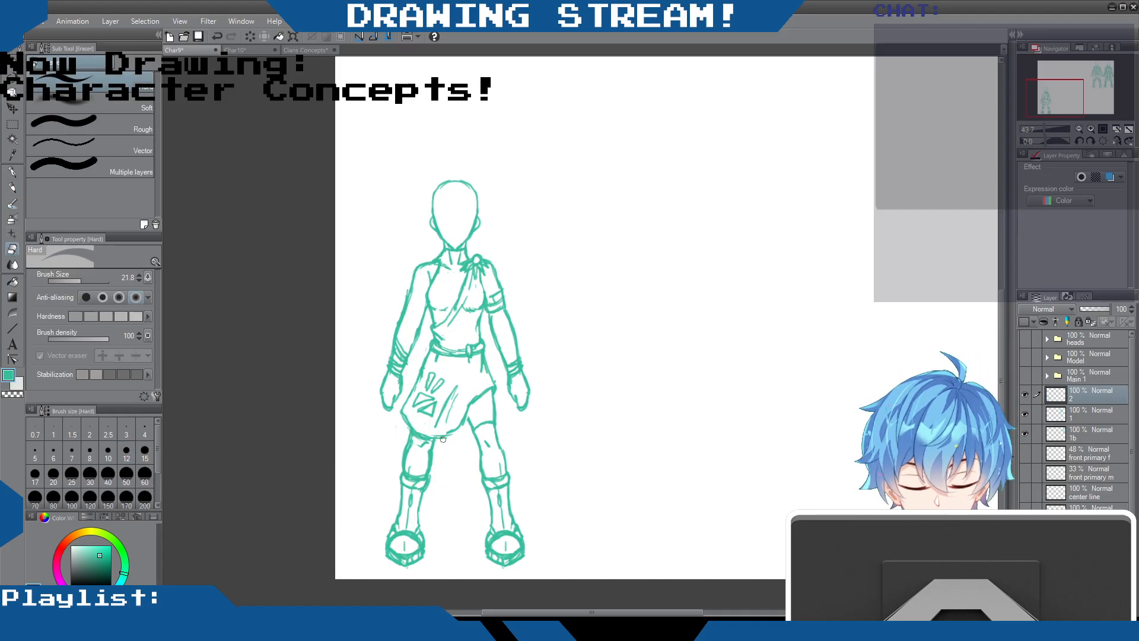
left_click(12, 188)
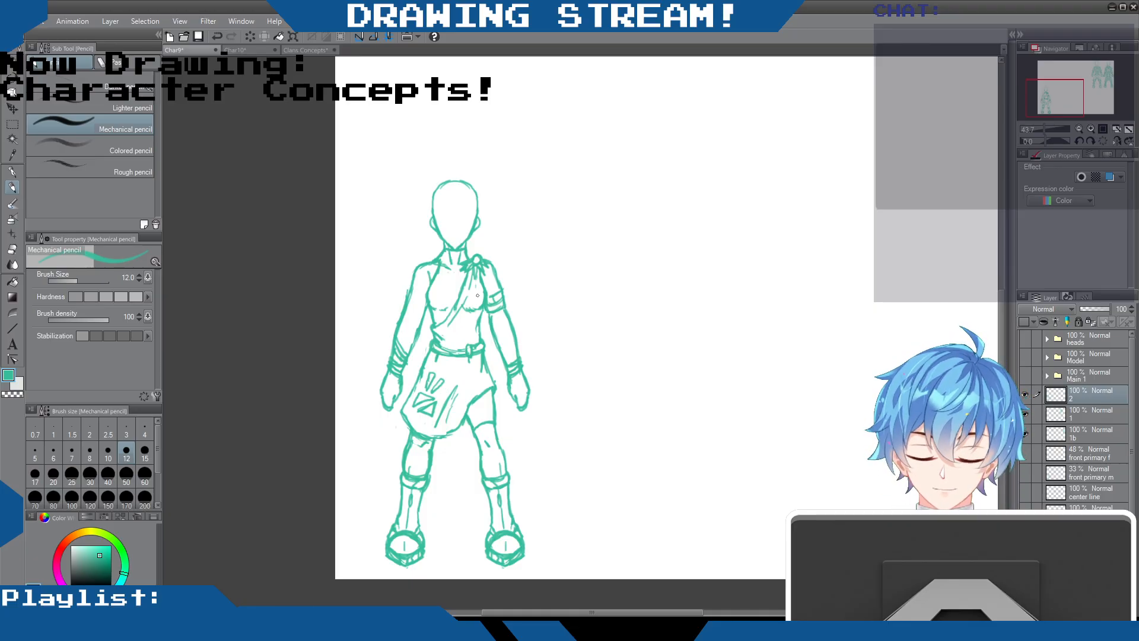
Examine the character designs in the Clans Concepts document by showing layers 6 to 1 one at a time, ending on layer 1
left_click(291, 50)
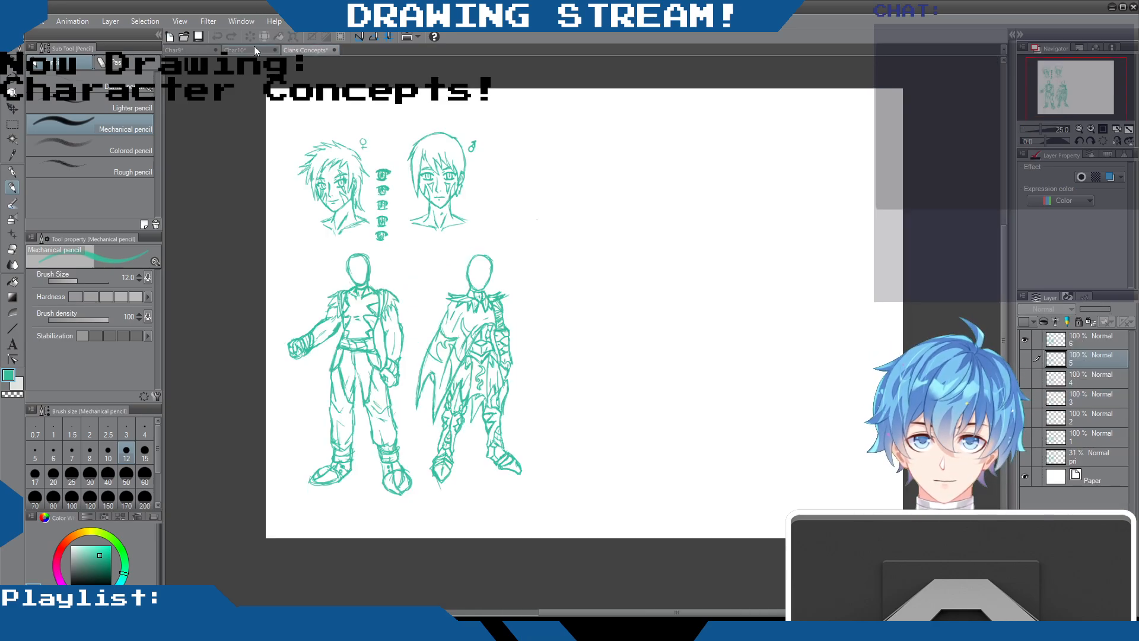
left_click(1024, 340)
left_click(1027, 358)
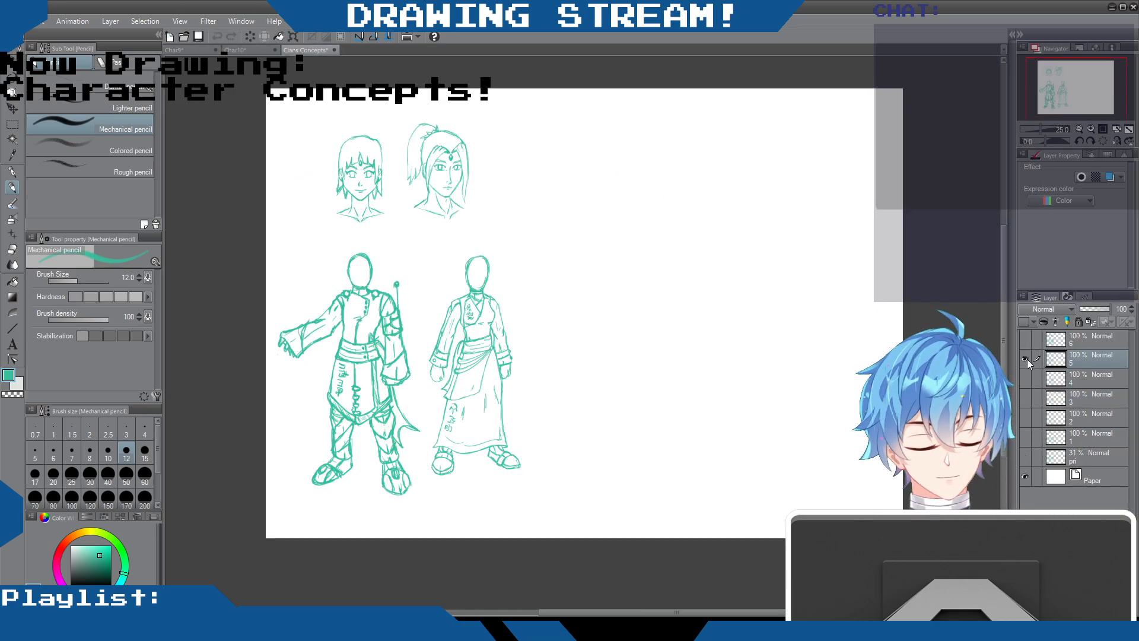
left_click(1026, 359)
left_click(1027, 376)
left_click(1027, 376)
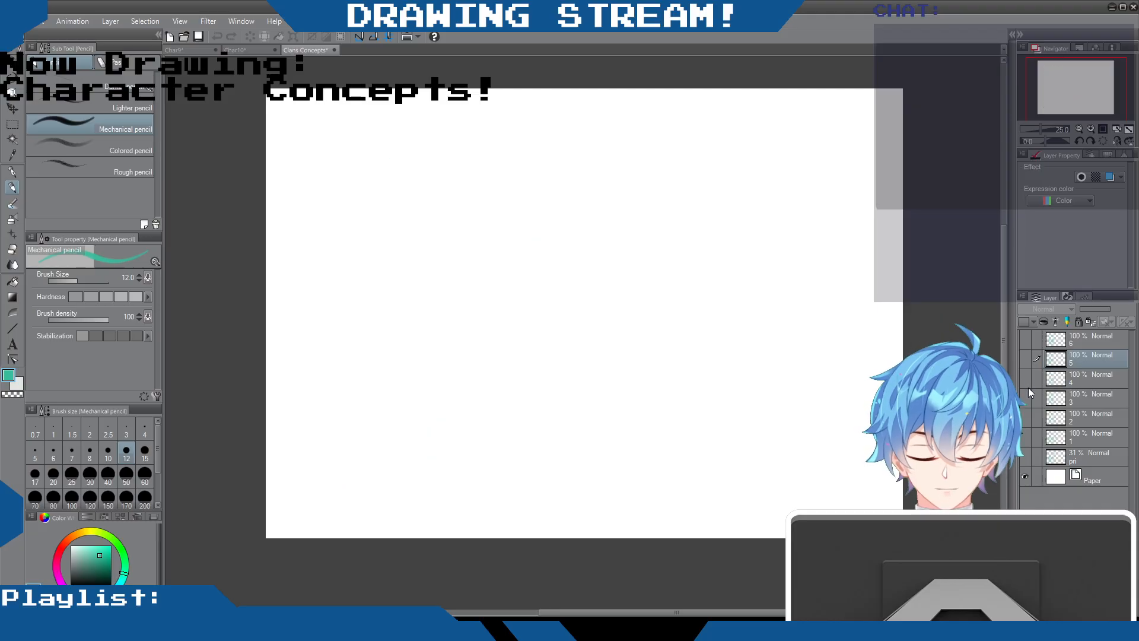
left_click(1029, 397)
left_click(1029, 396)
left_click(1027, 415)
left_click(1026, 416)
left_click(1027, 436)
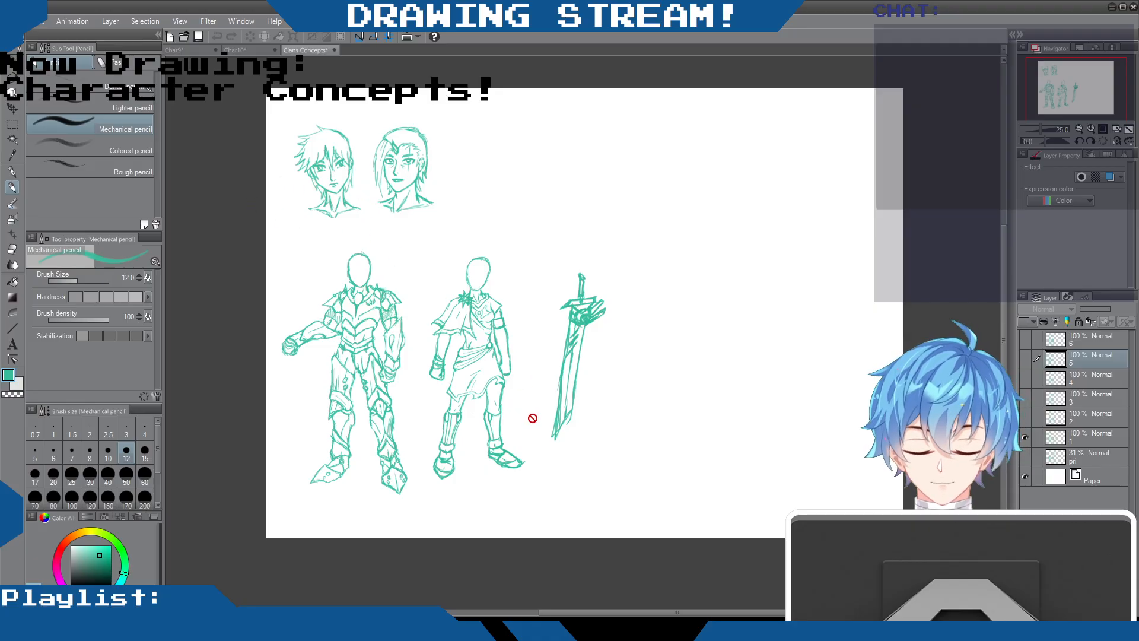
scroll(531, 415, "up", 1)
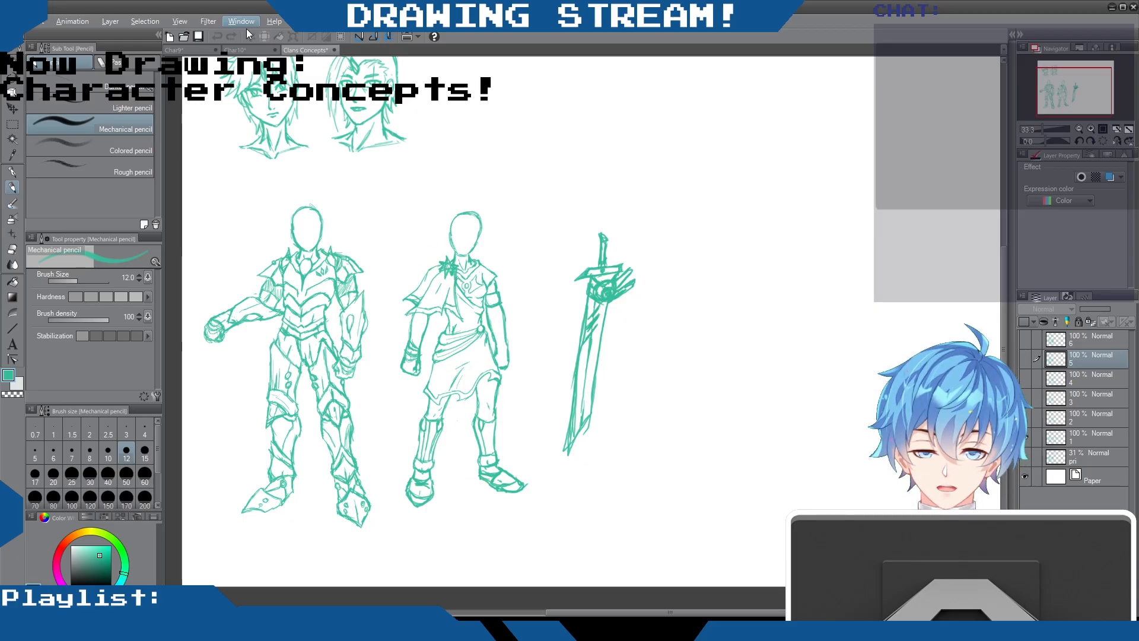
Check the head sketches document and compare the Char9 figure with the layer 1 outfits in Clans Concepts, ending back in Char9
left_click(233, 50)
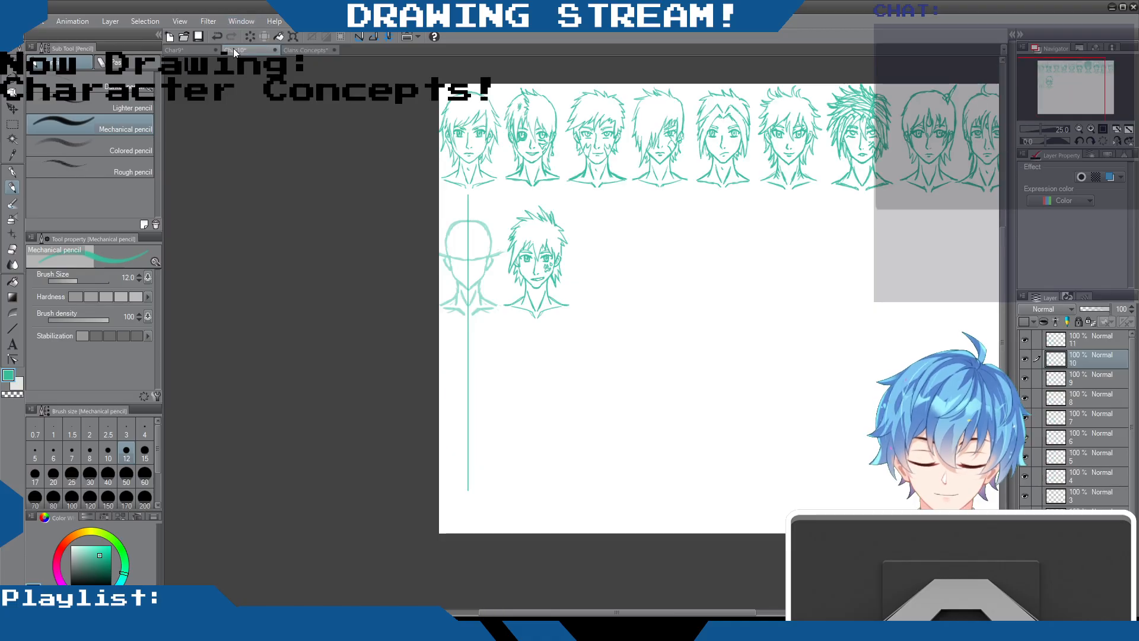
left_click(168, 50)
scroll(507, 254, "down", 4)
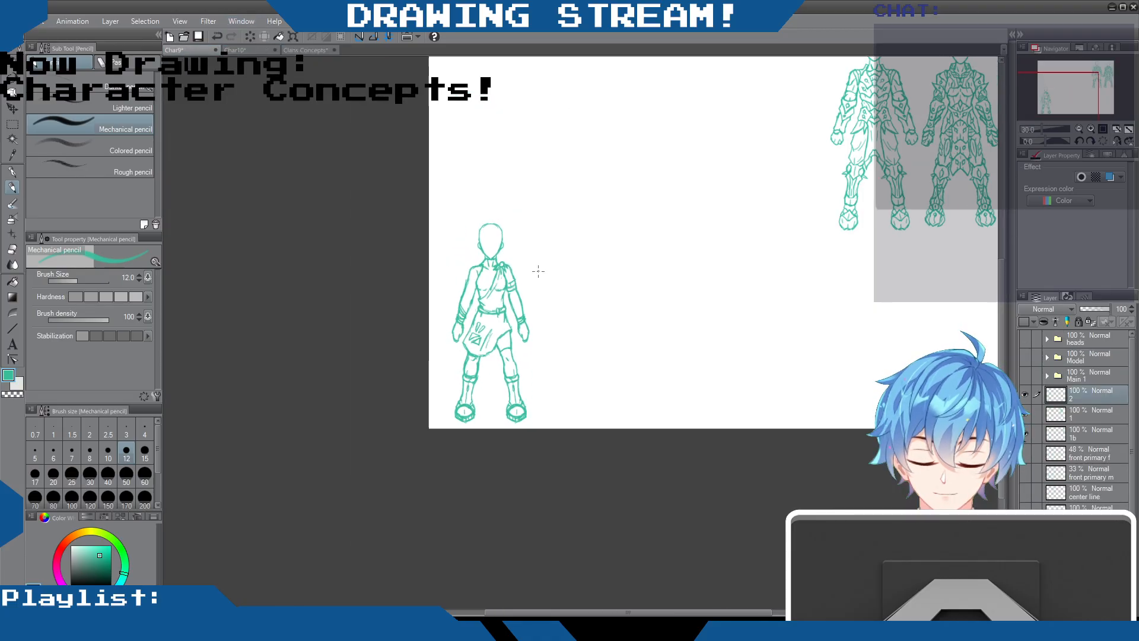
scroll(528, 263, "up", 3)
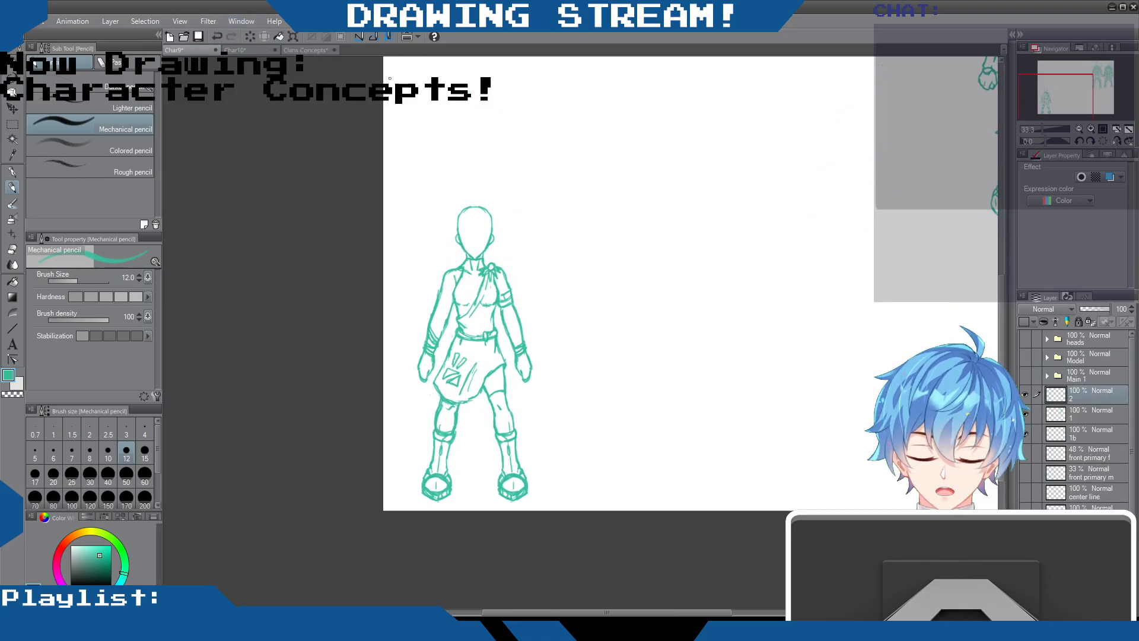
left_click(304, 50)
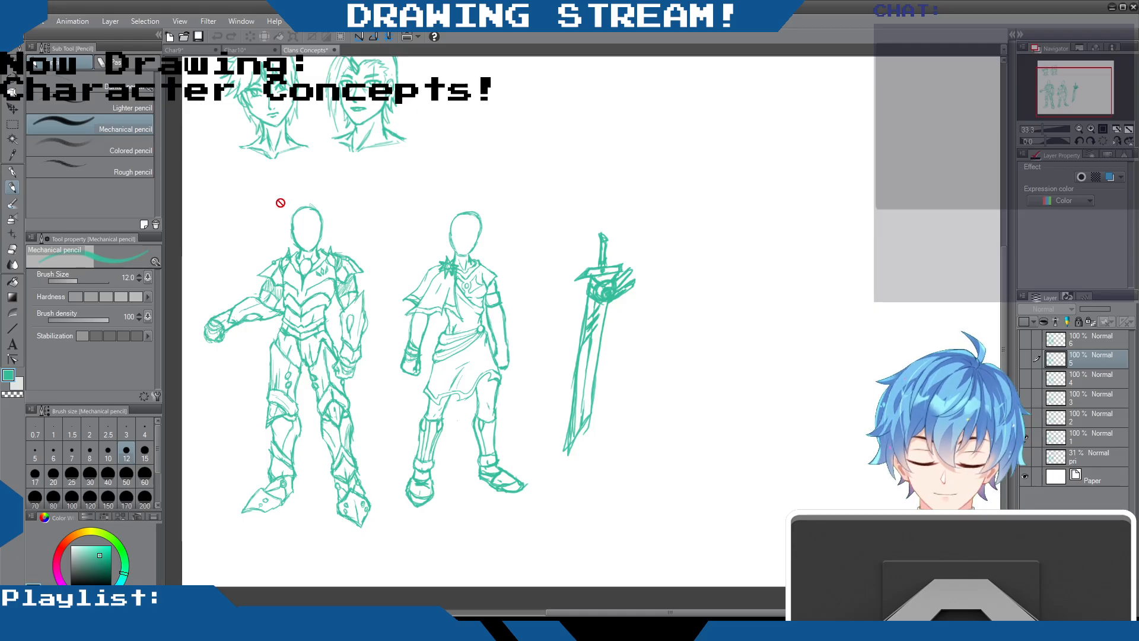
left_click(191, 50)
scroll(520, 290, "down", 4)
scroll(521, 290, "up", 2)
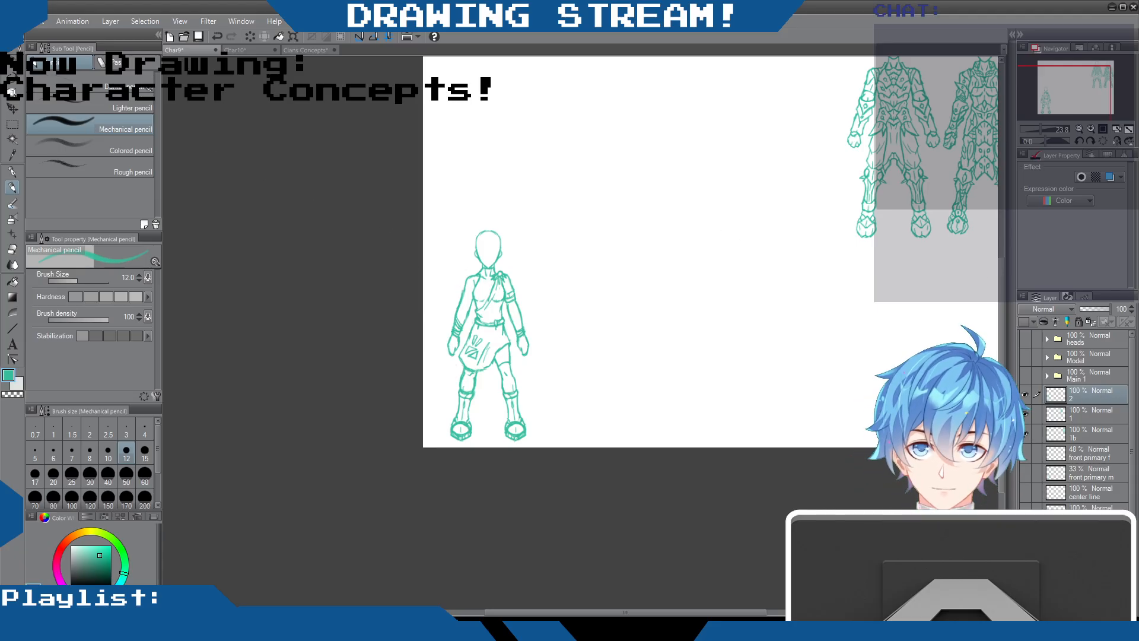
Move the clothed figure on layer 2 to the right with Move layer, and show the "front primary m" and "center line" guide layers
left_click(12, 108)
left_click_drag(589, 280, 676, 287)
left_click(1024, 473)
left_click(1025, 492)
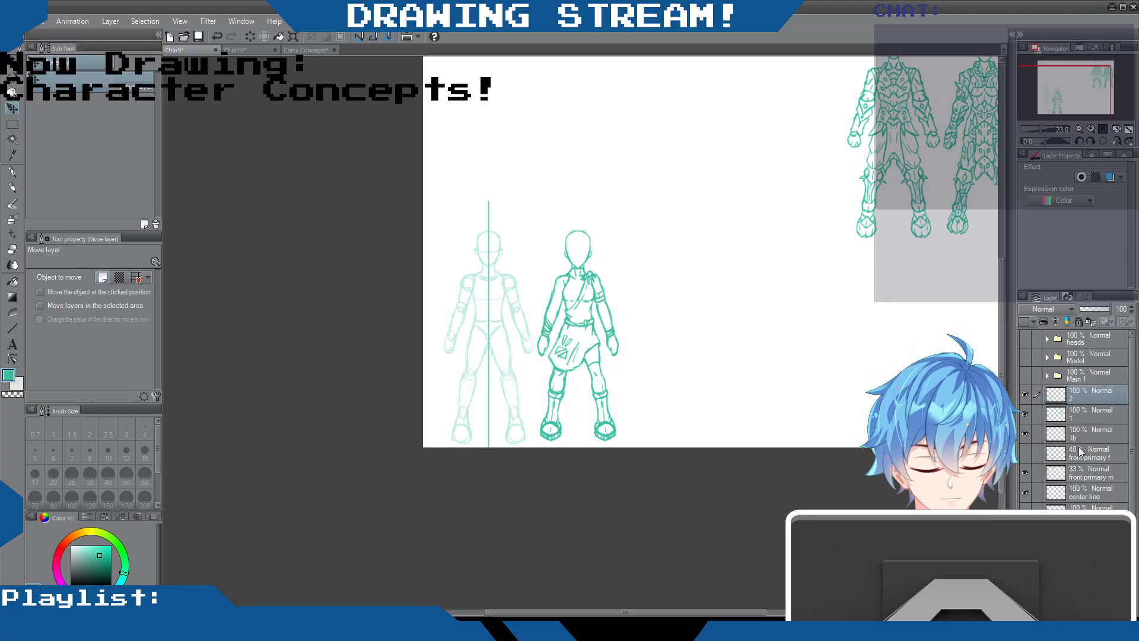
left_click_drag(609, 299, 614, 299)
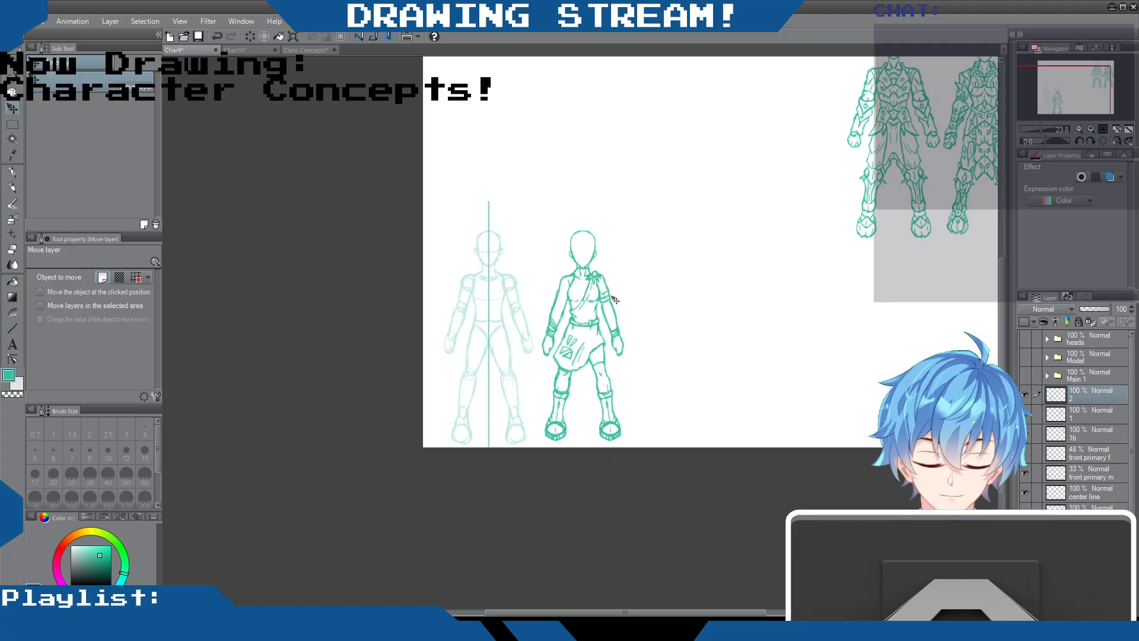
left_click(1024, 414)
left_click(1024, 434)
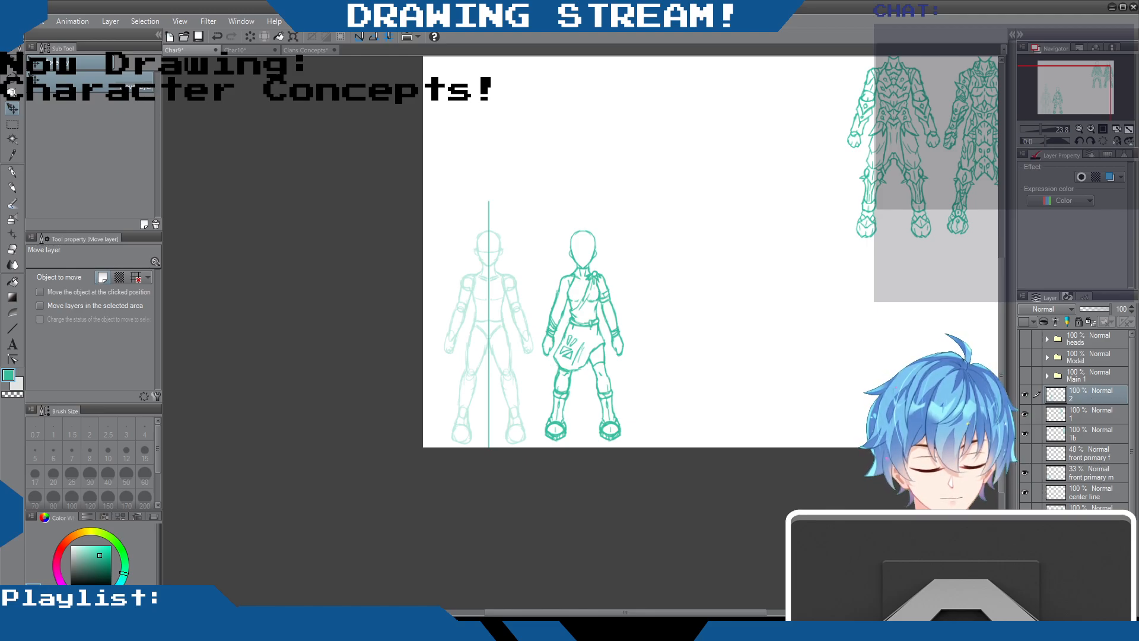
Add a new layer directly above layer 2 and name it "2b"
key("ctrl+shift+n")
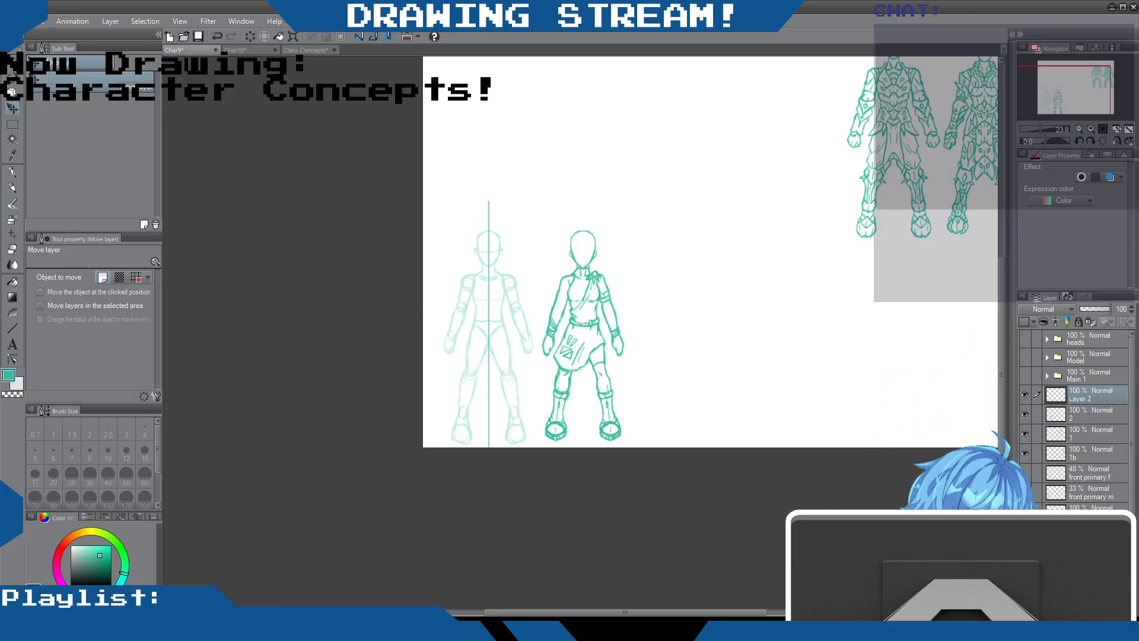
type("2b")
key("Return")
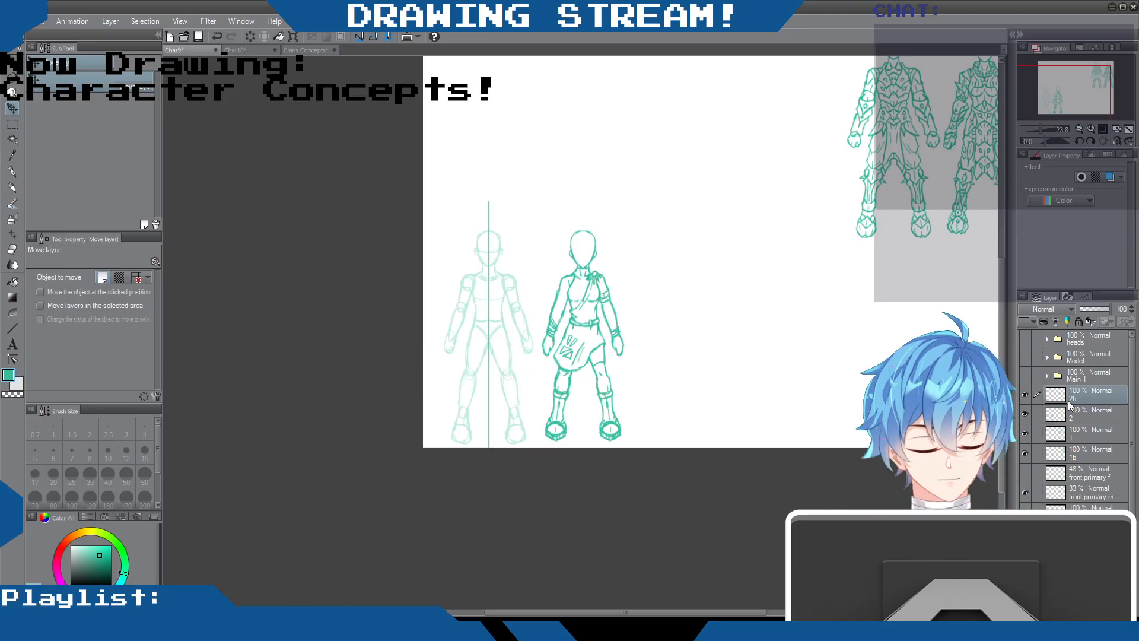
scroll(501, 297, "up", 4)
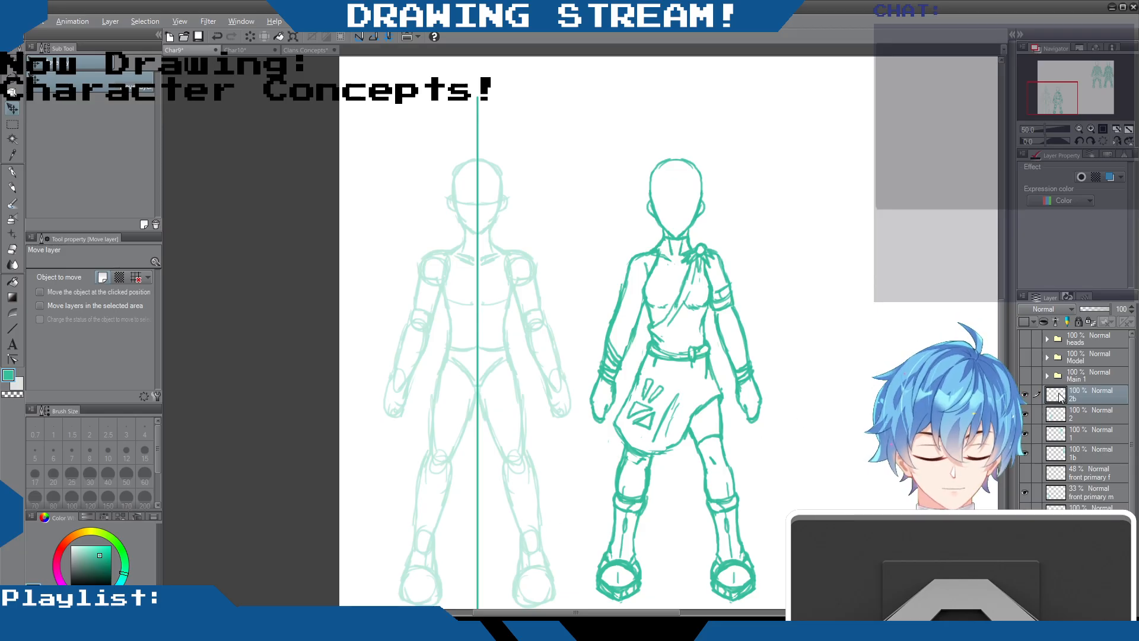
Outline the jaw and cheek on the right half of the guide figure's head on layer 2b with the Mechanical pencil at size 12
mouse_move(998, 313)
left_mouse_down()
mouse_move(1001, 347)
mouse_move(1001, 301)
left_mouse_up()
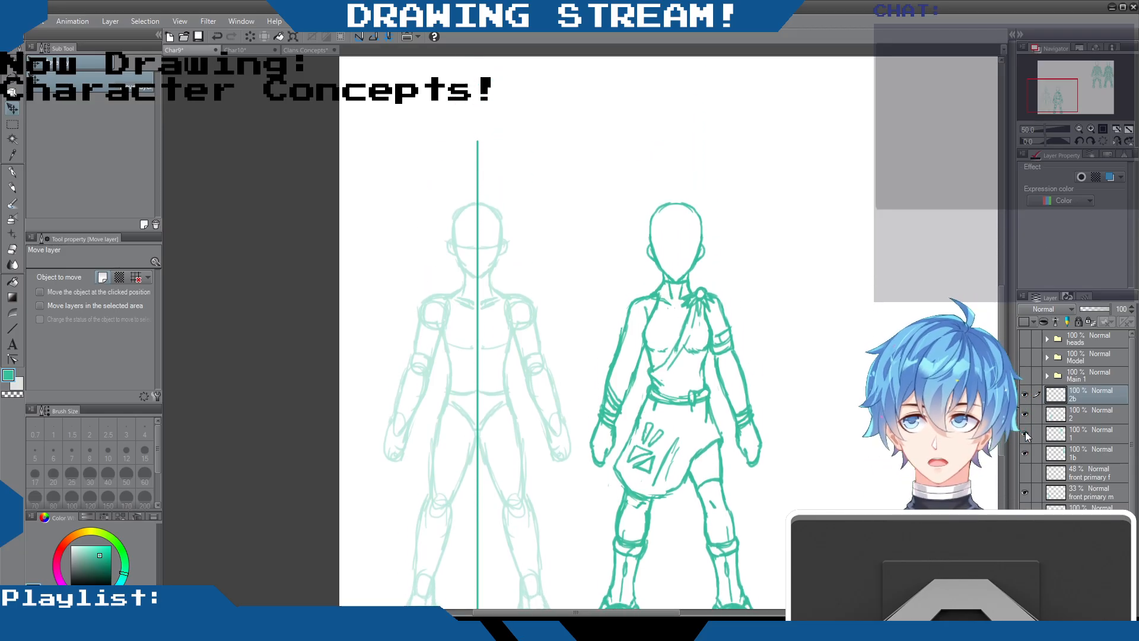
left_click(12, 187)
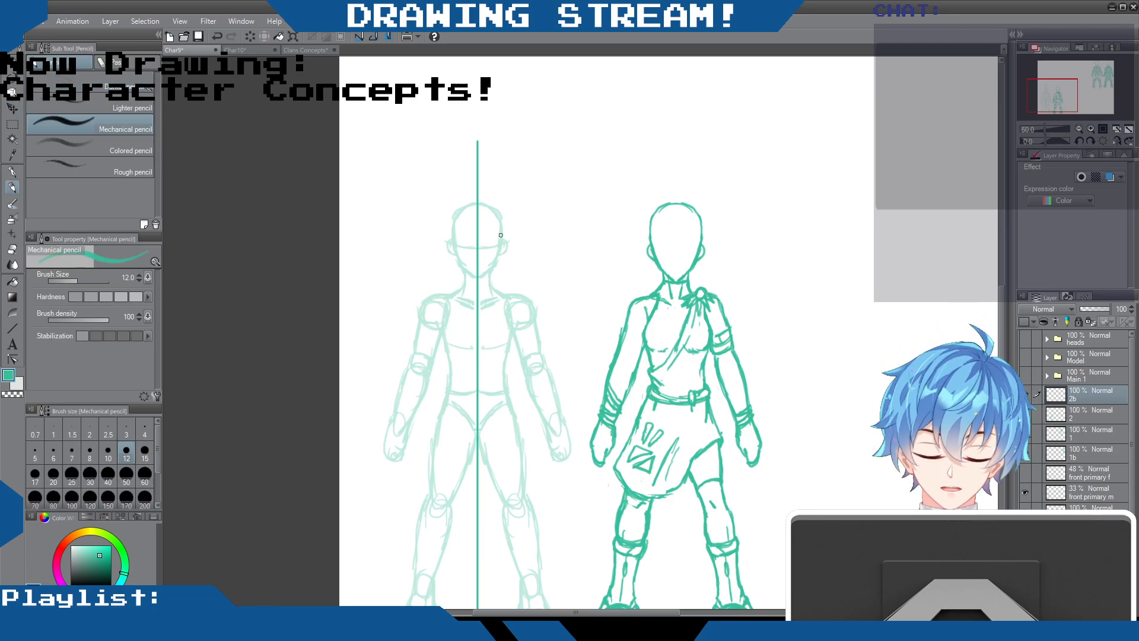
left_click_drag(501, 237, 479, 277)
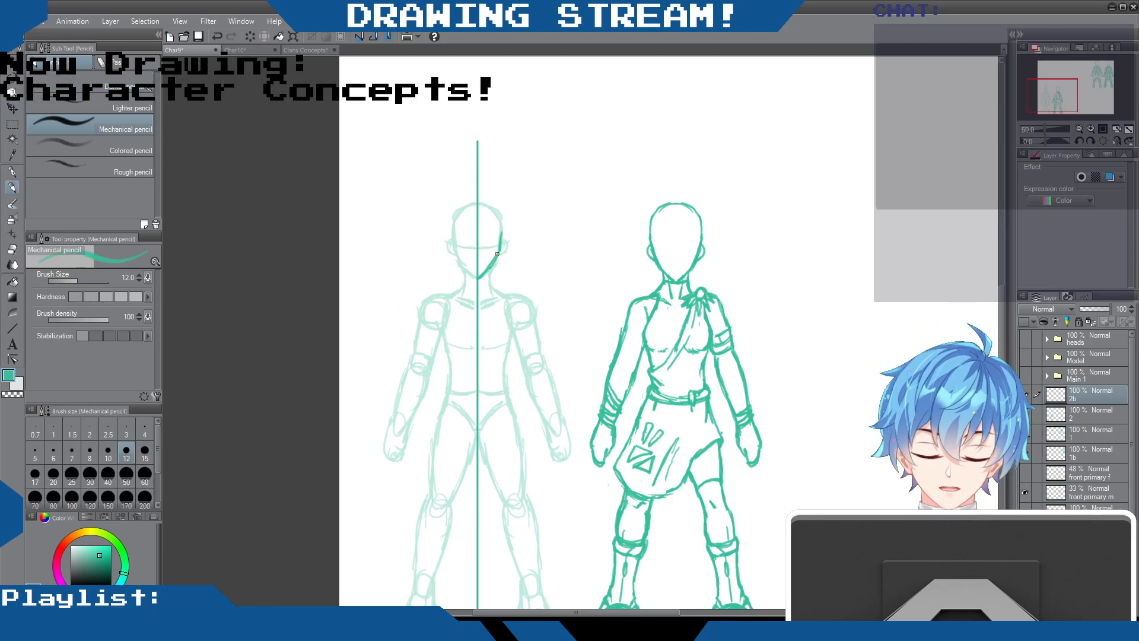
left_click_drag(504, 239, 479, 277)
key("e")
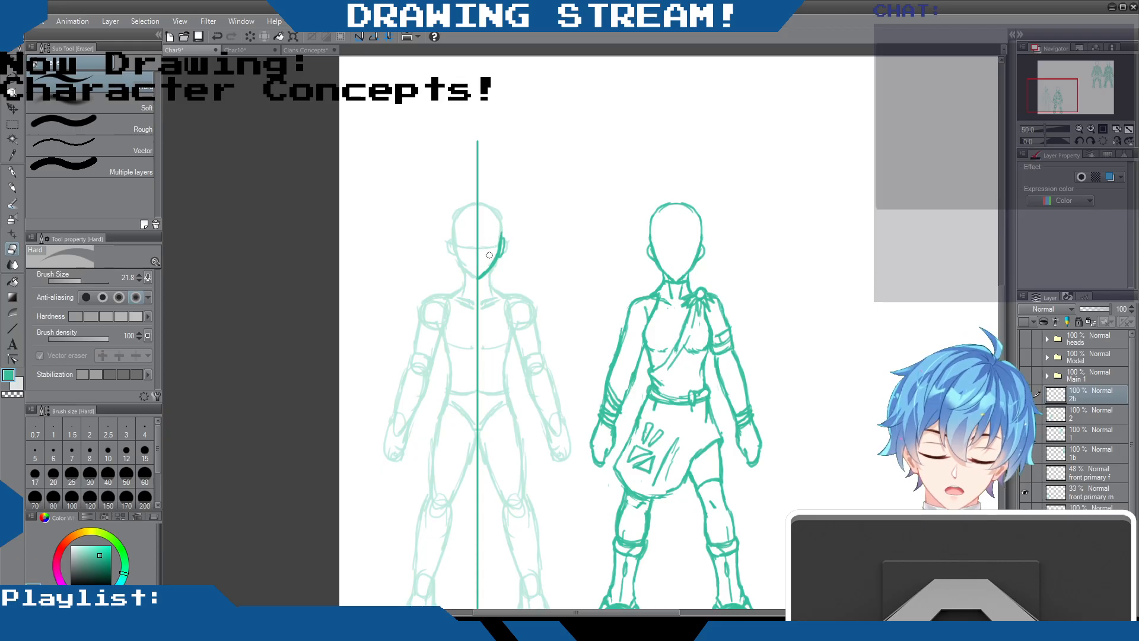
key("p")
key("p")
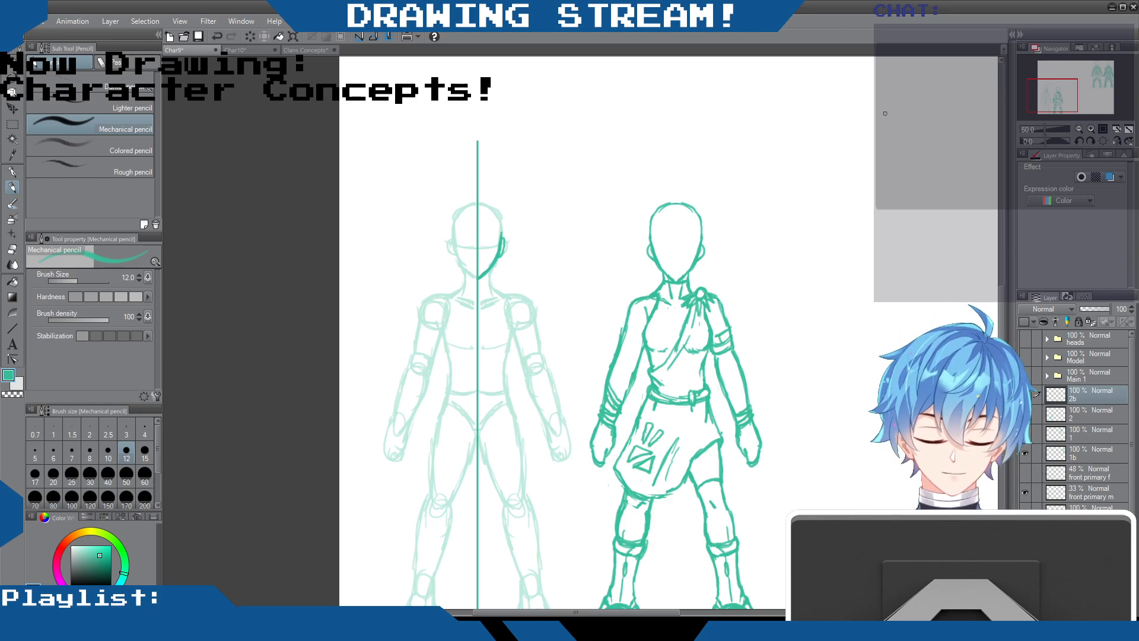
Draw slanted face-guard lines from the center line to the cheek and a rounded ear piece, erasing stray marks
mouse_move(476, 253)
left_mouse_down()
mouse_move(500, 230)
mouse_move(476, 258)
mouse_move(499, 245)
left_mouse_up()
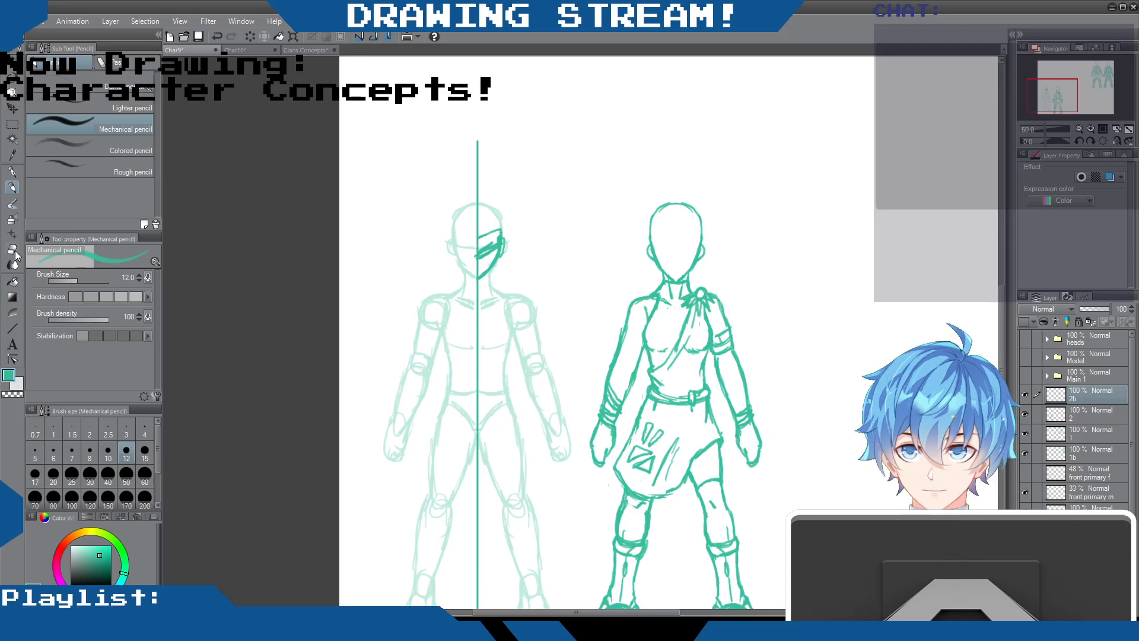
key("e")
left_click_drag(490, 235, 481, 251)
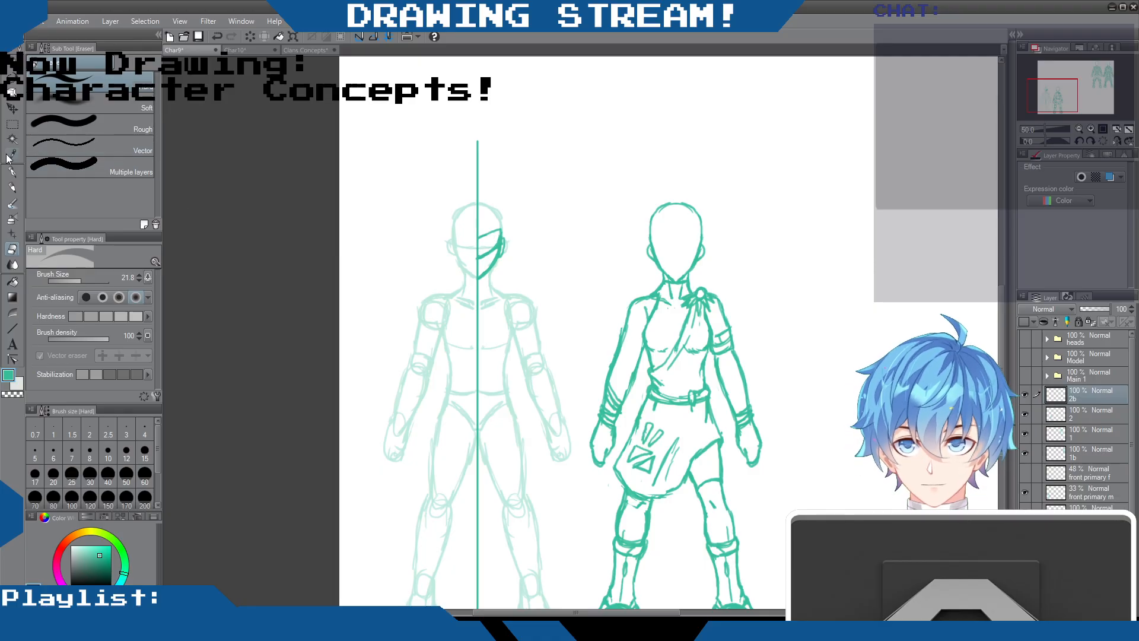
key("p")
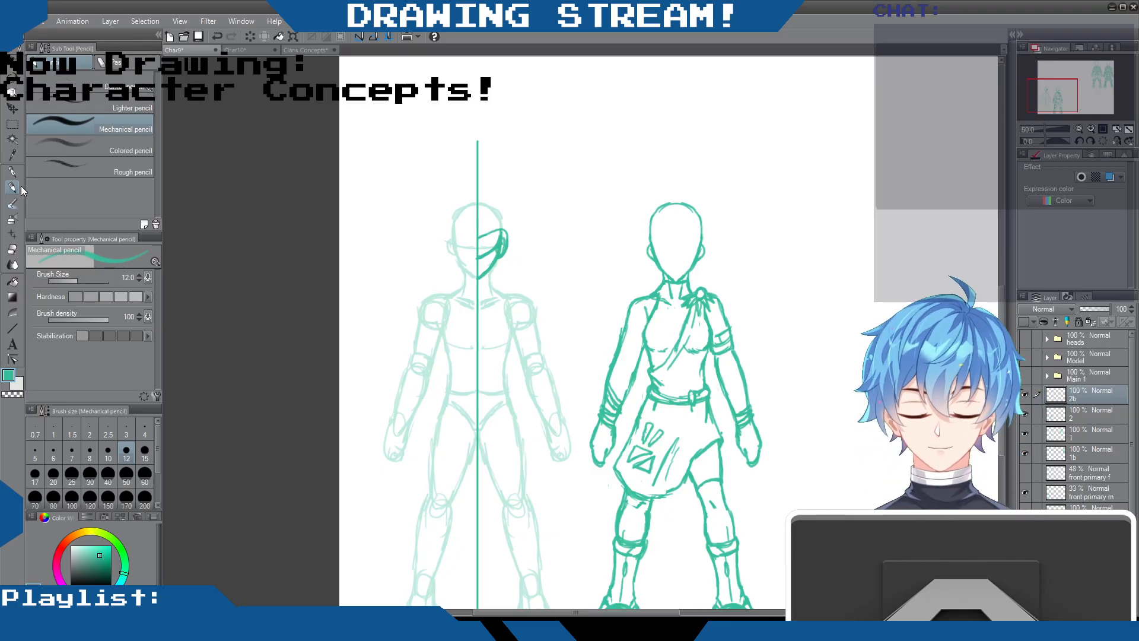
left_click(13, 252)
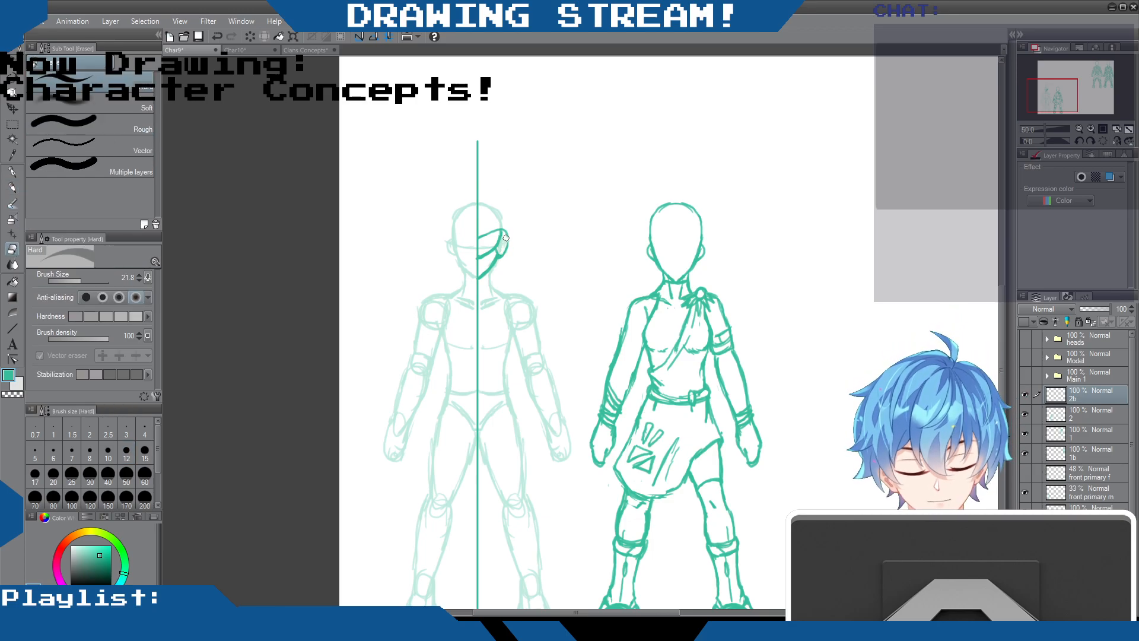
left_click(13, 189)
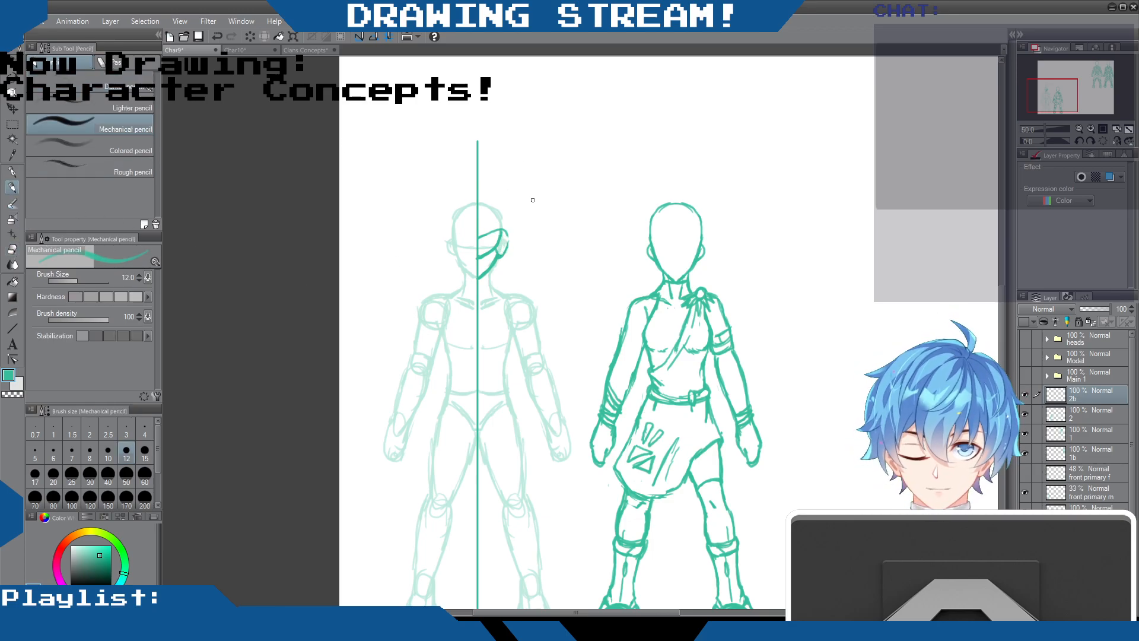
left_click_drag(505, 238, 504, 248)
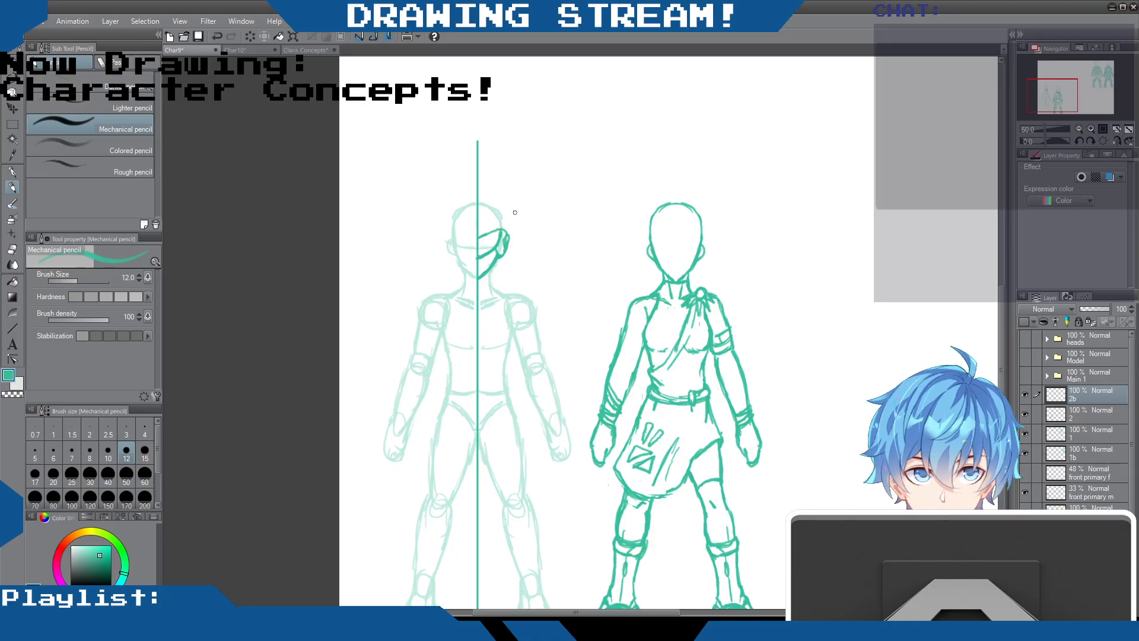
Draw the right half of the helmet dome with its cross bands and forehead panel, and add the neck line
mouse_move(502, 229)
left_mouse_down()
mouse_move(496, 214)
mouse_move(478, 221)
mouse_move(499, 211)
mouse_move(505, 230)
mouse_move(494, 205)
mouse_move(478, 203)
mouse_move(497, 203)
left_mouse_up()
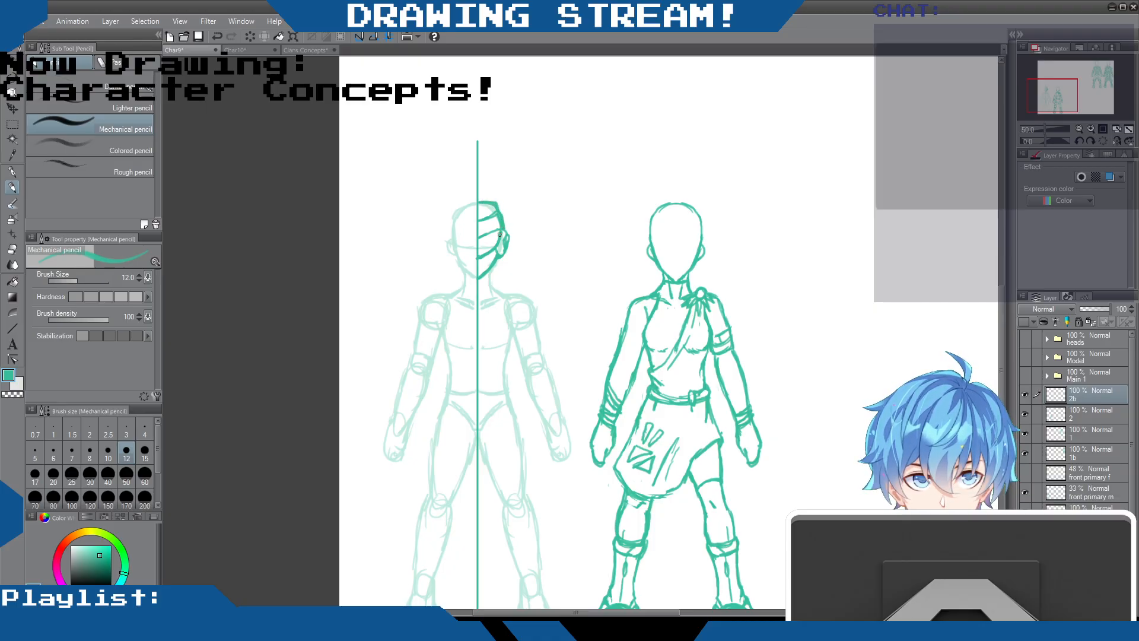
mouse_move(499, 242)
left_mouse_down()
mouse_move(478, 257)
mouse_move(491, 230)
mouse_move(484, 237)
left_mouse_up()
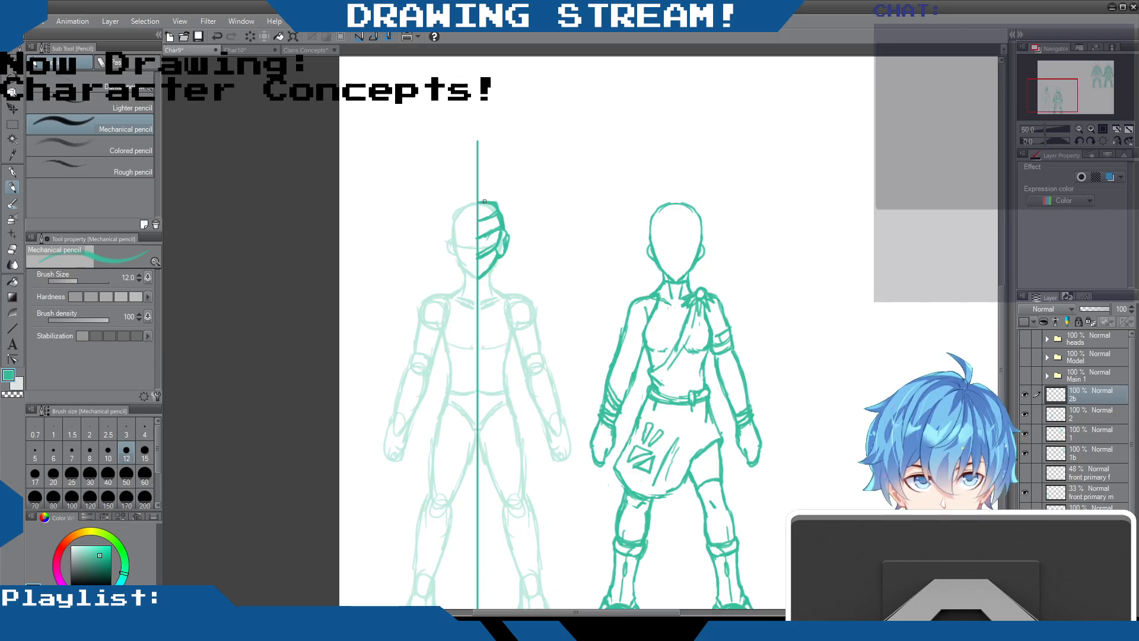
left_click_drag(500, 250, 498, 257)
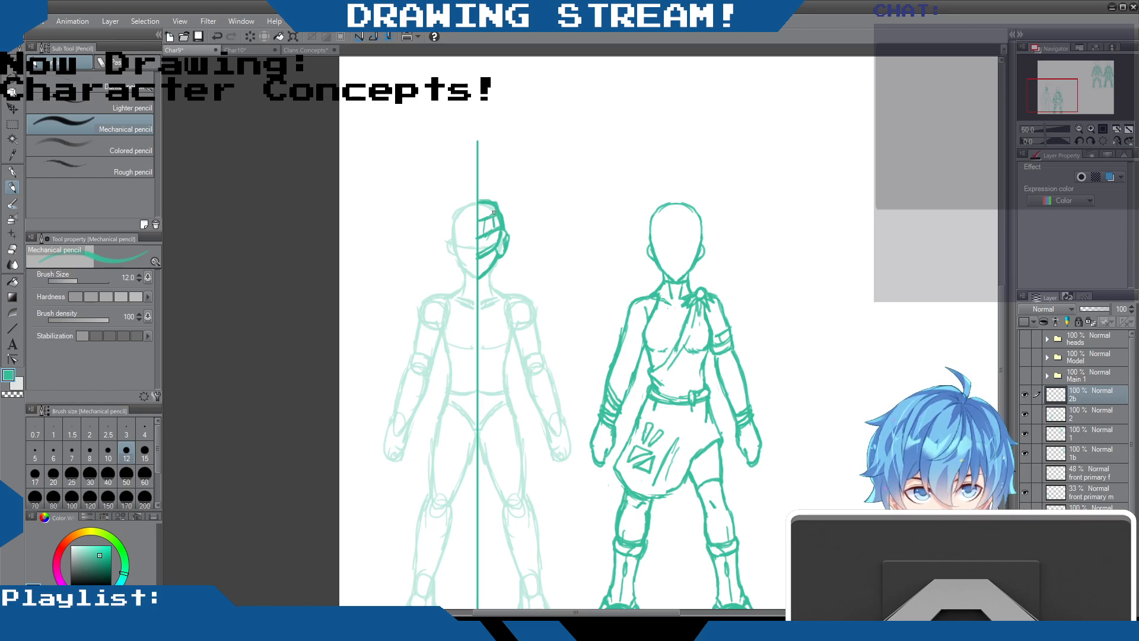
mouse_move(488, 216)
left_mouse_down()
mouse_move(485, 201)
mouse_move(497, 215)
left_mouse_up()
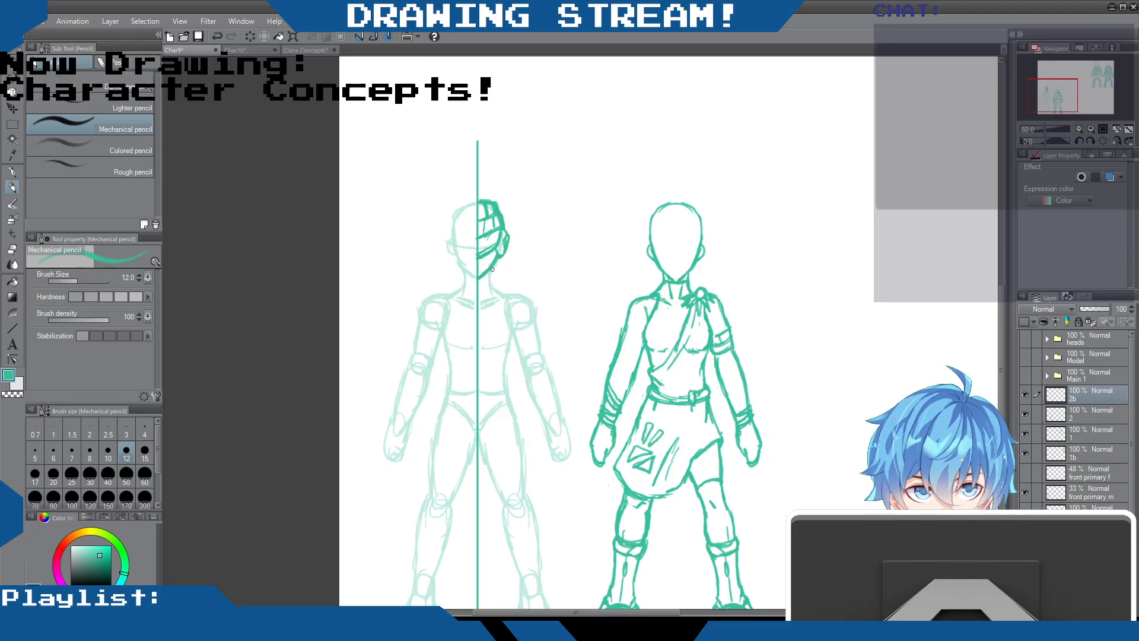
left_click_drag(491, 271, 494, 286)
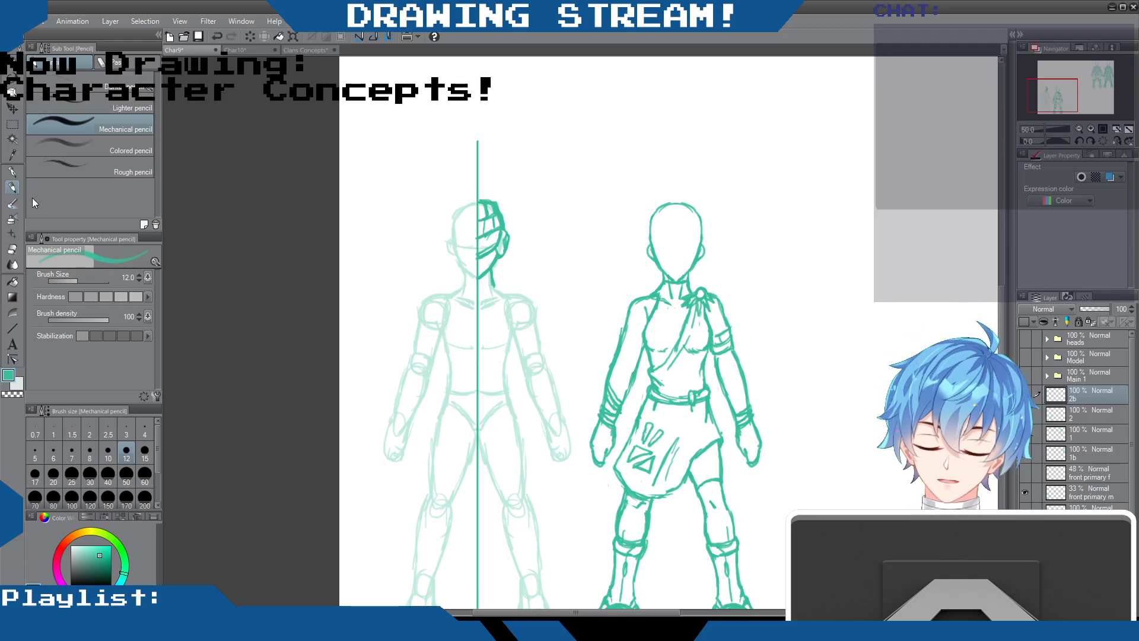
Clean up around the ear piece and draw a short upright antenna with a round tip above it
left_click(13, 249)
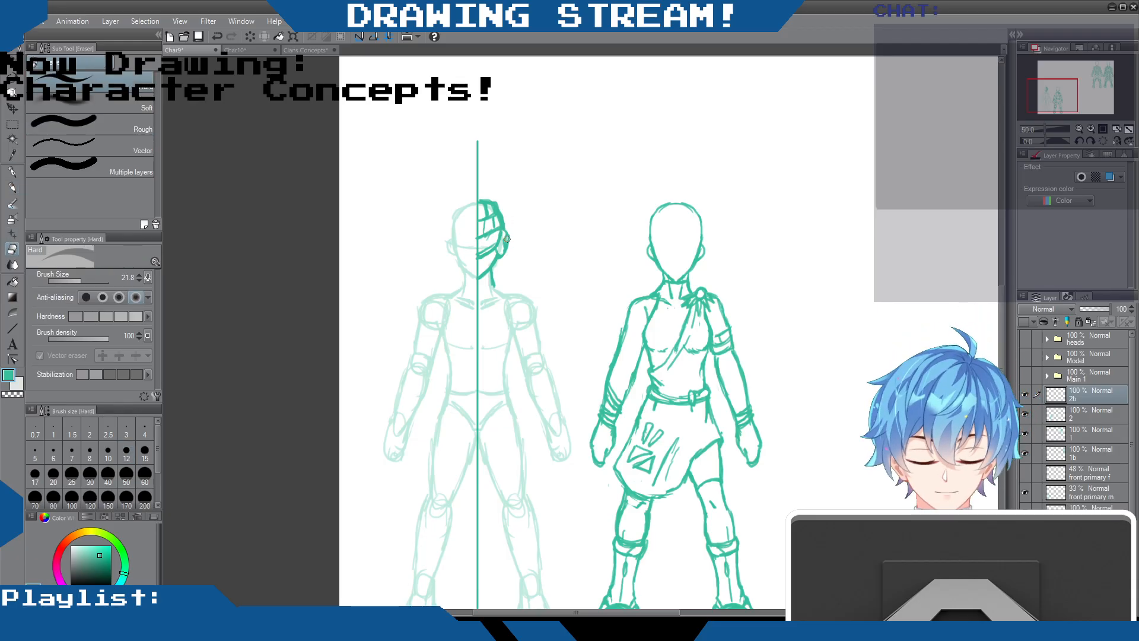
left_click(20, 184)
mouse_move(508, 235)
left_mouse_down()
mouse_move(504, 253)
mouse_move(505, 202)
left_mouse_up()
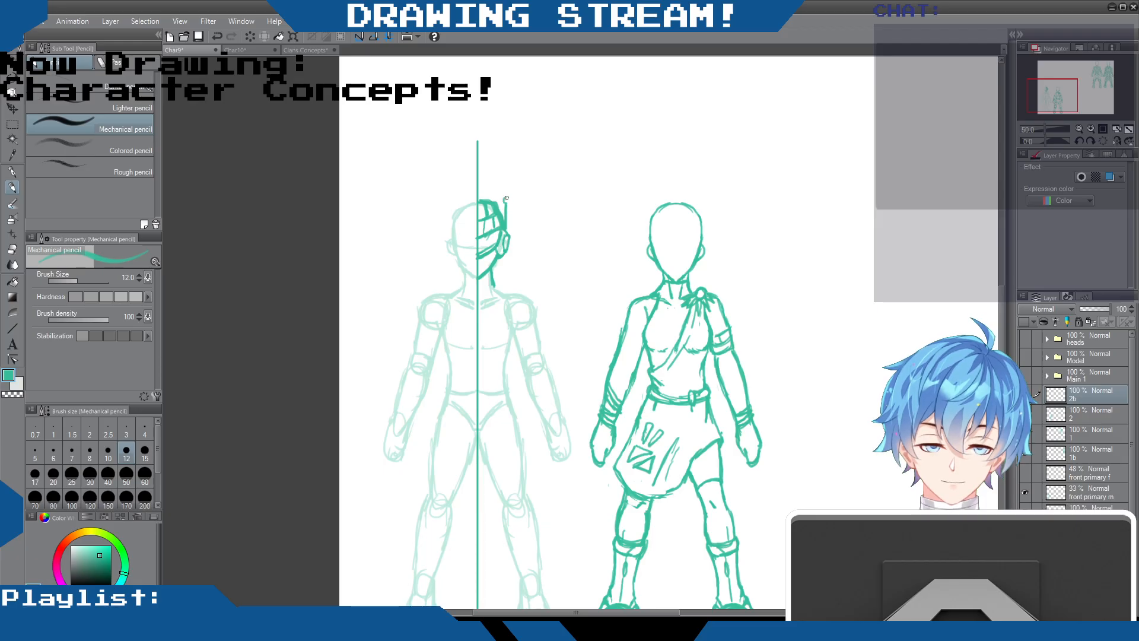
left_click_drag(506, 208, 506, 209)
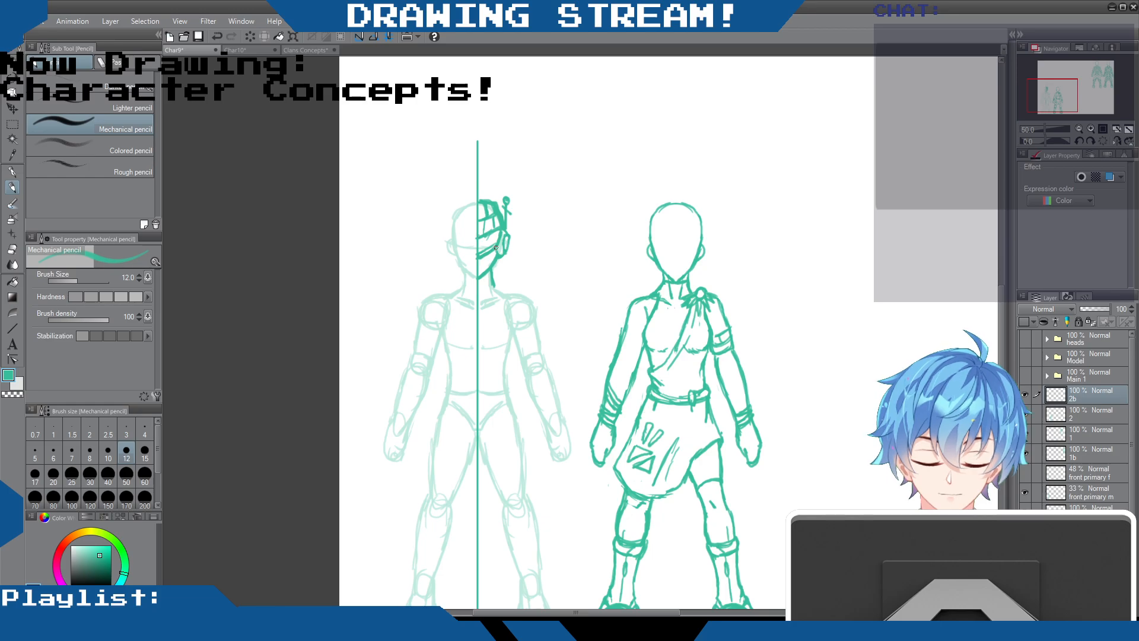
Try a microphone boom extending outward from the helmet's jaw, and undo it
left_click_drag(498, 256, 518, 274)
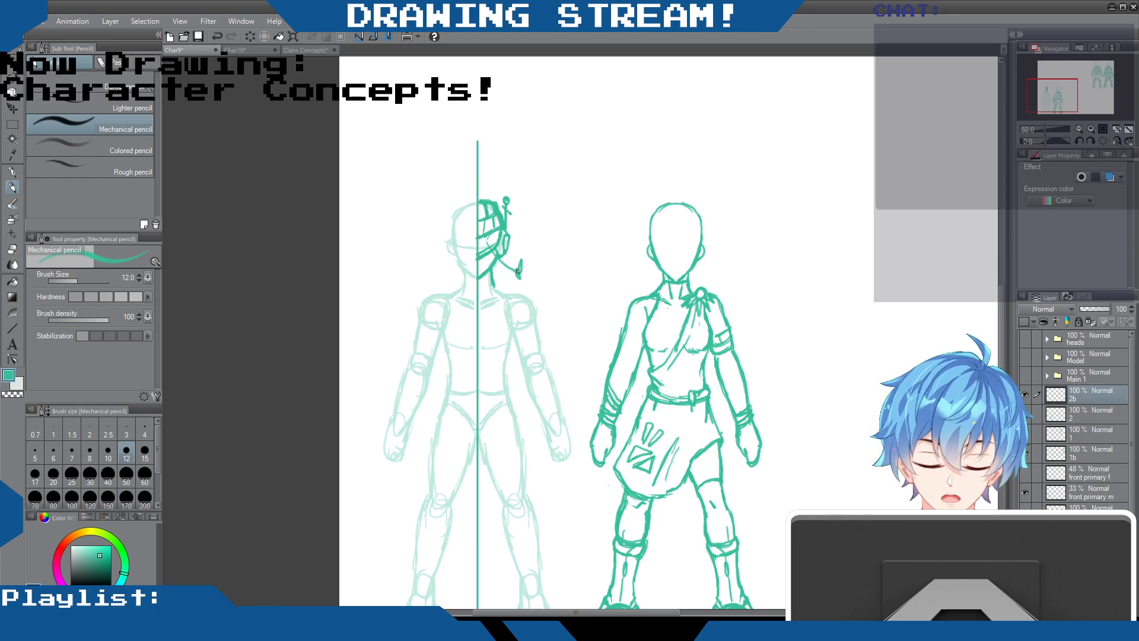
key("ctrl+z")
key("ctrl+z")
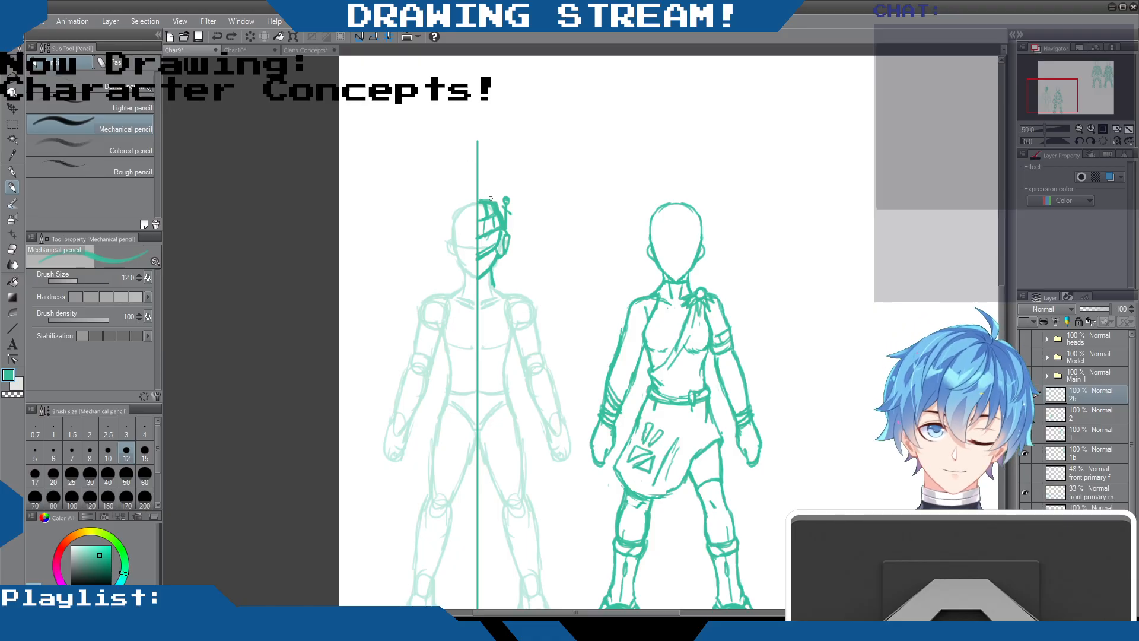
Add darker detail lines to the panels at the front of the helmet
left_click_drag(494, 207, 485, 231)
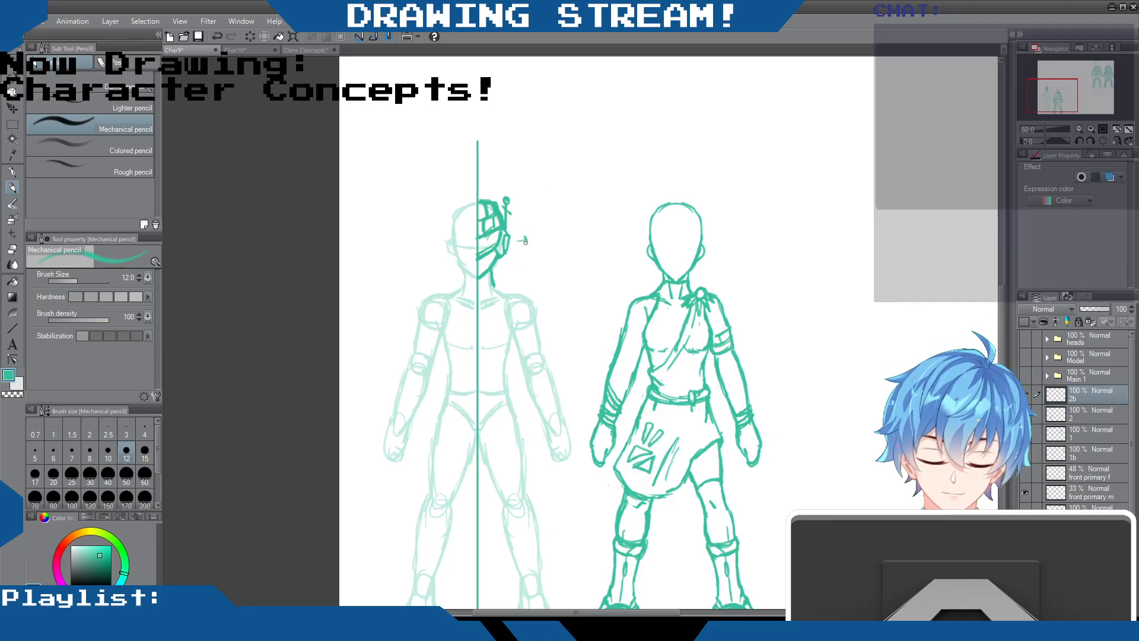
Sketch an angled view of the helmeted head with a hatched visor and frowning mouth between the two figures
mouse_move(537, 211)
left_mouse_down()
mouse_move(552, 255)
mouse_move(587, 241)
mouse_move(562, 281)
left_mouse_up()
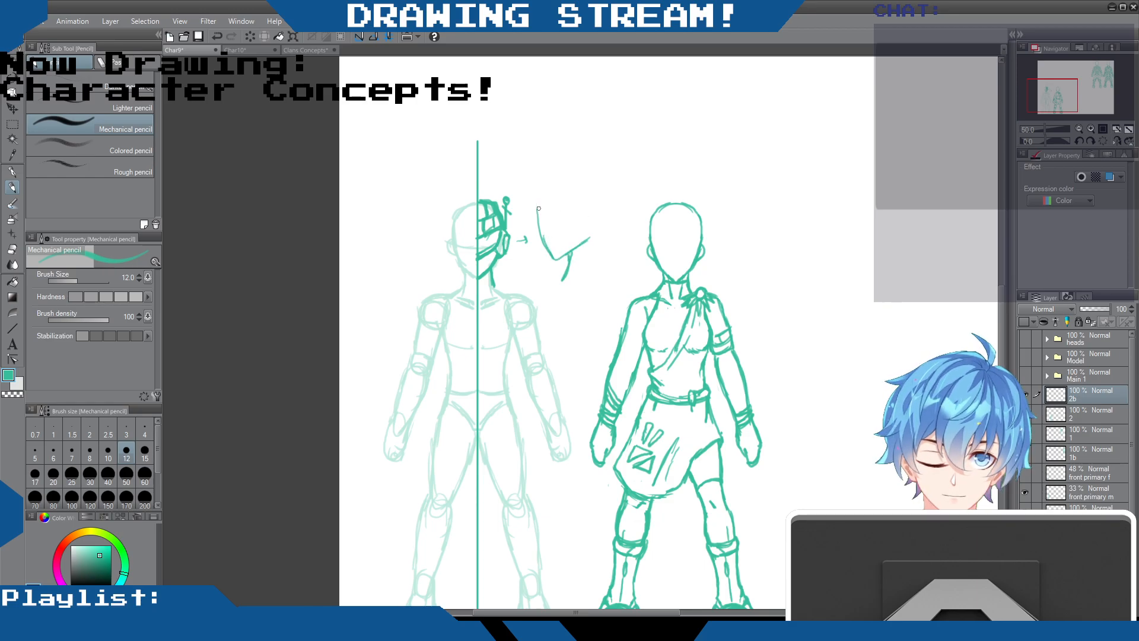
mouse_move(587, 175)
left_mouse_down()
mouse_move(602, 266)
mouse_move(615, 265)
left_mouse_up()
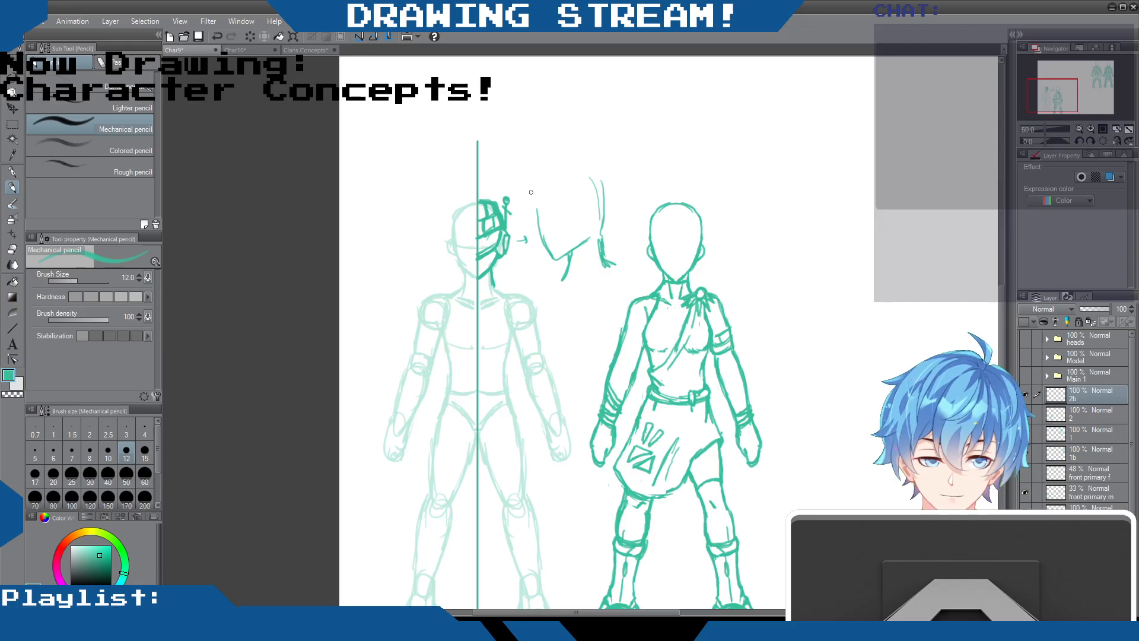
mouse_move(532, 202)
left_mouse_down()
mouse_move(536, 230)
mouse_move(579, 210)
mouse_move(585, 243)
left_mouse_up()
mouse_move(578, 203)
left_mouse_down()
mouse_move(595, 228)
mouse_move(591, 243)
left_mouse_up()
left_click_drag(579, 201, 600, 217)
mouse_move(533, 196)
left_mouse_down()
mouse_move(536, 233)
mouse_move(534, 191)
mouse_move(542, 200)
mouse_move(573, 185)
mouse_move(583, 198)
mouse_move(529, 205)
mouse_move(536, 233)
mouse_move(569, 213)
mouse_move(543, 199)
mouse_move(566, 189)
left_mouse_up()
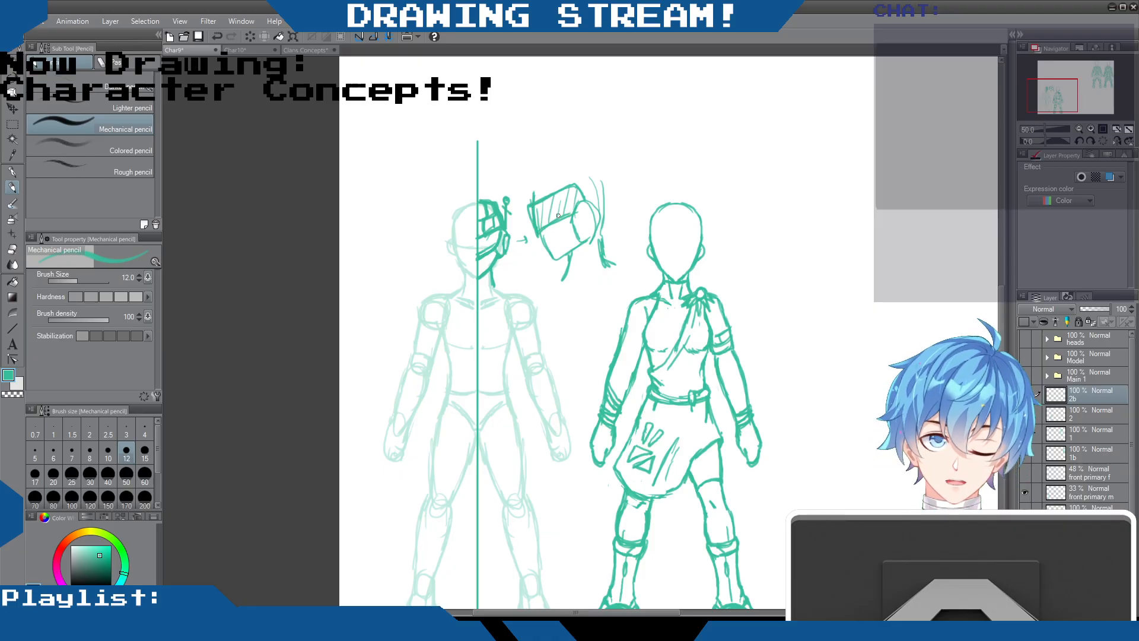
left_click_drag(550, 242, 561, 242)
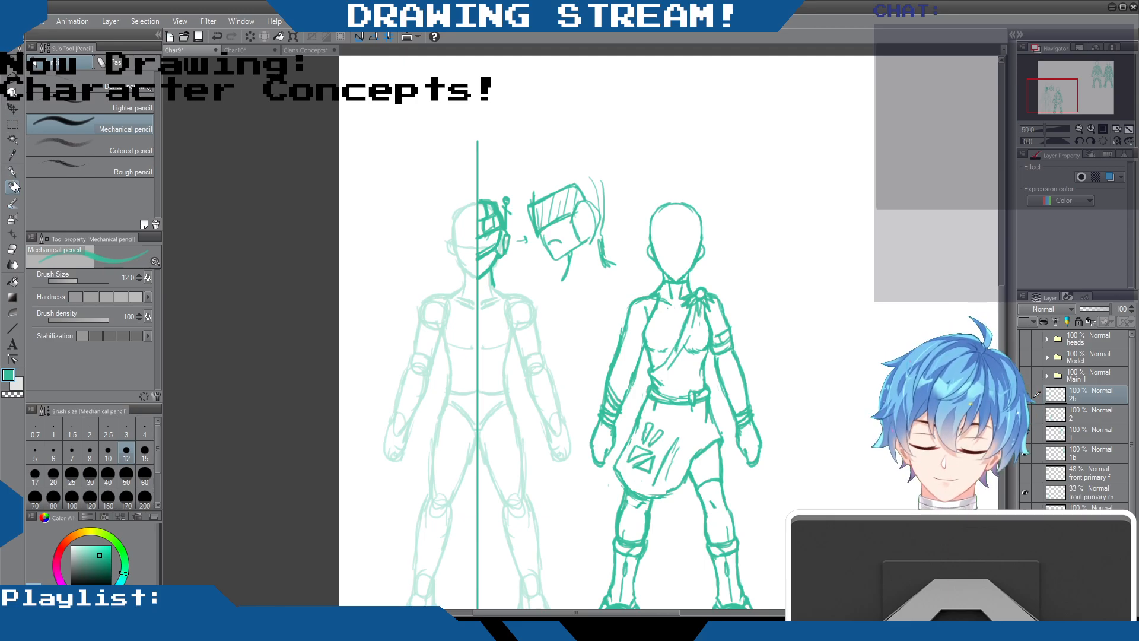
Select the angled head sketch between the figures with the Lasso, delete it, and clear the selection
left_click(12, 249)
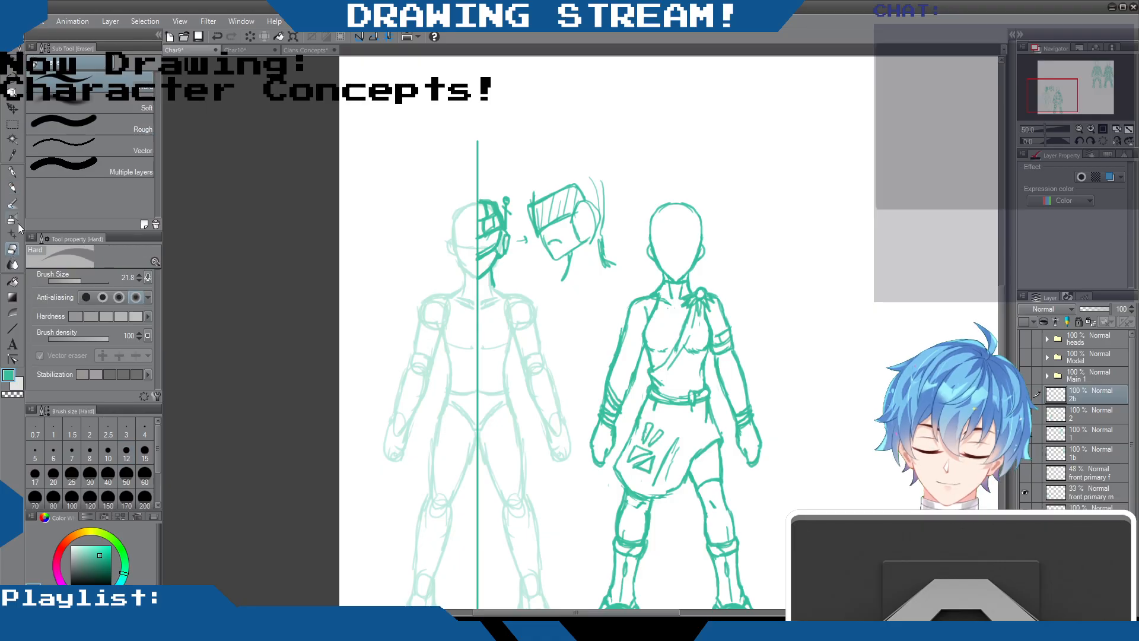
left_click(11, 124)
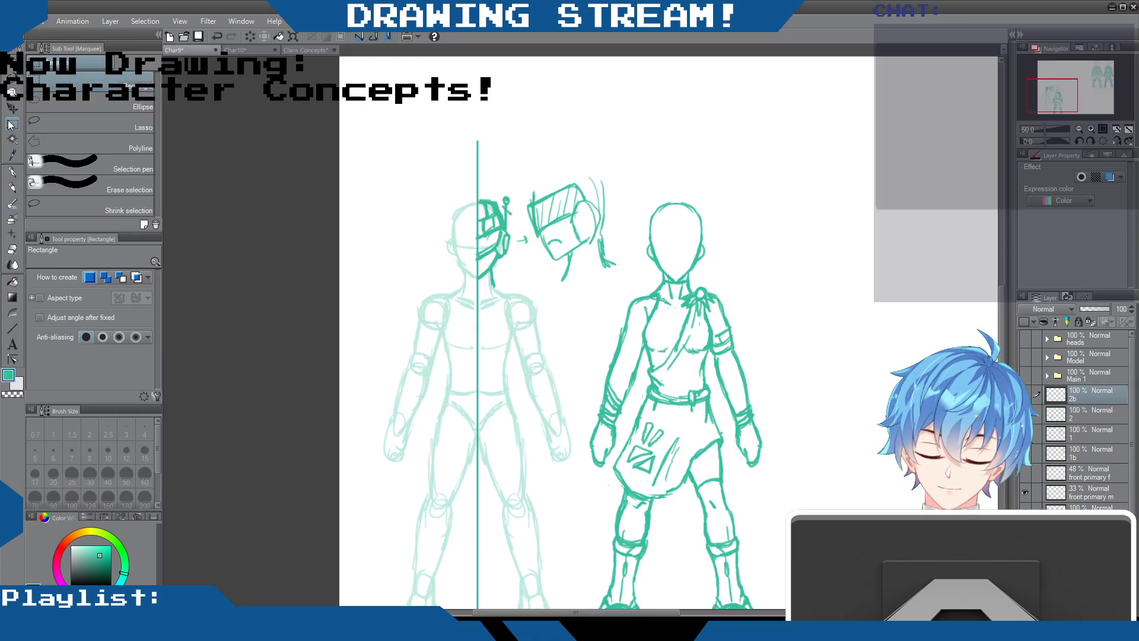
left_click(116, 122)
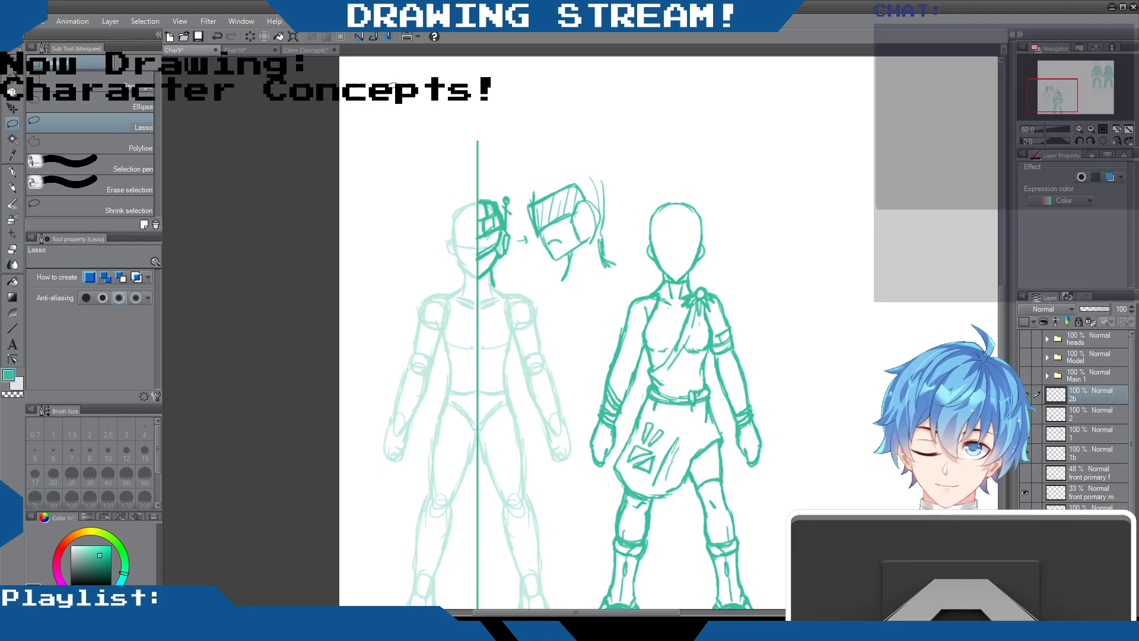
mouse_move(564, 156)
left_mouse_down()
mouse_move(525, 180)
mouse_move(515, 249)
mouse_move(574, 286)
mouse_move(618, 264)
mouse_move(630, 181)
mouse_move(547, 158)
left_mouse_up()
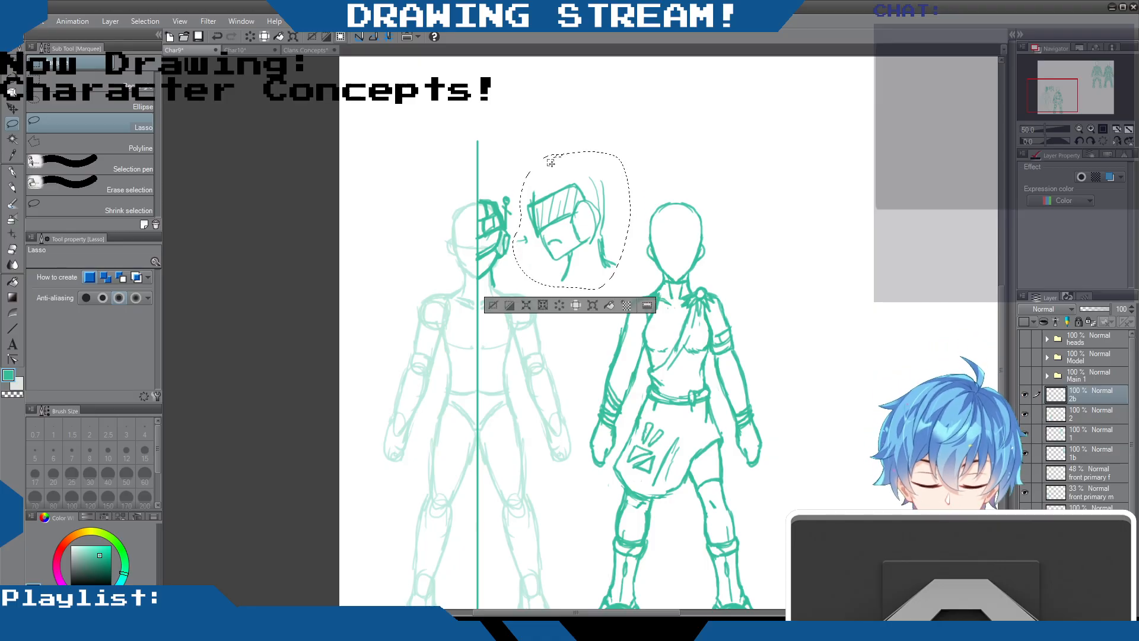
key("Delete")
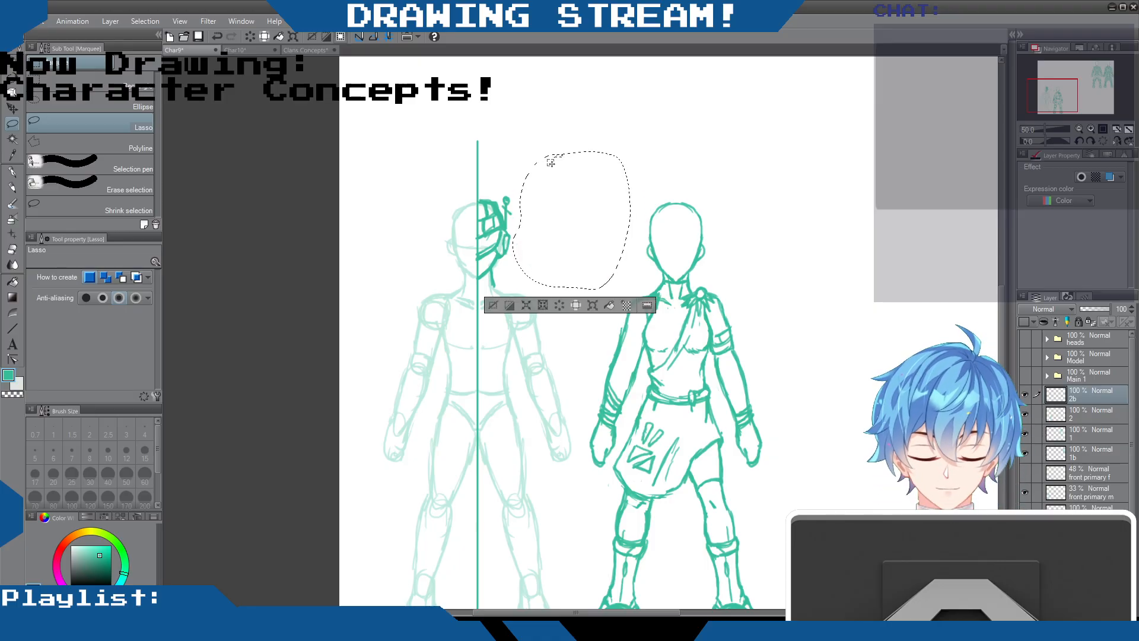
key("ctrl+d")
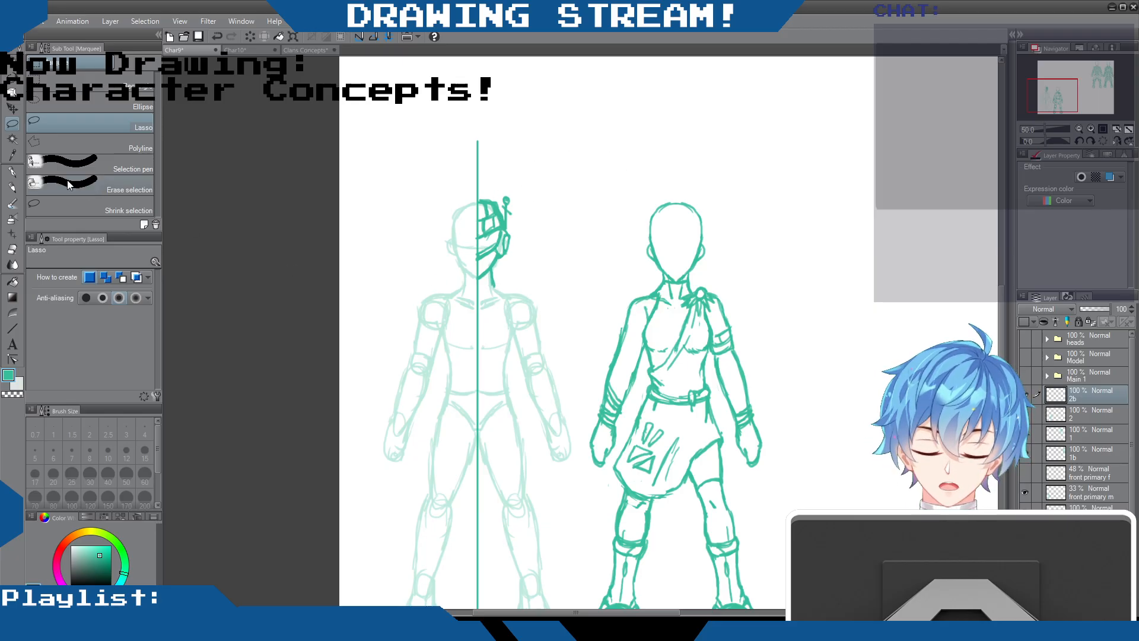
Try a curved arrow and a short pencil stroke beside the helmet's ear piece, and undo both
left_click(12, 187)
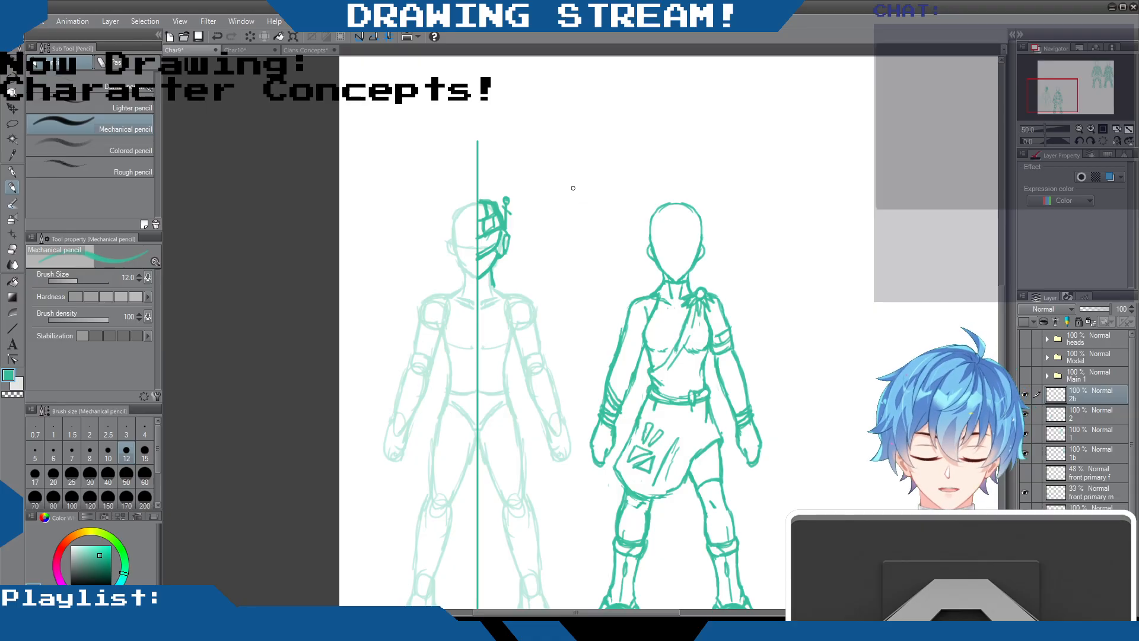
left_click_drag(523, 227, 495, 274)
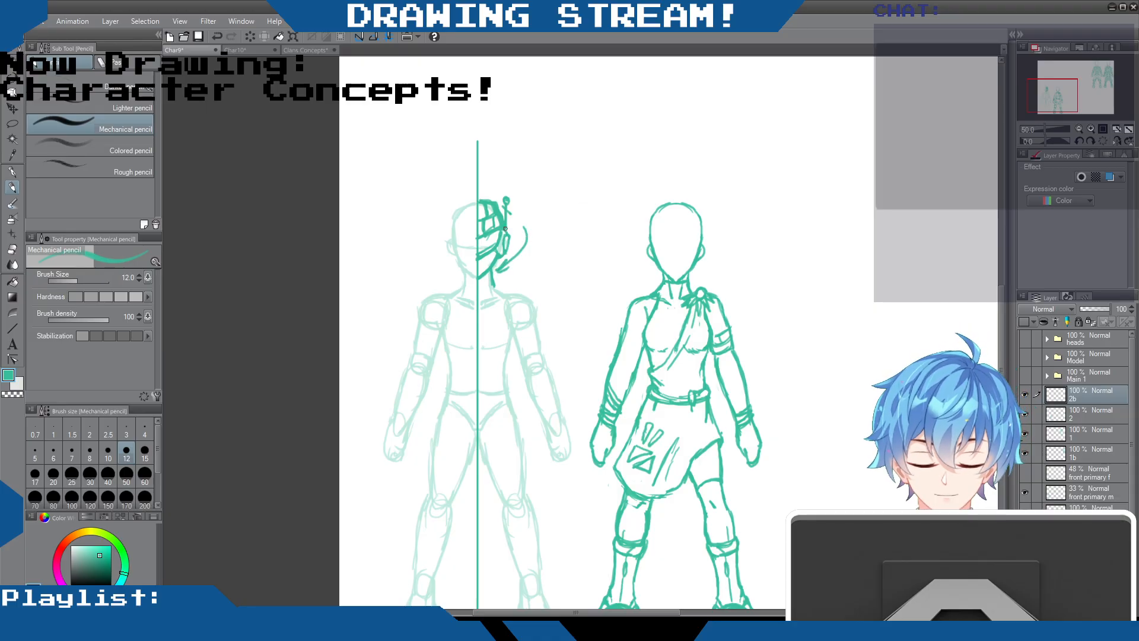
left_click_drag(504, 229, 496, 246)
key("ctrl+z")
key("ctrl+z")
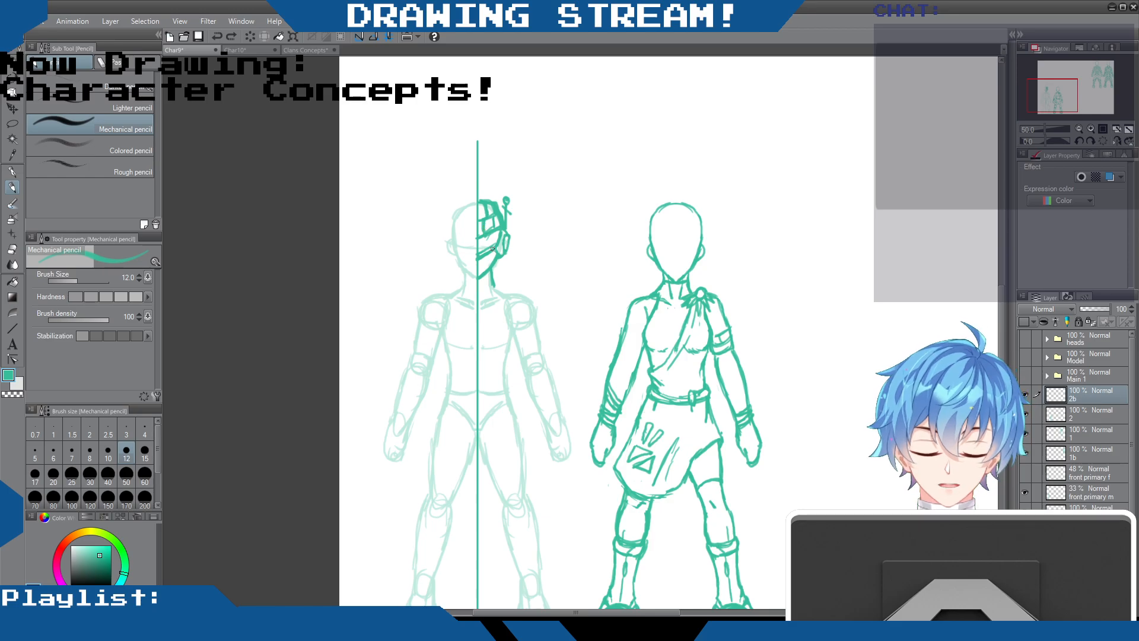
Draw the neck, collar piece and chest plate outline on the half of the guide body below the helmet, cleaning up the neck lines
mouse_move(480, 285)
left_mouse_down()
mouse_move(492, 275)
mouse_move(518, 292)
mouse_move(501, 304)
left_mouse_up()
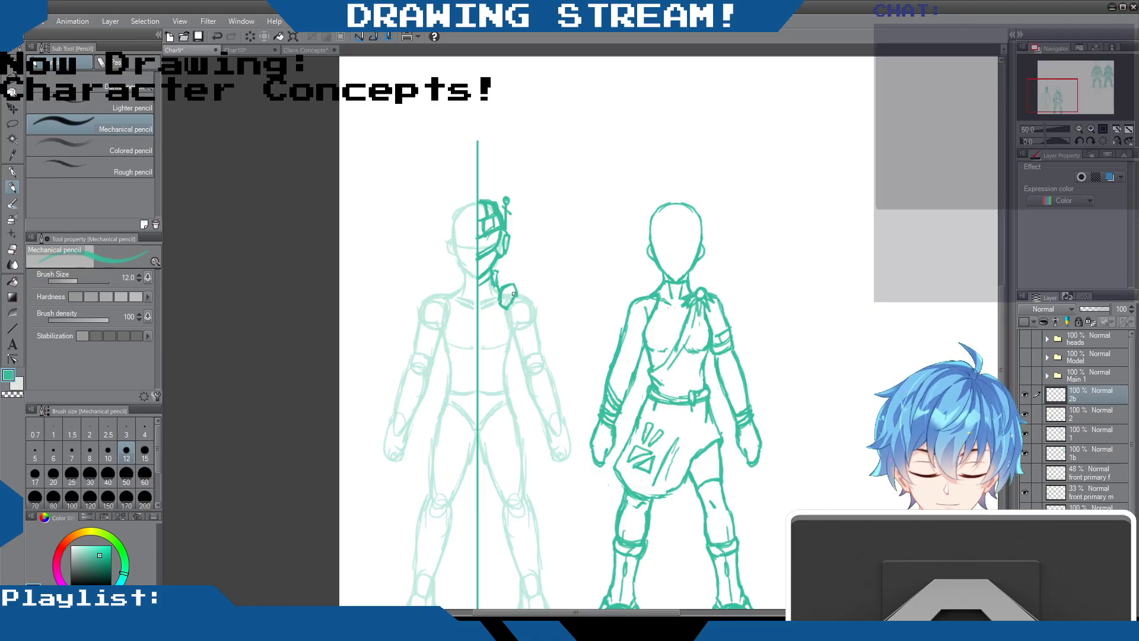
mouse_move(512, 301)
left_mouse_down()
mouse_move(511, 344)
mouse_move(497, 348)
left_mouse_up()
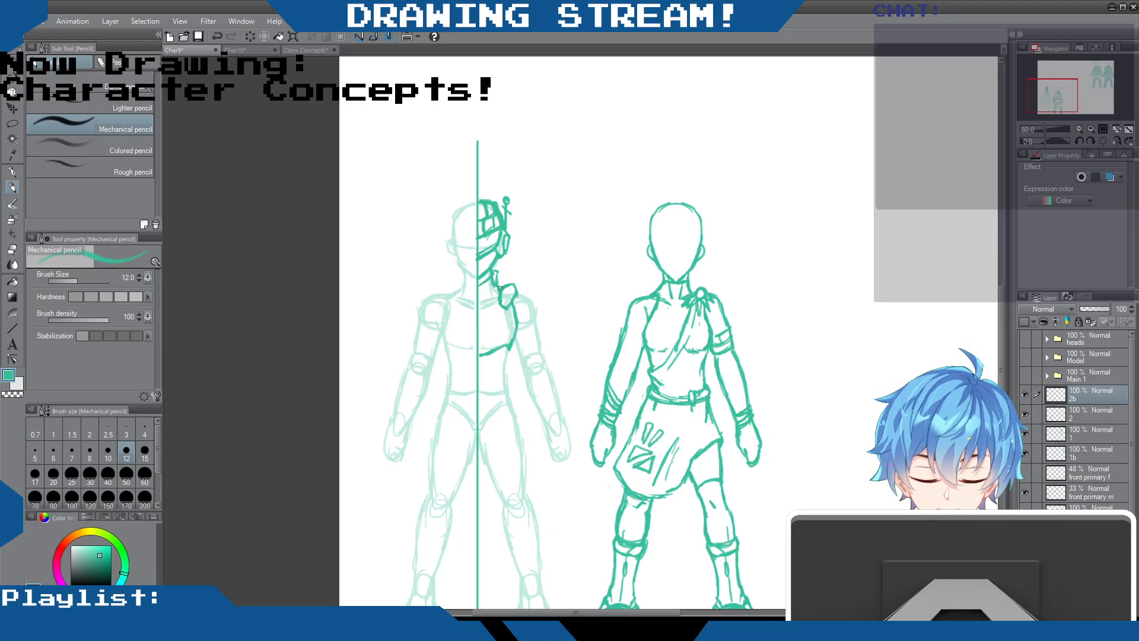
mouse_move(500, 293)
left_mouse_down()
mouse_move(479, 307)
mouse_move(500, 283)
left_mouse_up()
left_click(12, 249)
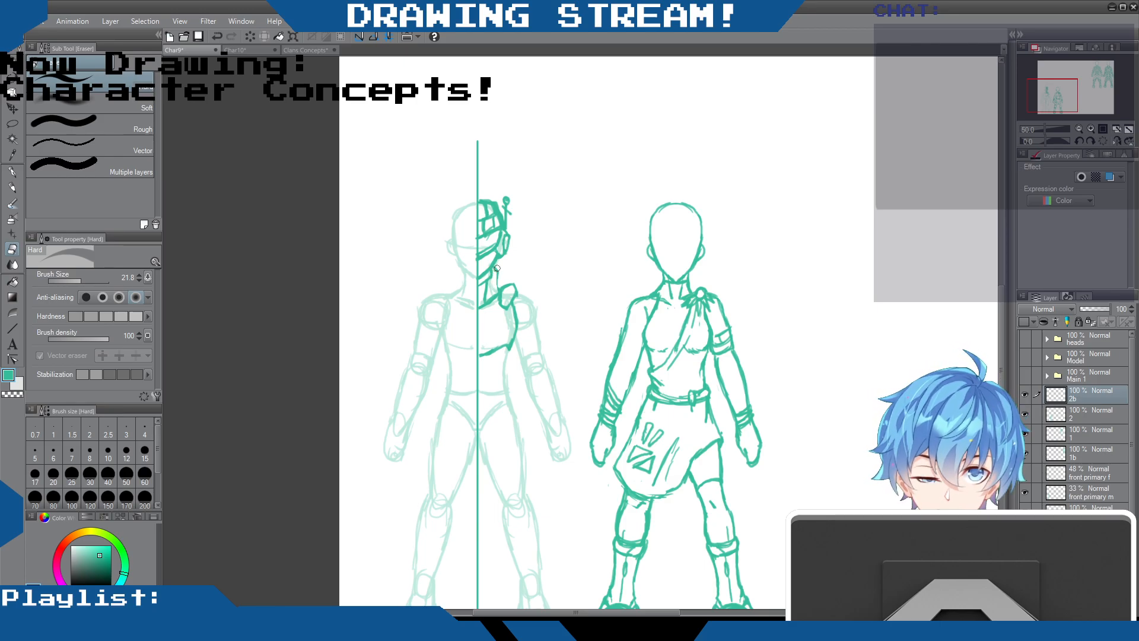
key("p")
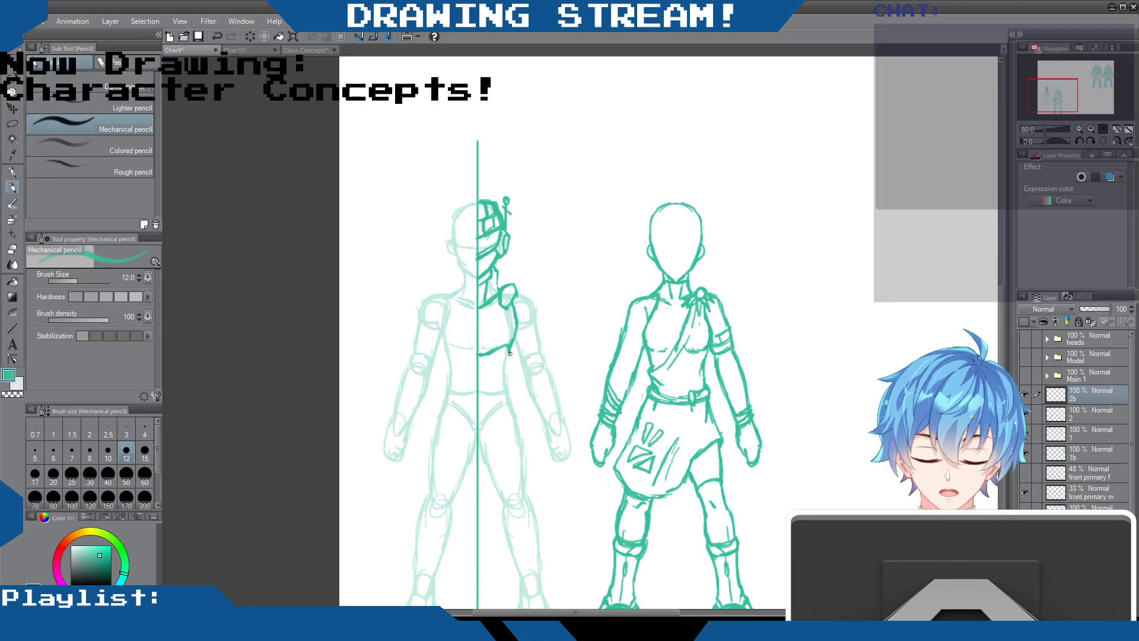
Draw the side of the waist, the overlapping pointed hip plates and the straight-edged front flap against the centre line
left_click_drag(509, 357, 514, 399)
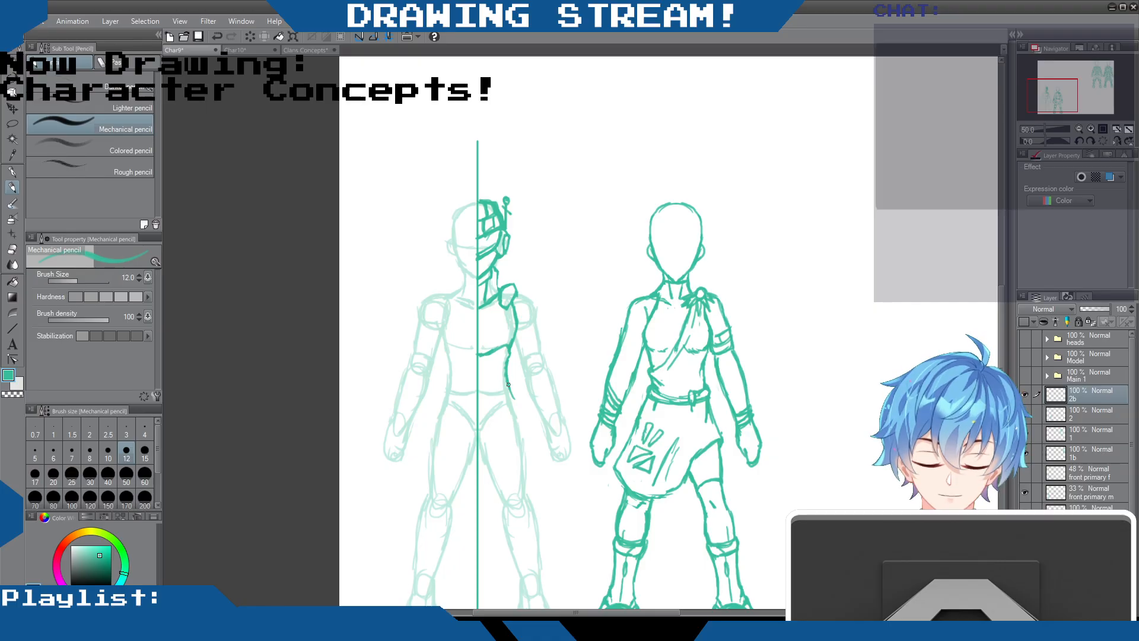
mouse_move(504, 379)
left_mouse_down()
mouse_move(485, 398)
mouse_move(514, 380)
mouse_move(507, 412)
mouse_move(518, 408)
mouse_move(513, 425)
mouse_move(501, 423)
mouse_move(519, 435)
mouse_move(515, 451)
left_mouse_up()
left_click_drag(501, 428, 512, 449)
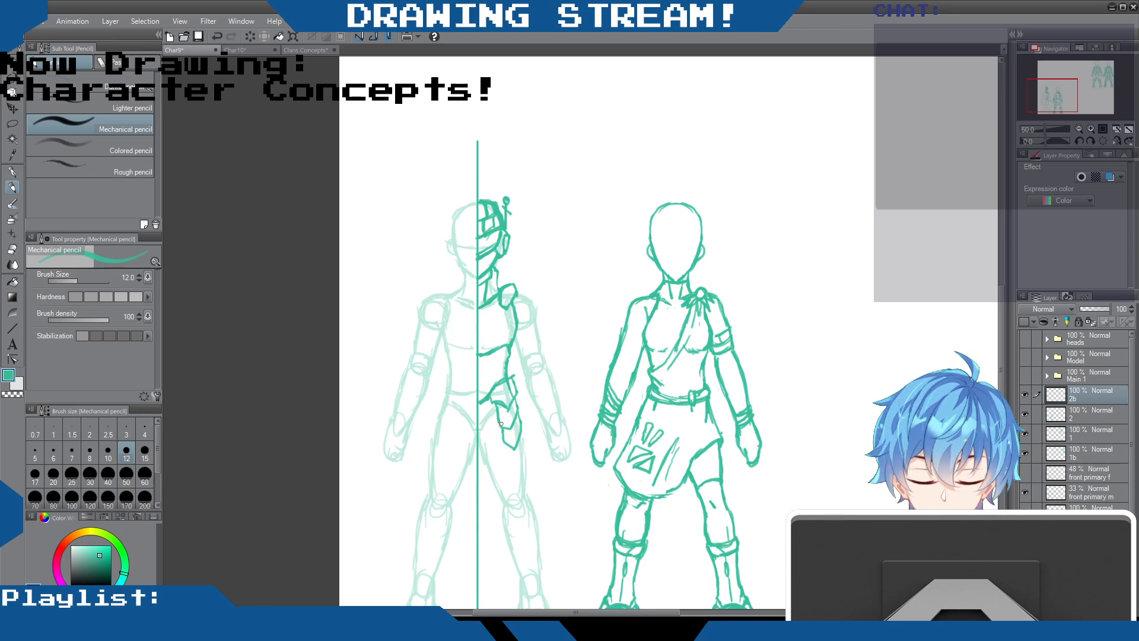
mouse_move(499, 421)
left_mouse_down()
mouse_move(483, 452)
mouse_move(491, 481)
left_mouse_up()
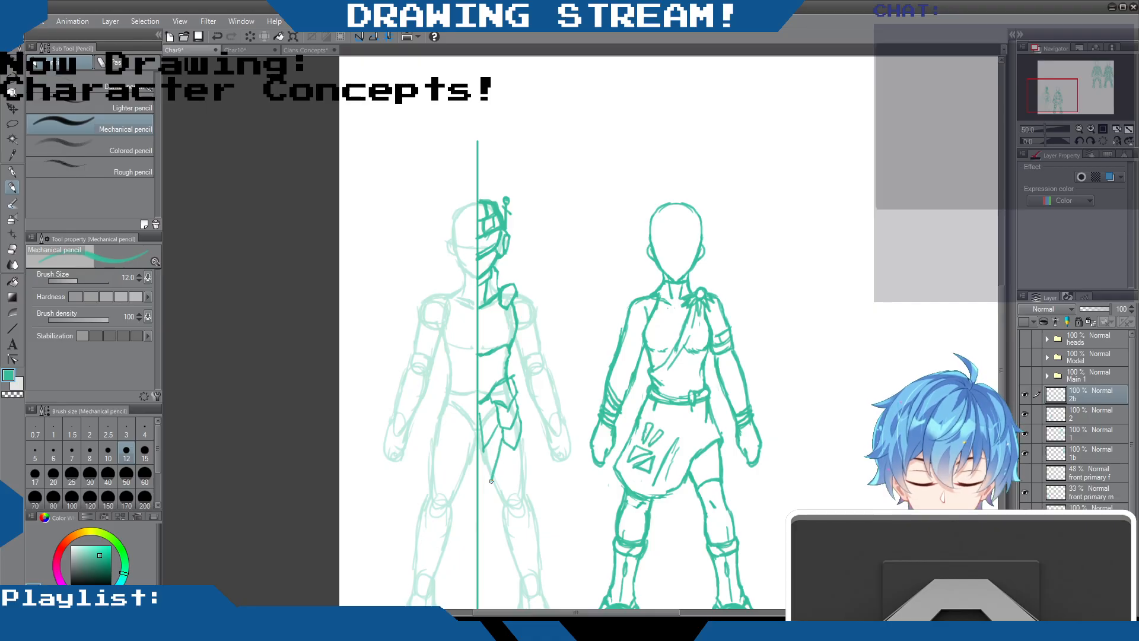
left_click_drag(479, 413, 485, 448)
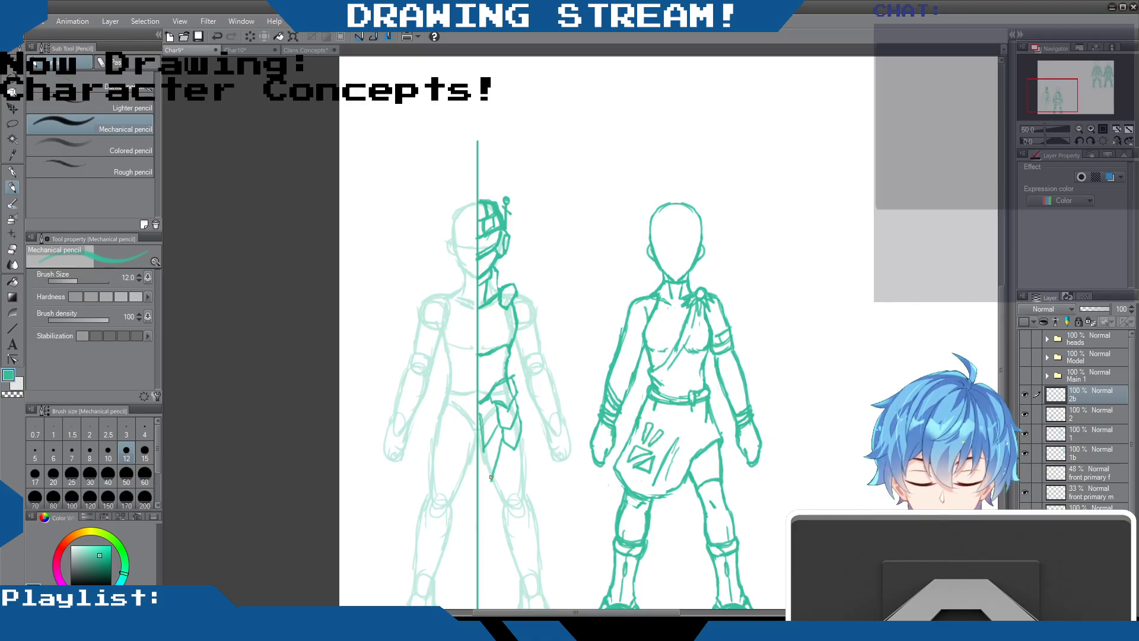
mouse_move(481, 481)
left_mouse_down()
mouse_move(491, 479)
mouse_move(496, 424)
mouse_move(479, 437)
left_mouse_up()
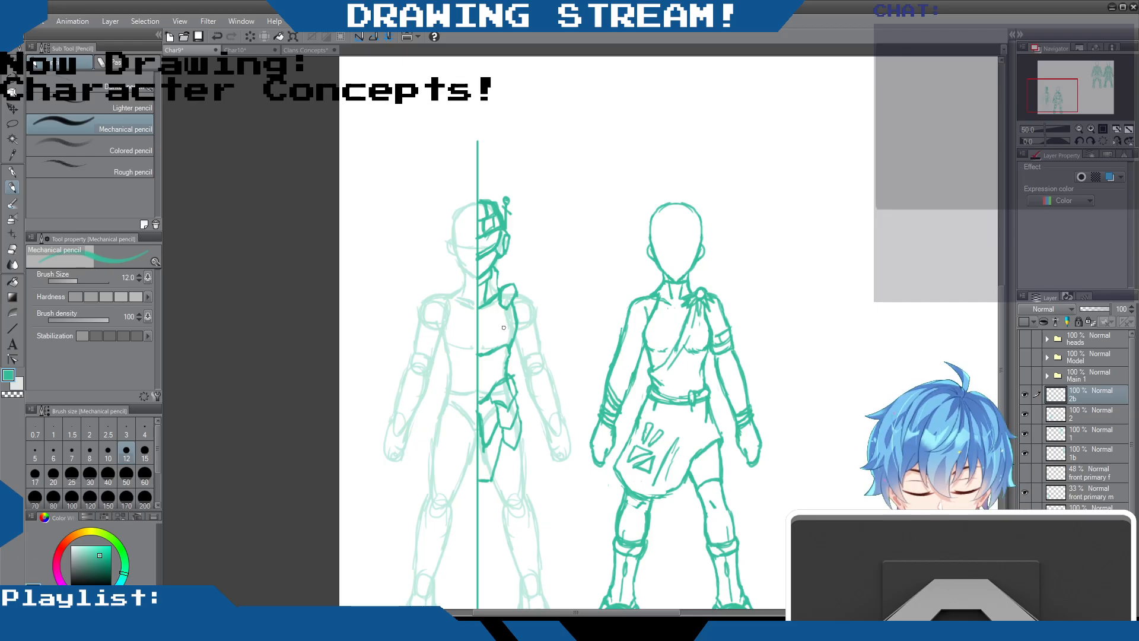
Add a diagonal line across the chest plate and draw the pointed shoulder guard and banded upper-arm armour, erasing stray lines
left_click_drag(508, 324, 480, 346)
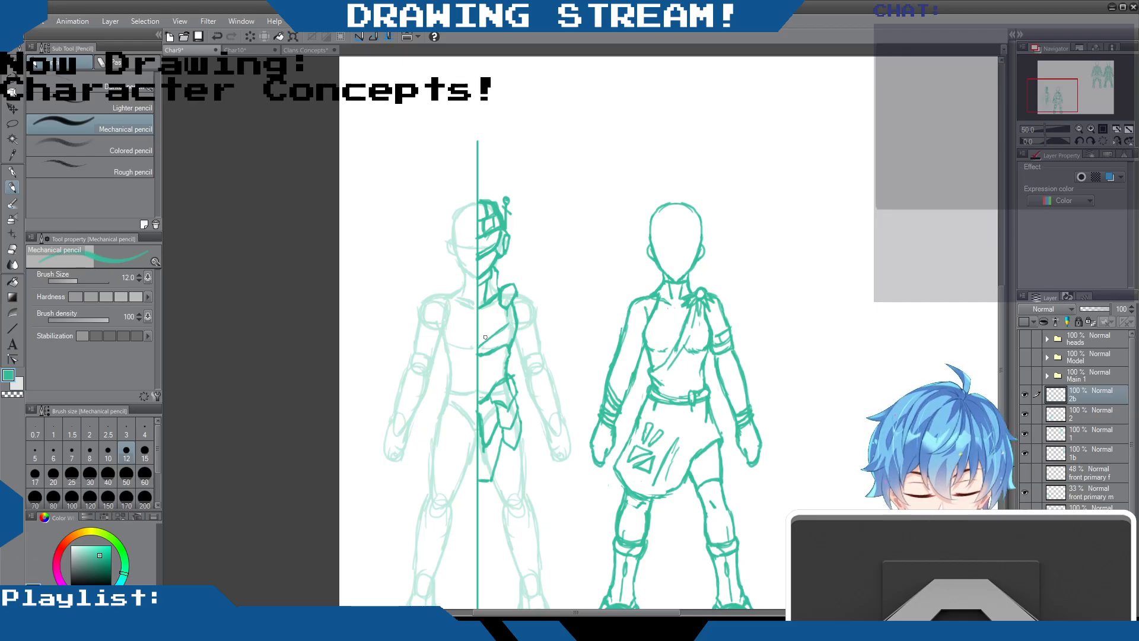
mouse_move(520, 288)
left_mouse_down()
mouse_move(541, 317)
mouse_move(524, 336)
mouse_move(543, 334)
mouse_move(516, 346)
mouse_move(541, 346)
mouse_move(516, 347)
mouse_move(532, 354)
mouse_move(519, 348)
mouse_move(539, 351)
mouse_move(544, 339)
mouse_move(546, 357)
mouse_move(520, 348)
mouse_move(541, 373)
left_mouse_up()
left_click_drag(546, 356, 537, 372)
left_click_drag(541, 295, 540, 325)
left_click_drag(540, 324, 545, 308)
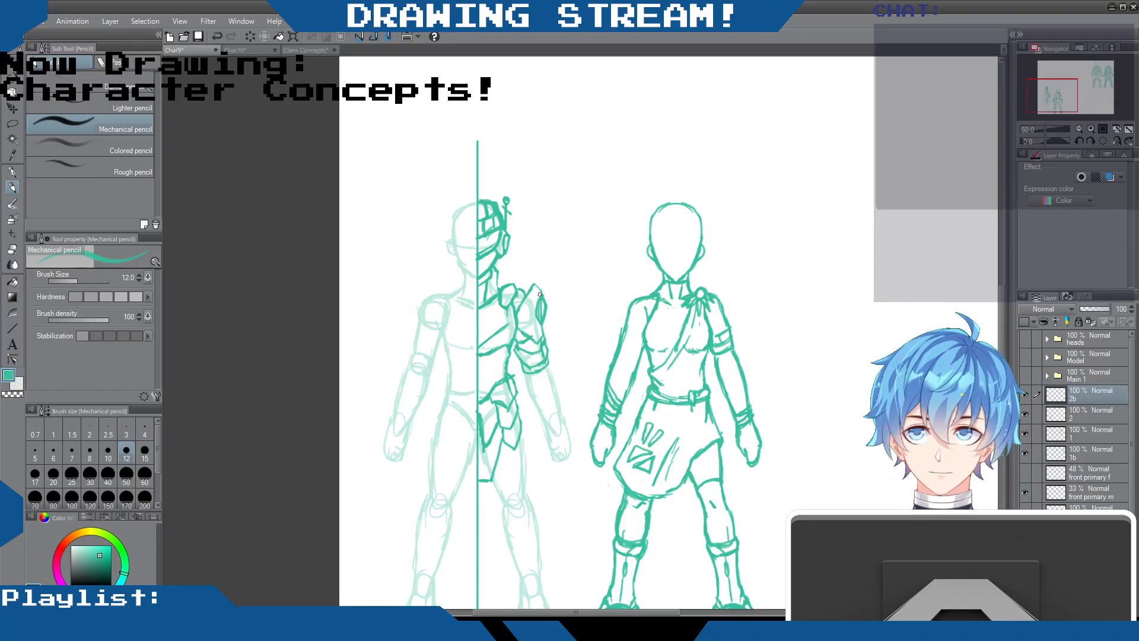
key("e")
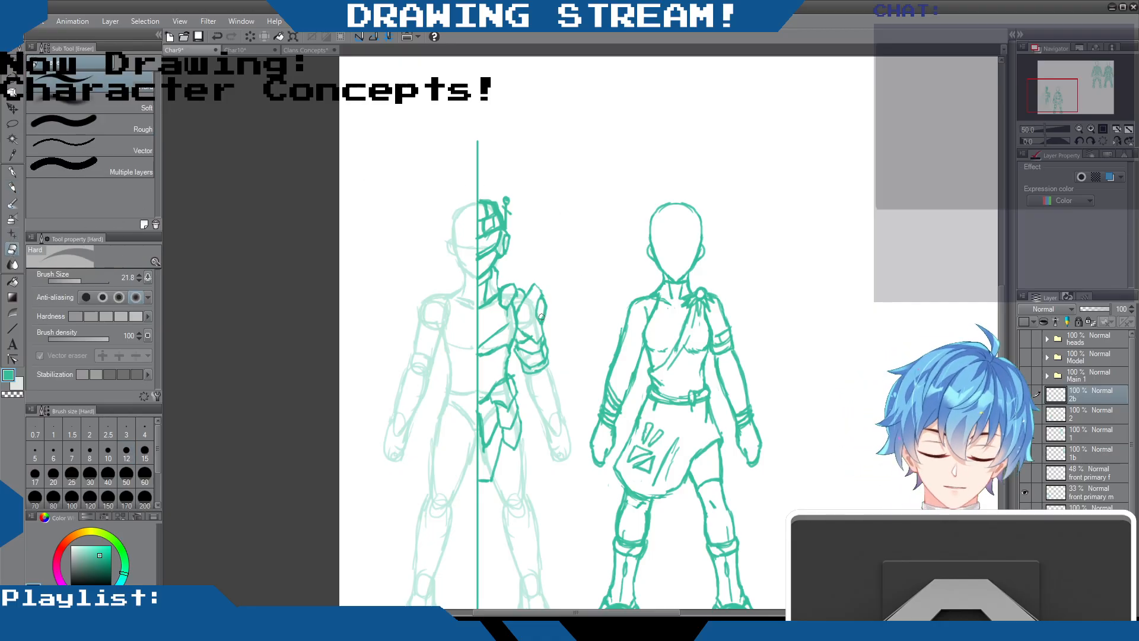
left_click(17, 187)
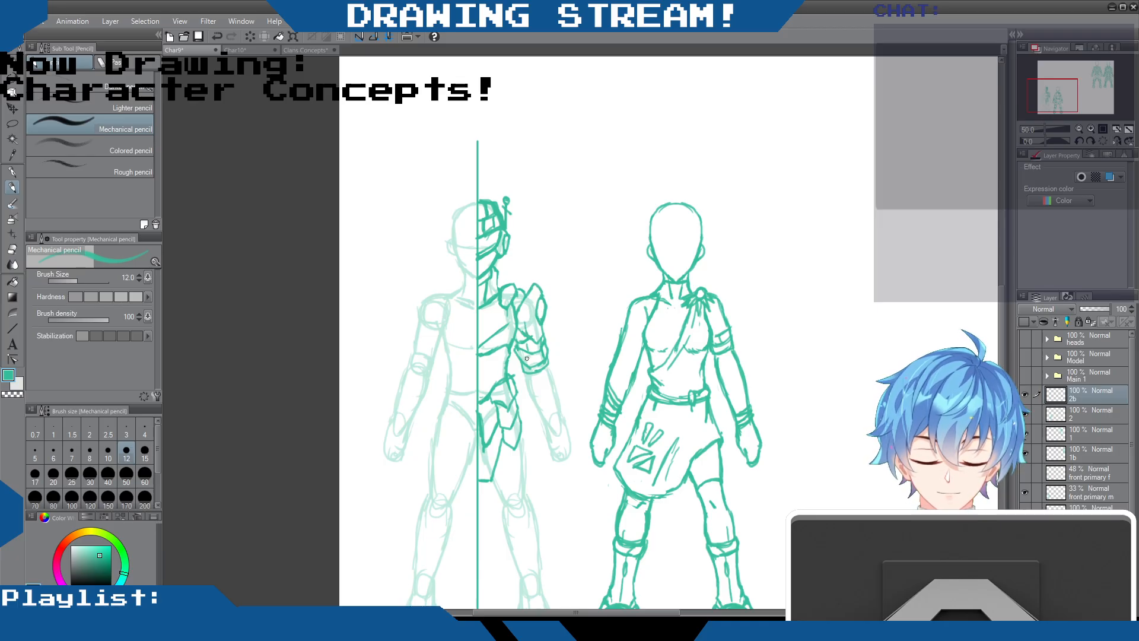
Draw the forearm guard with an oval inset and the gloved hand on the armoured side
left_click_drag(548, 365, 555, 389)
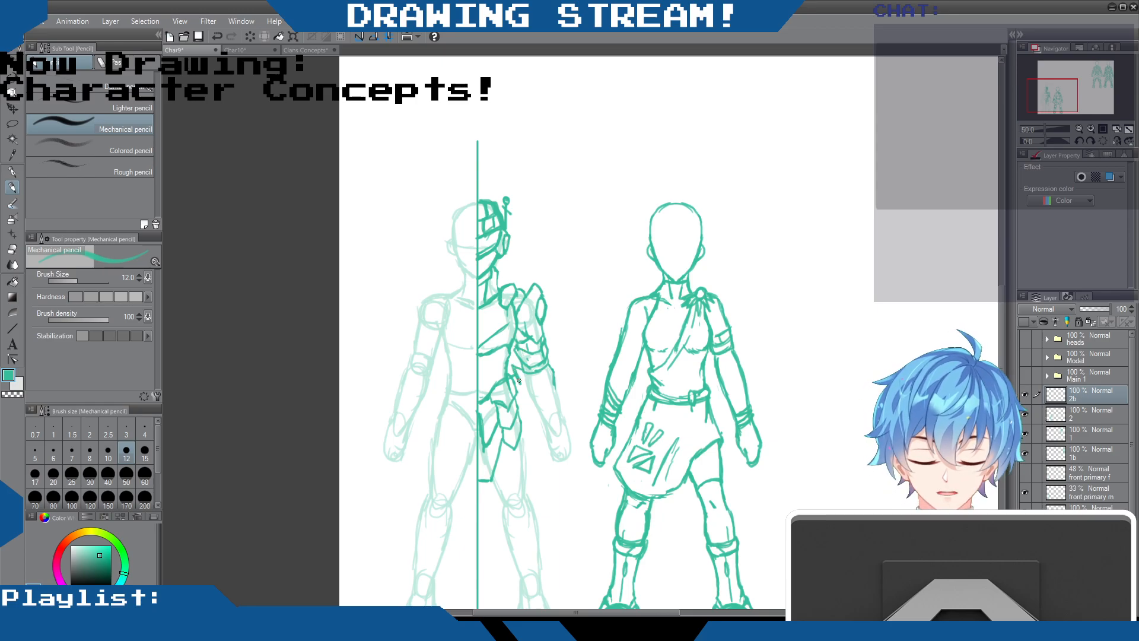
mouse_move(526, 389)
left_mouse_down()
mouse_move(543, 433)
mouse_move(554, 379)
mouse_move(571, 432)
mouse_move(543, 433)
mouse_move(544, 448)
mouse_move(560, 462)
mouse_move(571, 438)
mouse_move(575, 453)
mouse_move(554, 369)
mouse_move(570, 439)
mouse_move(546, 439)
mouse_move(538, 396)
mouse_move(556, 421)
left_mouse_up()
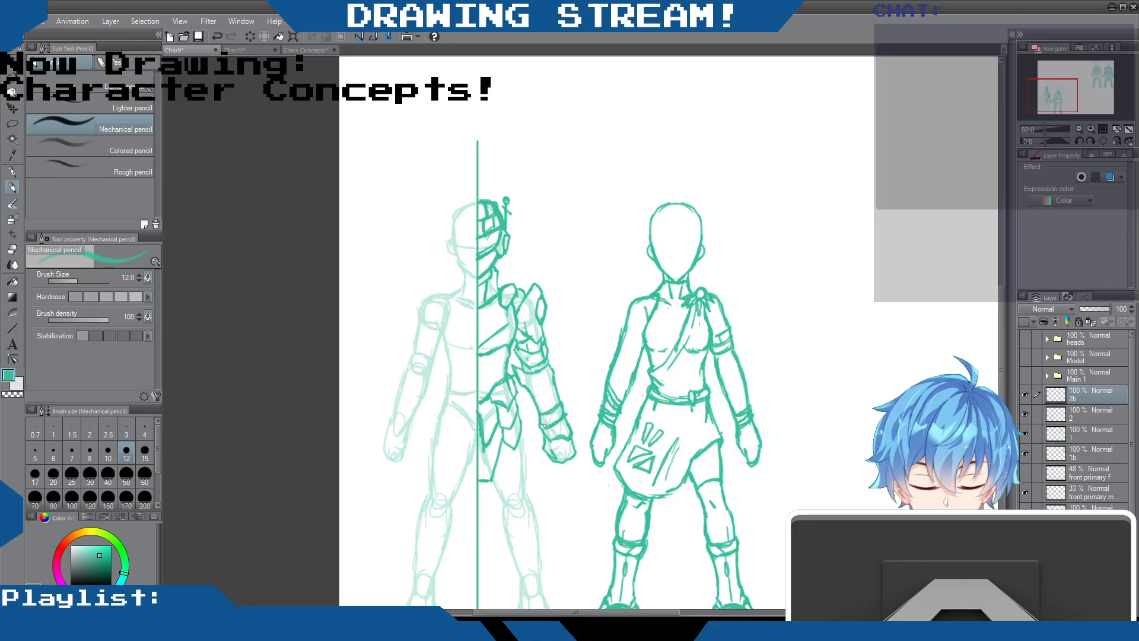
mouse_move(541, 398)
left_mouse_down()
mouse_move(536, 371)
mouse_move(541, 418)
mouse_move(550, 388)
mouse_move(546, 402)
mouse_move(526, 386)
left_mouse_up()
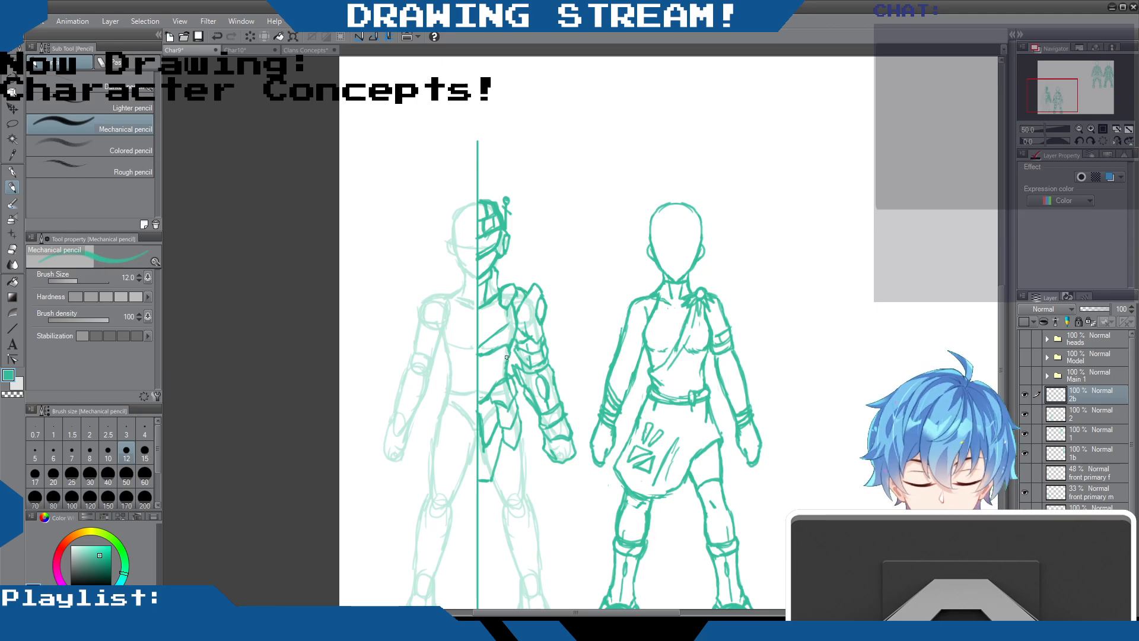
Sketch jagged detail marks on the abdomen below the chest plate and erase stray lines at the hip
left_click_drag(494, 358, 486, 378)
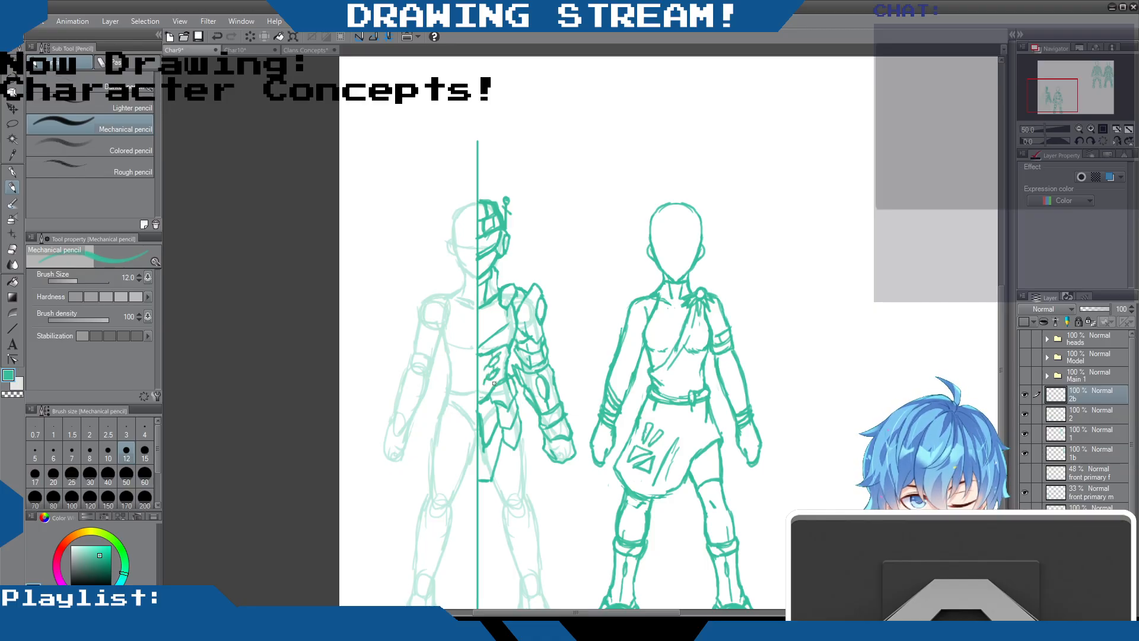
left_click_drag(492, 388, 482, 403)
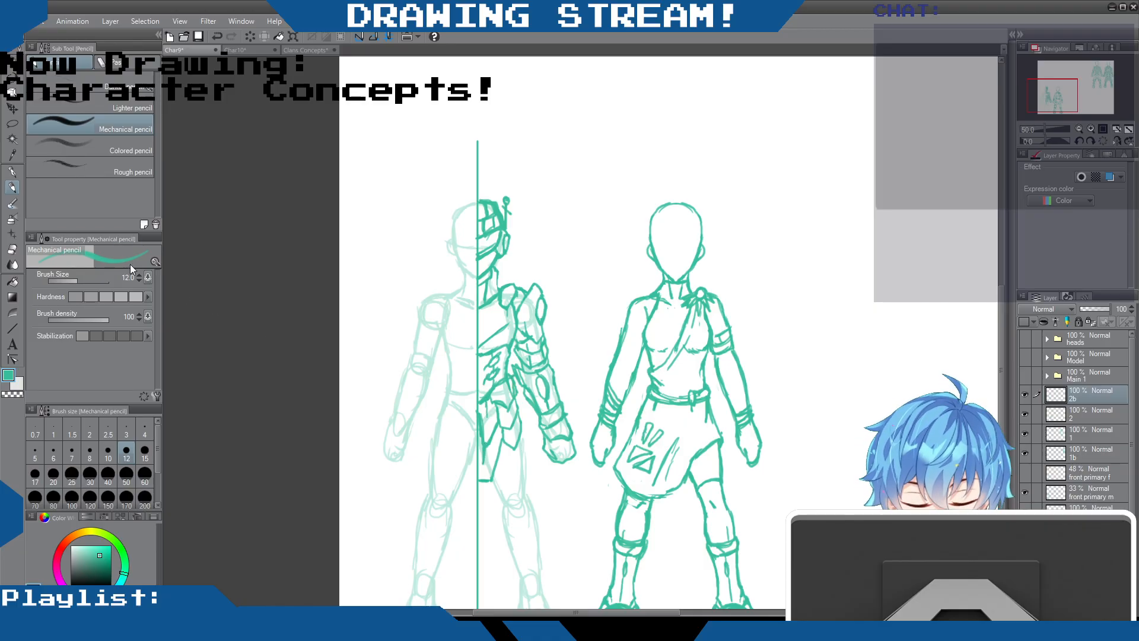
left_click(13, 250)
left_click_drag(509, 390, 520, 403)
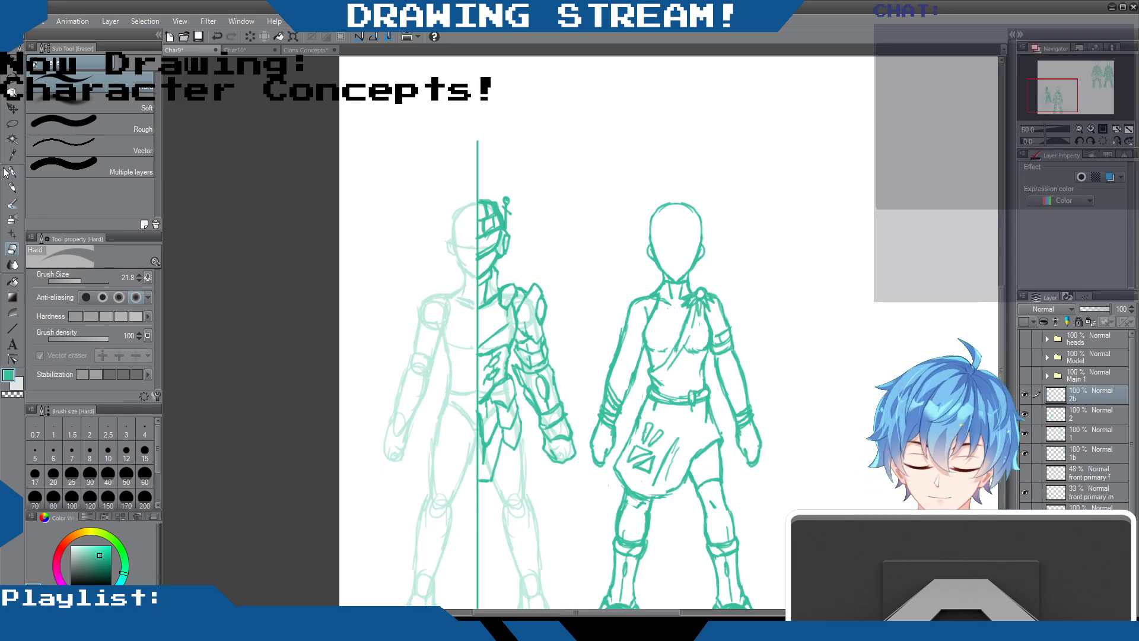
Draw the skirt panel hanging from the hip plates down to the knee, with fold lines and a rounded lower edge
left_click(12, 188)
mouse_move(519, 422)
left_mouse_down()
mouse_move(528, 478)
mouse_move(491, 470)
mouse_move(510, 498)
mouse_move(520, 491)
mouse_move(502, 495)
mouse_move(528, 497)
mouse_move(528, 484)
mouse_move(500, 476)
mouse_move(514, 499)
left_mouse_up()
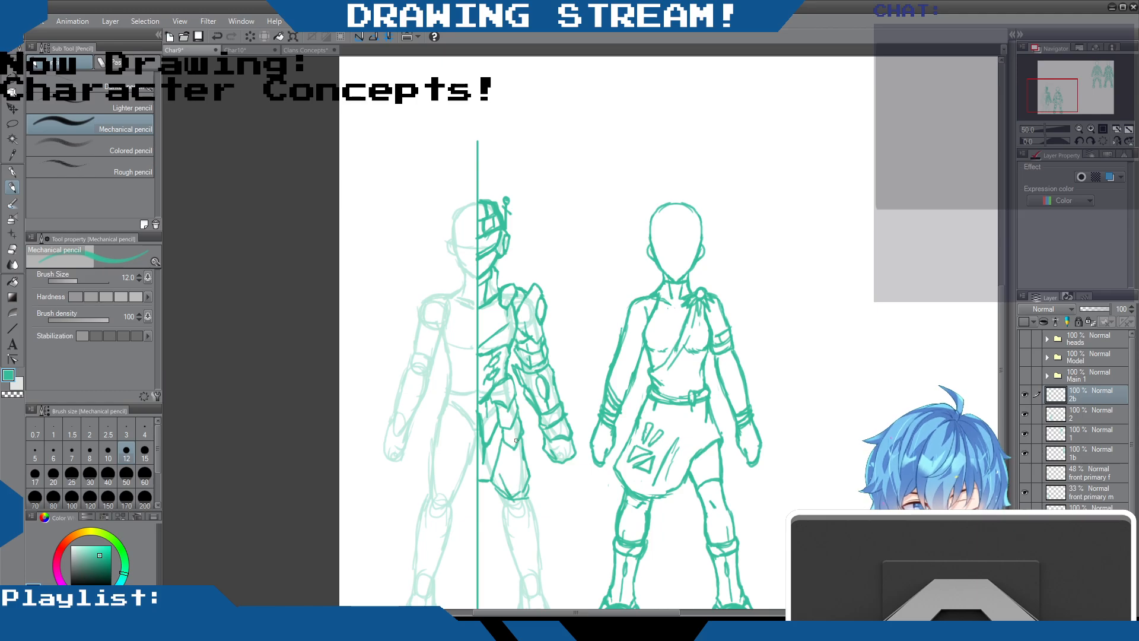
left_click_drag(520, 413, 520, 445)
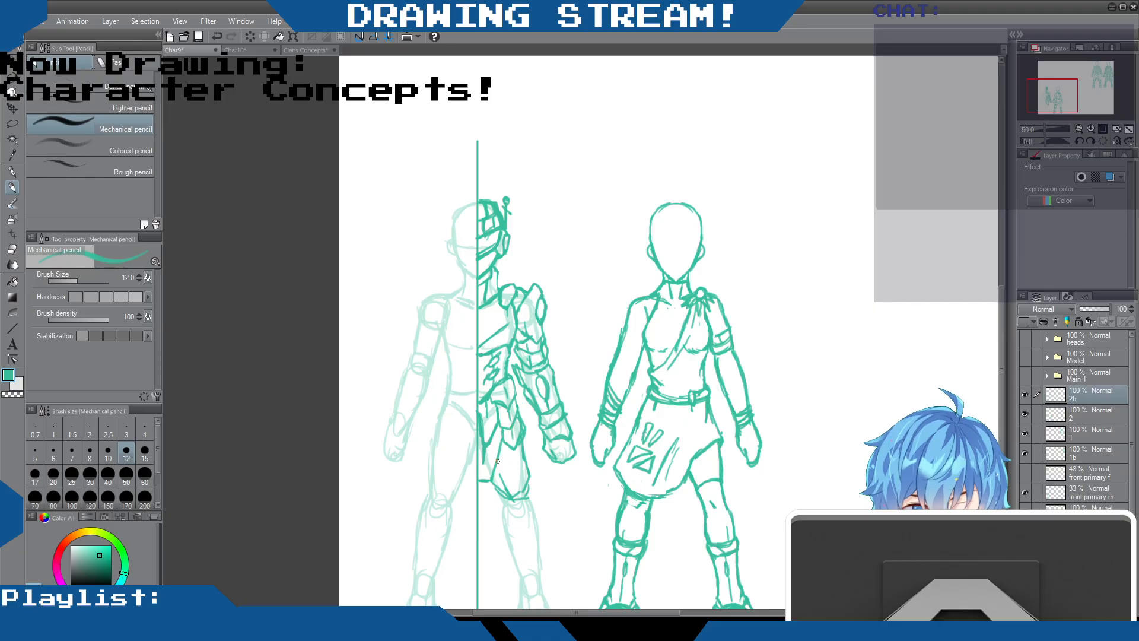
mouse_move(501, 448)
left_mouse_down()
mouse_move(488, 482)
mouse_move(517, 497)
mouse_move(506, 499)
left_mouse_up()
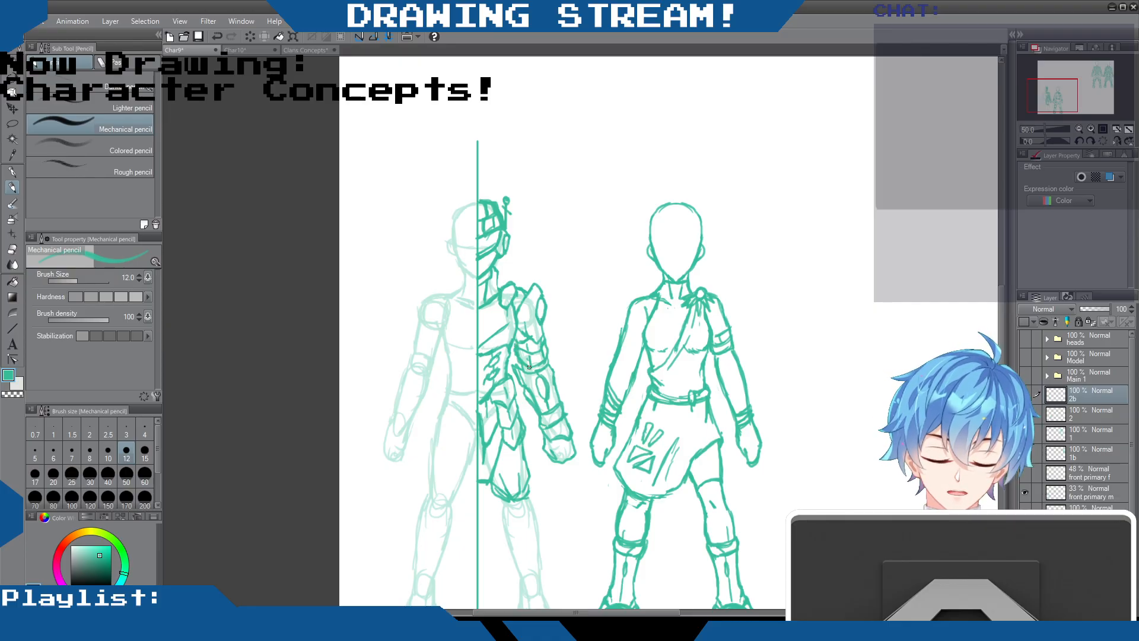
Clean up the armoured arm and strengthen the lines of the forearm guard and gloved fingers
left_click(11, 248)
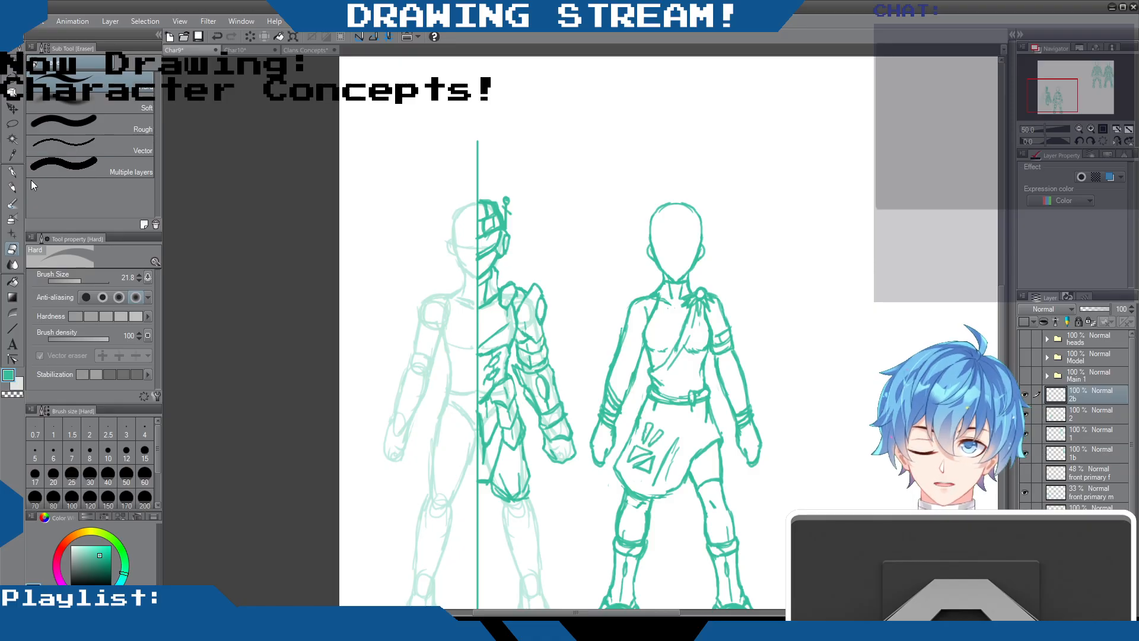
left_click(12, 188)
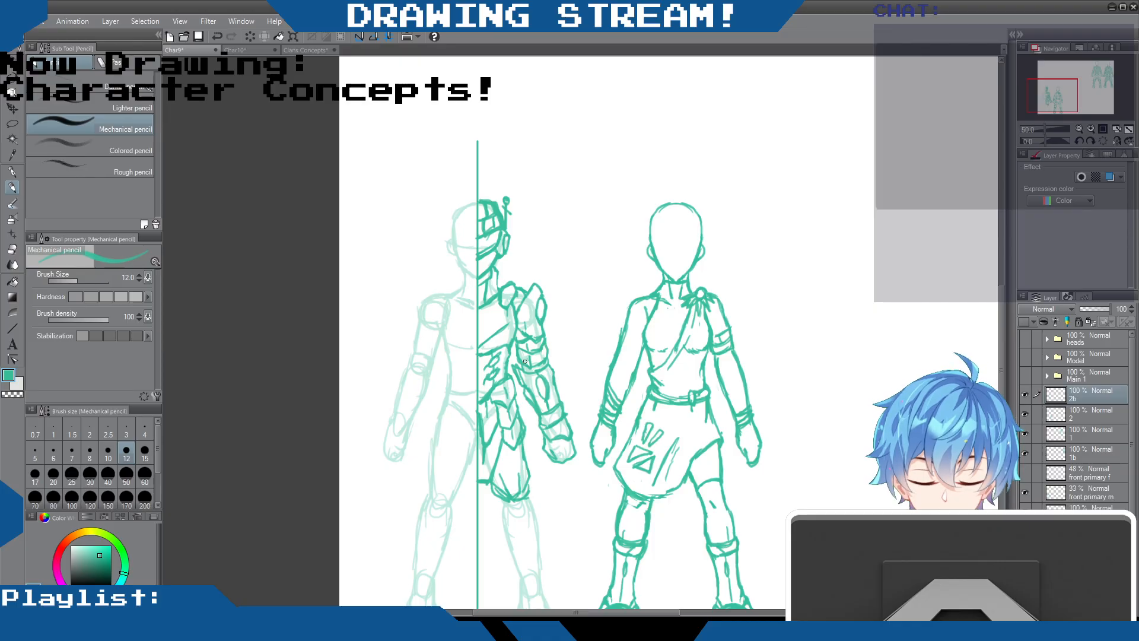
left_click_drag(535, 378, 547, 398)
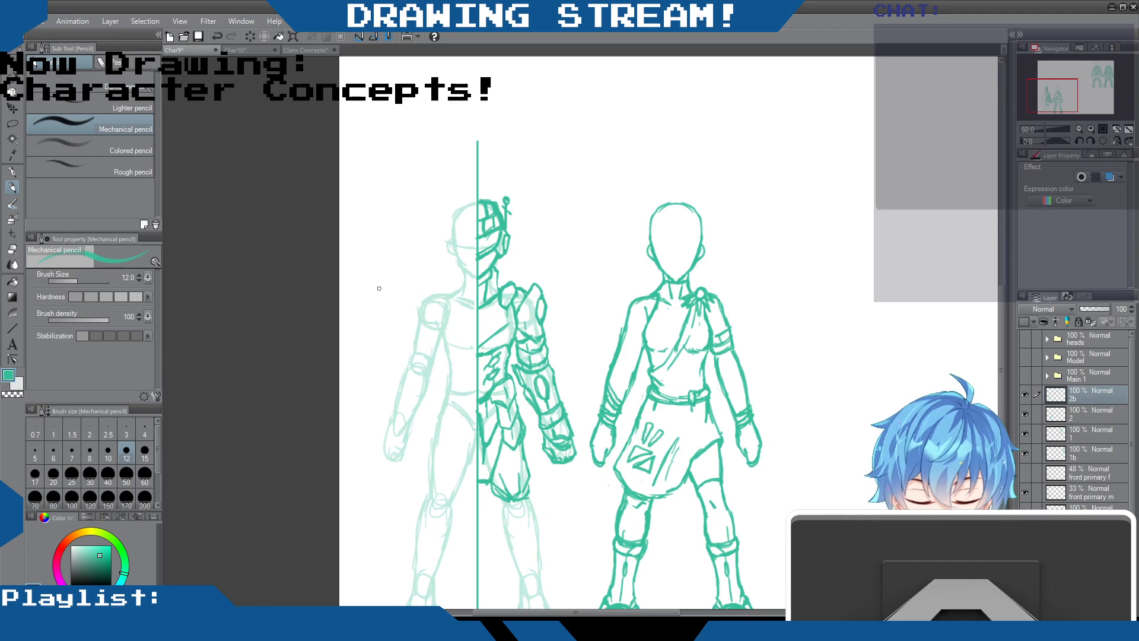
Touch up the waist and front flap lines next to the centre line with the eraser and Mechanical pencil
key("e")
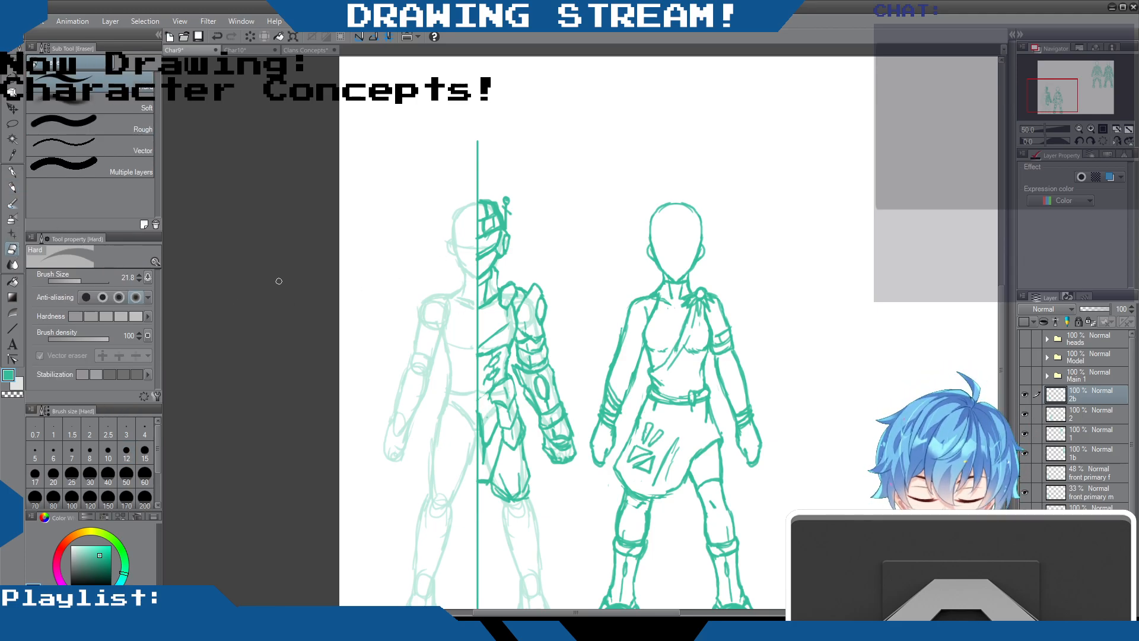
key("p")
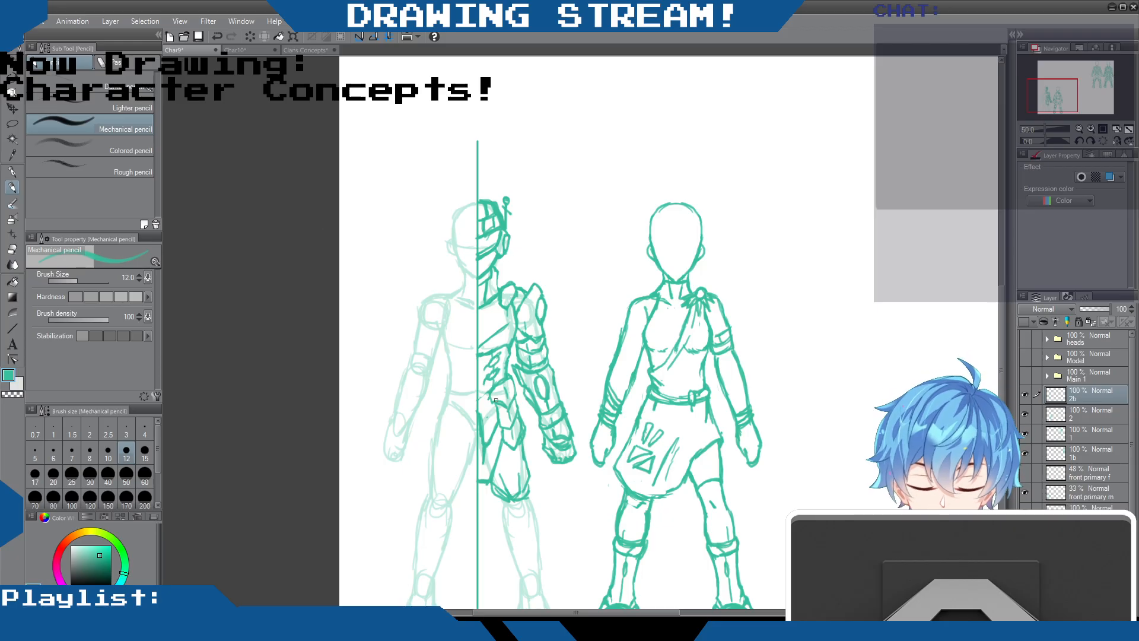
mouse_move(490, 387)
left_mouse_down()
mouse_move(477, 400)
mouse_move(503, 404)
left_mouse_up()
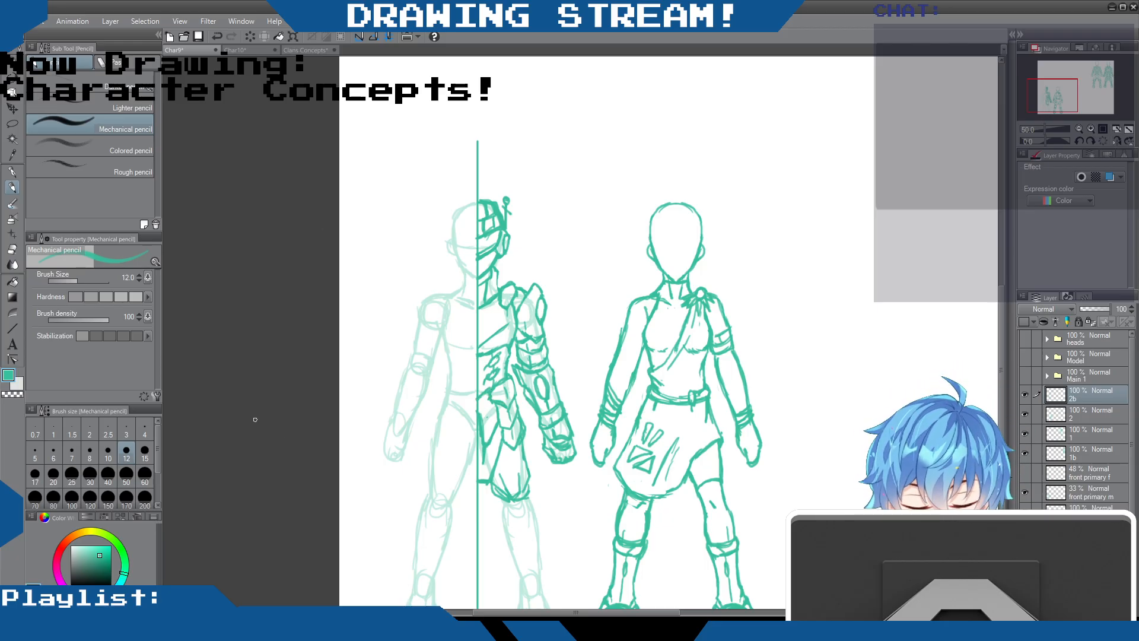
key("e")
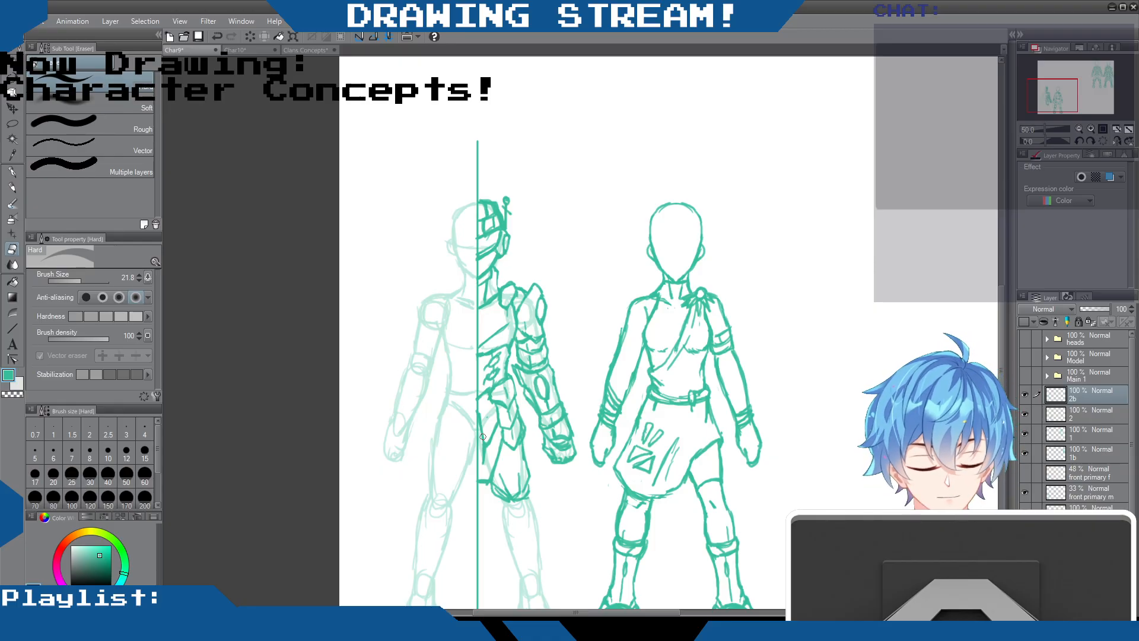
key("p")
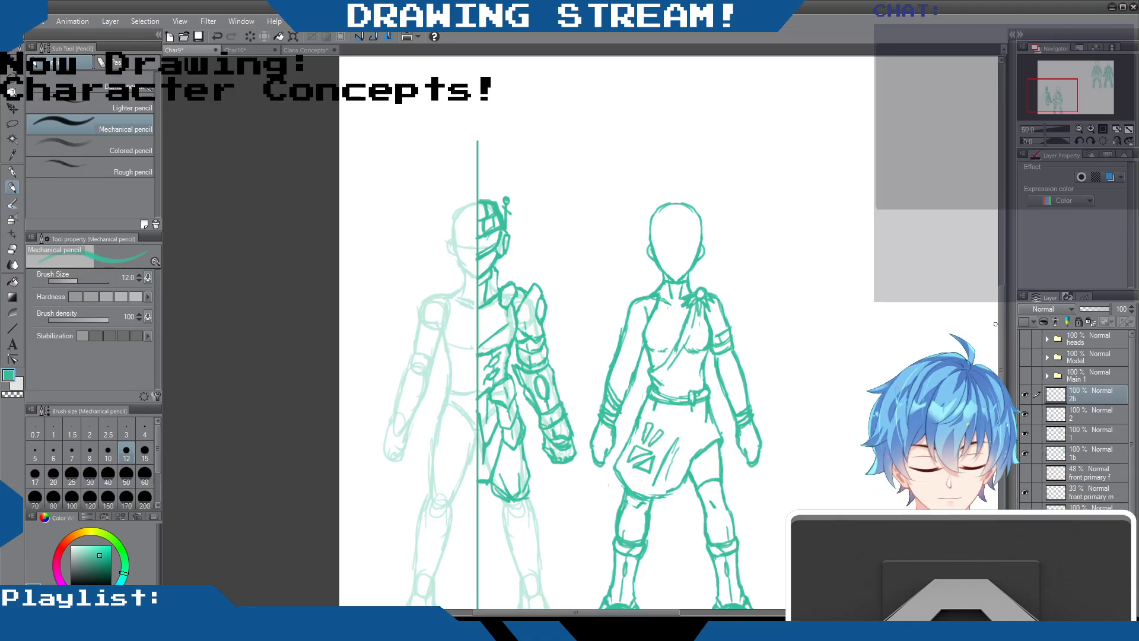
Draw the knee guard and layered, pointed shin armour on the leg below the skirt panel, cleaning up its edges
scroll(616, 391, "down", 3)
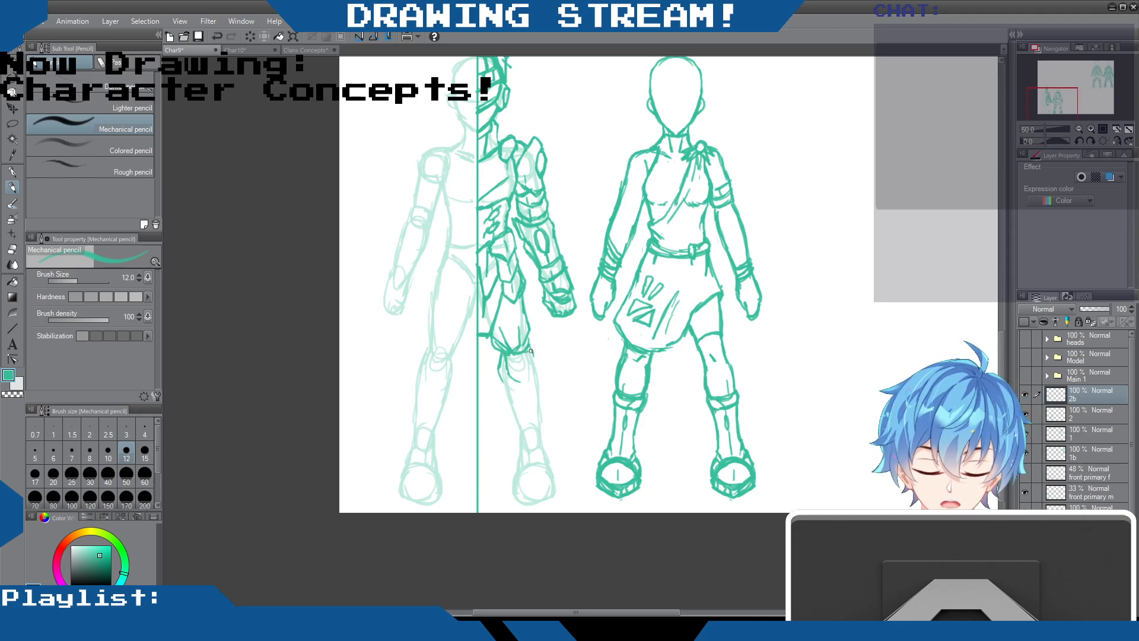
mouse_move(527, 371)
left_mouse_down()
mouse_move(510, 401)
mouse_move(531, 376)
mouse_move(539, 408)
mouse_move(513, 410)
mouse_move(533, 381)
mouse_move(542, 406)
mouse_move(515, 407)
mouse_move(519, 433)
left_mouse_up()
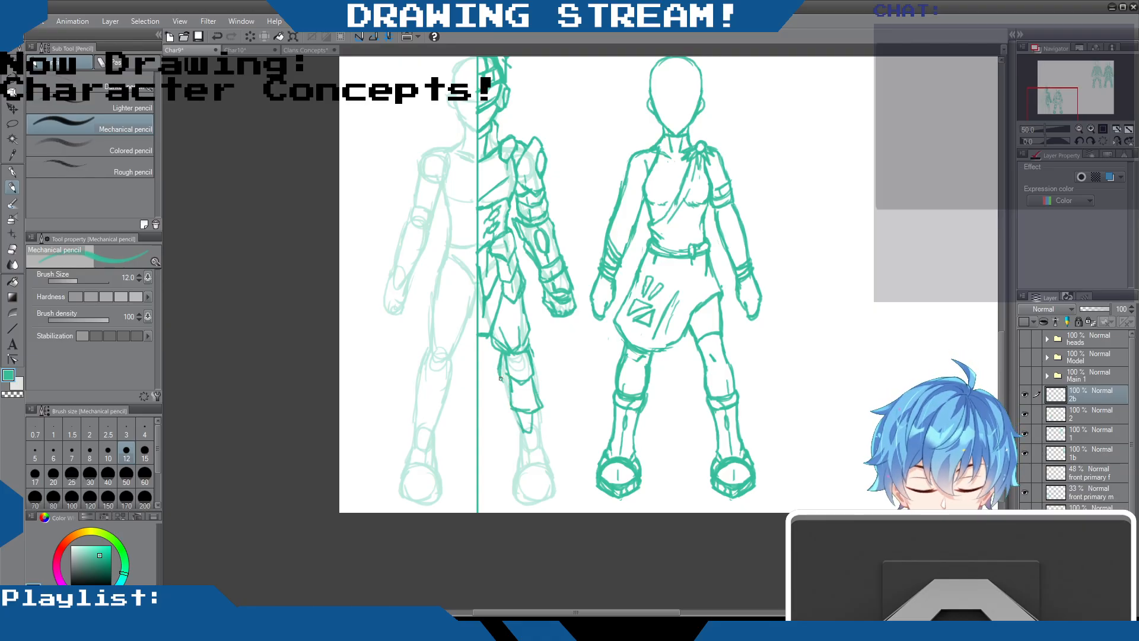
left_click_drag(498, 374, 513, 438)
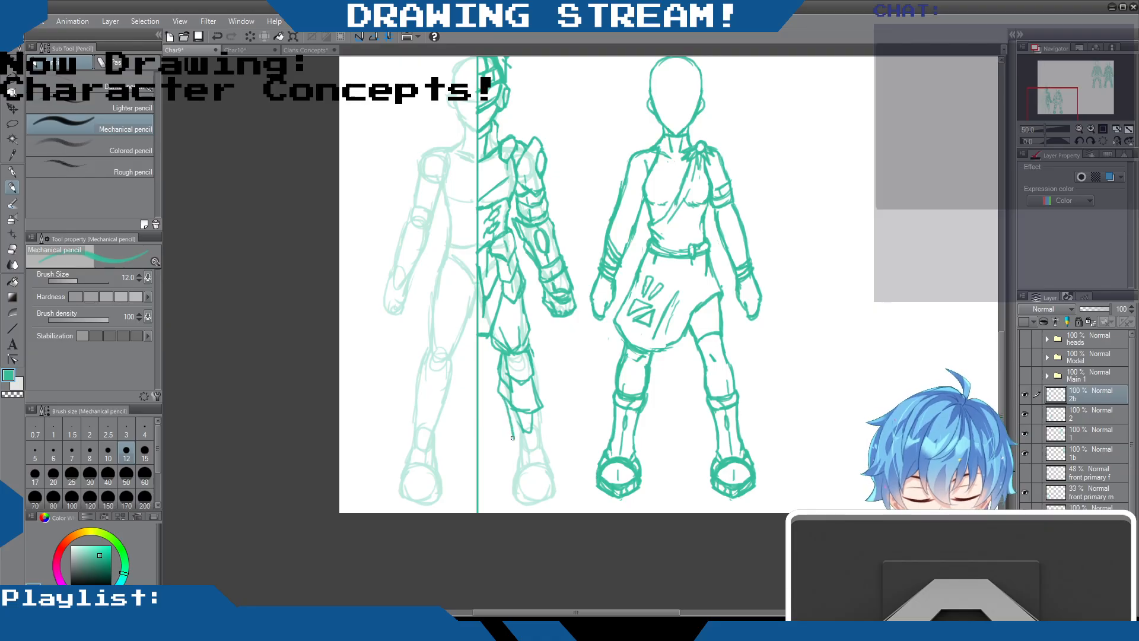
mouse_move(533, 353)
left_mouse_down()
mouse_move(542, 423)
mouse_move(535, 388)
mouse_move(535, 408)
mouse_move(510, 393)
mouse_move(511, 409)
mouse_move(538, 410)
mouse_move(515, 363)
mouse_move(526, 409)
mouse_move(529, 355)
mouse_move(523, 410)
mouse_move(507, 390)
mouse_move(512, 413)
left_mouse_up()
key("e")
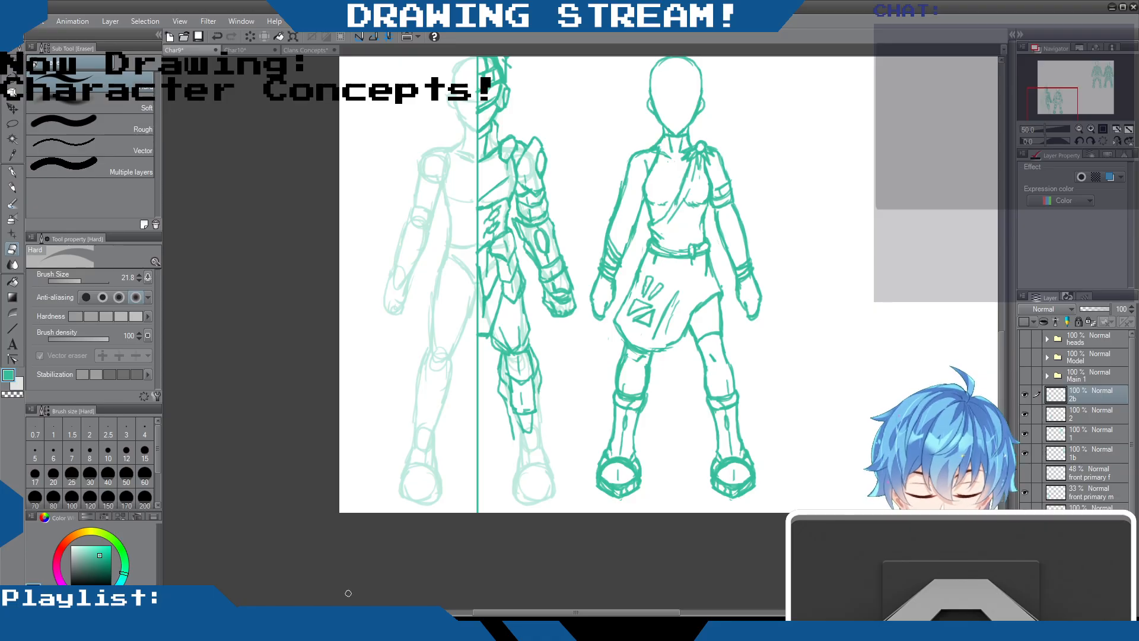
left_click(12, 188)
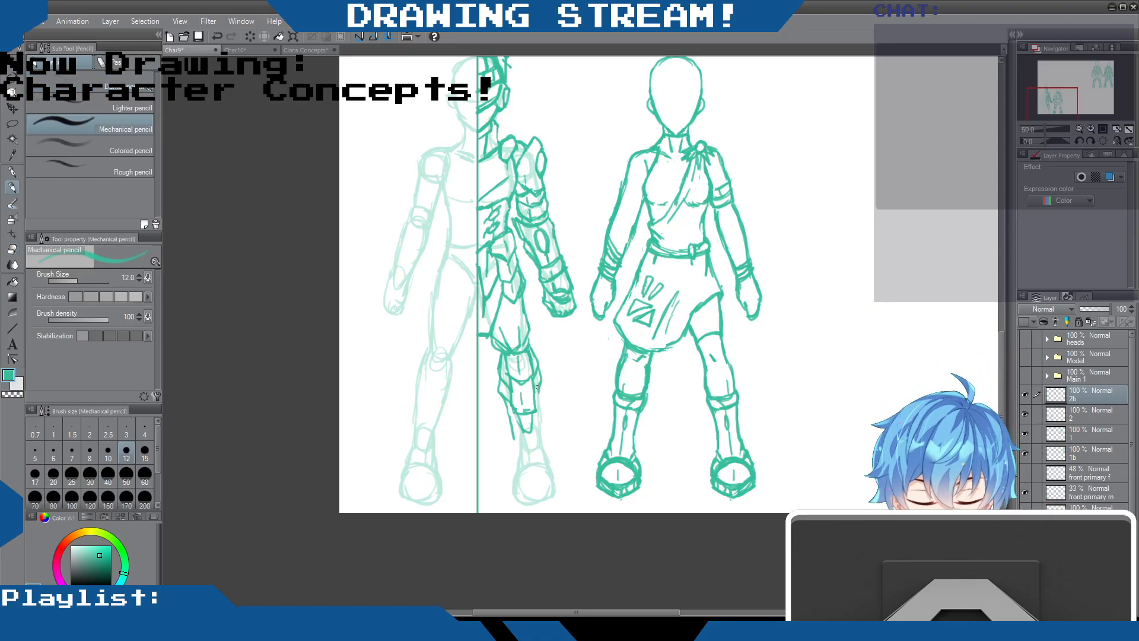
Extend the shin armour down to the ankle and draw the boot around the guide foot, with sole and toe lines
mouse_move(538, 395)
left_mouse_down()
mouse_move(547, 441)
mouse_move(514, 451)
mouse_move(540, 451)
left_mouse_up()
mouse_move(507, 402)
left_mouse_down()
mouse_move(516, 449)
mouse_move(529, 432)
mouse_move(517, 470)
left_mouse_up()
left_click_drag(511, 485, 525, 503)
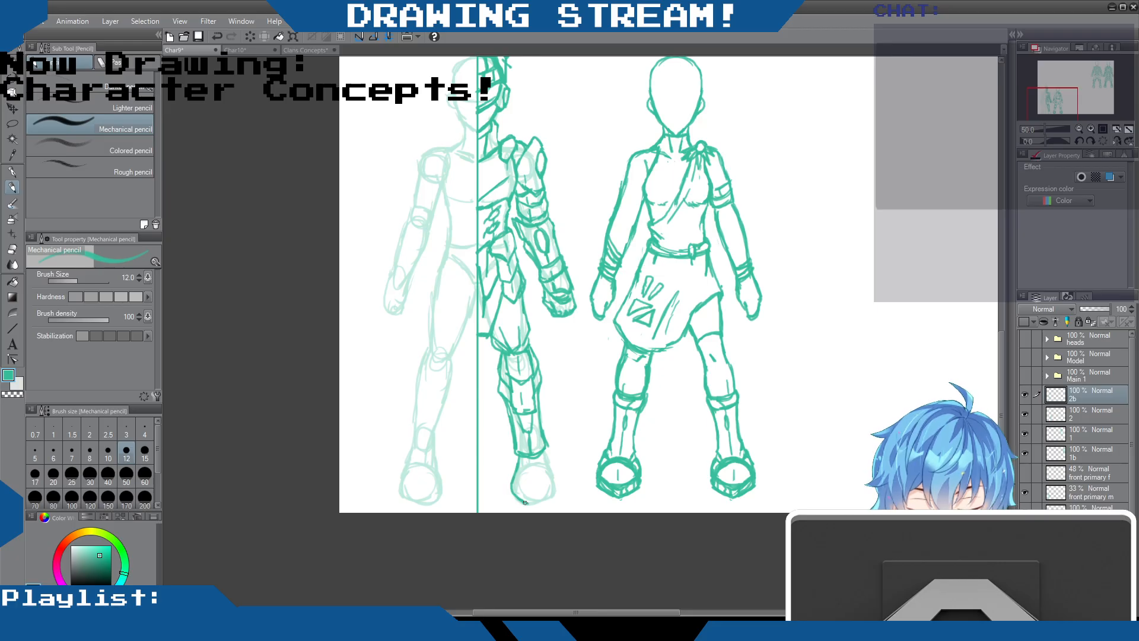
mouse_move(545, 452)
left_mouse_down()
mouse_move(546, 502)
mouse_move(552, 467)
mouse_move(558, 484)
mouse_move(501, 490)
mouse_move(558, 480)
left_mouse_up()
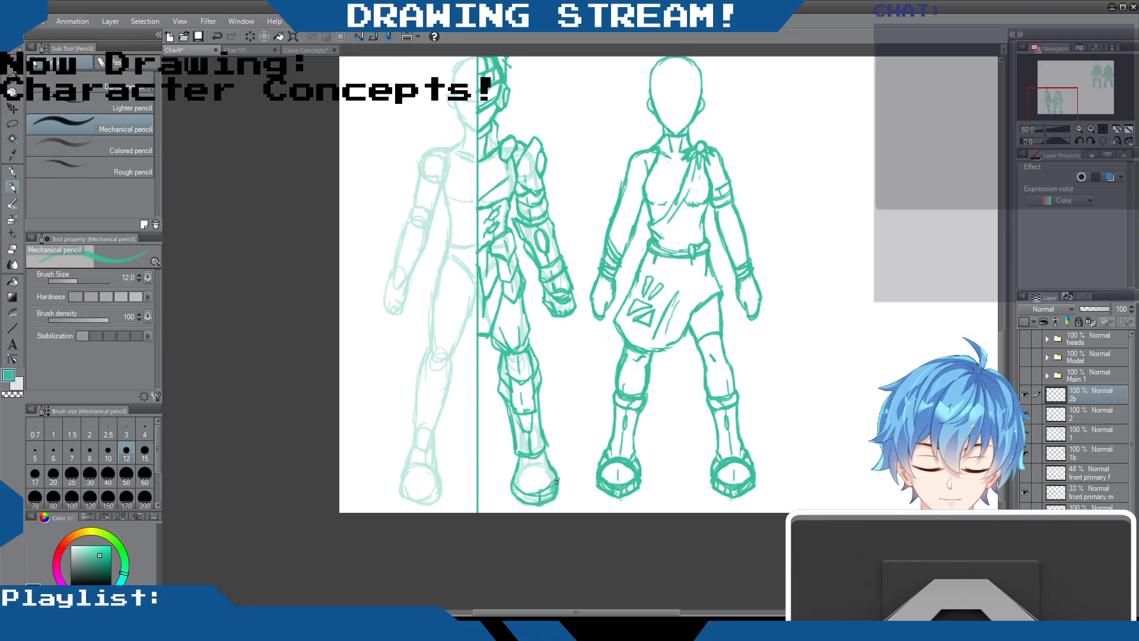
mouse_move(518, 473)
left_mouse_down()
mouse_move(552, 471)
mouse_move(523, 458)
mouse_move(554, 472)
mouse_move(540, 495)
mouse_move(533, 480)
mouse_move(518, 487)
mouse_move(551, 490)
mouse_move(520, 500)
left_mouse_up()
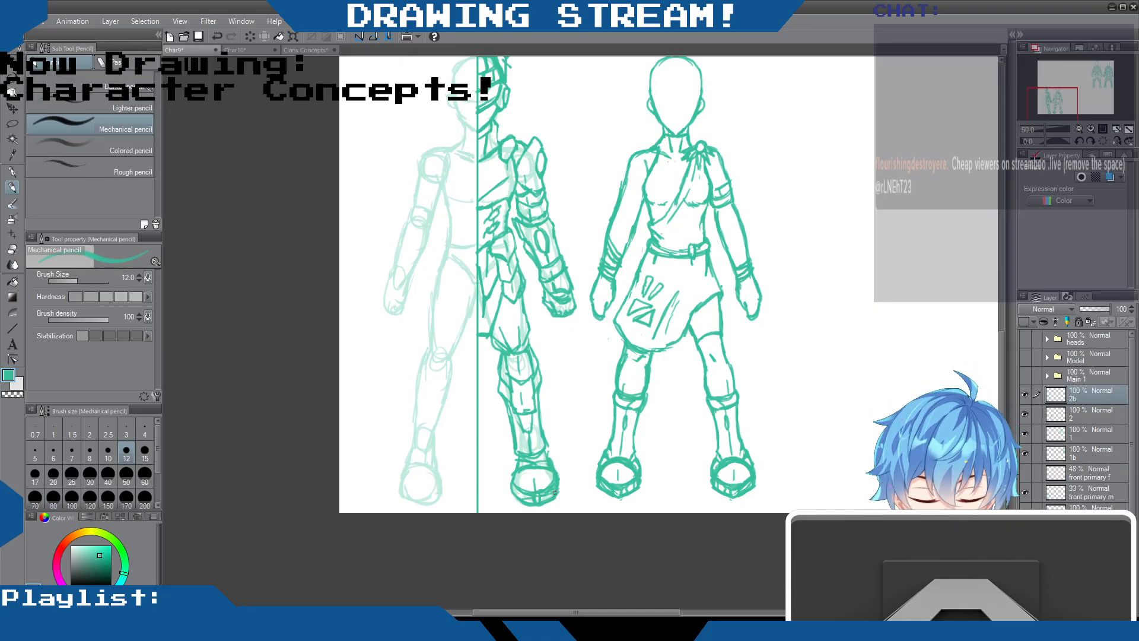
Add plate detail lines to the ankle, shin and knee armour and strengthen the boot's outline
left_click_drag(546, 444, 551, 458)
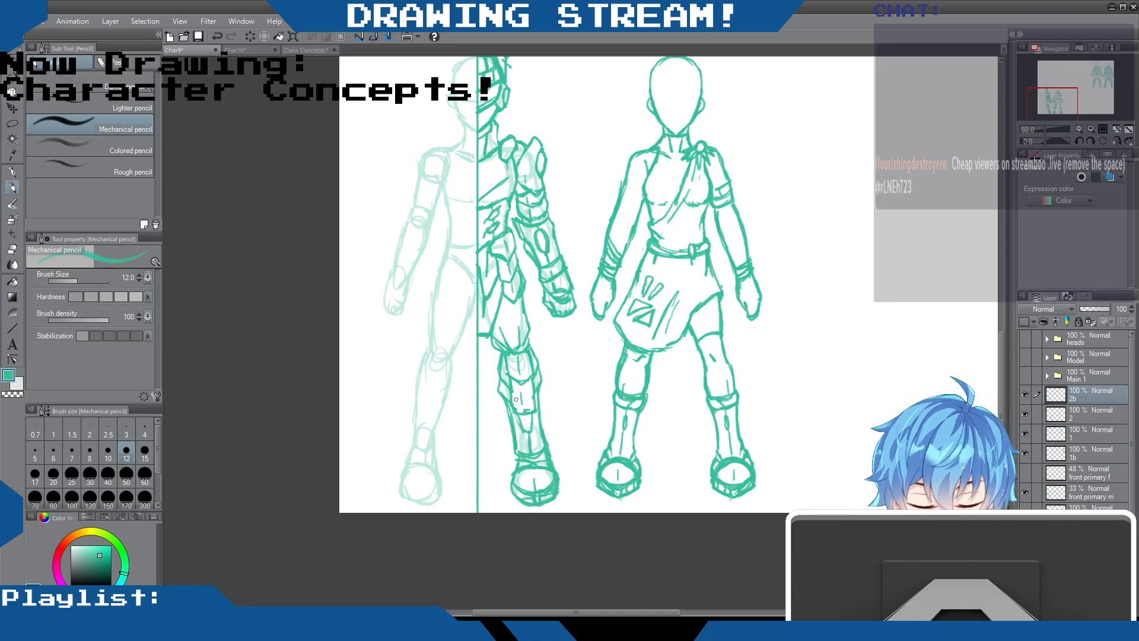
left_click_drag(522, 408, 523, 385)
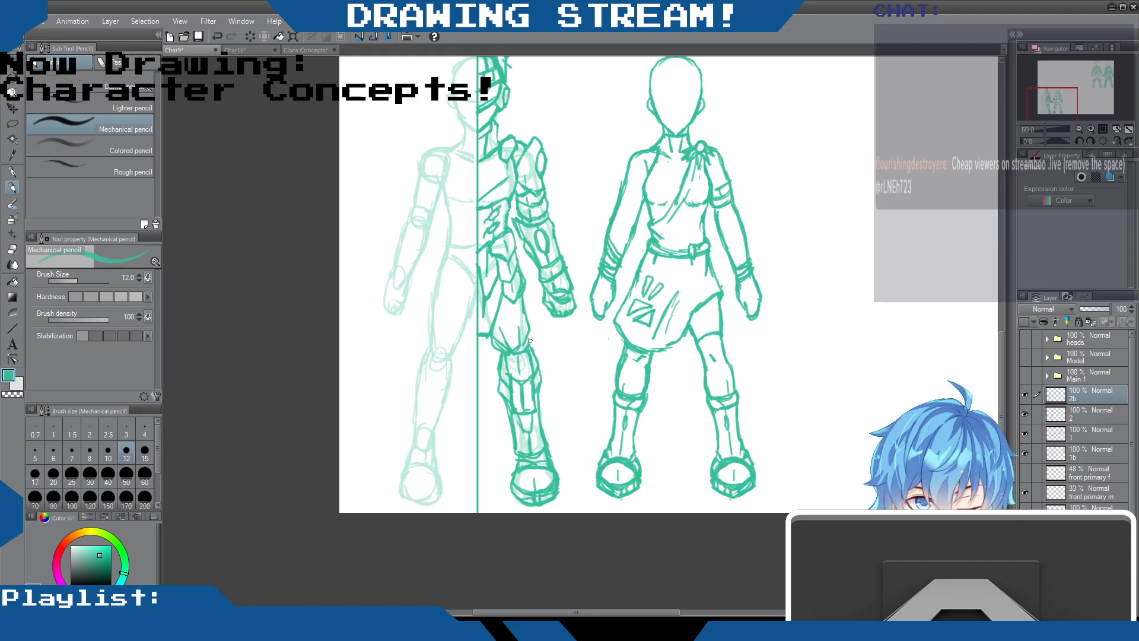
left_click_drag(500, 347, 496, 372)
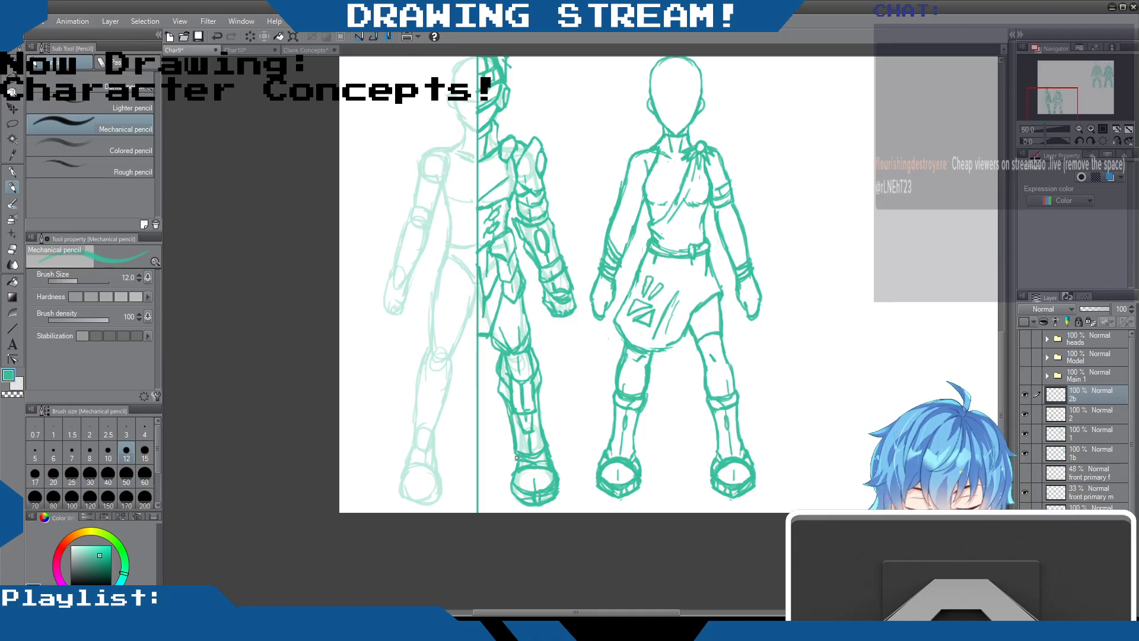
left_click_drag(509, 485, 528, 490)
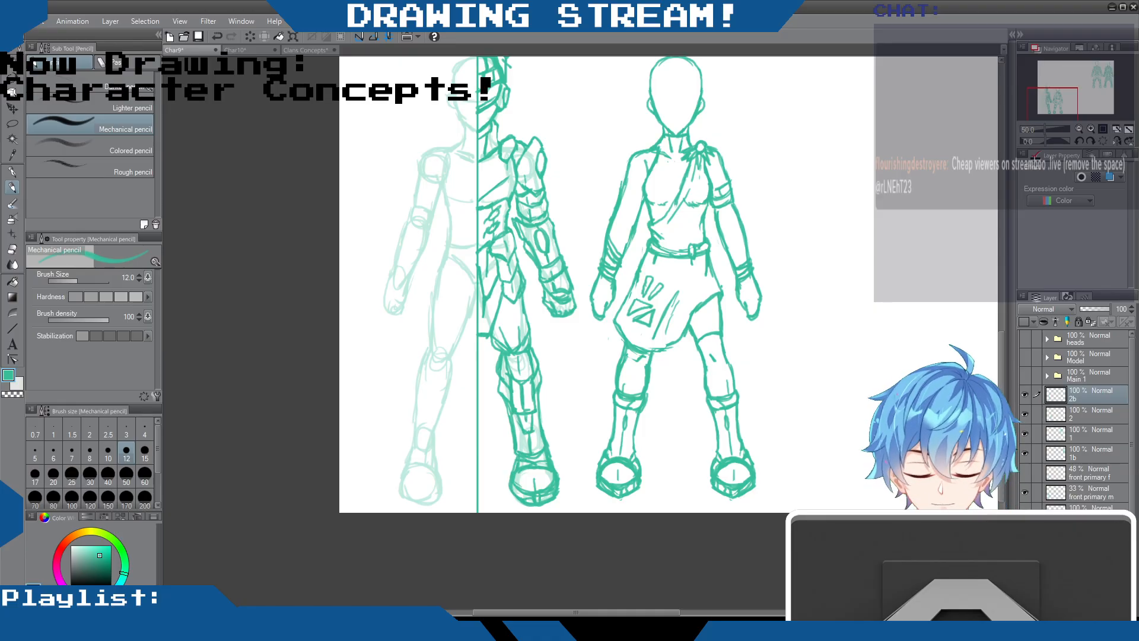
Switch to the Hard eraser to clean up the armoured figure's lines
left_click(12, 249)
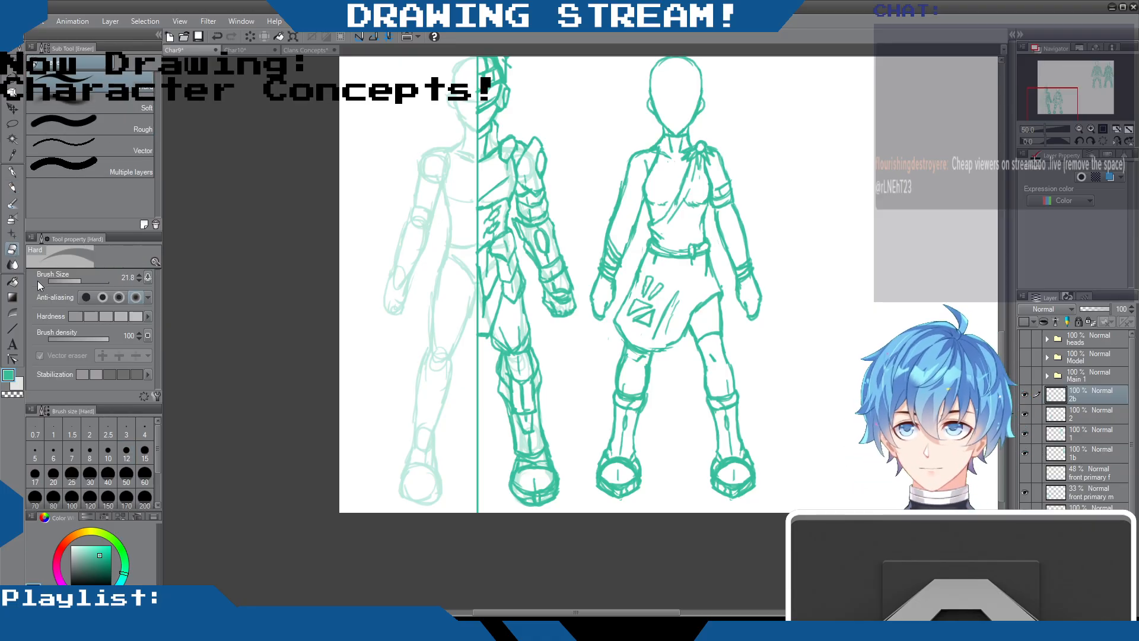
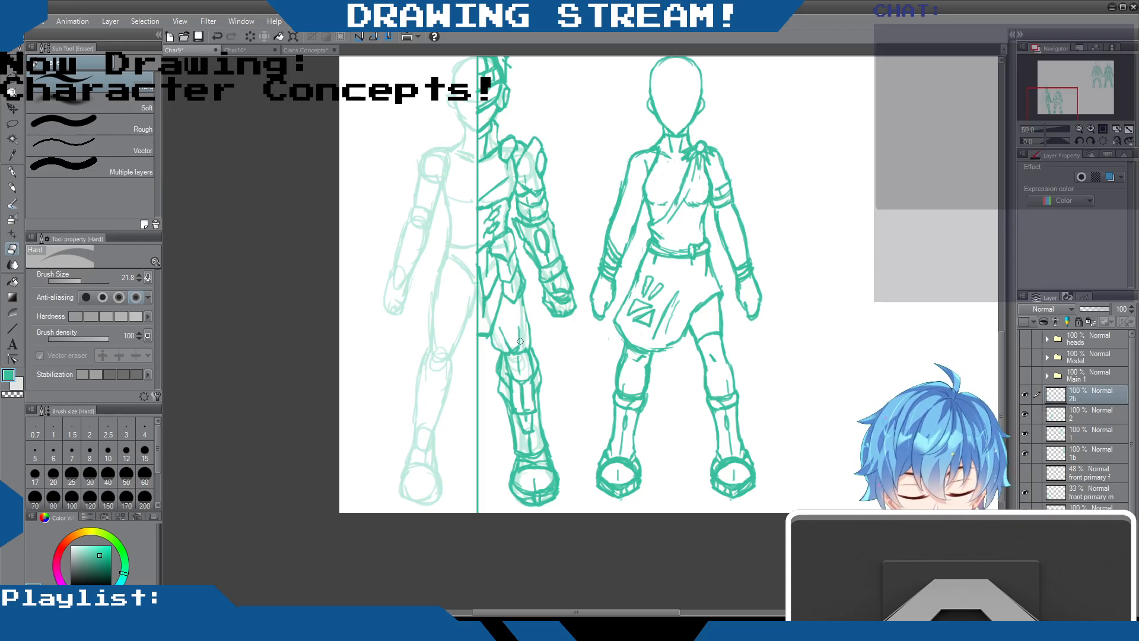
Redraw the armoured figure's outer thigh and knee lines below the skirt panel, erasing stray overlaps at the knee guard
key("p")
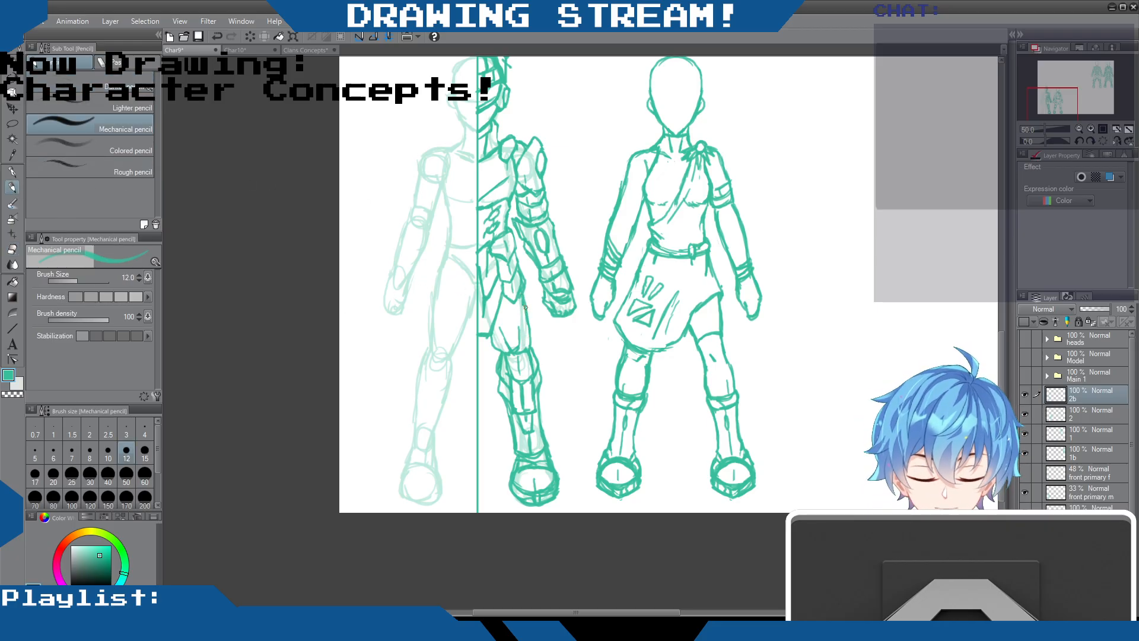
mouse_move(528, 312)
left_mouse_down()
mouse_move(510, 346)
mouse_move(491, 330)
mouse_move(508, 352)
mouse_move(506, 337)
mouse_move(509, 353)
mouse_move(524, 351)
mouse_move(505, 360)
mouse_move(531, 367)
mouse_move(518, 358)
mouse_move(518, 405)
left_mouse_up()
left_click(12, 249)
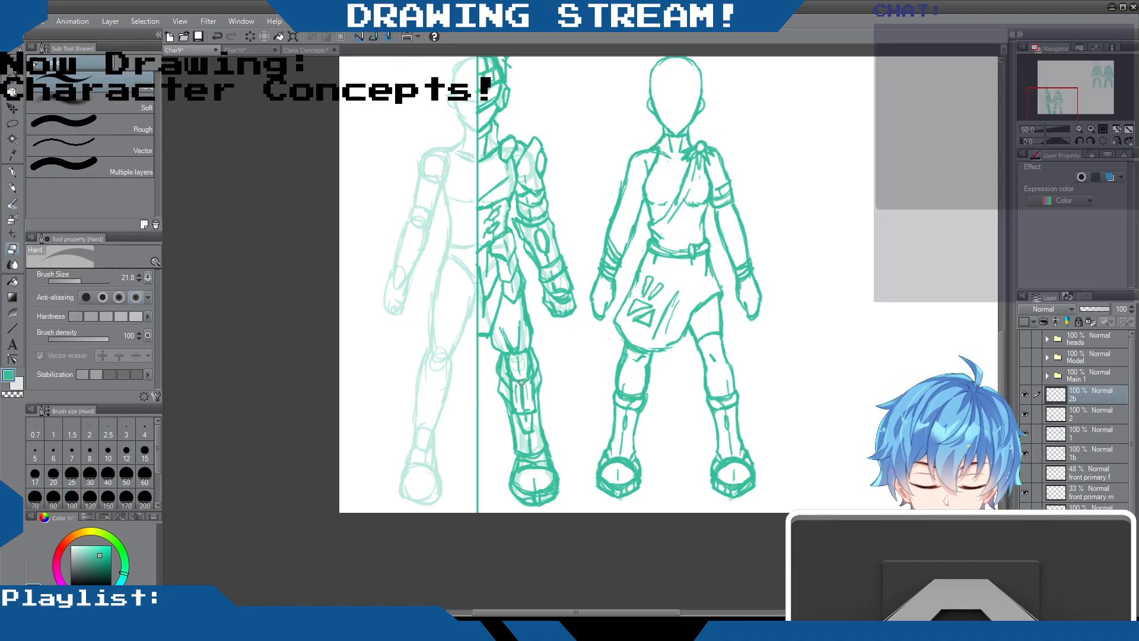
mouse_move(521, 382)
left_mouse_down()
mouse_move(524, 402)
mouse_move(526, 370)
mouse_move(510, 363)
left_mouse_up()
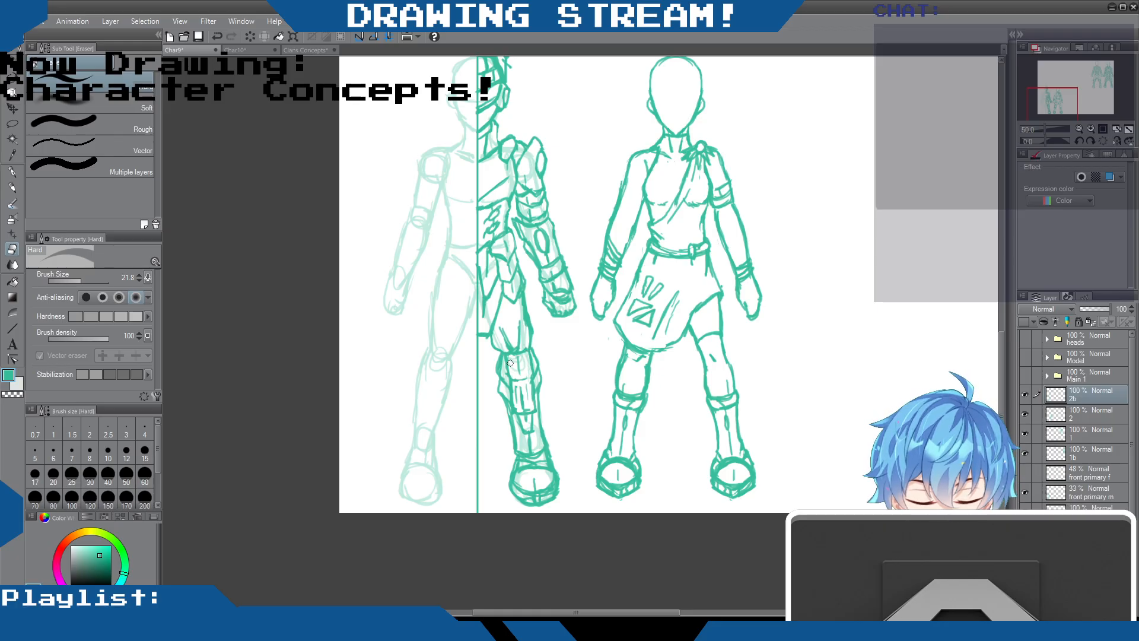
Add plate lines to the shin armour, clean up the knee and boot lines, and save the drawing
left_click(12, 188)
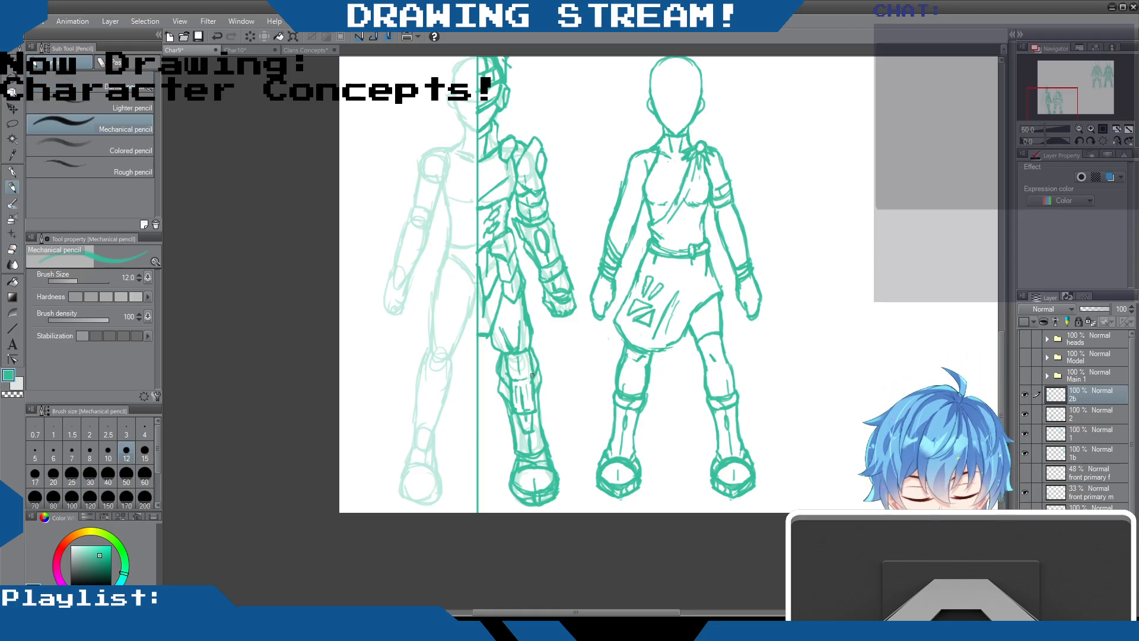
left_click_drag(532, 375, 532, 415)
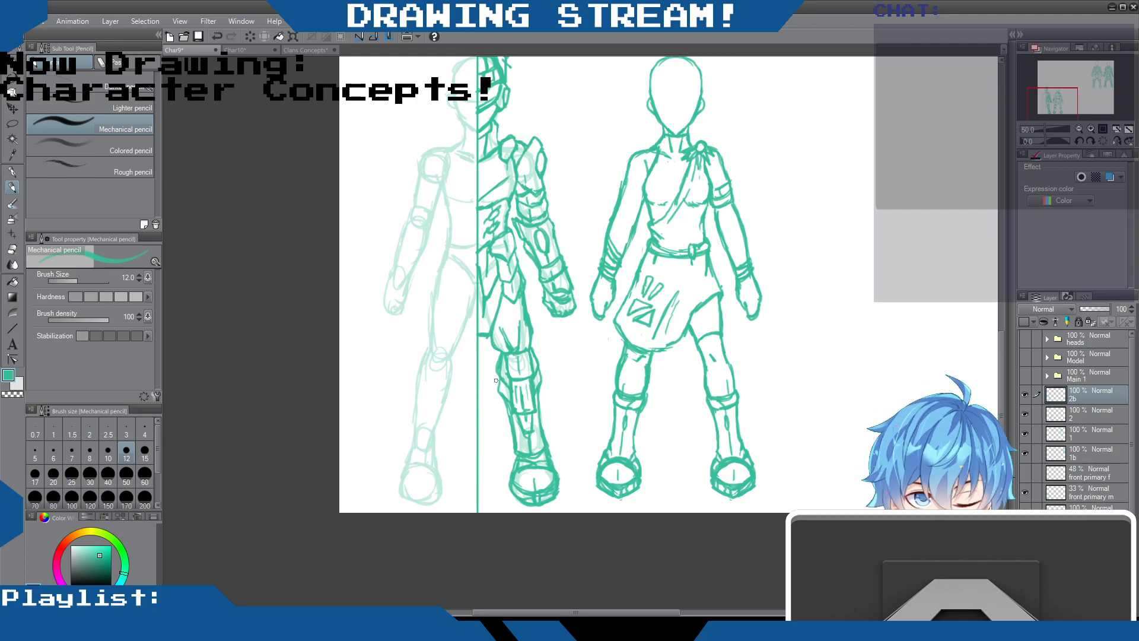
left_click(12, 249)
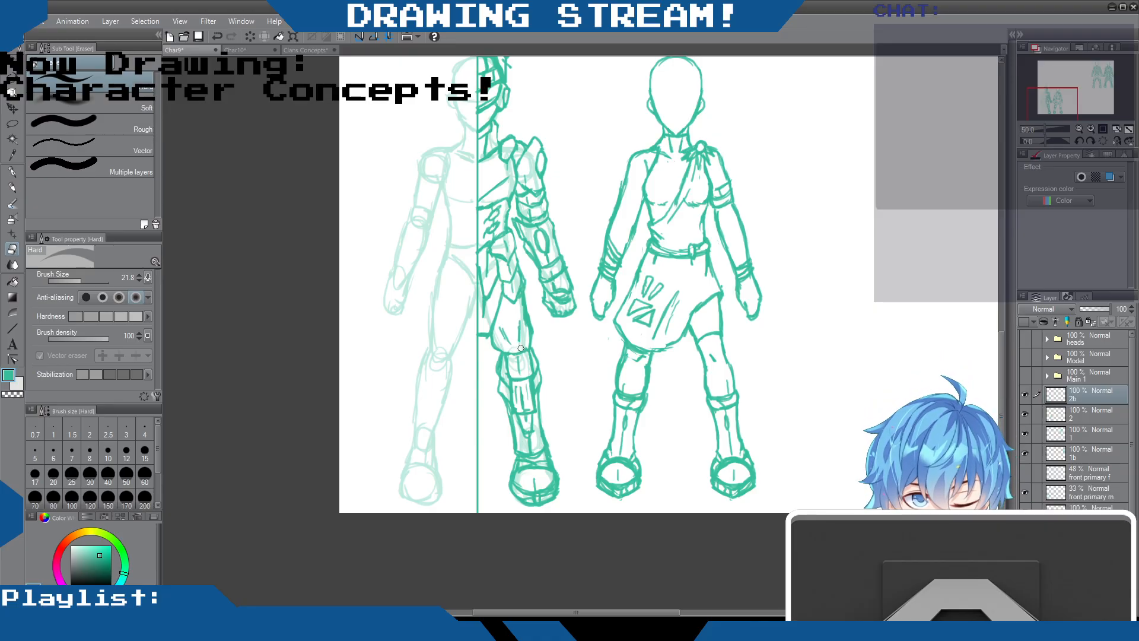
left_click(12, 187)
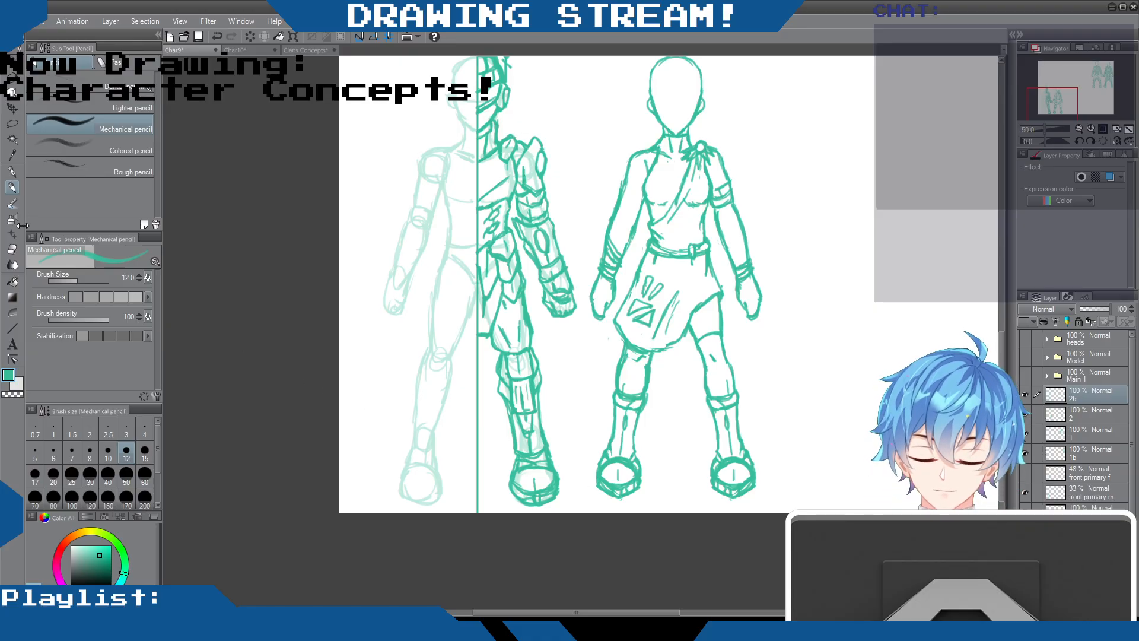
left_click(12, 250)
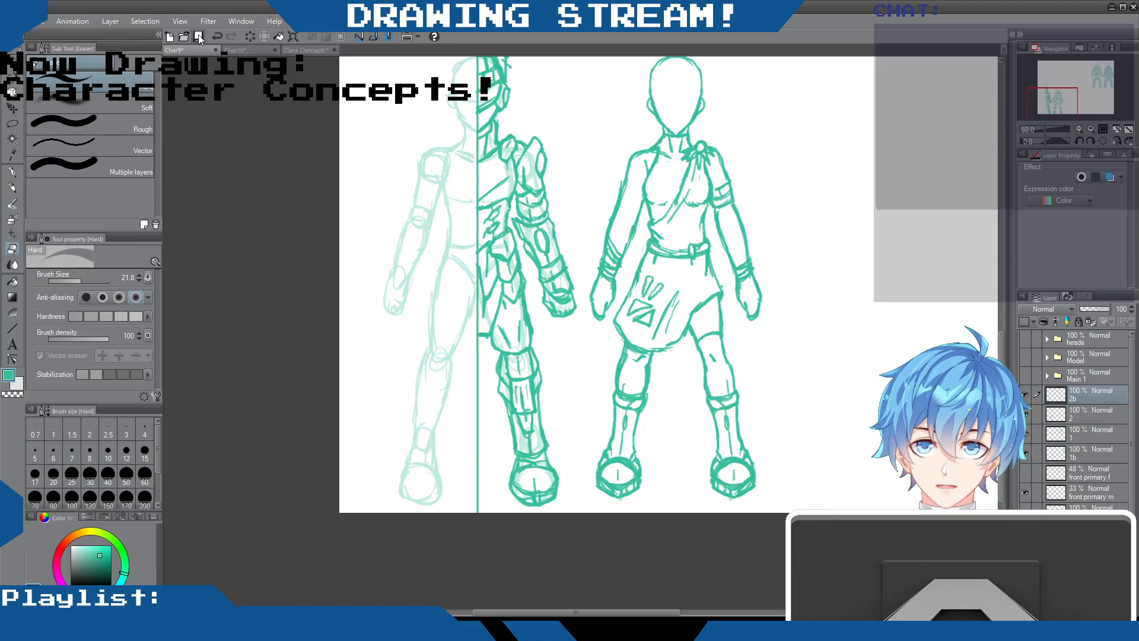
key("ctrl+s")
Duplicate layer 2b, flip the copy horizontally and align it to the centre line as the armoured figure's other half
key("ctrl+minus")
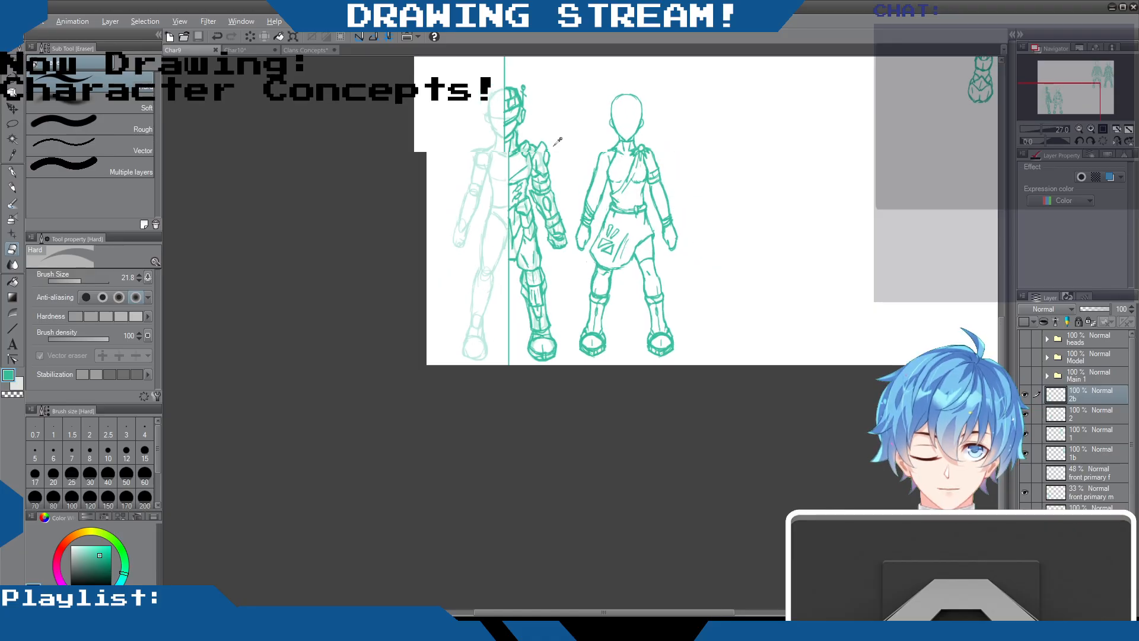
left_click_drag(1002, 347, 1001, 289)
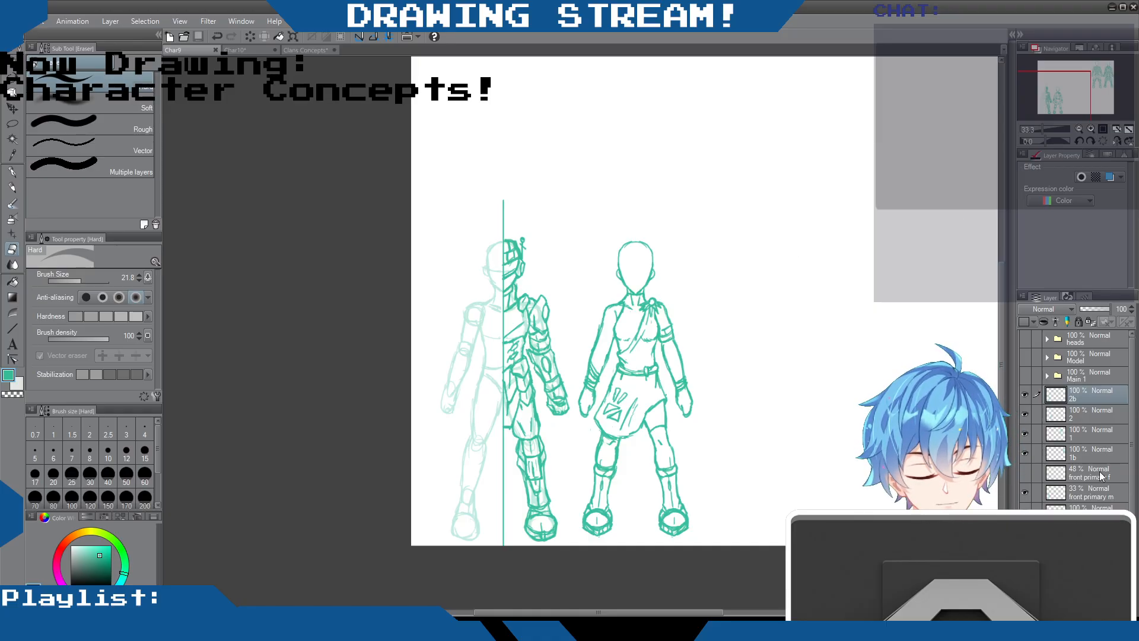
key("ctrl+c")
key("ctrl+v")
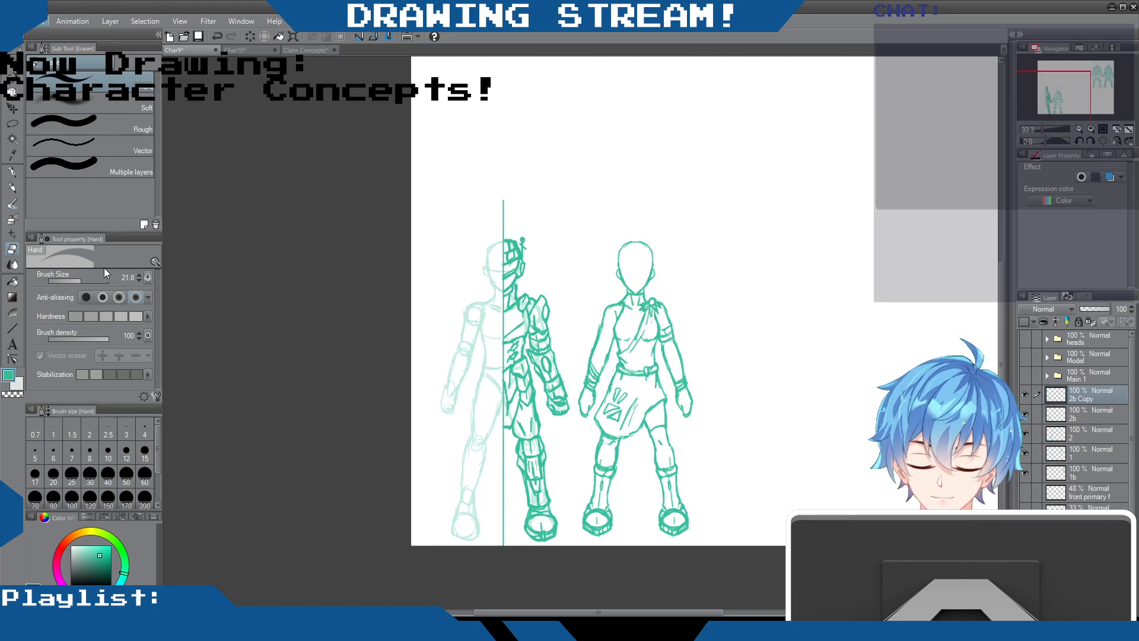
key("ctrl+t")
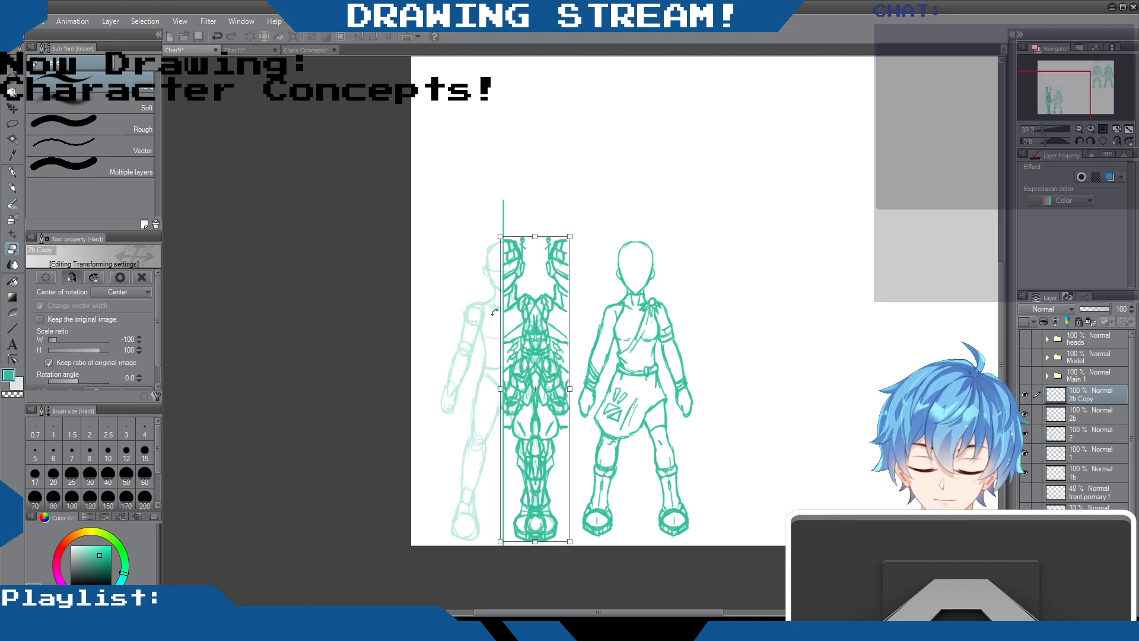
left_click_drag(525, 328, 463, 329)
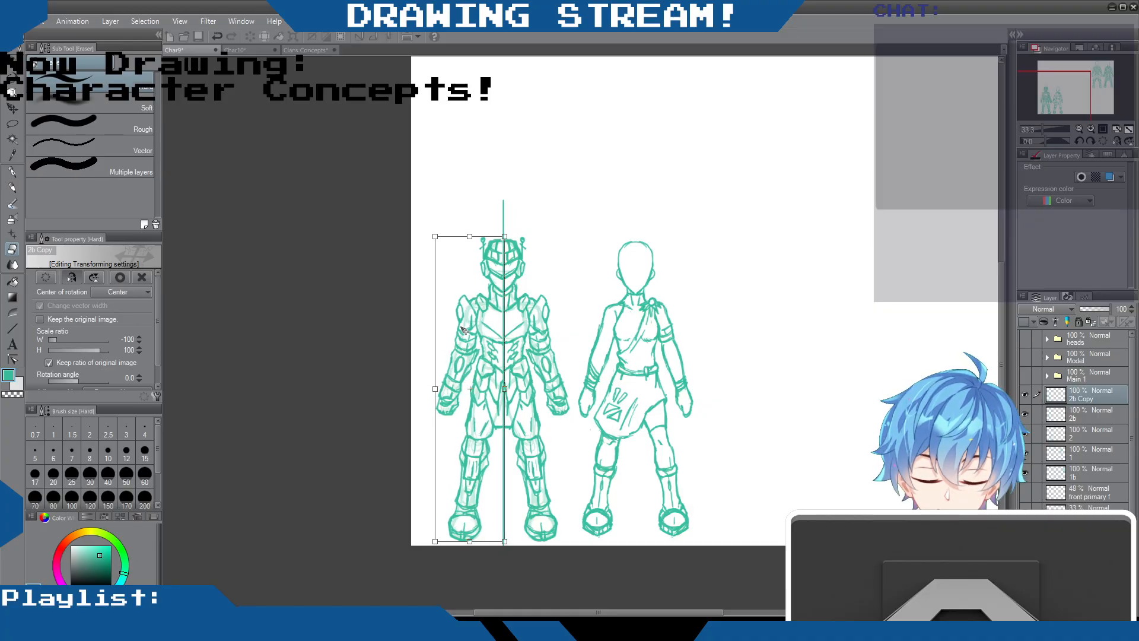
key("Return")
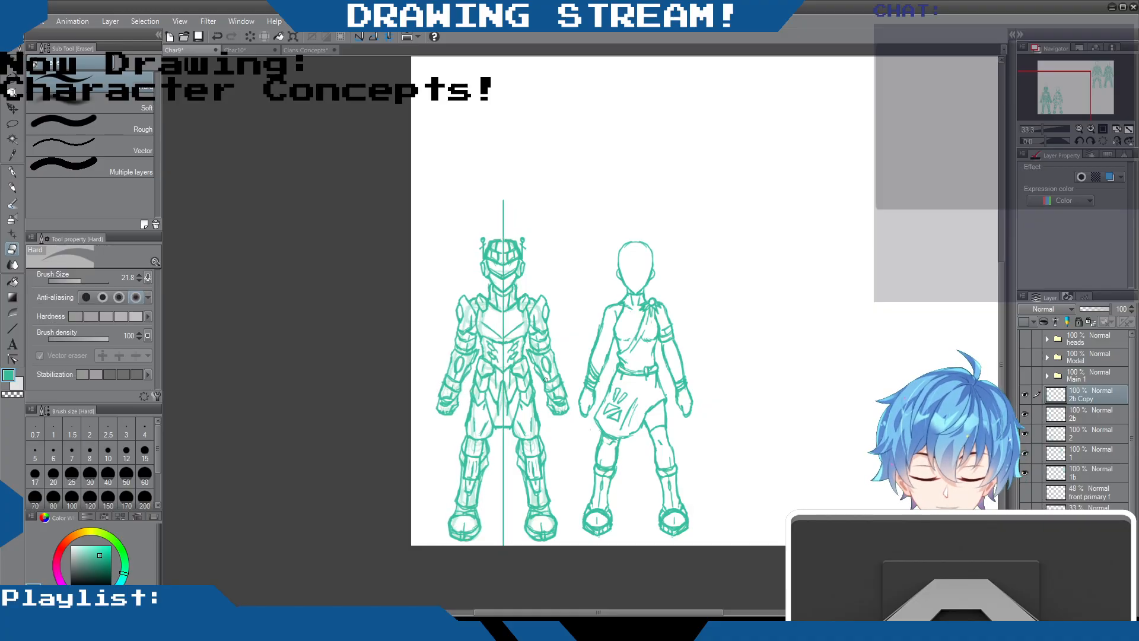
Merge the mirrored copy into layer 2b and hide the body guide layer front primary m and the centre line layer
scroll(536, 405, "up", 1)
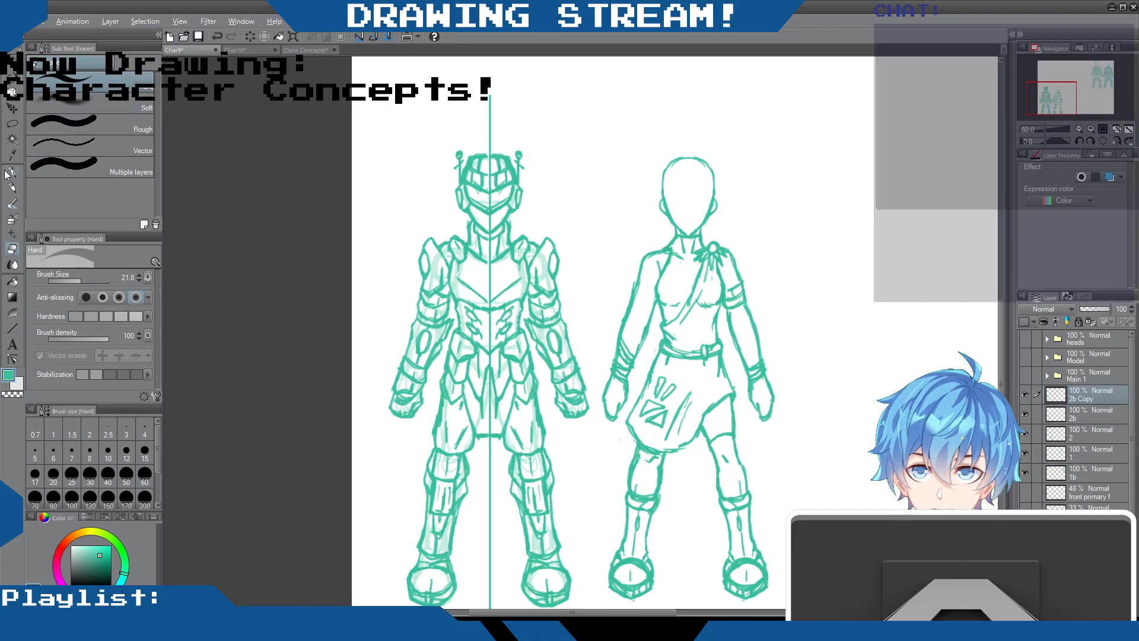
left_click(12, 108)
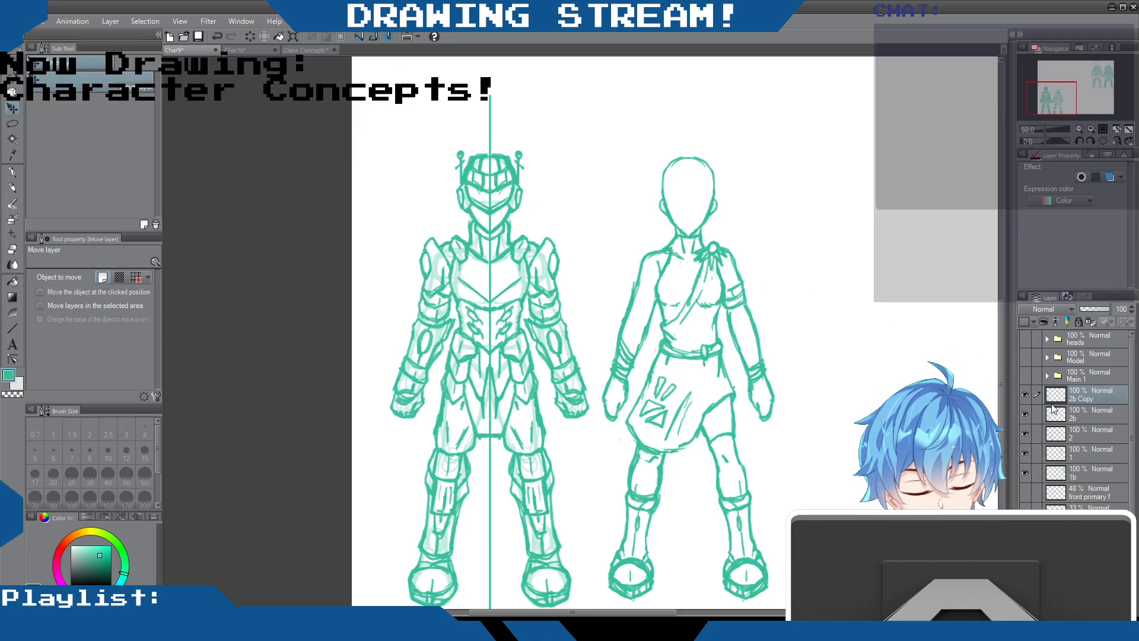
key("ctrl+e")
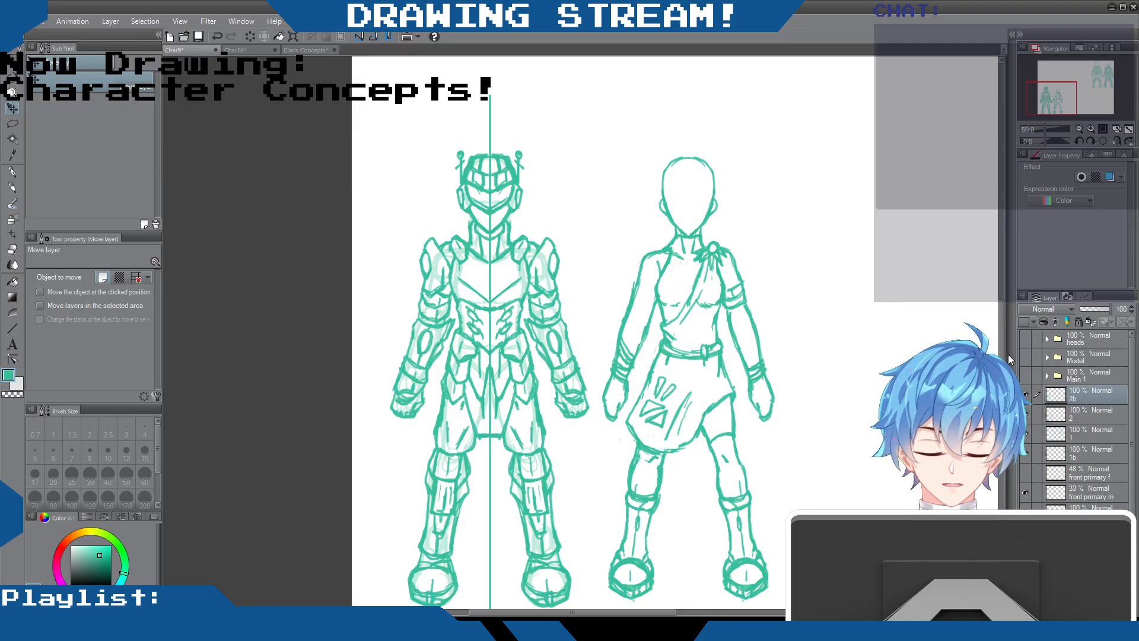
left_click(1025, 492)
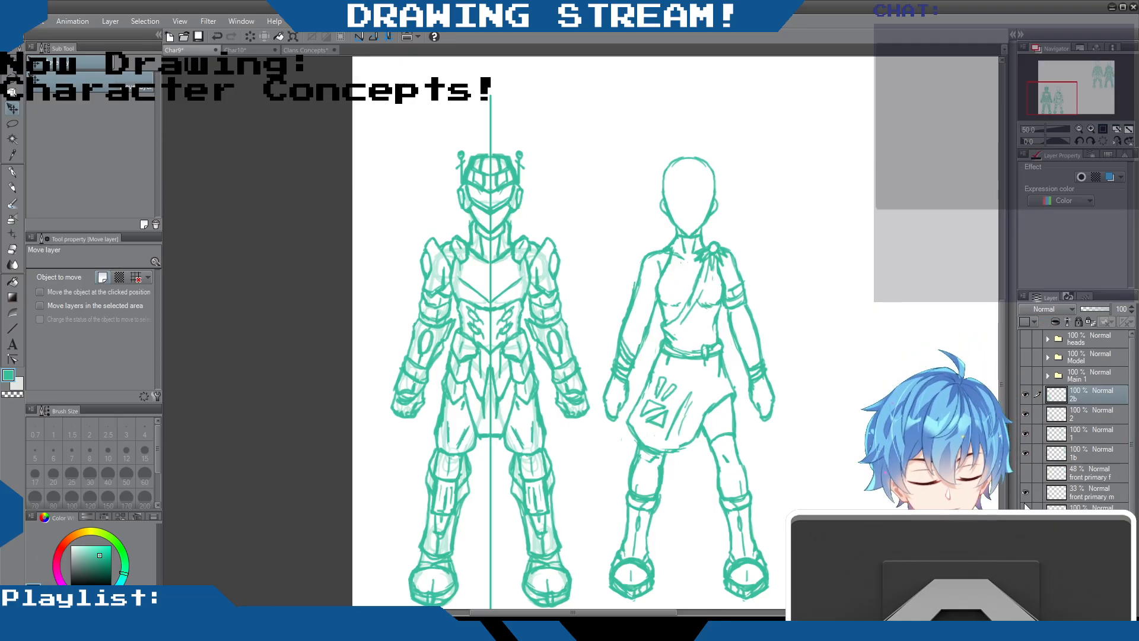
left_click(1026, 511)
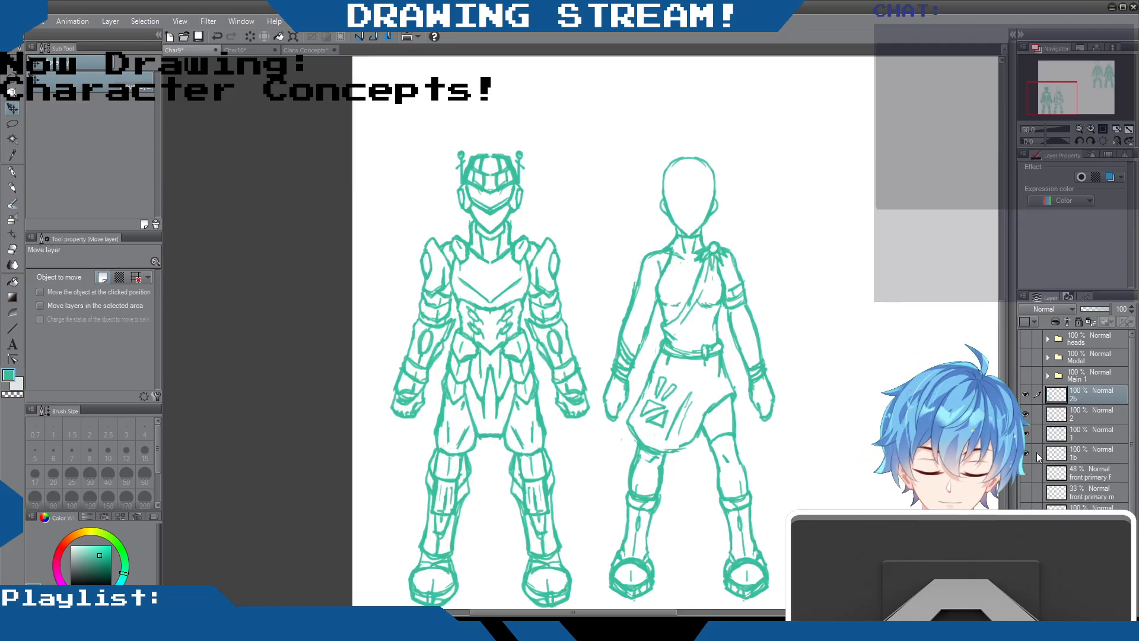
Erase the mirrored duplicate antenna from the helmet with the Hard eraser, keeping the original antenna on the other side
key("p")
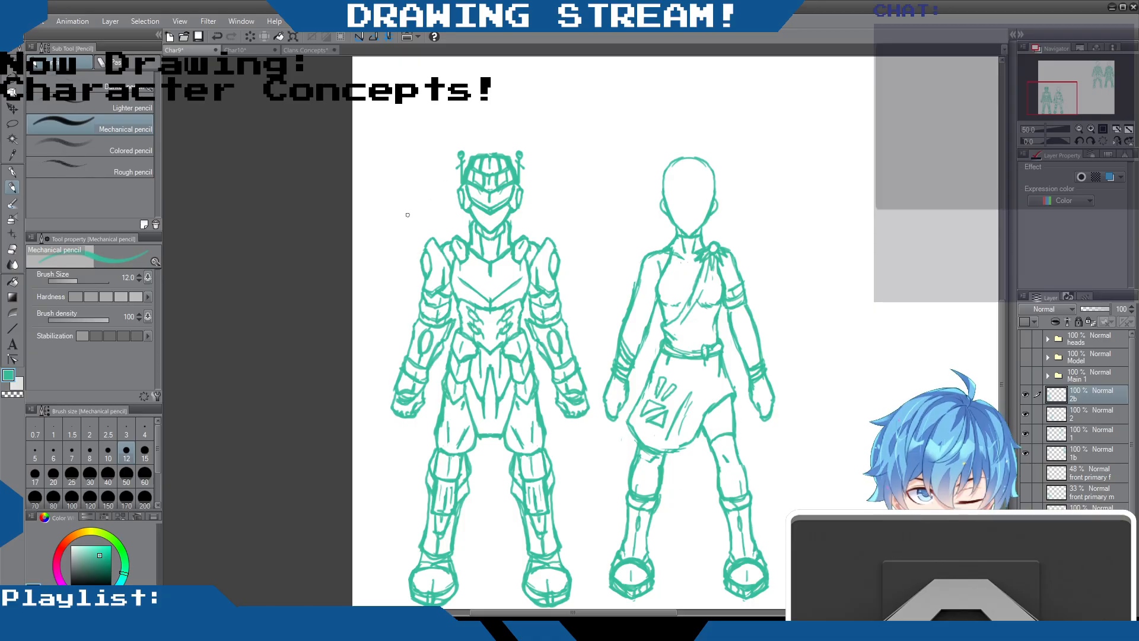
left_click(13, 248)
left_click_drag(459, 161, 461, 168)
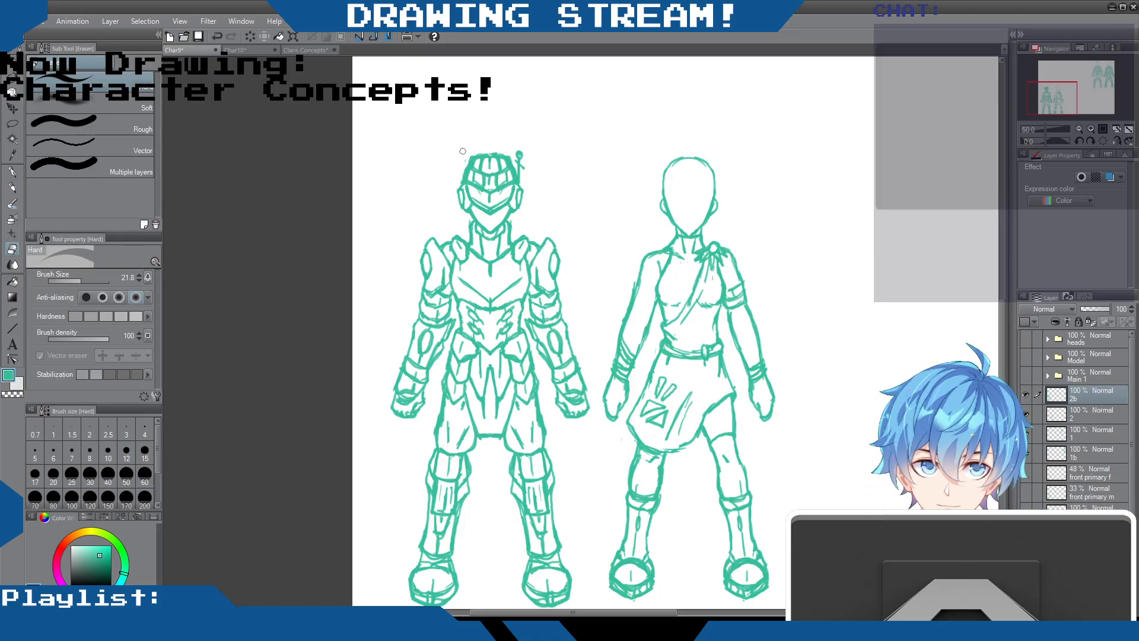
left_click(466, 163)
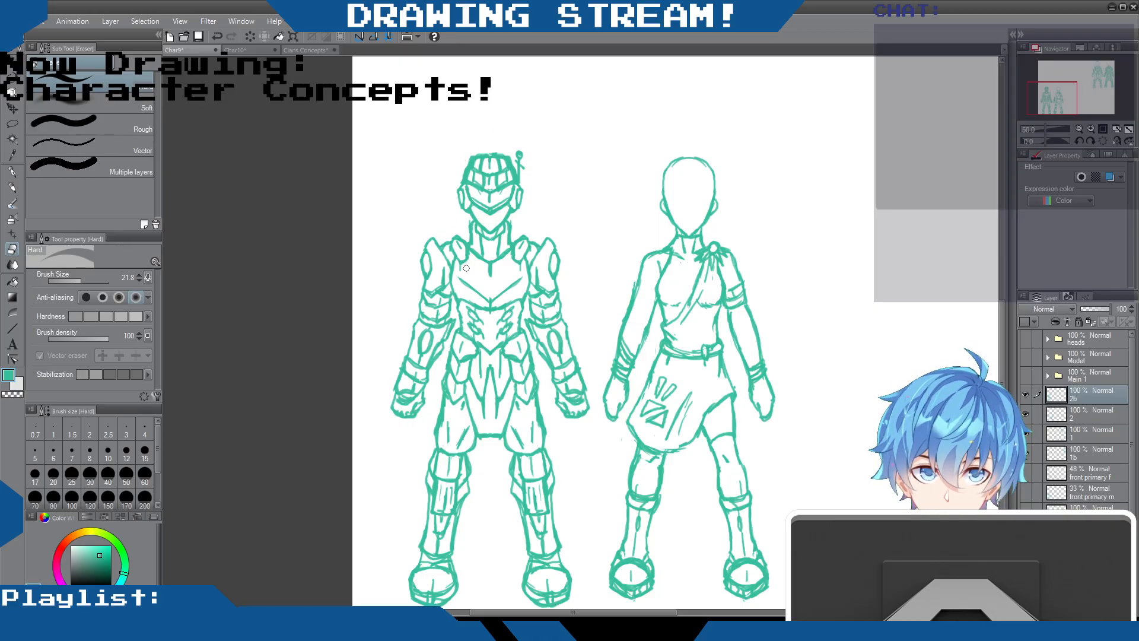
Draw a centre seam on the armoured figure's lower waist plate and clean up the middle of the chest plate
left_click(12, 187)
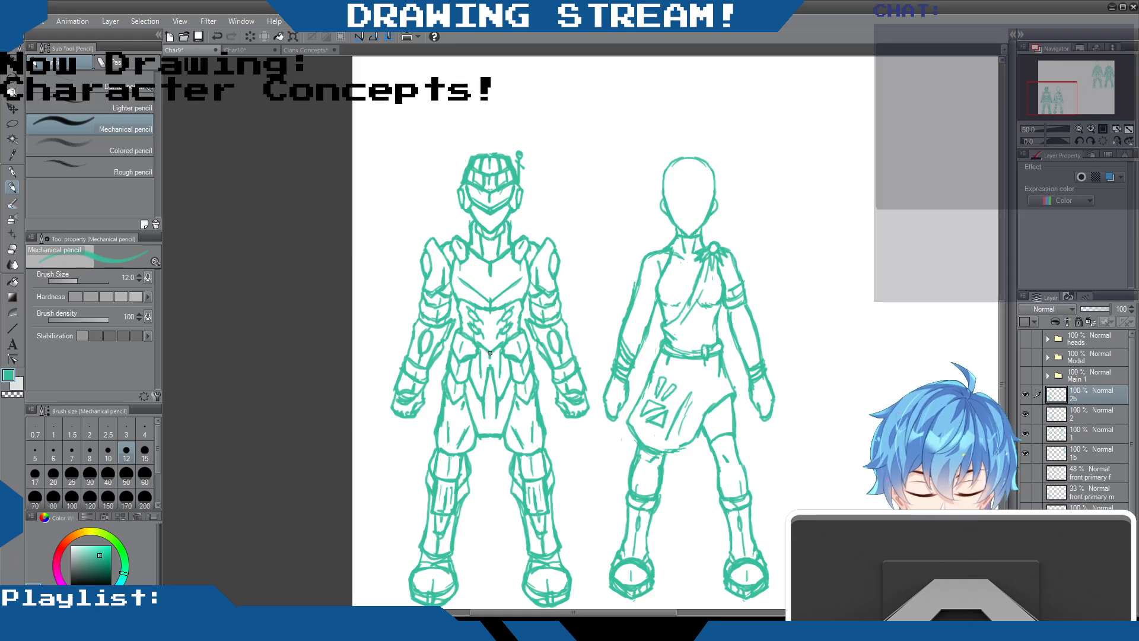
left_click_drag(490, 416, 488, 436)
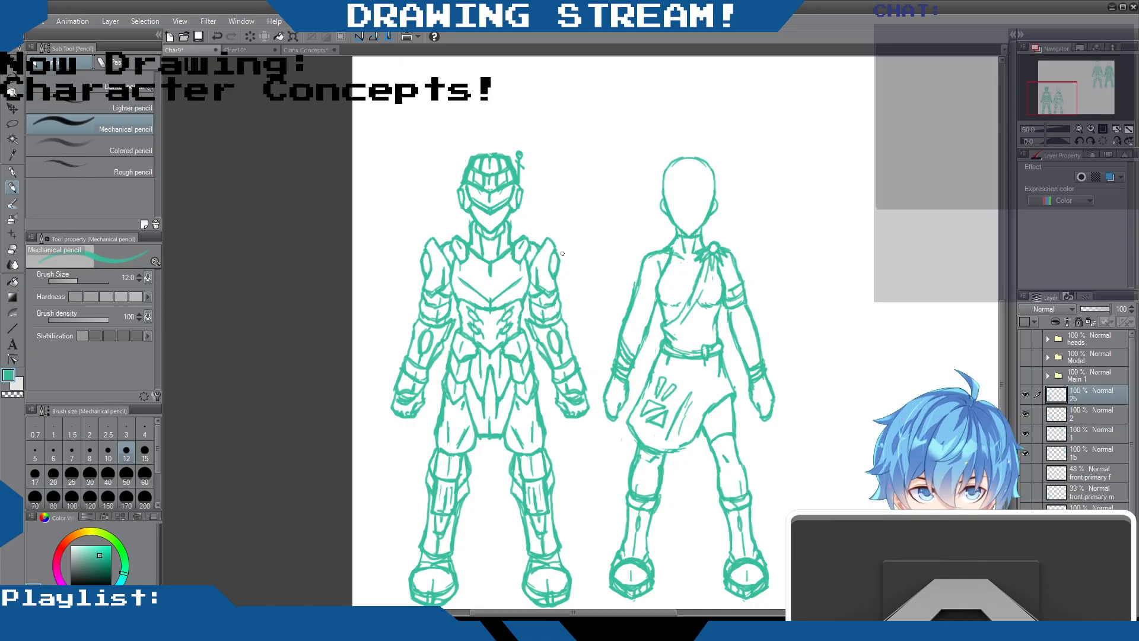
left_click(13, 253)
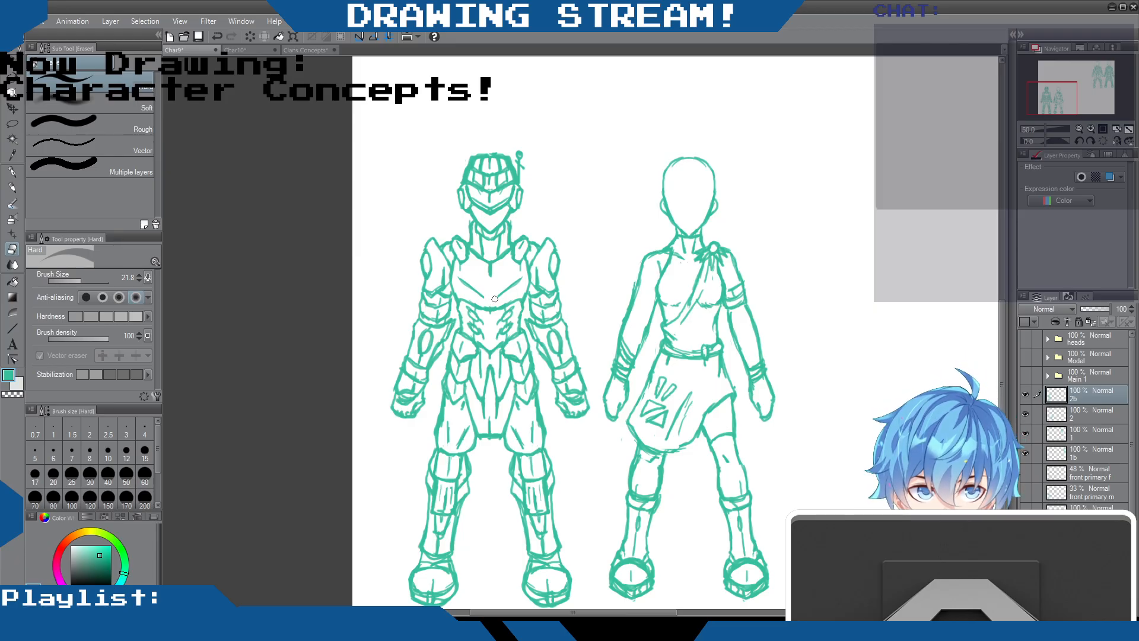
left_click(12, 188)
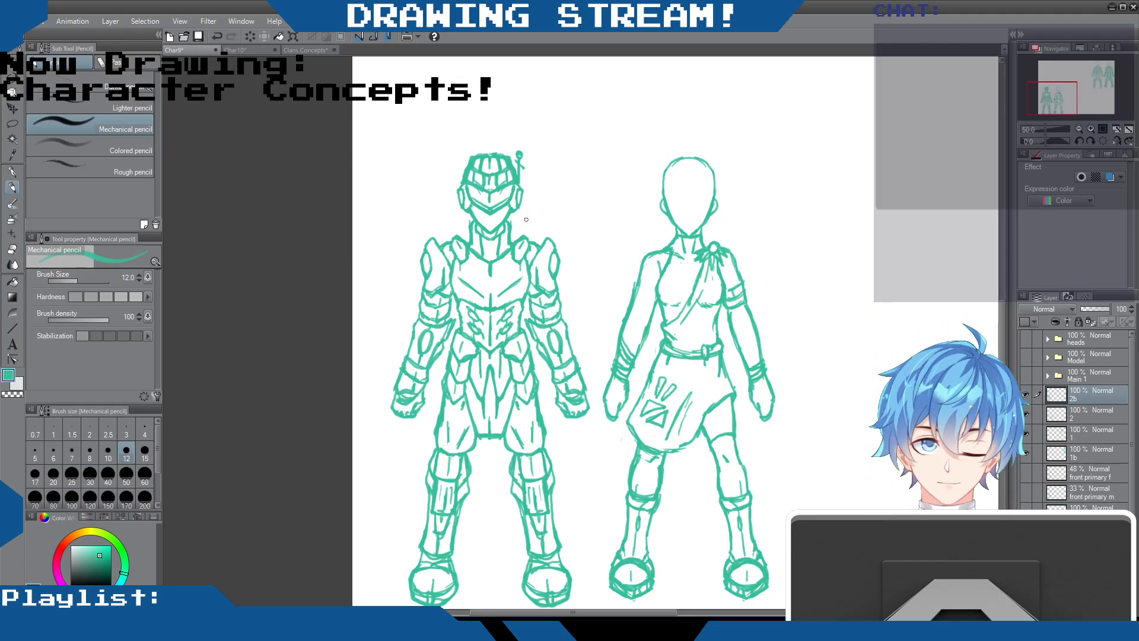
Examine the mirrored armoured figure beside the skirted figure, comparing them with the other pair of armoured concepts on the canvas
scroll(622, 224, "down", 5)
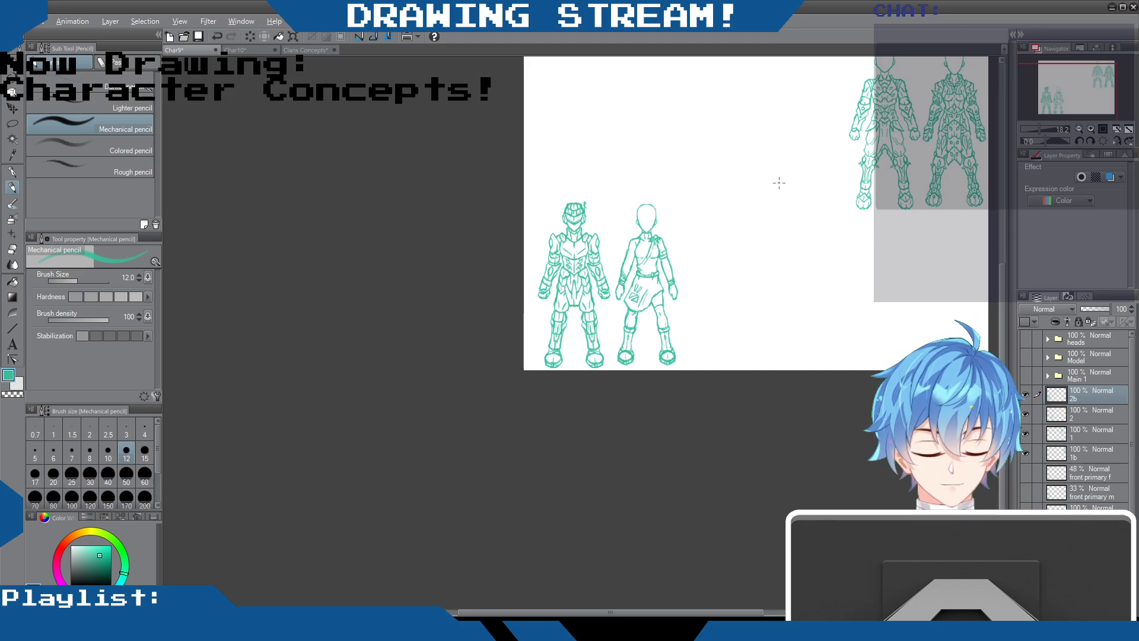
scroll(653, 198, "up", 3)
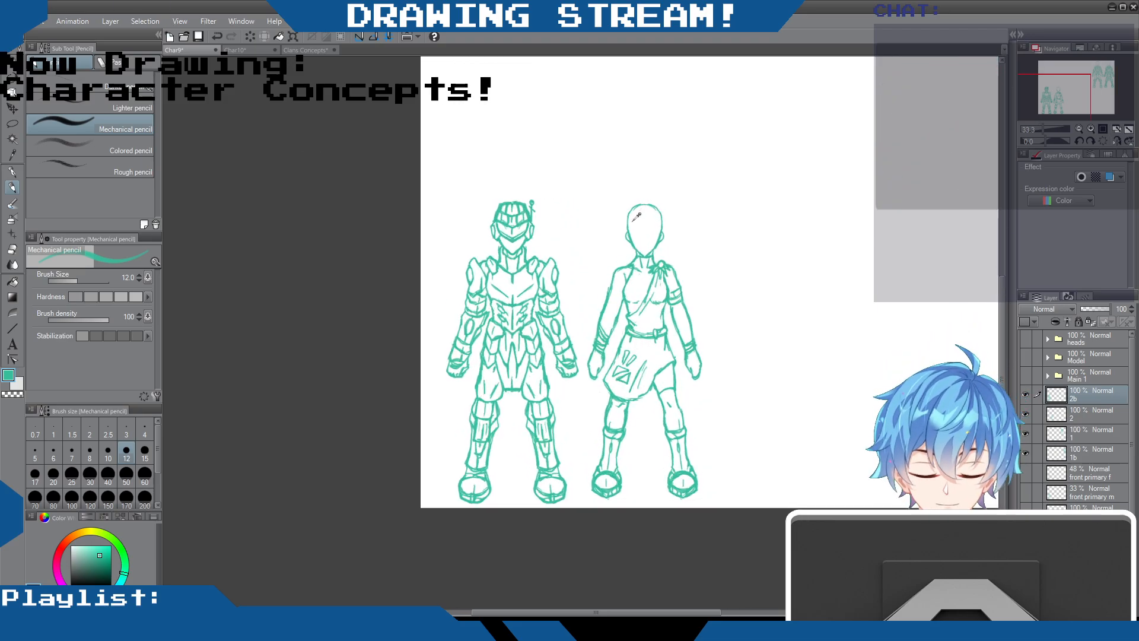
scroll(638, 217, "up", 2)
scroll(637, 218, "down", 3)
scroll(636, 217, "up", 2)
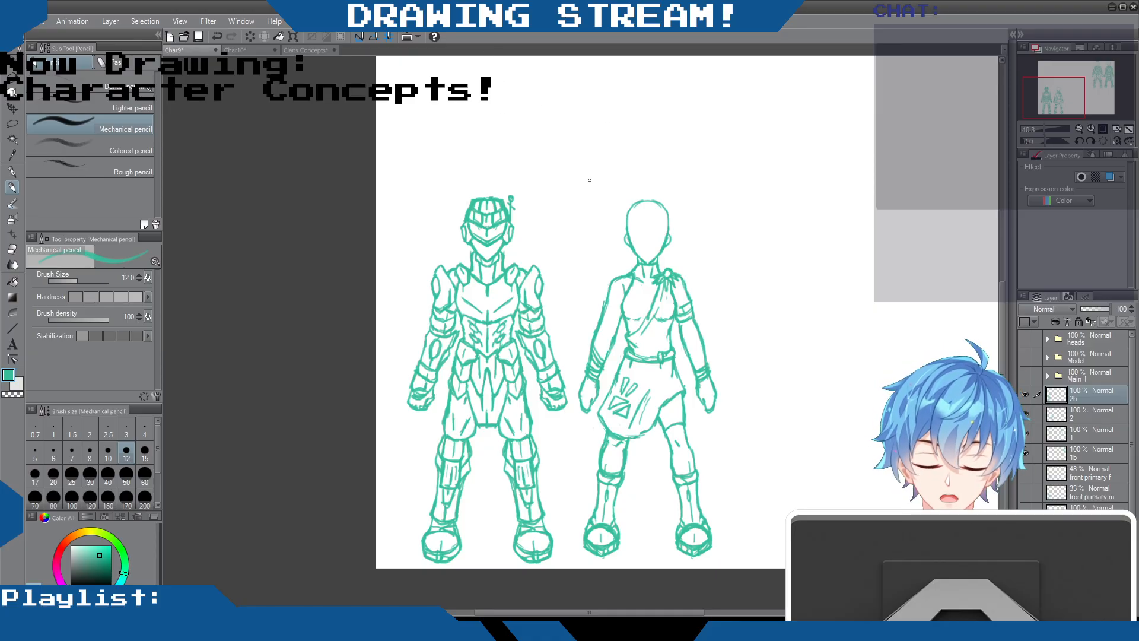
scroll(593, 163, "up", 2)
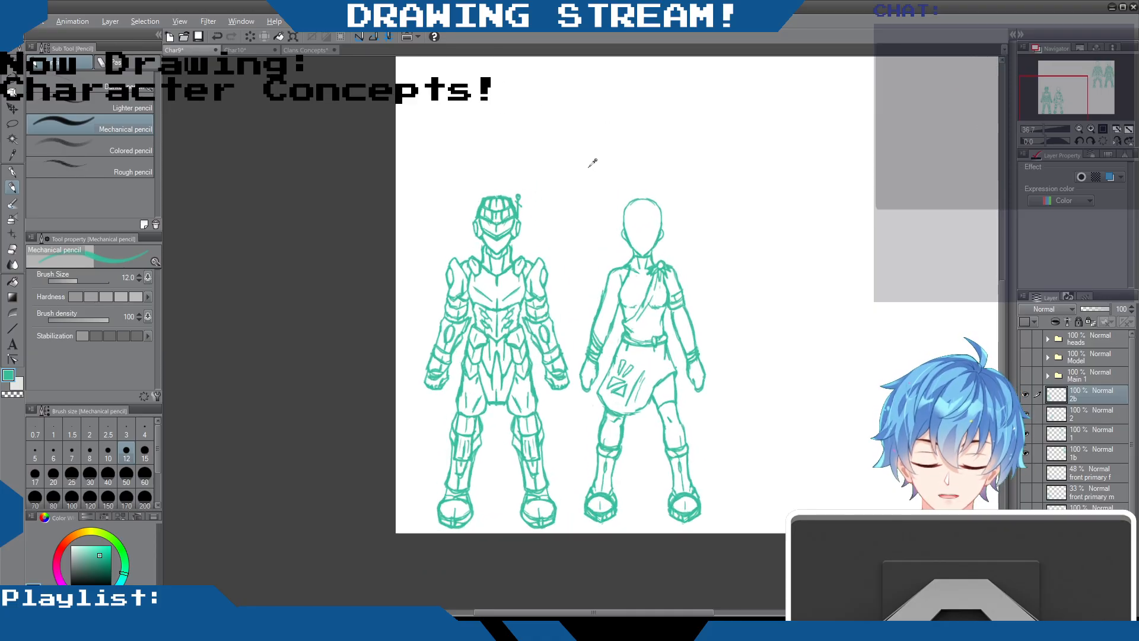
scroll(591, 161, "down", 1)
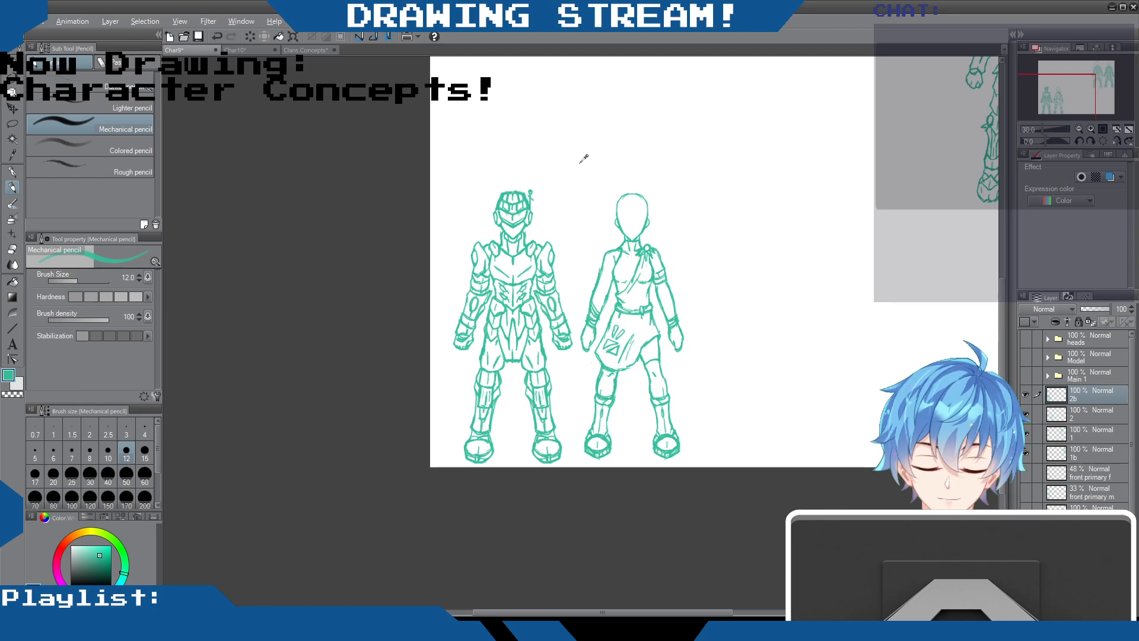
scroll(584, 158, "down", 1)
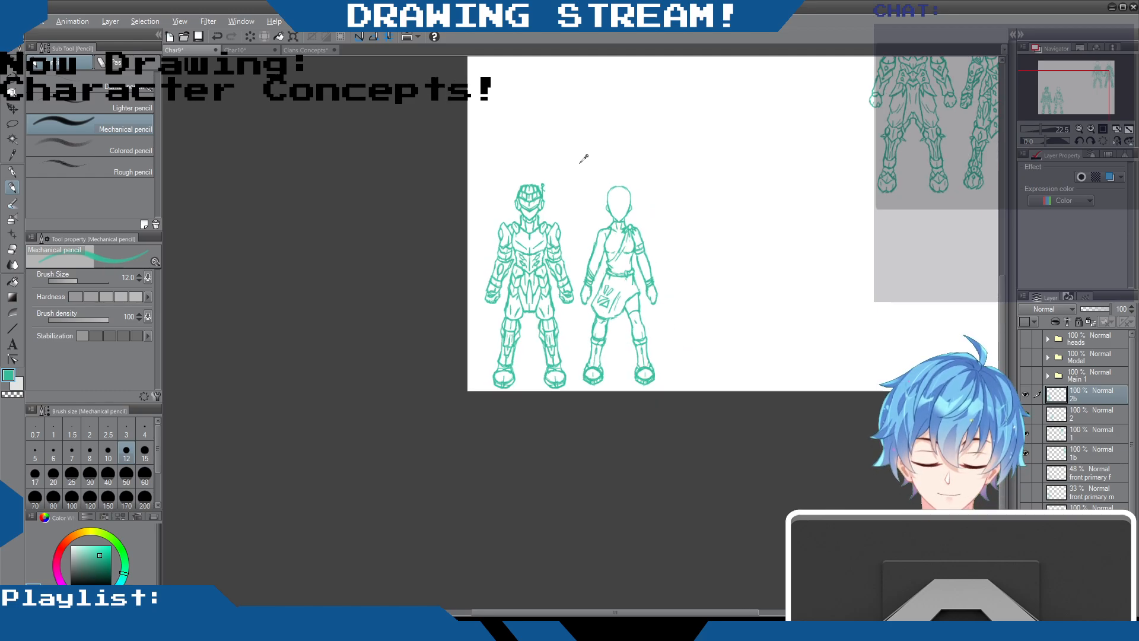
scroll(584, 158, "up", 1)
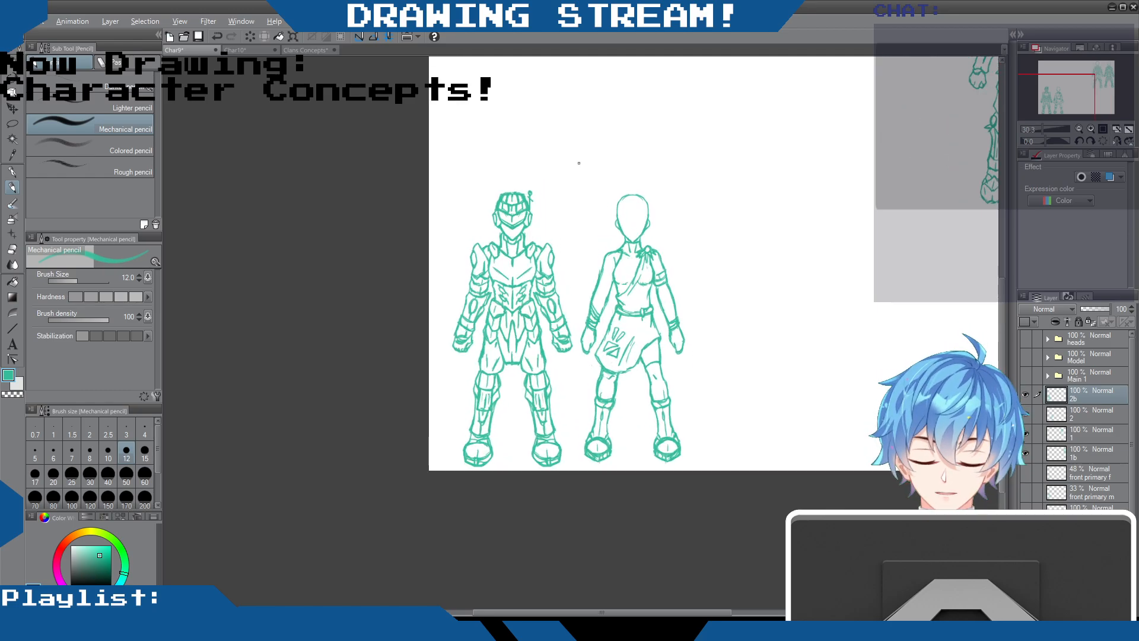
scroll(577, 162, "down", 2)
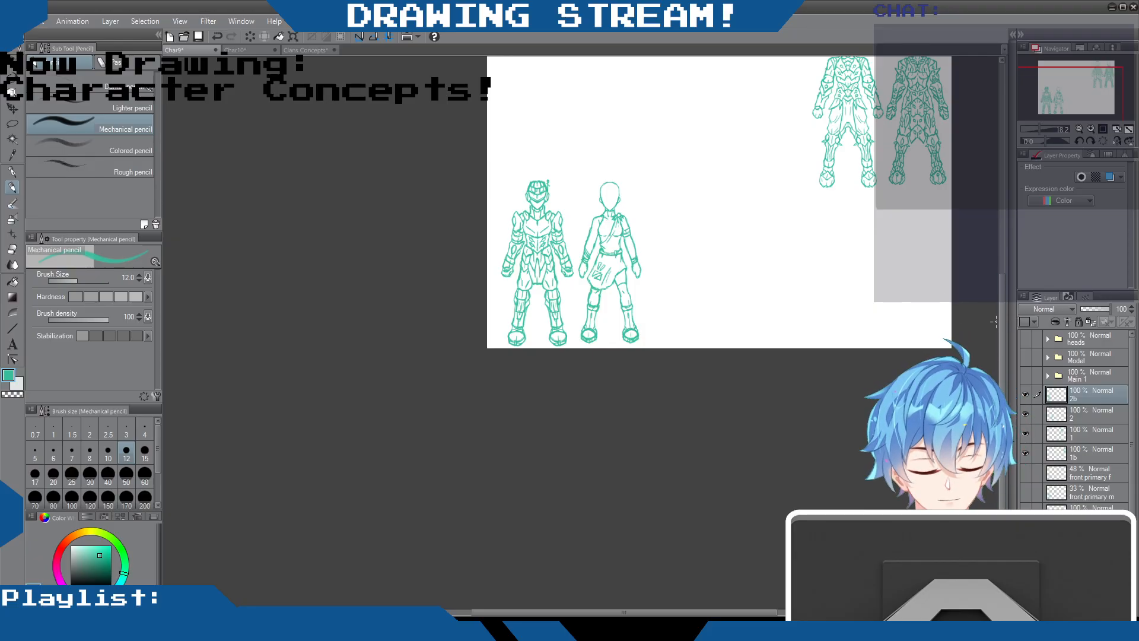
left_click_drag(1002, 316, 992, 228)
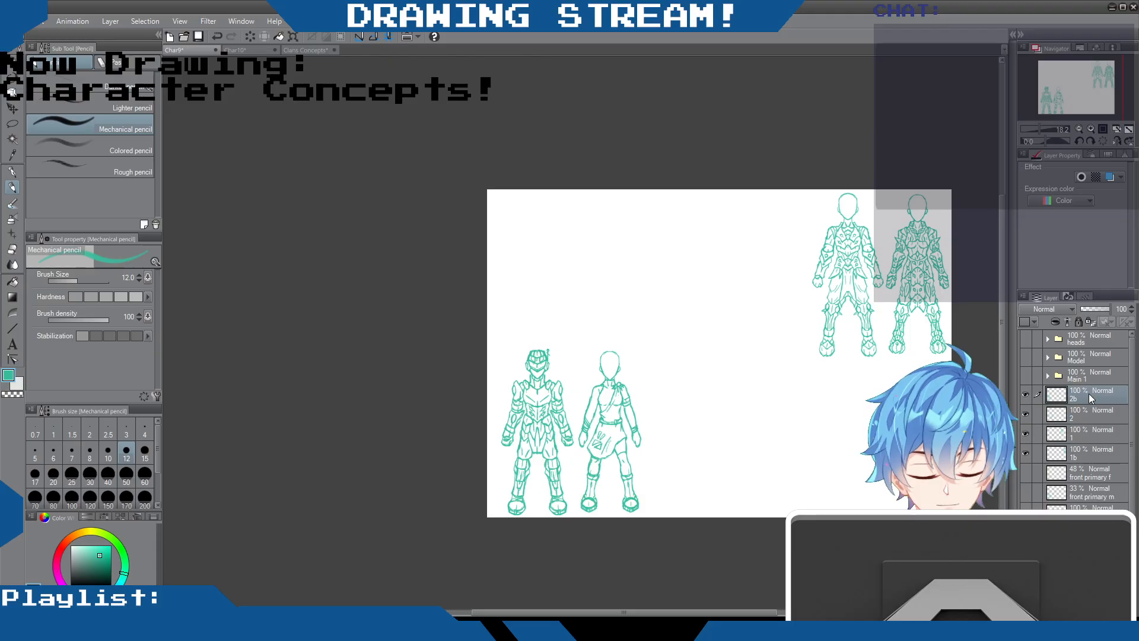
Compare the helmeted armoured and skirted figures with the armour, draped-tunic and sword sketches in the Clans Concepts document
scroll(524, 441, "up", 1)
scroll(641, 416, "up", 1)
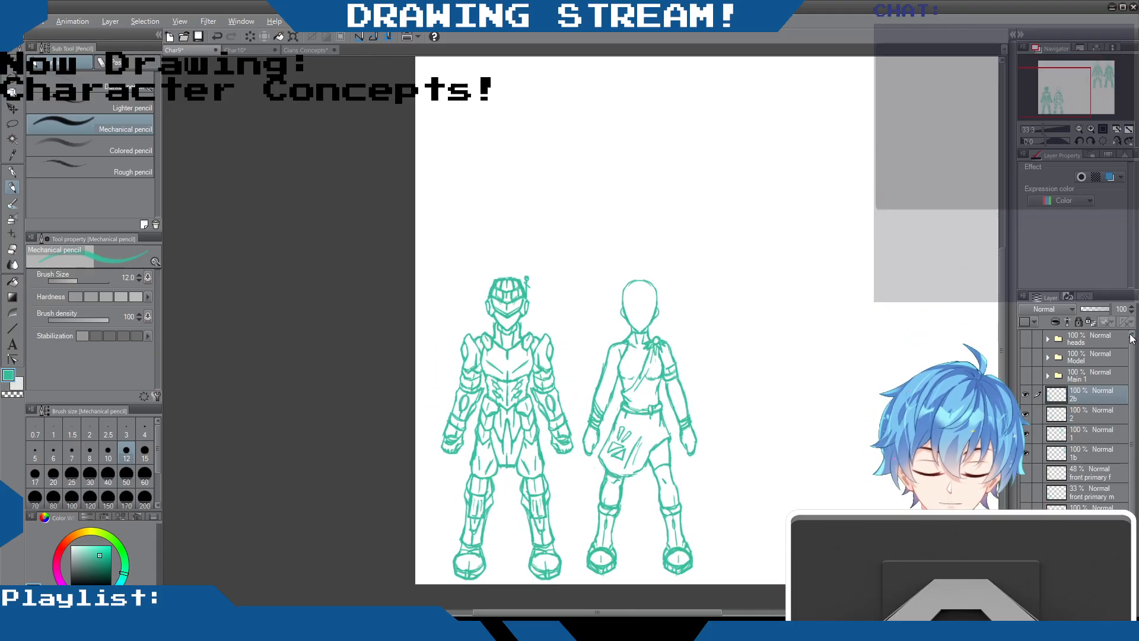
left_click_drag(1005, 258, 1001, 290)
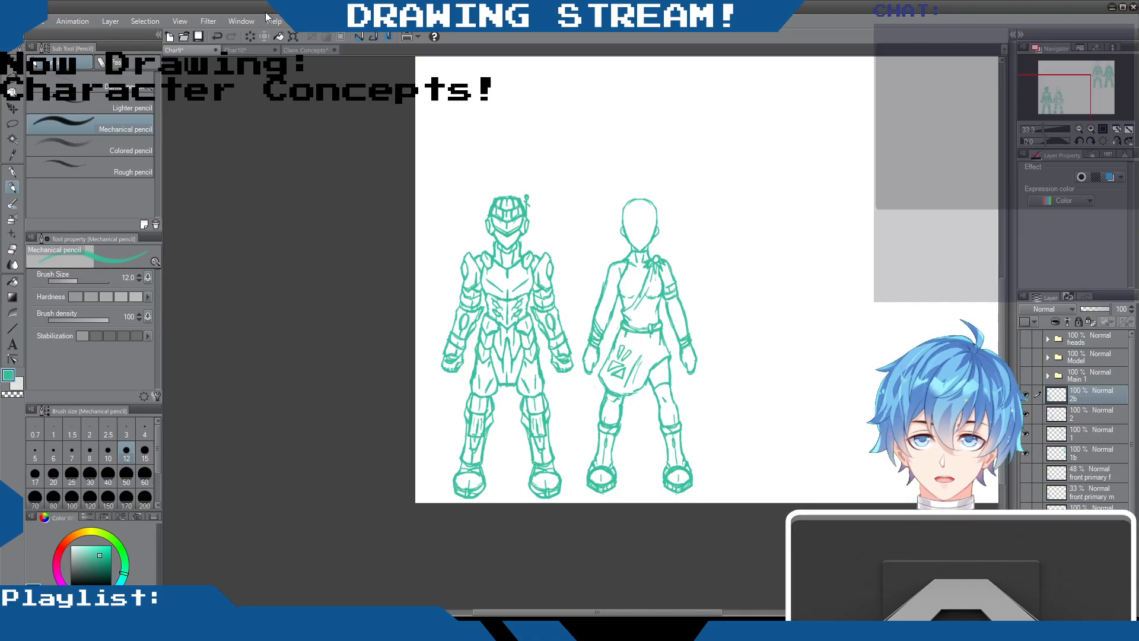
left_click(303, 50)
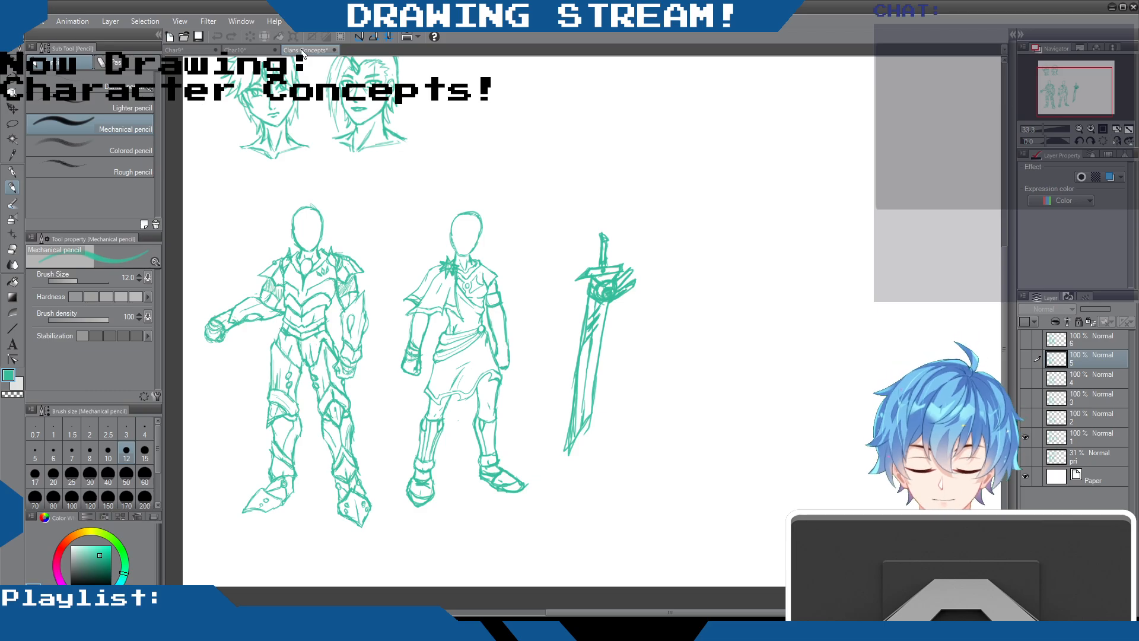
scroll(358, 248, "down", 3)
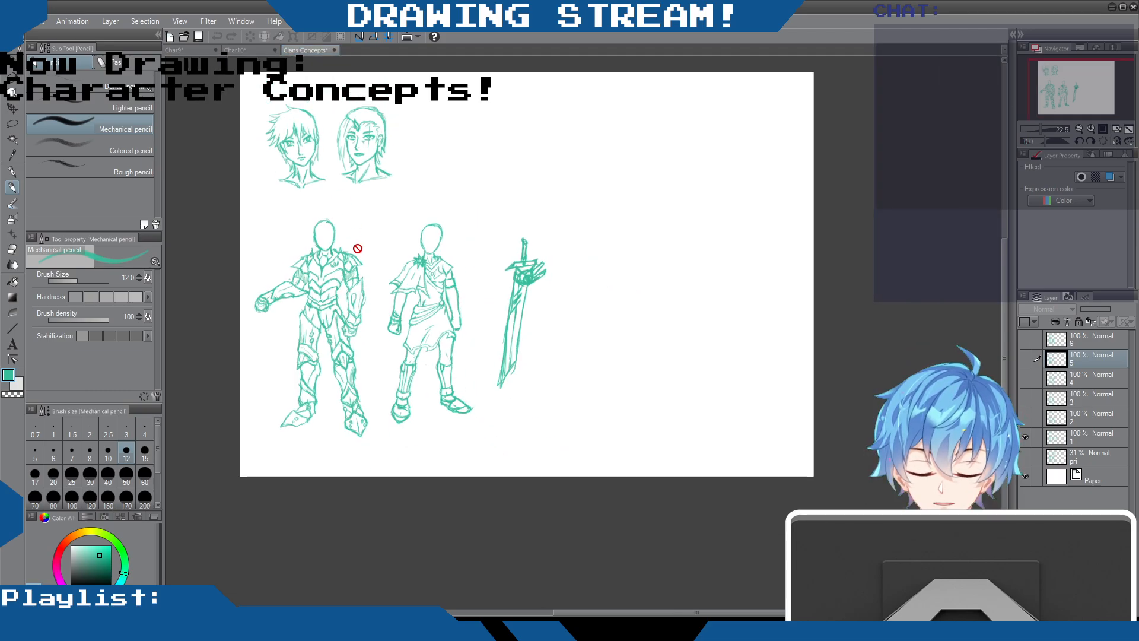
scroll(358, 249, "up", 2)
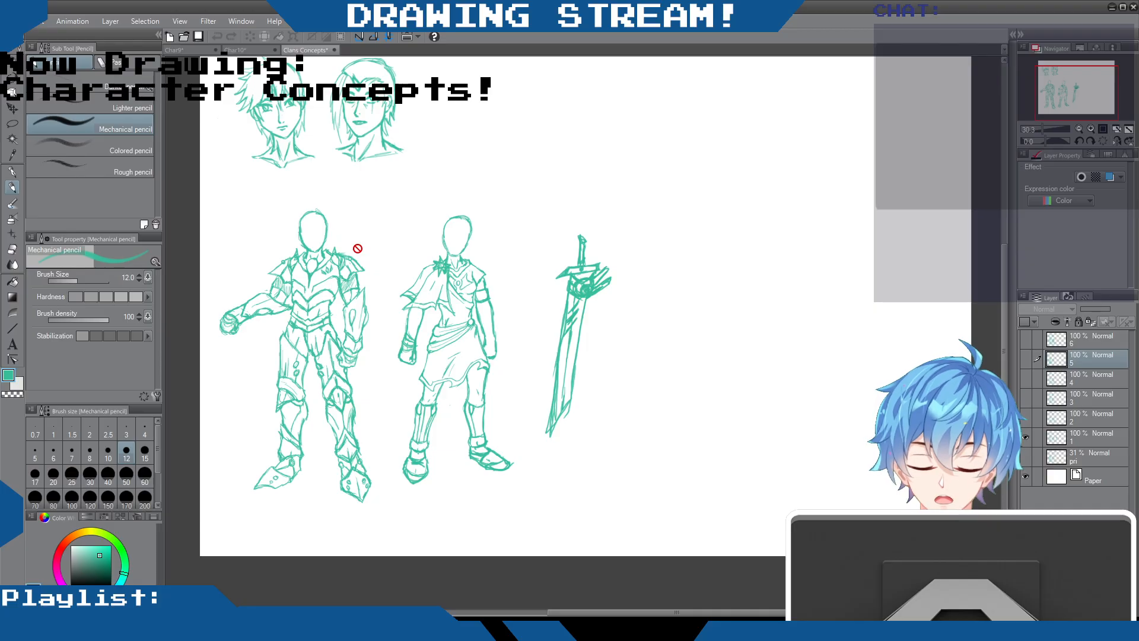
scroll(356, 247, "down", 3)
scroll(351, 247, "up", 4)
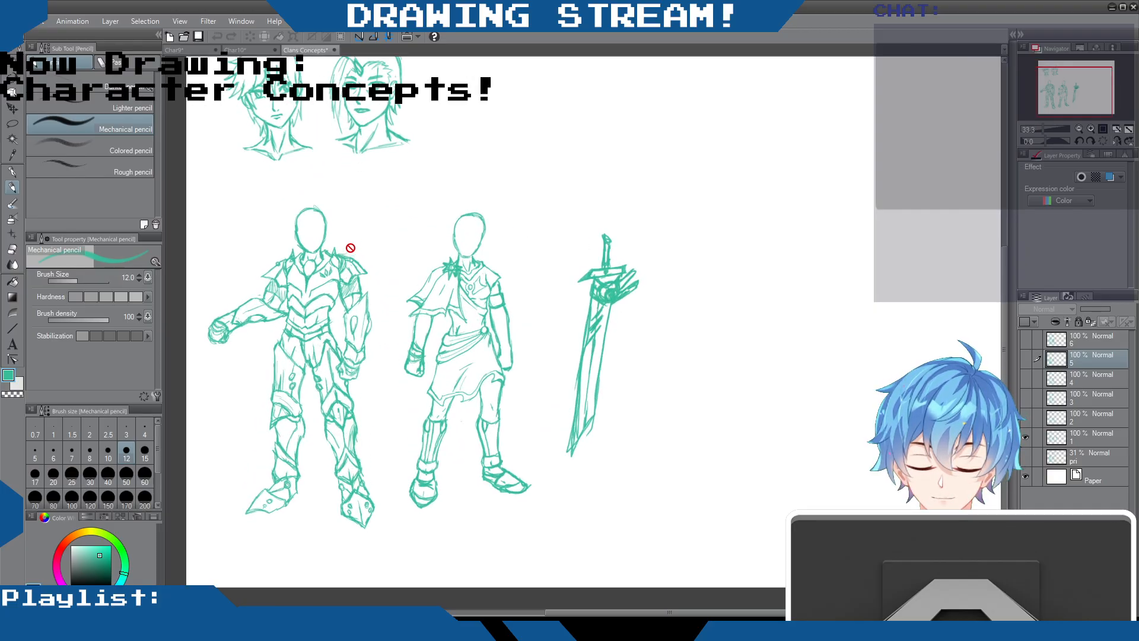
scroll(350, 248, "down", 3)
scroll(350, 248, "up", 6)
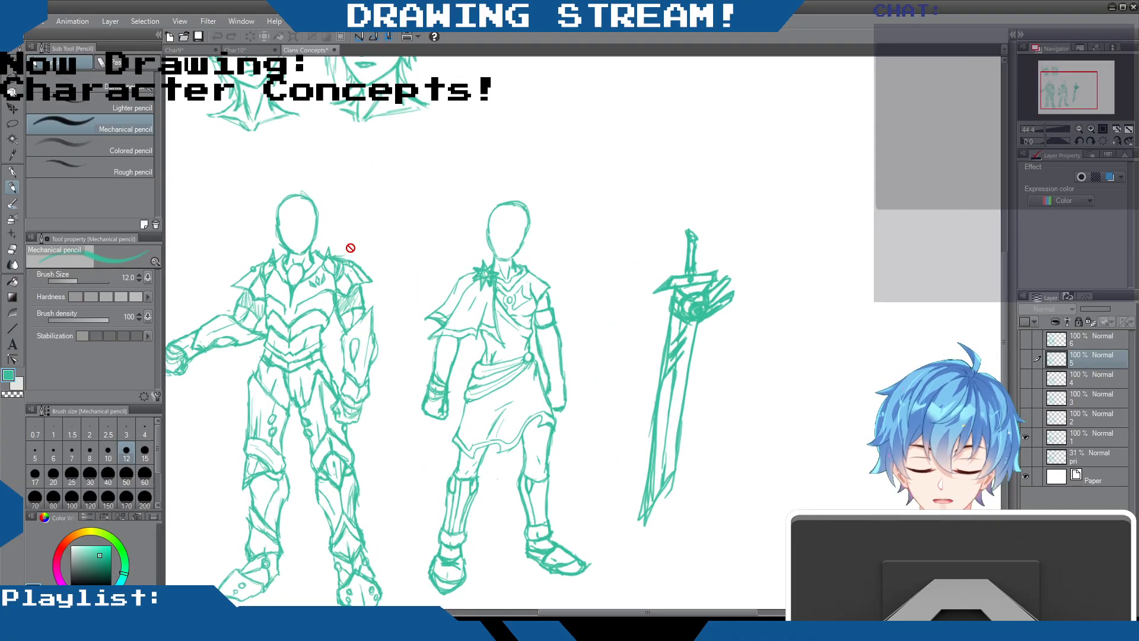
scroll(351, 247, "down", 4)
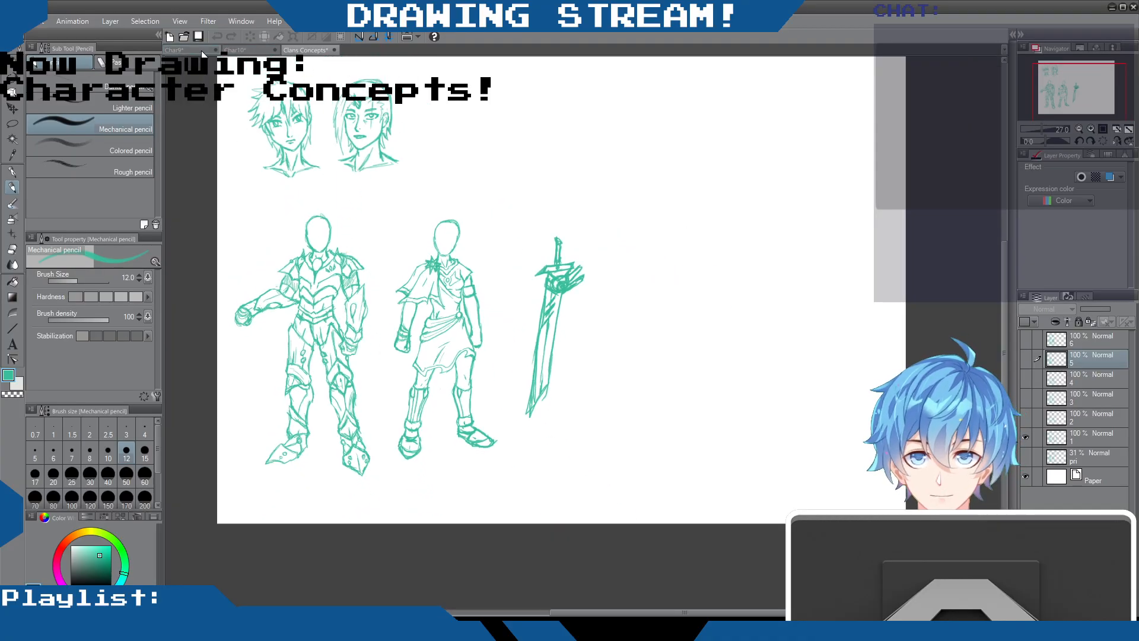
Return to the Char9 document and move layers 2b and 2 together so their figures stand in line beside the armoured pair along the canvas's upper edge
left_click(248, 49)
left_click(176, 48)
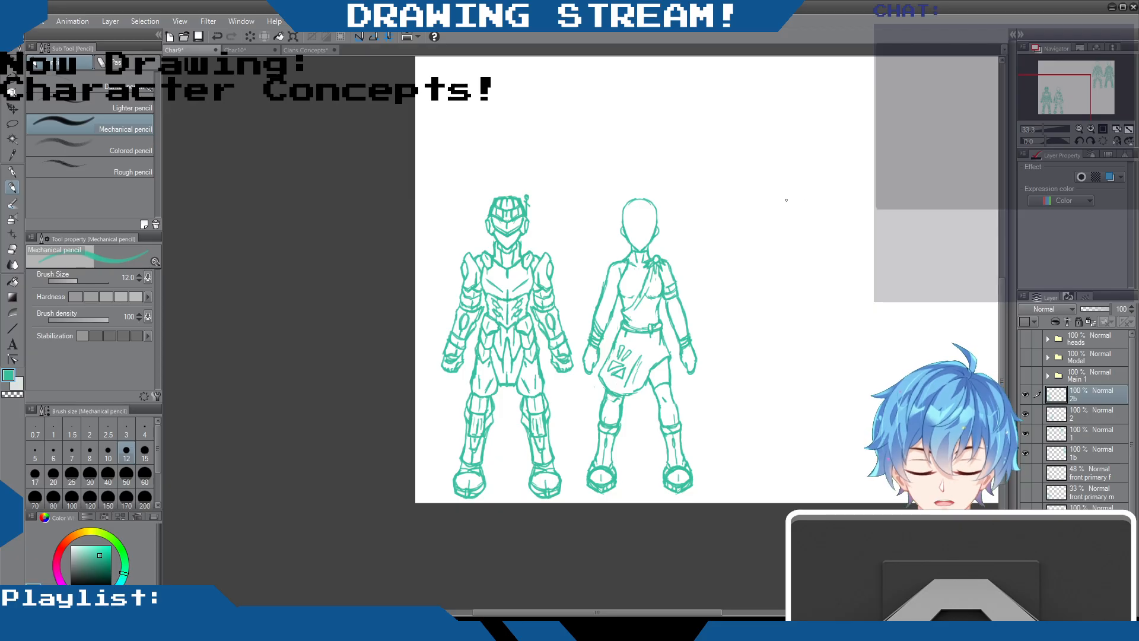
left_click(1095, 413, "shift")
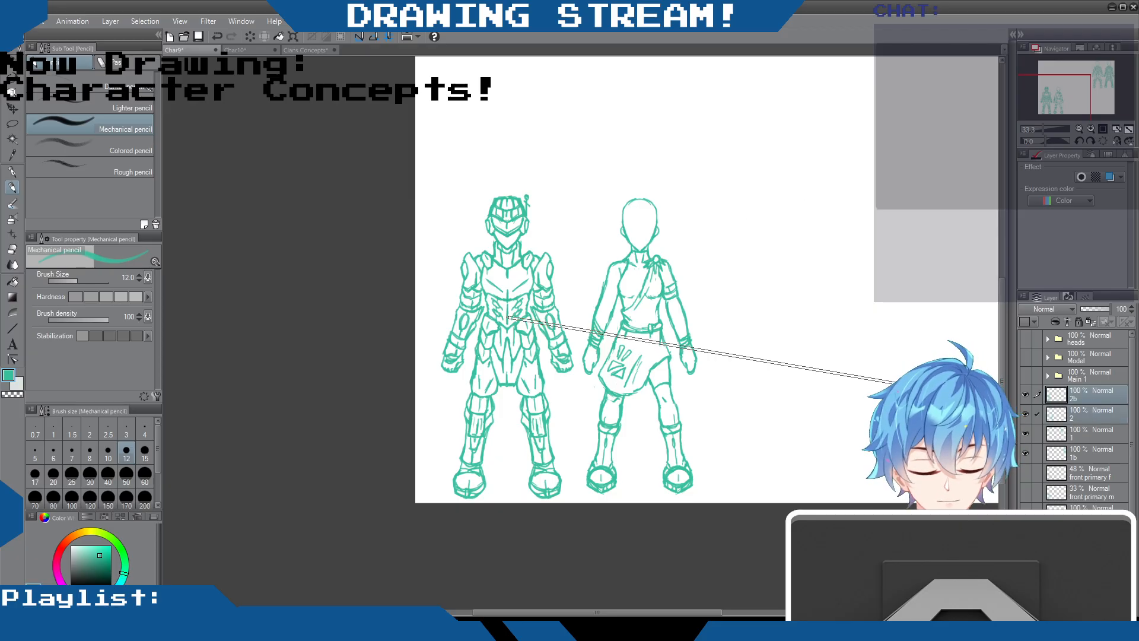
scroll(624, 303, "down", 2)
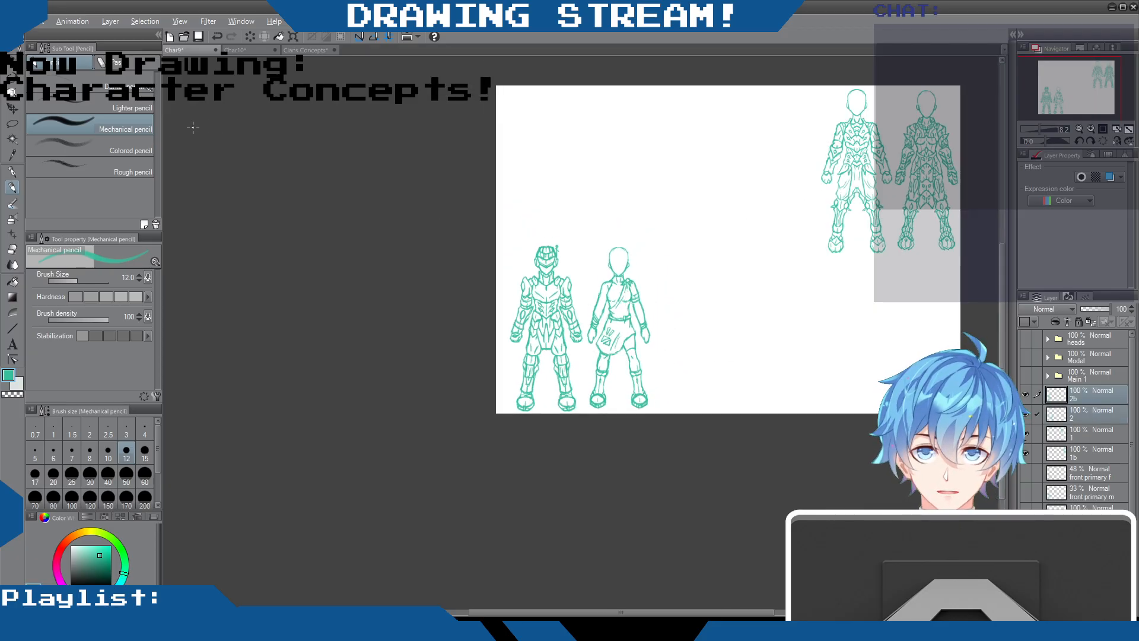
left_click(12, 109)
left_click_drag(584, 354, 784, 234)
key("ctrl+z")
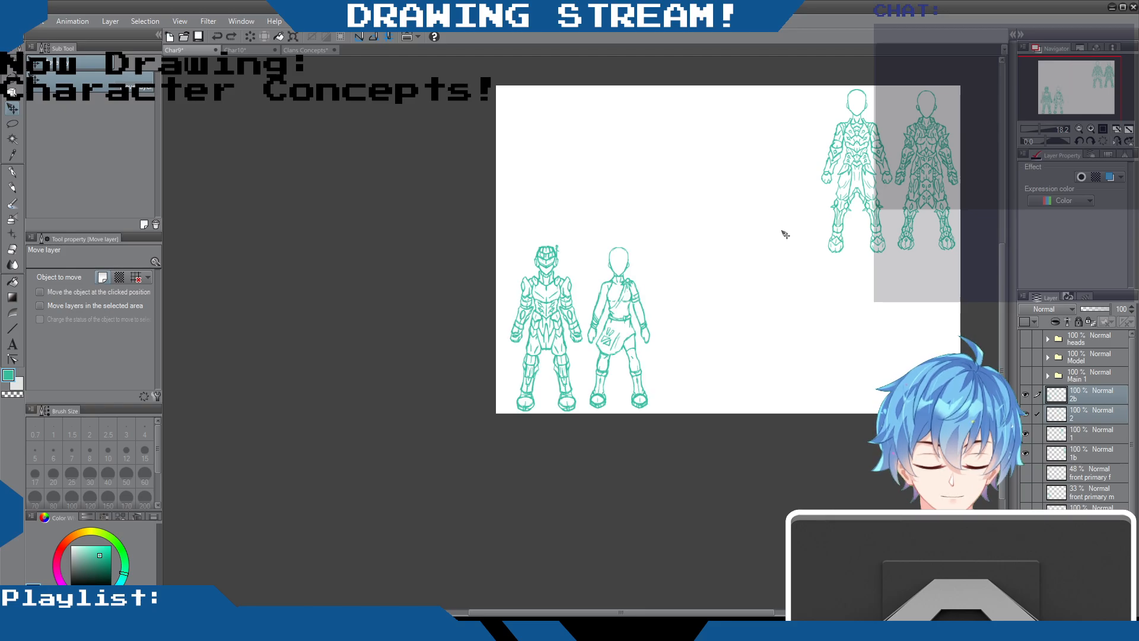
left_click_drag(673, 330, 966, 239)
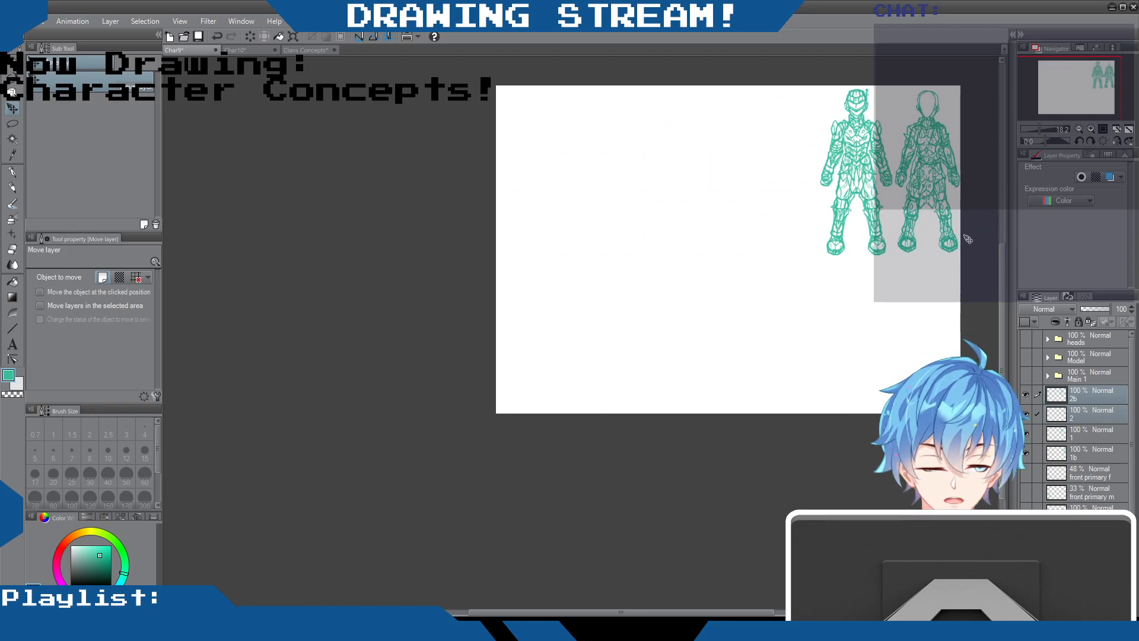
left_click_drag(873, 230, 768, 230)
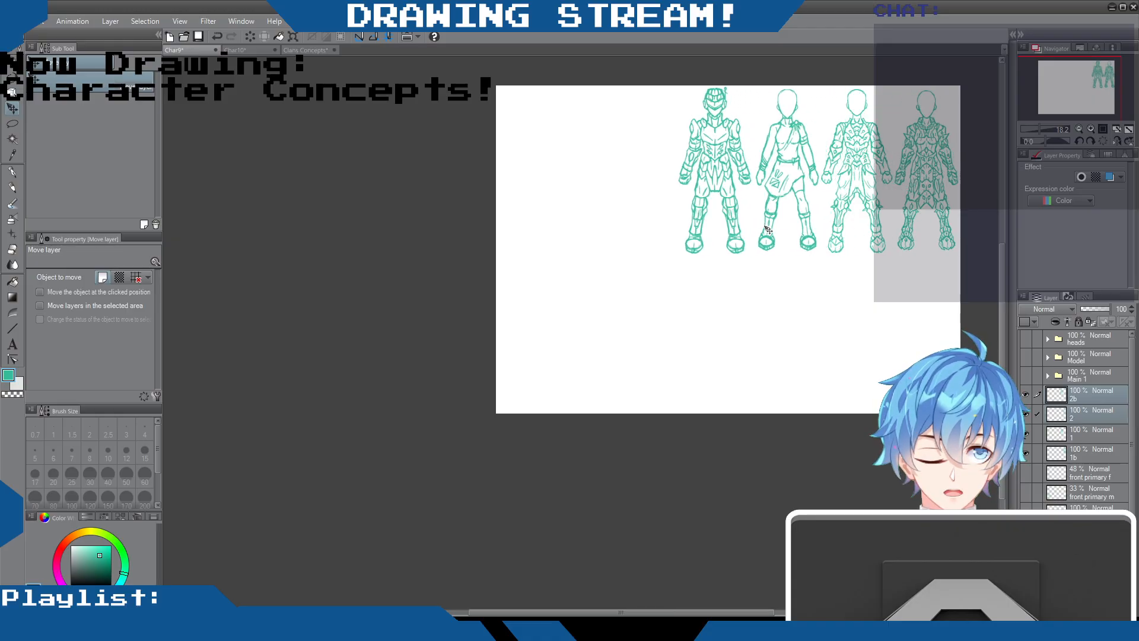
scroll(826, 257, "up", 2)
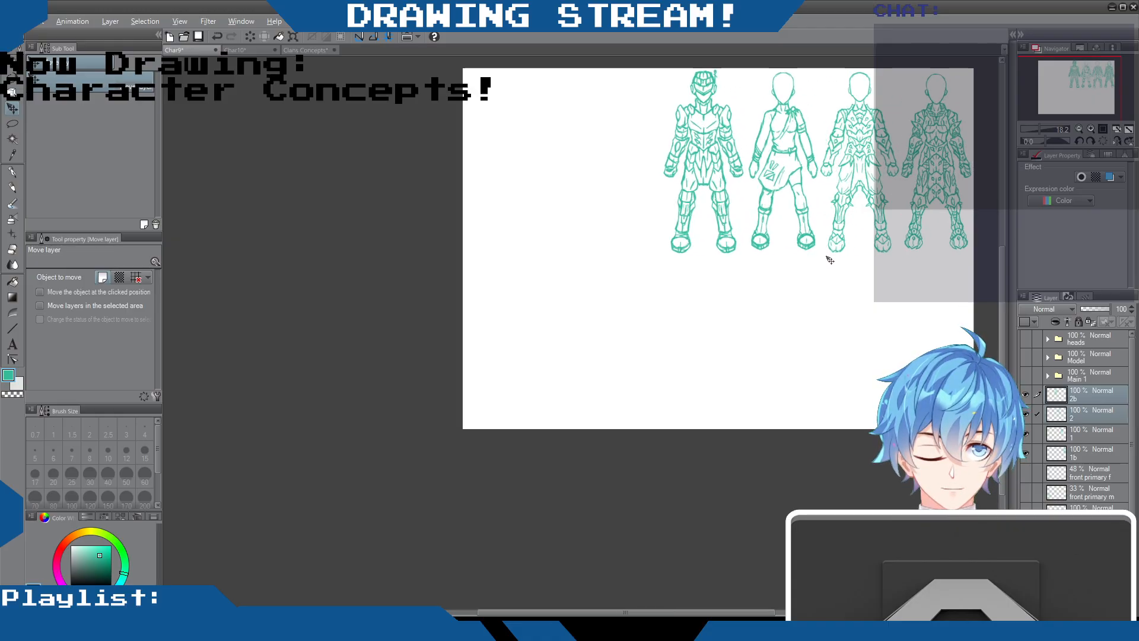
left_click_drag(1002, 376, 1002, 337)
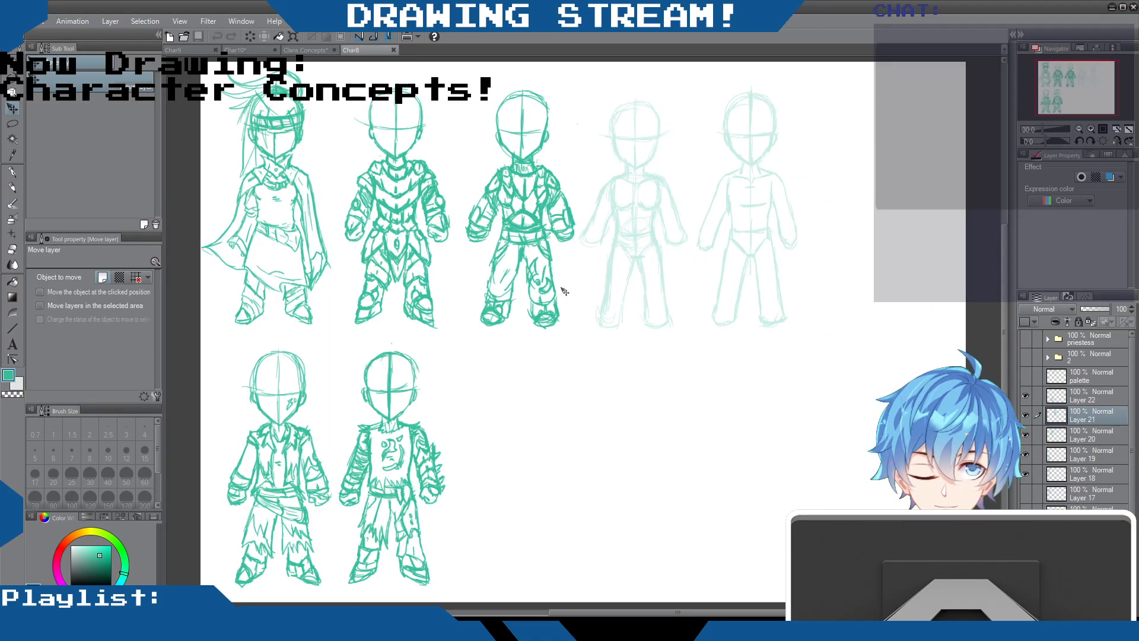
Examine the small-bodied caped, armoured and ragged-clothes figures and the faint body guides in the Char8 document
scroll(491, 242, "down", 4)
scroll(488, 238, "up", 4)
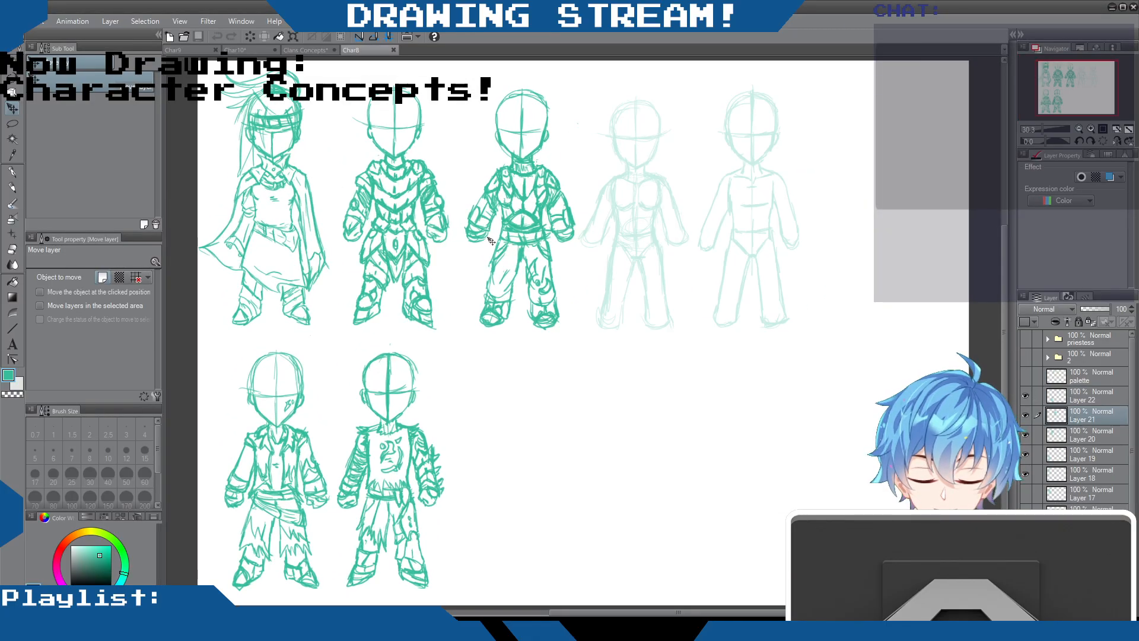
scroll(491, 241, "down", 2)
scroll(498, 284, "up", 3)
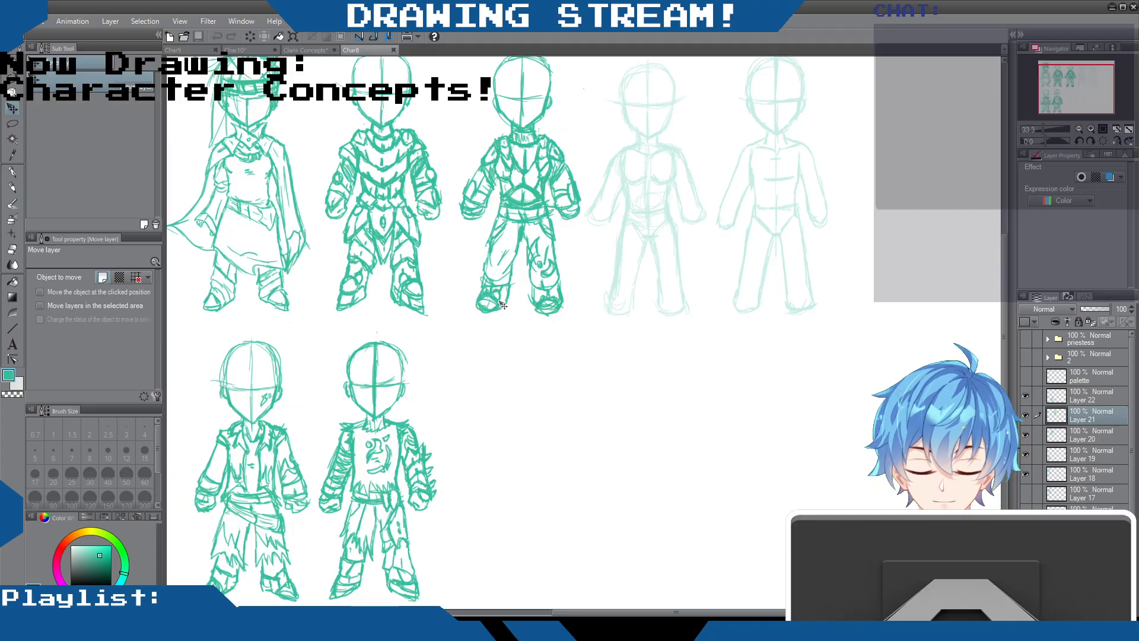
scroll(501, 304, "down", 3)
scroll(502, 300, "up", 2)
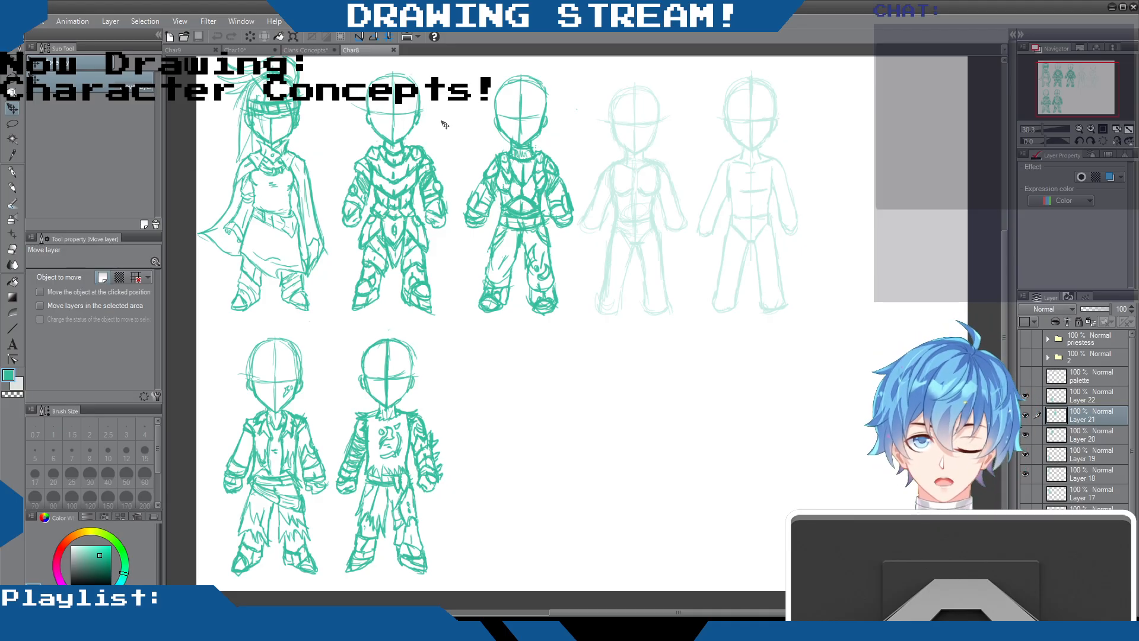
scroll(522, 119, "down", 1)
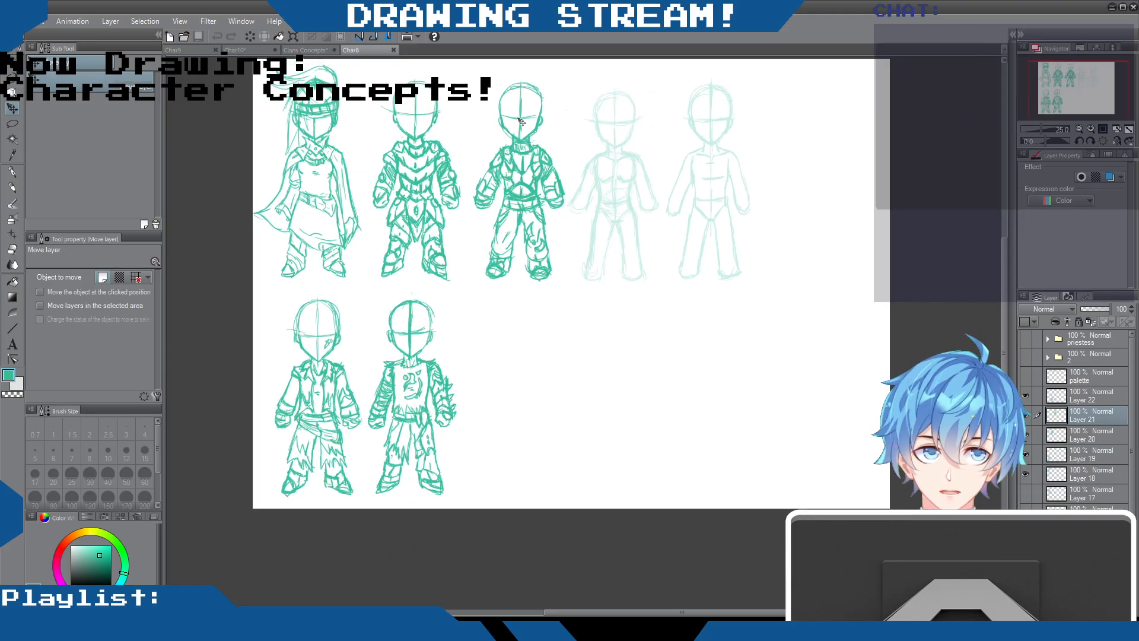
scroll(520, 122, "up", 1)
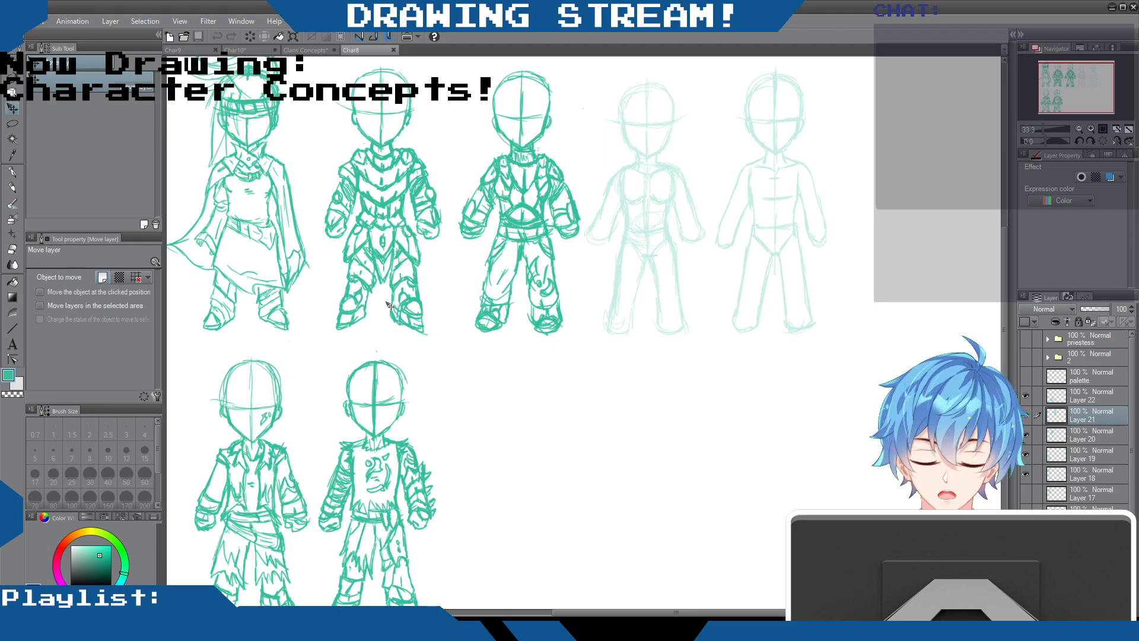
scroll(482, 274, "down", 2)
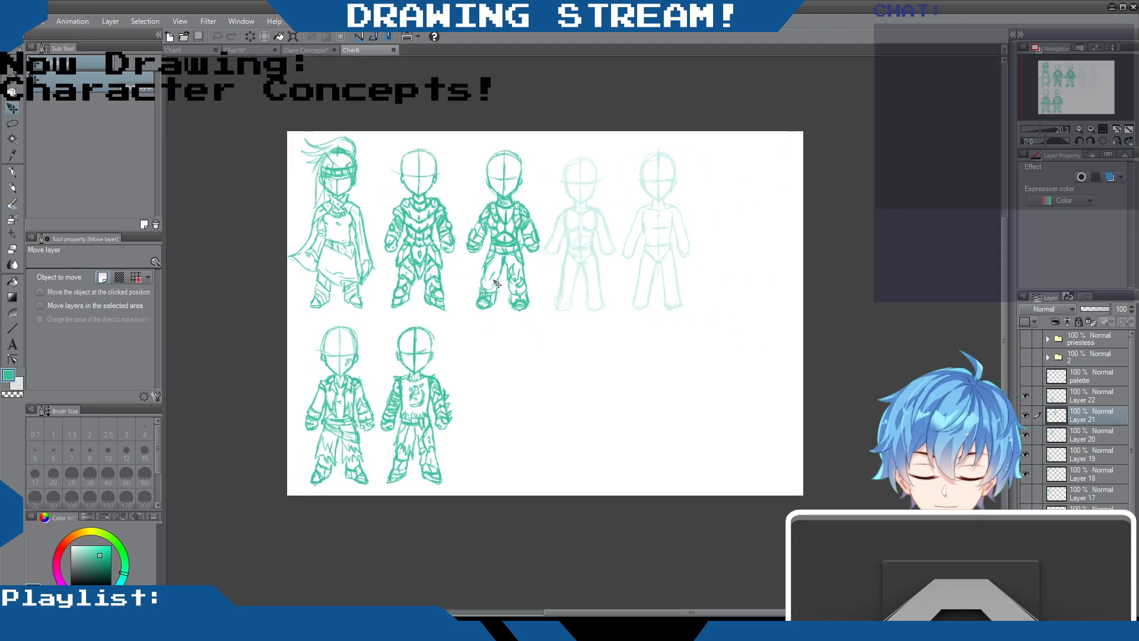
scroll(497, 276, "up", 1)
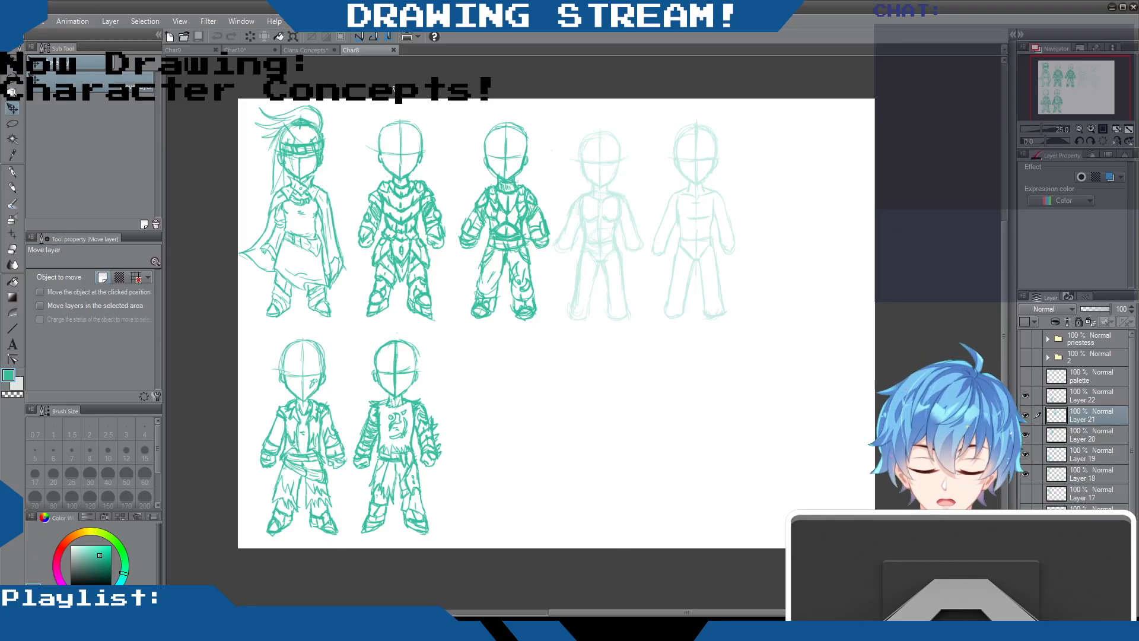
scroll(469, 196, "up", 1)
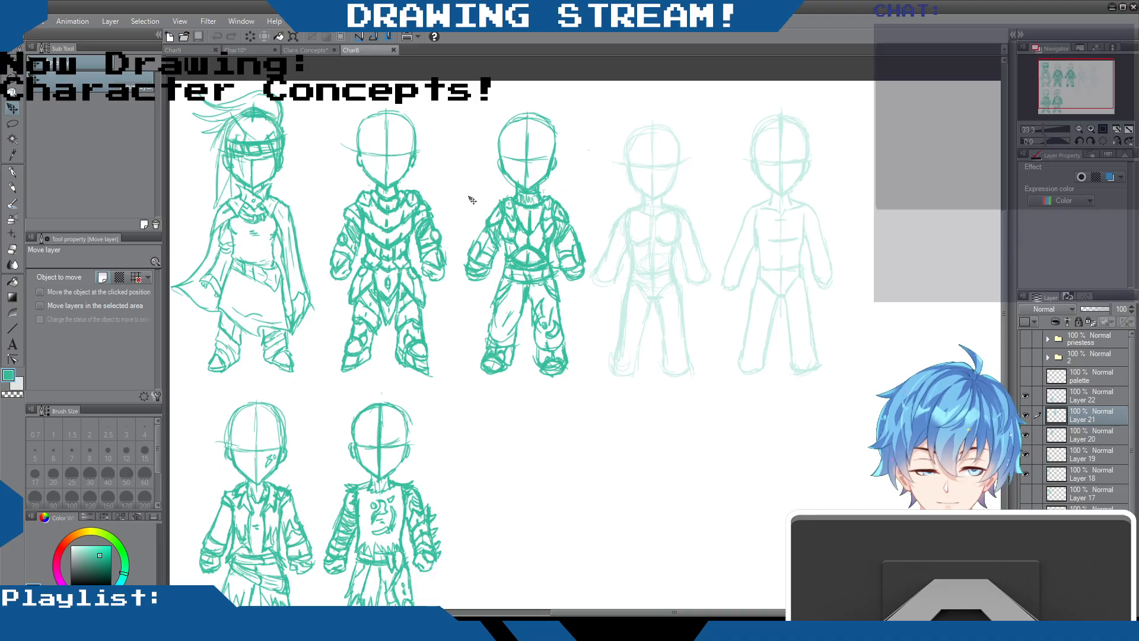
scroll(472, 200, "up", 1)
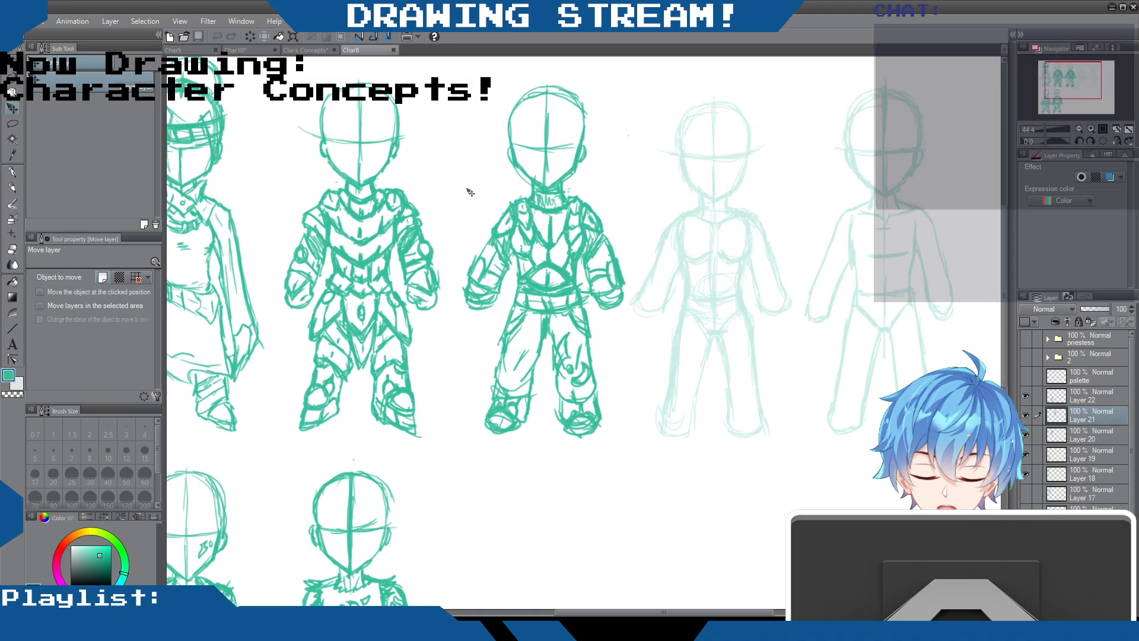
scroll(470, 192, "down", 3)
scroll(470, 192, "up", 2)
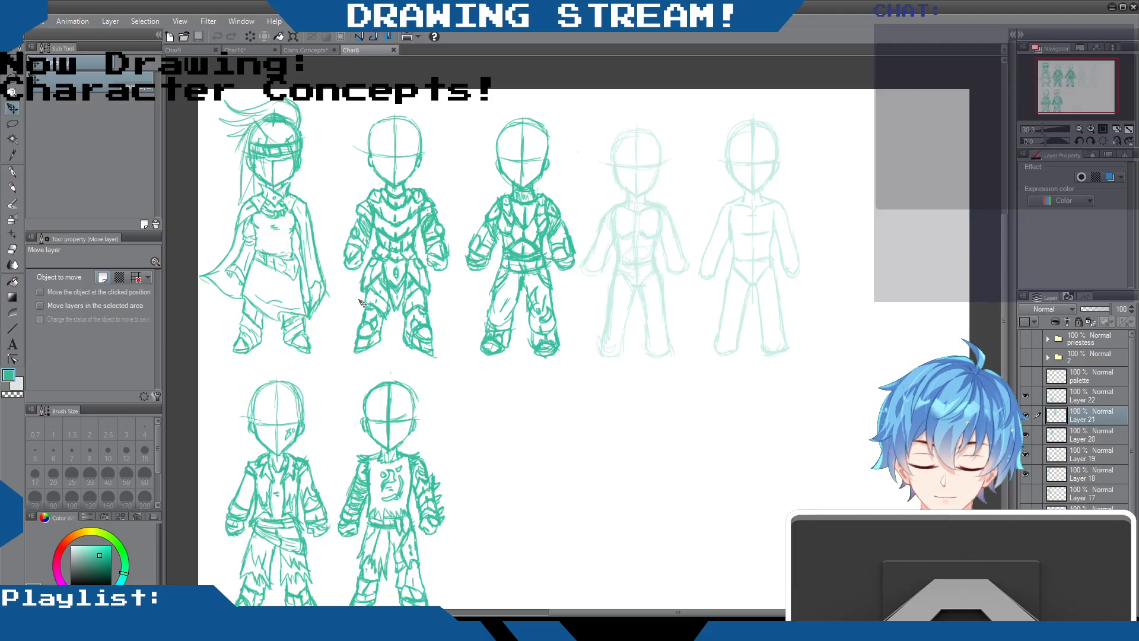
scroll(378, 343, "down", 1)
scroll(377, 343, "up", 1)
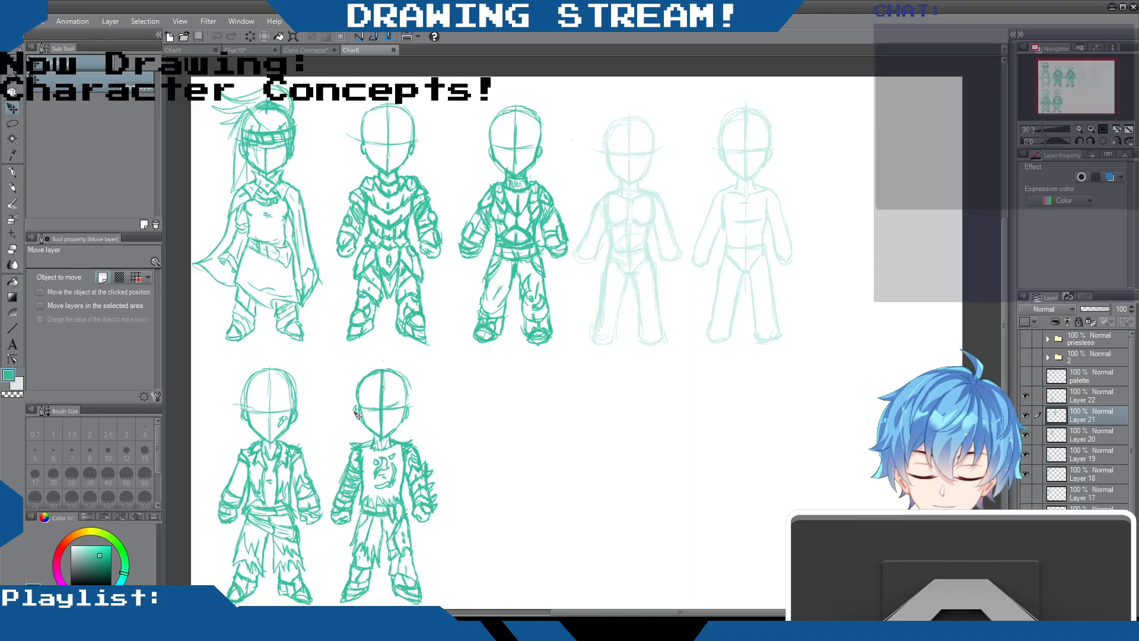
scroll(391, 277, "down", 1)
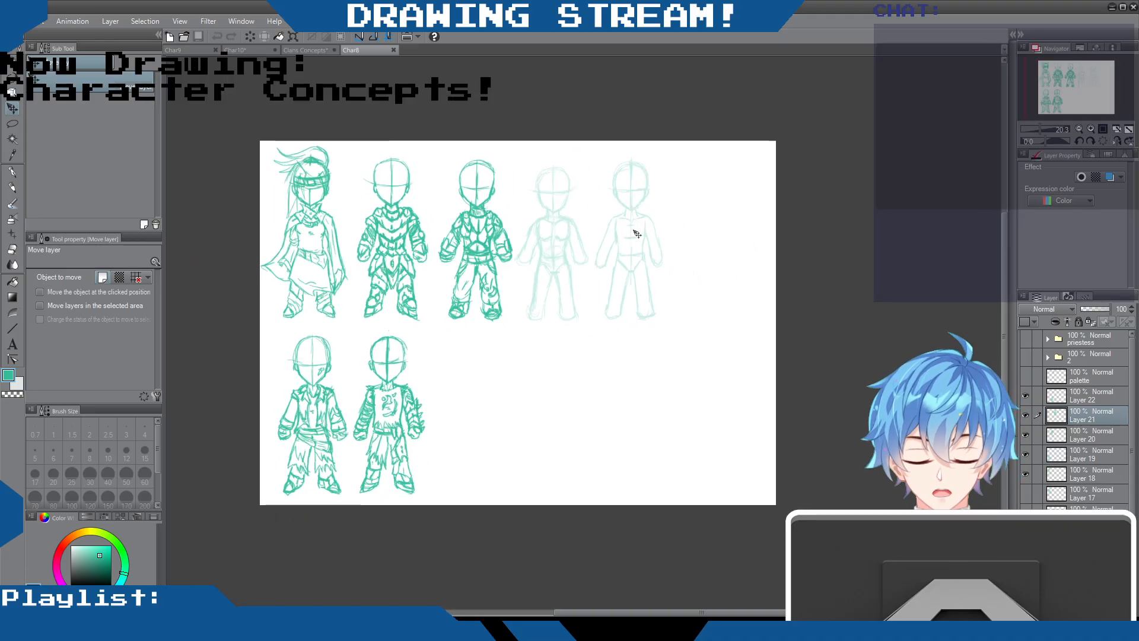
scroll(451, 219, "up", 2)
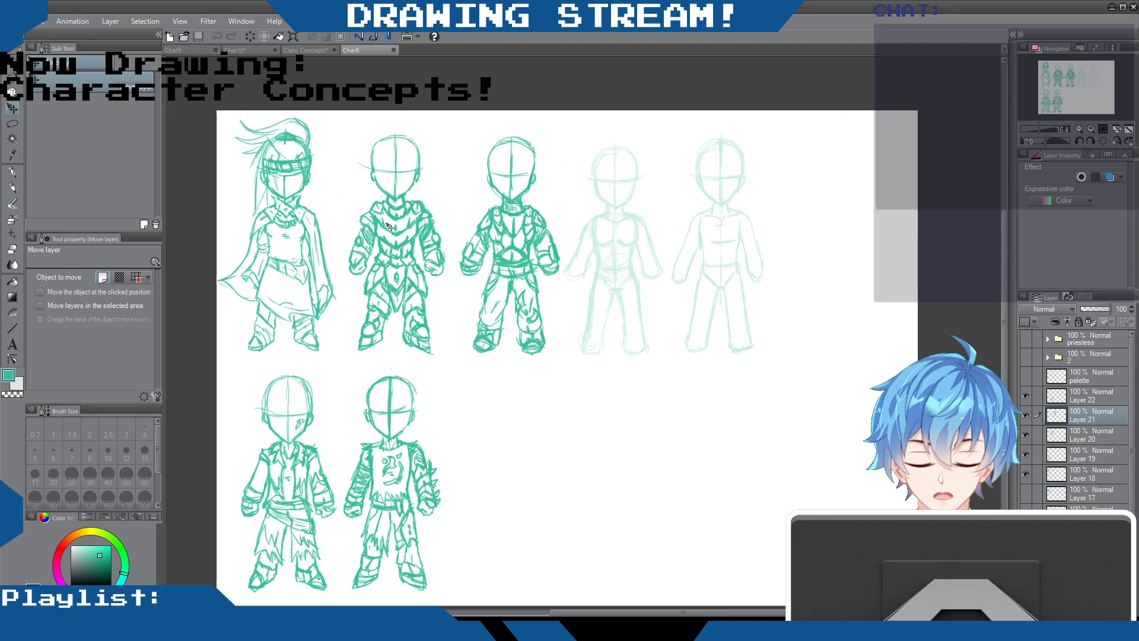
scroll(418, 215, "down", 1)
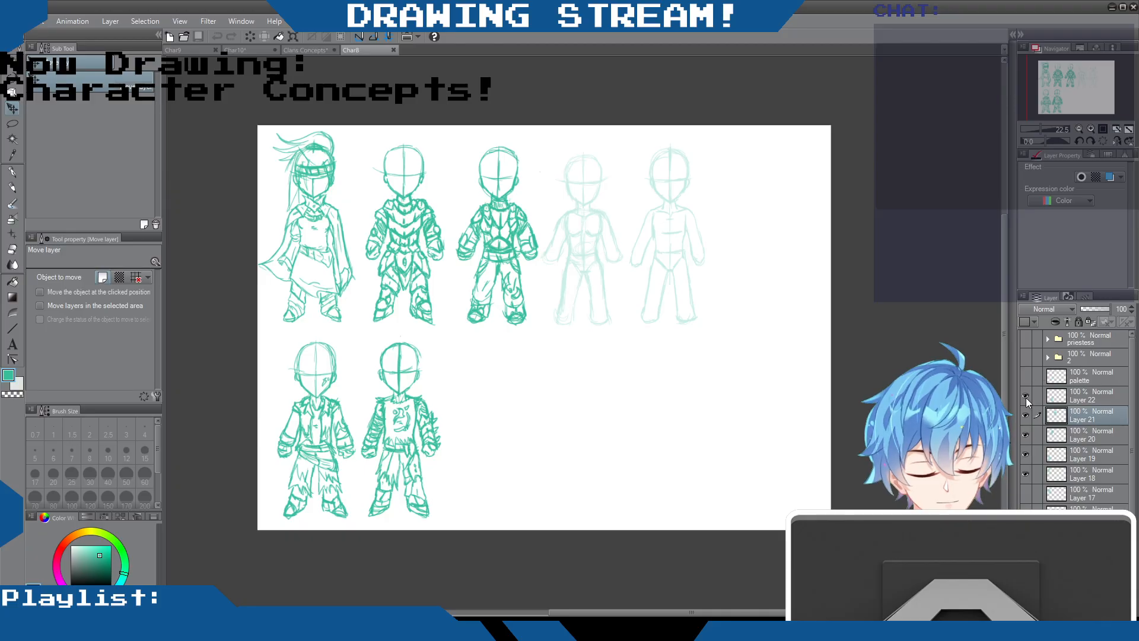
Hide Layer 18 through Layer 22 and show folder 2, with the palette layer active, to examine its row of spiky-haired figures
left_click(1024, 356)
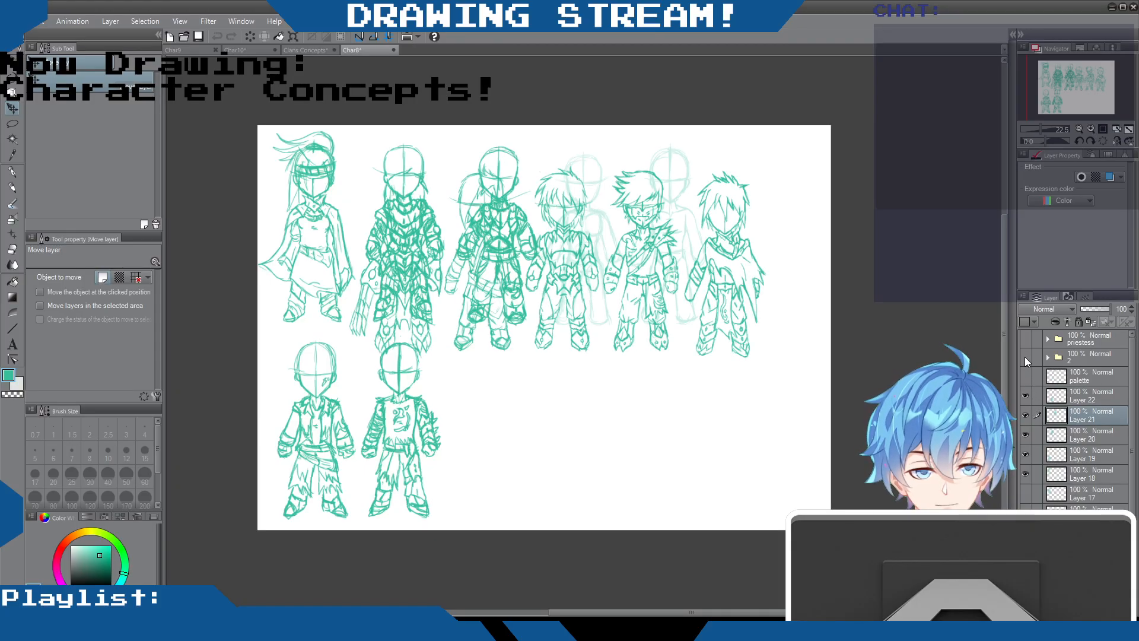
left_click(1024, 356)
scroll(1026, 380, "down", 2)
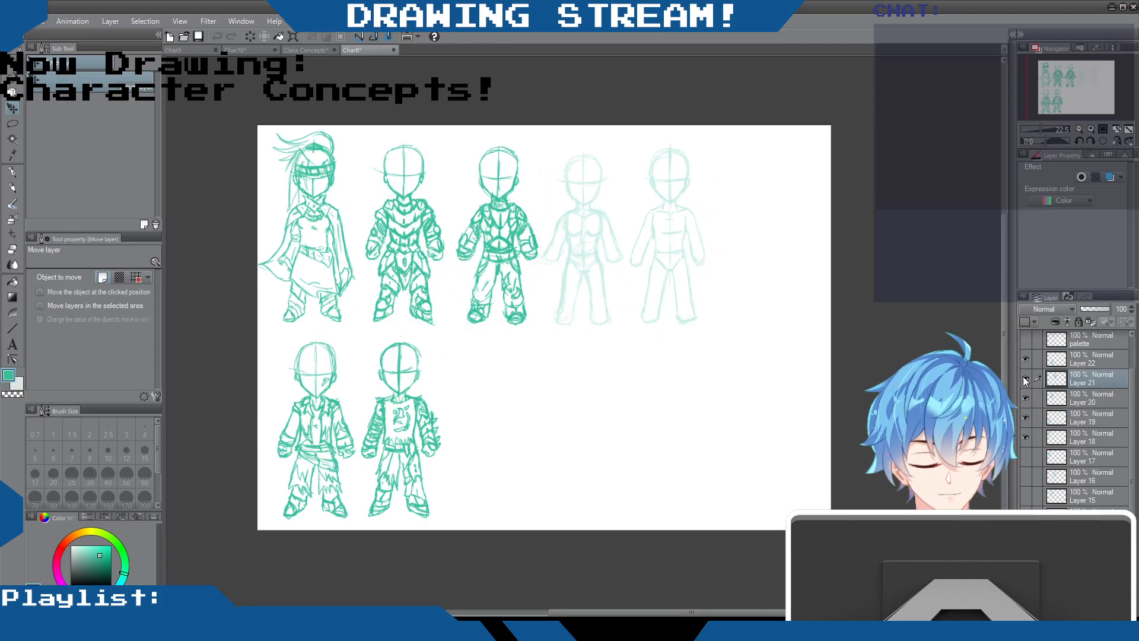
left_click_drag(1028, 360, 1027, 421)
scroll(1029, 415, "up", 2)
left_click(1061, 375)
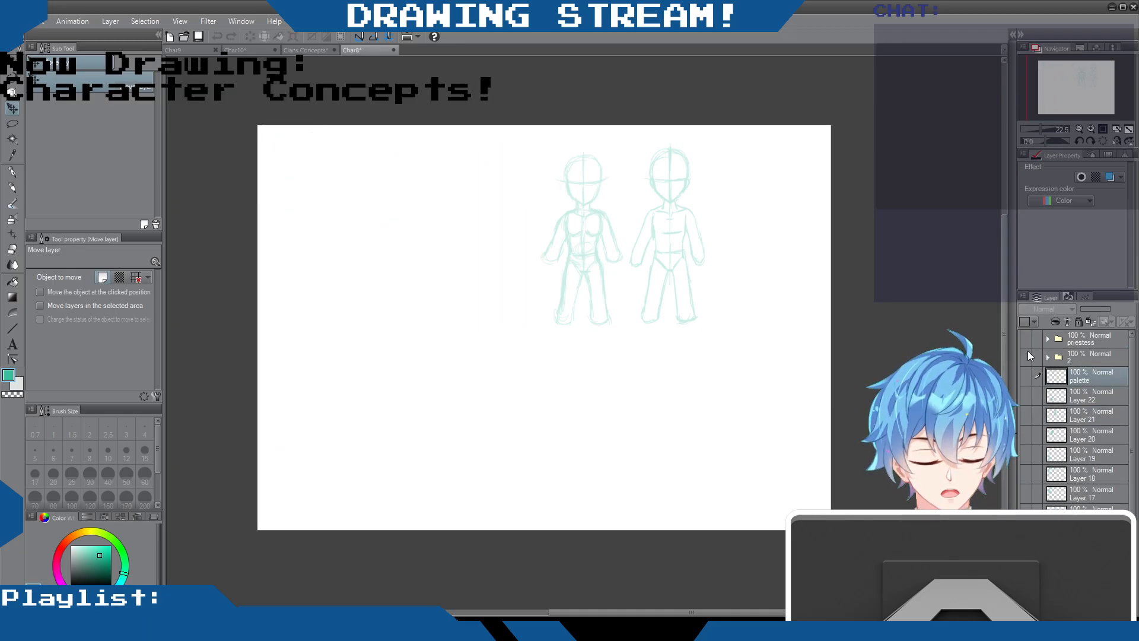
left_click(1025, 357)
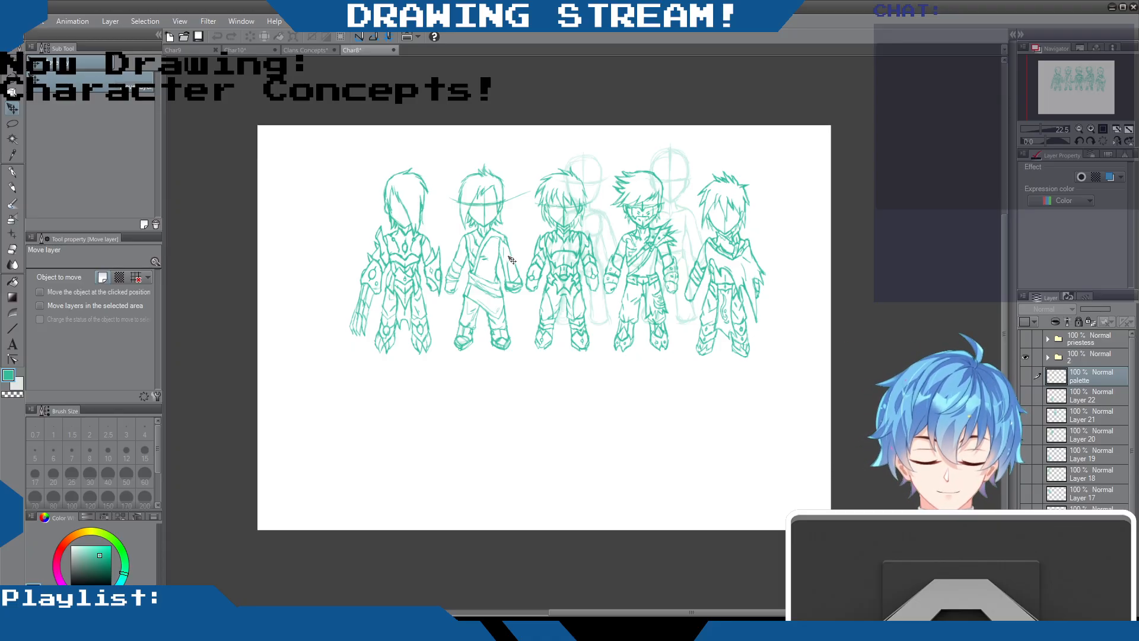
scroll(611, 256, "up", 1)
scroll(610, 257, "down", 1)
scroll(611, 256, "up", 1)
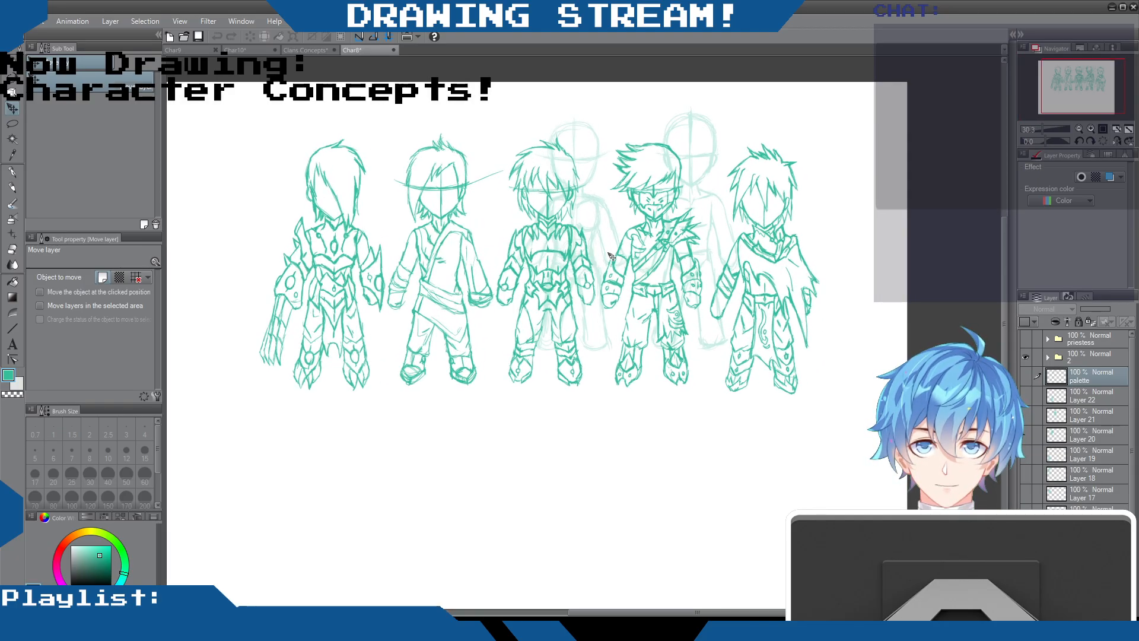
Hide folder 2 and show Layer 22 through Layer 18 so the armoured, caped and ragged-clothes figures replace the spiky-haired row
scroll(611, 256, "down", 1)
scroll(771, 291, "up", 1)
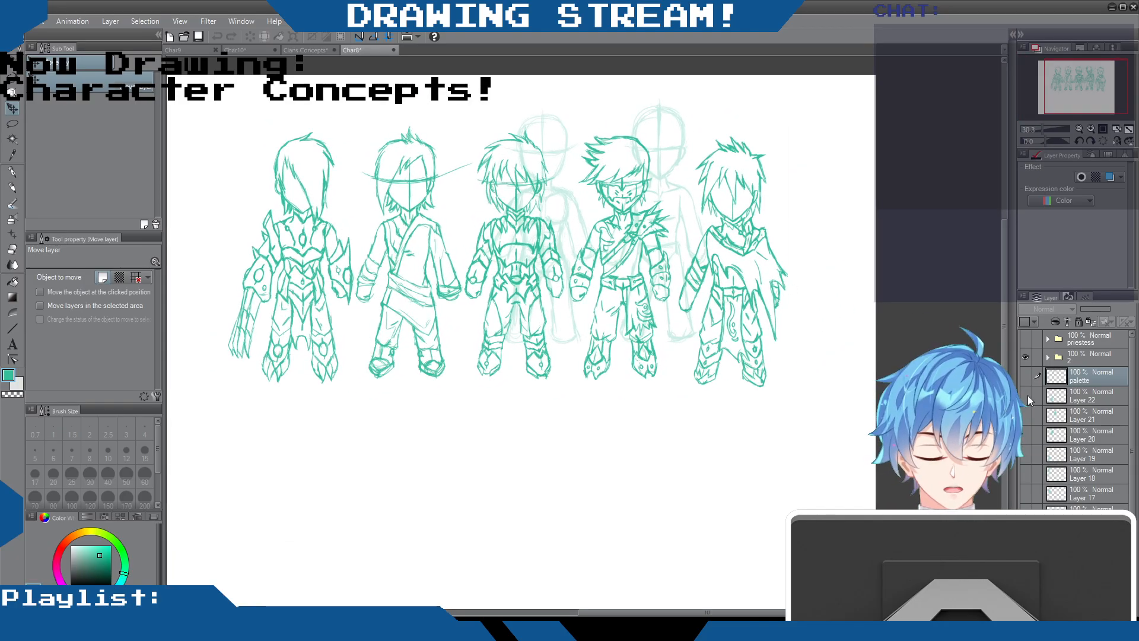
left_click(1025, 356)
left_click(1025, 395)
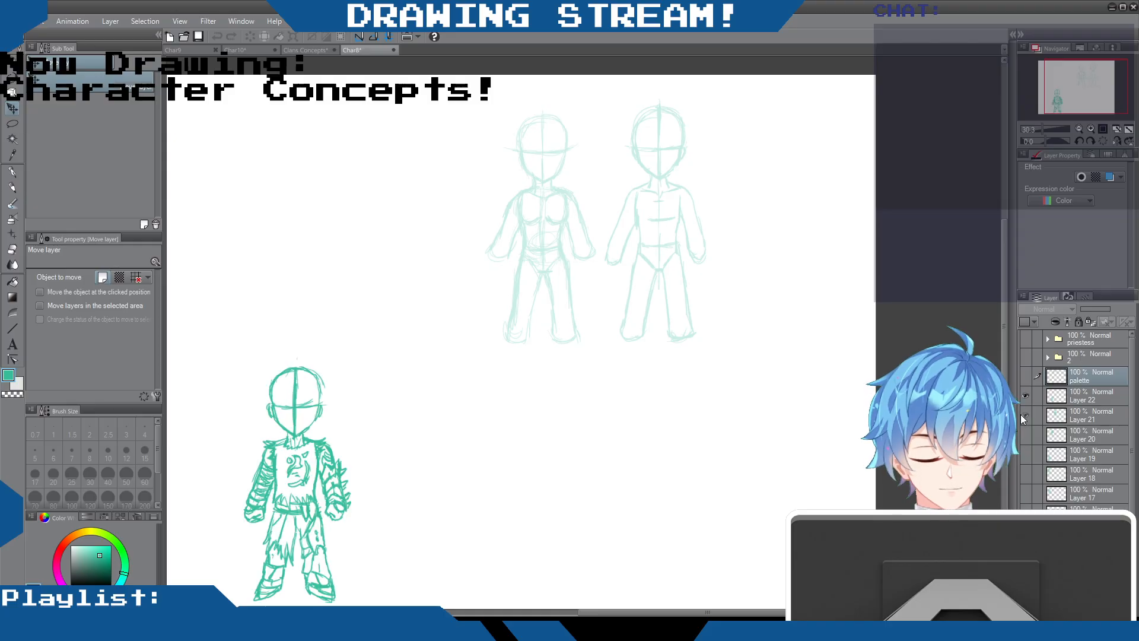
left_click(1025, 415)
left_click(1024, 435)
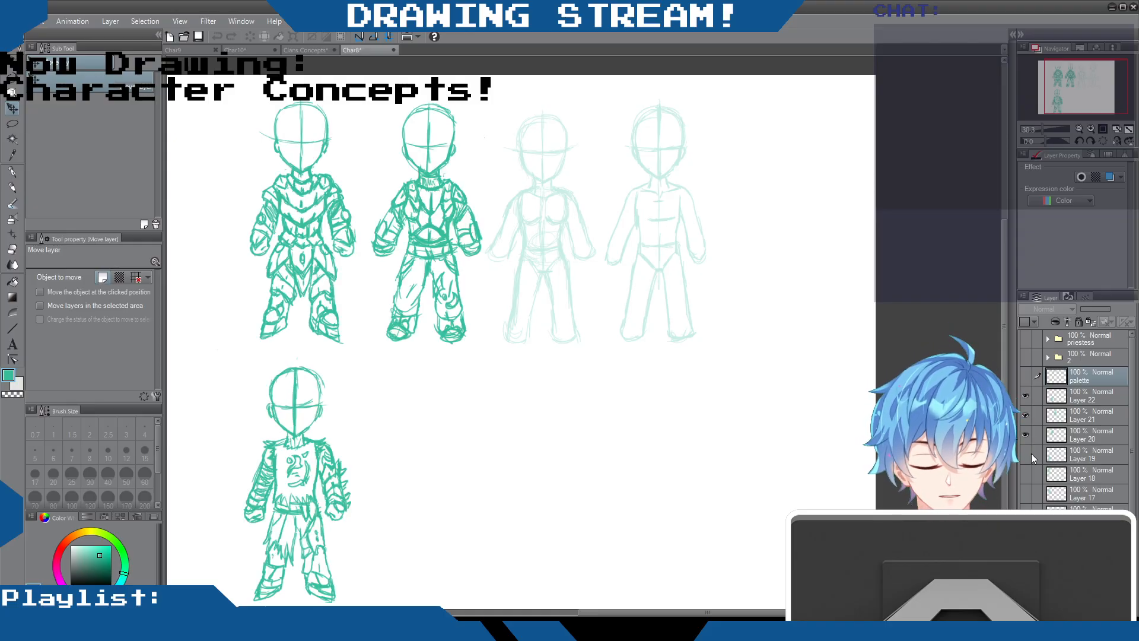
left_click(1027, 457)
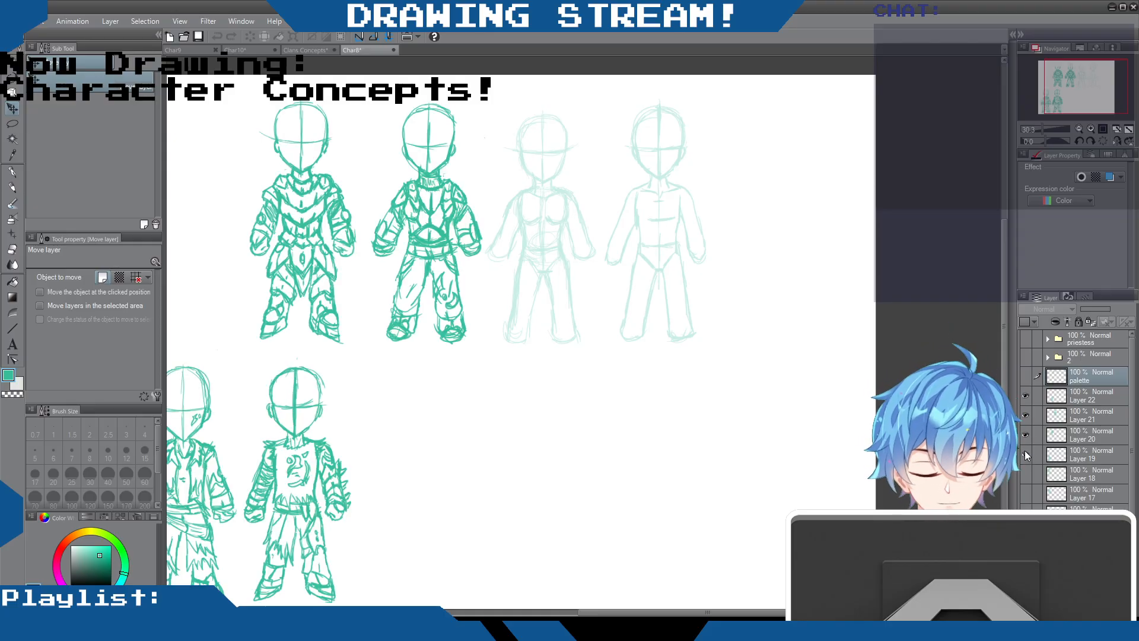
scroll(388, 273, "down", 2)
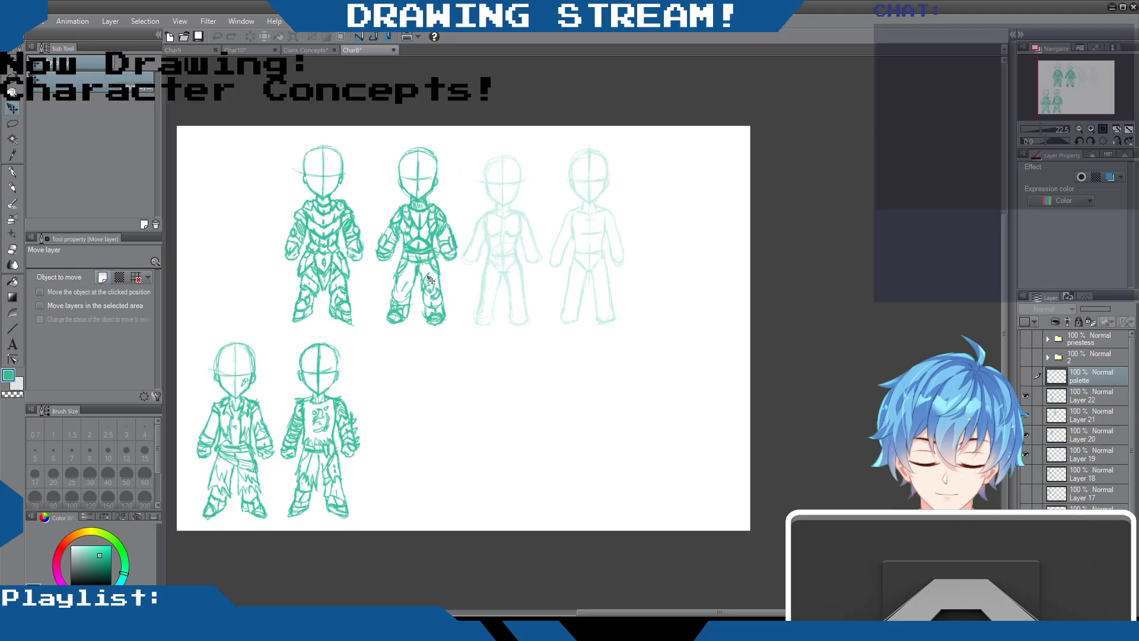
left_click(1025, 473)
left_click(1026, 493)
left_click(1027, 492)
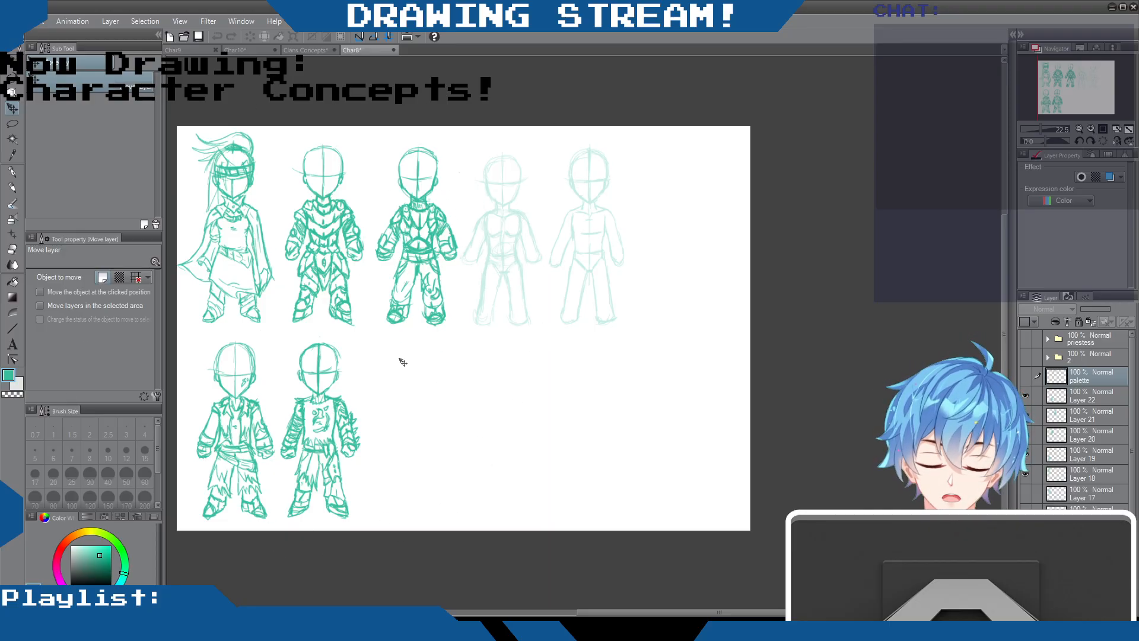
Compare the small-bodied armoured, caped and ragged-clothes figures in Char8 with the row of four taller figures in Char9
scroll(346, 243, "down", 2)
scroll(346, 243, "up", 2)
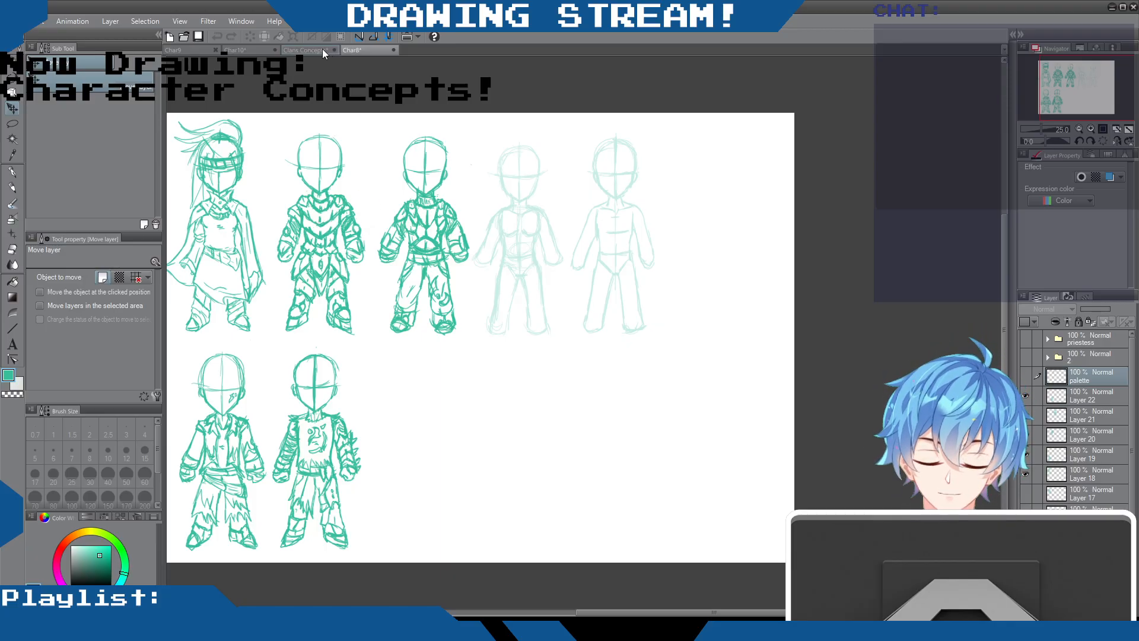
left_click(242, 51)
left_click(190, 50)
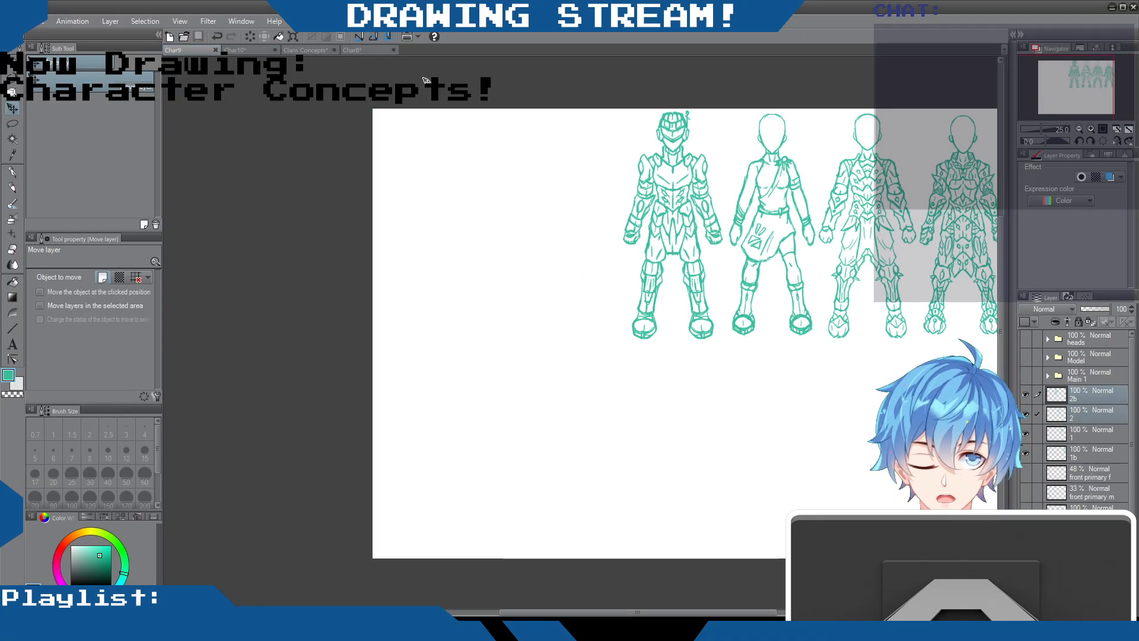
scroll(585, 183, "down", 1)
scroll(584, 182, "up", 1)
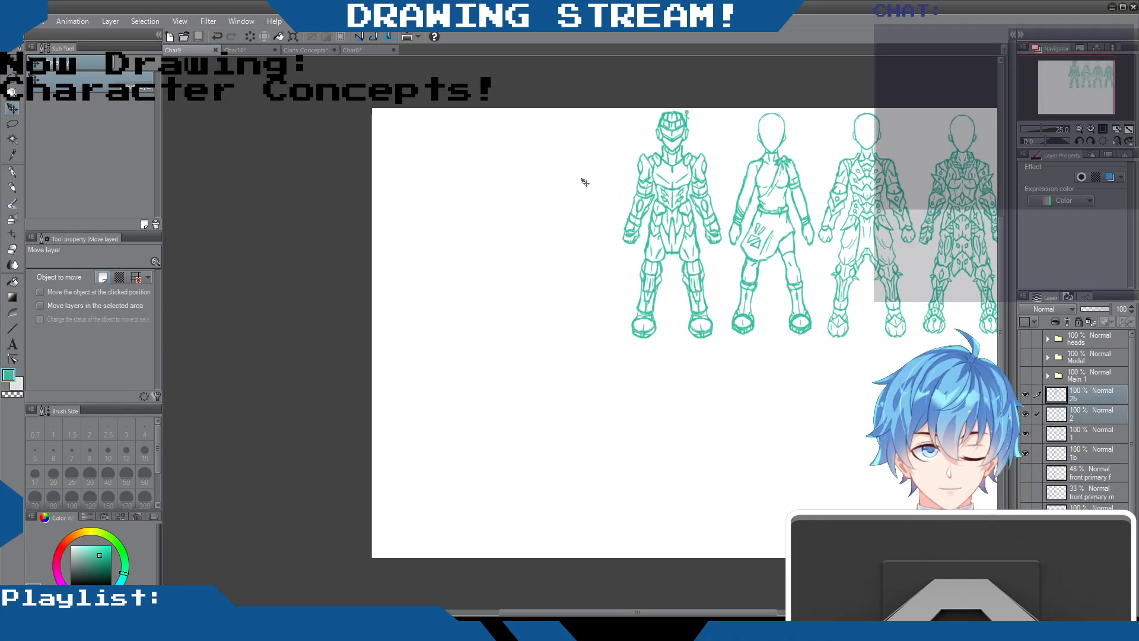
left_click_drag(593, 612, 644, 614)
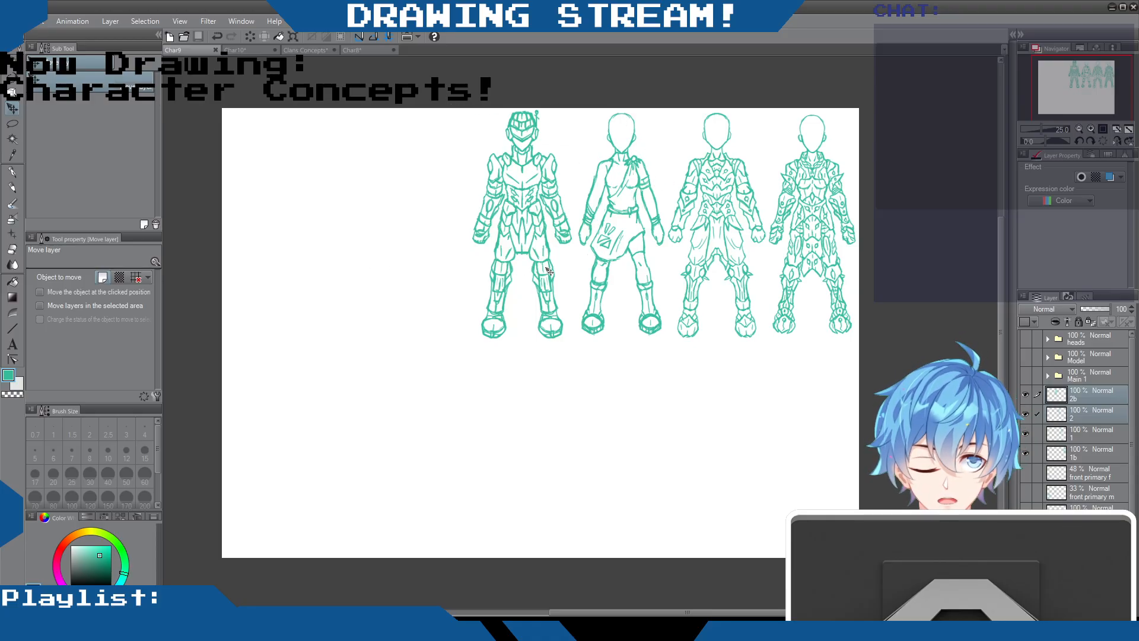
left_click(352, 51)
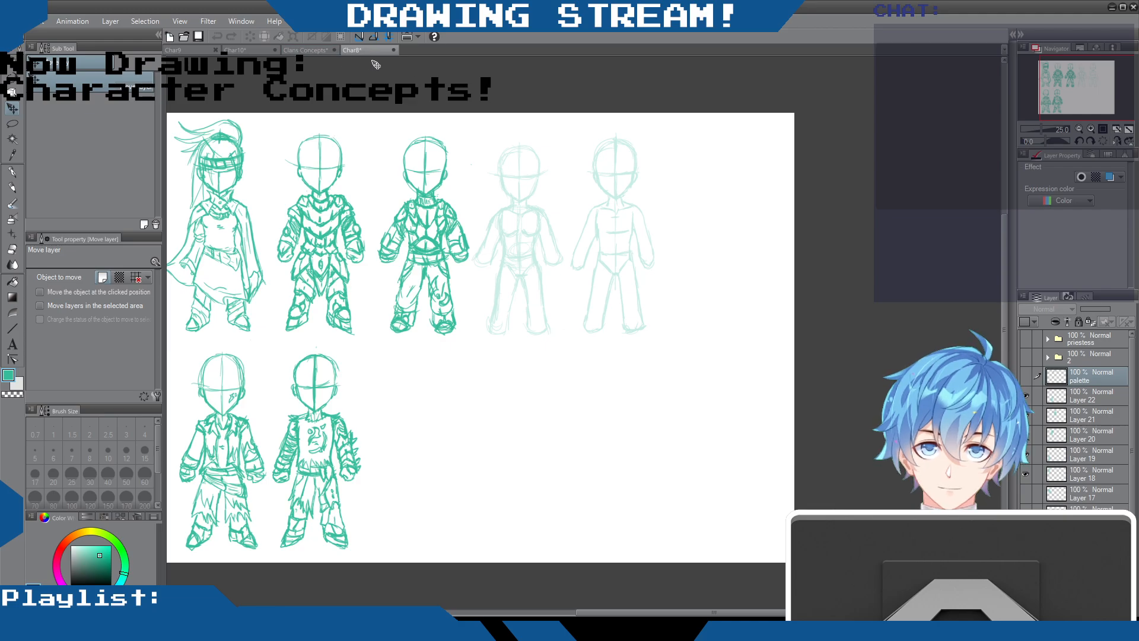
scroll(380, 205, "down", 3)
scroll(379, 205, "up", 3)
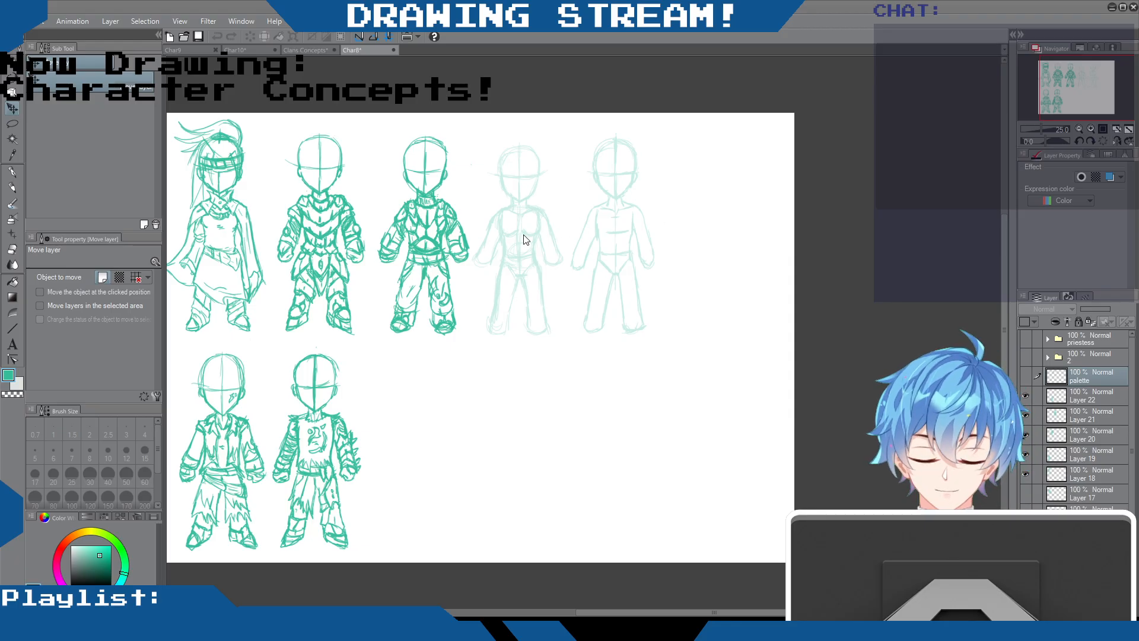
Open the document with the scanned armoured woman and add a new layer above folder 1 for the Mechanical pencil
double_click(489, 236)
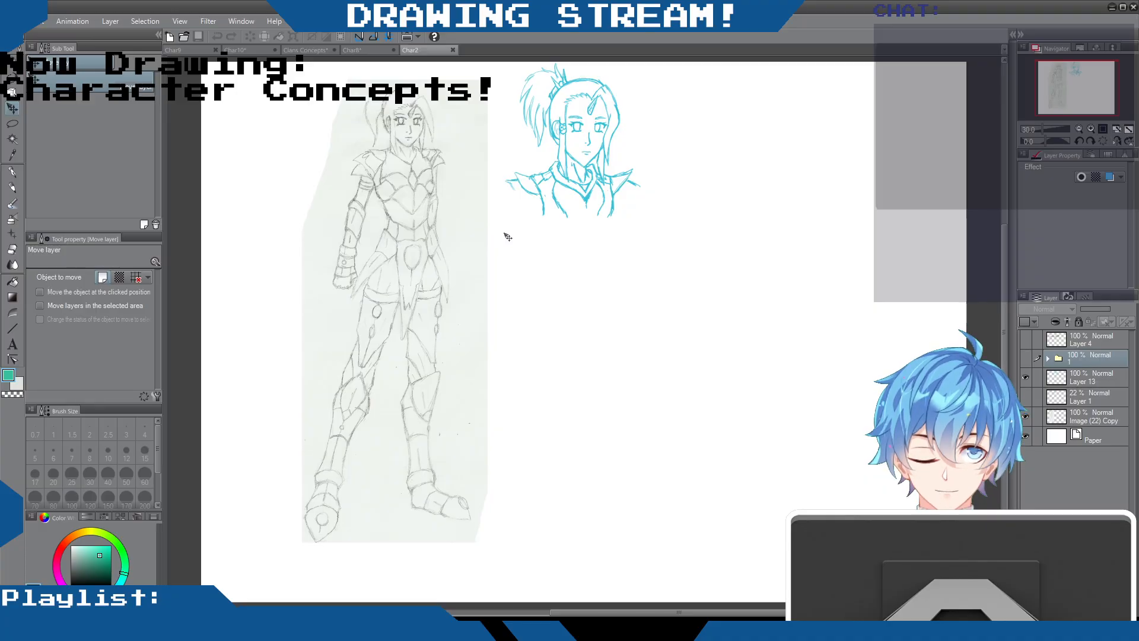
mouse_move(1002, 287)
left_mouse_down()
mouse_move(1002, 255)
mouse_move(985, 284)
left_mouse_up()
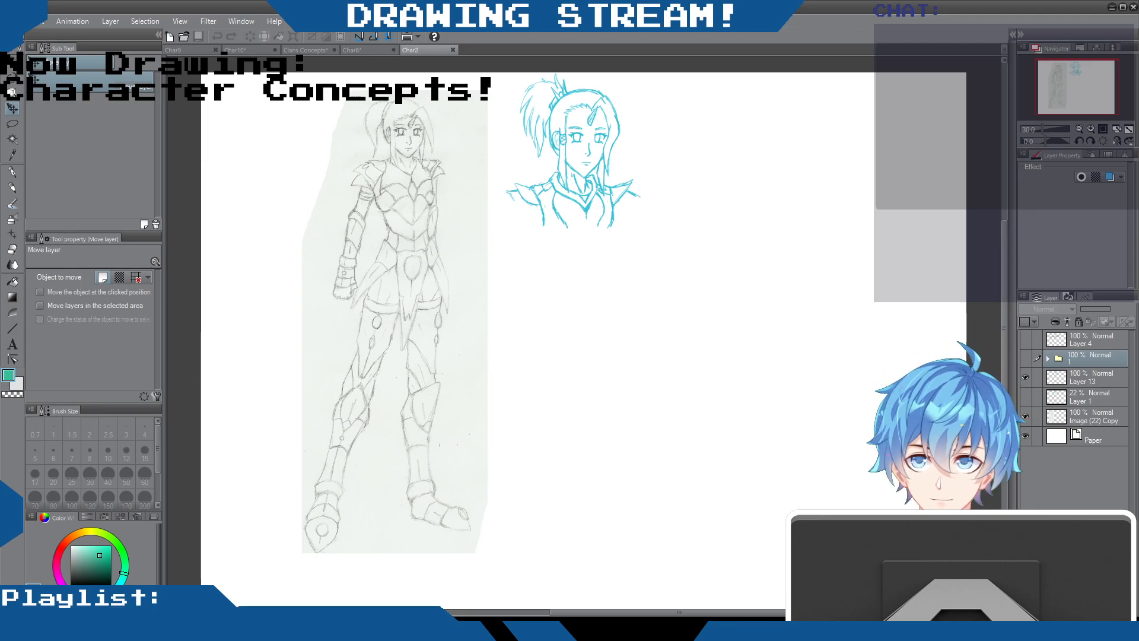
left_click(12, 187)
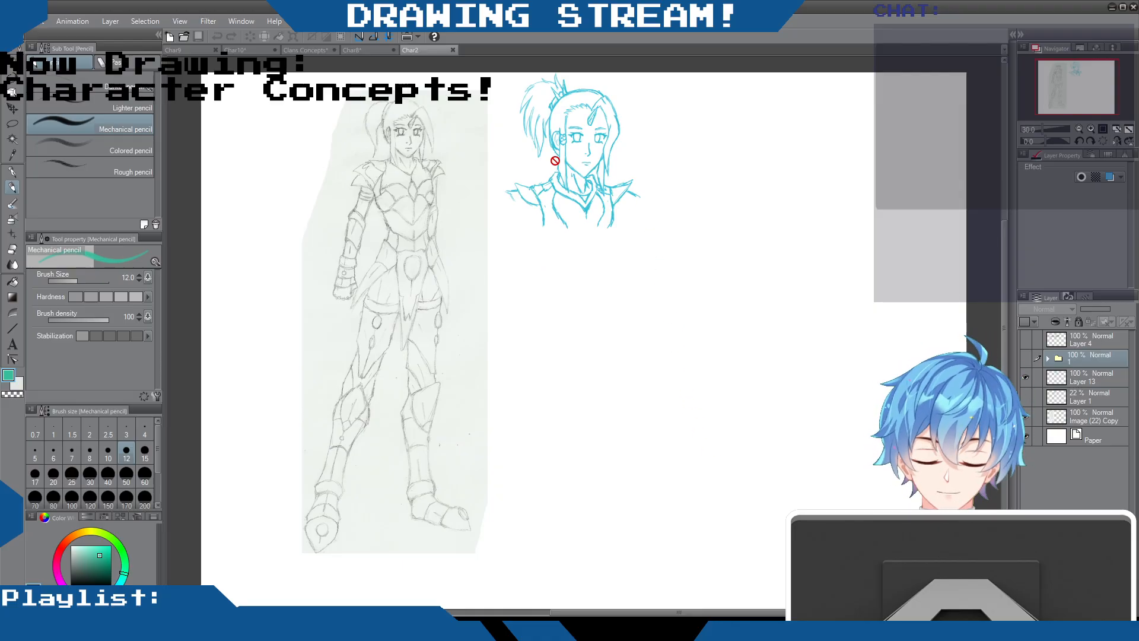
key("ctrl+shift+n")
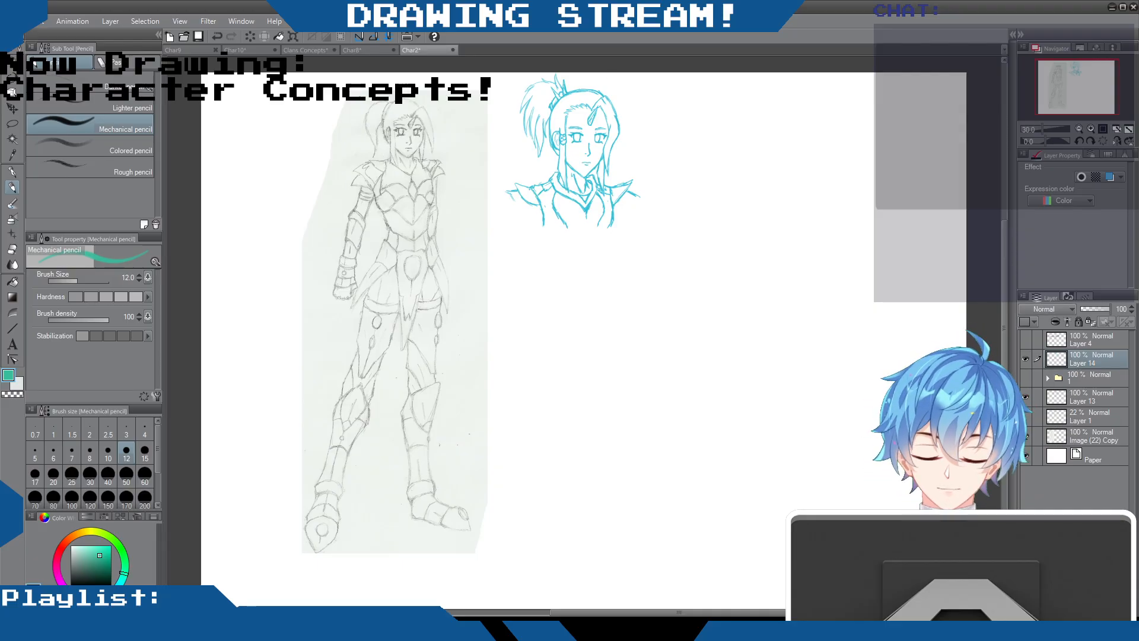
Mark the scanned woman's arm, hand, leg length and torso with green pencil lines, and undo all the marks
mouse_move(357, 192)
left_mouse_down()
mouse_move(328, 285)
mouse_move(347, 293)
mouse_move(374, 243)
mouse_move(375, 204)
mouse_move(351, 191)
left_mouse_up()
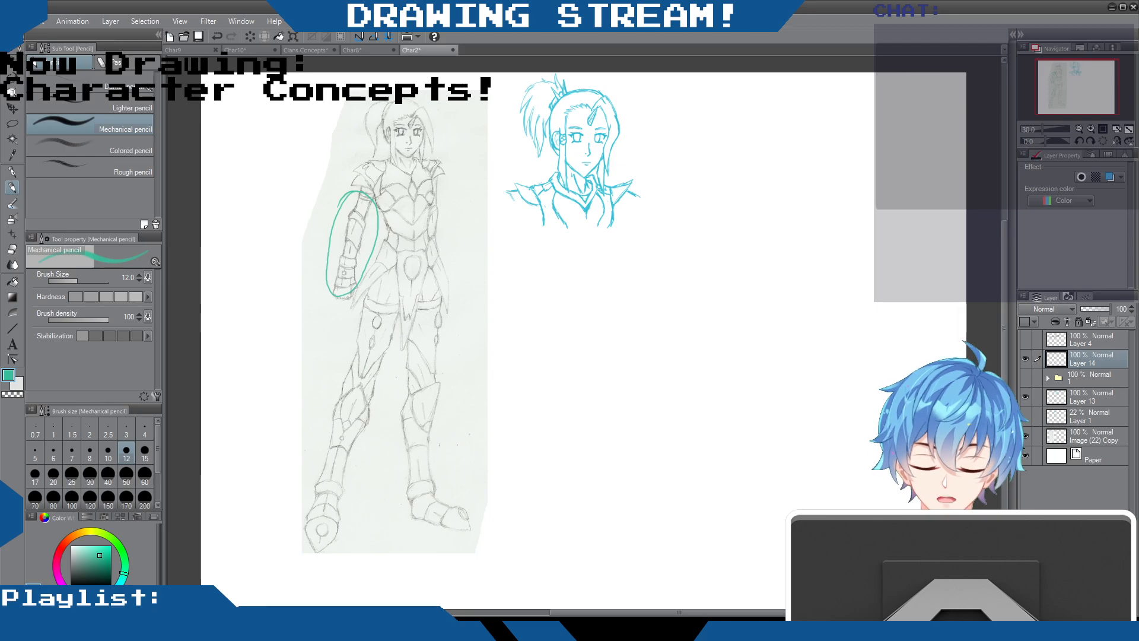
key("ctrl+z")
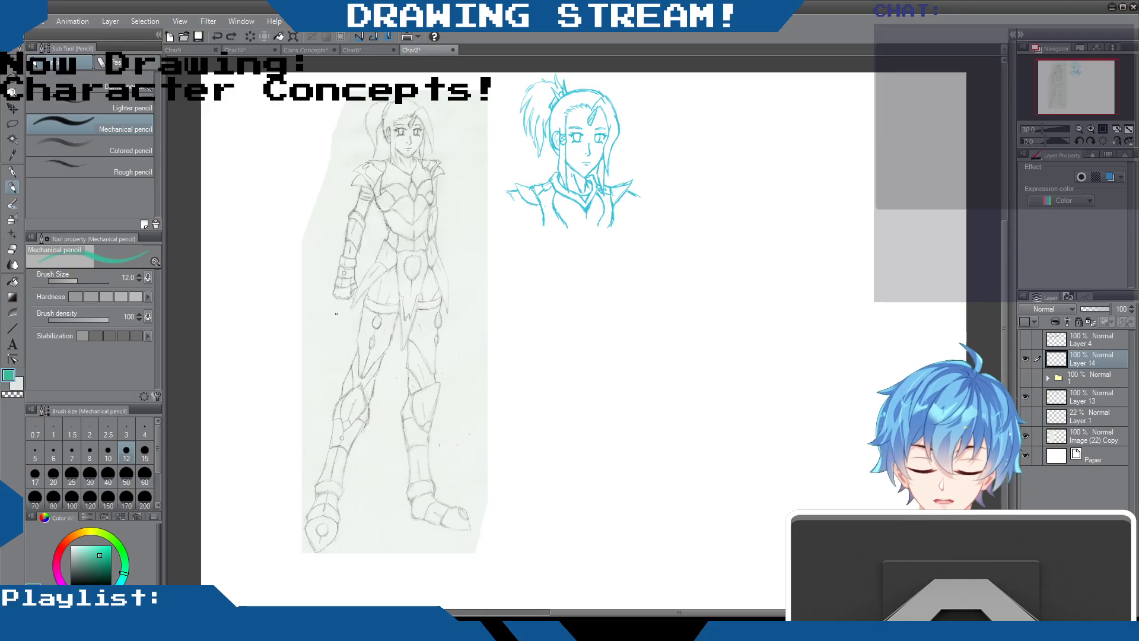
mouse_move(335, 312)
left_mouse_down()
mouse_move(343, 321)
mouse_move(348, 304)
mouse_move(333, 304)
left_mouse_up()
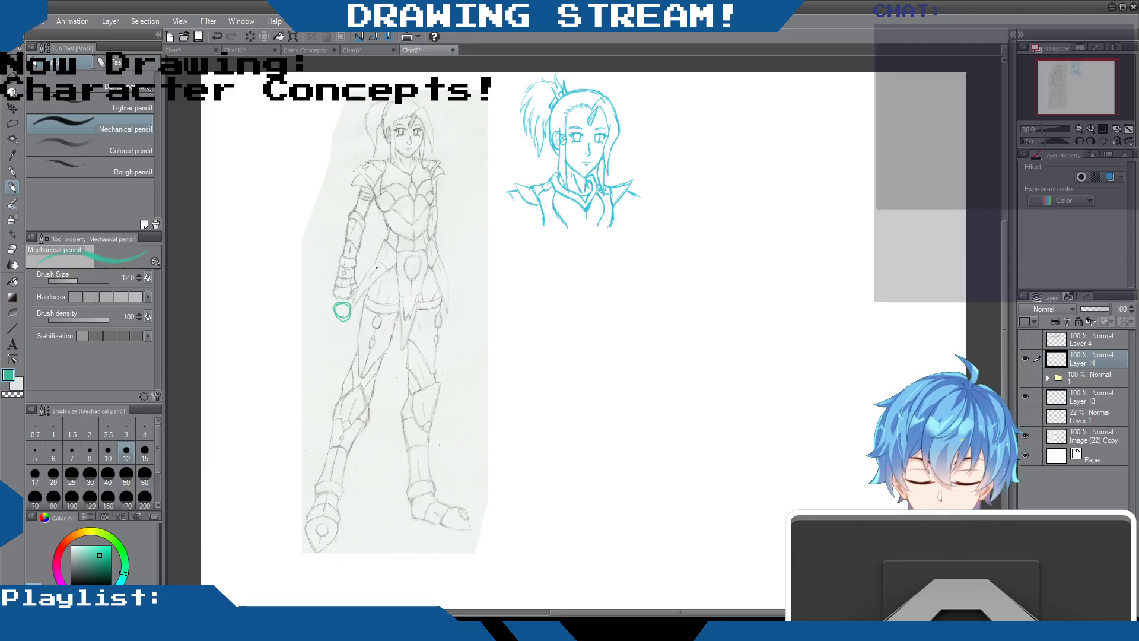
mouse_move(378, 265)
left_mouse_down()
mouse_move(288, 531)
mouse_move(306, 541)
left_mouse_up()
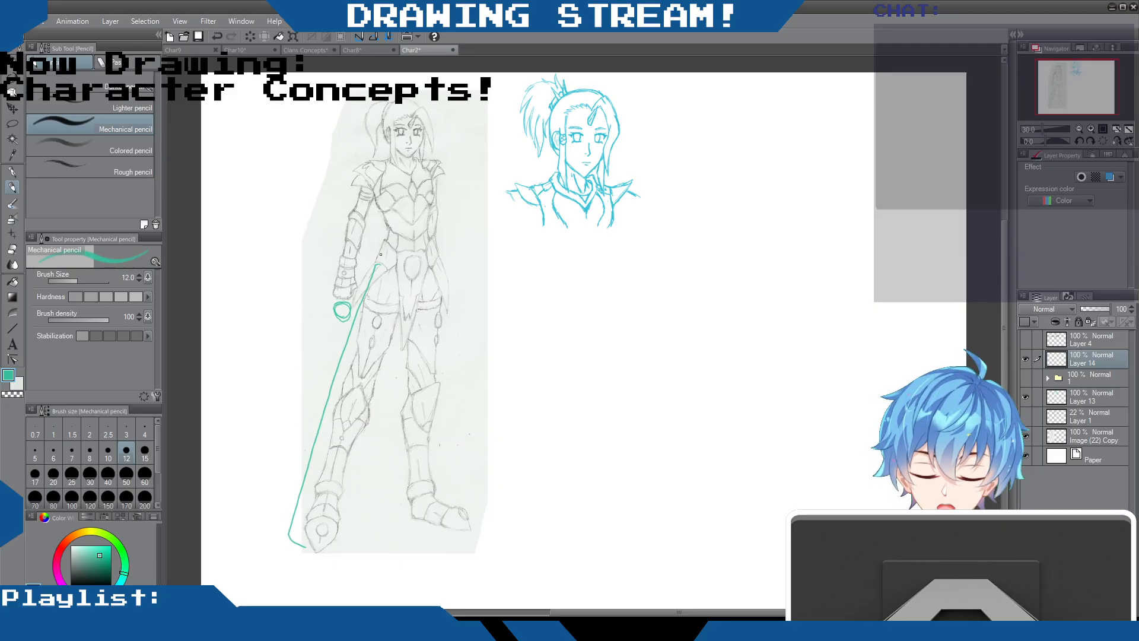
left_click_drag(380, 260, 395, 266)
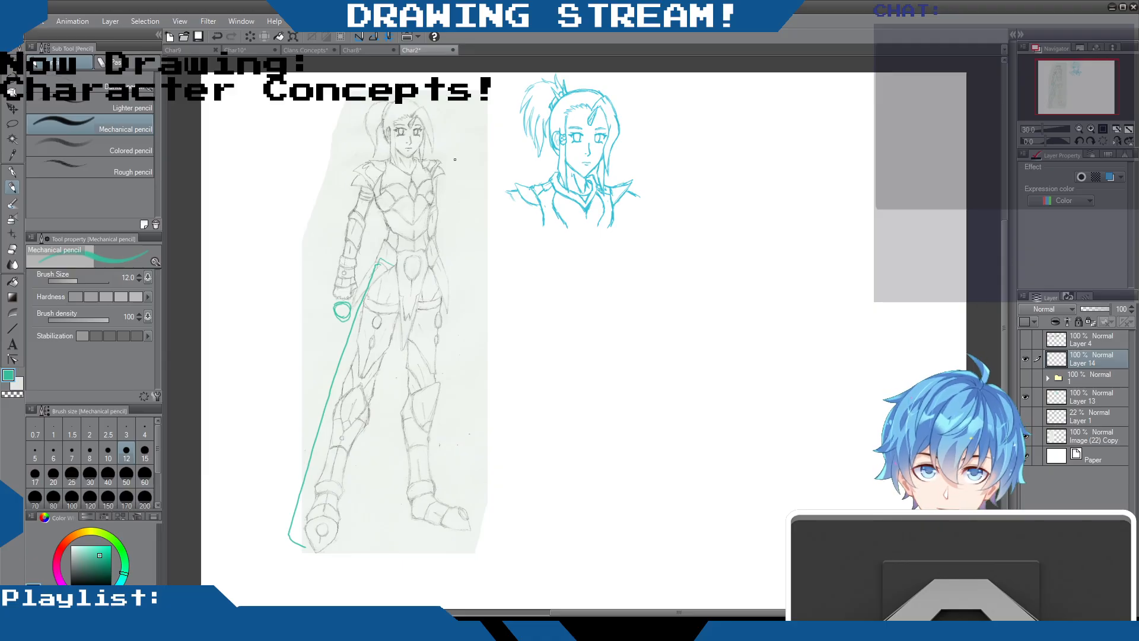
mouse_move(446, 159)
left_mouse_down()
mouse_move(455, 240)
mouse_move(443, 241)
left_mouse_up()
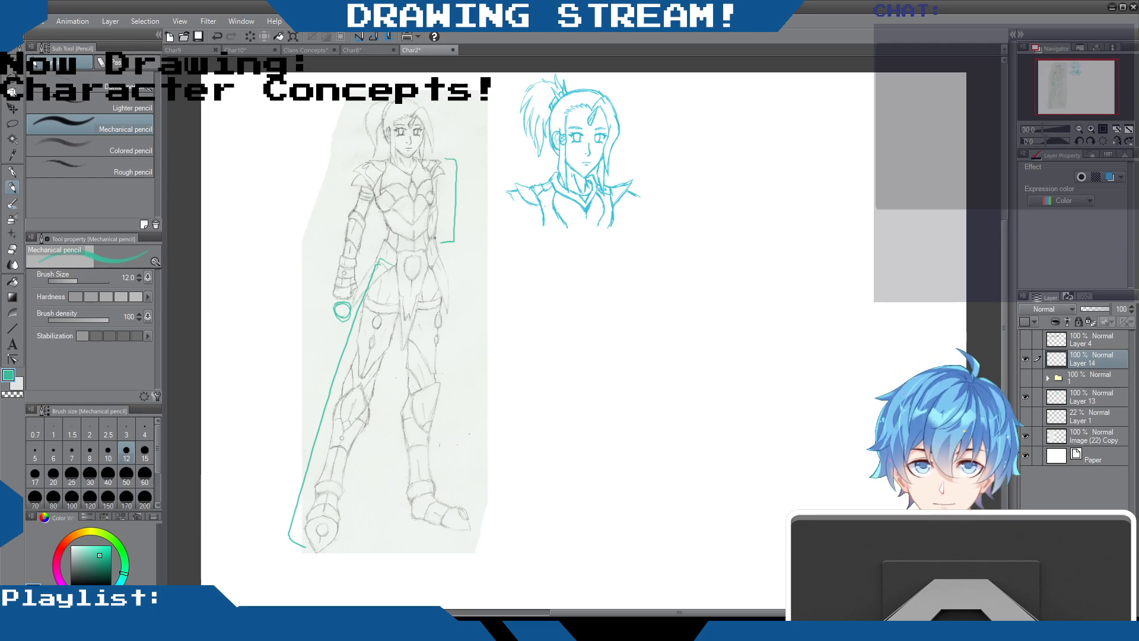
key("ctrl+z")
key("ctrl+z")
key("ctrl+z")
key("ctrl+z")
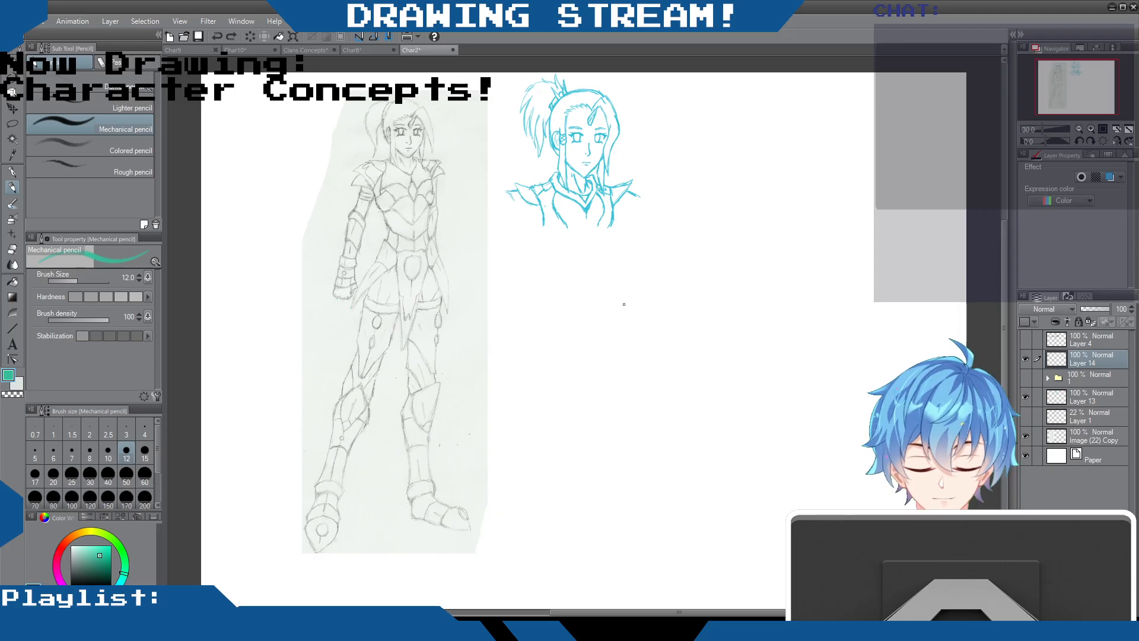
Hide Layer 14 and make the scanned sketch's layer, Image (22) Copy, active
left_click(1024, 396)
left_click(1025, 396)
left_click(1024, 358)
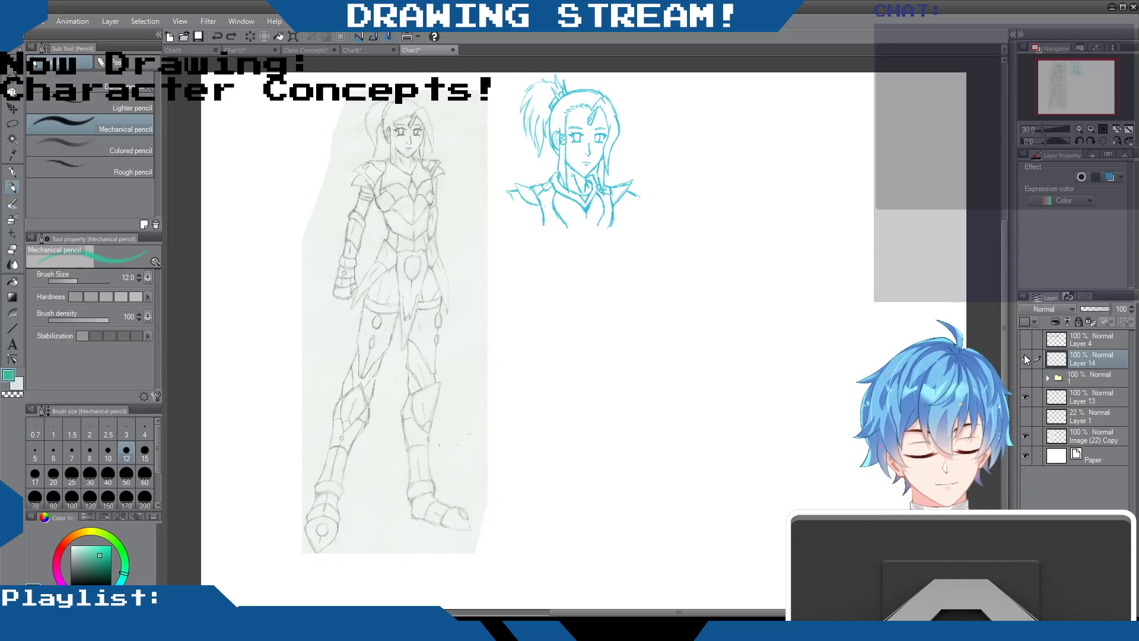
left_click(1024, 436)
left_click(1058, 436)
left_click(1025, 436)
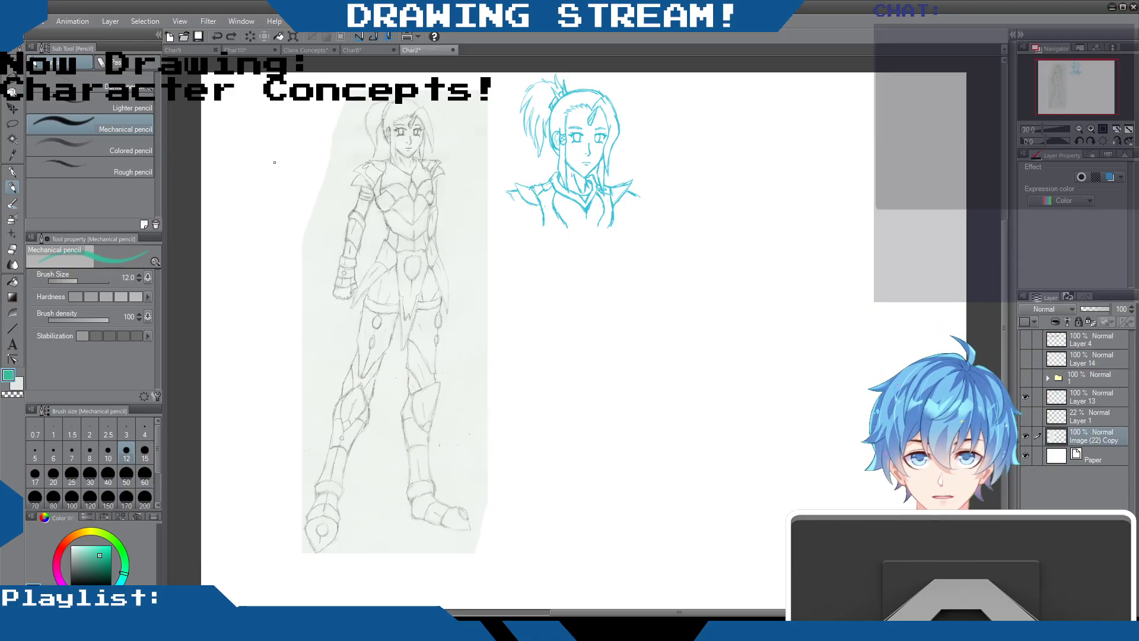
Try to shorten the scanned figure's height with a transform, and cancel it
key("ctrl+t")
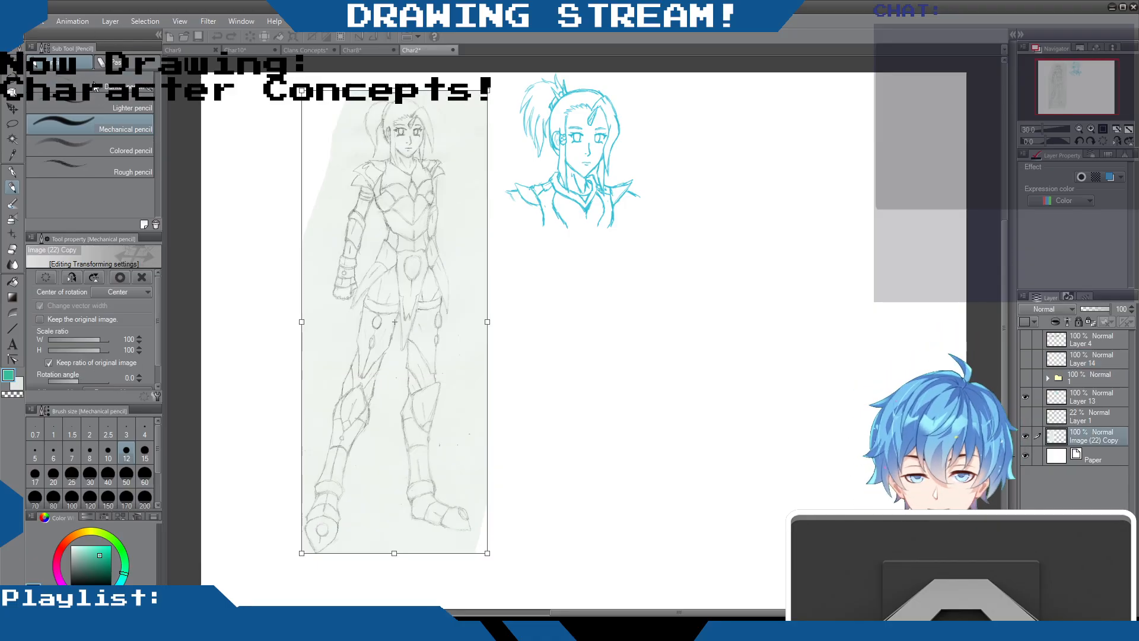
mouse_move(394, 553)
left_mouse_down()
mouse_move(398, 442)
mouse_move(366, 553)
mouse_move(382, 547)
mouse_move(399, 444)
left_mouse_up()
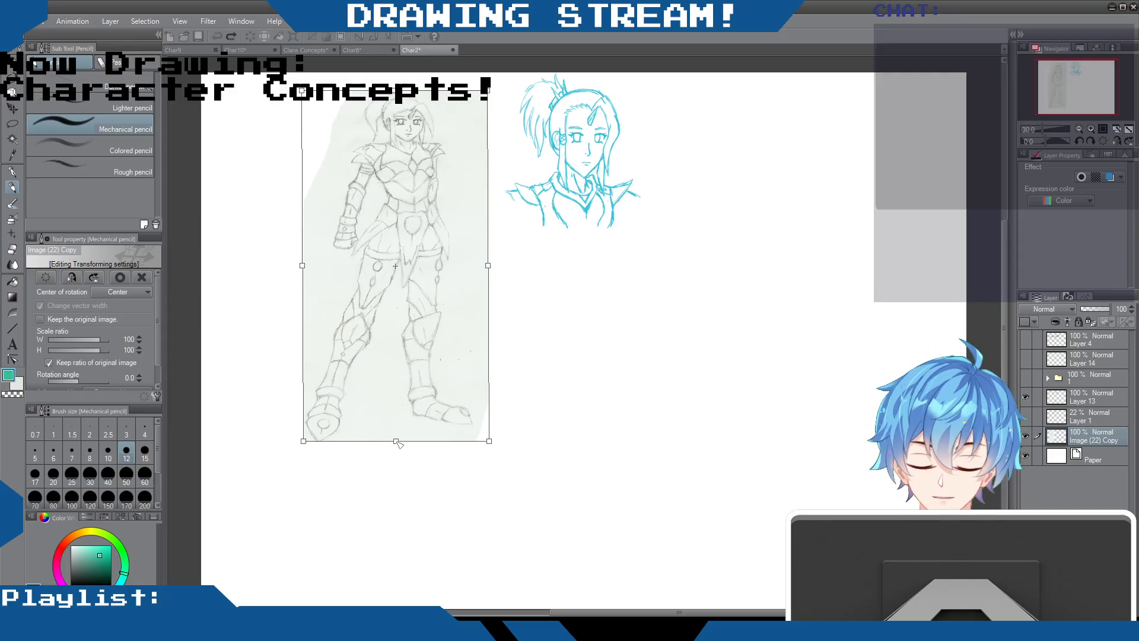
key("ctrl+z")
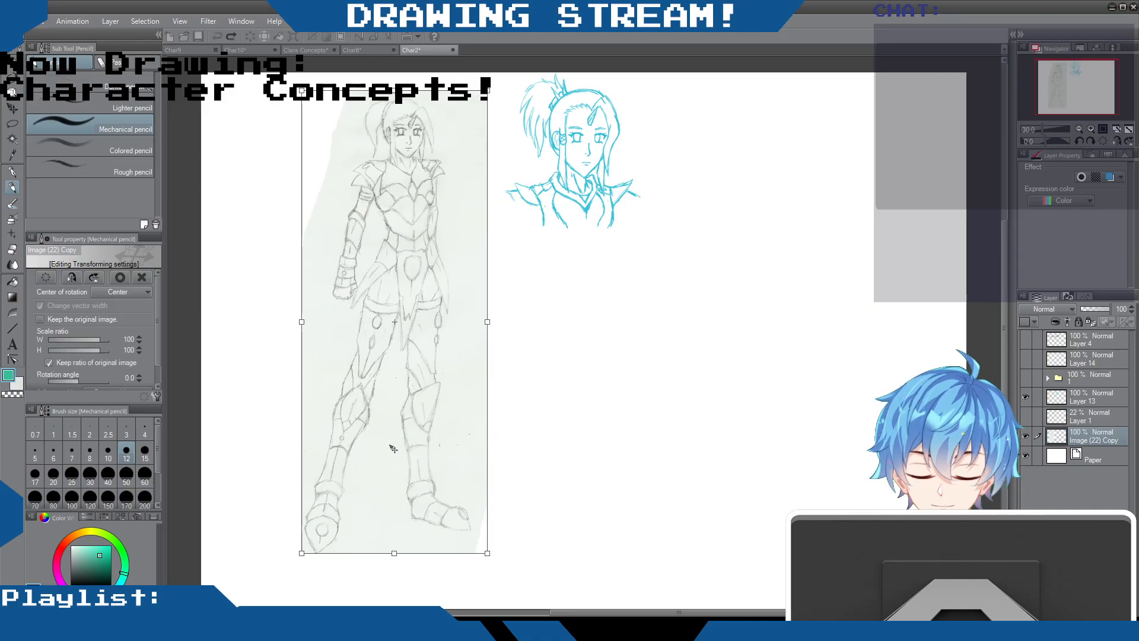
key("Escape")
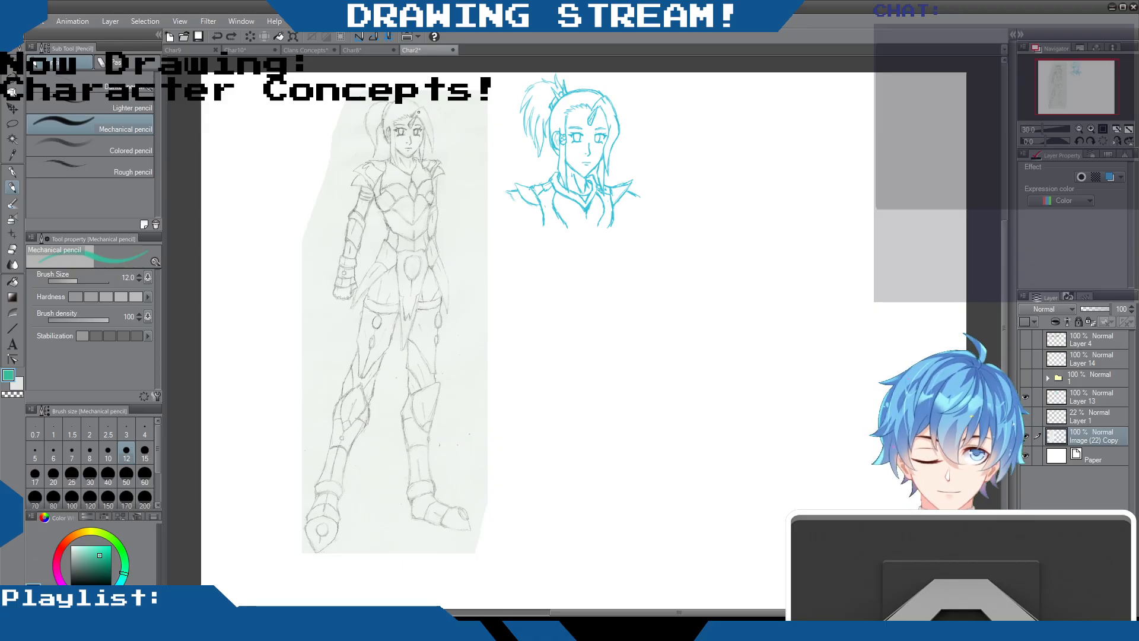
Circle the hair above the scanned woman's forehead in green, and undo the circle
mouse_move(637, 107)
left_mouse_down()
mouse_move(636, 125)
mouse_move(643, 78)
left_mouse_up()
key("ctrl+z")
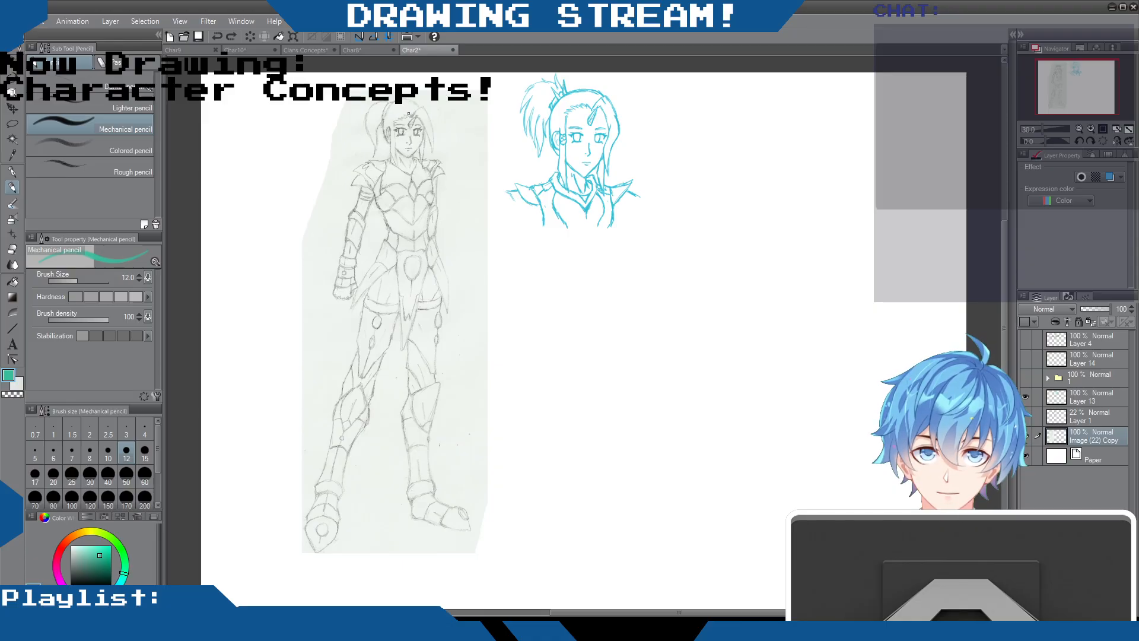
left_click_drag(395, 123, 386, 114)
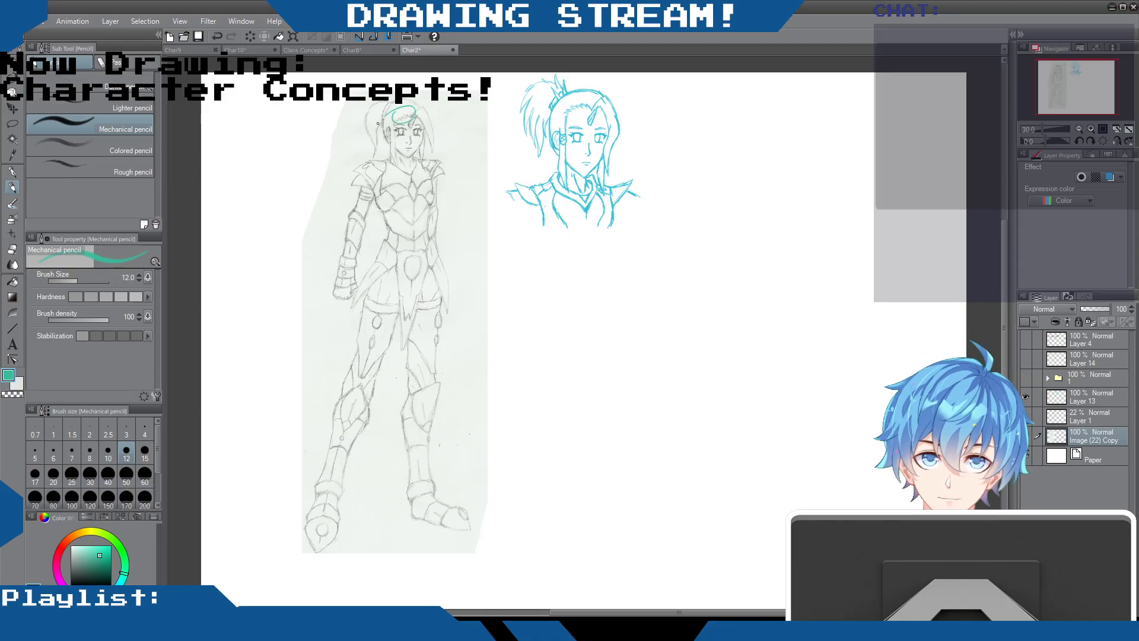
scroll(377, 123, "up", 4)
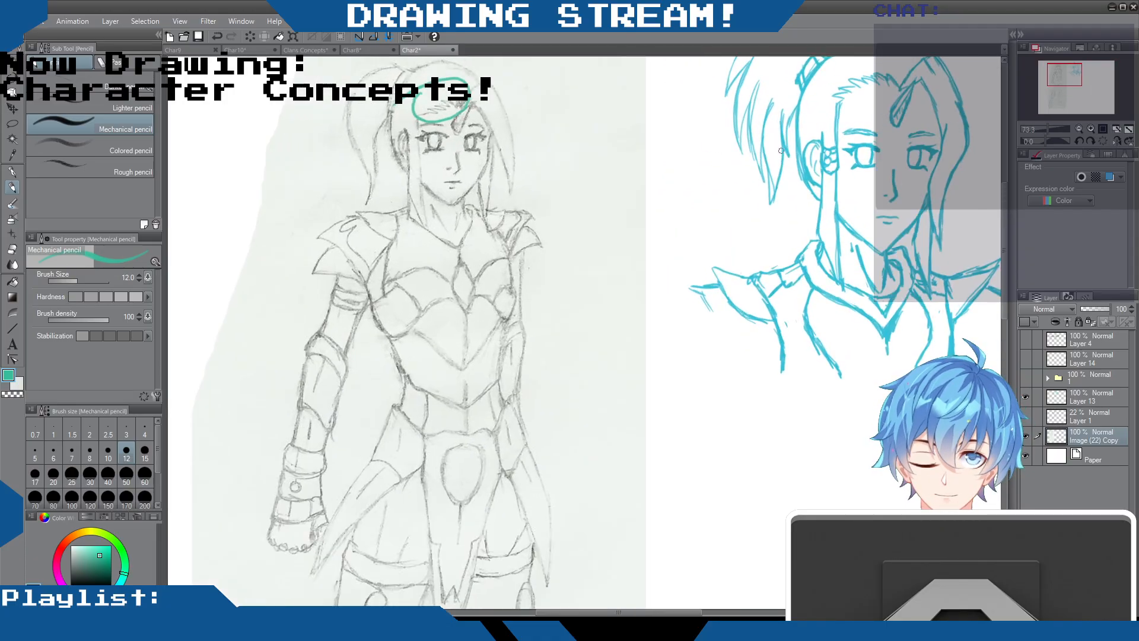
left_click_drag(1005, 267, 1005, 234)
key("ctrl+z")
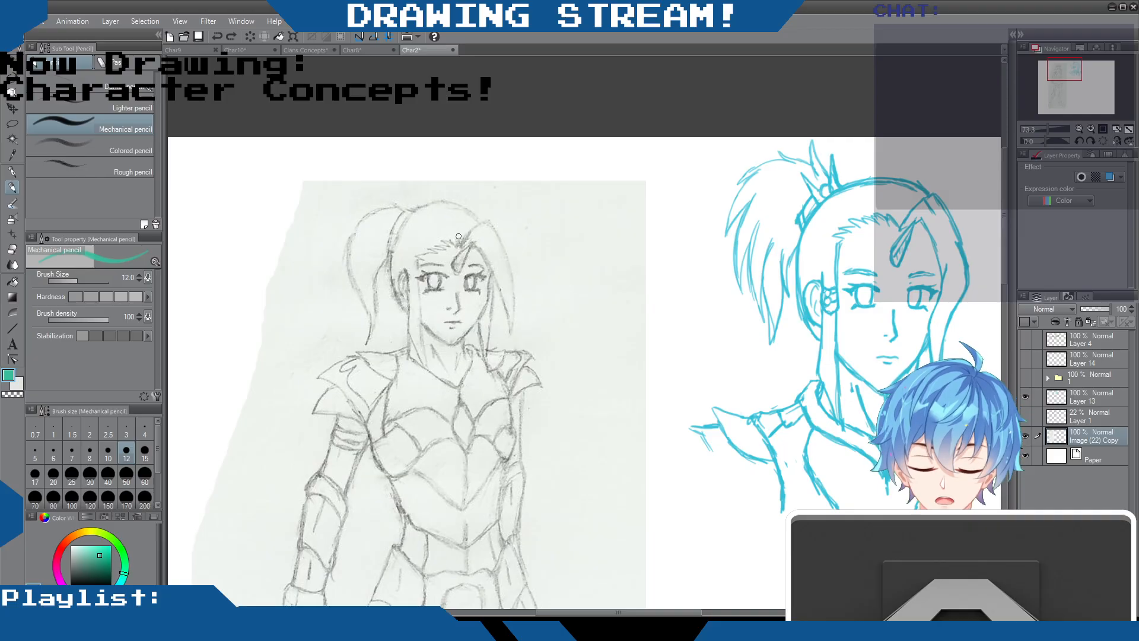
Mark the scanned woman's hairline and the area above her head with green pencil strokes, and undo the marks
mouse_move(456, 246)
left_mouse_down()
mouse_move(438, 233)
mouse_move(418, 239)
mouse_move(414, 273)
left_mouse_up()
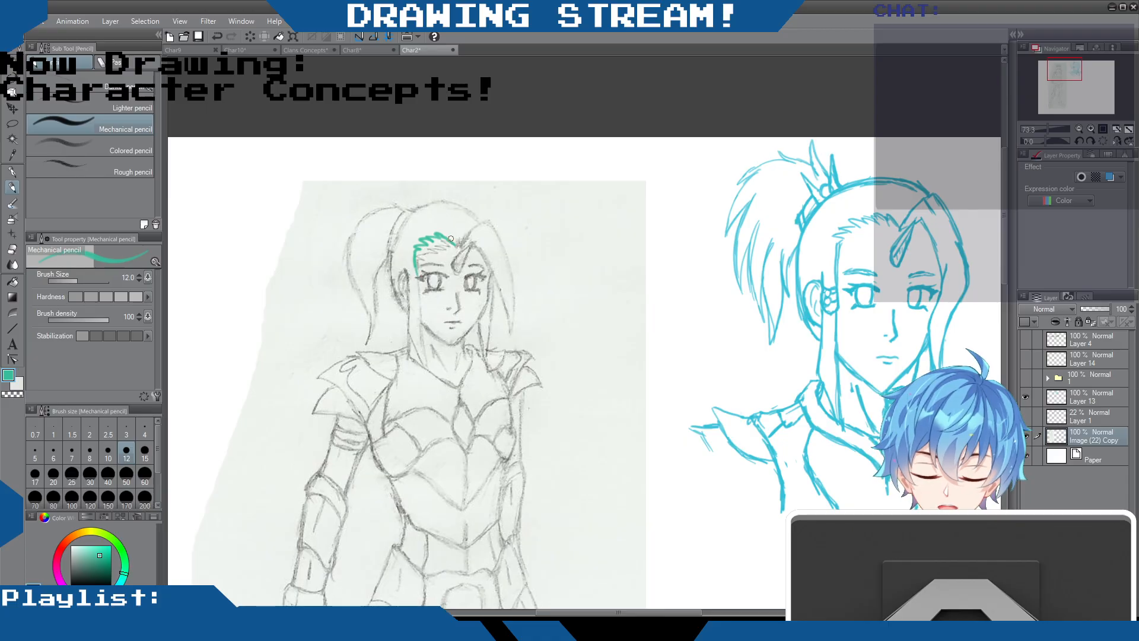
mouse_move(489, 203)
left_mouse_down()
mouse_move(445, 184)
mouse_move(454, 181)
left_mouse_up()
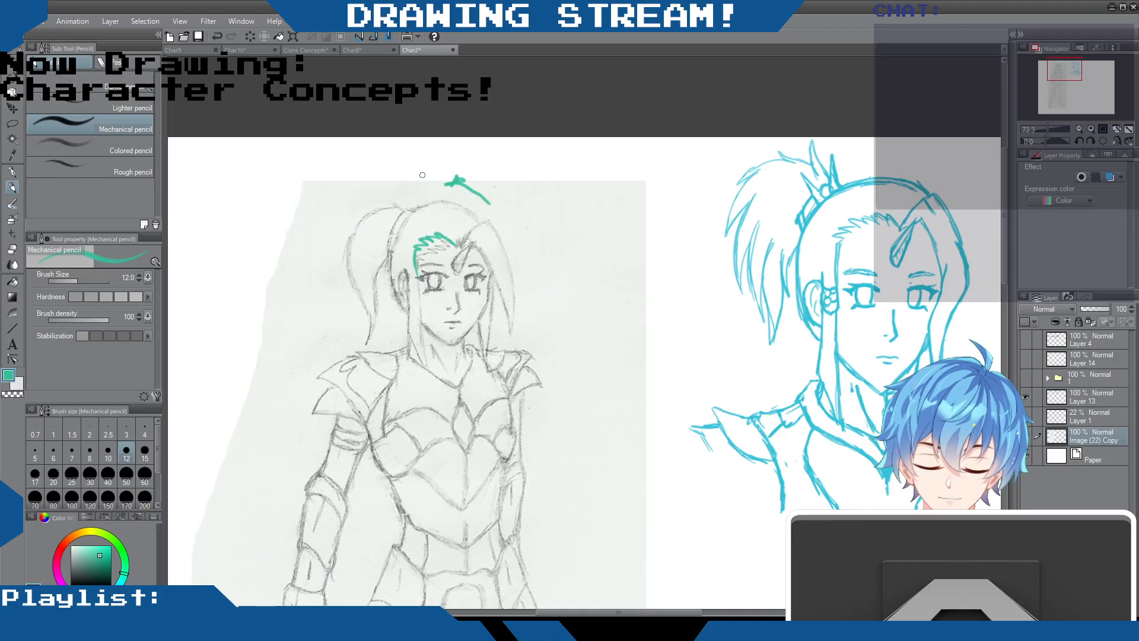
key("ctrl+z")
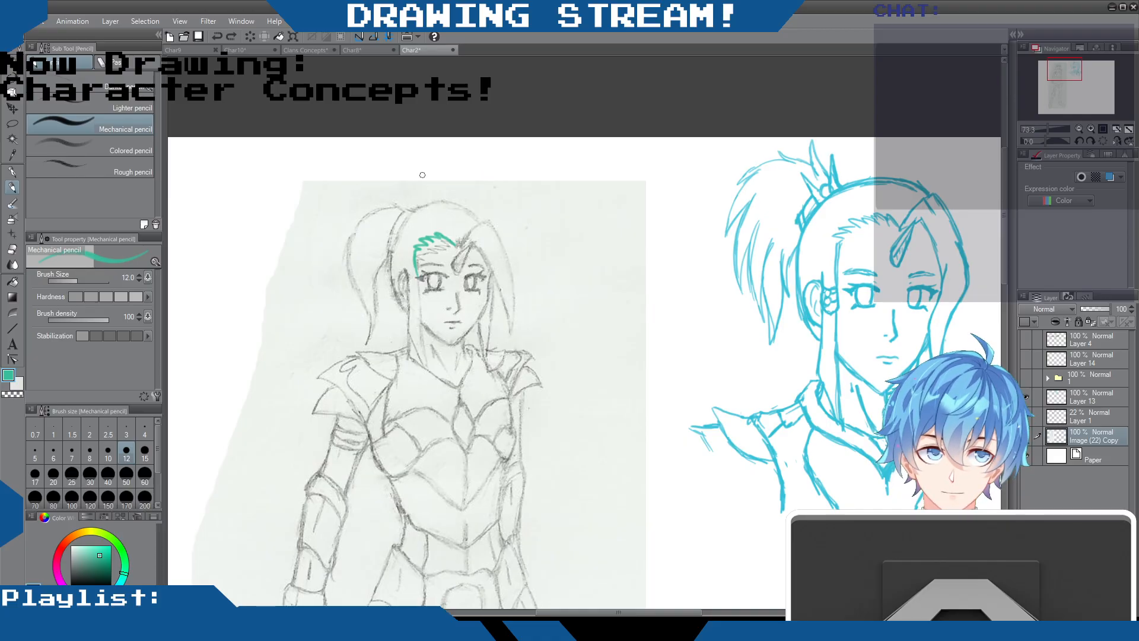
key("ctrl+z")
key("ctrl+z")
key("ctrl+z")
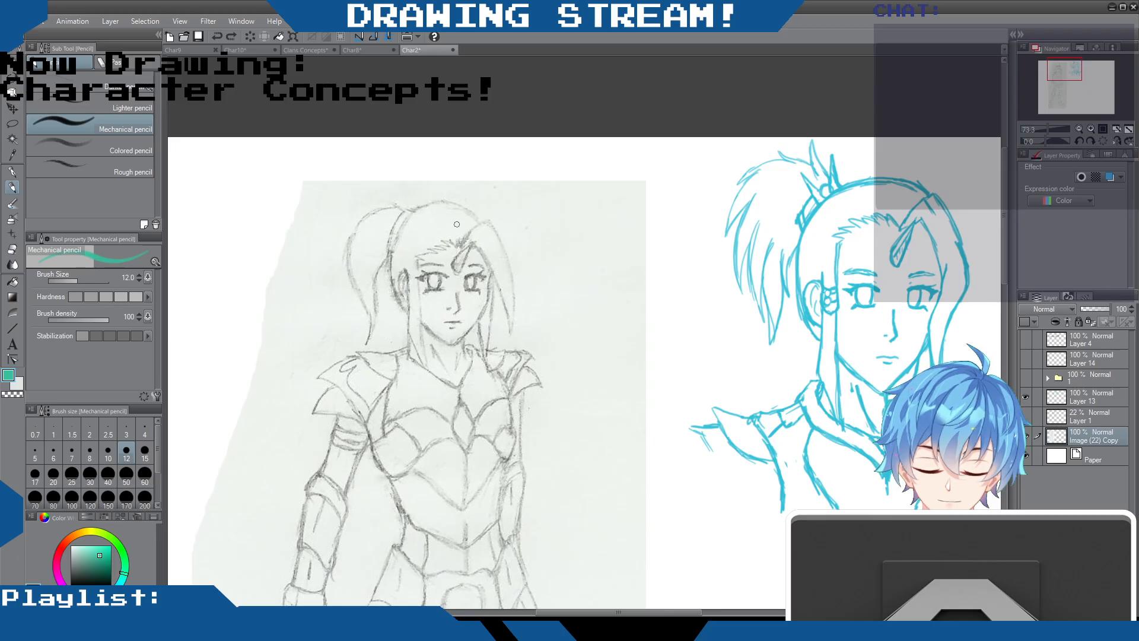
Circle the hair above the scanned woman's forehead and zigzag green bangs over it, and undo these marks
mouse_move(425, 229)
left_mouse_down()
mouse_move(434, 222)
mouse_move(409, 225)
left_mouse_up()
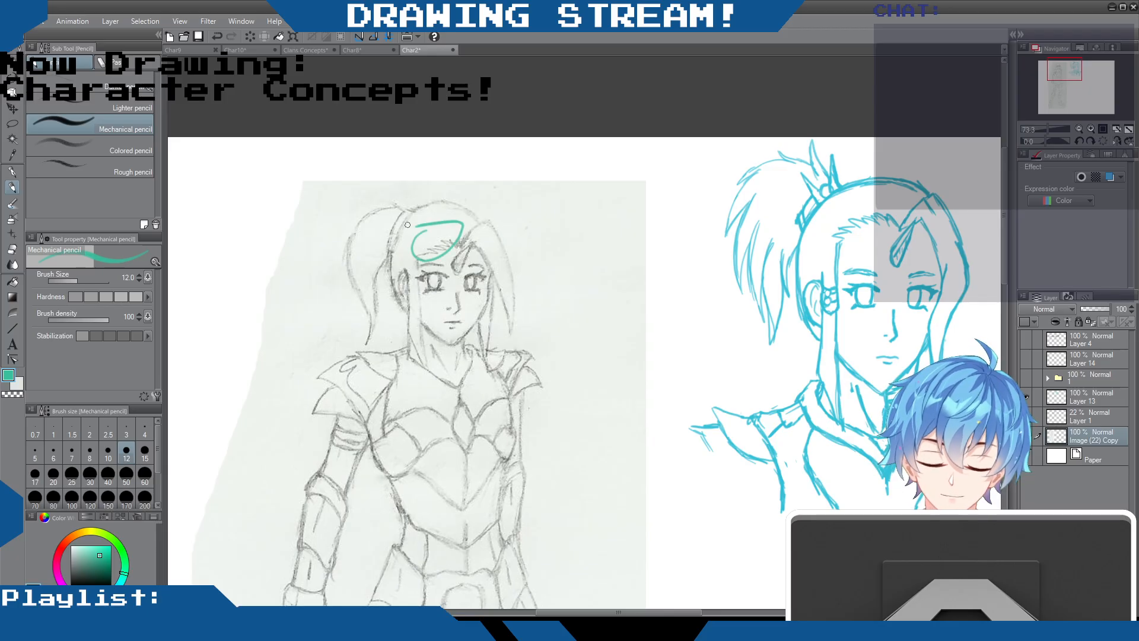
key("ctrl+z")
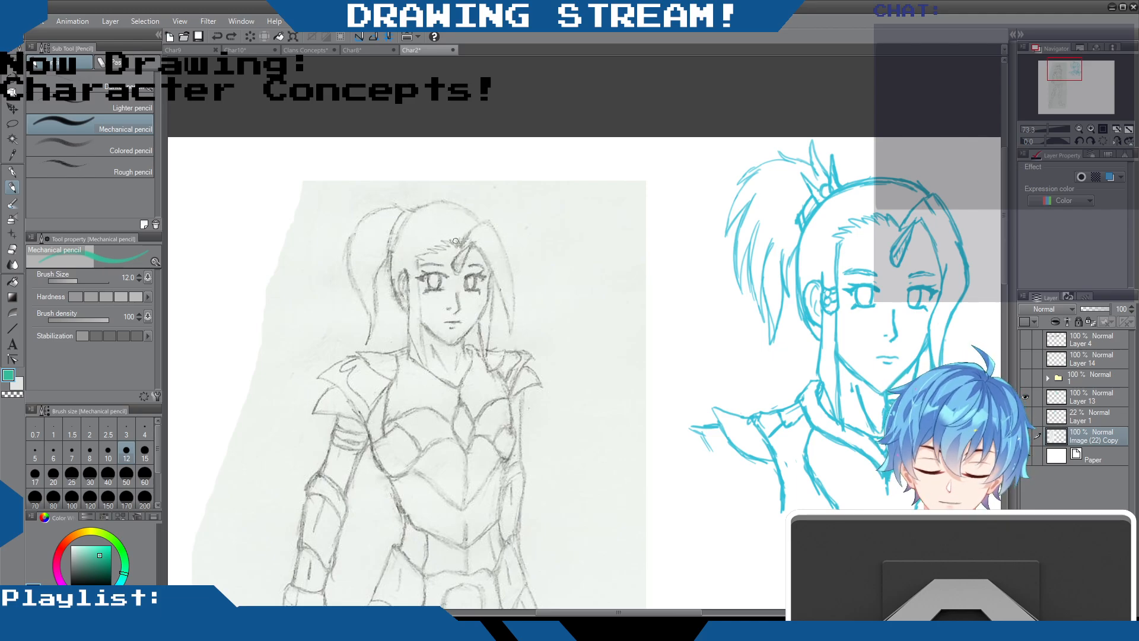
mouse_move(452, 238)
left_mouse_down()
mouse_move(457, 254)
mouse_move(446, 260)
mouse_move(419, 252)
mouse_move(419, 290)
left_mouse_up()
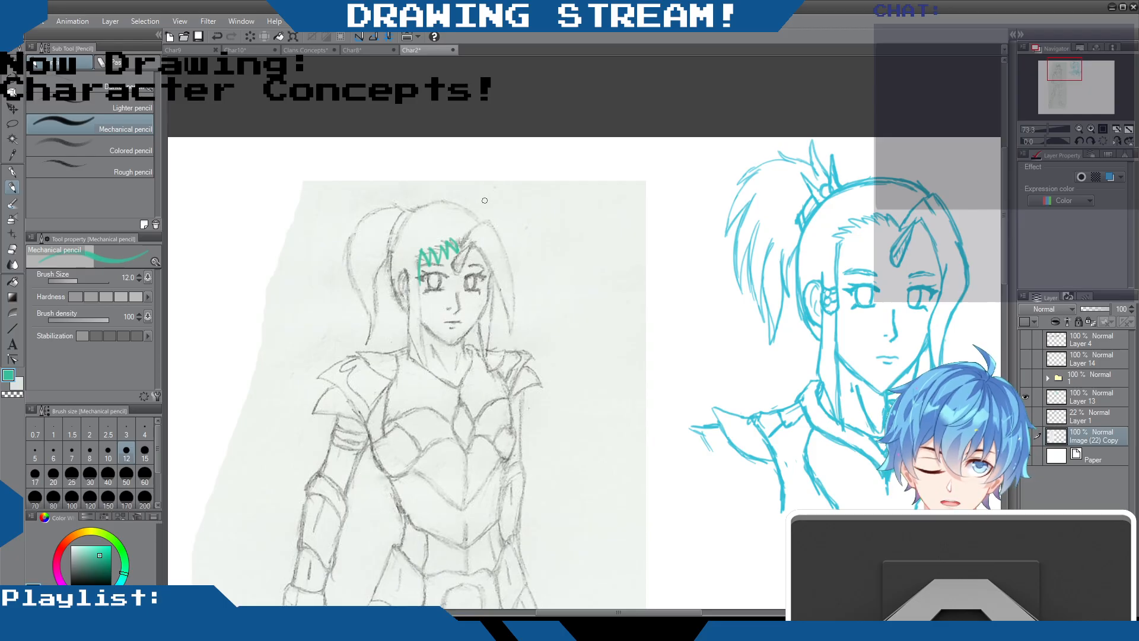
left_click_drag(433, 234, 440, 228)
key("ctrl+z")
key("ctrl+z")
key("ctrl+z")
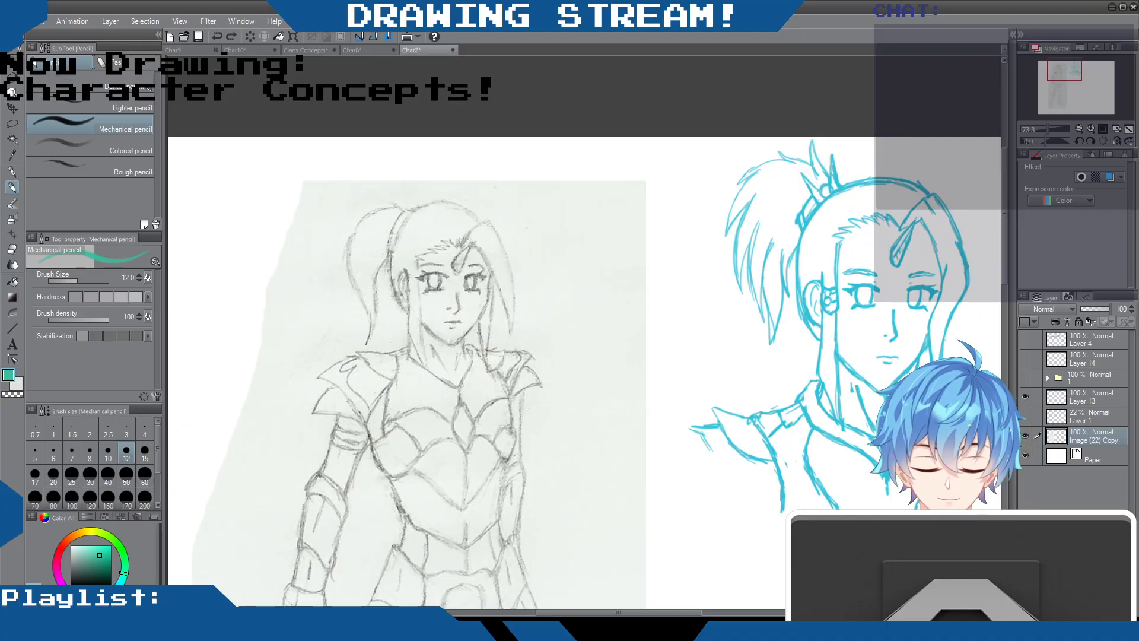
Compare the scanned woman's full-body sketch with the blue head-and-shoulders redraw beside it at different magnifications
mouse_move(688, 613)
left_mouse_down()
mouse_move(712, 615)
mouse_move(700, 613)
left_mouse_up()
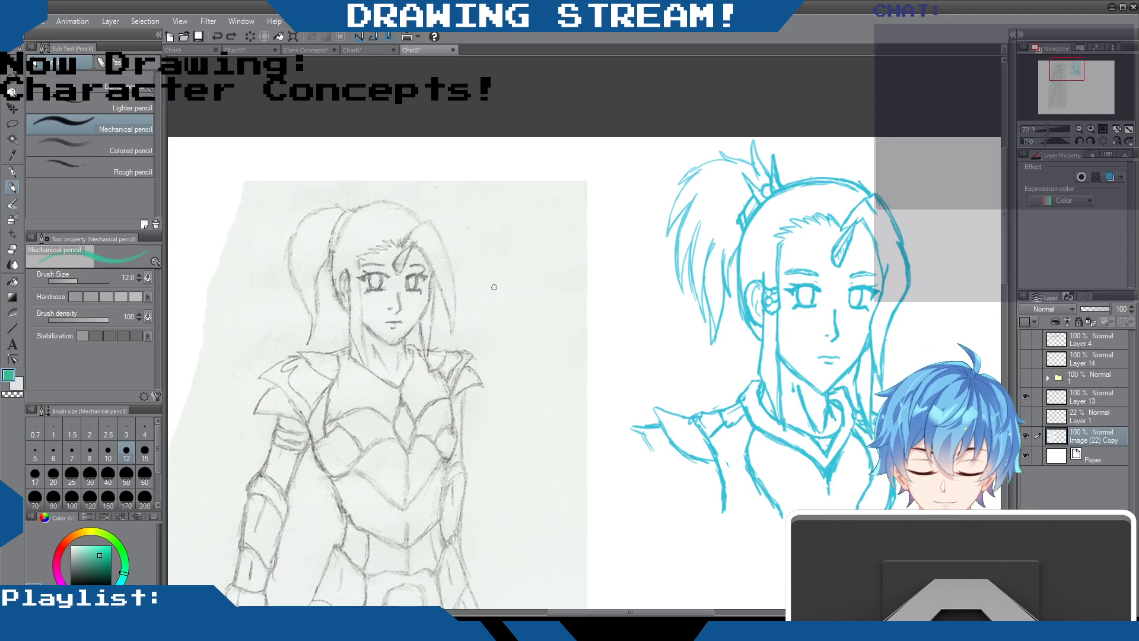
scroll(495, 287, "down", 6)
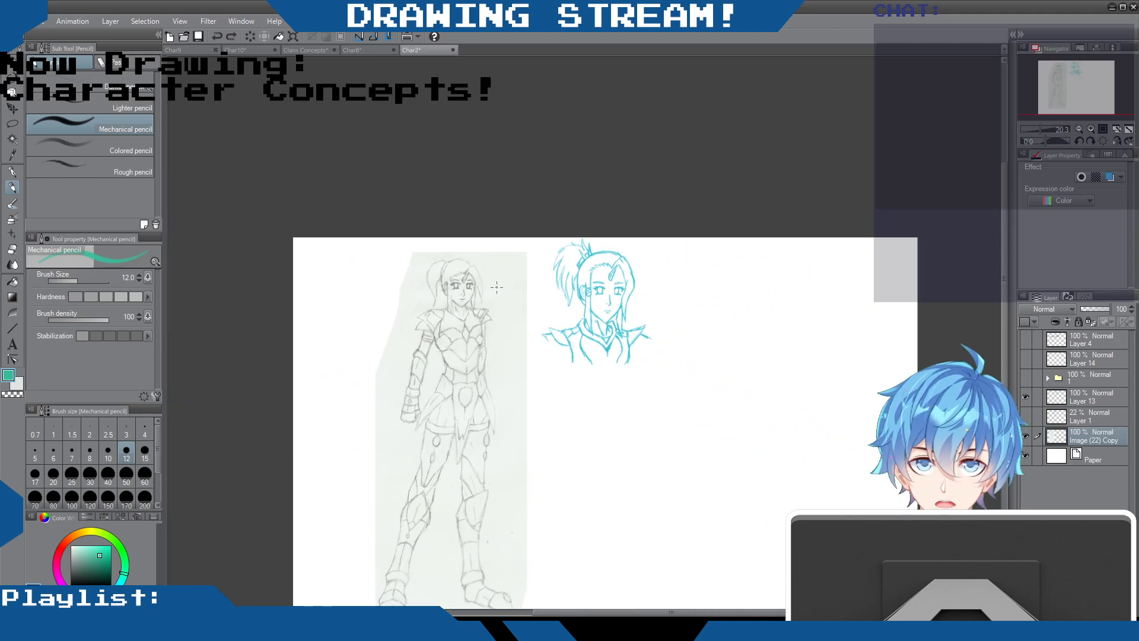
scroll(496, 287, "up", 2)
left_click_drag(1003, 234, 1002, 320)
left_click_drag(1005, 259, 1004, 289)
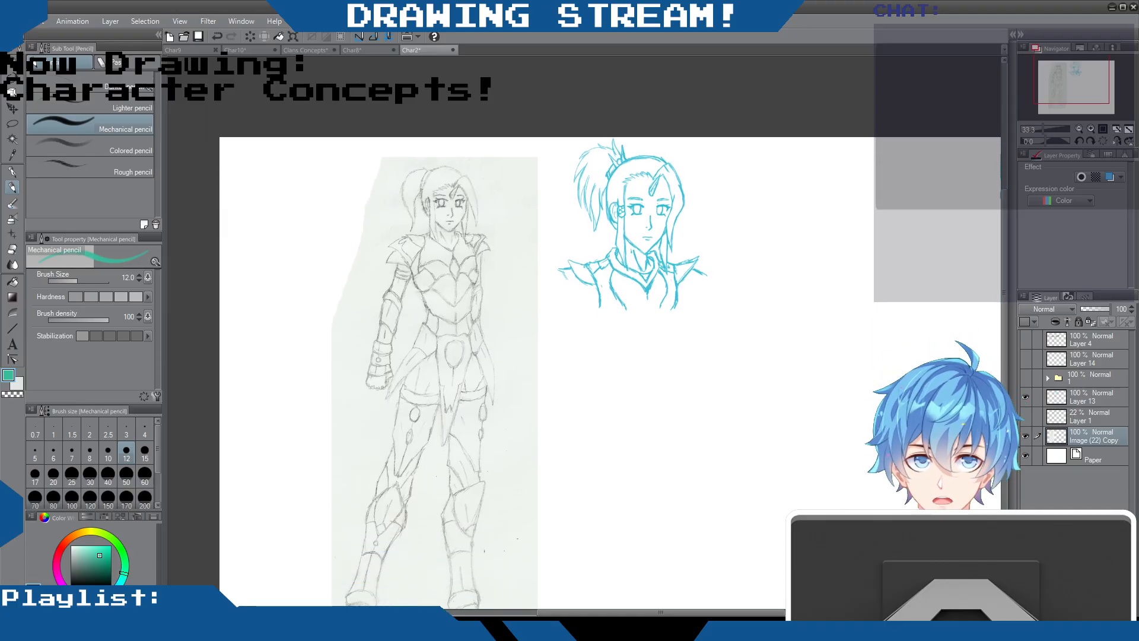
mouse_move(722, 614)
left_mouse_down()
mouse_move(755, 614)
mouse_move(733, 614)
left_mouse_up()
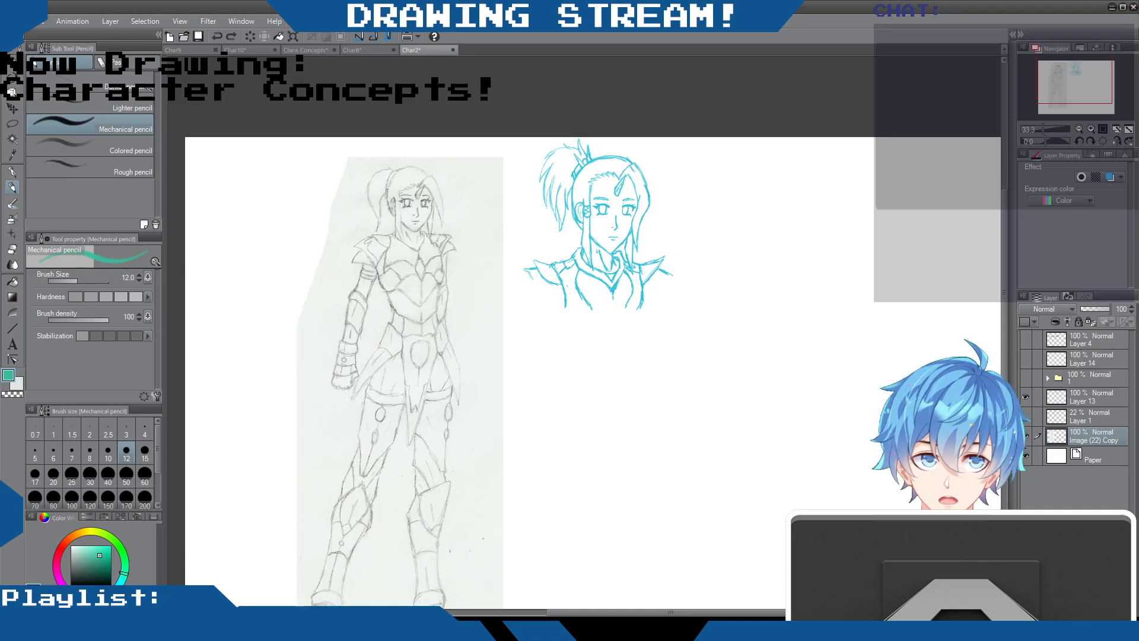
mouse_move(1004, 297)
left_mouse_down()
mouse_move(1005, 339)
mouse_move(1007, 312)
left_mouse_up()
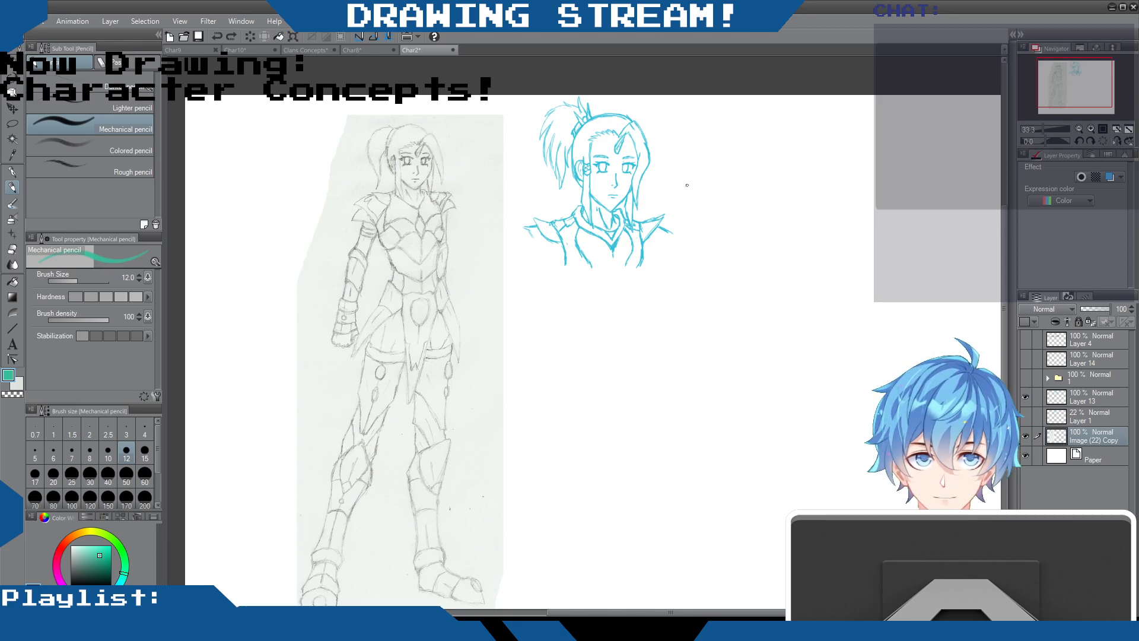
scroll(419, 134, "up", 3)
scroll(434, 148, "down", 6)
scroll(434, 147, "up", 2)
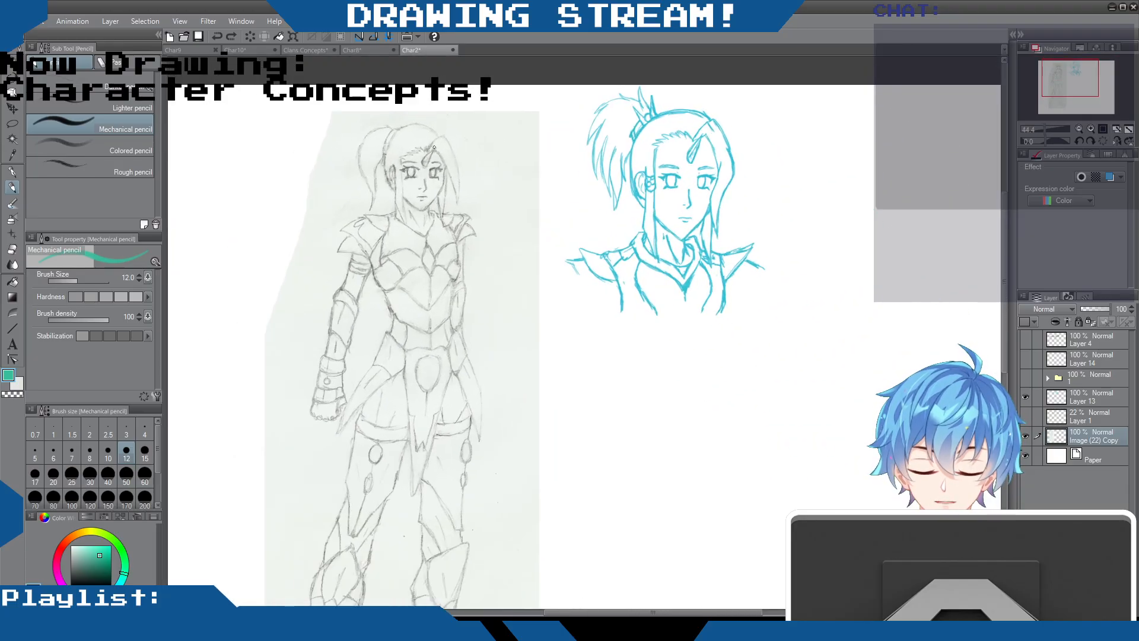
scroll(491, 168, "down", 2)
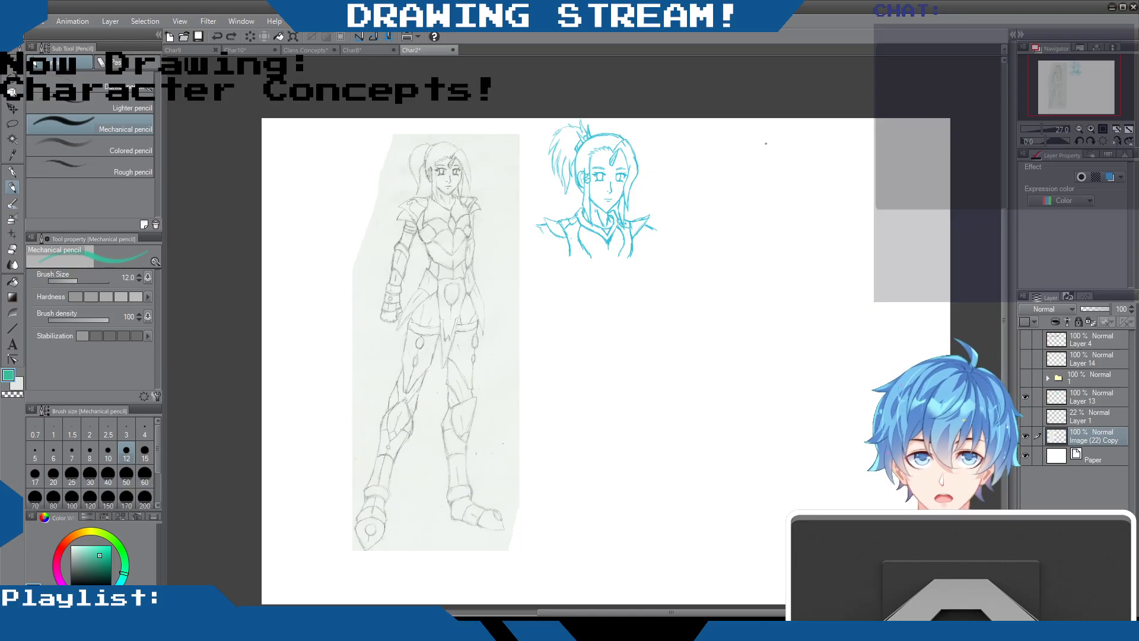
Scribble long green lines across the scanned woman's waist and forearm, and undo them
scroll(434, 166, "up", 7)
scroll(461, 193, "down", 8)
scroll(453, 261, "up", 4)
scroll(451, 271, "up", 2)
mouse_move(453, 274)
left_mouse_down()
mouse_move(491, 248)
mouse_move(412, 291)
left_mouse_up()
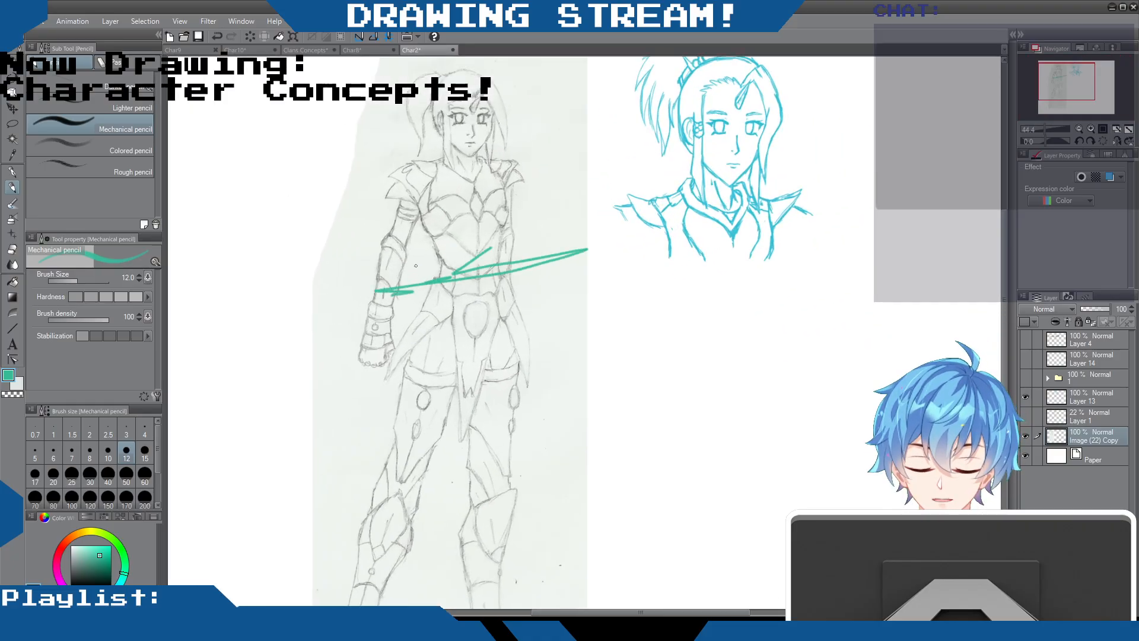
key("ctrl+z")
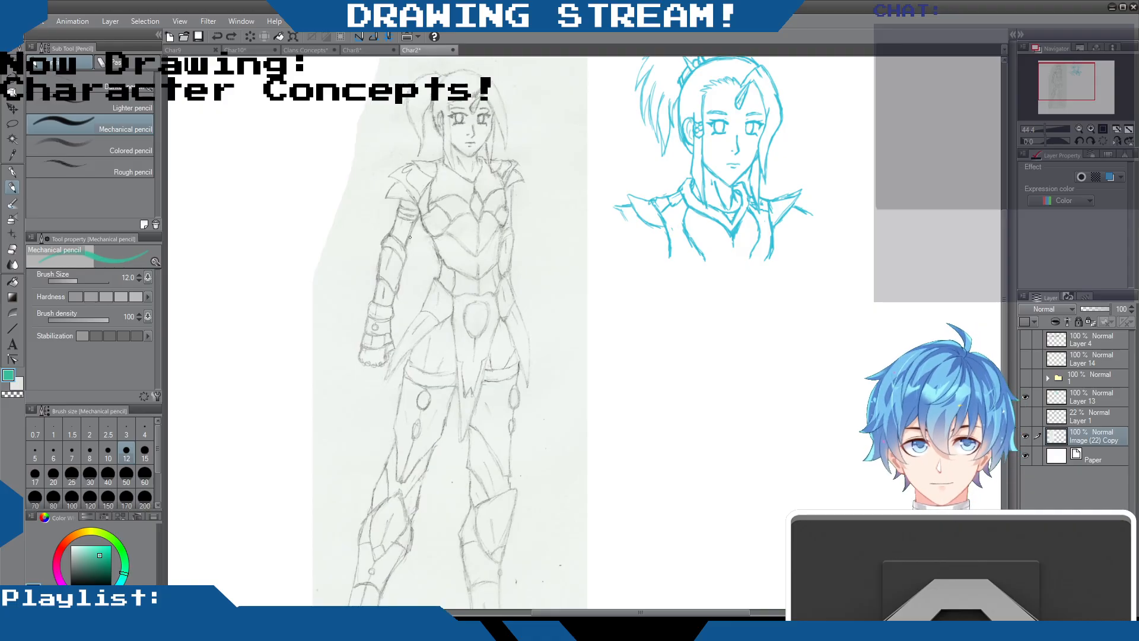
Examine the scanned armoured woman's whole-body proportions, from the head down to the feet
scroll(610, 145, "down", 2)
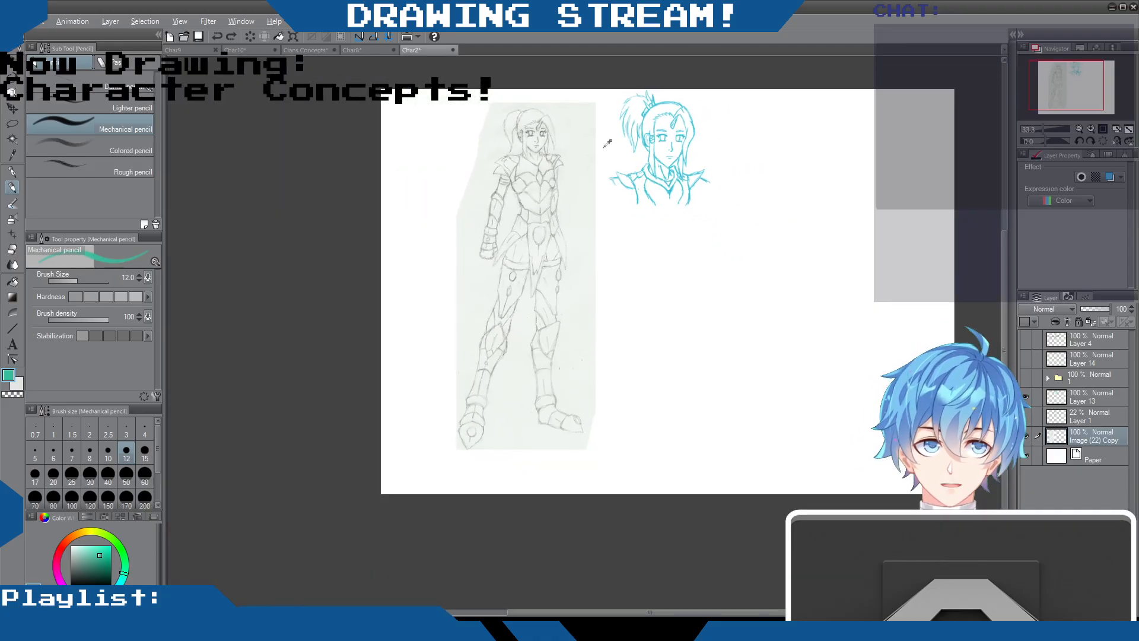
scroll(603, 144, "up", 1)
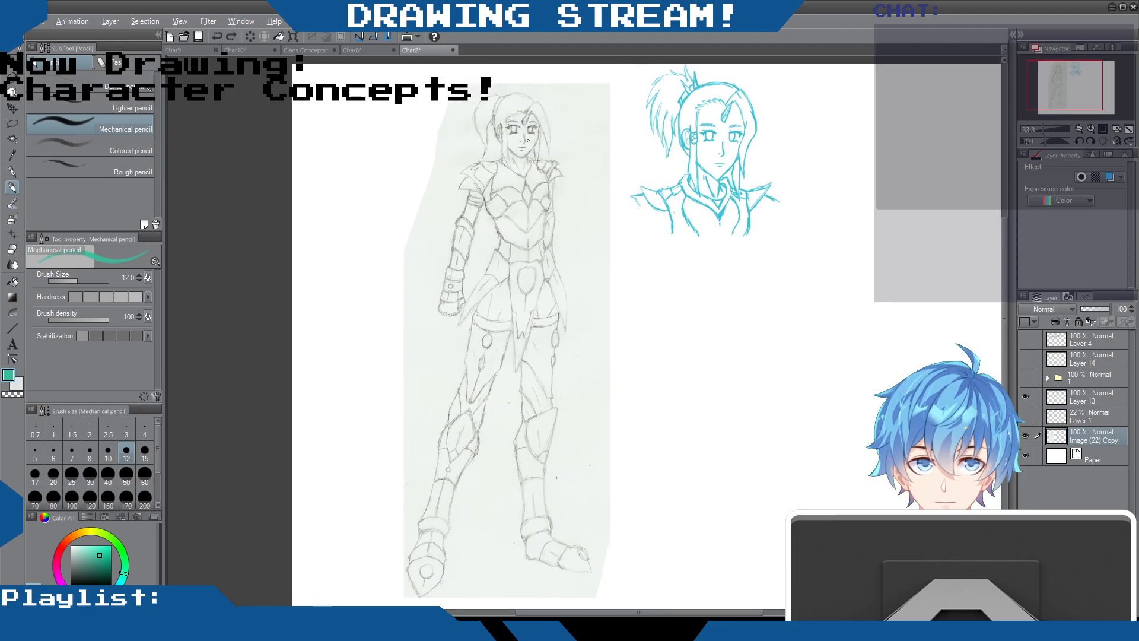
scroll(528, 136, "down", 1)
scroll(531, 139, "up", 2)
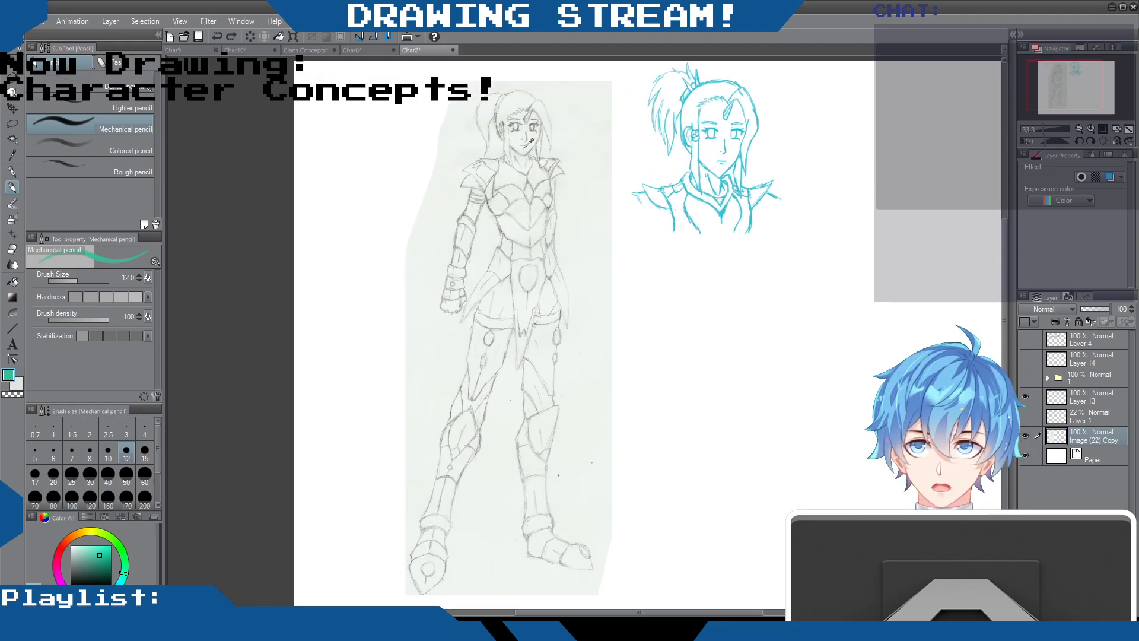
scroll(620, 145, "down", 2)
scroll(624, 146, "up", 2)
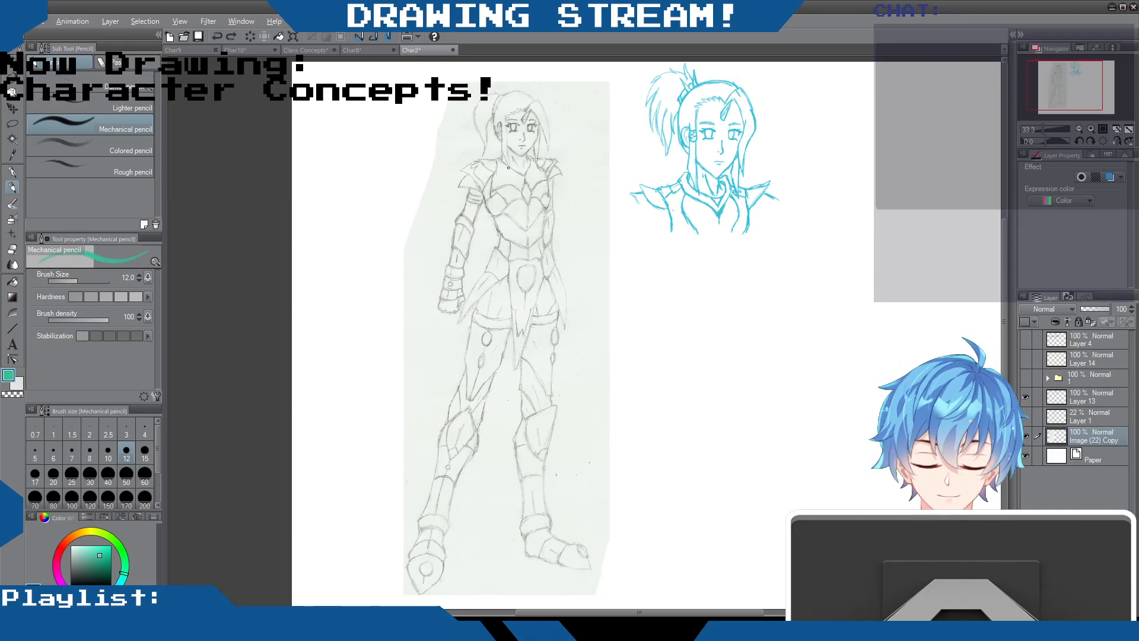
scroll(509, 168, "down", 2)
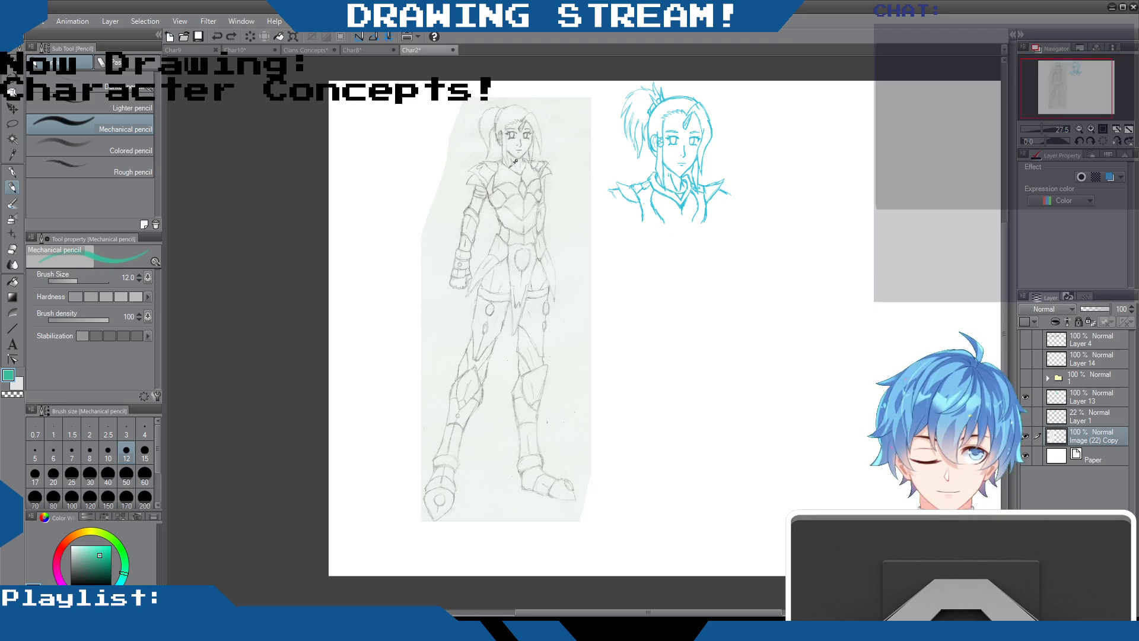
scroll(514, 161, "up", 2)
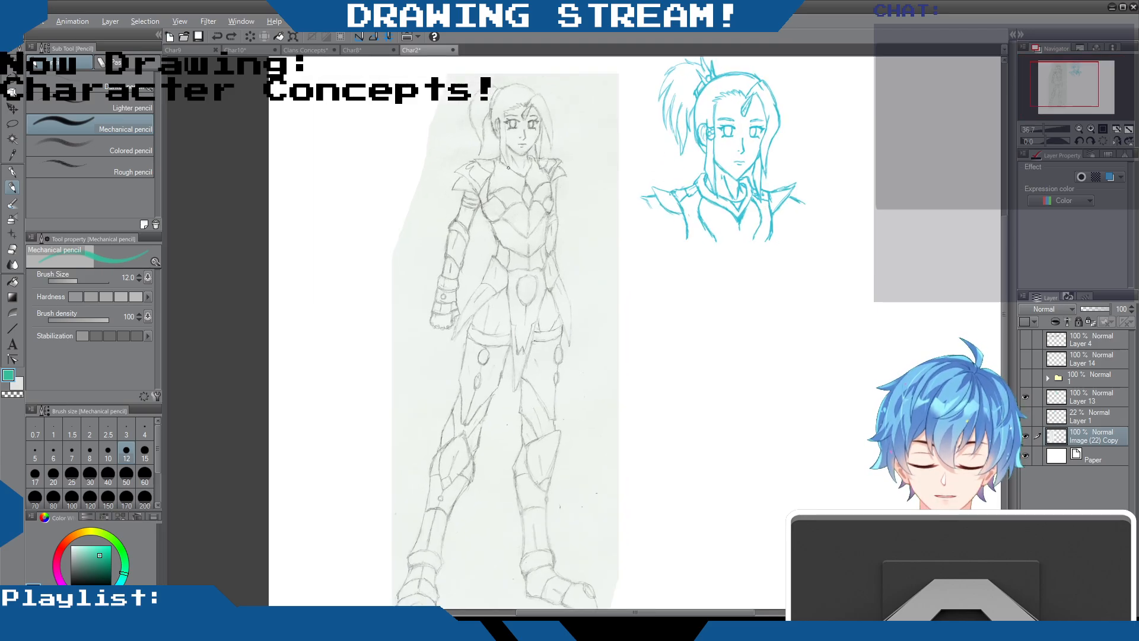
scroll(509, 168, "down", 2)
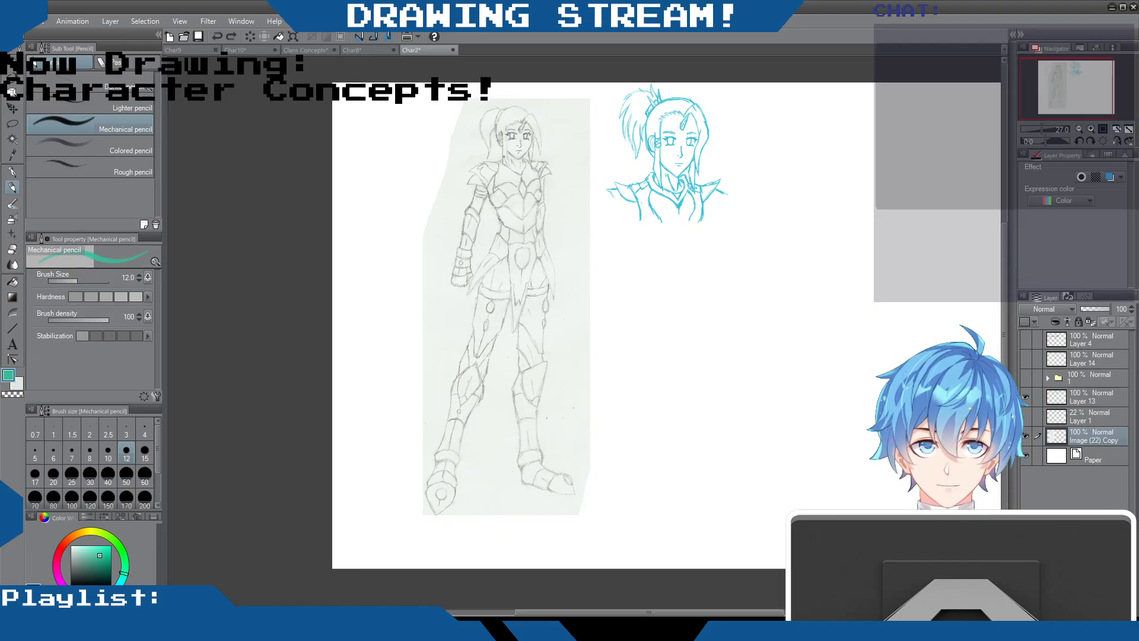
scroll(506, 156, "down", 3)
scroll(508, 151, "up", 2)
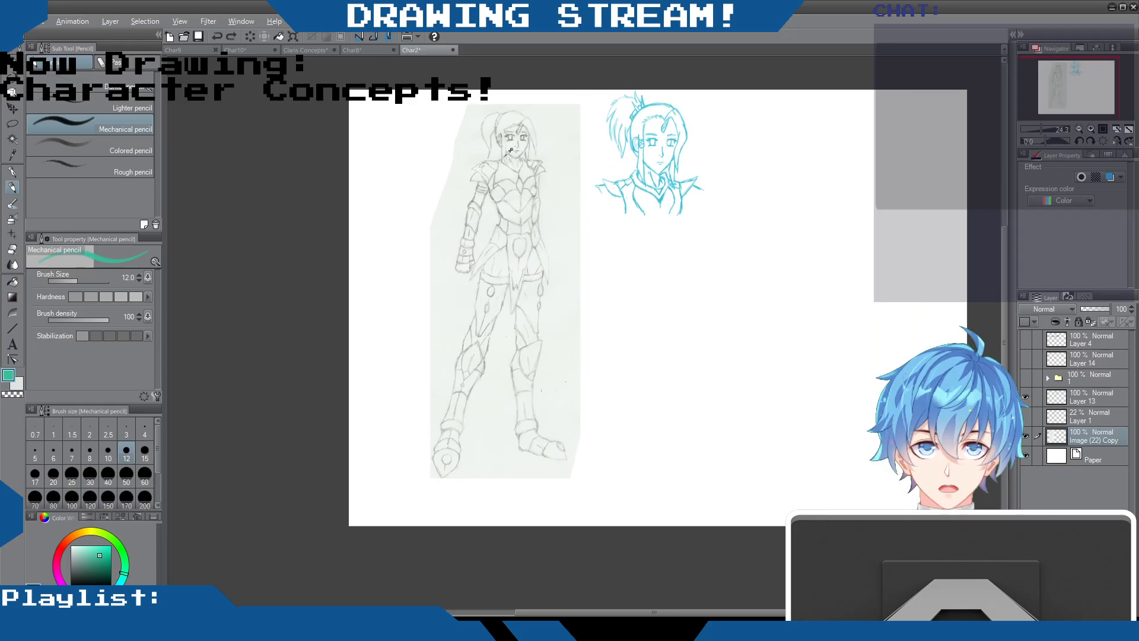
Close the Char8 and Char2 documents and switch to Char9
left_click(352, 51)
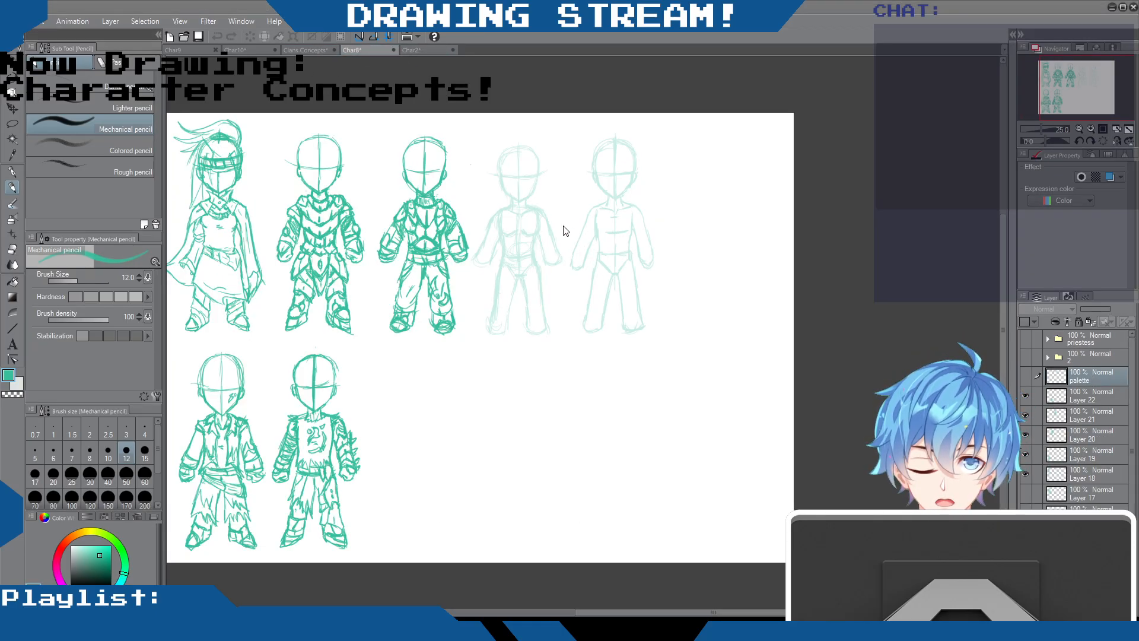
left_click(393, 50)
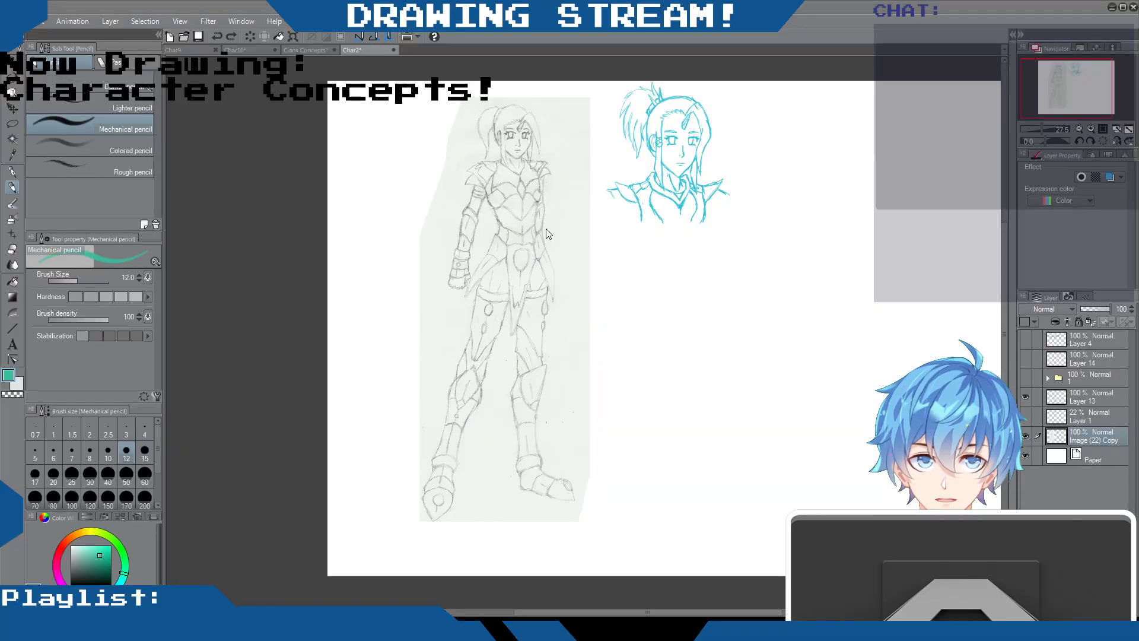
left_click(393, 50)
left_click(186, 50)
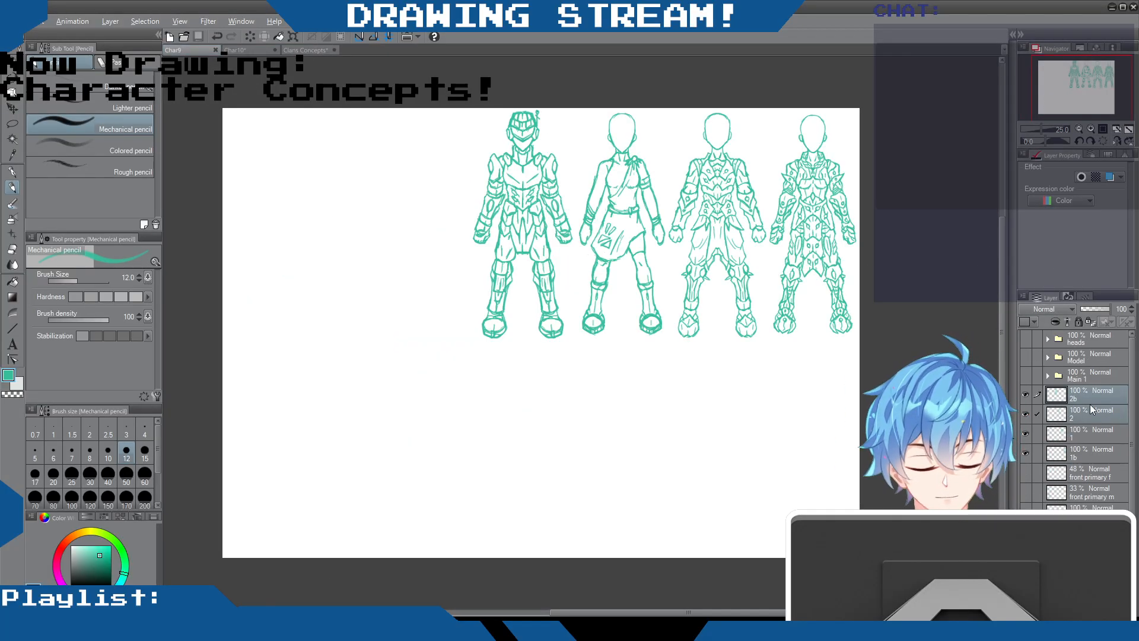
Review the Main 1 outfit designs with layers 2b, 2, 1 and 1b hidden, and restore the original layer visibility
left_click(1026, 394)
left_click(1025, 414)
left_click(1024, 433)
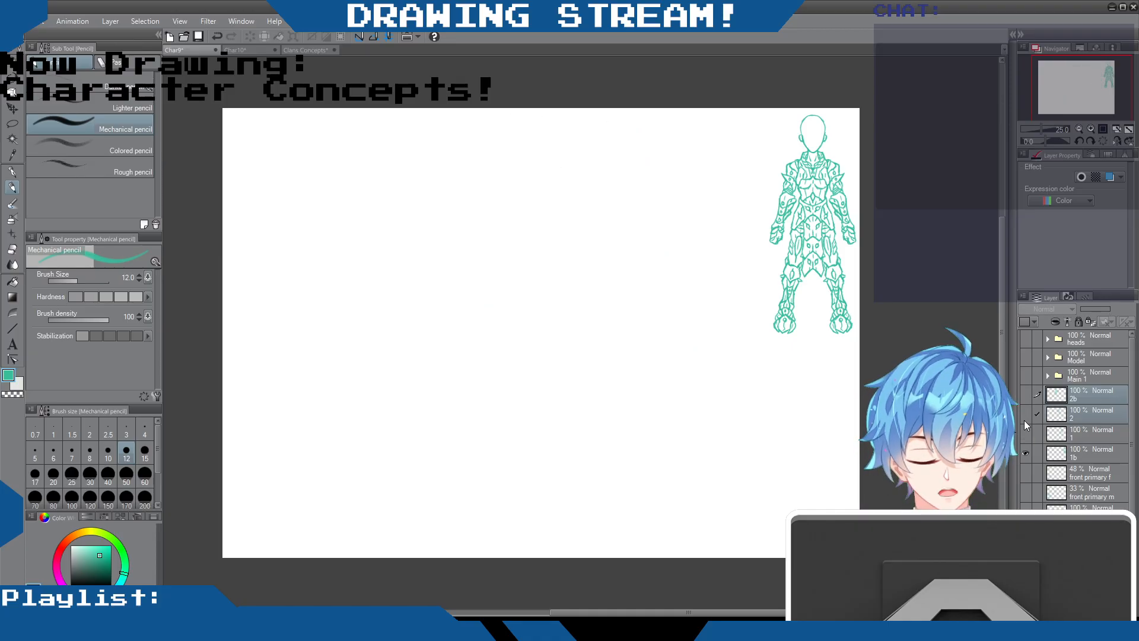
left_click(1024, 452)
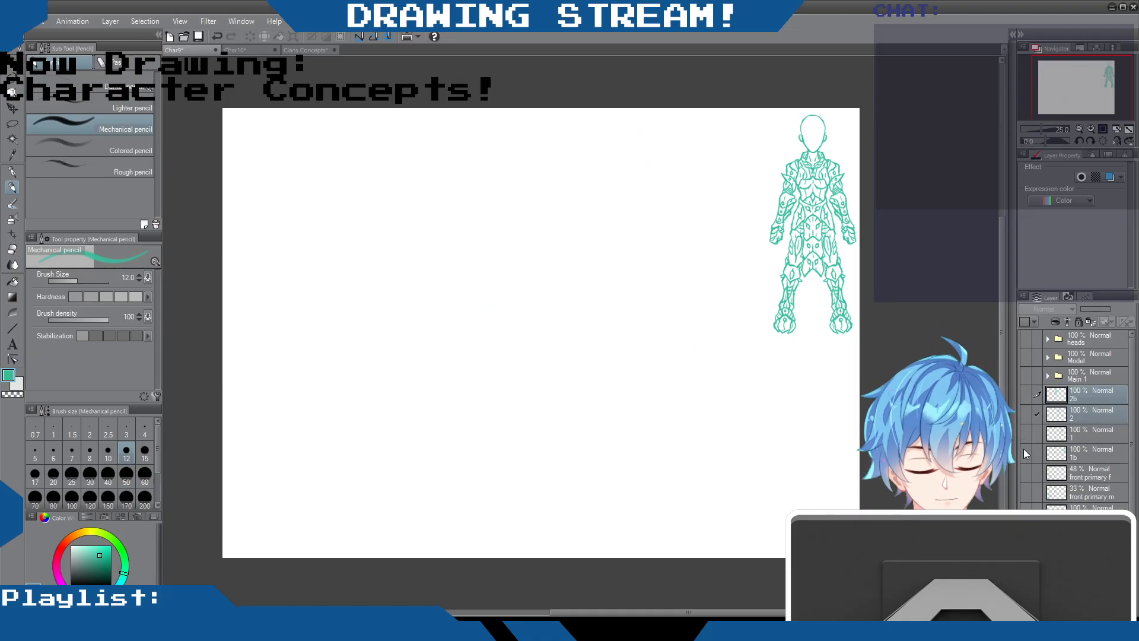
left_click(1025, 375)
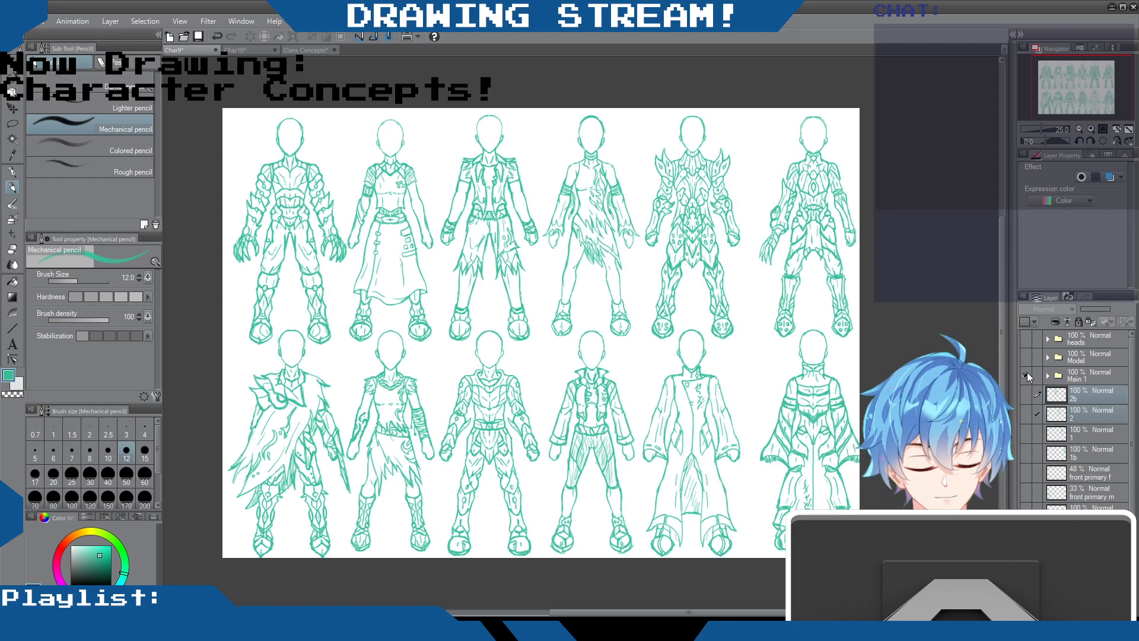
left_click(1024, 374)
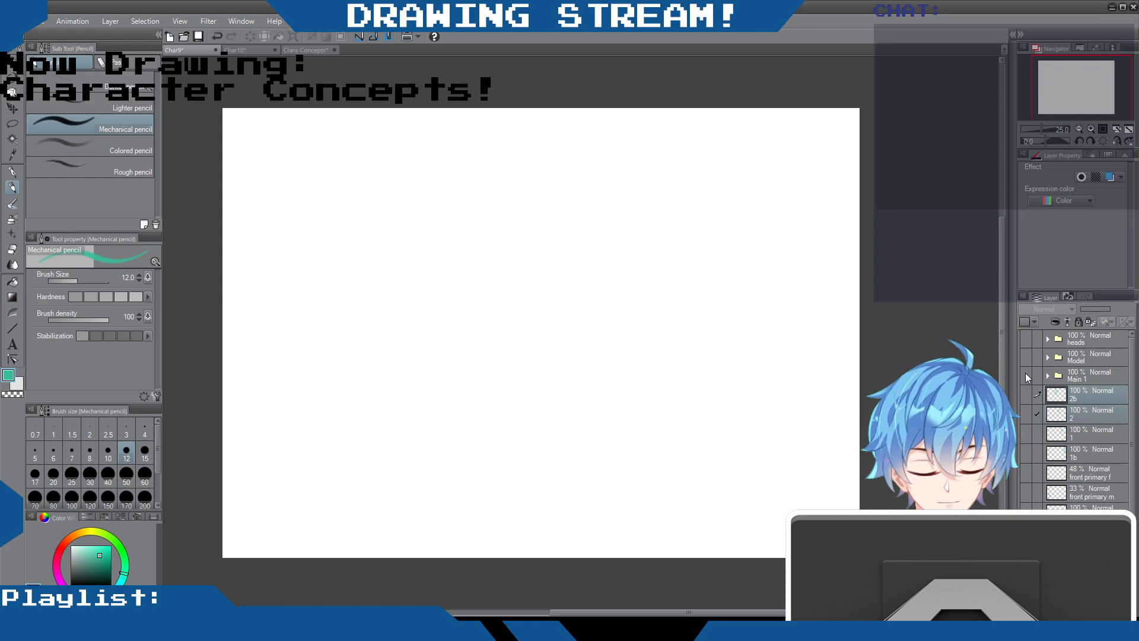
left_click(1025, 396)
left_click(1026, 412)
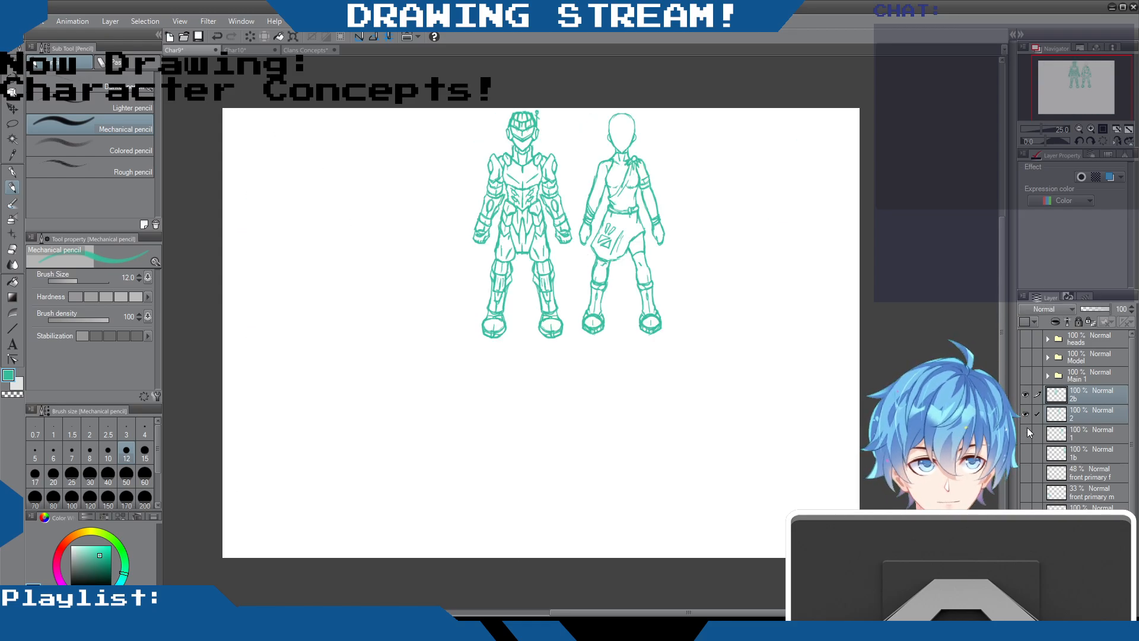
left_click(1027, 428)
left_click(1027, 451)
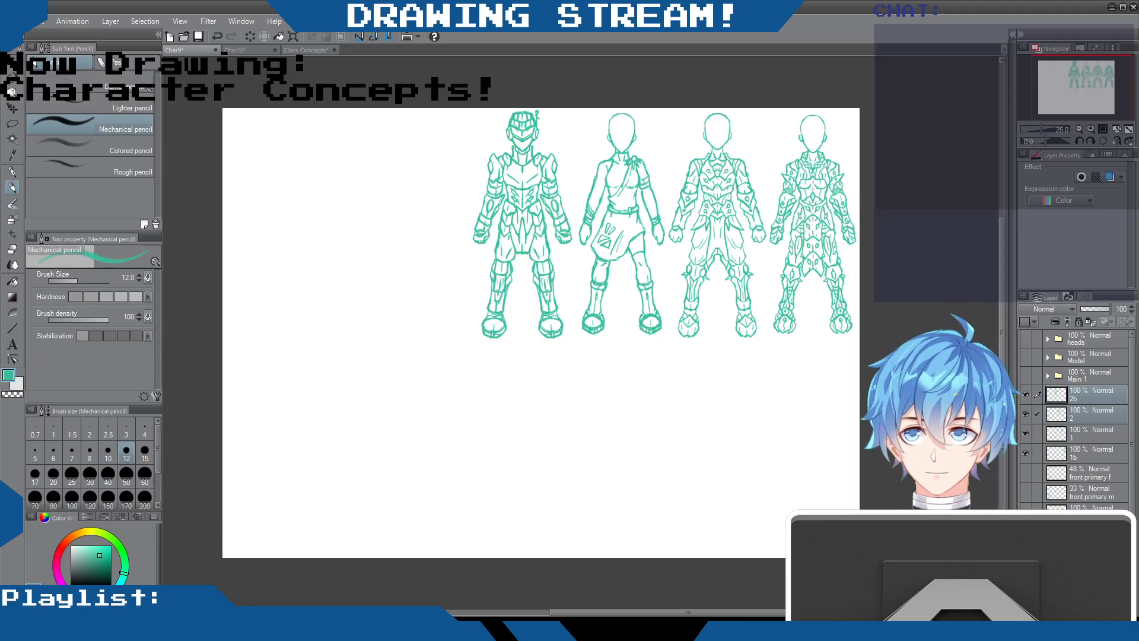
Save Char9, check the head sketches in Char10, and return to Char9
left_click(199, 36)
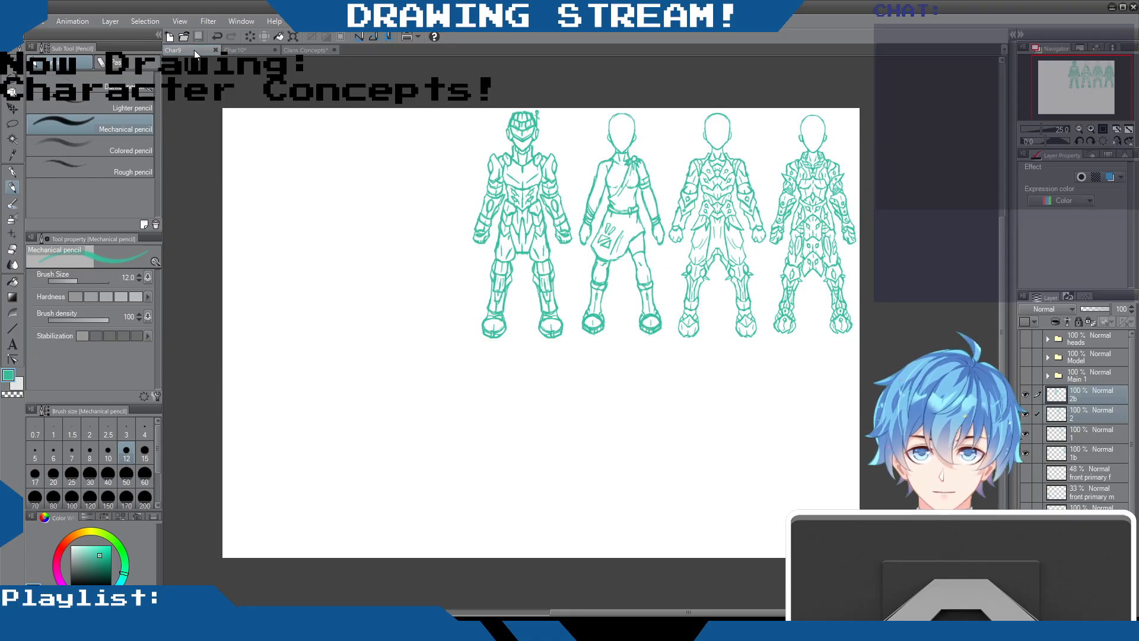
left_click(242, 51)
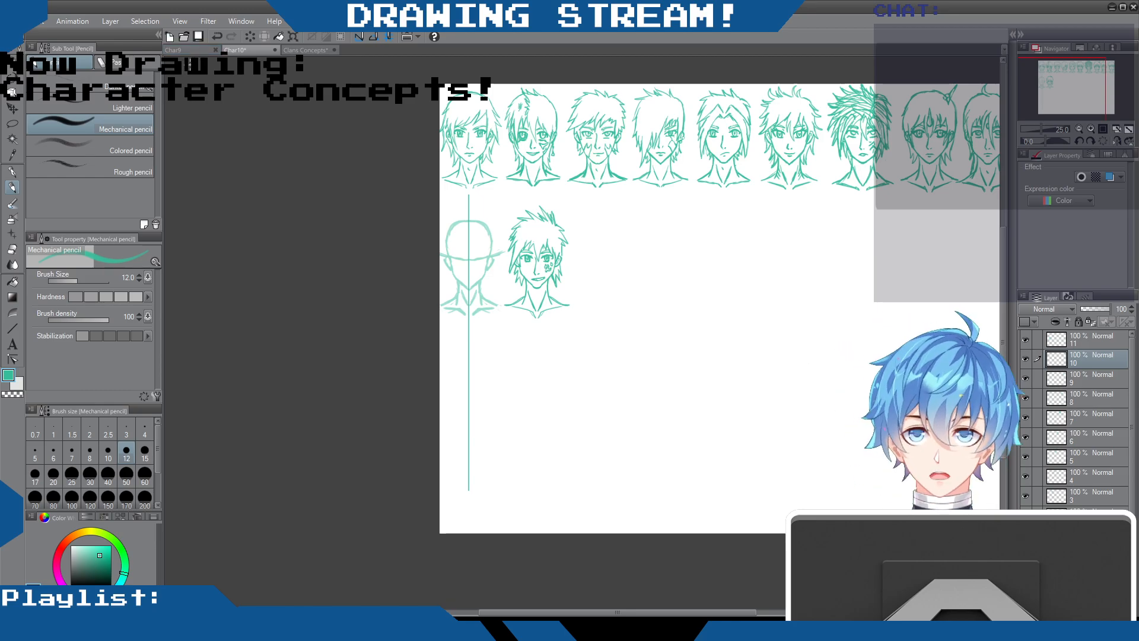
left_click(189, 51)
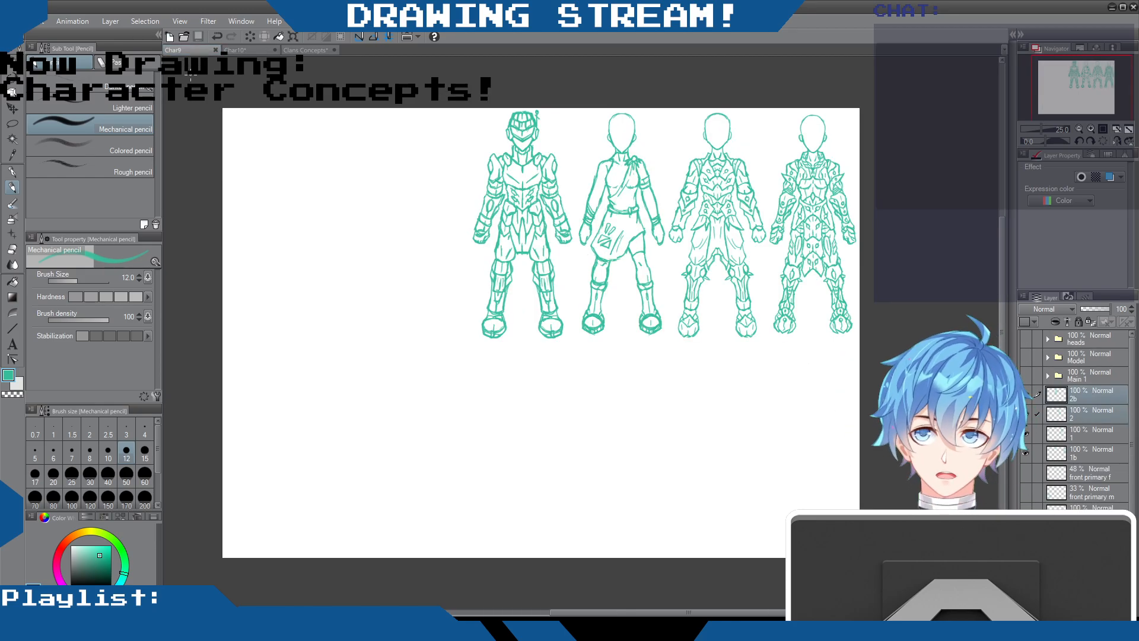